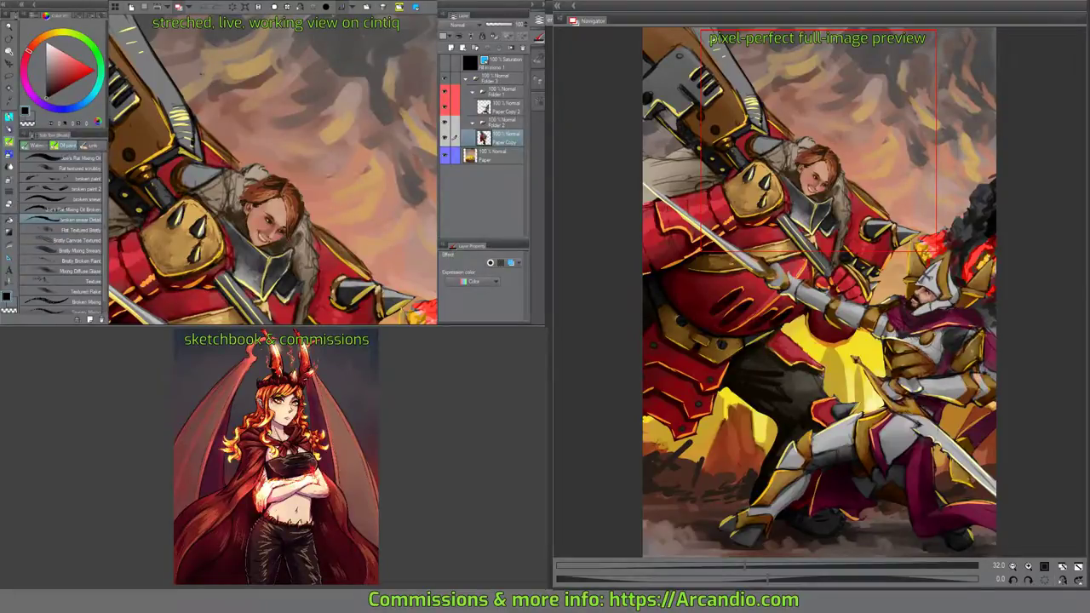
Paint sampled brown tones on the dark shoulder armour between the spiked gold plate and the fur collar.
mouse_move(334, 230)
left_mouse_down()
mouse_move(356, 185)
mouse_move(383, 188)
mouse_move(315, 141)
left_mouse_up()
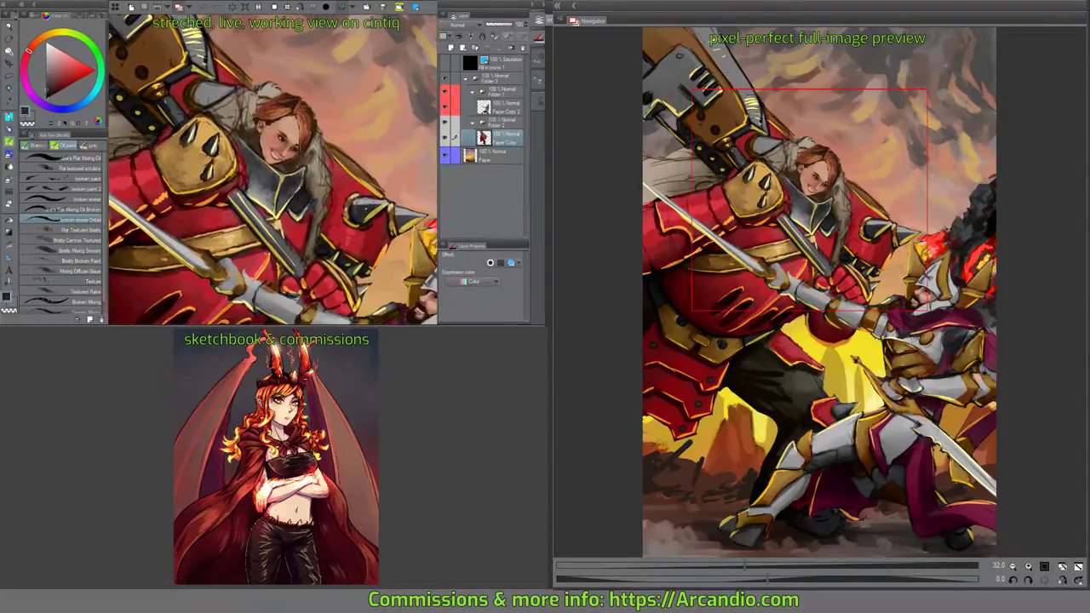
key("minus")
key("minus")
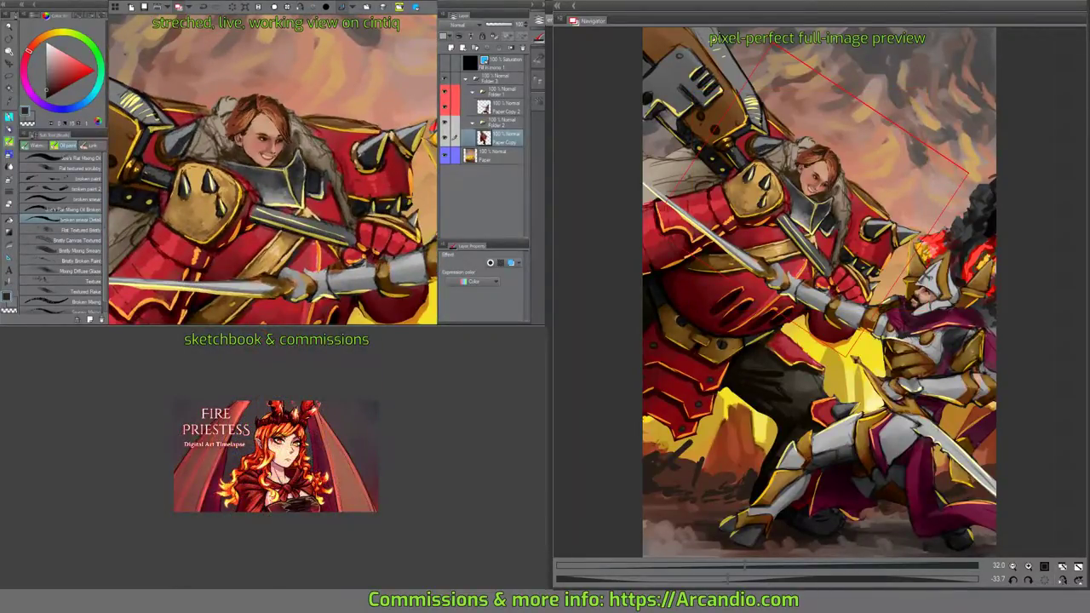
left_click(359, 155, "alt")
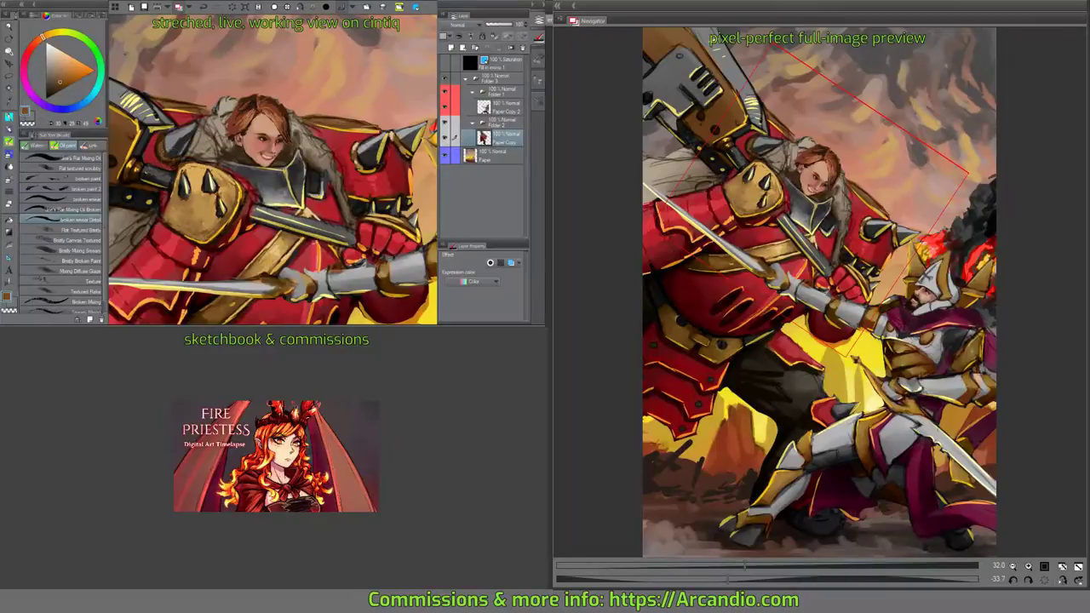
left_click(359, 145, "alt")
left_click_drag(166, 150, 165, 130)
left_click_drag(298, 198, 296, 175)
left_click_drag(187, 170, 186, 155)
left_click_drag(373, 169, 387, 162)
Refine the shape and gold edging of the dark shoulder piece with colours sampled from the surrounding armour.
left_click(179, 158, "alt")
mouse_move(161, 171)
left_mouse_down()
mouse_move(186, 154)
mouse_move(197, 210)
mouse_move(215, 172)
left_mouse_up()
left_click(198, 209, "alt")
left_click_drag(192, 189, 201, 181)
left_click(191, 205, "alt")
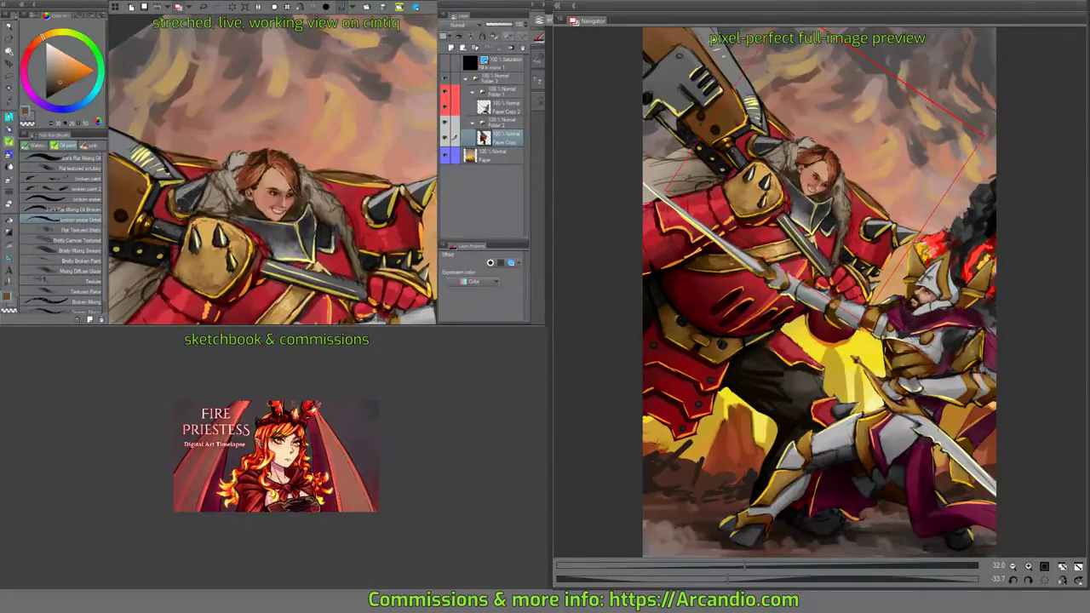
Paint dark and saturated red tones around the dark shoulder piece beside the fur collar.
left_click_drag(185, 220, 188, 208)
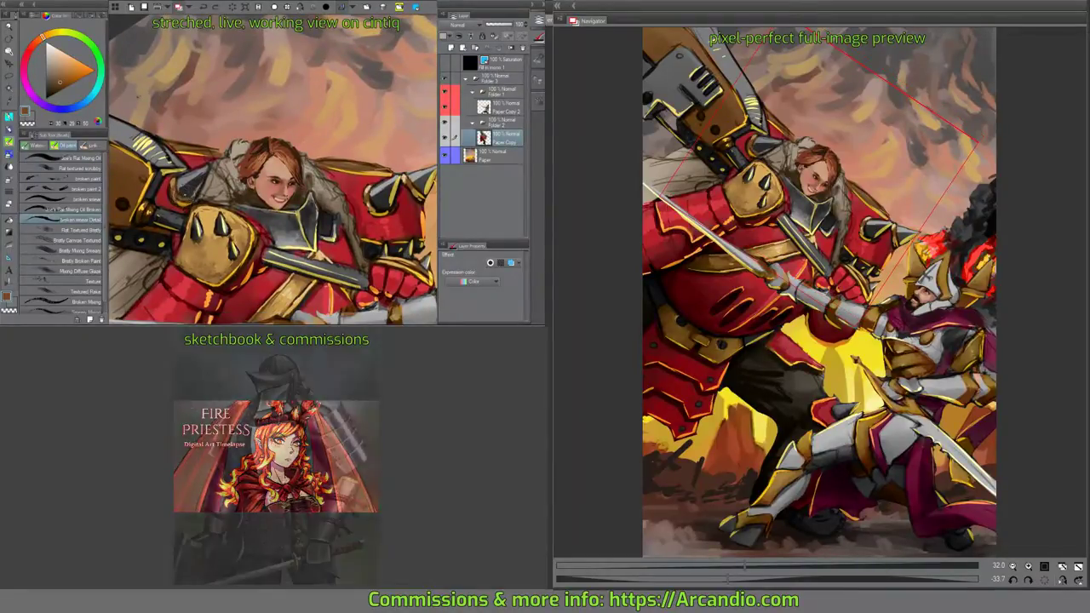
left_click(189, 204, "alt")
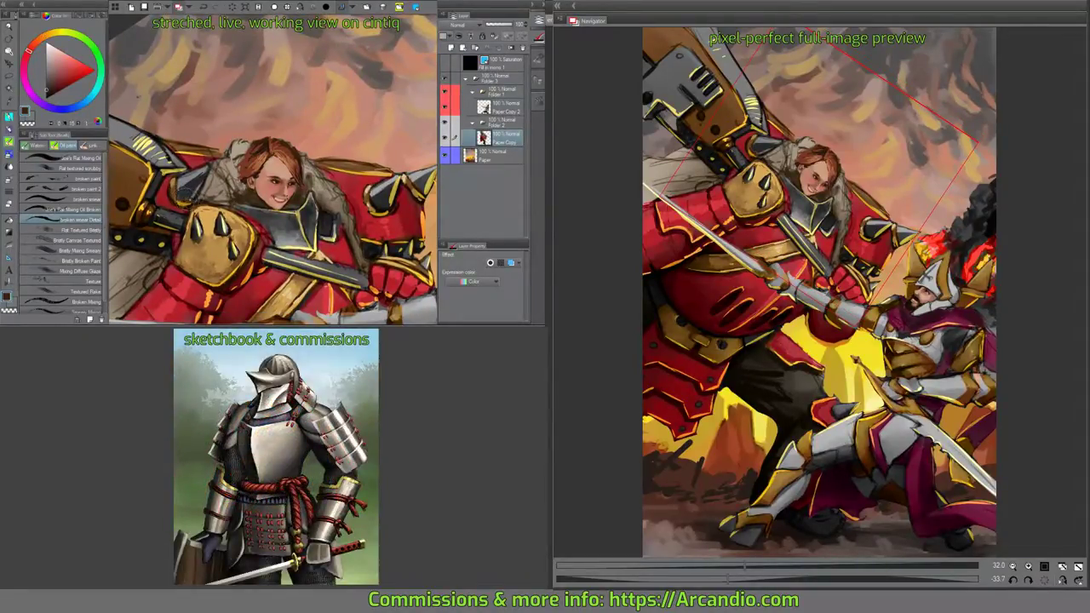
left_click_drag(189, 205, 205, 219)
scroll(217, 203, "up", 1)
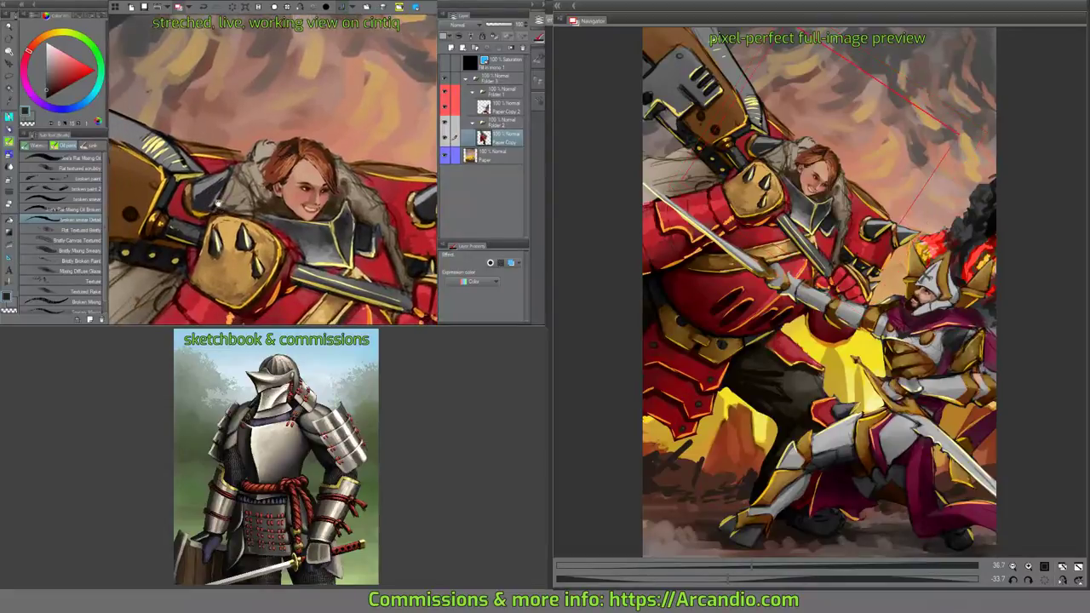
left_click(69, 77)
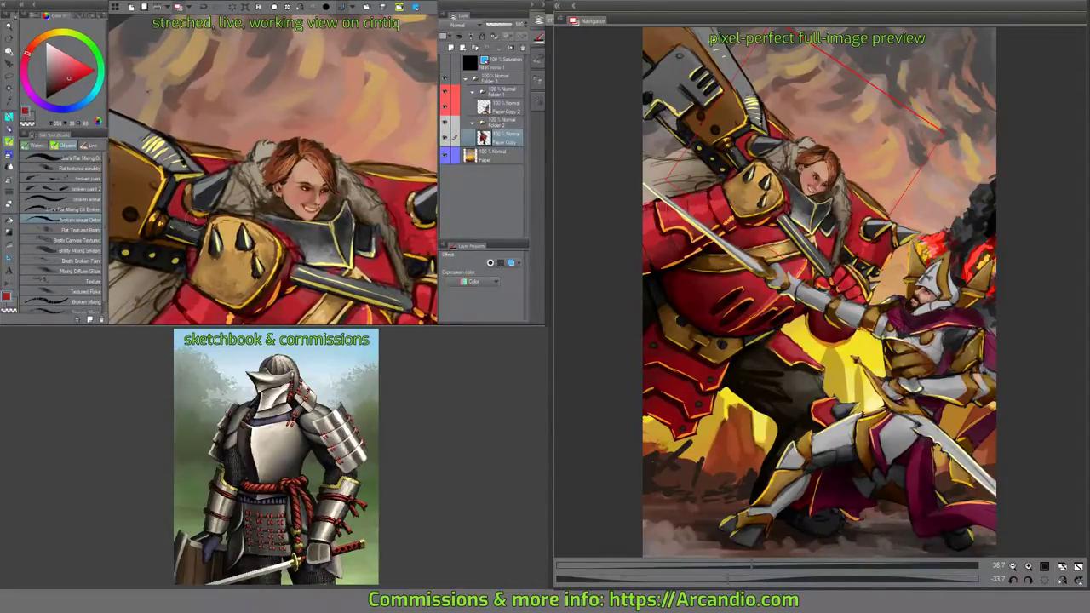
left_click_drag(268, 203, 218, 200)
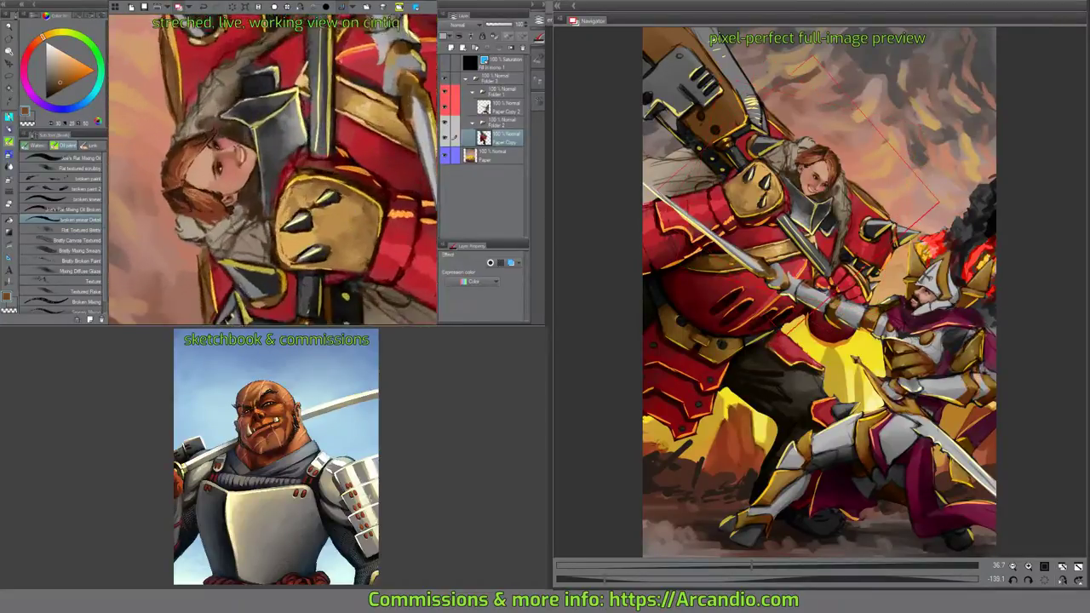
Shade the spiked gold plate with ochre and sampled brown strokes across its surface and rim.
mouse_move(279, 189)
left_mouse_down()
mouse_move(262, 248)
mouse_move(298, 180)
left_mouse_up()
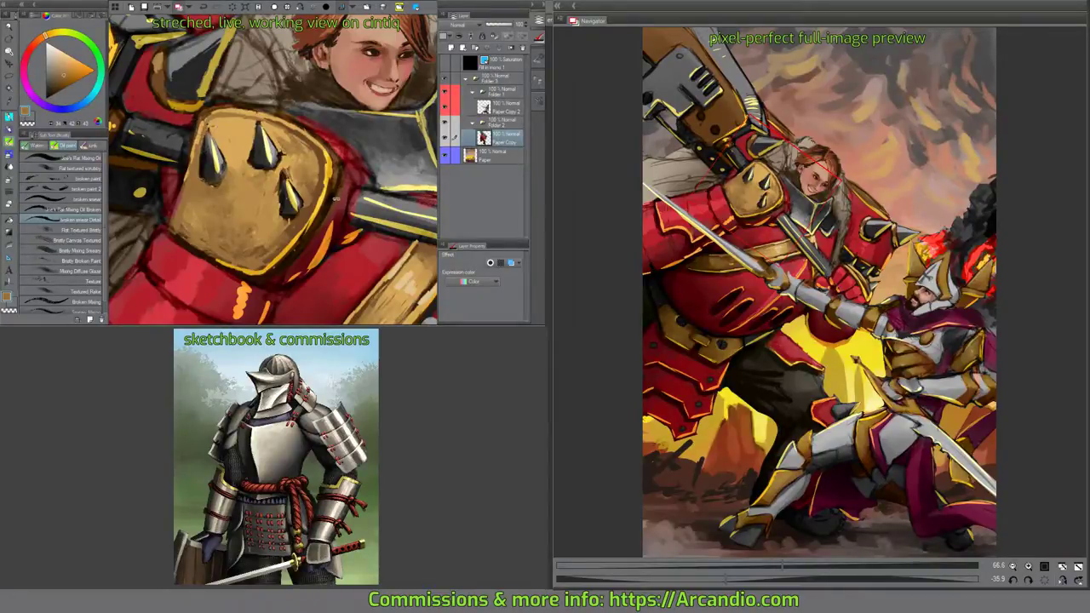
key("minus")
key("minus")
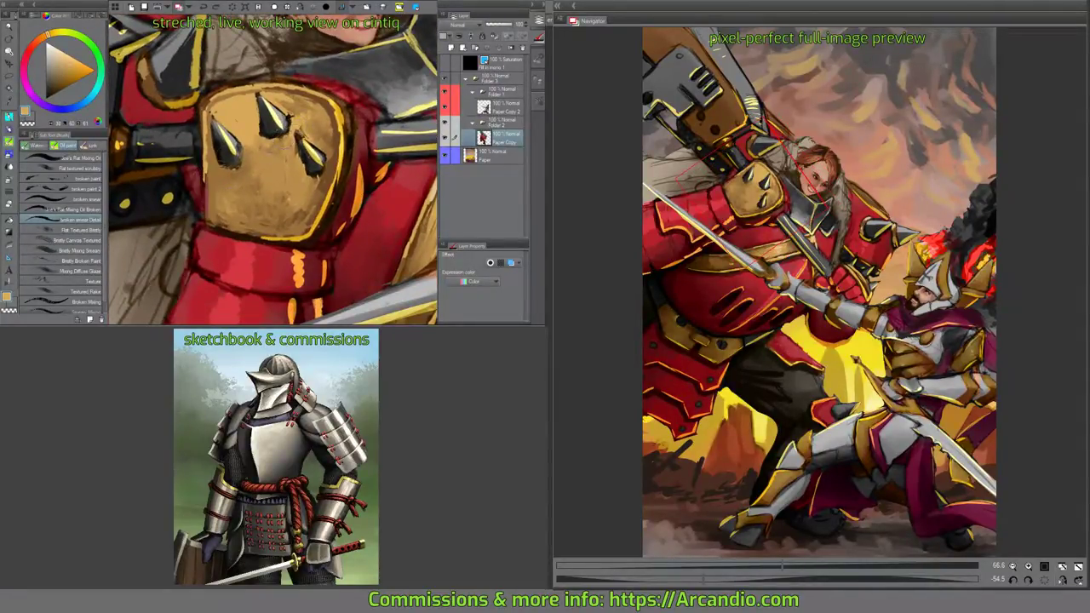
left_click_drag(290, 186, 269, 185)
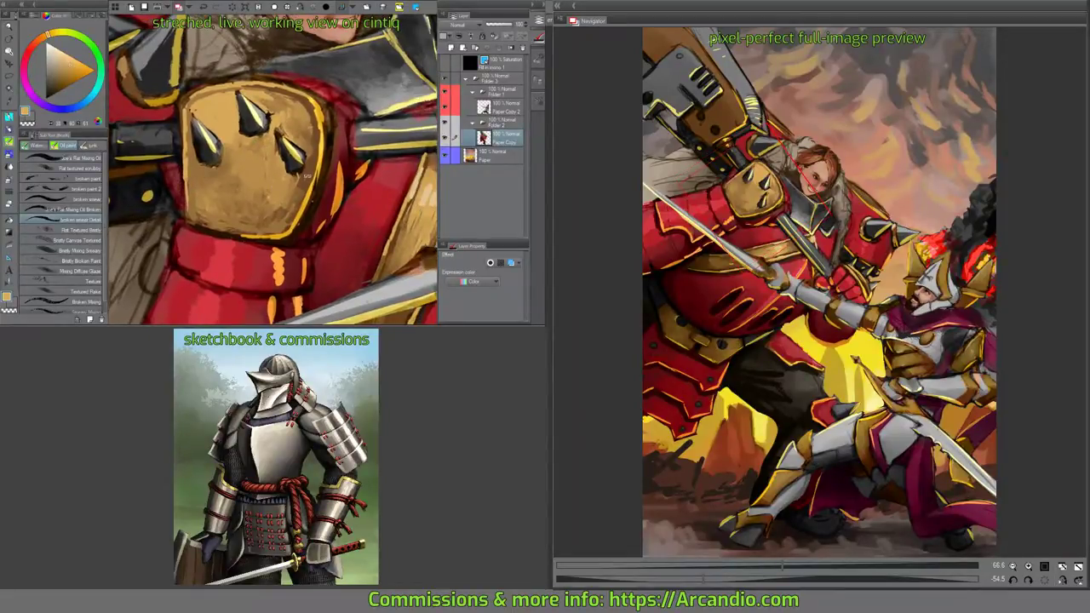
left_click(307, 175, "alt")
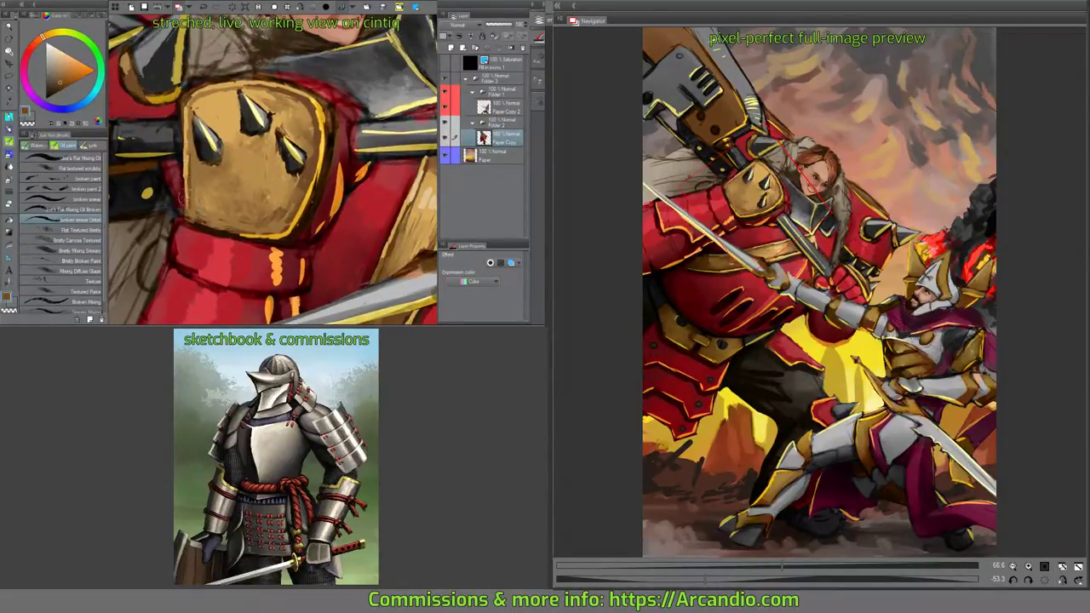
left_click_drag(192, 213, 332, 200)
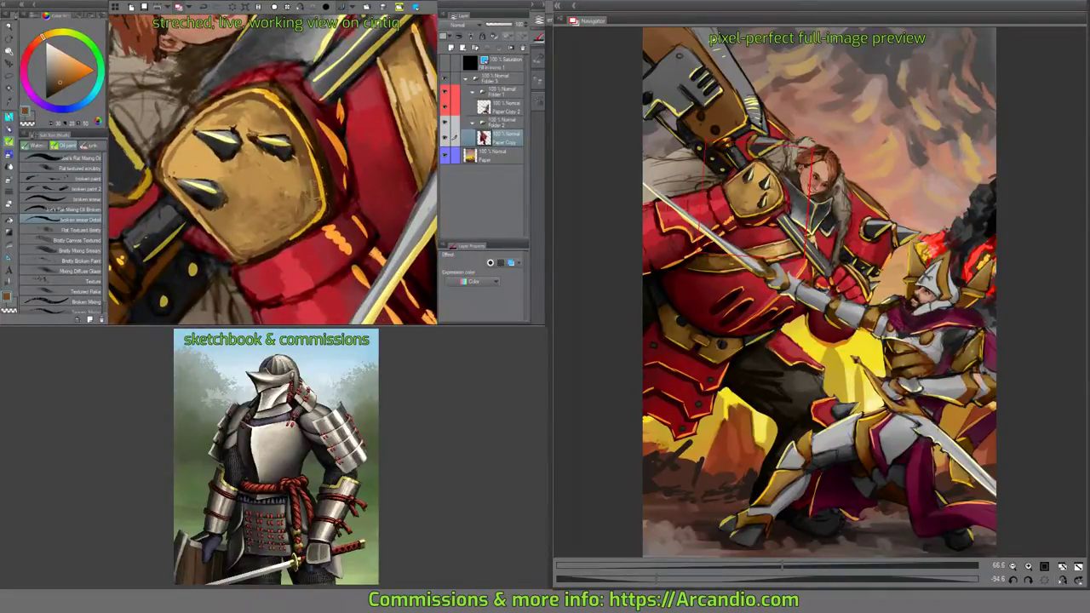
Define the gold plate's outer rim and the areas around its spikes with sampled brown and light gold.
left_click_drag(374, 76, 392, 60)
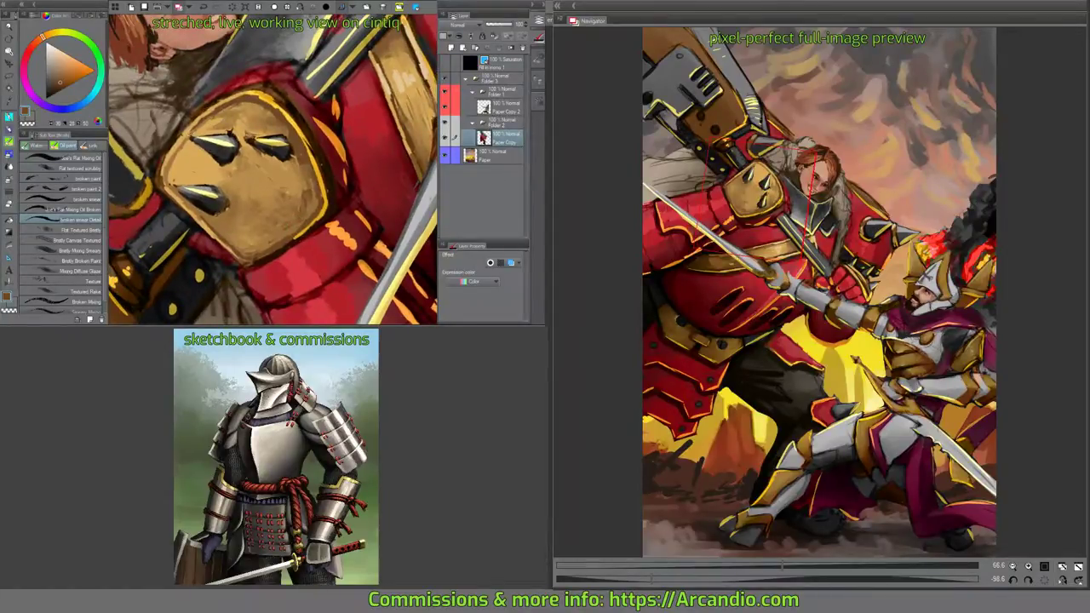
left_click(184, 128, "alt")
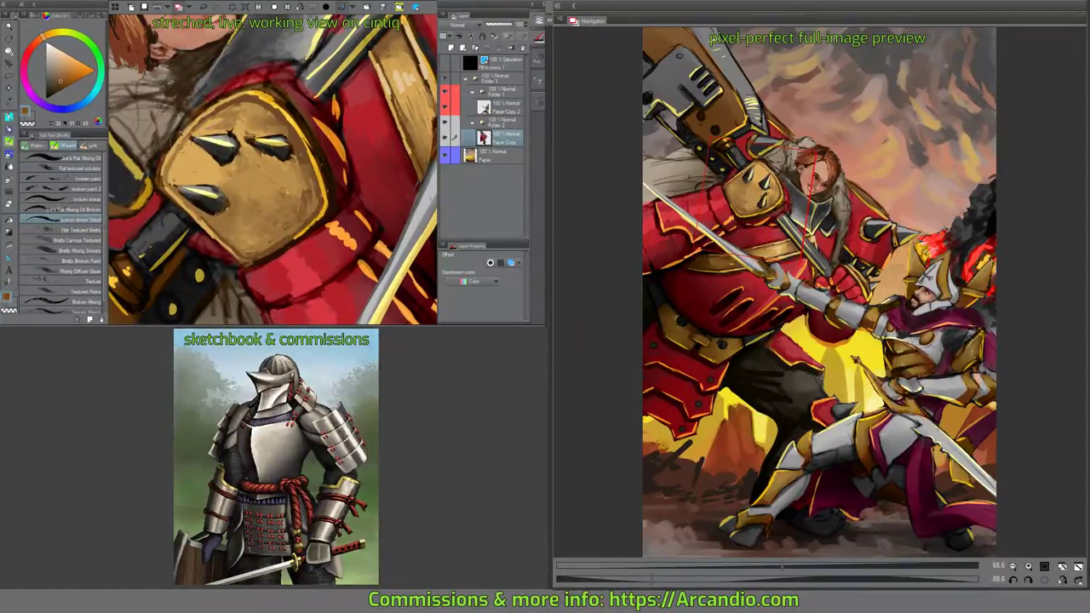
left_click_drag(383, 85, 170, 171)
left_click_drag(224, 226, 230, 194)
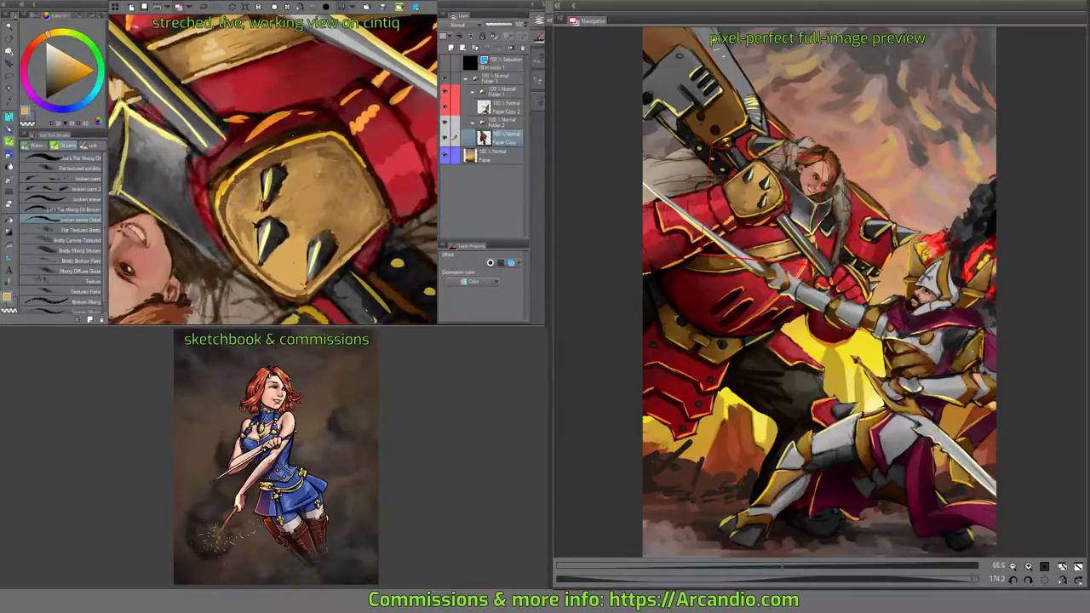
left_click_drag(340, 102, 255, 294)
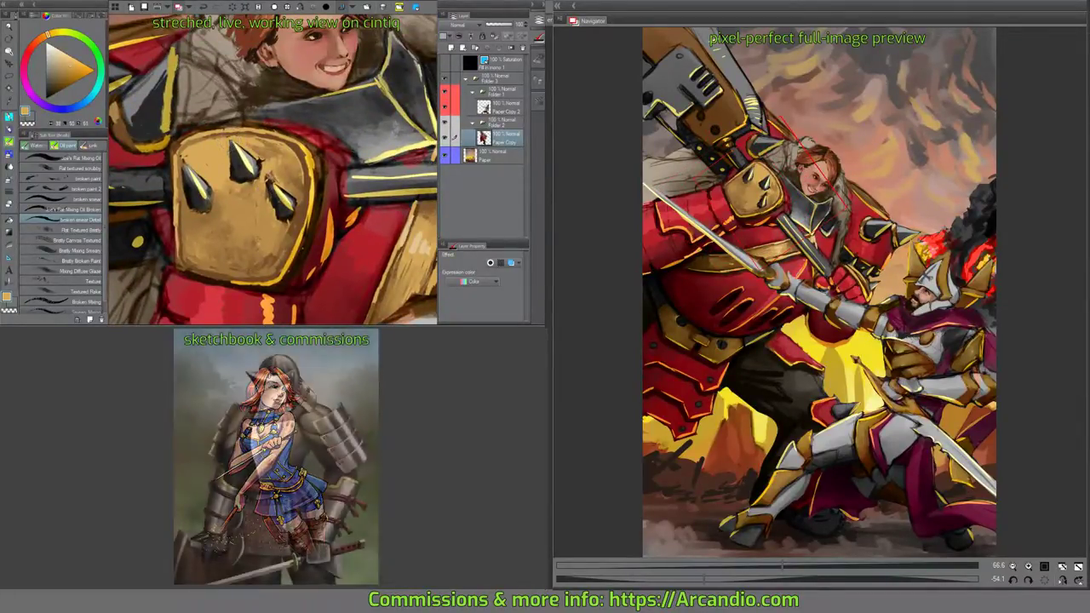
Smooth the spiked plate's surface with light gold strokes around the three spikes and along its edge.
left_click_drag(264, 193, 276, 205)
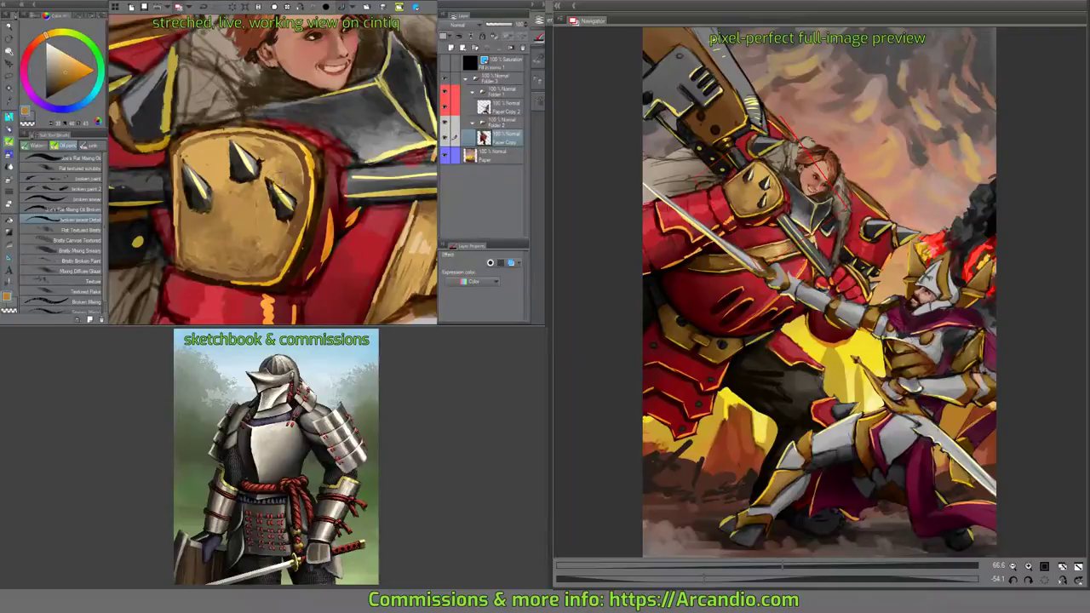
left_click_drag(274, 171, 263, 155)
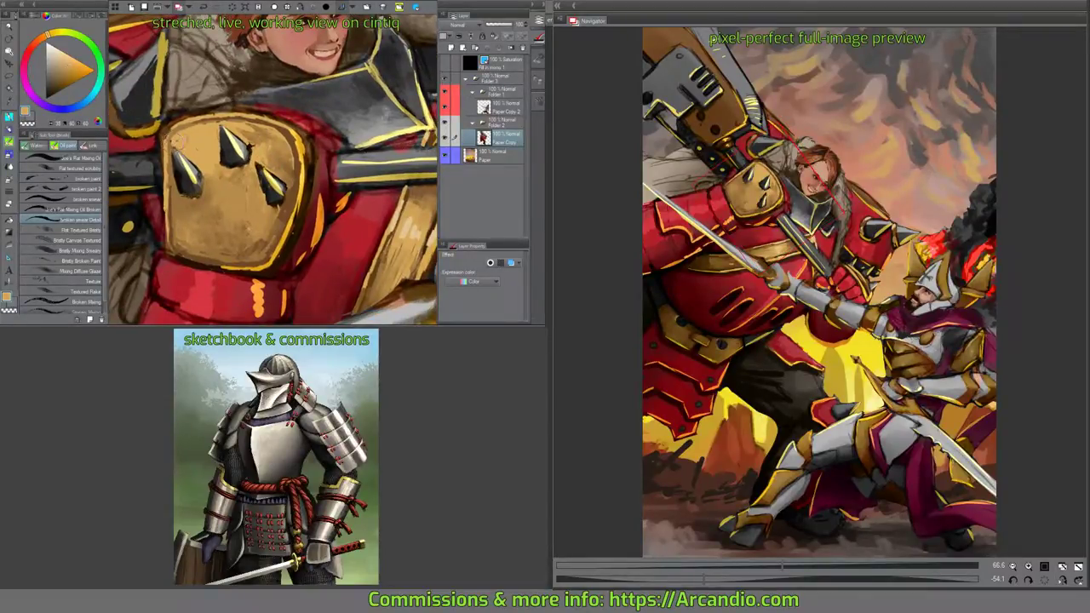
left_click_drag(258, 123, 238, 120)
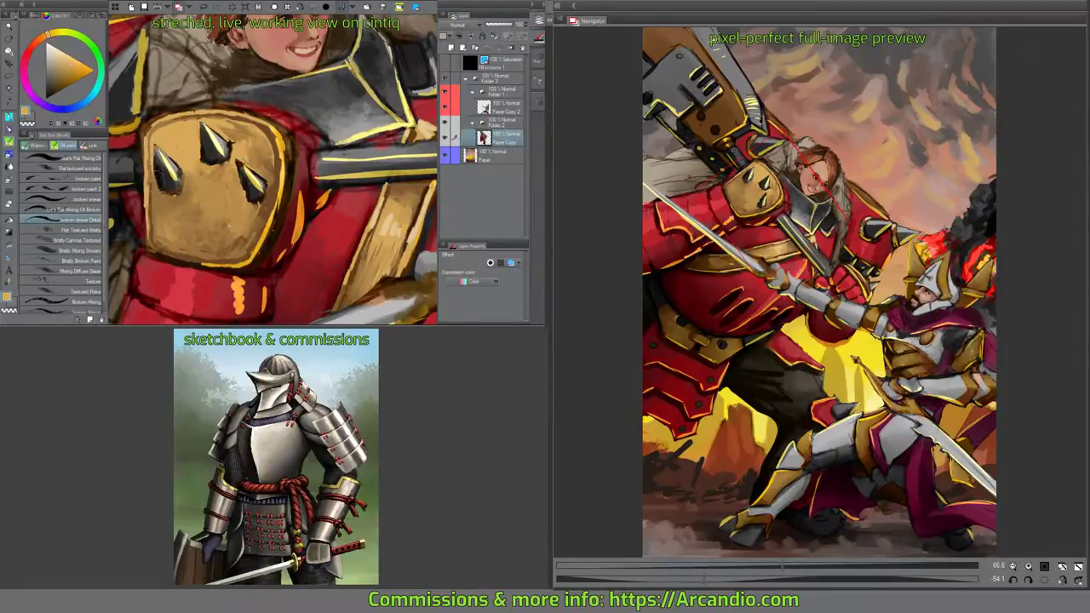
left_click_drag(154, 159, 162, 180)
left_click_drag(258, 160, 356, 156)
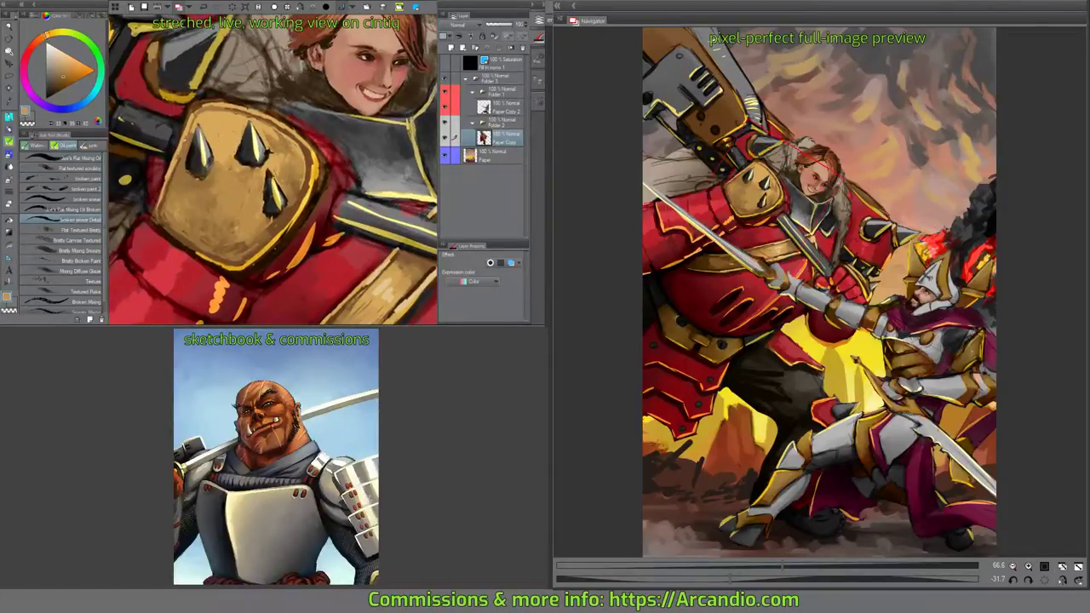
left_click(189, 147, "alt")
left_click_drag(172, 161, 167, 187)
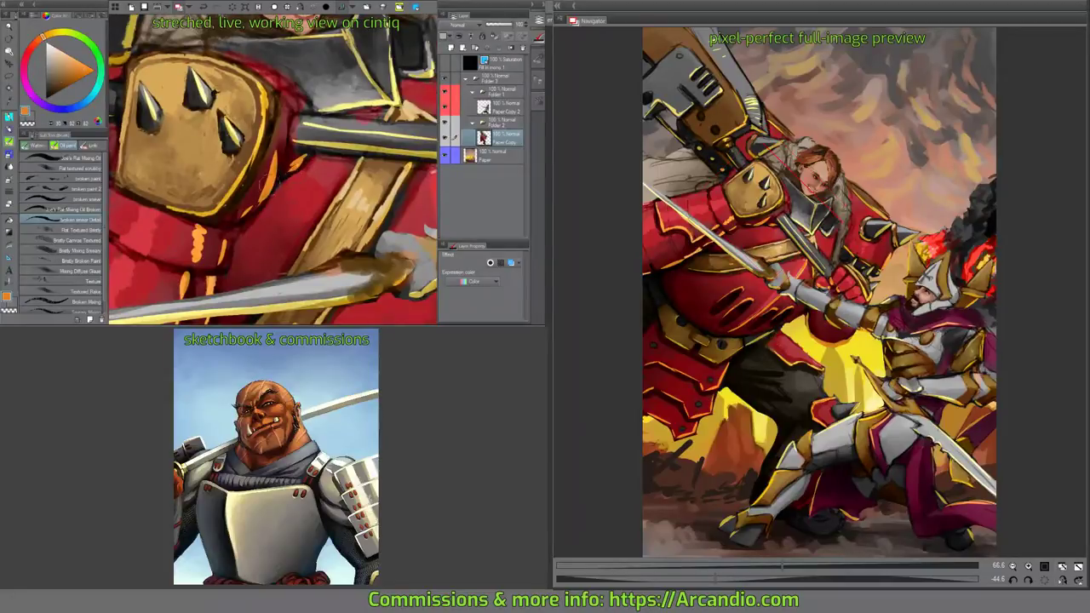
Paint an orange trim line beside the spiked plate and clean up its edges with sampled armour reds.
left_click_drag(288, 183, 279, 138)
left_click(270, 150, "alt")
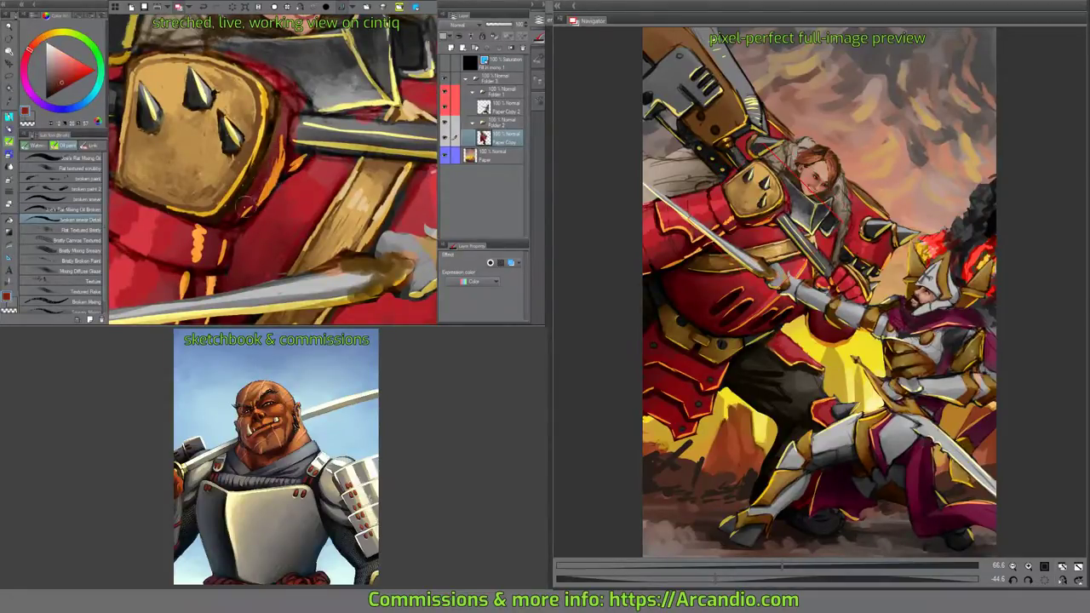
mouse_move(253, 199)
left_mouse_down()
mouse_move(288, 160)
mouse_move(206, 251)
left_mouse_up()
left_click(278, 175, "alt")
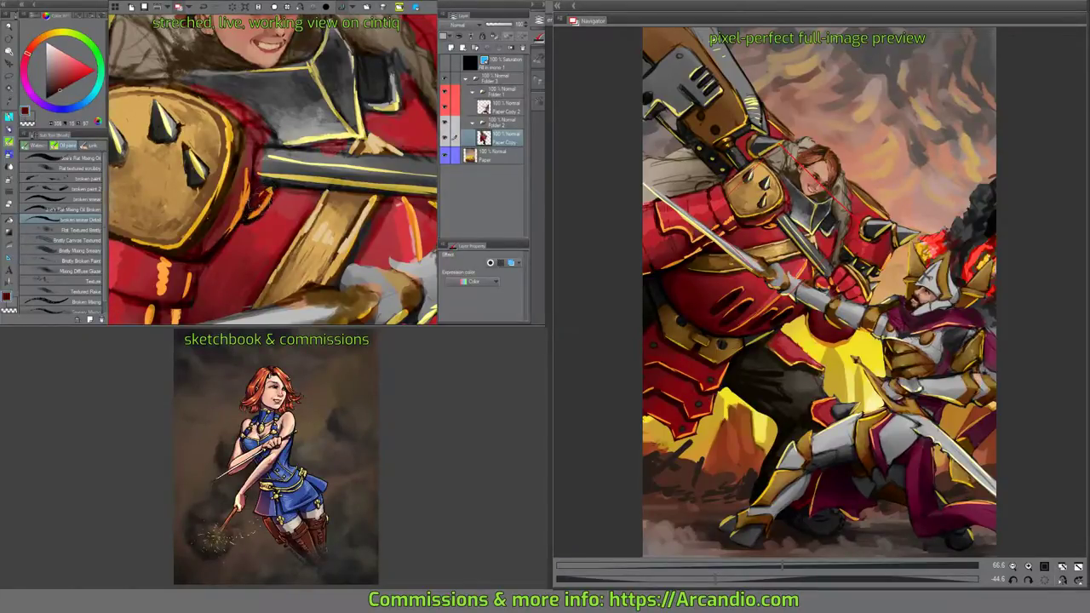
key("x")
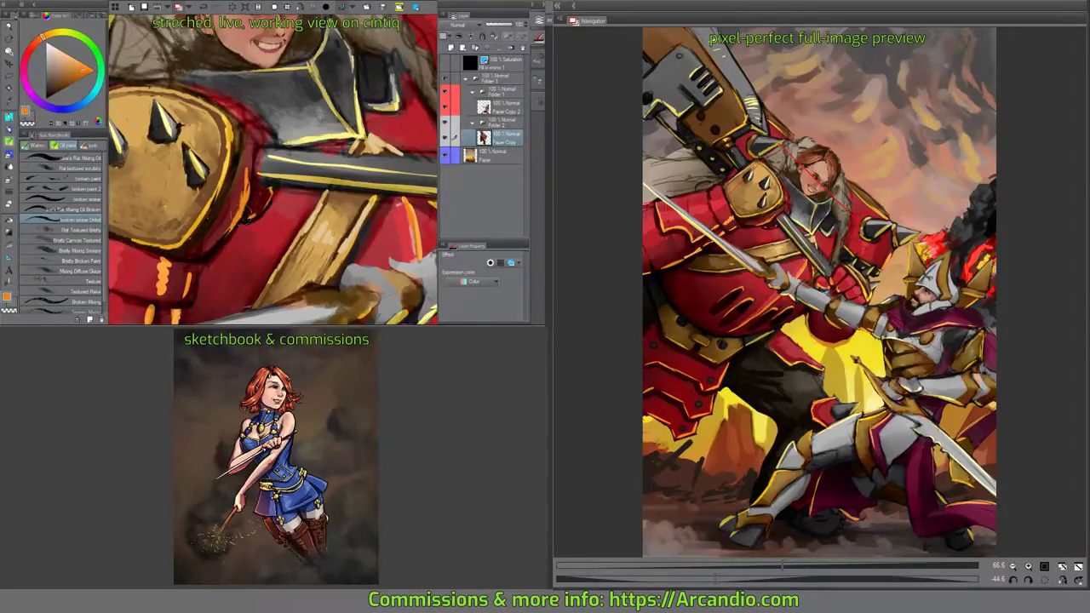
Paint red shading and orange edging on the red rim where the spiked plate meets the grey neck armour.
scroll(272, 170, "up", 3)
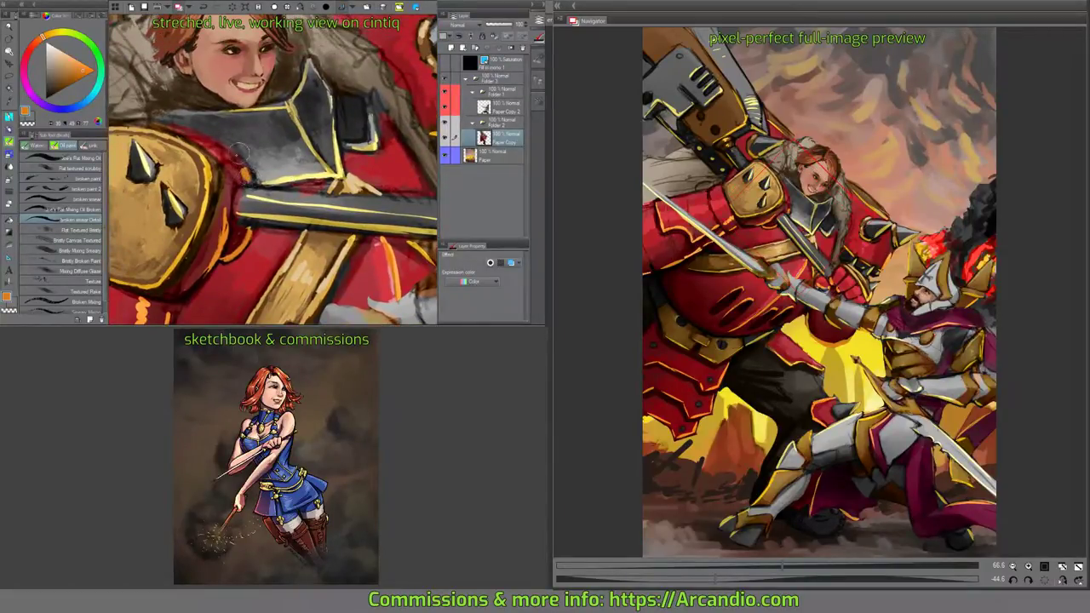
left_click_drag(349, 179, 301, 170)
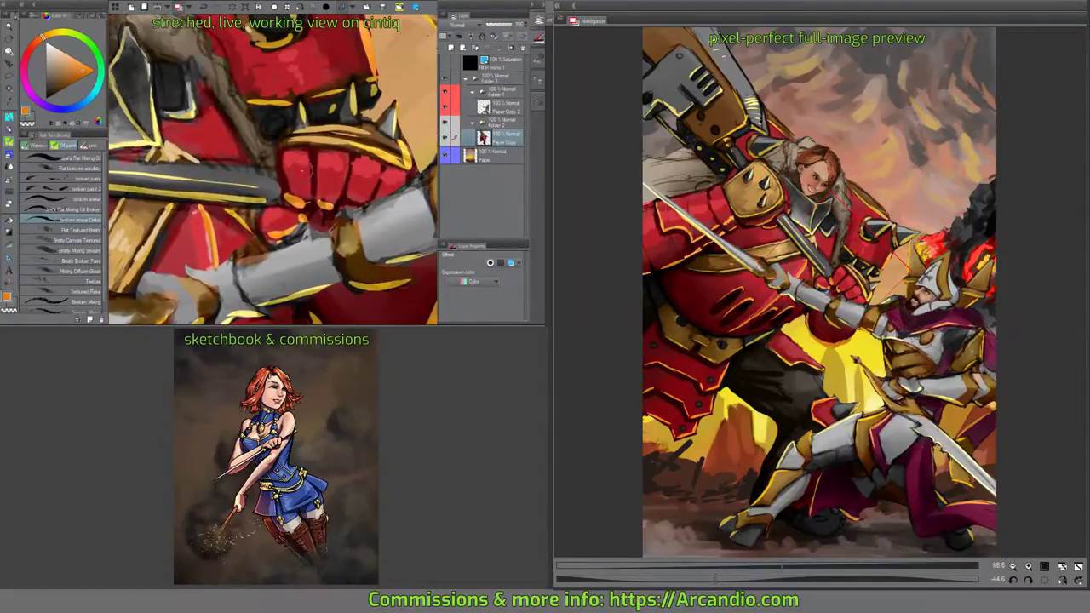
key("x")
left_click_drag(192, 159, 274, 211)
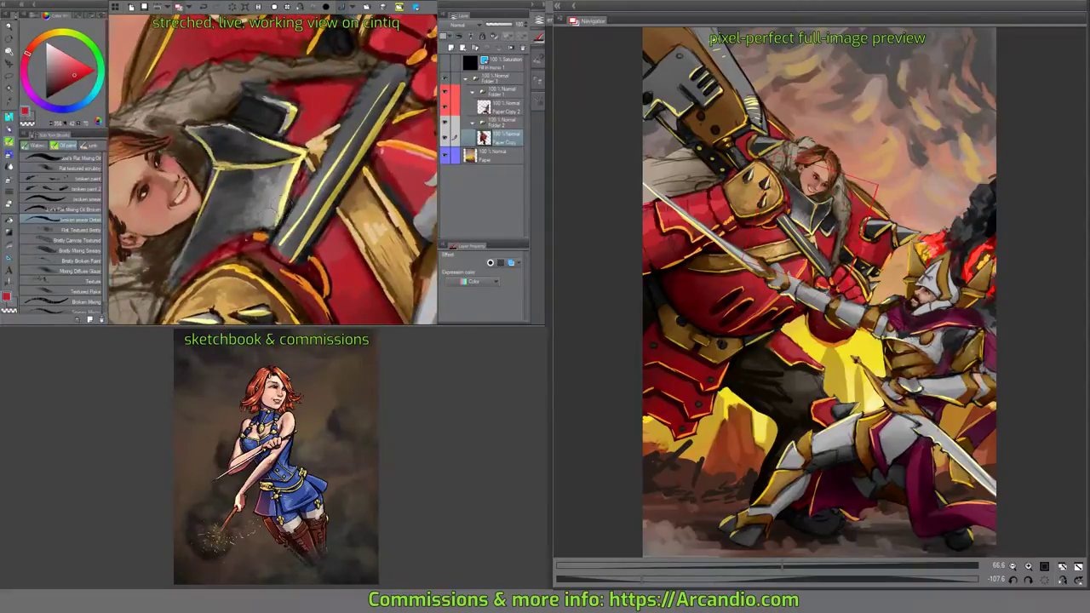
mouse_move(245, 253)
left_mouse_down()
mouse_move(266, 222)
mouse_move(244, 198)
left_mouse_up()
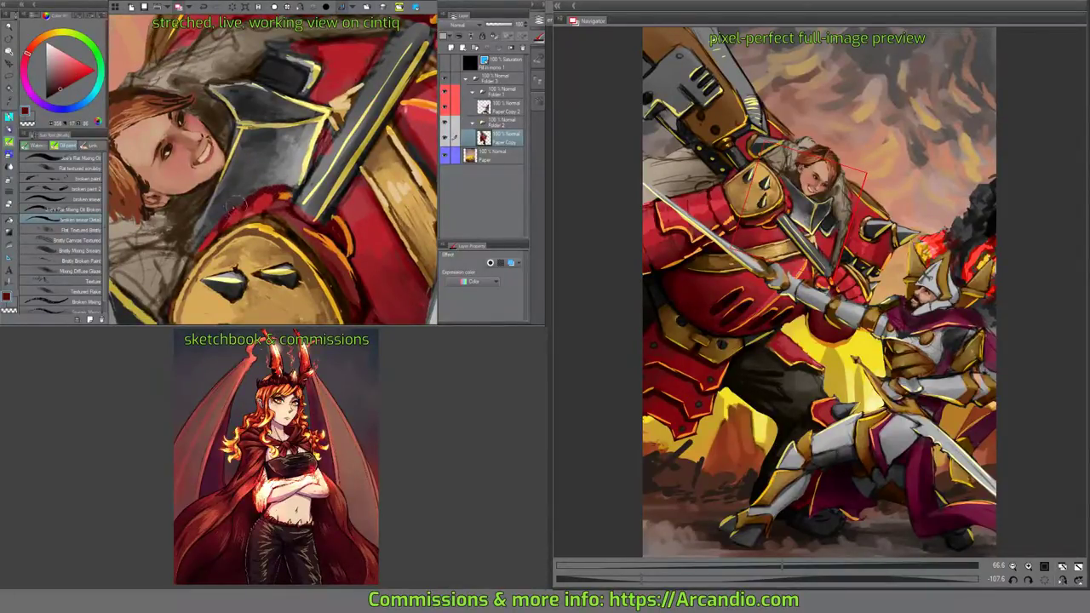
left_click_drag(196, 261, 208, 227)
Darken the gap between fur collar, neck armour and spiked plate with sampled dark browns and blend its edge.
left_click(217, 220, "alt")
left_click(192, 257, "alt")
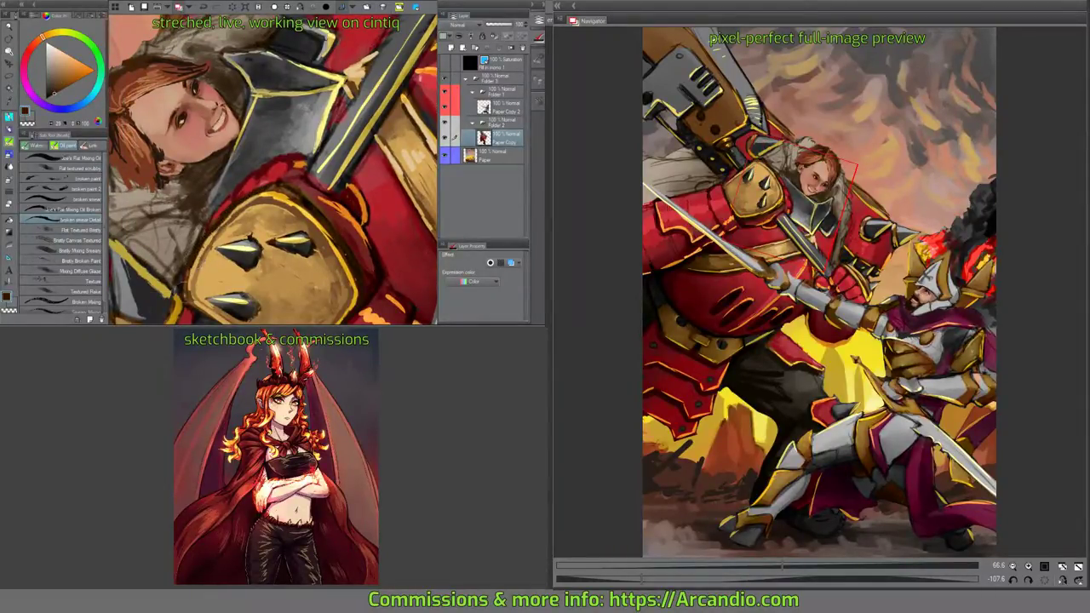
left_click_drag(182, 286, 204, 284)
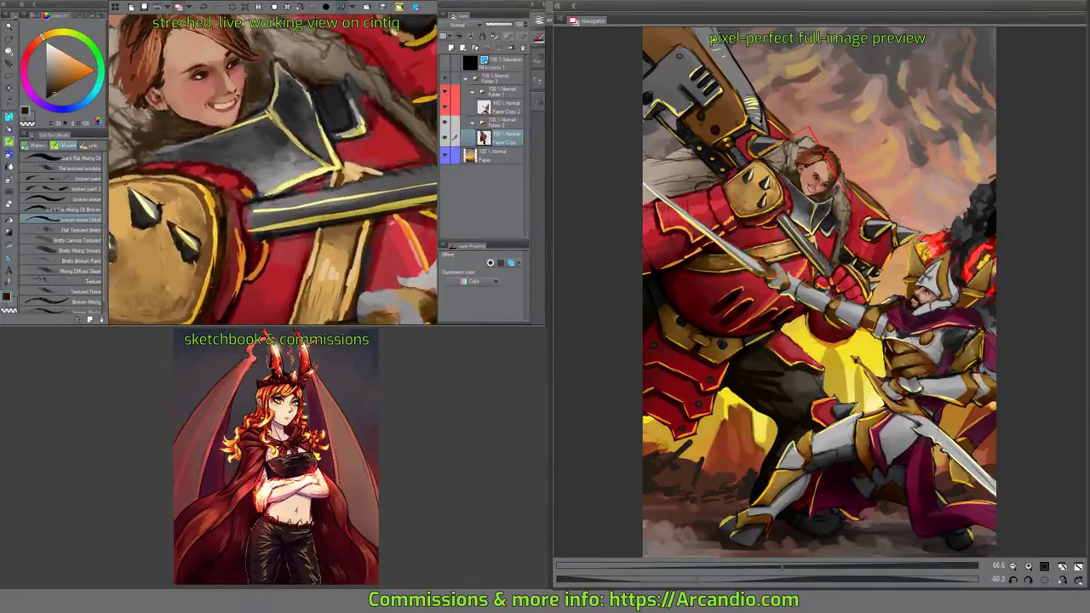
mouse_move(335, 139)
left_mouse_down()
mouse_move(235, 139)
mouse_move(204, 153)
mouse_move(223, 97)
mouse_move(226, 189)
mouse_move(283, 154)
left_mouse_up()
left_click(256, 191, "alt")
left_click(229, 187, "alt")
left_click_drag(239, 187, 240, 238)
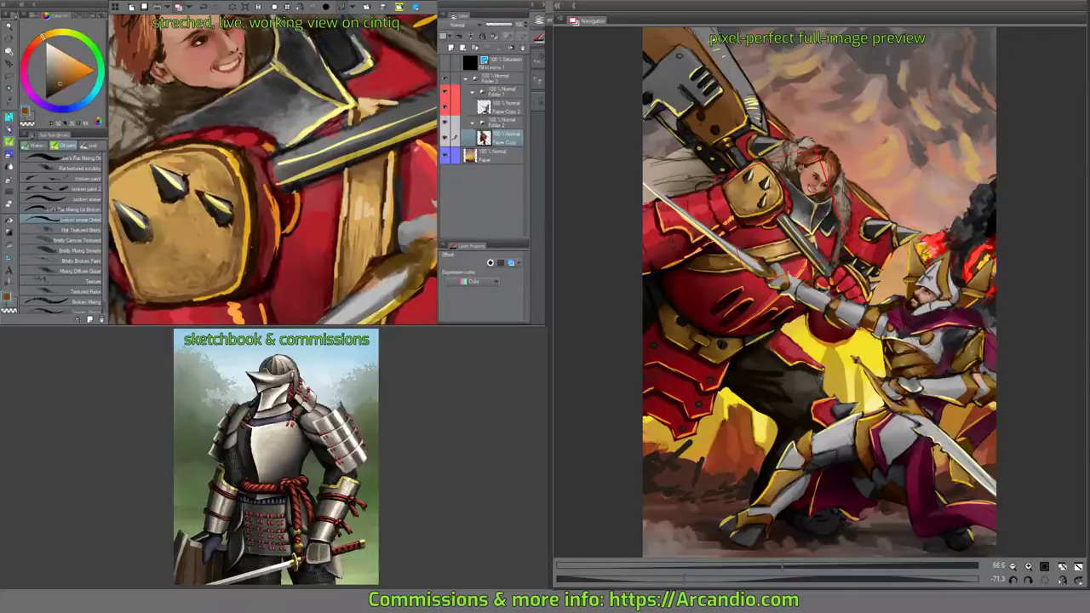
Paint the orange trim on the red rim below the spiked plate and clean its edge with sampled dark reds.
mouse_move(241, 174)
left_mouse_down()
mouse_move(217, 126)
mouse_move(217, 144)
left_mouse_up()
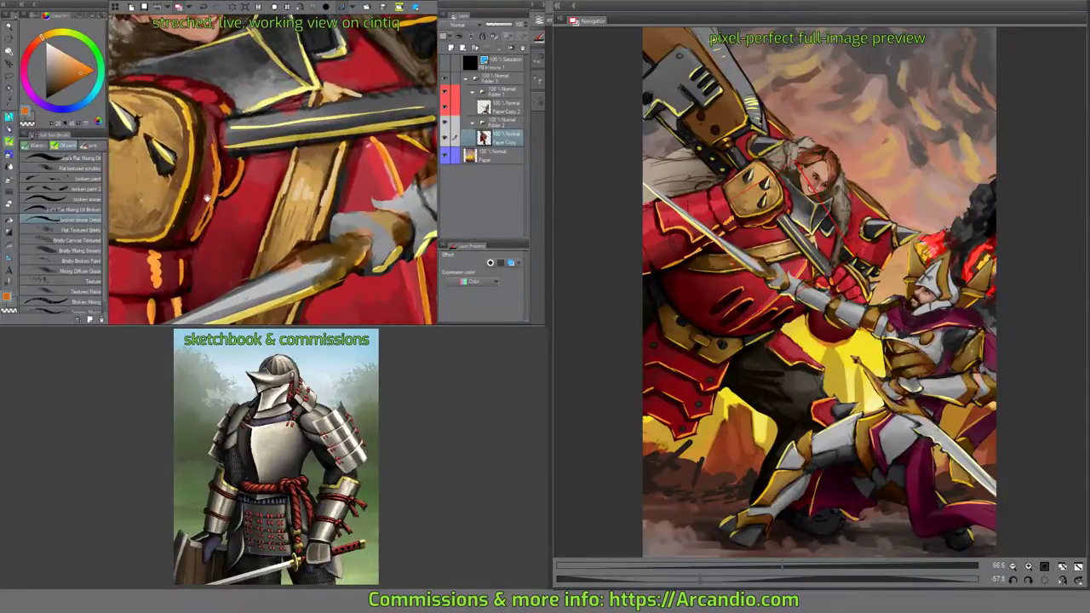
left_click_drag(209, 193, 219, 182)
left_click(232, 204, "alt")
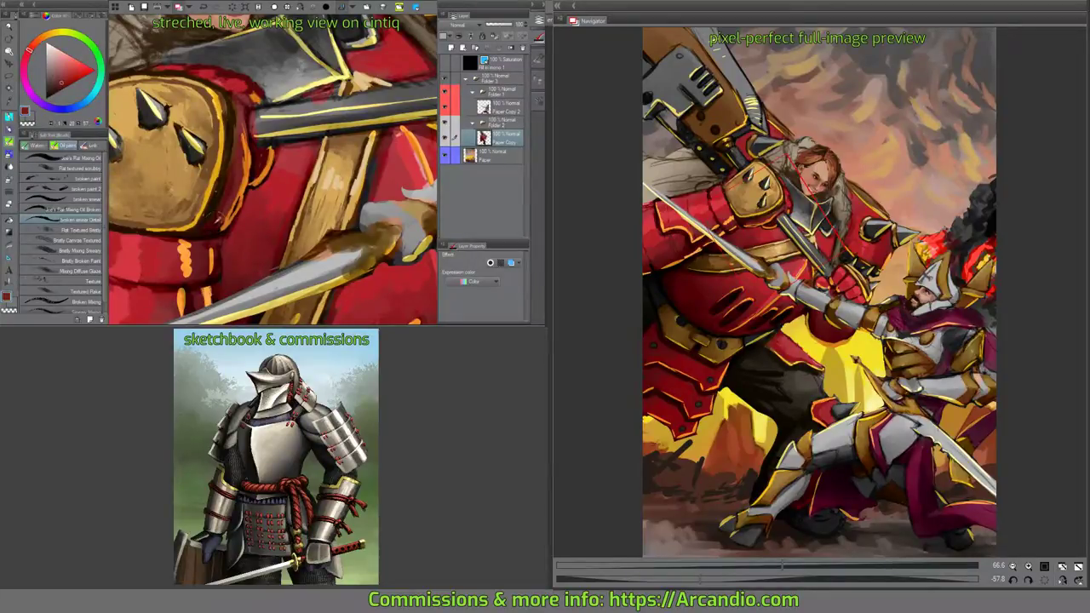
left_click_drag(218, 223, 230, 199)
left_click(229, 188, "alt")
Shade the red rim between the spiked plate and the grey neck armour with sampled bright and dark reds.
left_click_drag(260, 157, 275, 204)
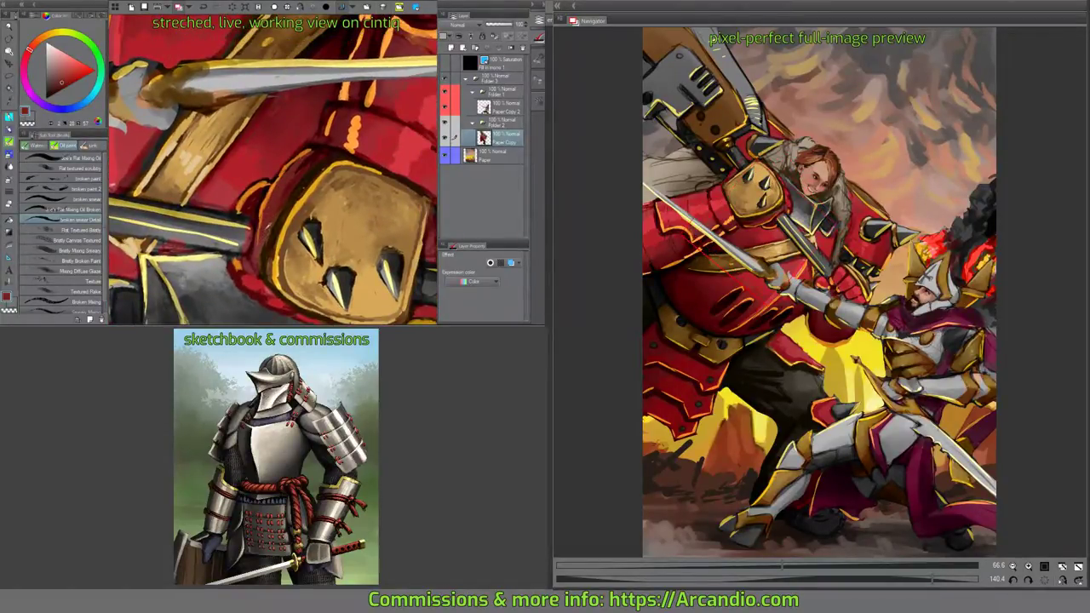
left_click(247, 266, "alt")
left_click_drag(257, 219, 260, 196)
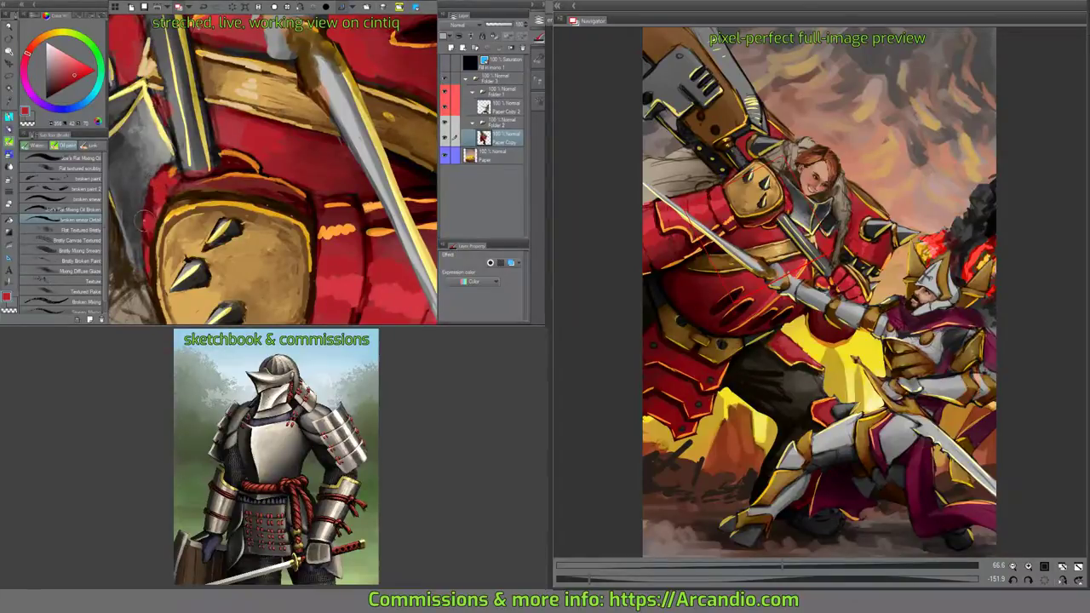
mouse_move(232, 159)
left_mouse_down()
mouse_move(315, 115)
mouse_move(302, 136)
mouse_move(320, 165)
mouse_move(337, 155)
mouse_move(356, 164)
mouse_move(298, 178)
left_mouse_up()
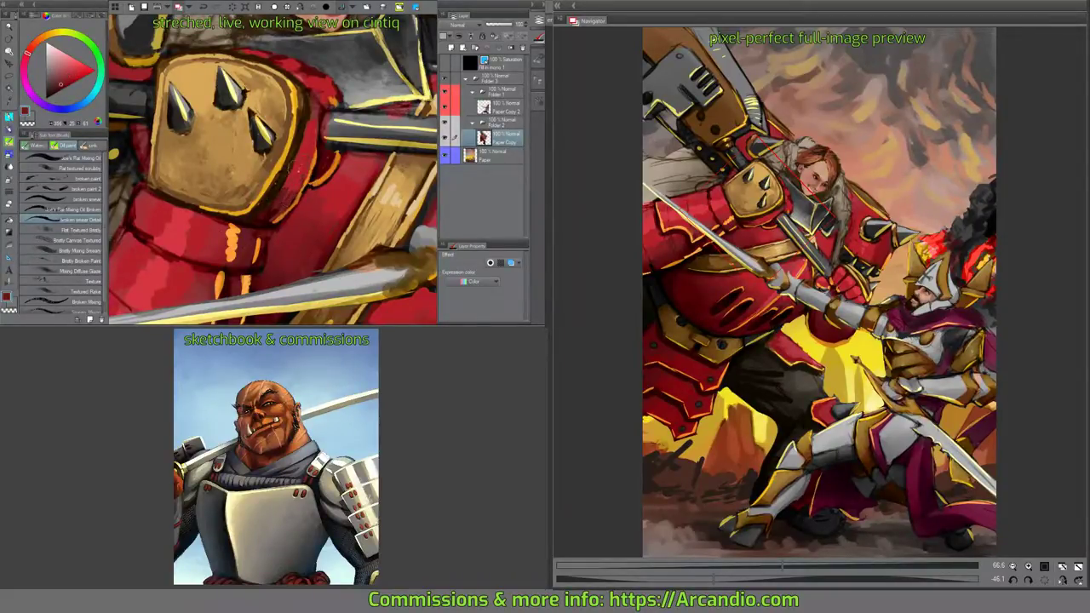
left_click_drag(286, 178, 305, 158)
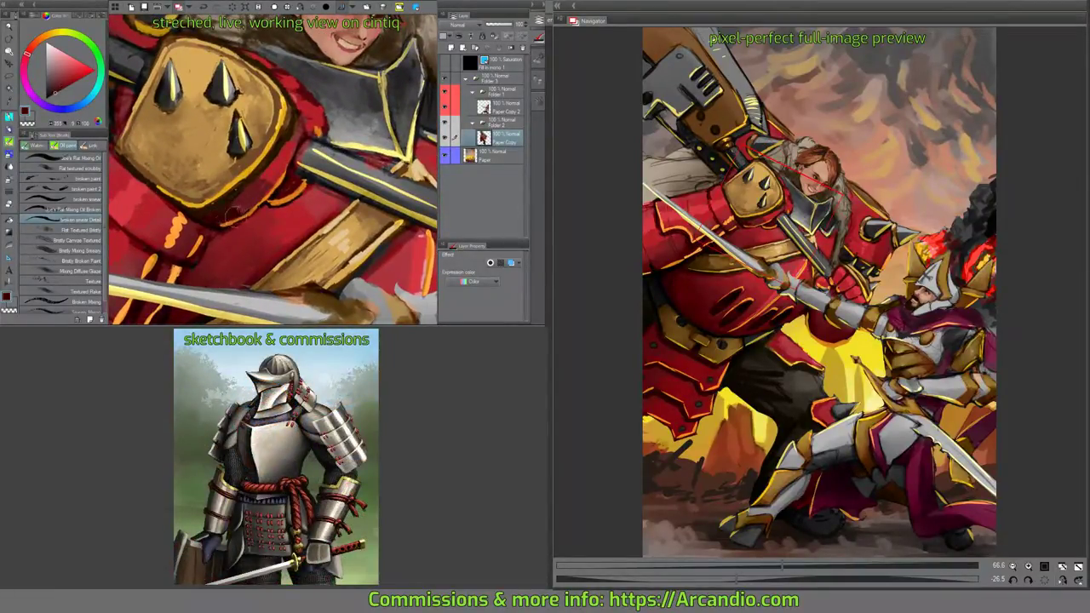
left_click_drag(255, 193, 305, 158)
Blend a sampled mid red along the rim where the spiked plate meets the grey bar.
left_click(192, 126, "alt")
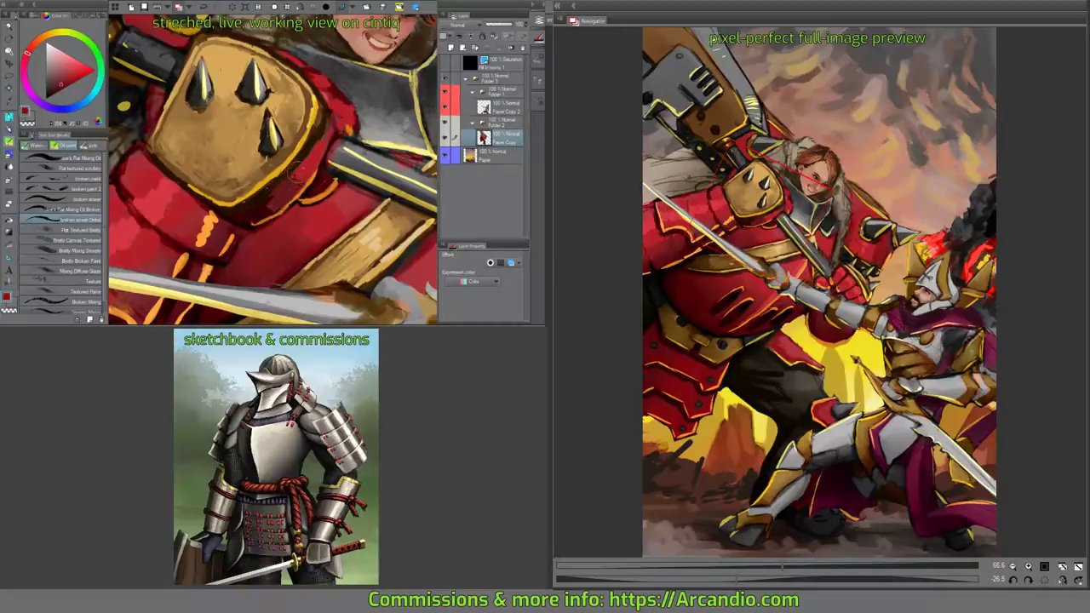
left_click_drag(342, 182, 318, 155)
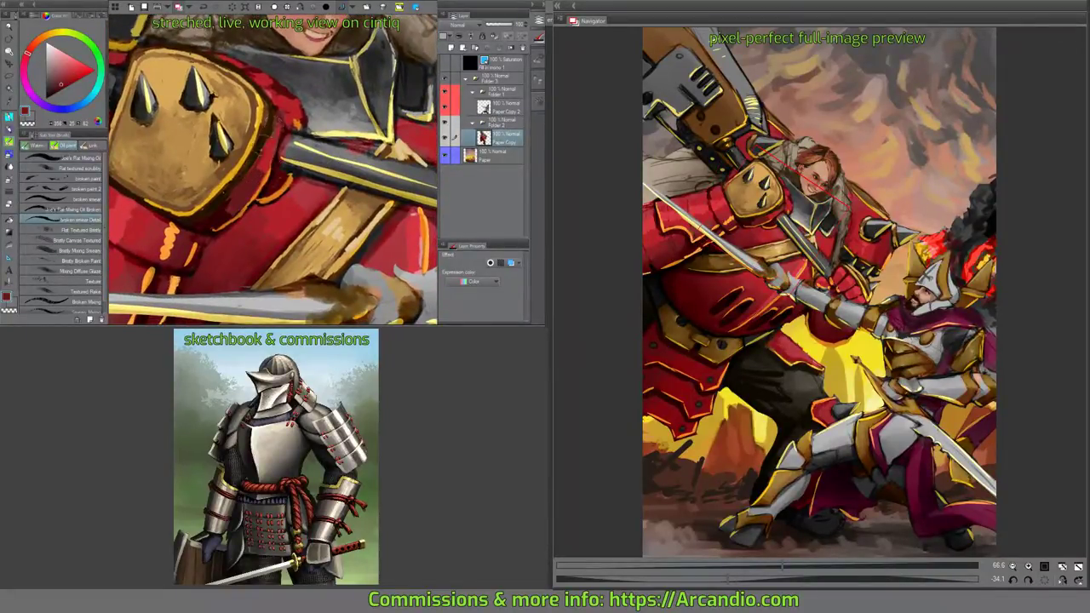
left_click_drag(252, 175, 297, 197)
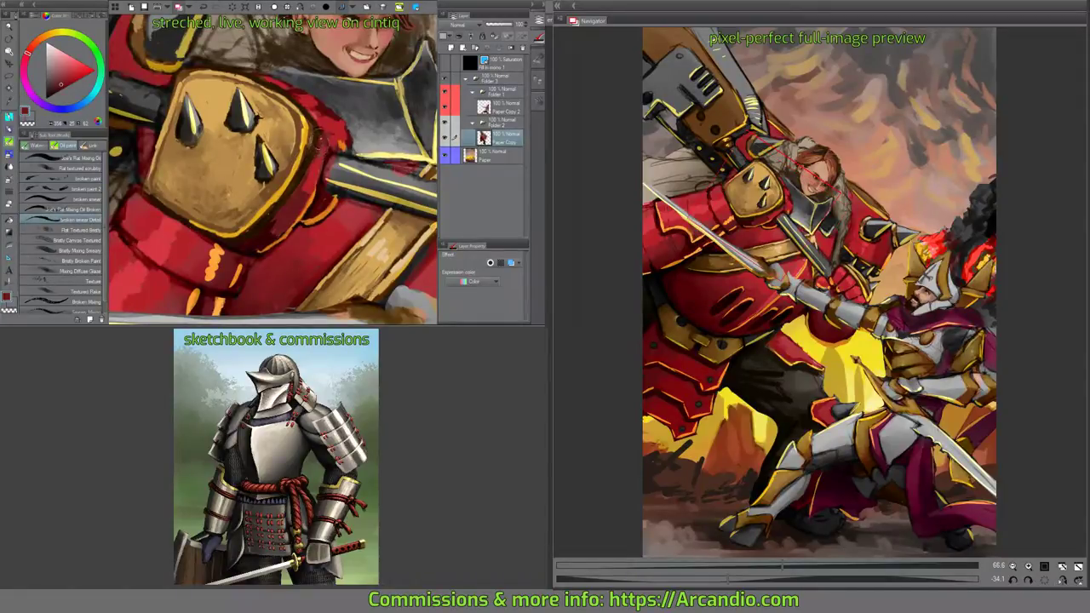
mouse_move(314, 143)
left_mouse_down()
mouse_move(345, 136)
mouse_move(375, 152)
left_mouse_up()
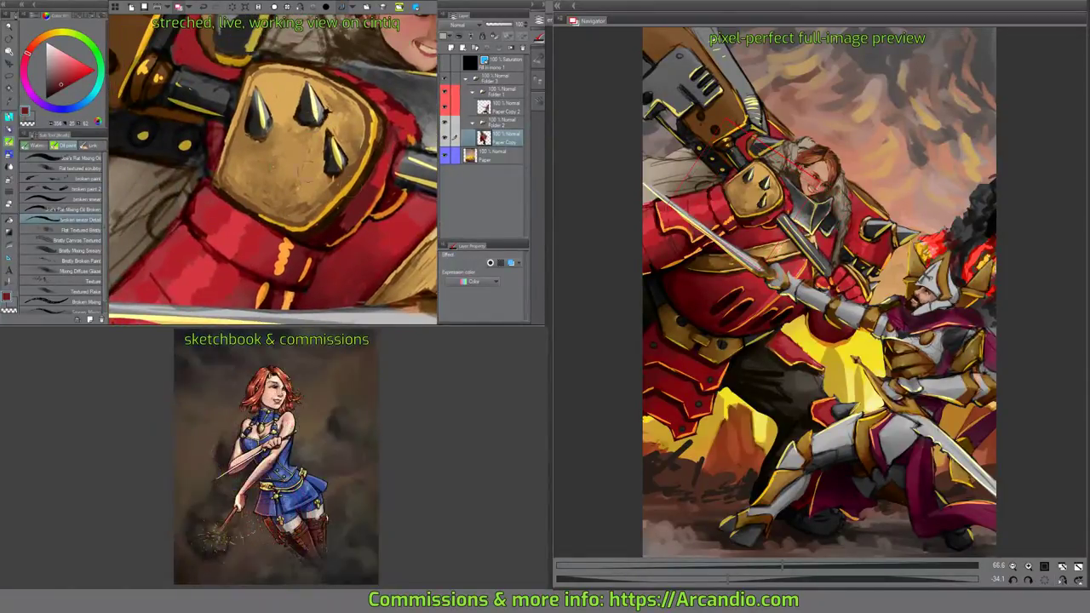
Darken the seams between the red upper-arm segments and the outlines beside their orange trim with near-black red.
left_click_drag(209, 153, 269, 97)
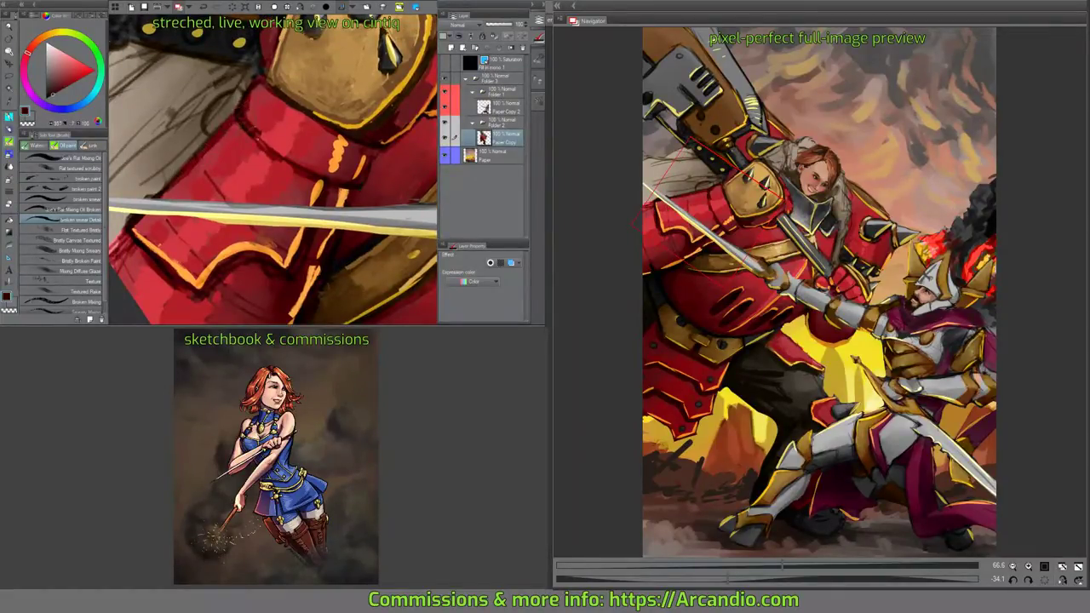
left_click_drag(336, 301, 257, 236)
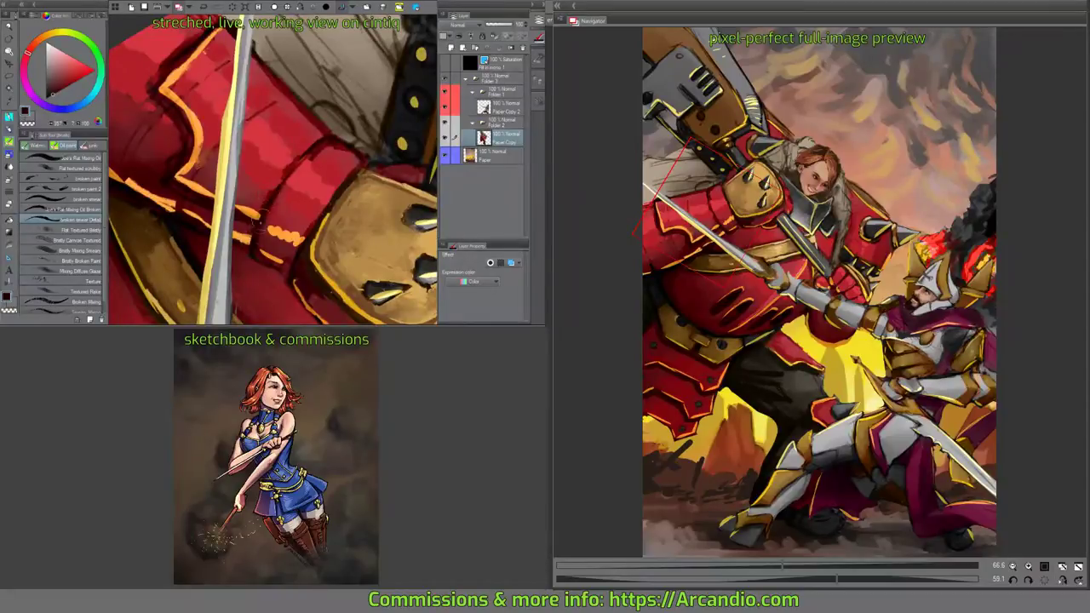
left_click_drag(290, 170, 310, 191)
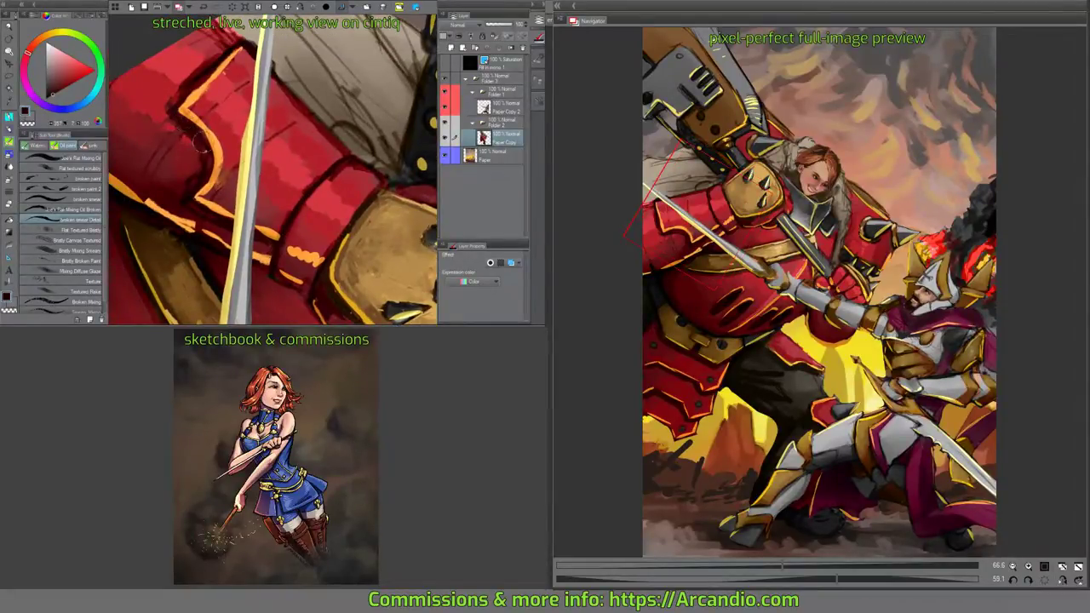
left_click_drag(238, 223, 156, 189)
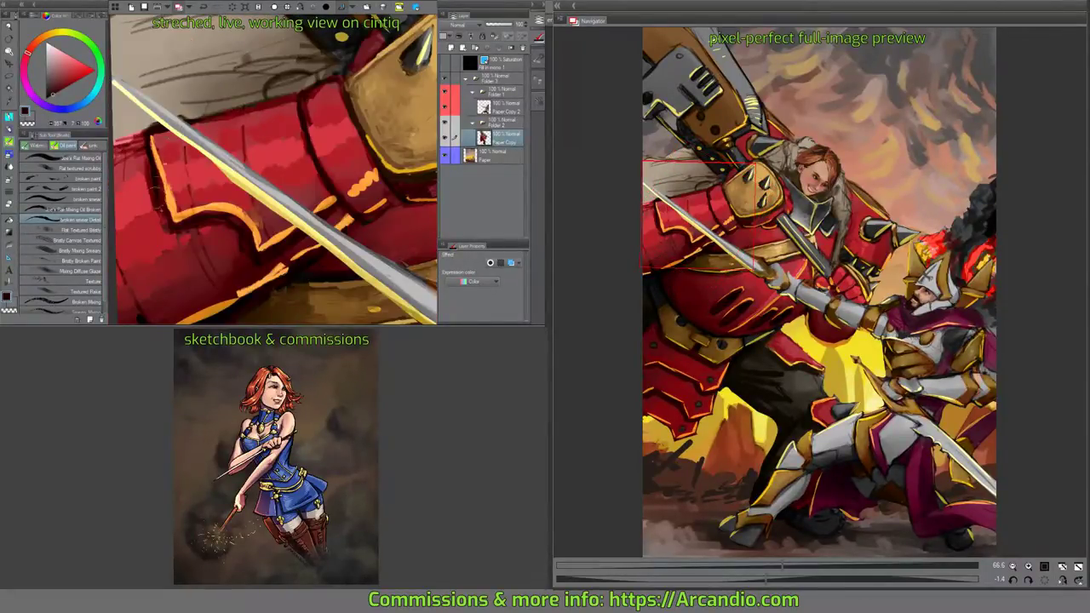
mouse_move(267, 181)
left_mouse_down()
mouse_move(393, 170)
mouse_move(404, 230)
left_mouse_up()
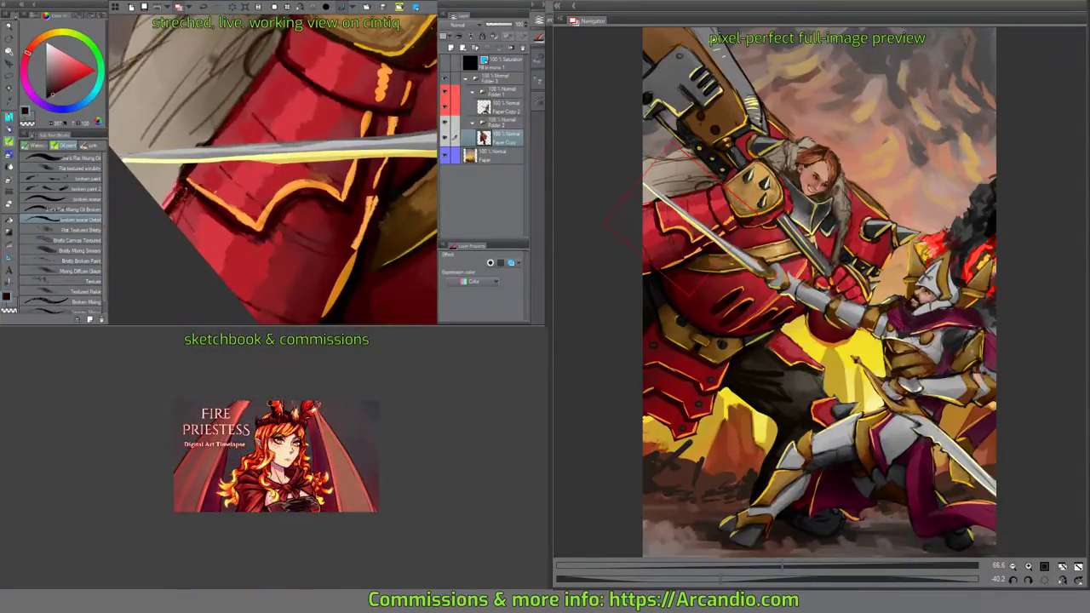
Deepen the dark outline along the arm armour's lower edge and outer segment near the canvas border.
mouse_move(184, 194)
left_mouse_down()
mouse_move(275, 194)
mouse_move(330, 140)
left_mouse_up()
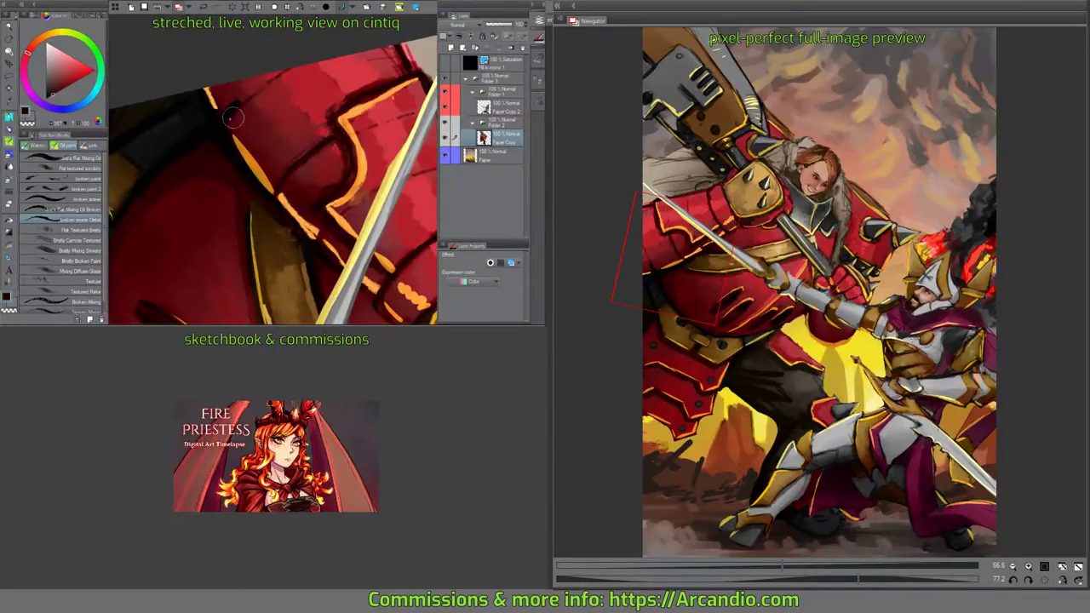
mouse_move(234, 117)
left_mouse_down()
mouse_move(249, 90)
mouse_move(221, 131)
mouse_move(255, 85)
mouse_move(218, 131)
left_mouse_up()
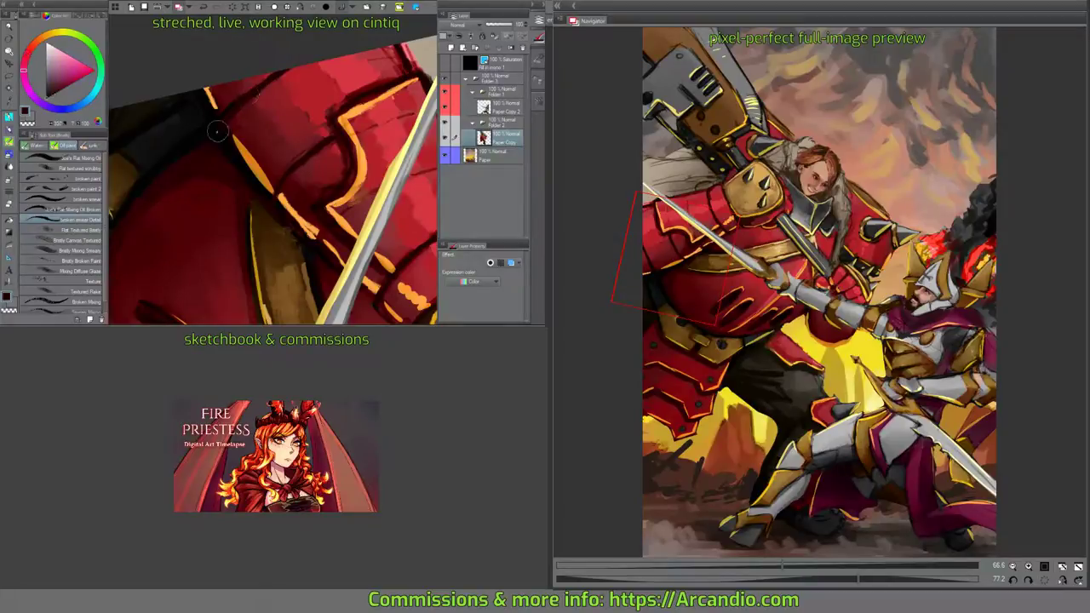
left_click_drag(246, 94, 298, 94)
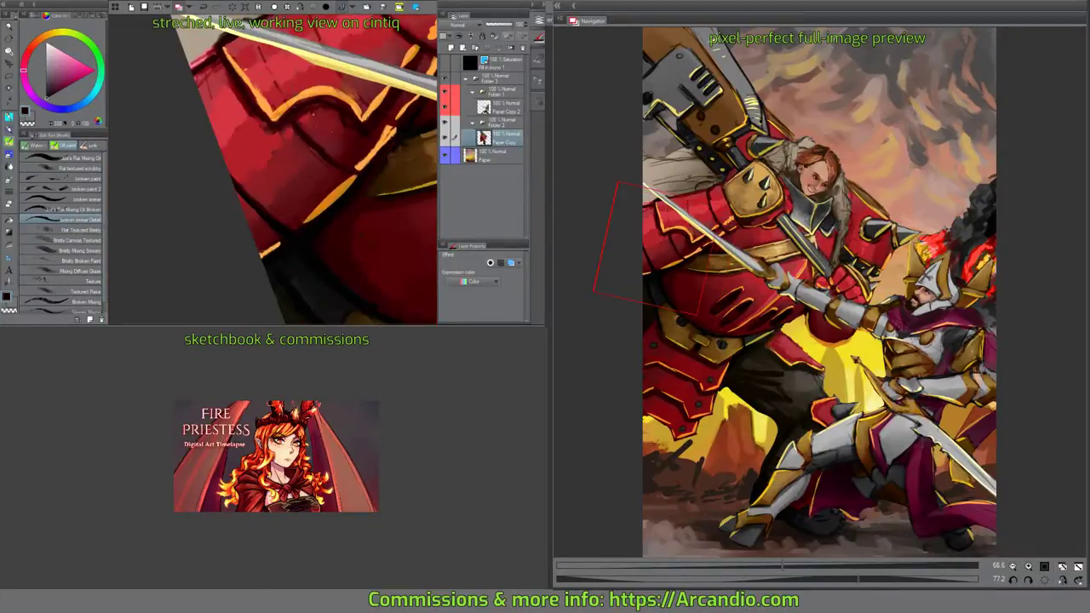
Extend the orange trim along the arm armour's lower edge, clean it with sampled dark red, and save the painting.
left_click(322, 202, "alt")
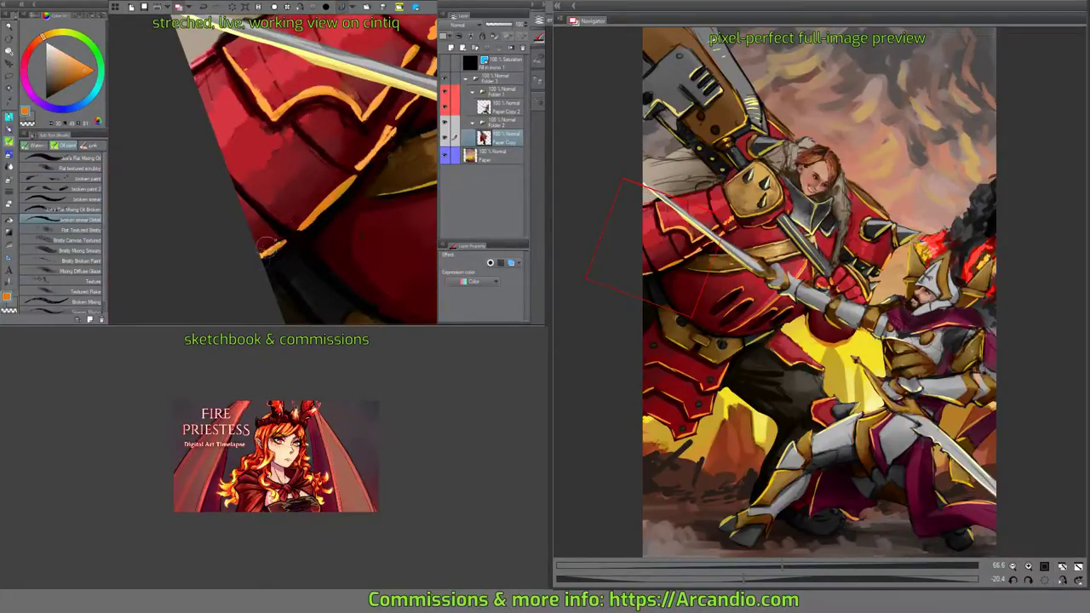
left_click_drag(266, 246, 253, 253)
mouse_move(327, 174)
left_mouse_down()
mouse_move(373, 135)
mouse_move(278, 219)
mouse_move(298, 209)
mouse_move(300, 173)
left_mouse_up()
left_click(273, 226, "alt")
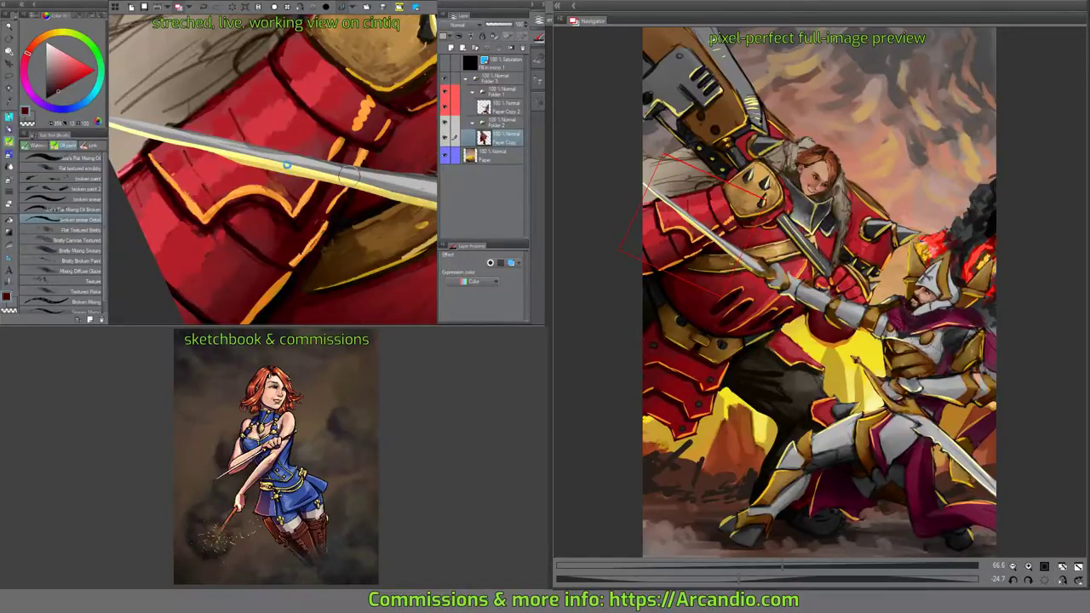
key("ctrl+s")
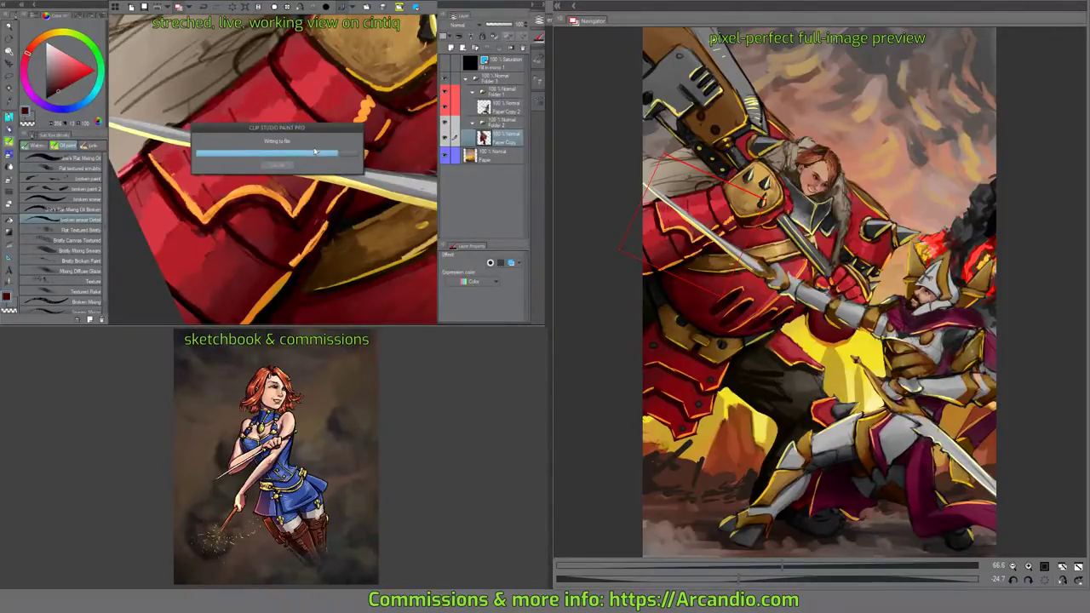
Refine the arm's lower trim just below the sword with sampled orange, dark red and near-black.
left_click(308, 183, "alt")
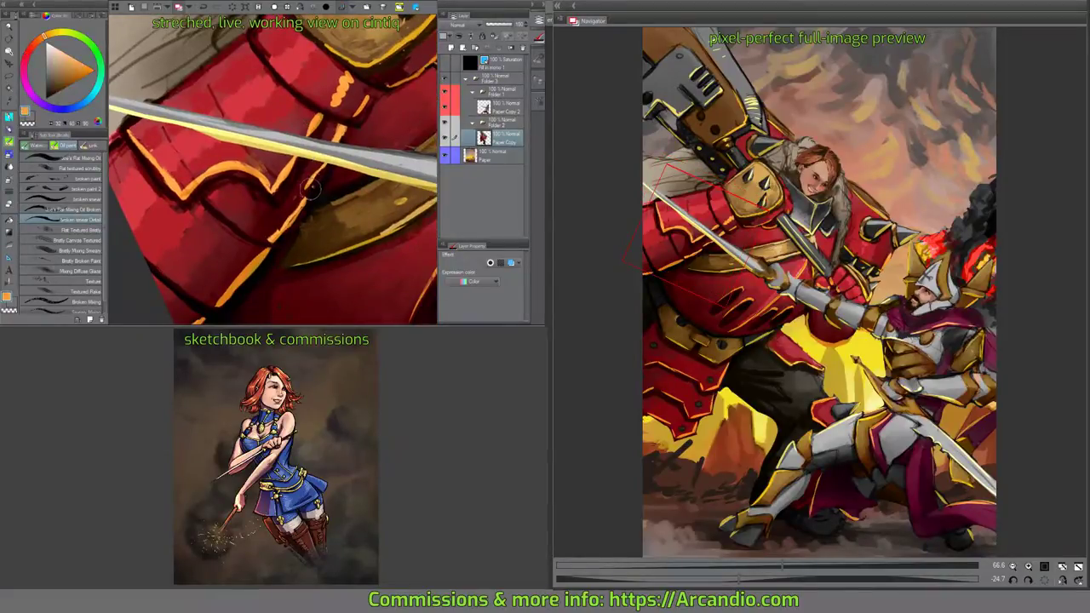
left_click(312, 185, "alt")
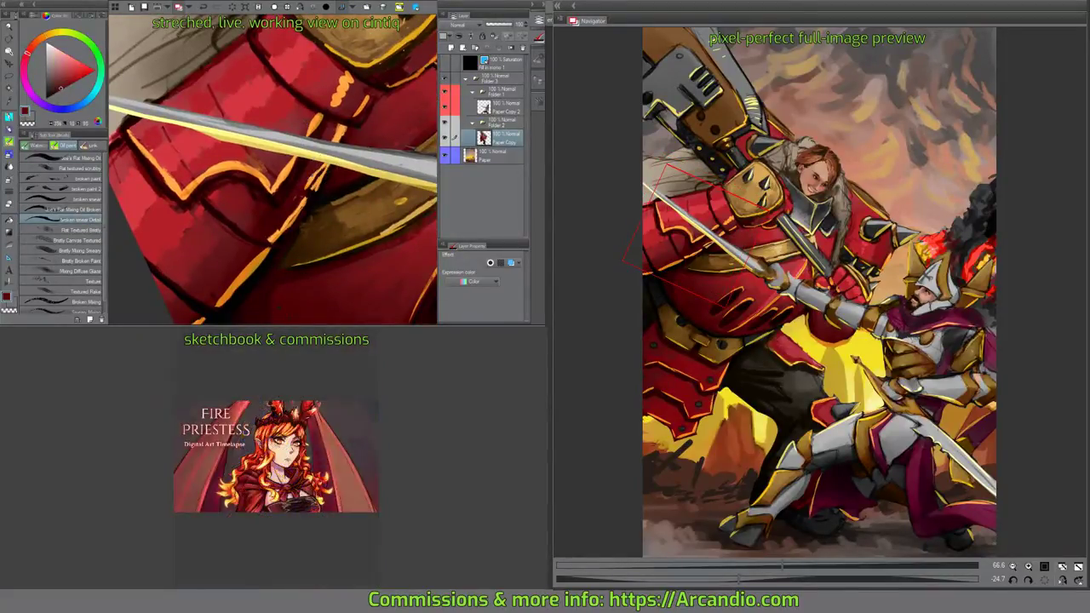
left_click(320, 189, "alt")
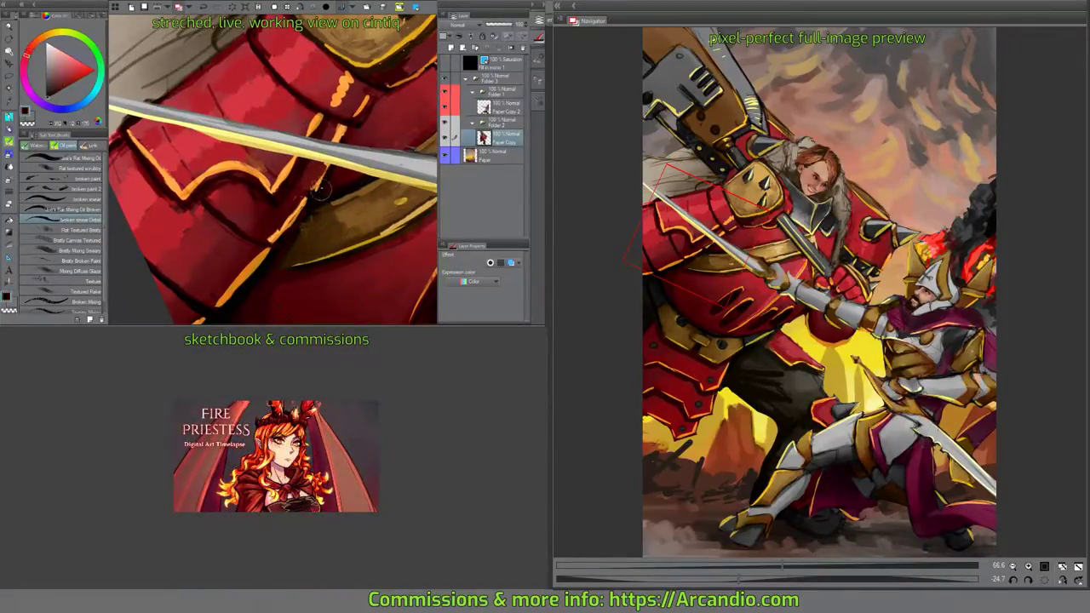
left_click_drag(320, 189, 235, 221)
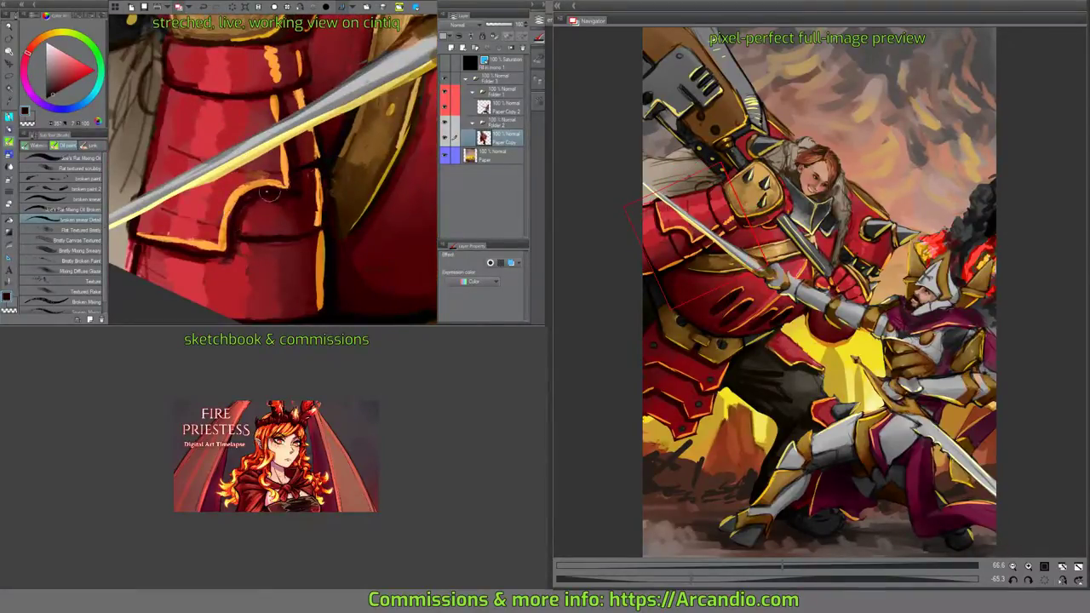
Touch up the shadow between the arm armour and the gold band with sampled brown and dark red.
left_click_drag(307, 183, 286, 222)
left_click(286, 223, "alt")
left_click_drag(356, 127, 247, 179)
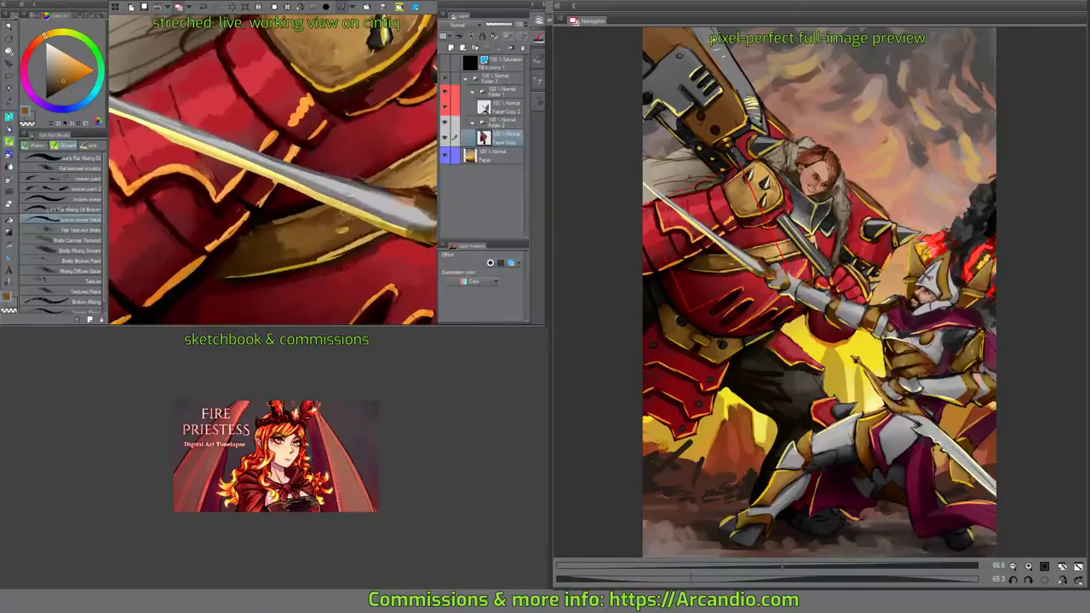
left_click(227, 201, "alt")
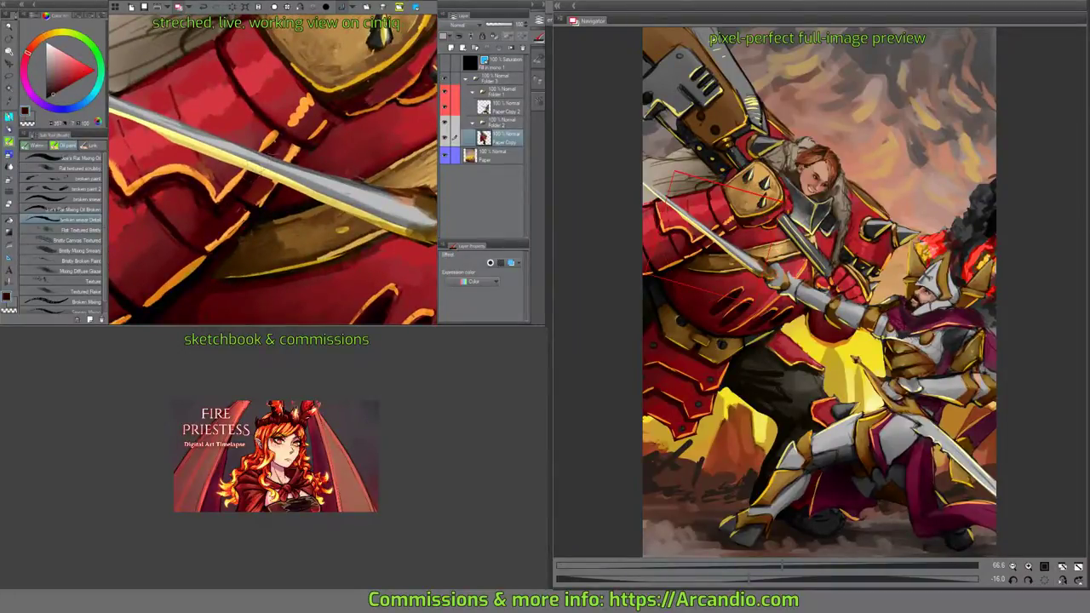
Tidy the arm trim where it passes behind the sword blade, alternating sampled orange and surrounding armour colours.
left_click(270, 145, "alt")
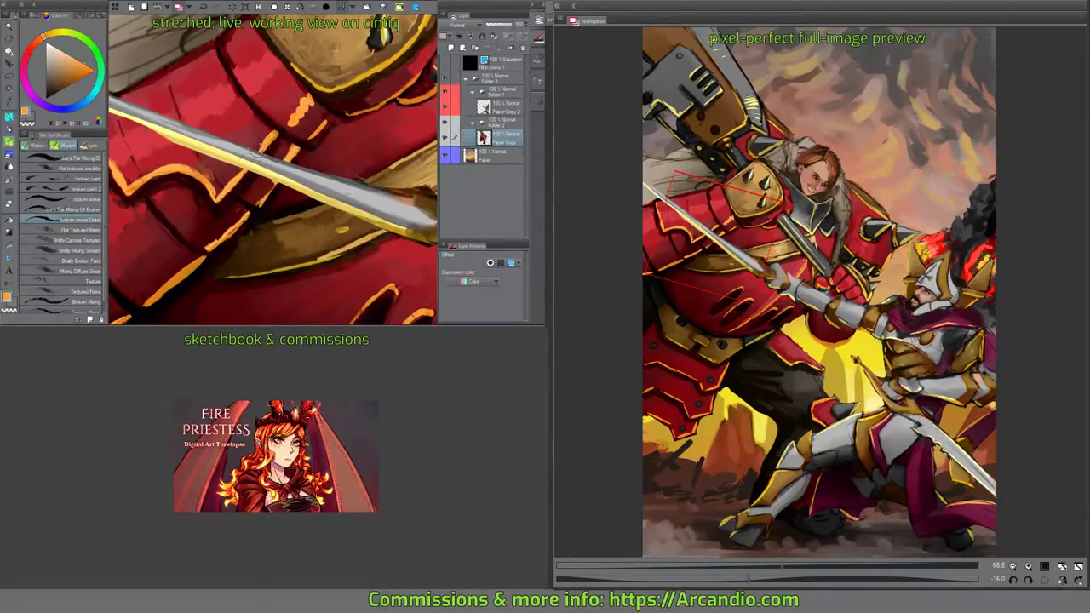
left_click(249, 150, "alt")
mouse_move(271, 127)
left_mouse_down()
mouse_move(270, 144)
mouse_move(290, 129)
mouse_move(296, 144)
mouse_move(337, 111)
mouse_move(352, 130)
mouse_move(309, 144)
mouse_move(306, 156)
left_mouse_up()
left_click(287, 132, "alt")
left_click(302, 145, "alt")
left_click(328, 123, "alt")
left_click(288, 183, "alt")
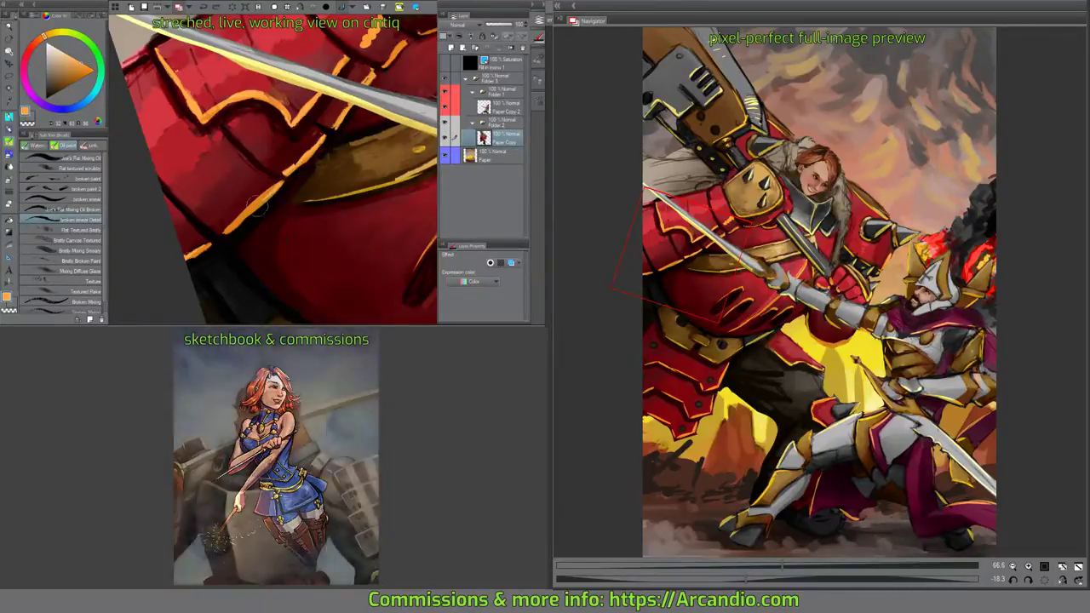
Even out the orange trim along the arm's lower edge and add short orange accents where the segment seams meet it.
mouse_move(271, 195)
left_mouse_down()
mouse_move(275, 158)
mouse_move(205, 212)
left_mouse_up()
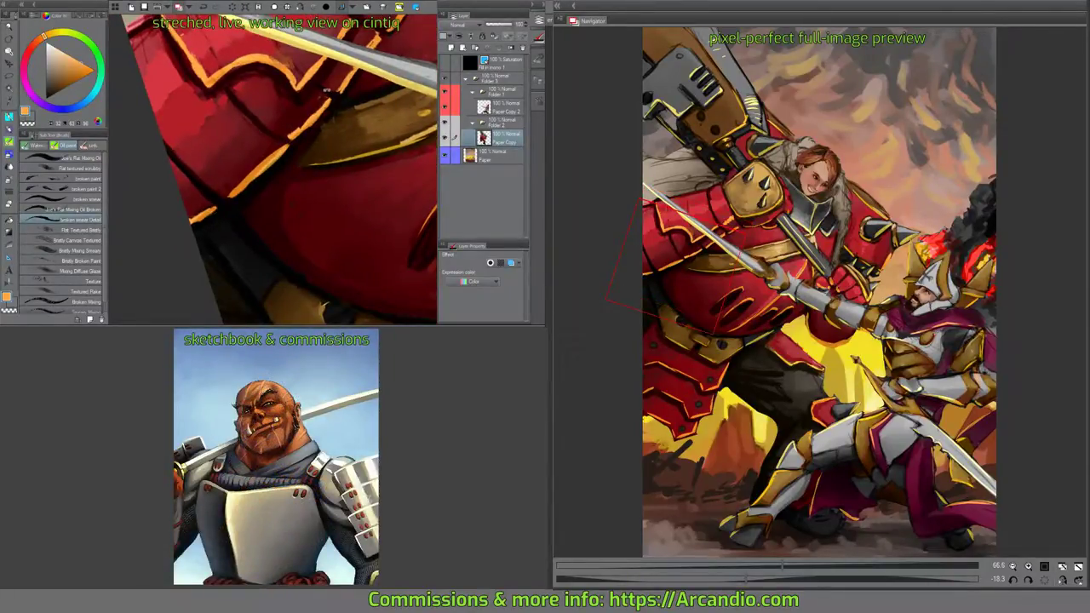
left_click_drag(326, 89, 301, 159)
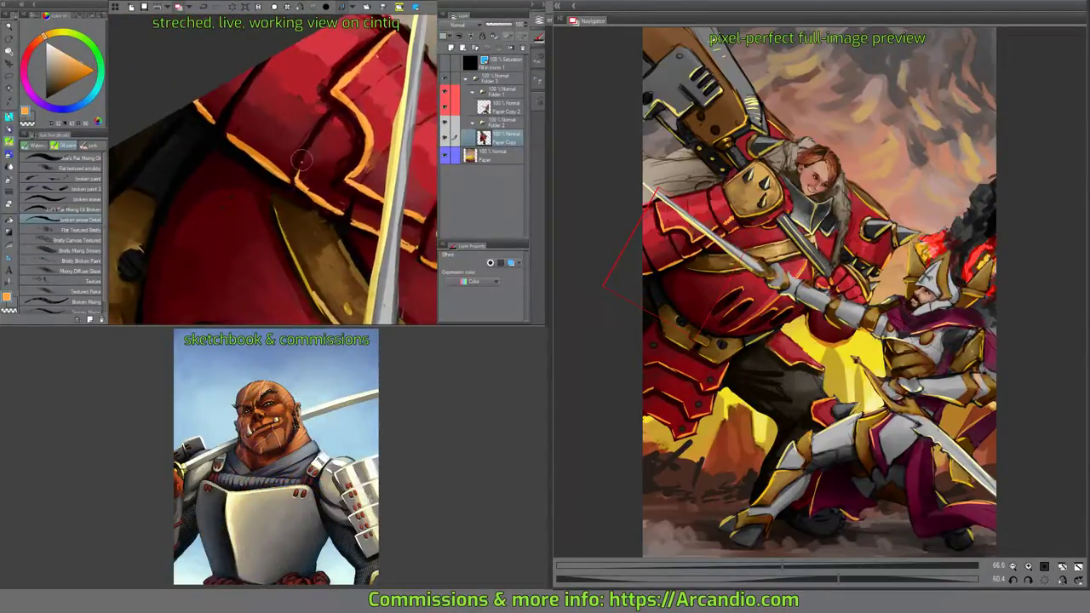
left_click_drag(238, 115, 223, 141)
left_click_drag(242, 89, 228, 143)
left_click_drag(352, 151, 230, 189)
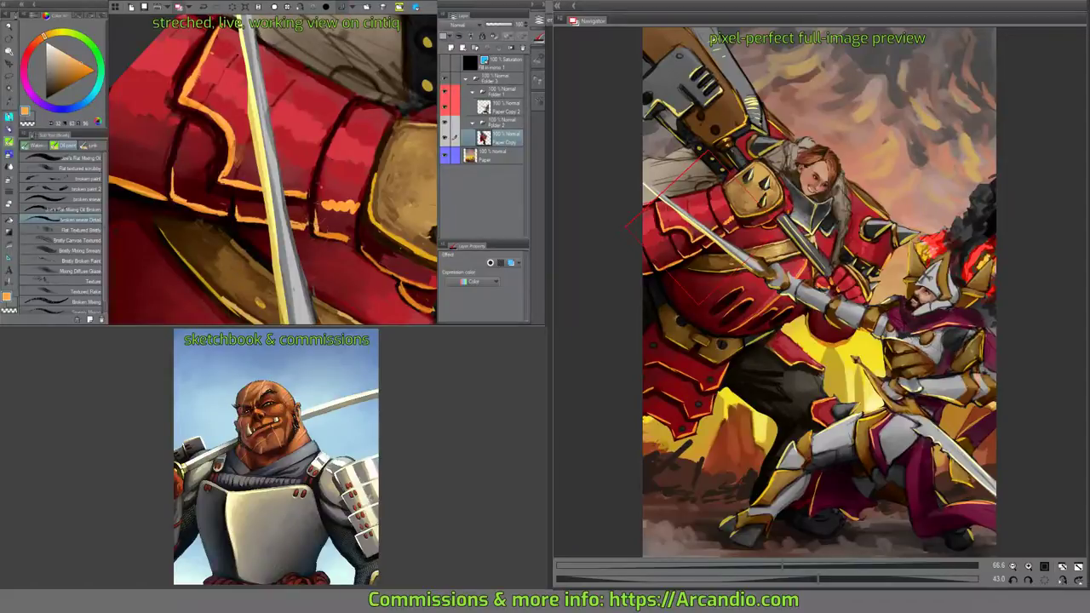
Touch up the gold spiked plate's rim and the red armour beside it with brown and dark tones.
mouse_move(354, 175)
left_mouse_down()
mouse_move(269, 157)
mouse_move(384, 190)
mouse_move(296, 196)
left_mouse_up()
left_click_drag(337, 146, 307, 109)
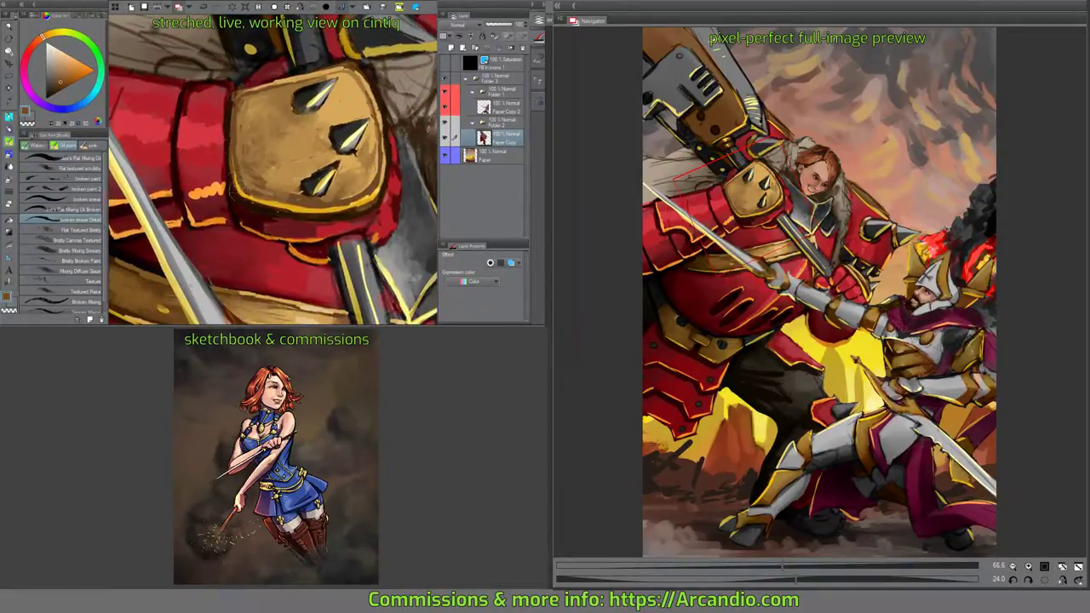
left_click_drag(353, 179, 324, 183)
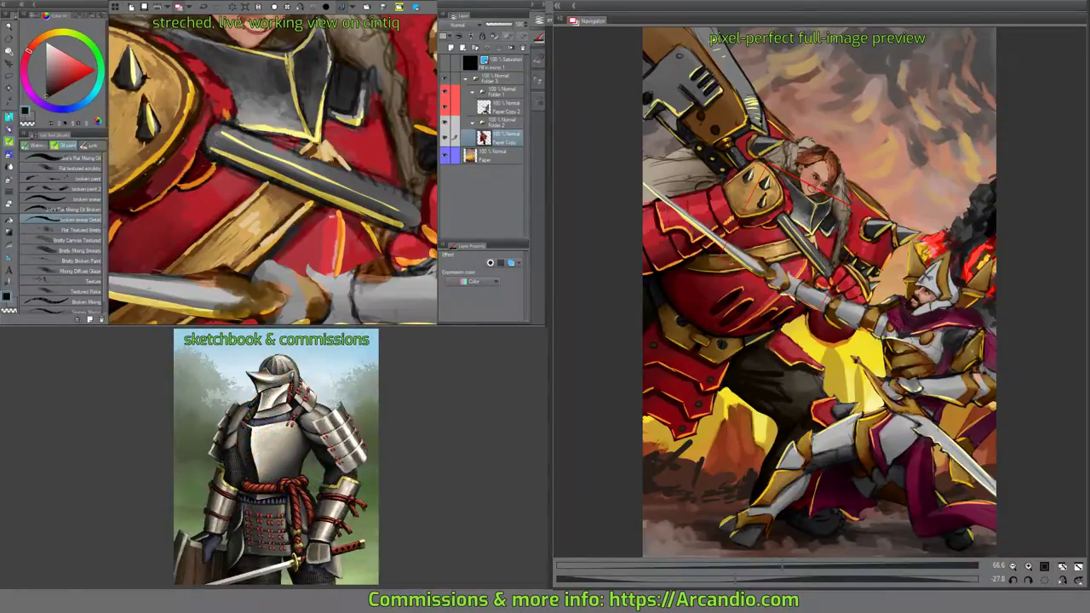
Sharpen the end and edges of the grey haft below the collar with sampled near-black and grey.
left_click(165, 149, "alt")
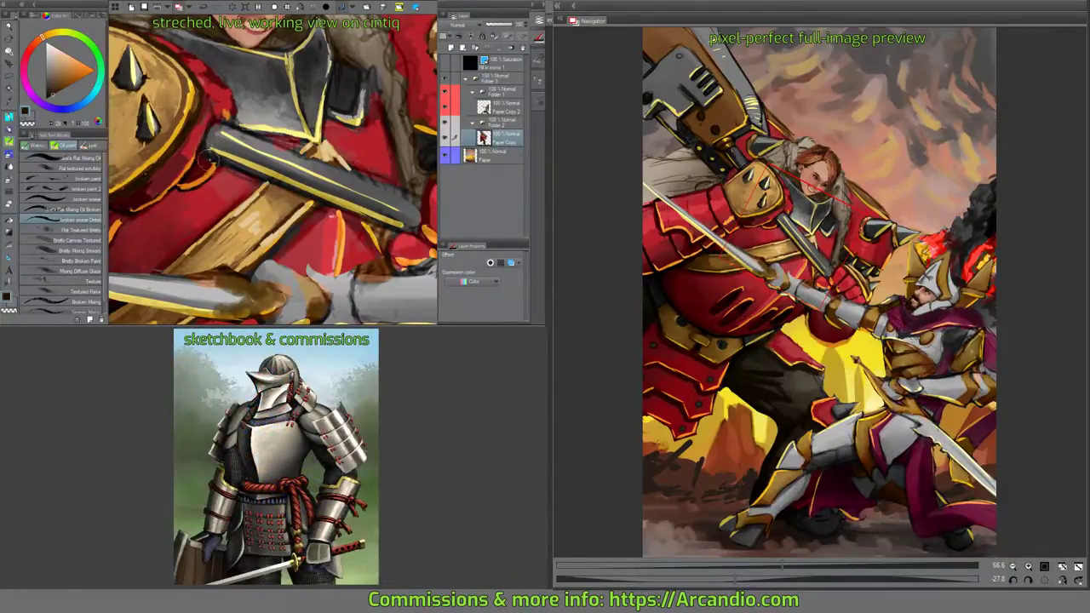
mouse_move(217, 130)
left_mouse_down()
mouse_move(284, 182)
mouse_move(278, 197)
mouse_move(260, 51)
left_mouse_up()
left_click(269, 198, "alt")
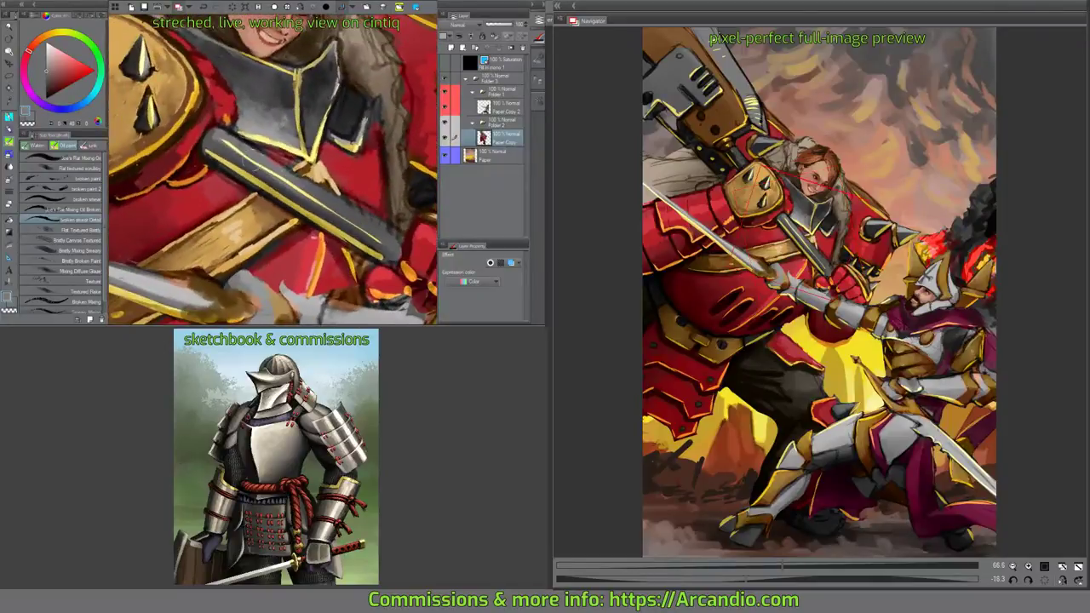
left_click_drag(223, 120, 207, 134)
left_click_drag(281, 212, 196, 144)
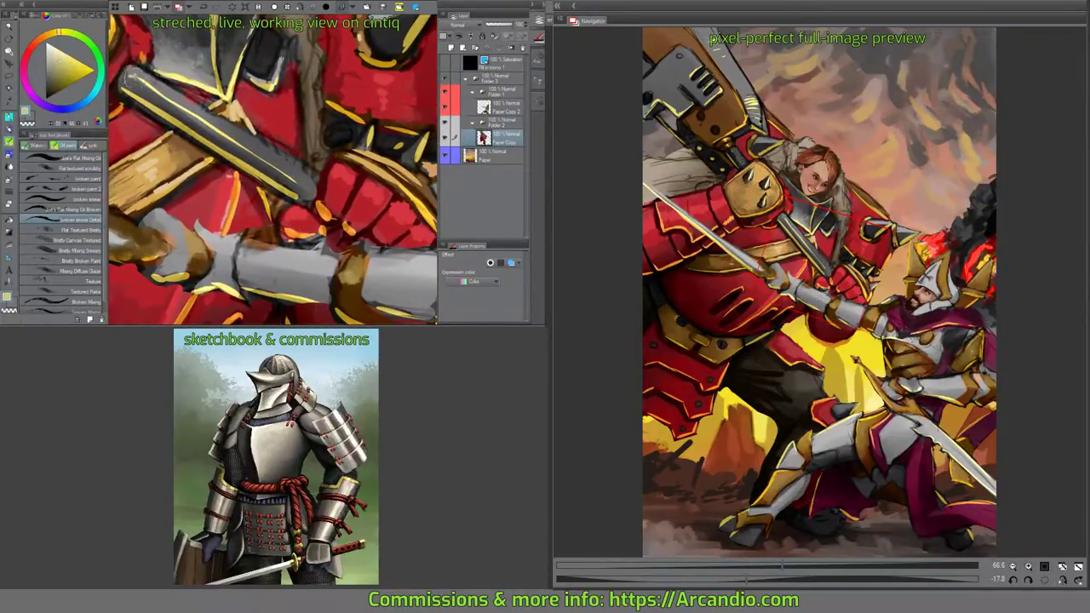
Turn the yellow lines along the haft into a ragged grip texture using pale yellow and sampled grey.
mouse_move(126, 71)
left_mouse_down()
mouse_move(292, 174)
mouse_move(313, 161)
mouse_move(335, 121)
left_mouse_up()
left_click(286, 177, "alt")
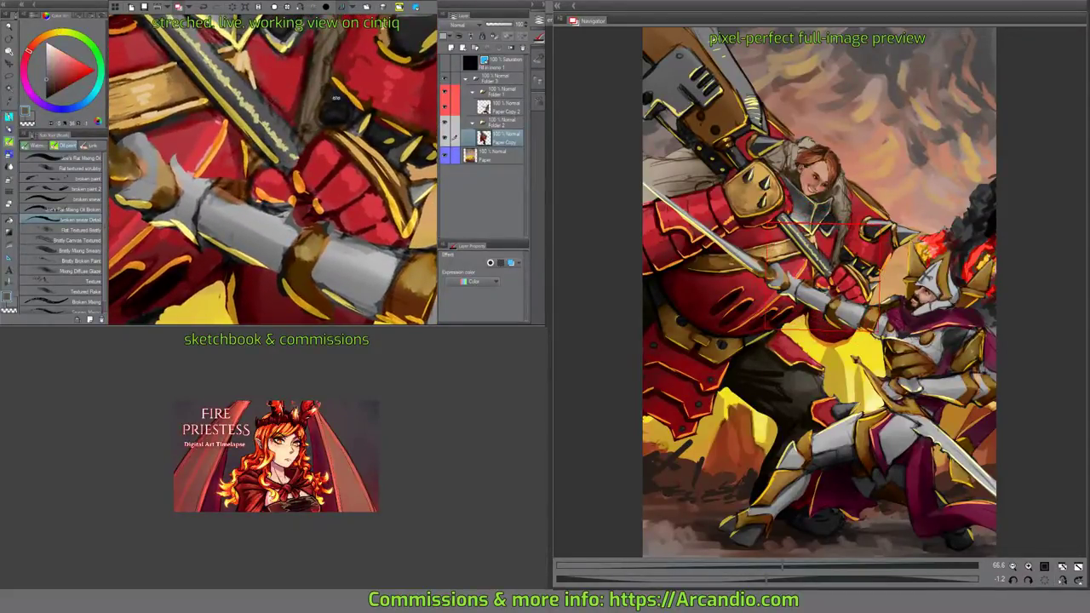
mouse_move(286, 177)
left_mouse_down()
mouse_move(297, 146)
mouse_move(249, 198)
mouse_move(278, 180)
left_mouse_up()
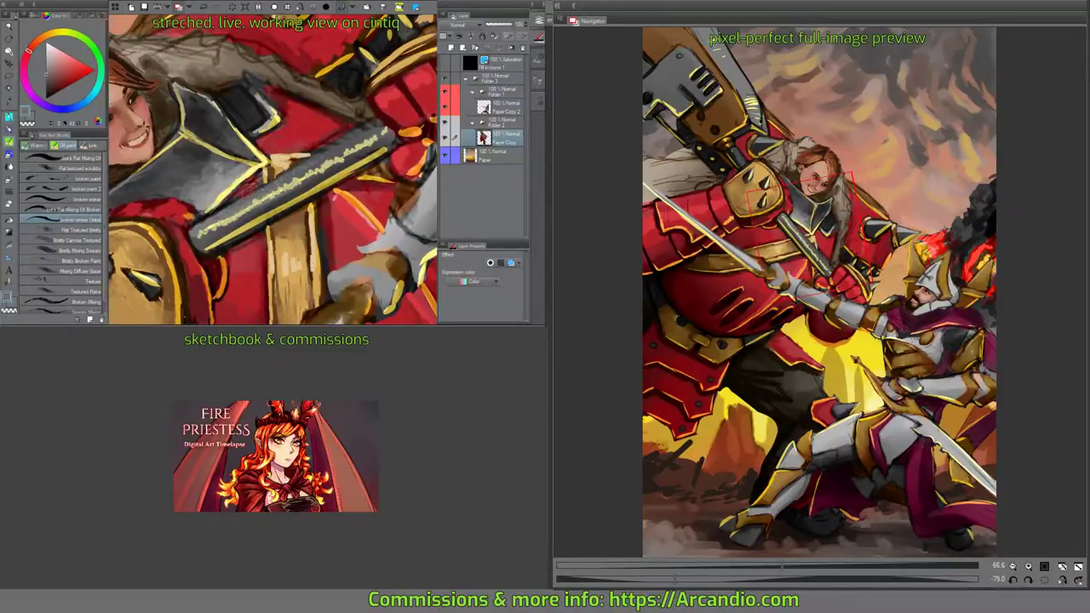
mouse_move(383, 116)
left_mouse_down()
mouse_move(366, 141)
mouse_move(385, 110)
left_mouse_up()
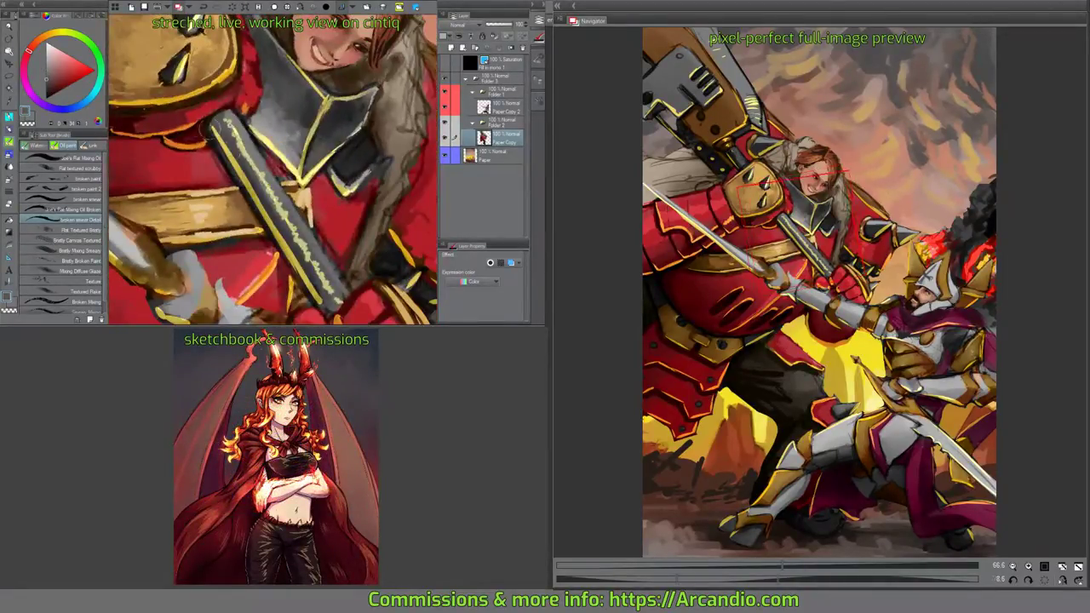
Deepen the haft's side and the gaps between its ragged yellow lines with dark grey down to the red gauntlet.
mouse_move(204, 124)
left_mouse_down()
mouse_move(277, 243)
mouse_move(249, 176)
mouse_move(293, 230)
left_mouse_up()
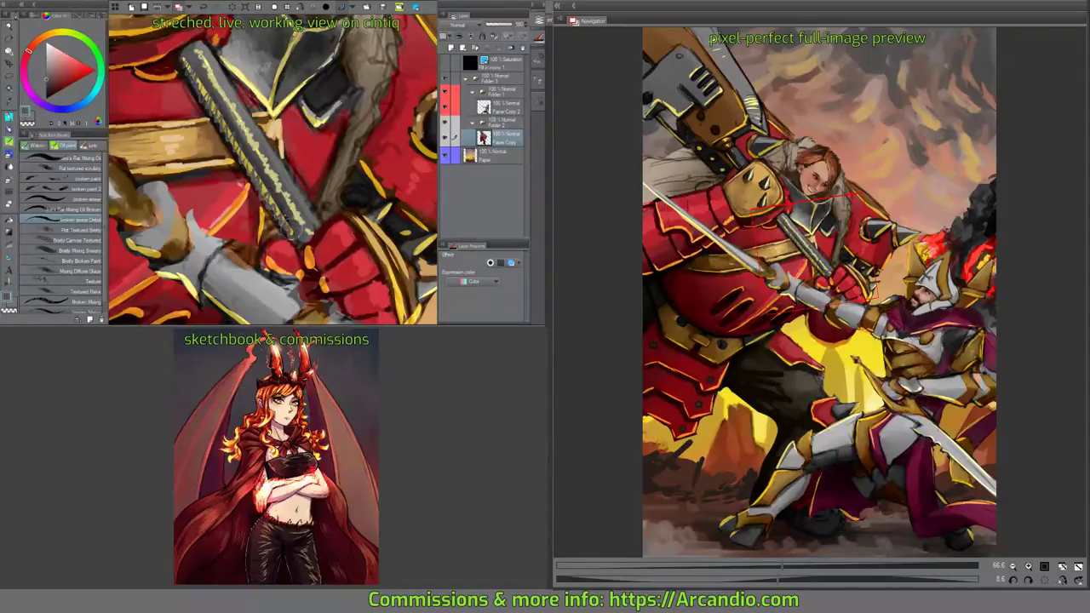
left_click_drag(182, 61, 190, 86)
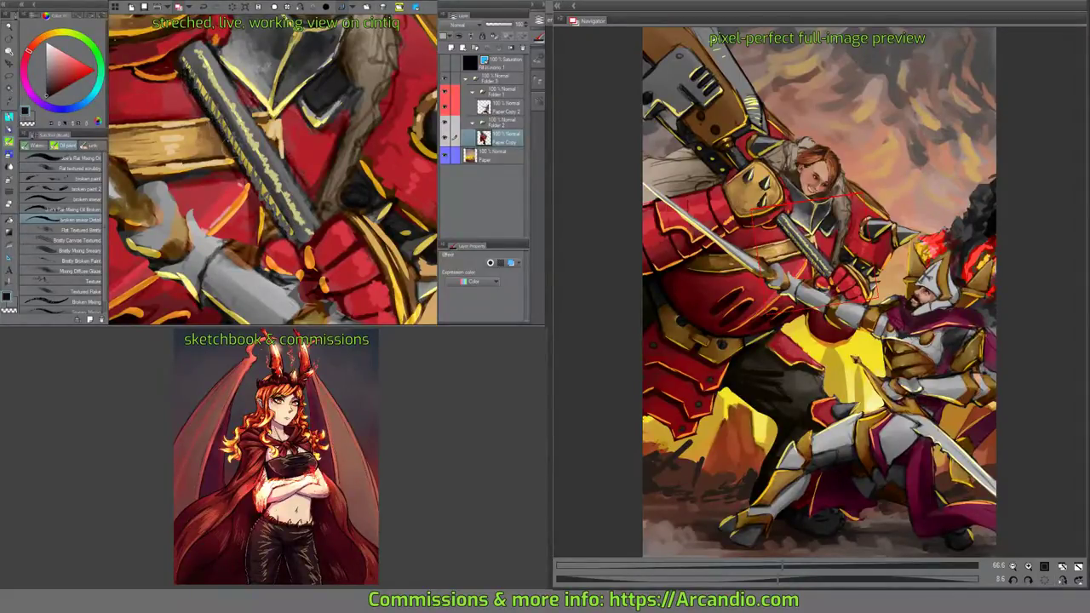
left_click_drag(223, 141, 284, 234)
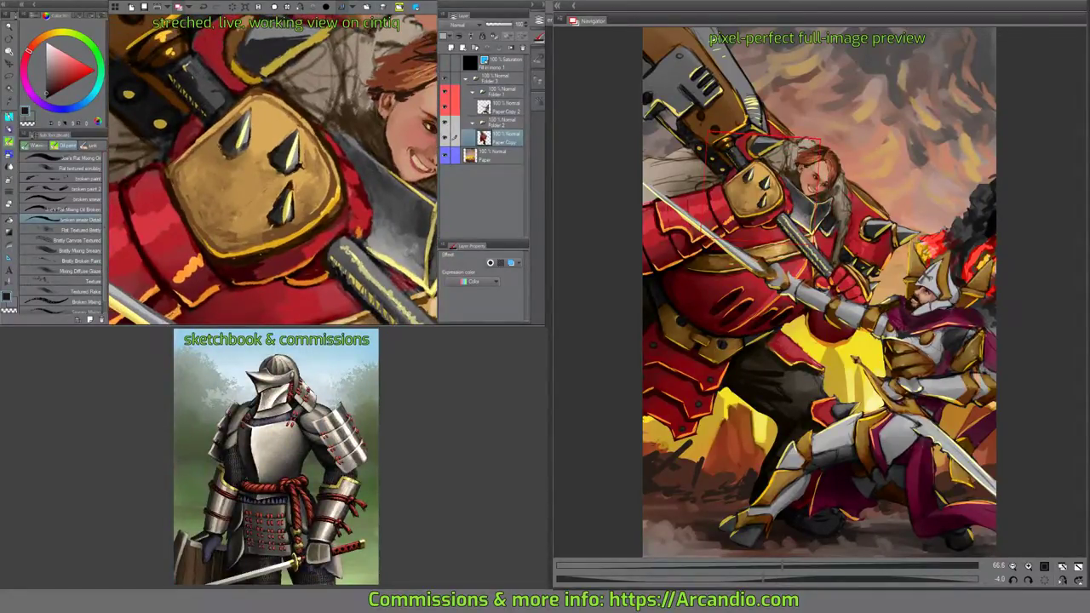
Add sampled yellow texture marks to the short haft section above the spiked plate.
left_click(181, 64, "alt")
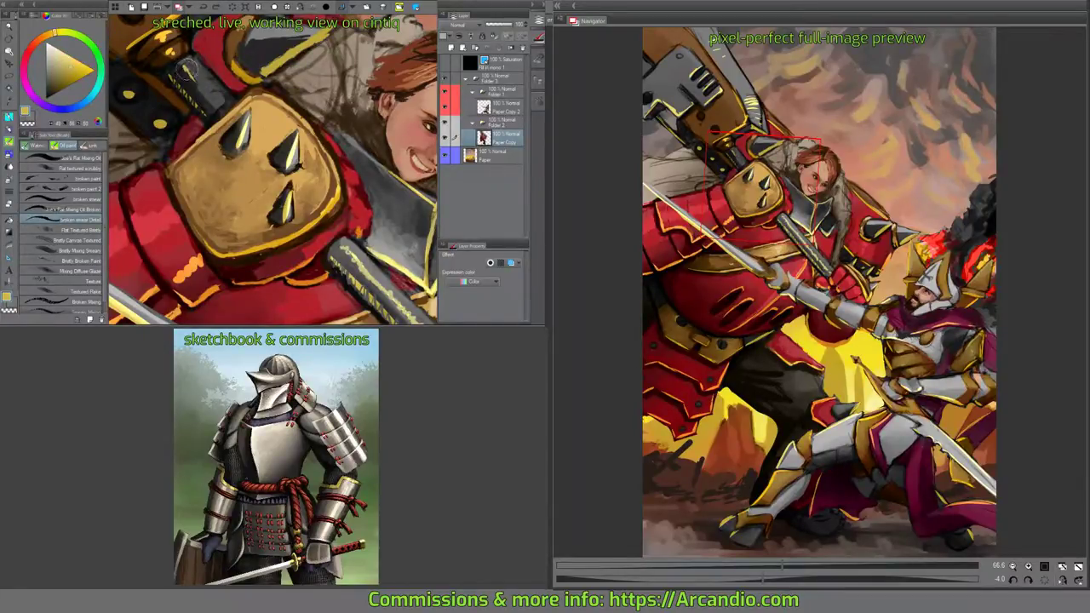
left_click_drag(311, 143, 335, 181)
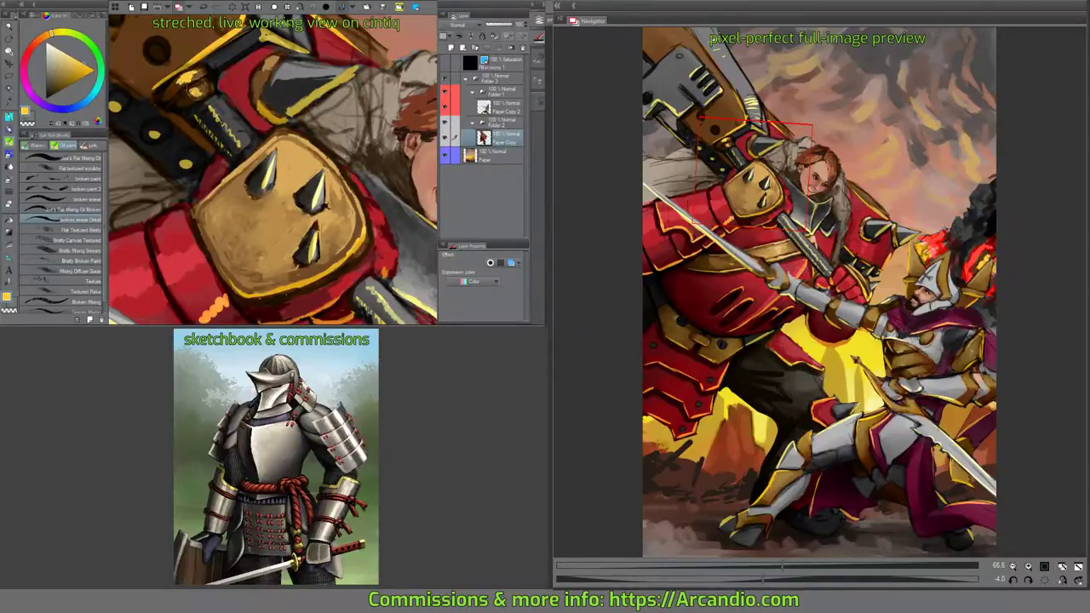
left_click_drag(273, 170, 208, 85)
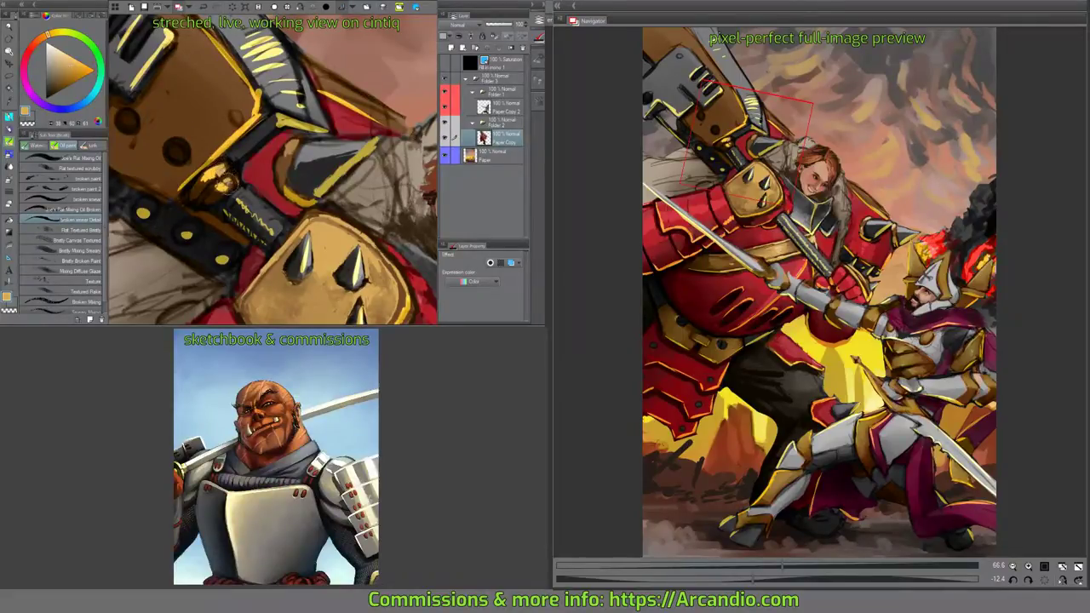
Start a selection on the outer end of the weapon's brown casing with the second selection pen.
mouse_move(244, 176)
left_mouse_down()
mouse_move(260, 150)
mouse_move(230, 141)
left_mouse_up()
left_click_drag(340, 85, 379, 162)
key("ctrl+minus")
key("ctrl+minus")
key("ctrl+minus")
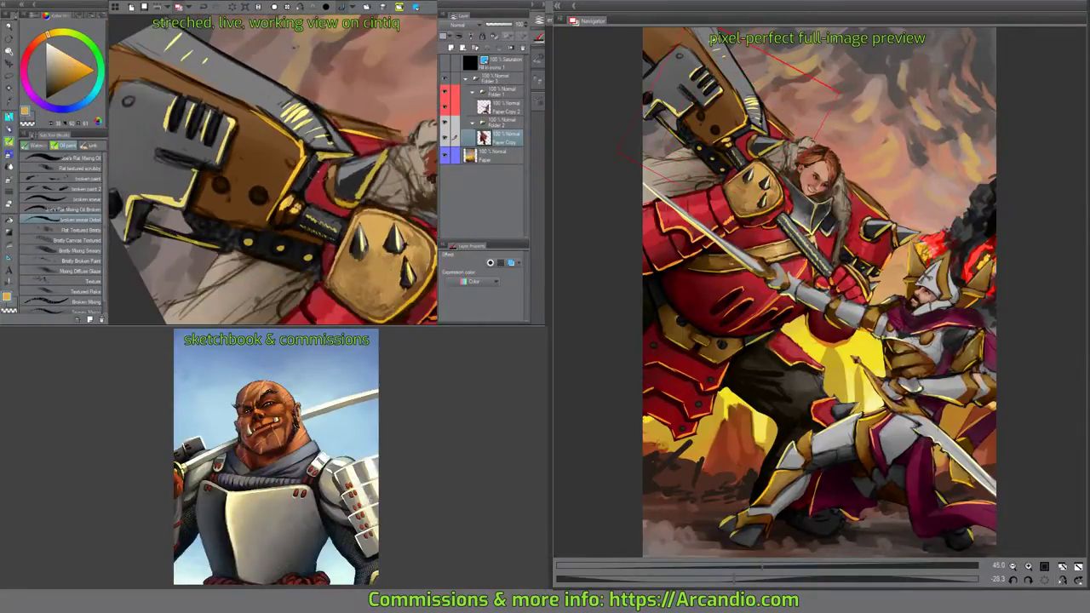
left_click_drag(343, 177, 242, 92)
left_click_drag(339, 126, 356, 174)
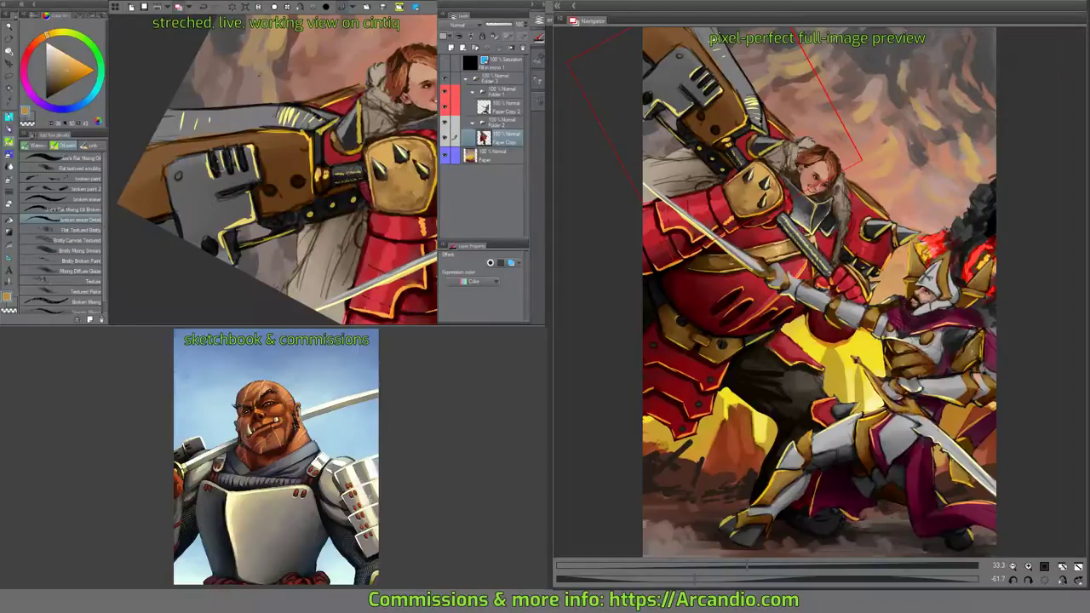
key("m")
scroll(166, 186, "up", 3)
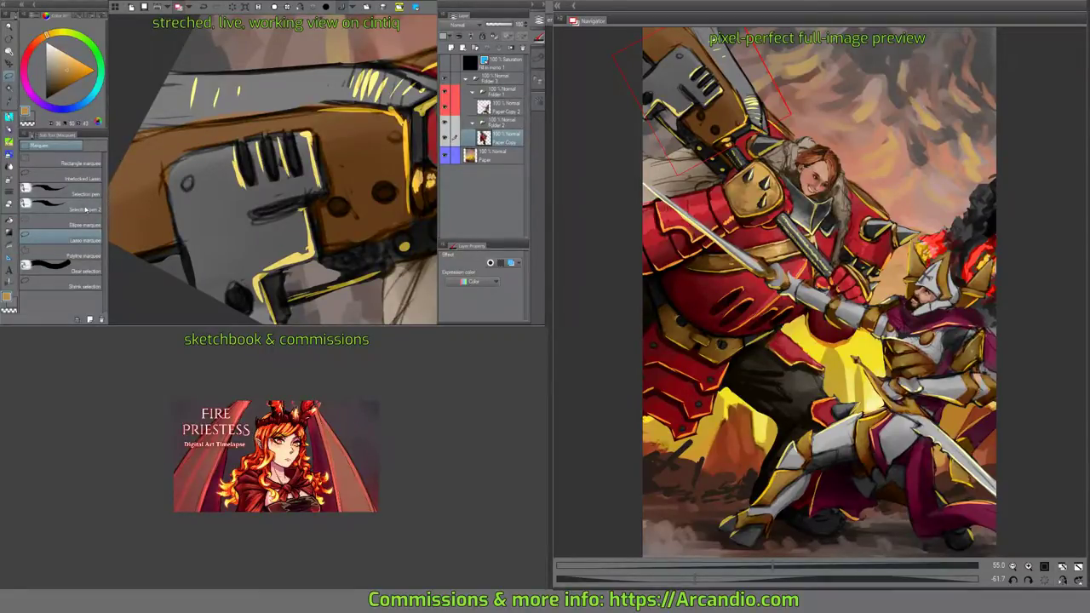
left_click(82, 207)
mouse_move(149, 212)
left_mouse_down()
mouse_move(139, 176)
mouse_move(124, 213)
left_mouse_up()
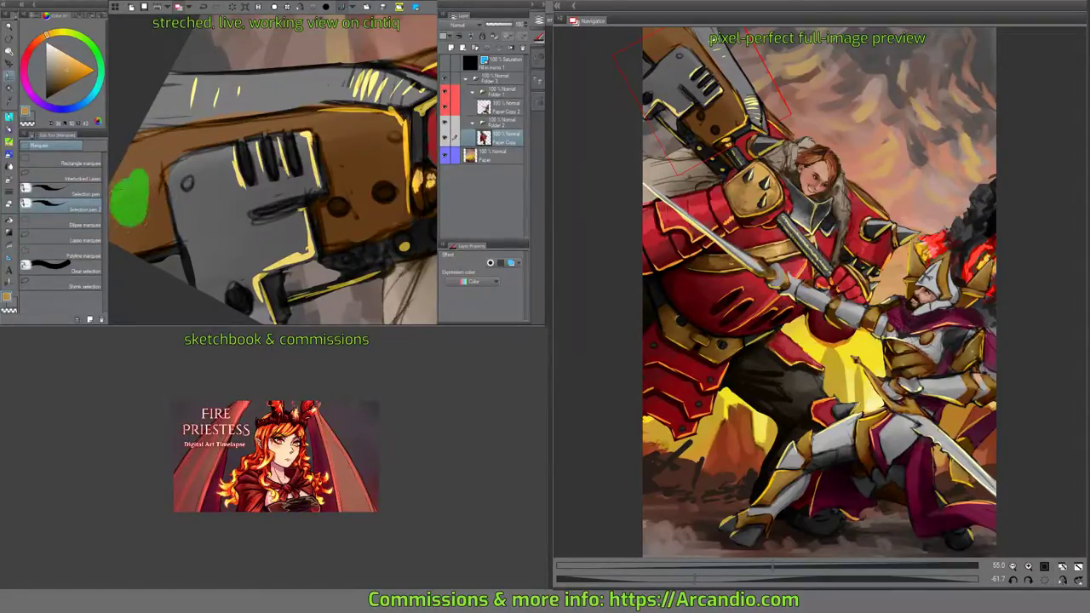
Extend the selection across the casing's outer end to the grey cover's edge and around its rounded corner.
left_click_drag(192, 199, 193, 199)
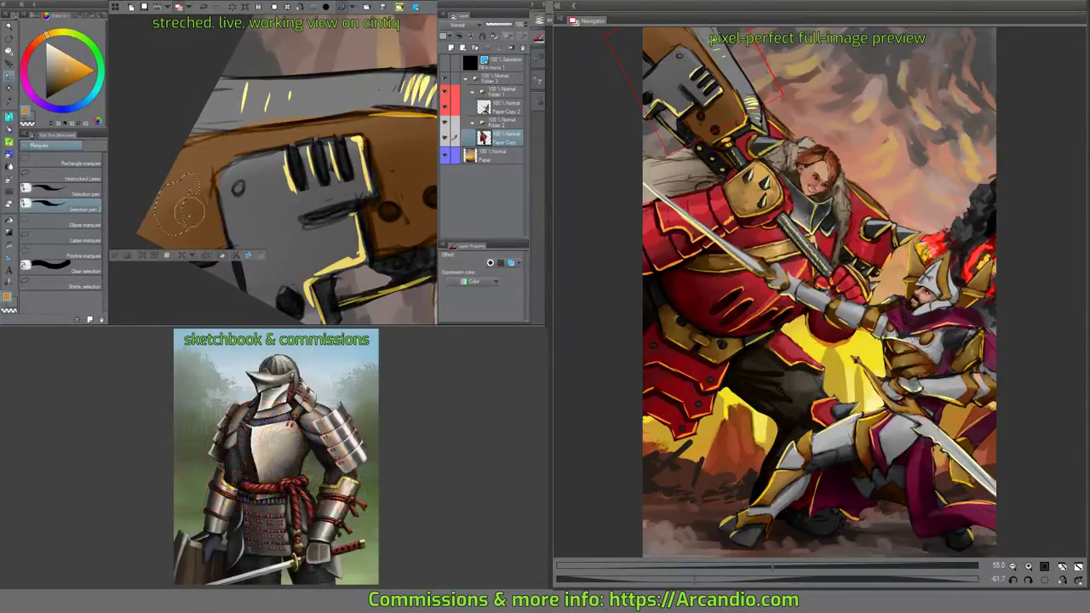
left_click_drag(188, 213, 180, 207)
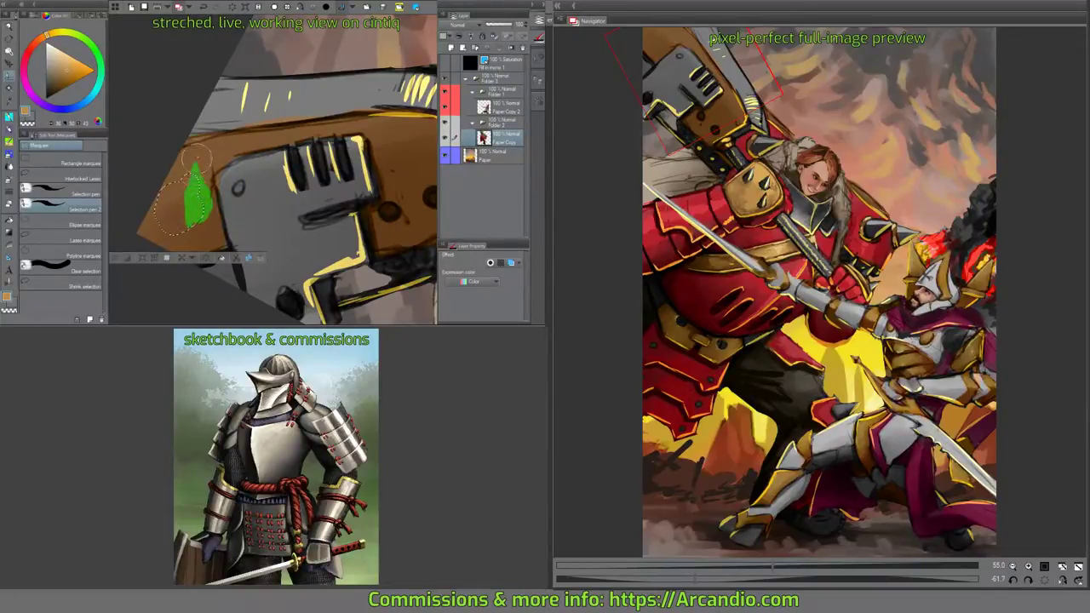
mouse_move(195, 162)
left_mouse_down()
mouse_move(157, 194)
mouse_move(136, 241)
mouse_move(187, 208)
mouse_move(187, 237)
mouse_move(204, 224)
mouse_move(197, 237)
mouse_move(200, 203)
mouse_move(176, 181)
mouse_move(202, 182)
mouse_move(209, 227)
left_mouse_up()
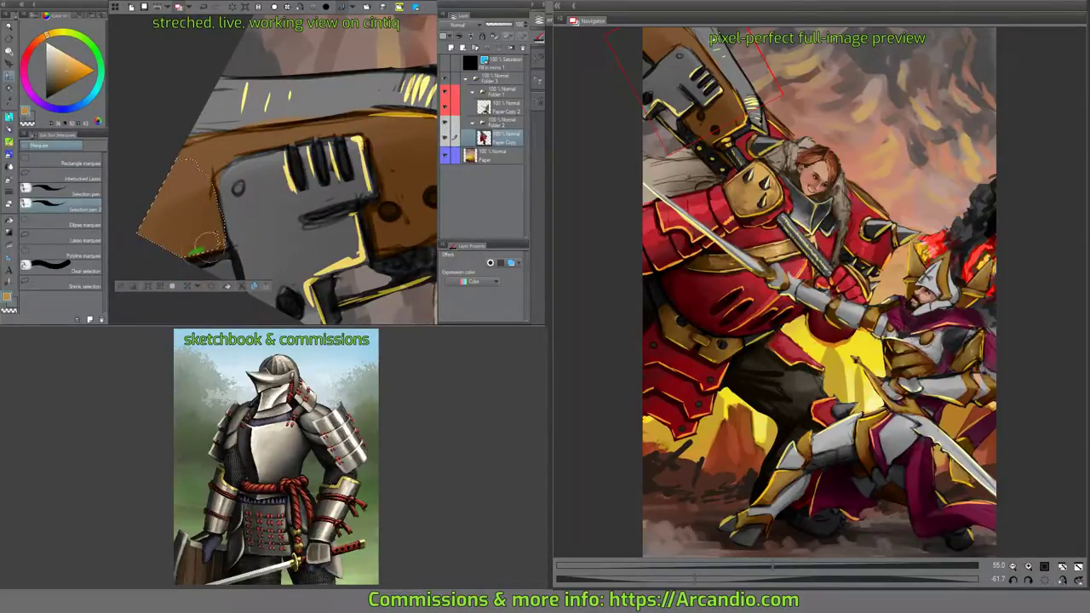
left_click_drag(207, 224, 213, 218)
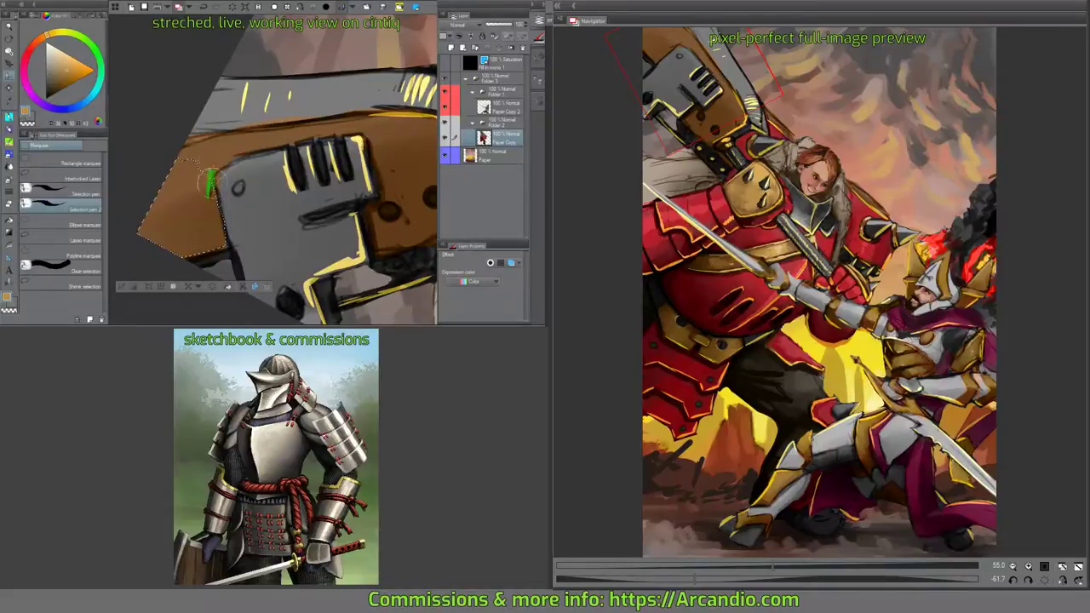
left_click_drag(211, 154, 255, 132)
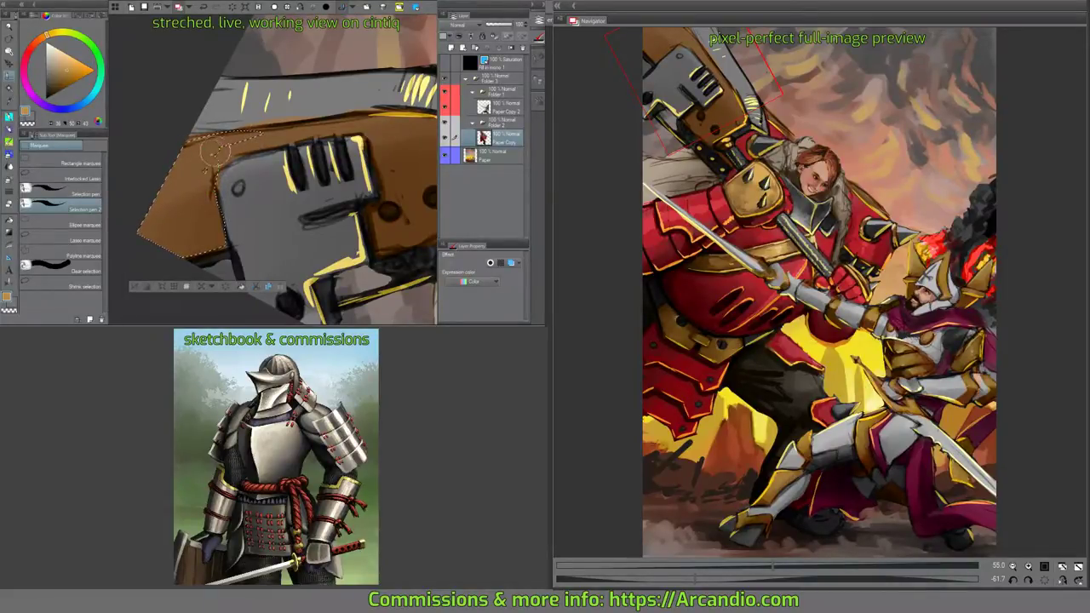
Extend the selection with the first selection pen along the narrow brown strip between the grey cover and grey rail.
left_click(82, 195)
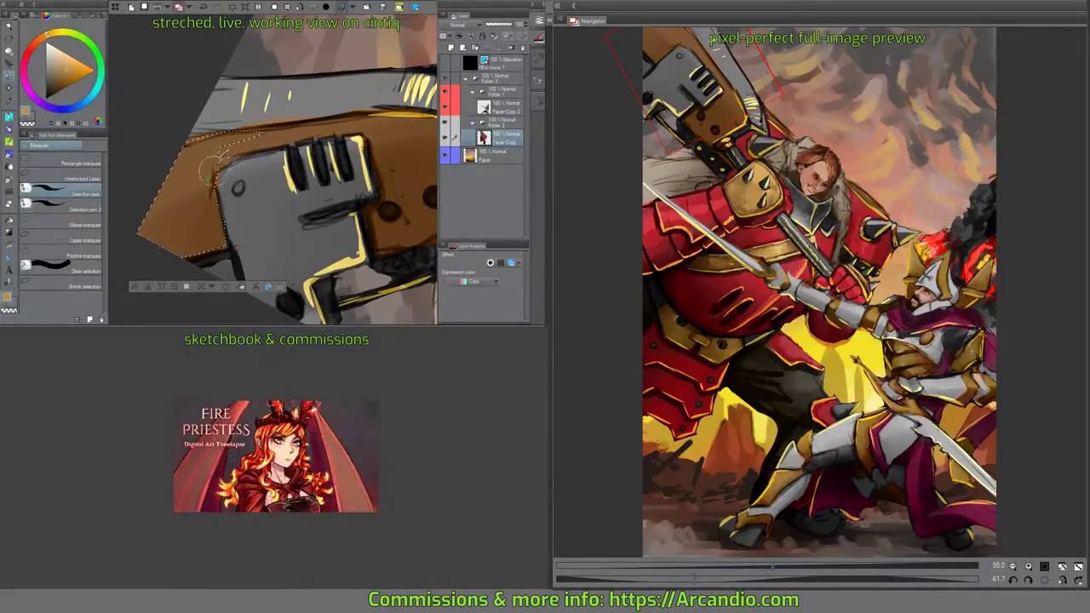
left_click_drag(223, 152, 298, 129)
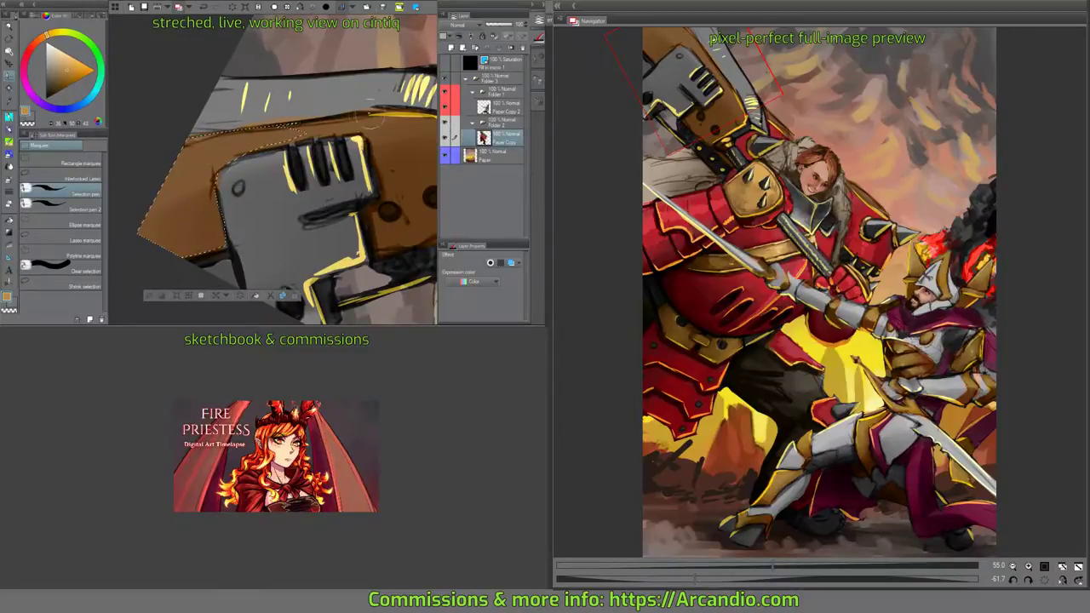
mouse_move(345, 181)
left_mouse_down()
mouse_move(217, 223)
mouse_move(306, 109)
left_mouse_up()
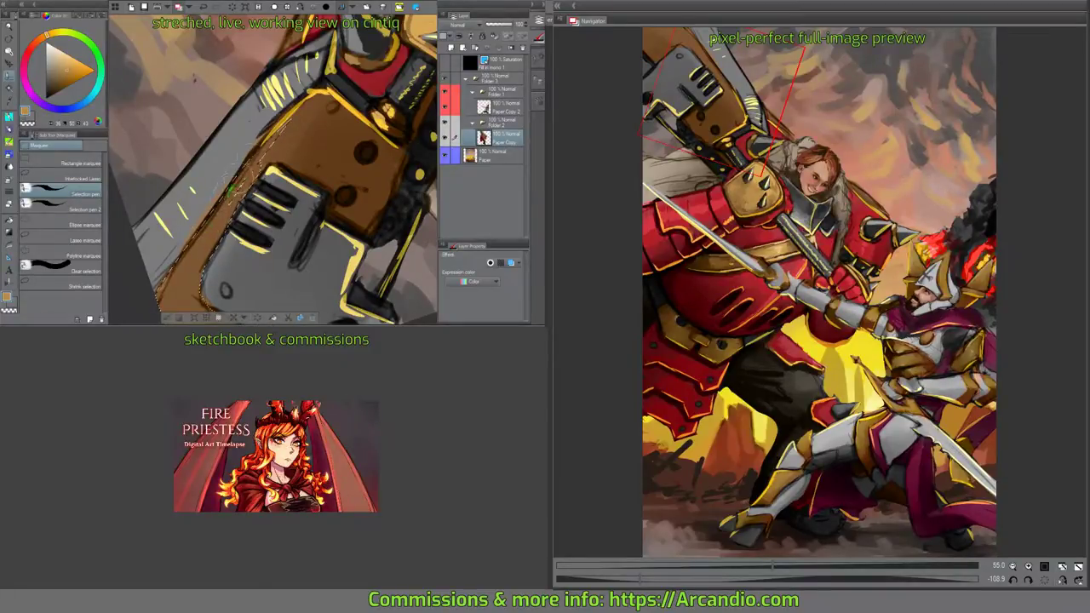
left_click_drag(247, 164, 315, 101)
left_click_drag(238, 192, 267, 150)
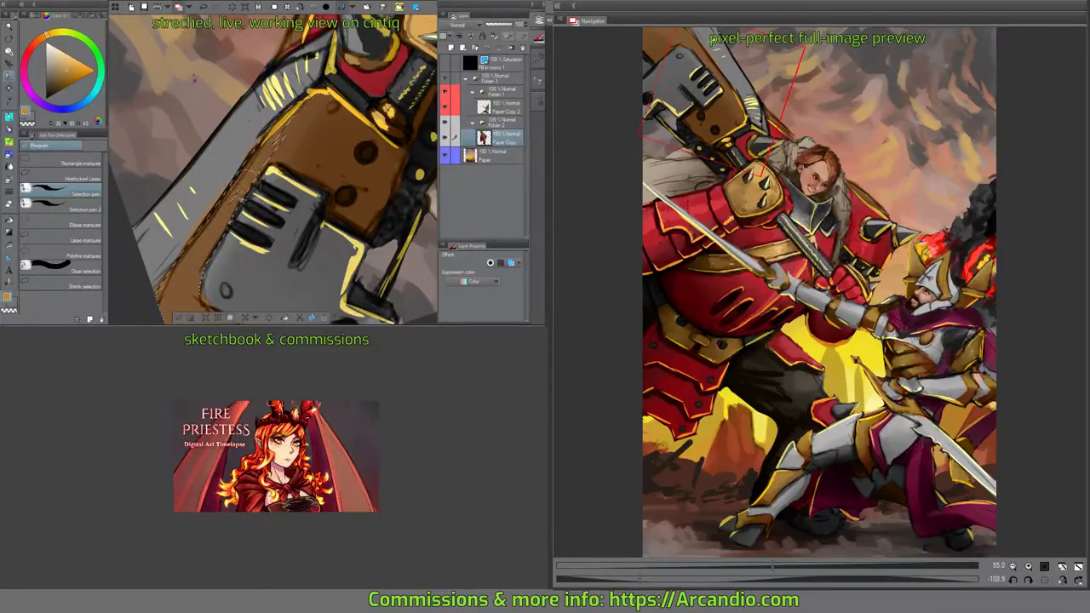
left_click_drag(245, 188, 328, 100)
Add the casing's wide brown section to the selection, tracing its borders and filling the gaps inside.
left_click_drag(326, 171, 275, 209)
key("e")
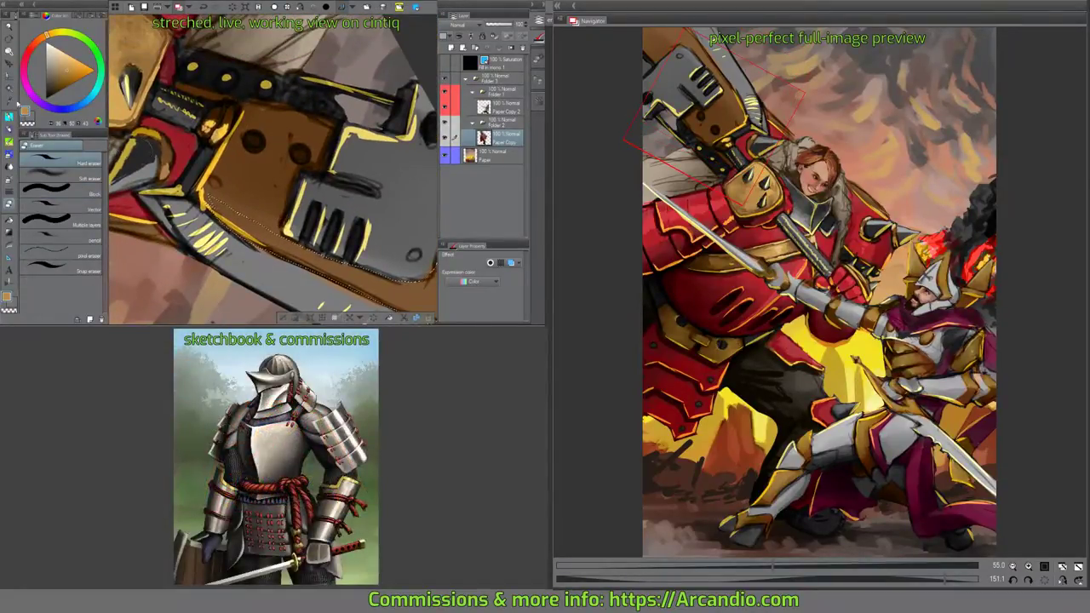
key("m")
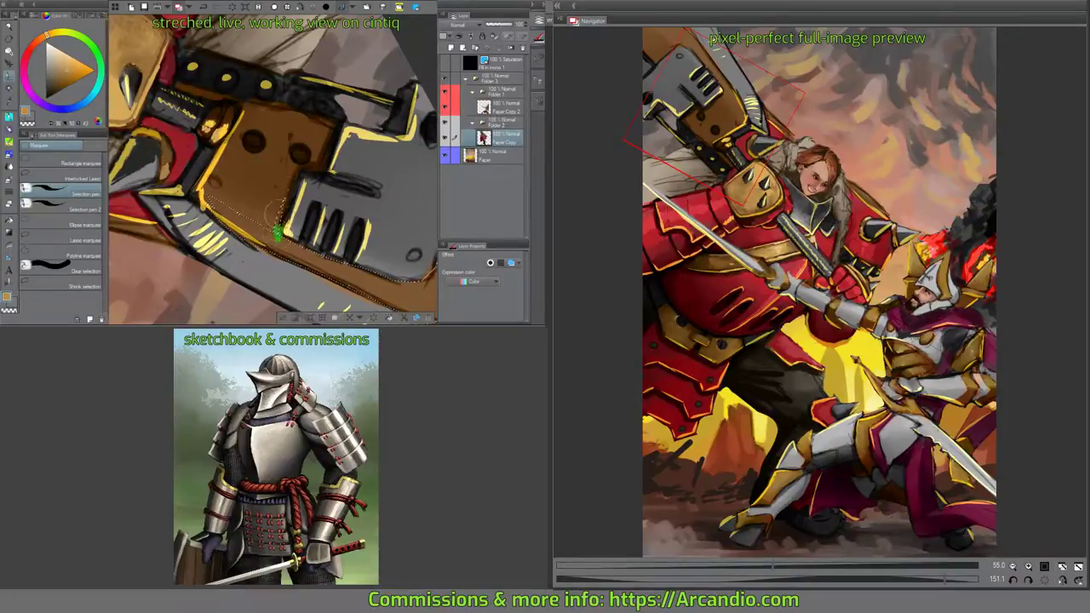
mouse_move(277, 231)
left_mouse_down()
mouse_move(288, 177)
mouse_move(301, 160)
mouse_move(310, 166)
mouse_move(334, 120)
mouse_move(322, 140)
mouse_move(214, 202)
left_mouse_up()
mouse_move(215, 199)
left_mouse_down()
mouse_move(243, 186)
mouse_move(262, 223)
mouse_move(266, 206)
mouse_move(264, 221)
mouse_move(253, 213)
mouse_move(255, 158)
mouse_move(263, 171)
mouse_move(252, 145)
mouse_move(220, 188)
mouse_move(246, 110)
left_mouse_up()
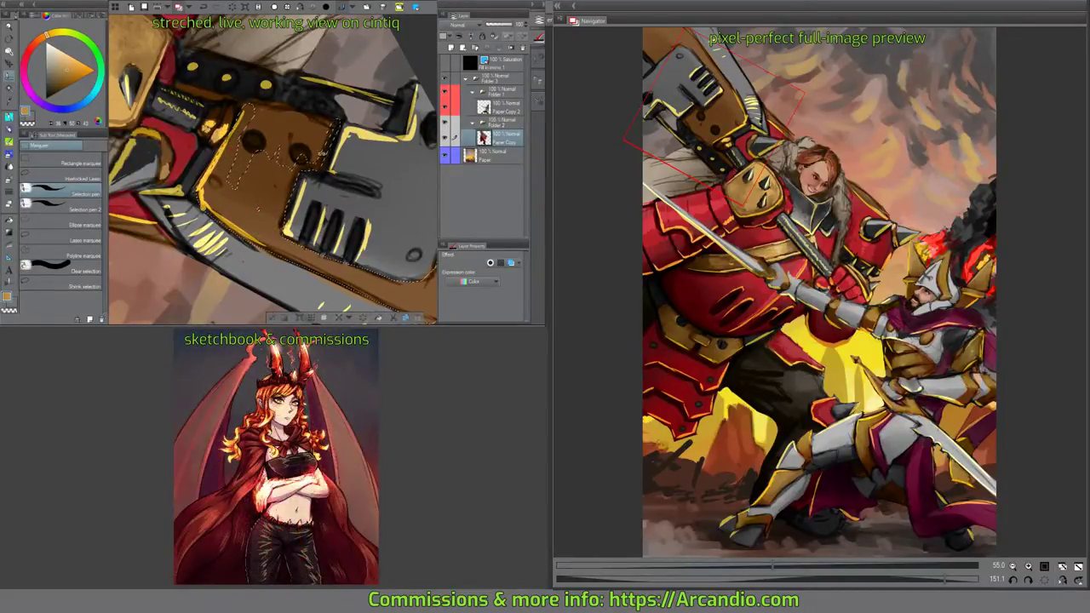
key("minus")
left_click_drag(211, 160, 247, 96)
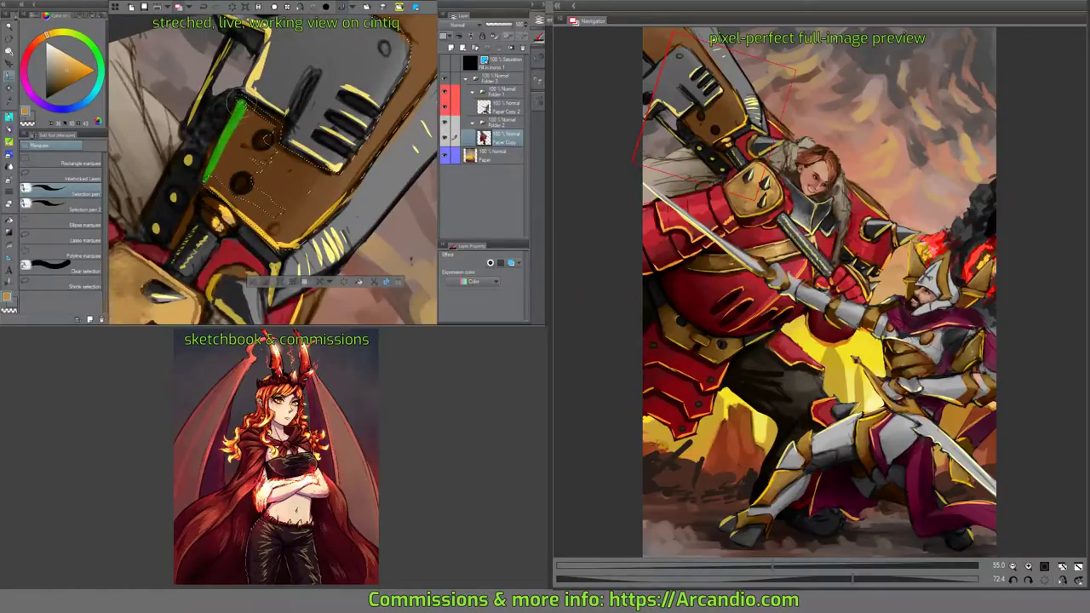
mouse_move(211, 153)
left_mouse_down()
mouse_move(256, 205)
mouse_move(286, 213)
mouse_move(235, 163)
mouse_move(240, 109)
mouse_move(266, 166)
mouse_move(278, 154)
left_mouse_up()
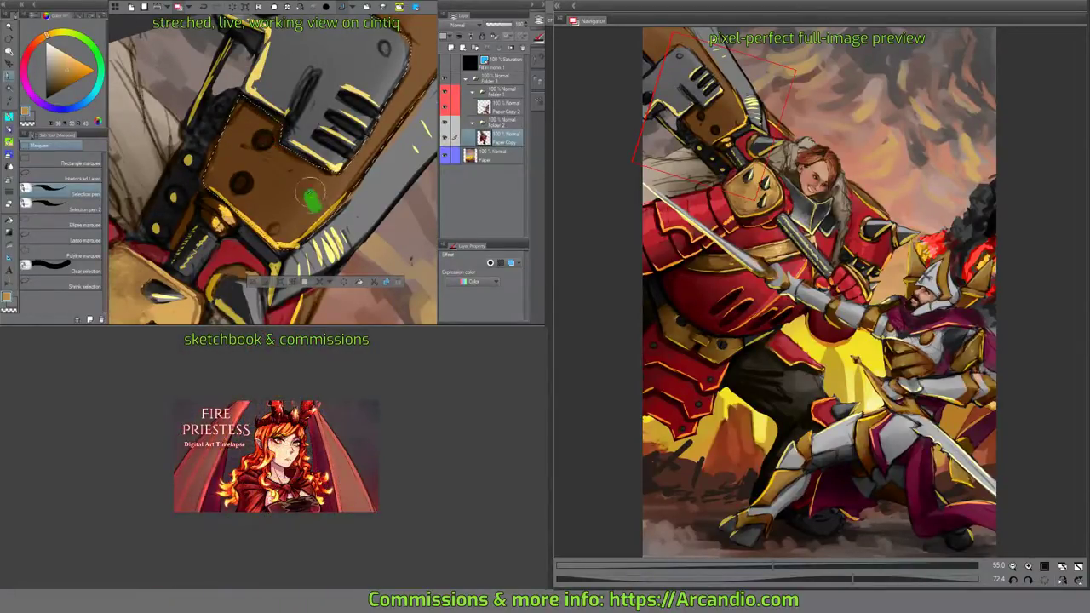
left_click_drag(308, 196, 311, 204)
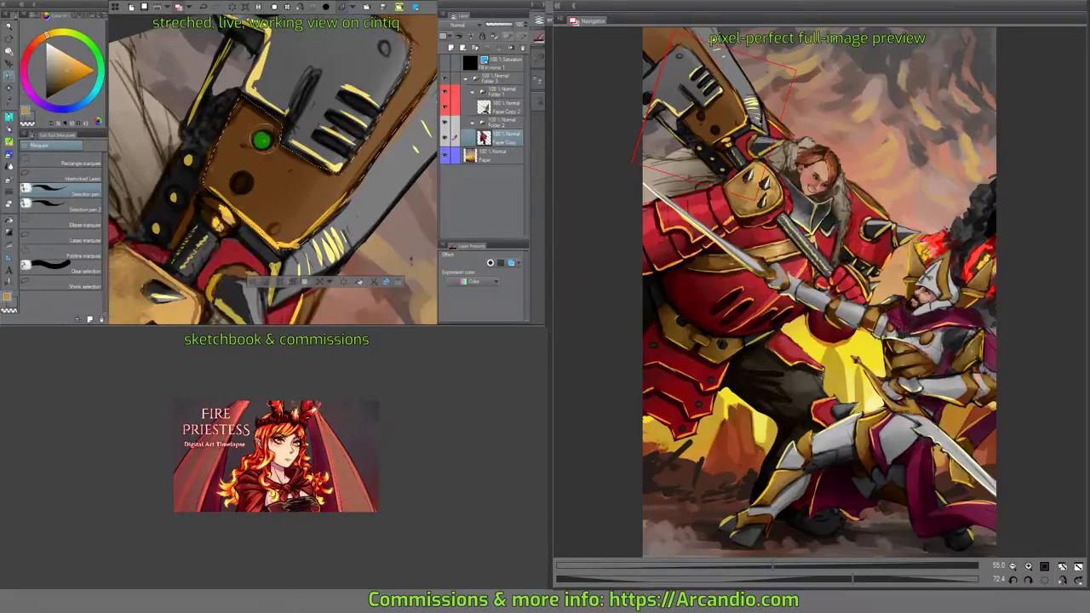
Exclude the two dark round bolts from the brown casing's selection.
left_click_drag(243, 180, 241, 184)
key("-")
left_click_drag(238, 168, 244, 163)
key("-")
key("-")
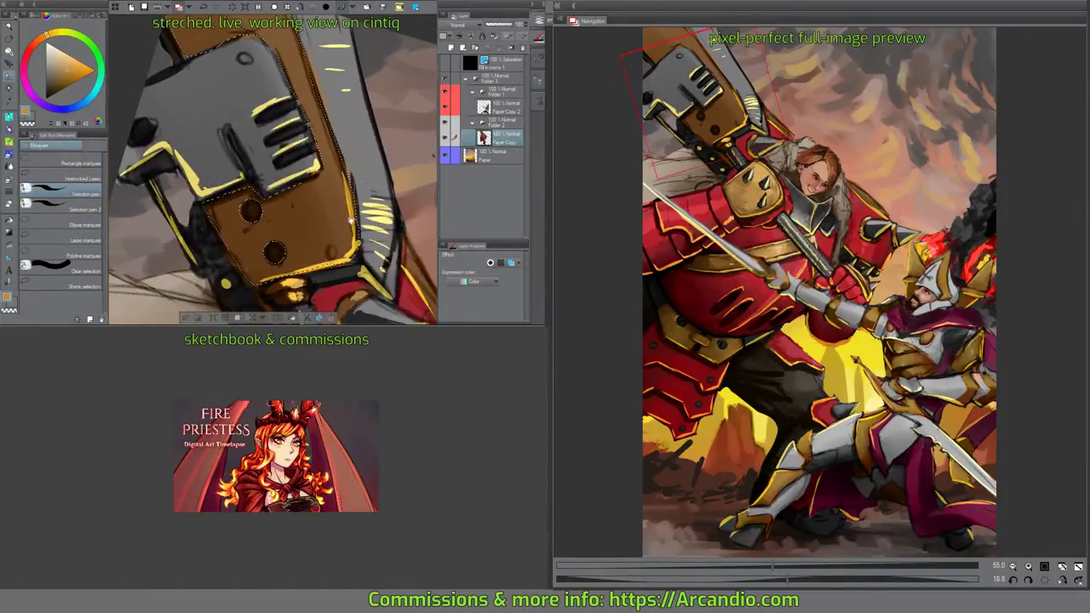
key("-")
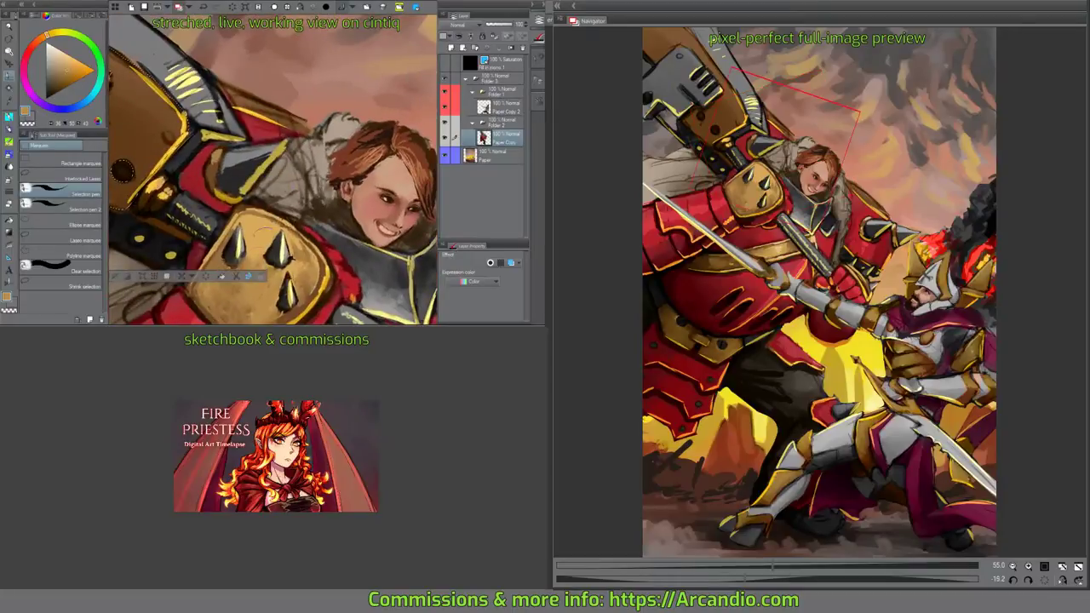
Choose the Flat Mixing Oil Broken brush and blend mottled golden-brown tones over the selected casing's wide section and its borders.
left_click(10, 154)
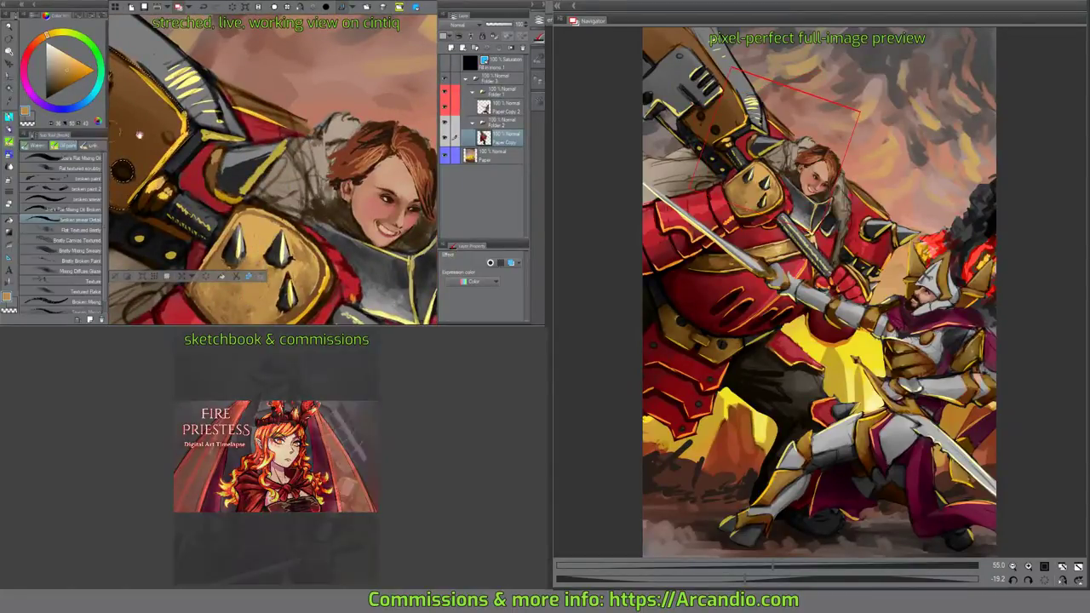
left_click(89, 210)
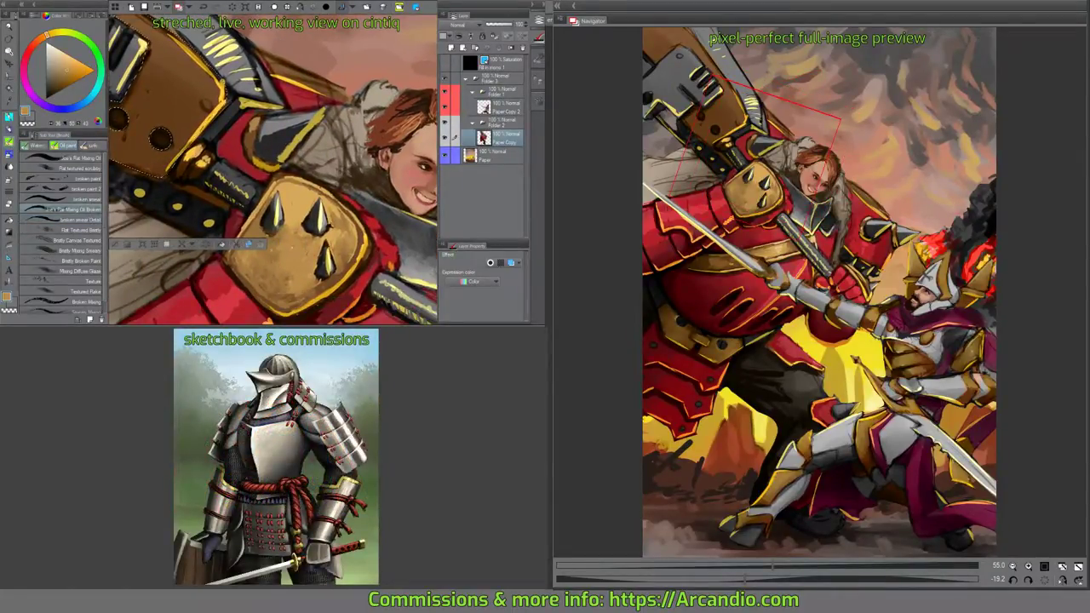
mouse_move(266, 184)
left_mouse_down()
mouse_move(290, 194)
mouse_move(240, 219)
mouse_move(264, 232)
mouse_move(256, 213)
mouse_move(278, 200)
mouse_move(281, 231)
mouse_move(286, 203)
mouse_move(255, 244)
mouse_move(291, 209)
left_mouse_up()
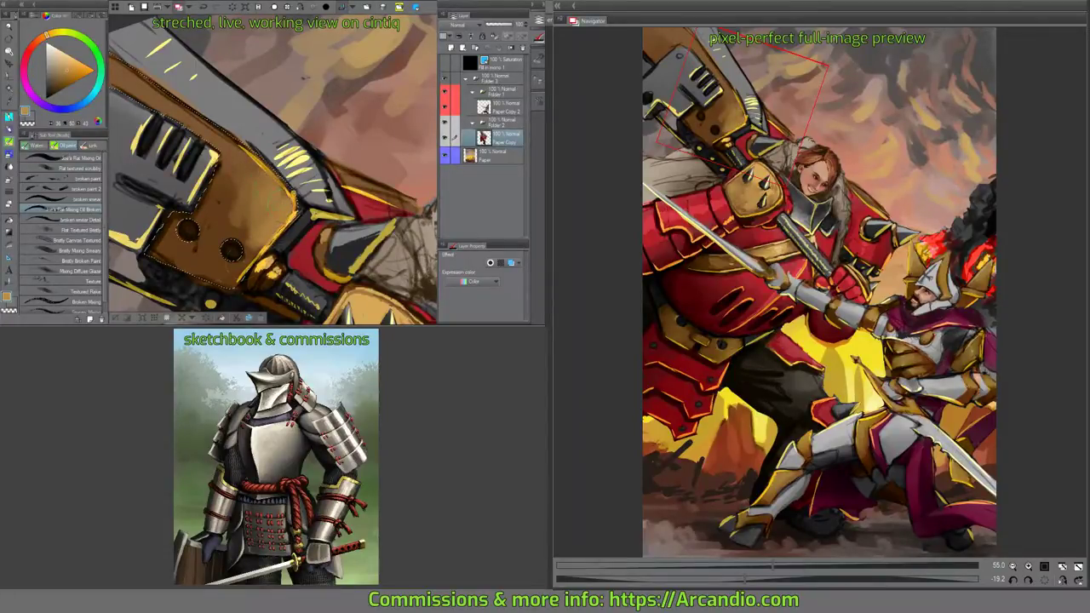
mouse_move(255, 247)
left_mouse_down()
mouse_move(230, 217)
mouse_move(226, 183)
mouse_move(237, 245)
left_mouse_up()
mouse_move(260, 136)
left_mouse_down()
mouse_move(292, 132)
mouse_move(300, 152)
mouse_move(271, 92)
left_mouse_up()
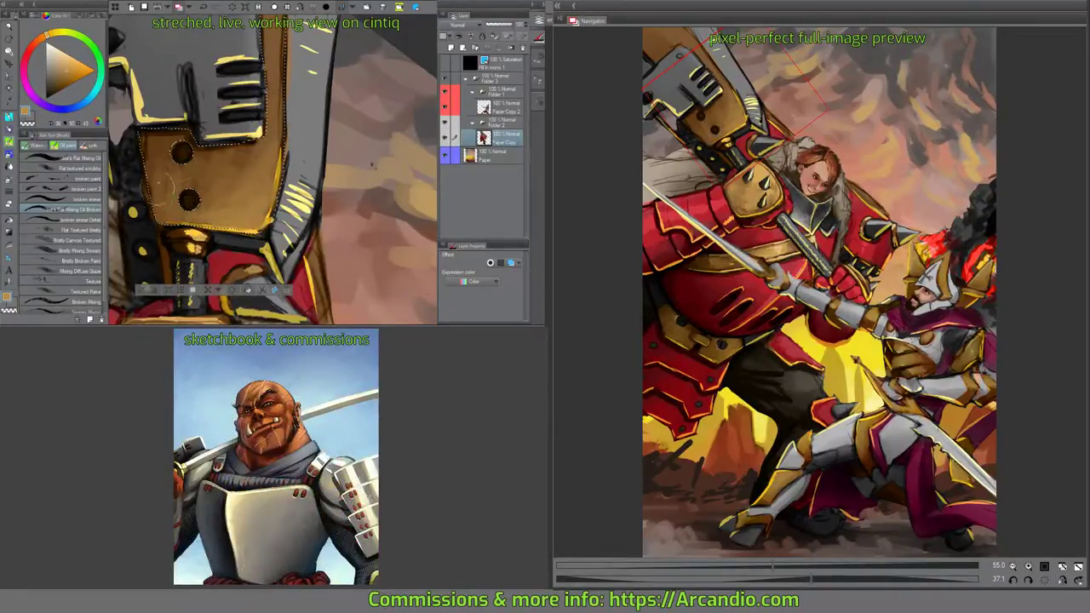
left_click_drag(157, 192, 155, 136)
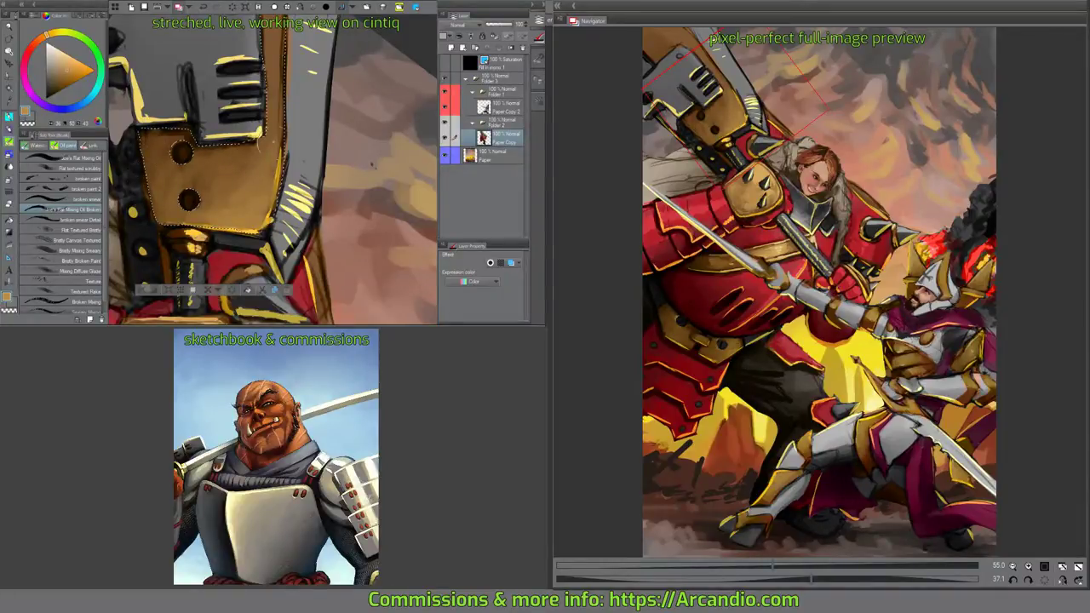
left_click_drag(259, 149, 239, 221)
left_click_drag(249, 107, 260, 170)
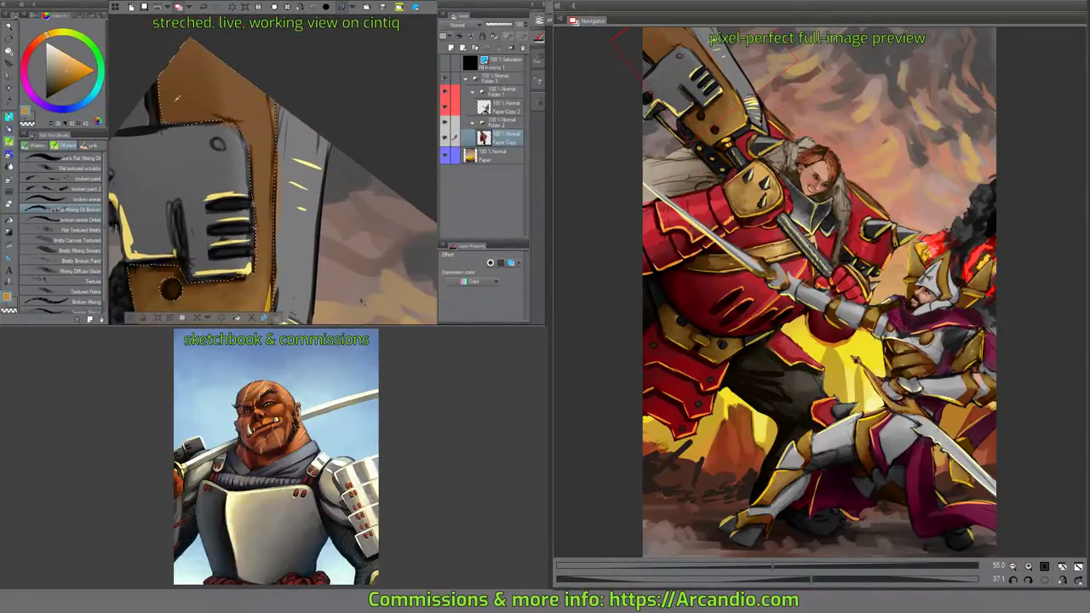
Sample a dark brown and shade the casing's outer end and the narrow strip around the grey cover.
left_click_drag(273, 305, 290, 233)
left_click(206, 151, "alt")
left_click_drag(241, 132, 232, 212)
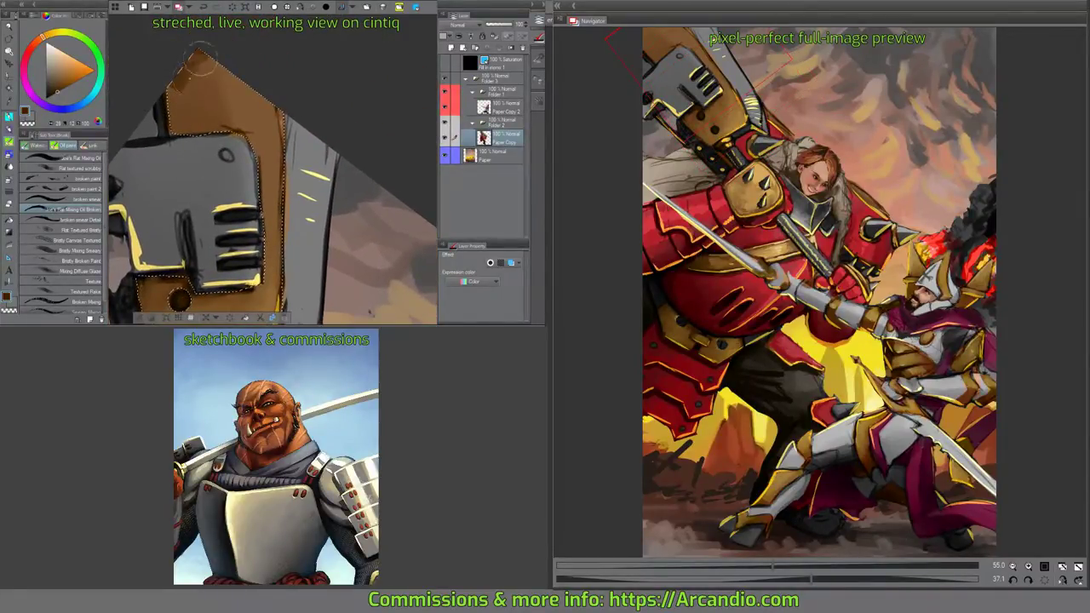
mouse_move(204, 94)
left_mouse_down()
mouse_move(267, 119)
mouse_move(268, 167)
mouse_move(230, 123)
mouse_move(235, 107)
mouse_move(211, 135)
mouse_move(186, 112)
mouse_move(243, 119)
mouse_move(225, 58)
left_mouse_up()
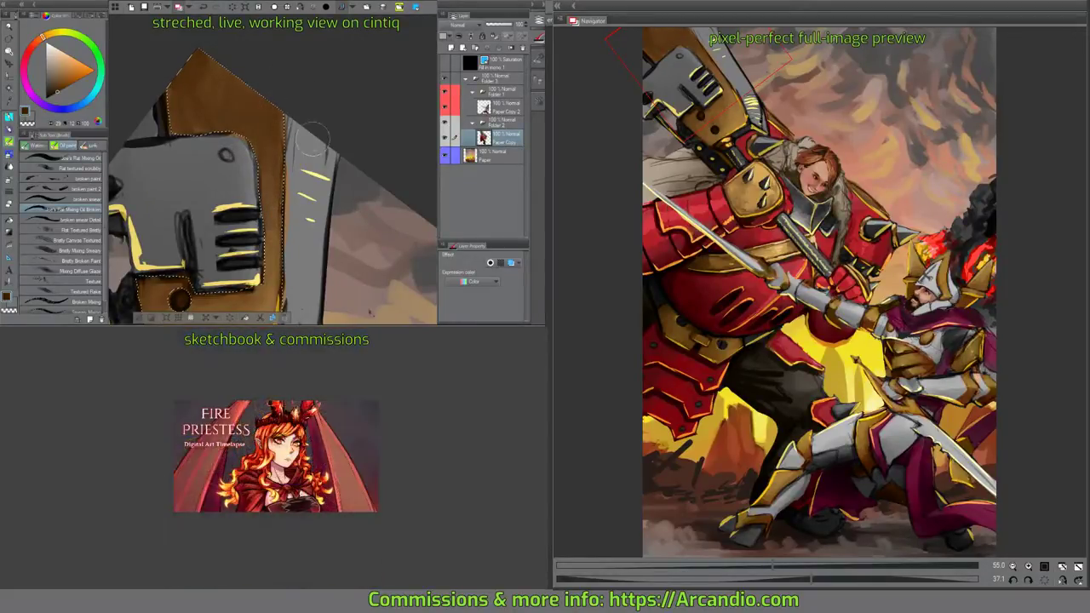
mouse_move(272, 183)
left_mouse_down()
mouse_move(352, 204)
mouse_move(170, 164)
mouse_move(161, 179)
left_mouse_up()
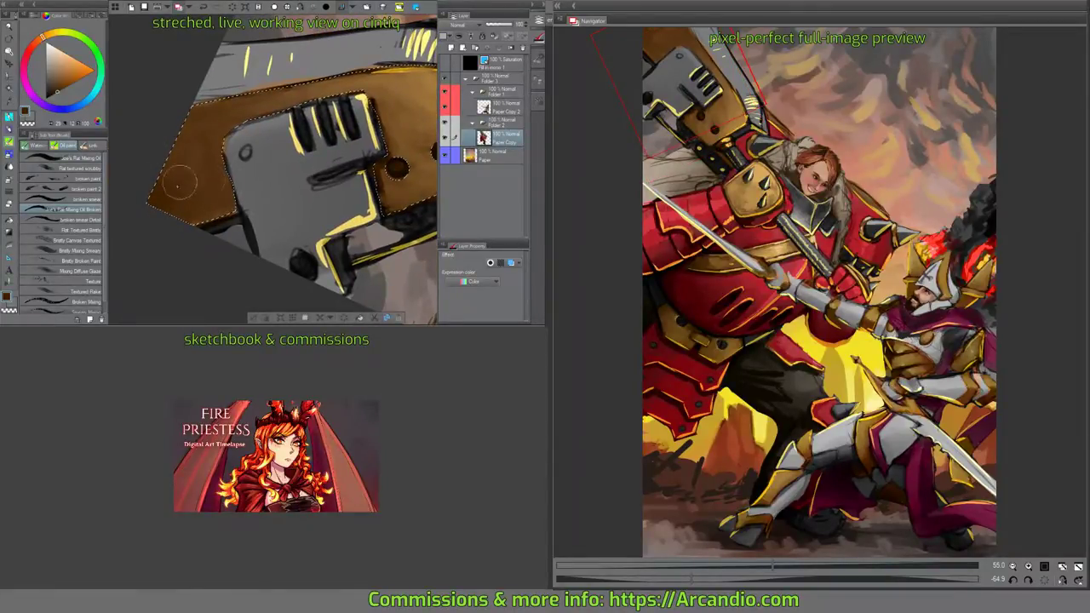
Blend lighter golden-brown tones across the casing's wide section around the two bolts and save the painting.
left_click_drag(358, 196, 266, 232)
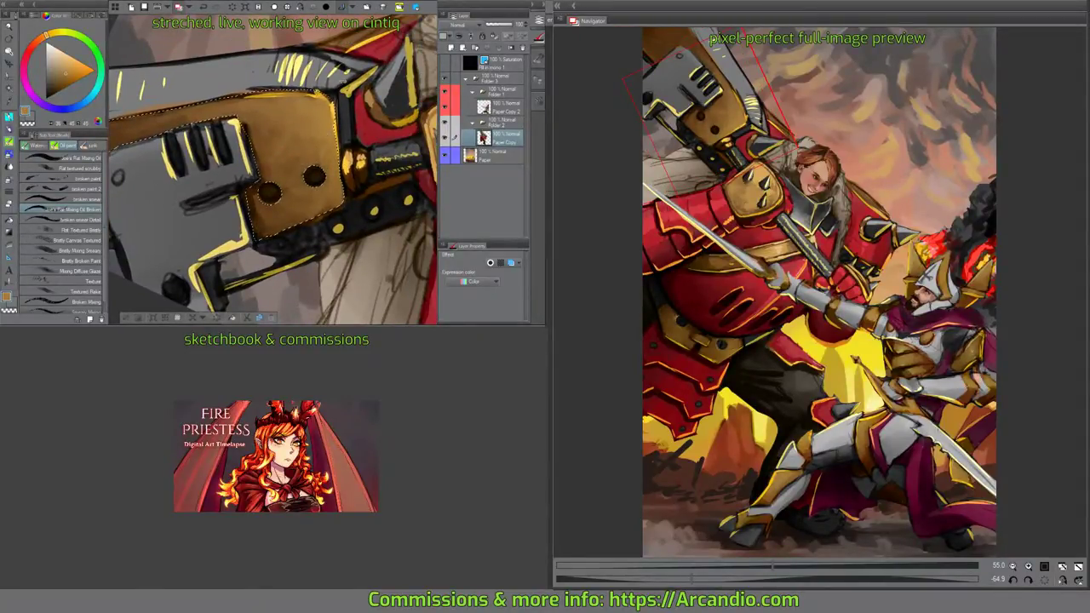
left_click_drag(274, 129, 361, 165)
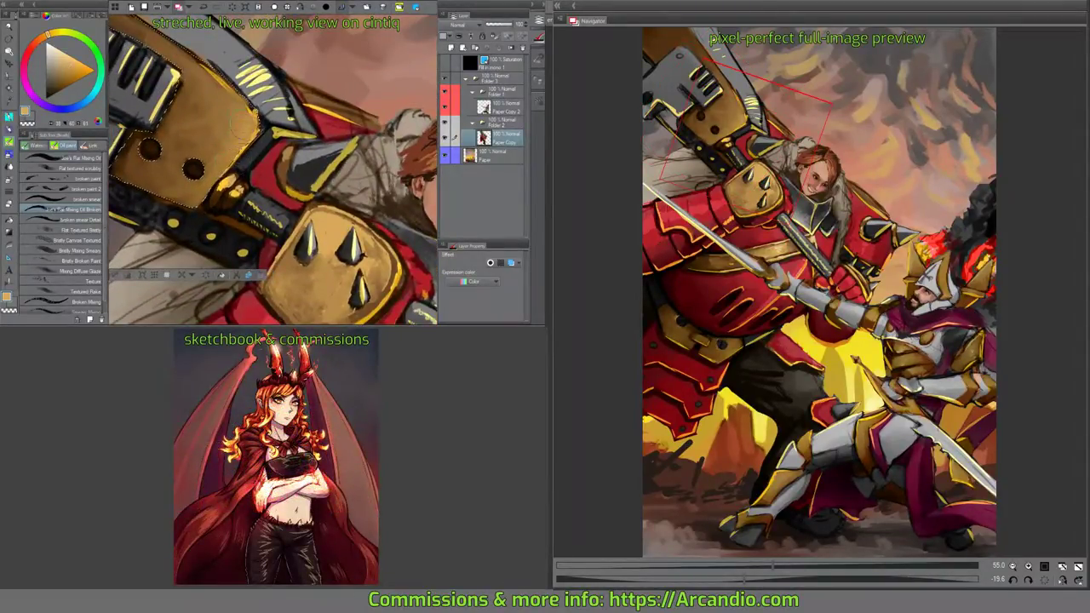
left_click_drag(268, 128, 201, 60)
left_click_drag(201, 199, 223, 203)
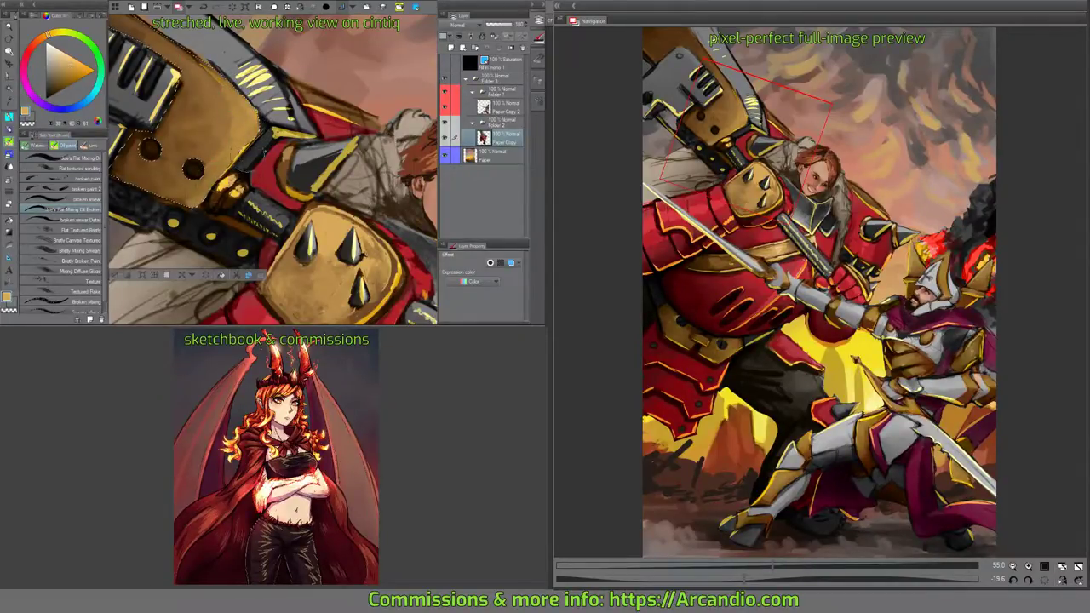
left_click_drag(272, 170, 255, 151)
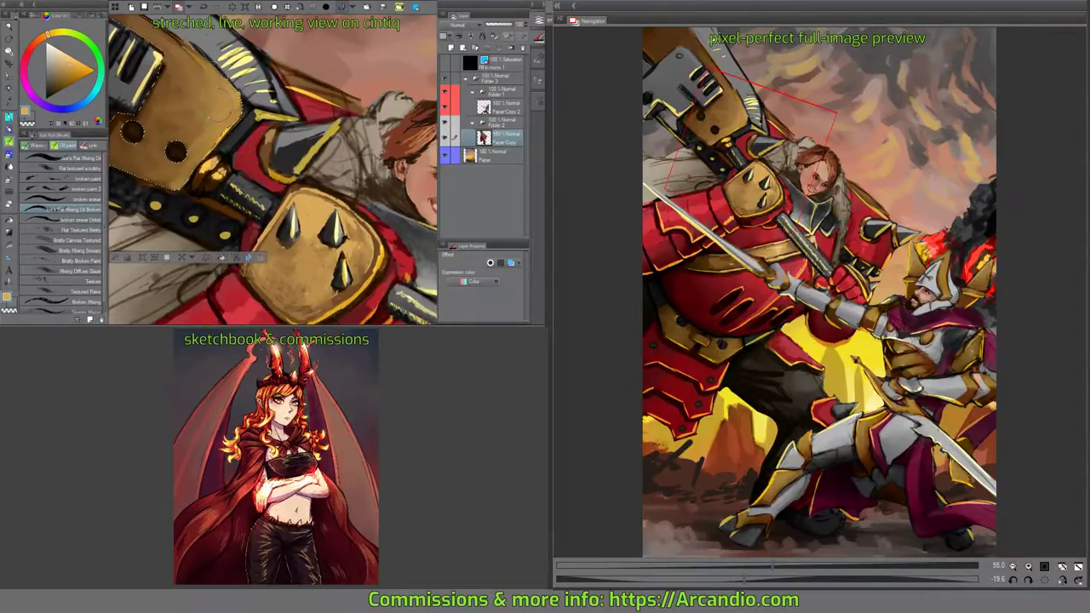
left_click_drag(170, 94, 204, 158)
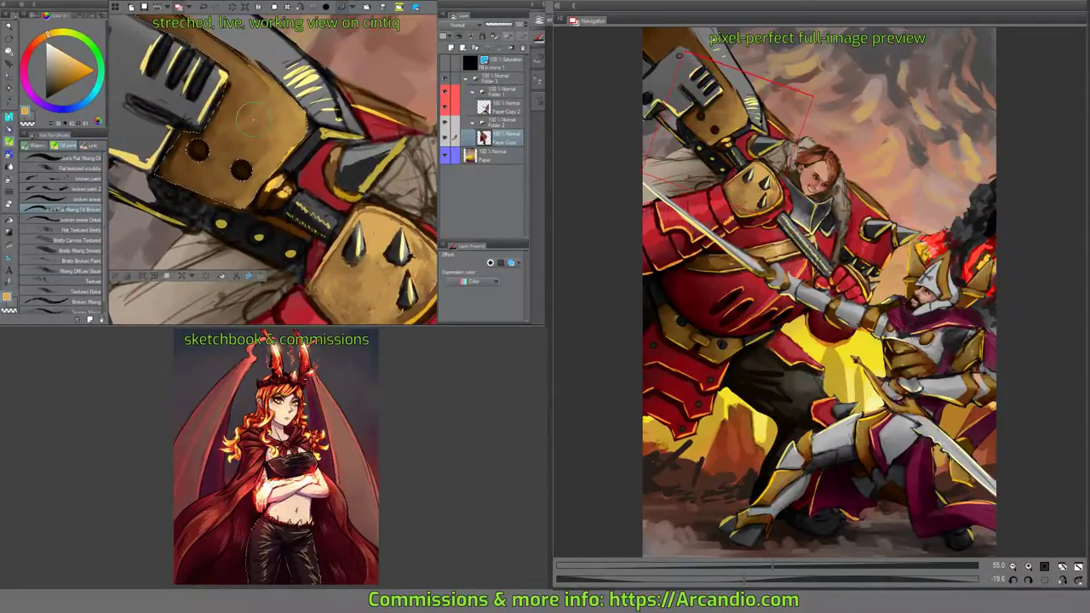
left_click_drag(249, 120, 225, 127)
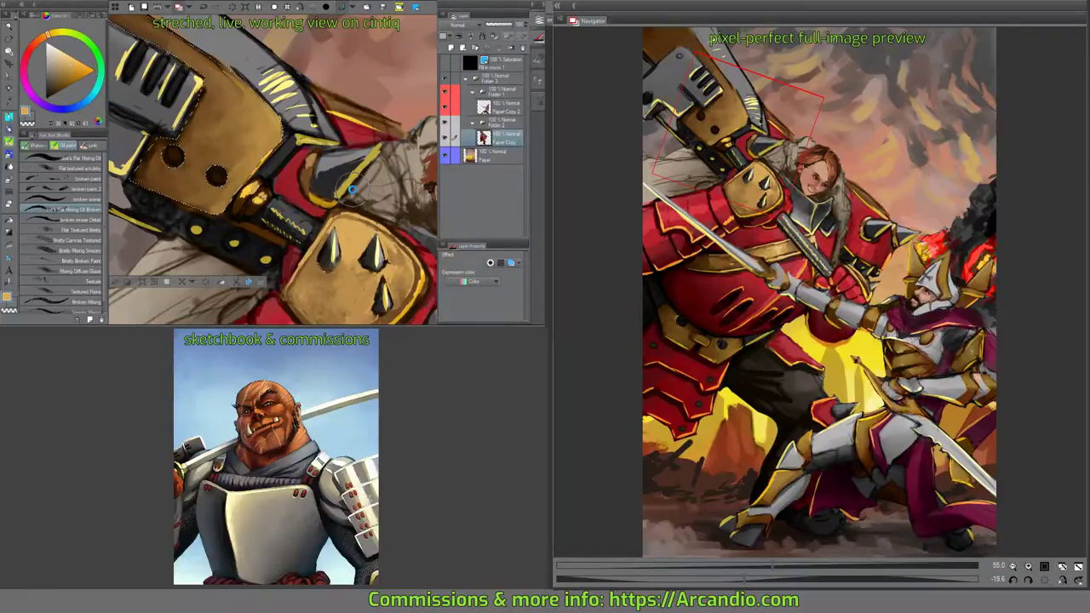
key("ctrl+s")
Clear the selection and paint the casing's two round bolts with grey sampled from the cover.
left_click_drag(314, 193, 284, 155)
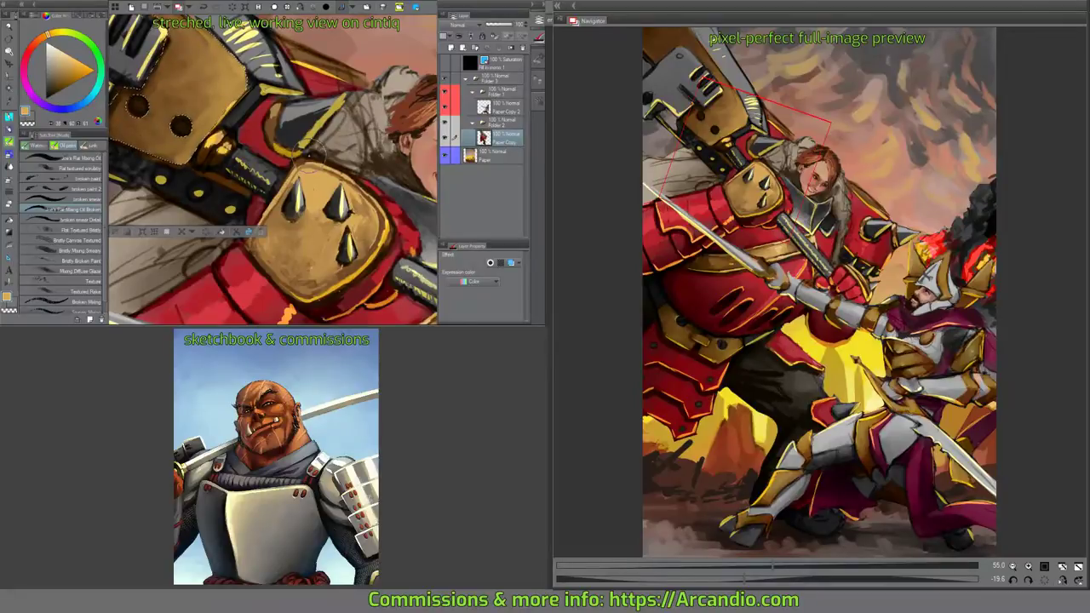
mouse_move(278, 209)
left_mouse_down()
mouse_move(266, 177)
mouse_move(312, 203)
mouse_move(277, 189)
left_mouse_up()
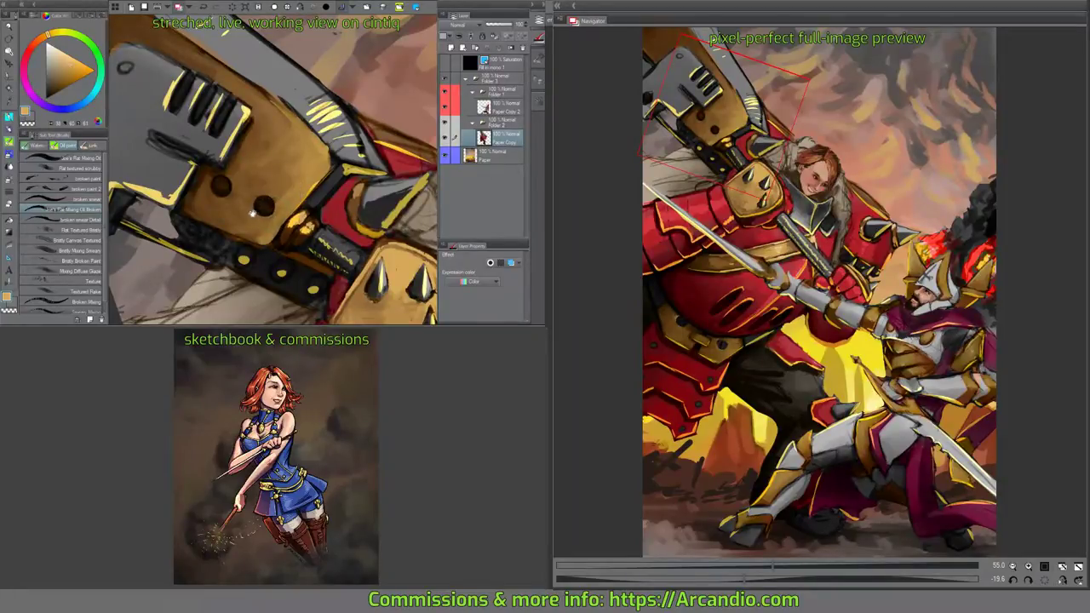
scroll(252, 213, "up", 2)
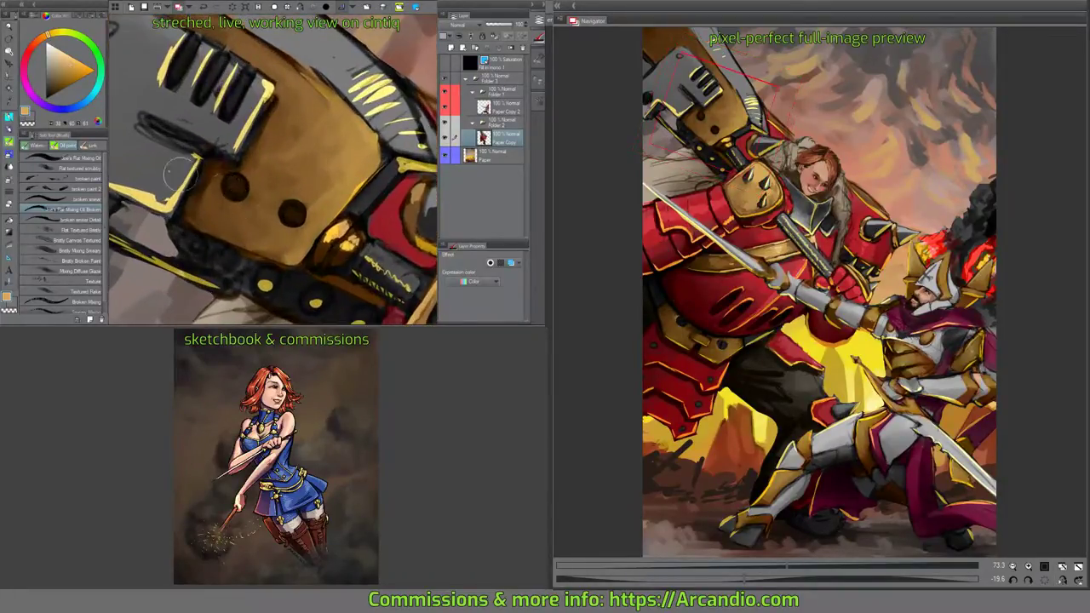
left_click(135, 164, "alt")
left_click(60, 198)
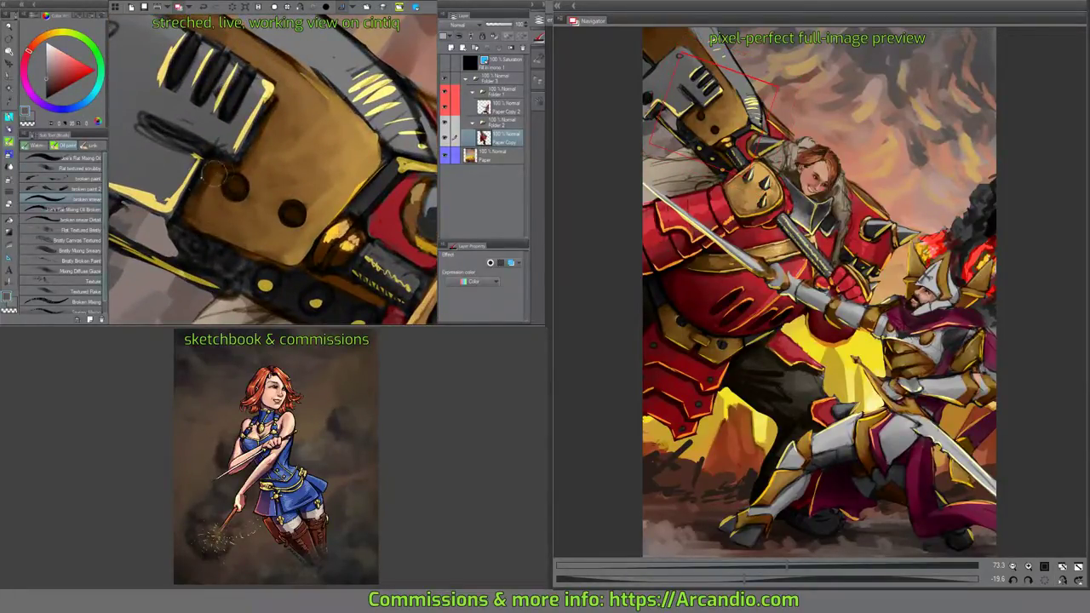
mouse_move(223, 174)
left_mouse_down()
mouse_move(292, 213)
mouse_move(276, 214)
left_mouse_up()
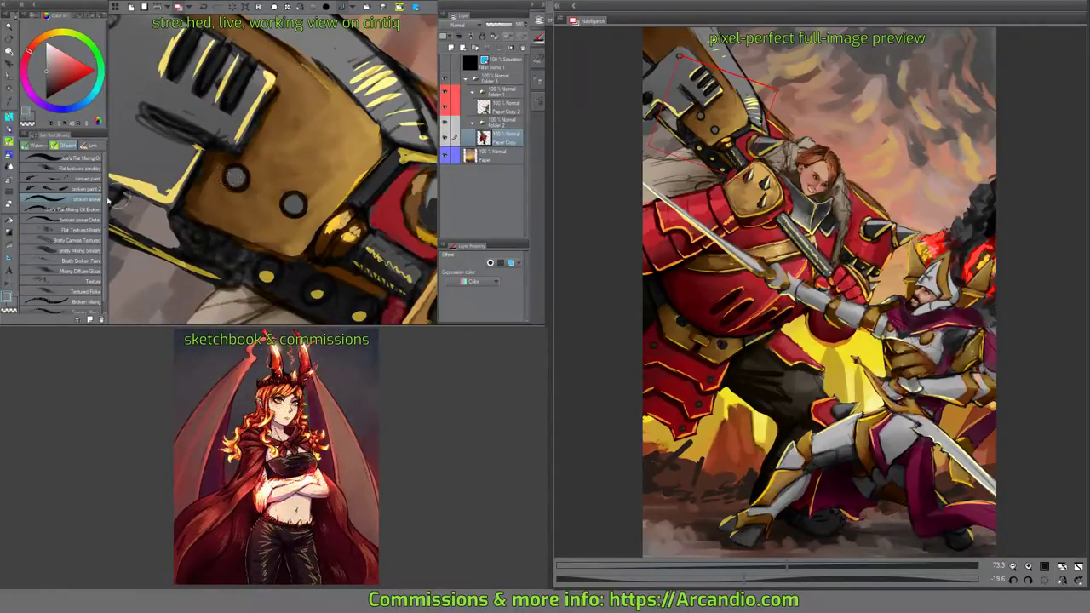
Switch to the finer detail smear brush and paint dark screw slots and shading on the two grey bolts.
left_click(90, 220)
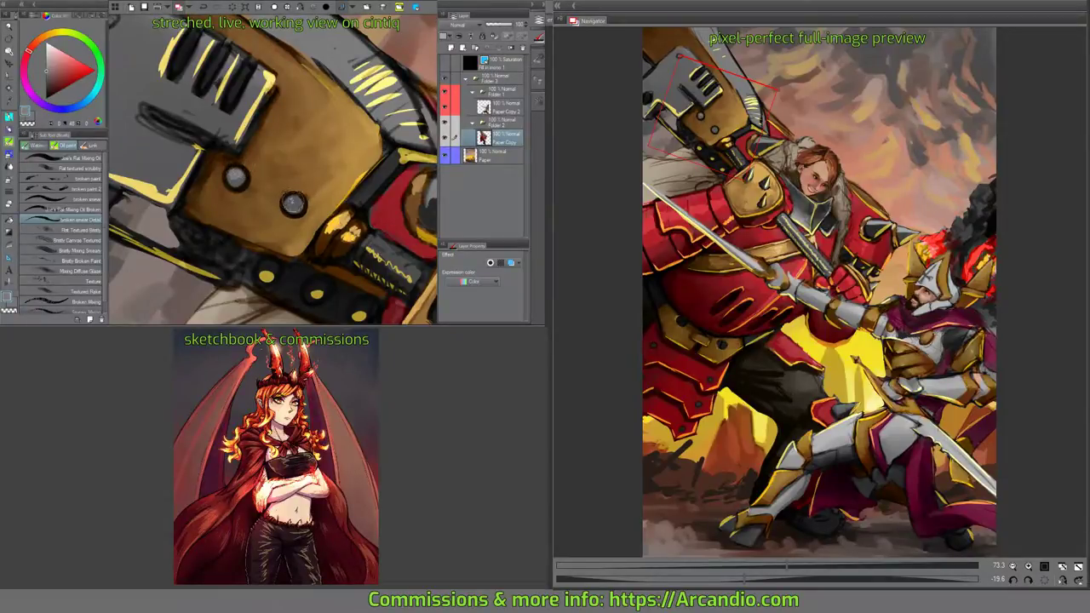
left_click_drag(292, 200, 293, 213)
left_click(293, 202, "alt")
left_click_drag(245, 169, 242, 193)
mouse_move(327, 160)
left_mouse_down()
mouse_move(307, 140)
mouse_move(339, 145)
left_mouse_up()
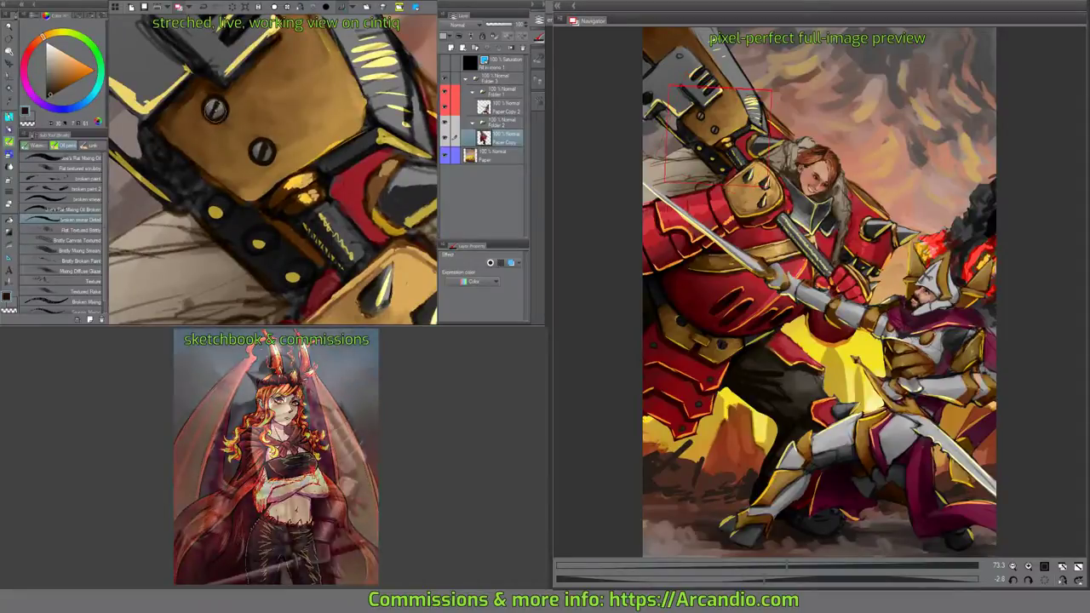
Paint the ringed gold collar between the casing and the haft using sampled dark and golden tones.
left_click_drag(253, 104, 213, 85)
left_click_drag(333, 218, 306, 170)
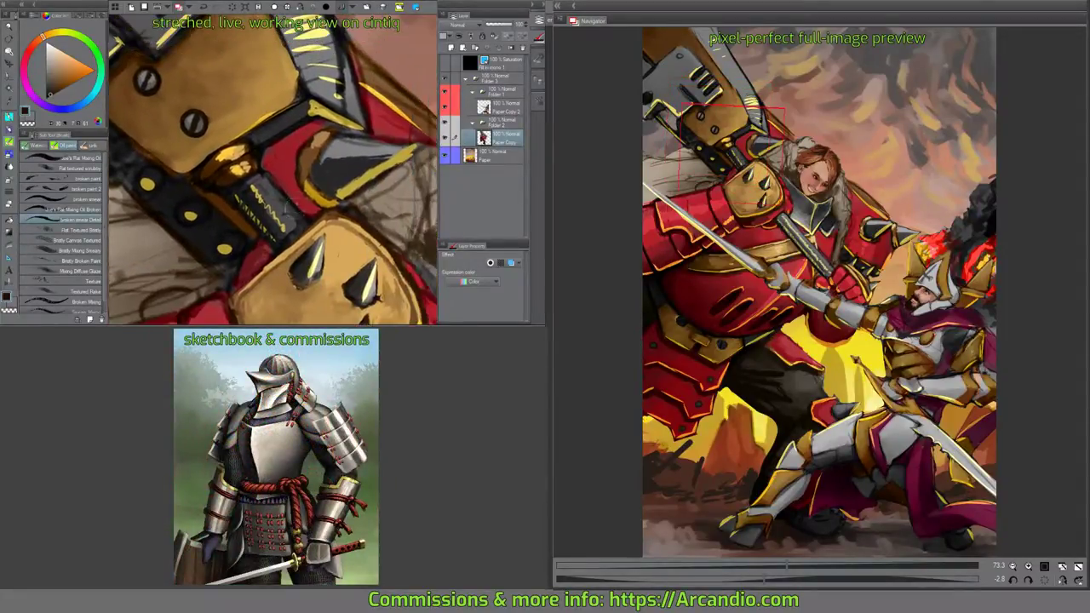
left_click_drag(358, 204, 275, 177)
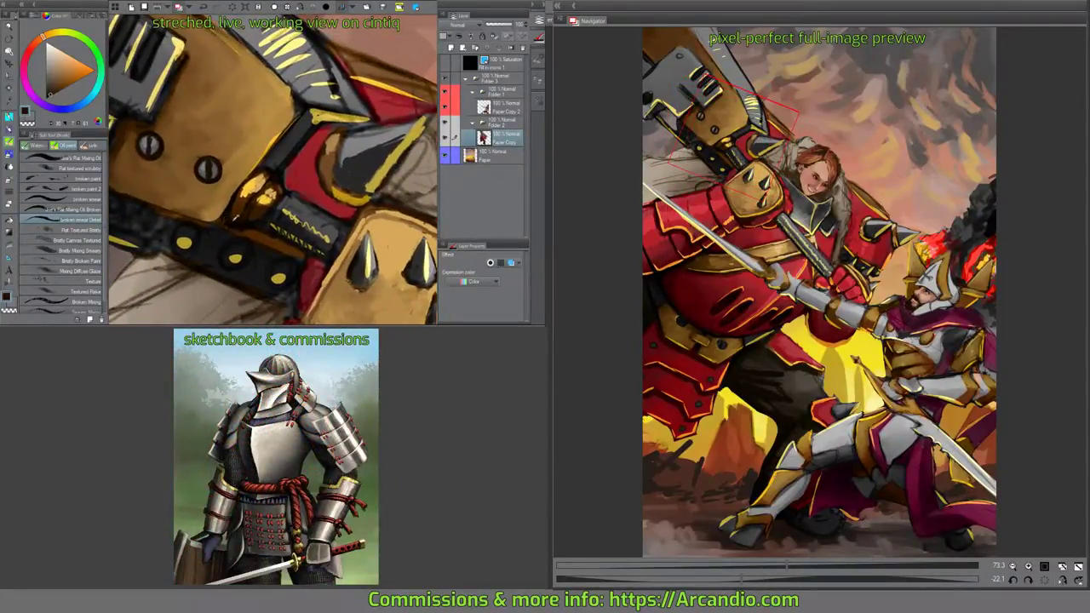
left_click_drag(232, 218, 245, 219)
left_click(244, 197, "alt")
left_click_drag(272, 190, 278, 197)
left_click(273, 191, "alt")
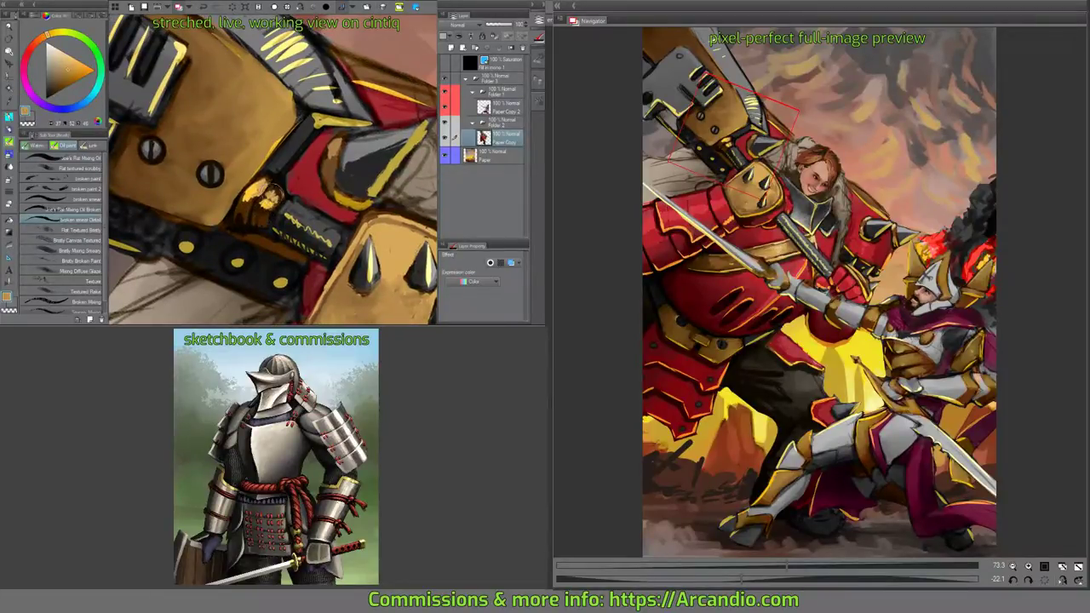
left_click(273, 190, "alt")
left_click_drag(272, 177, 205, 115)
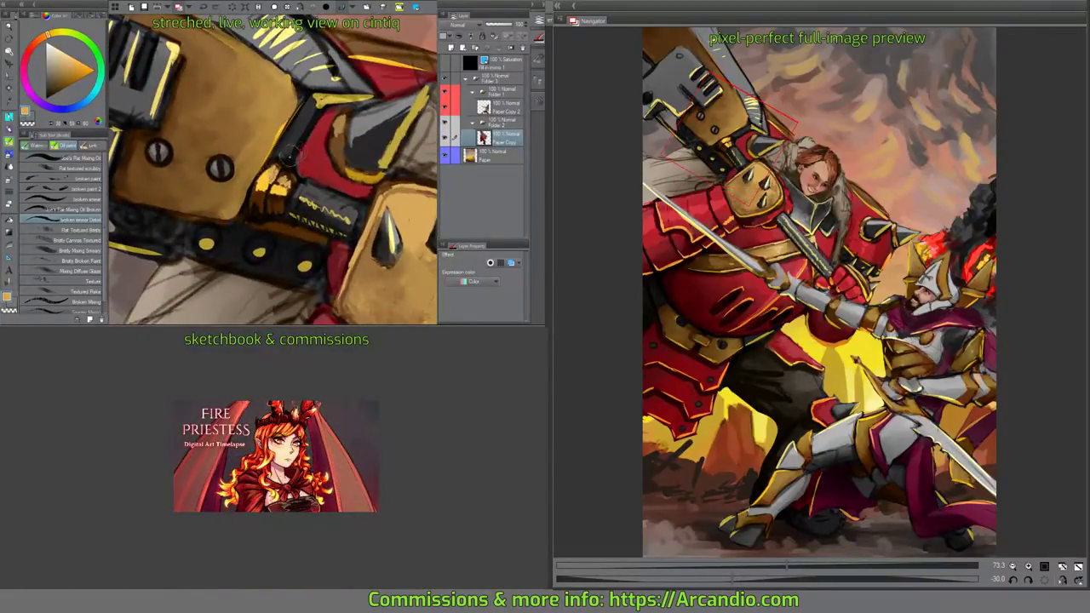
Repaint the dark bracket between the casing and the red armour in sampled grey, adding a yellow highlight along its edge.
left_click_drag(285, 182, 290, 200)
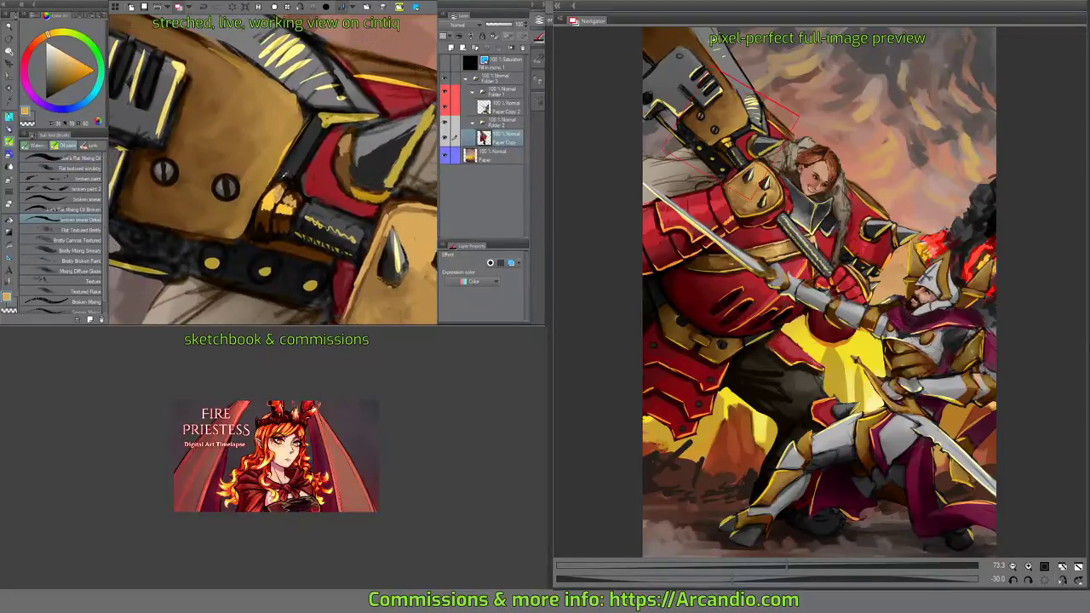
left_click(289, 196, "alt")
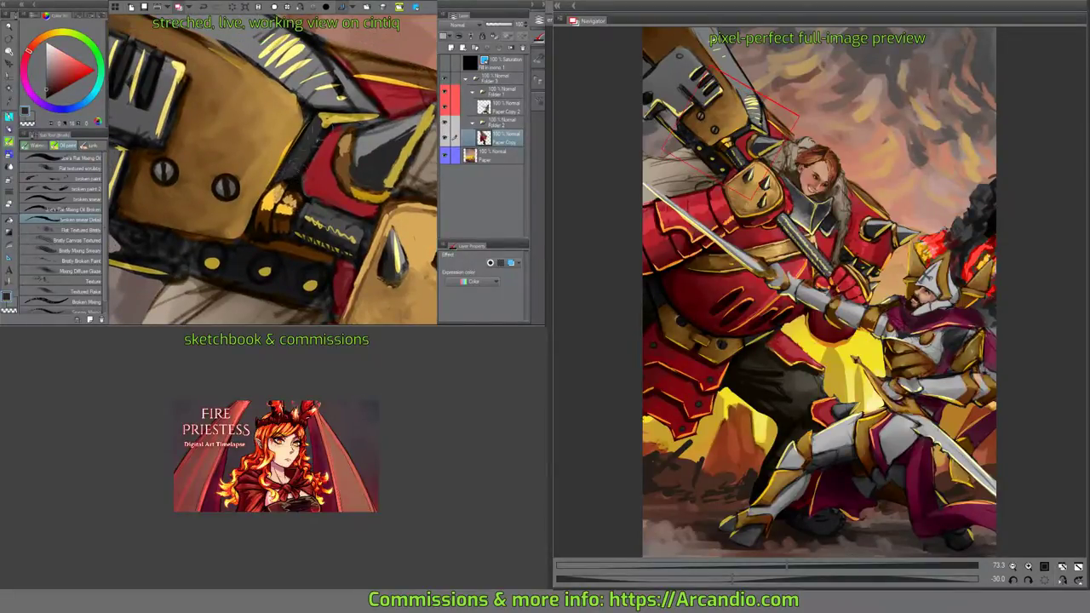
left_click_drag(317, 131, 299, 158)
left_click(299, 157, "alt")
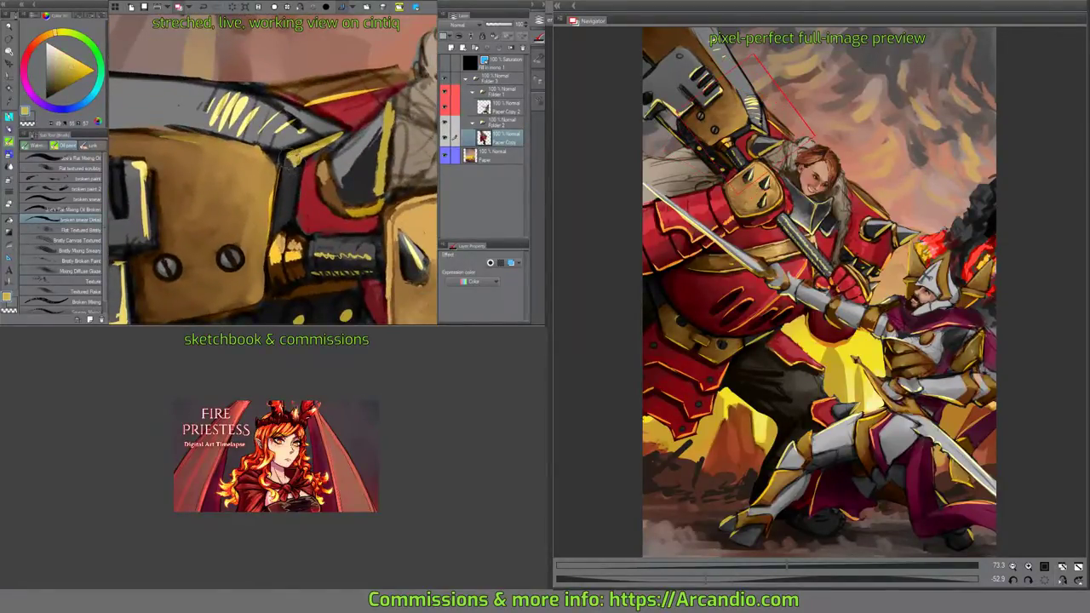
mouse_move(346, 126)
left_mouse_down()
mouse_move(341, 136)
mouse_move(338, 128)
left_mouse_up()
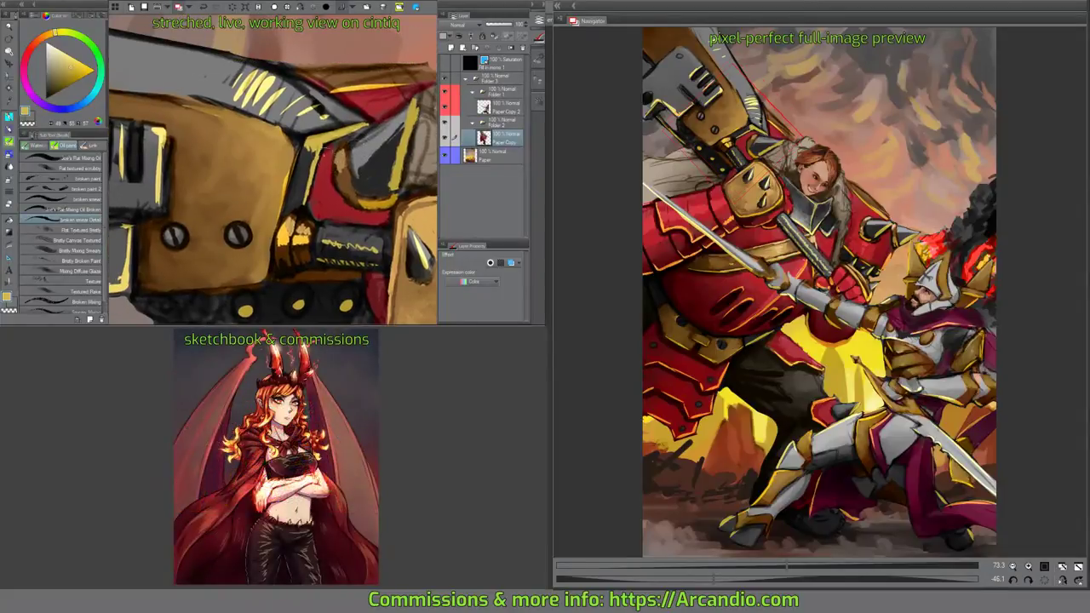
Sample a bright gold and paint highlights along the edges of the brown casing's wide section.
left_click(297, 132, "alt")
left_click_drag(287, 165, 298, 149)
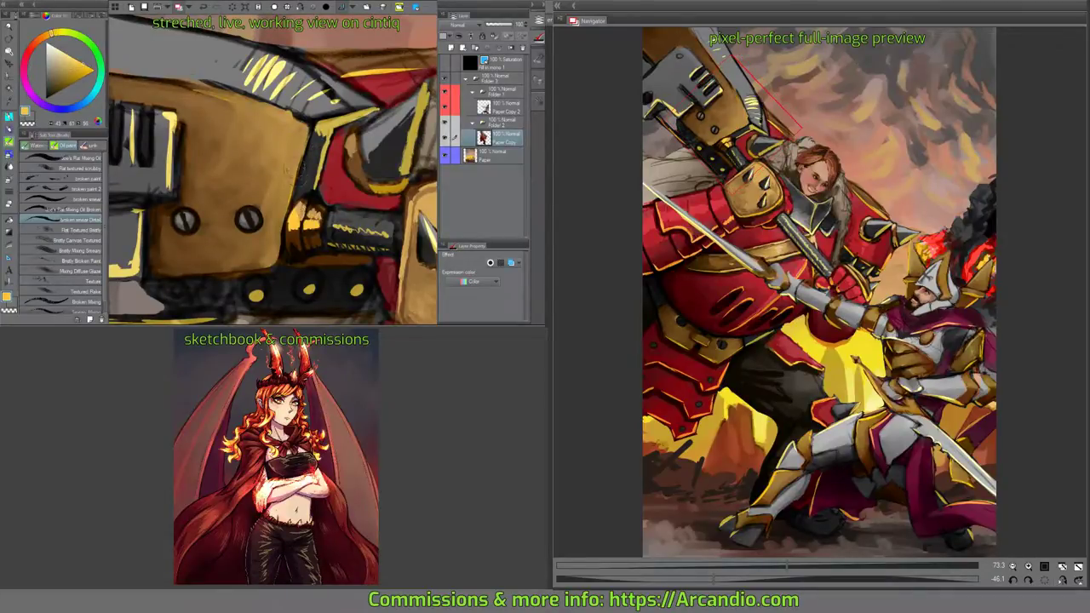
left_click_drag(329, 92, 308, 213)
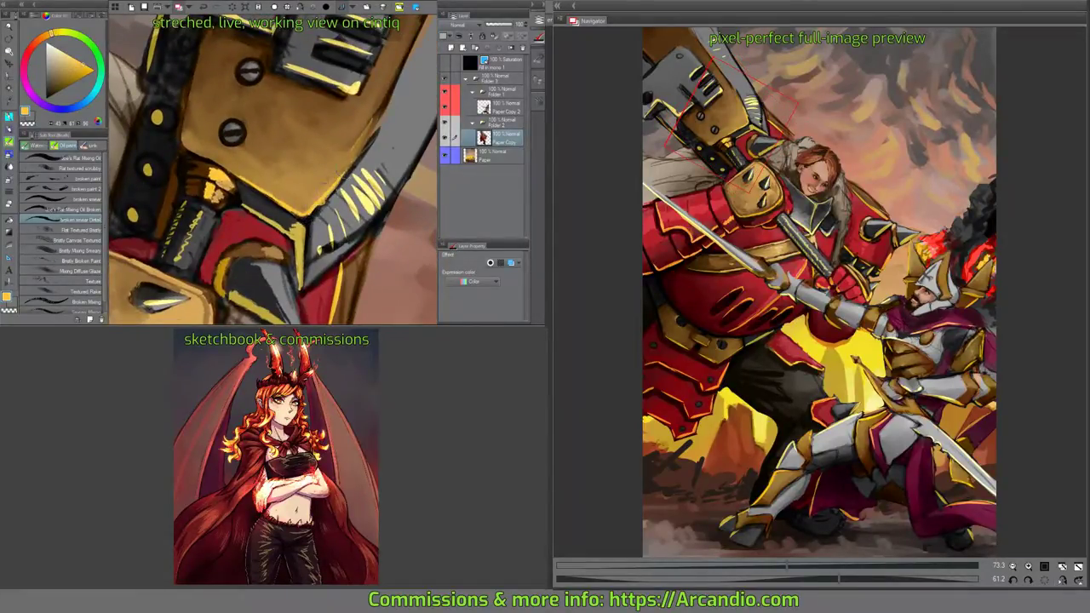
left_click_drag(313, 150, 313, 204)
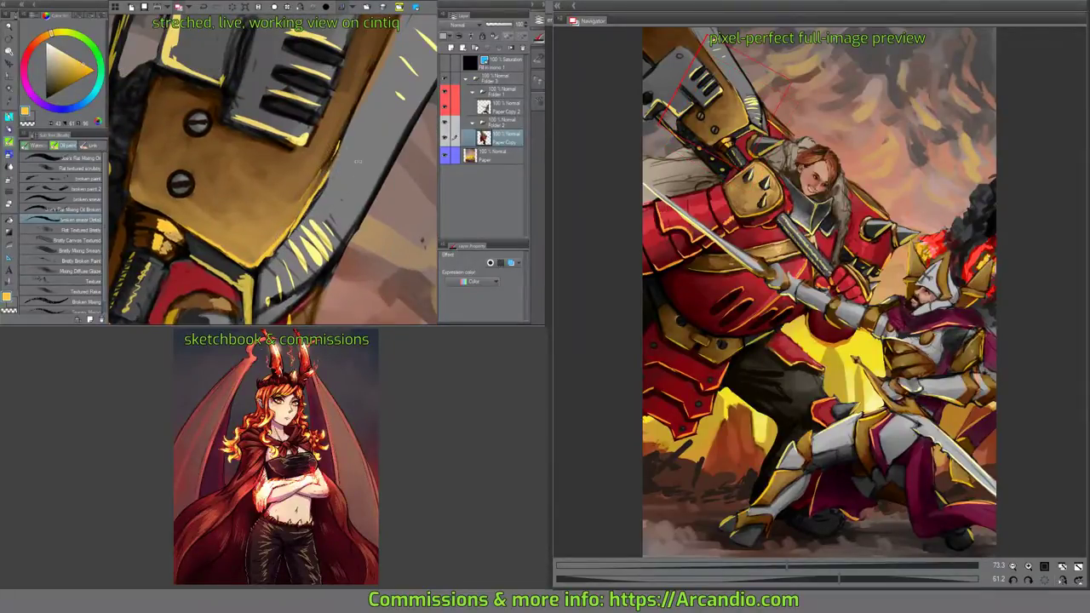
left_click_drag(358, 161, 341, 183)
mouse_move(255, 170)
left_mouse_down()
mouse_move(151, 164)
mouse_move(136, 209)
mouse_move(311, 298)
mouse_move(298, 217)
mouse_move(326, 124)
mouse_move(235, 194)
left_mouse_up()
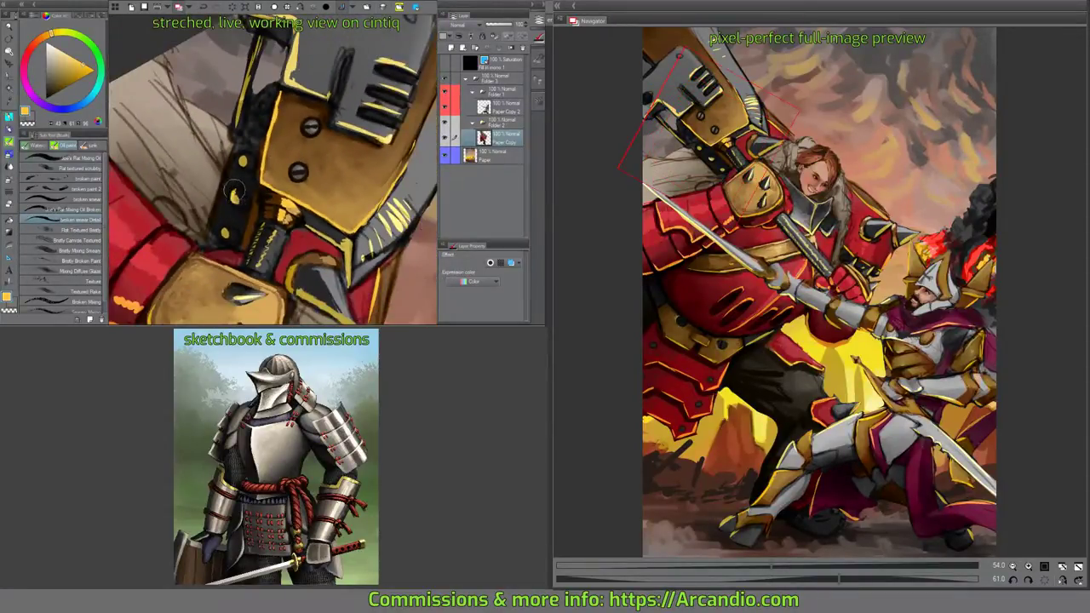
Refine the dark studded strip beside the casing, shading around its gold studs and along its edges with sampled dark tones.
left_click_drag(224, 234, 260, 179)
left_click(231, 212, "alt")
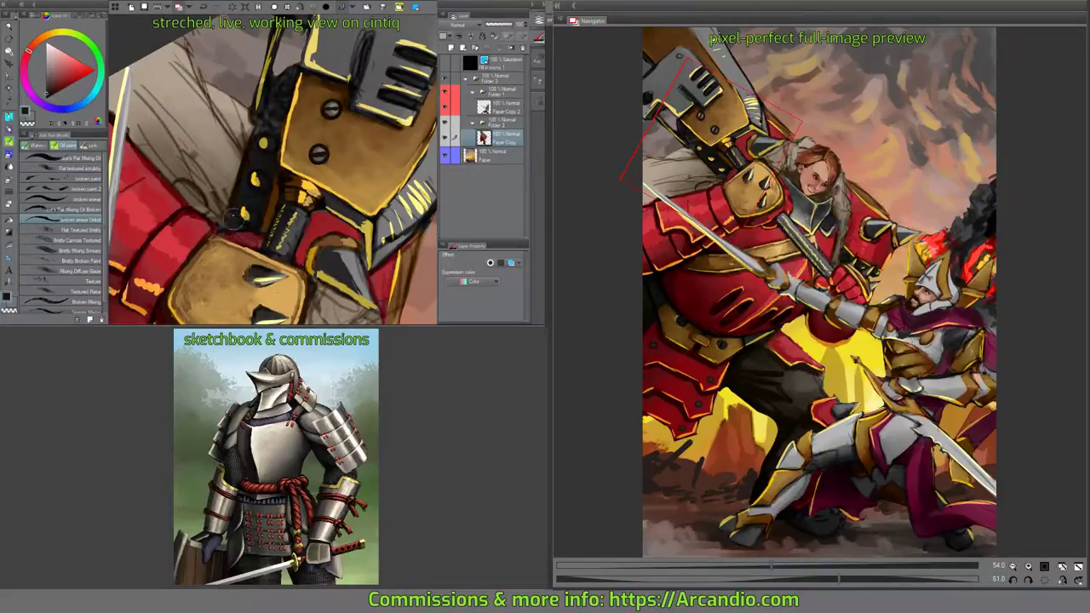
left_click_drag(276, 93, 306, 213)
left_click(278, 198, "alt")
mouse_move(279, 119)
left_mouse_down()
mouse_move(293, 150)
mouse_move(285, 116)
mouse_move(295, 82)
mouse_move(279, 139)
left_mouse_up()
left_click(281, 148, "alt")
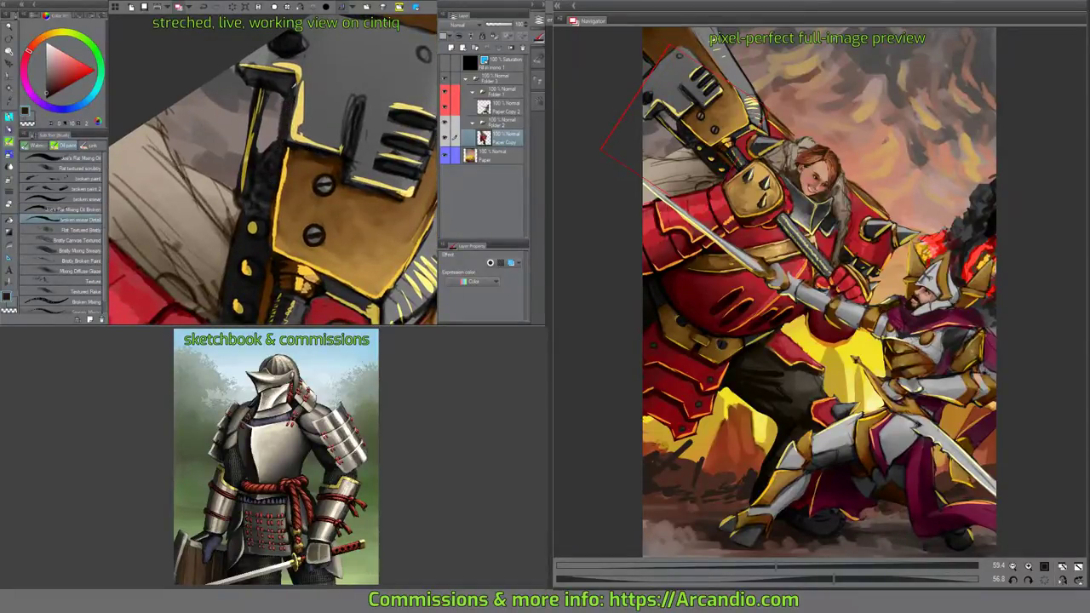
Tidy the dark joint above the studded strip and paint a brown piece between it and the casing's edge.
left_click_drag(272, 224, 275, 186)
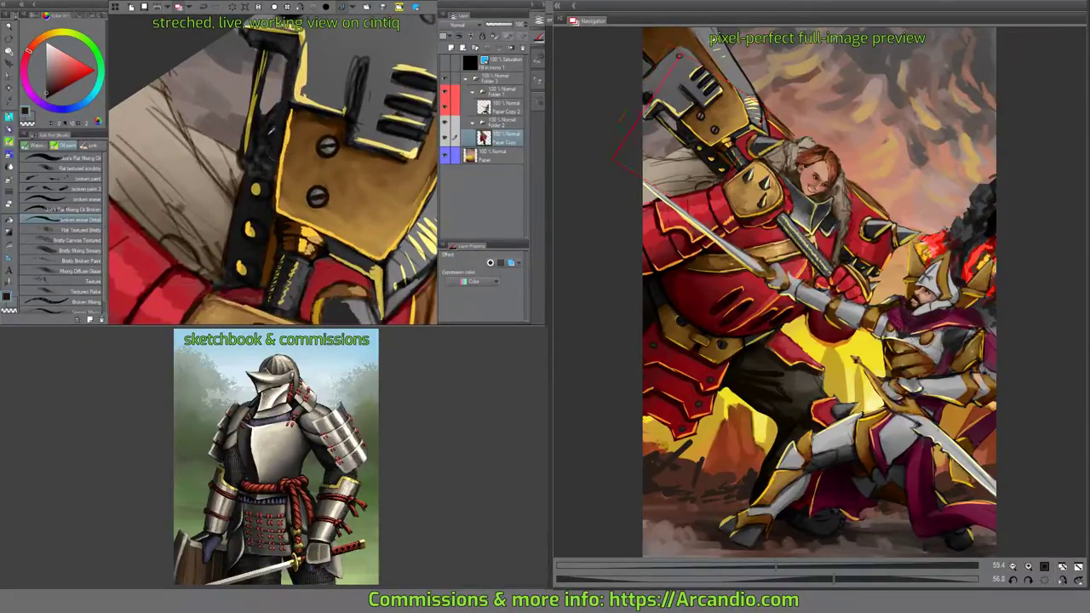
left_click_drag(275, 229, 275, 206)
left_click(286, 216, "alt")
mouse_move(267, 145)
left_mouse_down()
mouse_move(274, 94)
mouse_move(263, 92)
mouse_move(275, 75)
mouse_move(264, 102)
mouse_move(278, 98)
mouse_move(239, 147)
mouse_move(239, 133)
mouse_move(261, 162)
left_mouse_up()
left_click(273, 85, "alt")
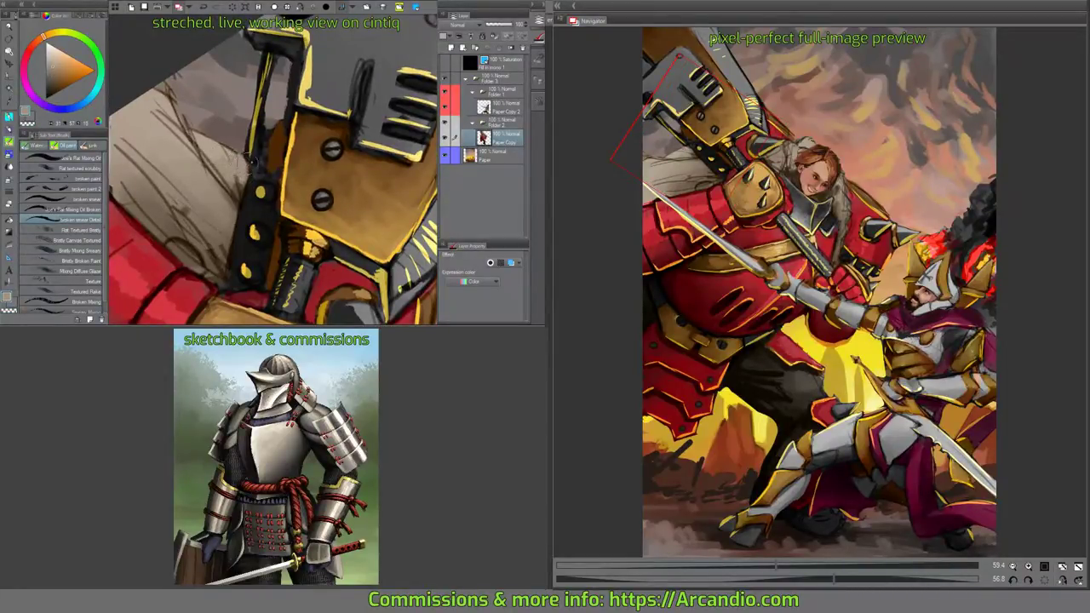
mouse_move(252, 162)
left_mouse_down()
mouse_move(242, 187)
mouse_move(236, 167)
left_mouse_up()
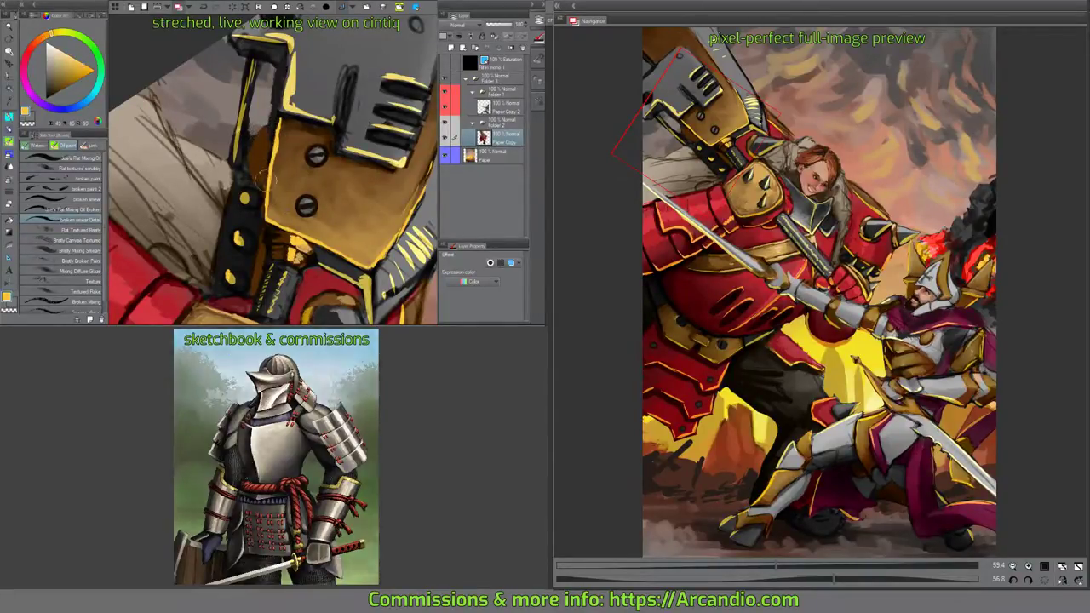
Detail the small brown piece beside the casing with gold highlights and dark bands, and touch up the adjoining casing surface.
left_click(252, 169, "alt")
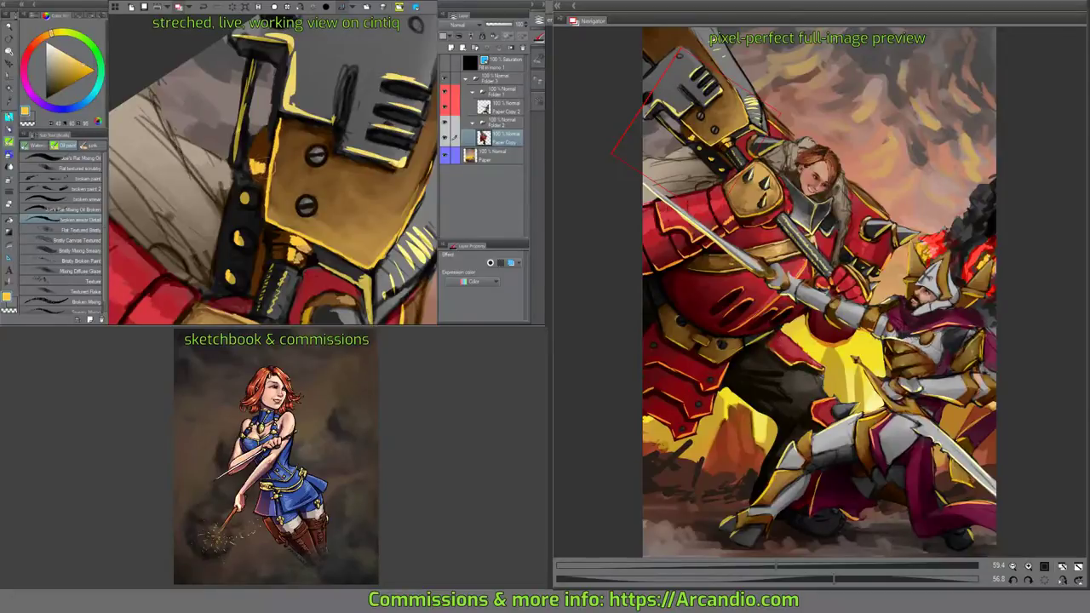
left_click(255, 155, "alt")
left_click_drag(415, 24, 423, 22)
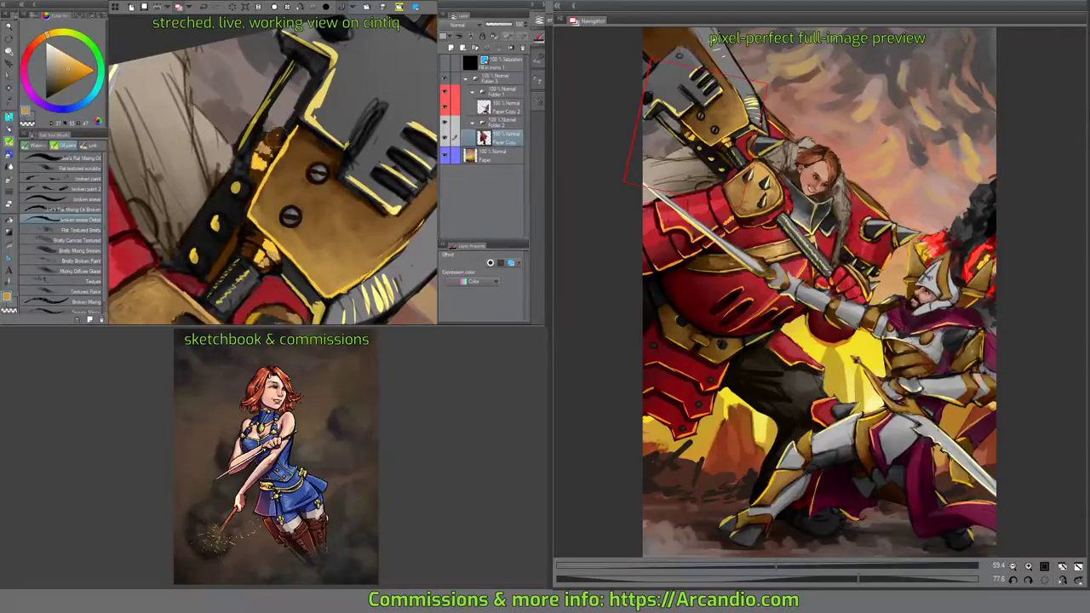
left_click(246, 175, "alt")
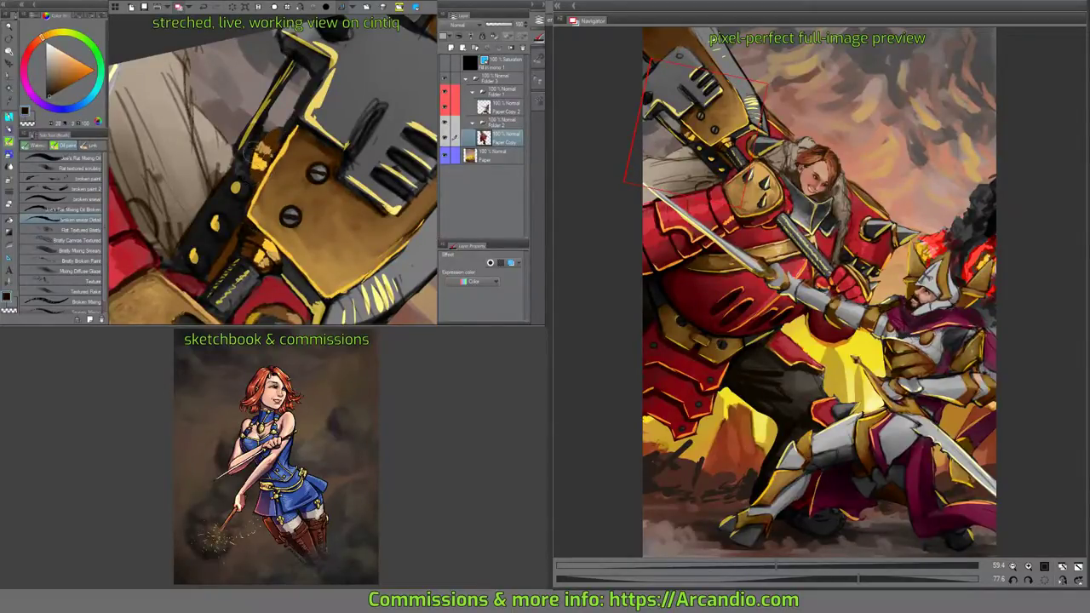
left_click_drag(268, 138, 296, 117)
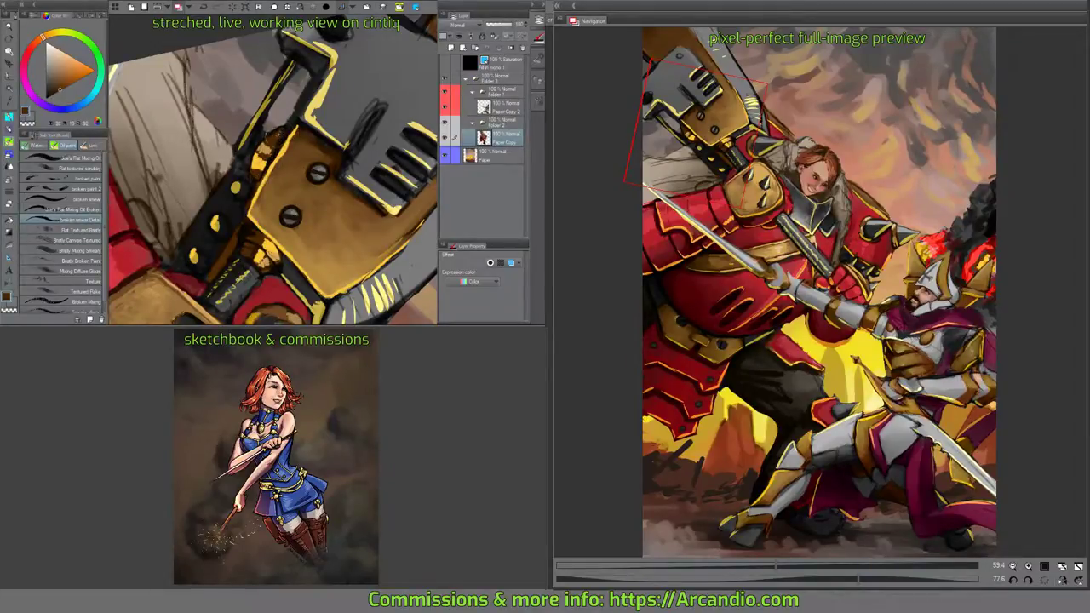
left_click_drag(419, 23, 415, 24)
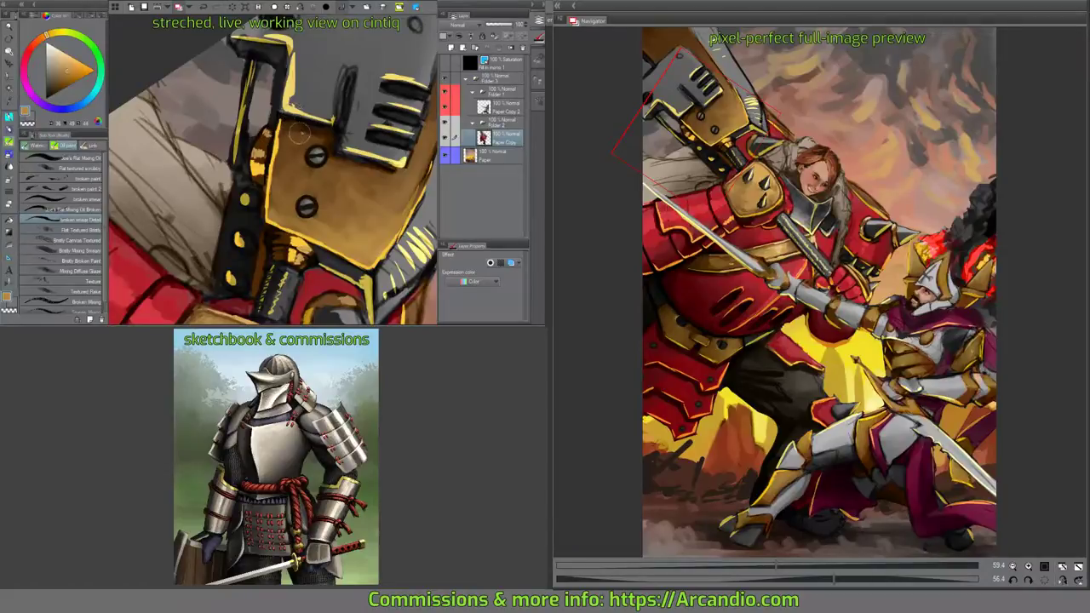
left_click_drag(415, 24, 410, 26)
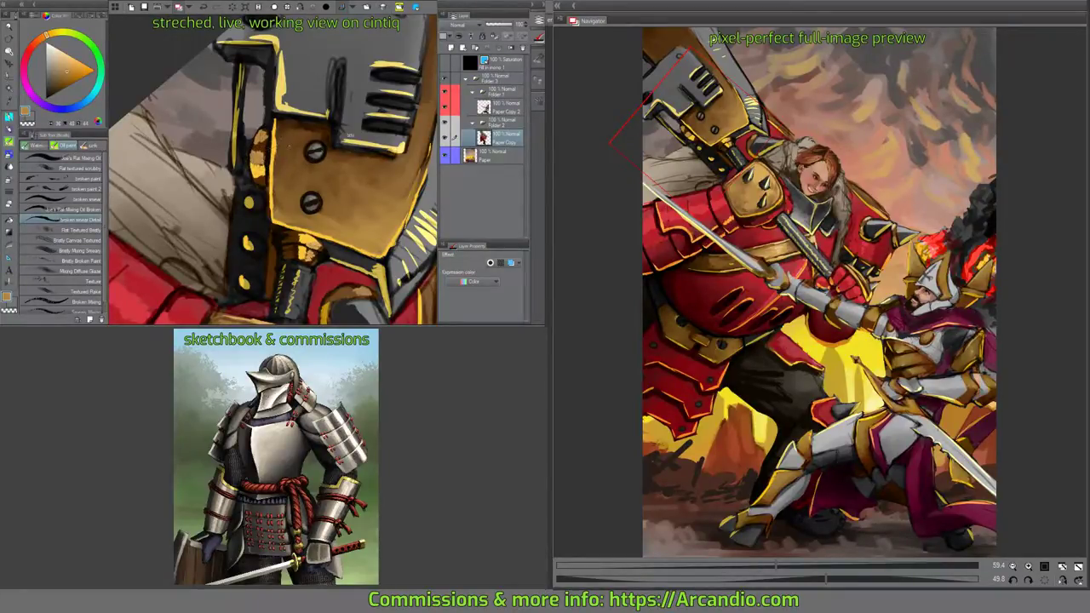
left_click_drag(349, 135, 278, 129)
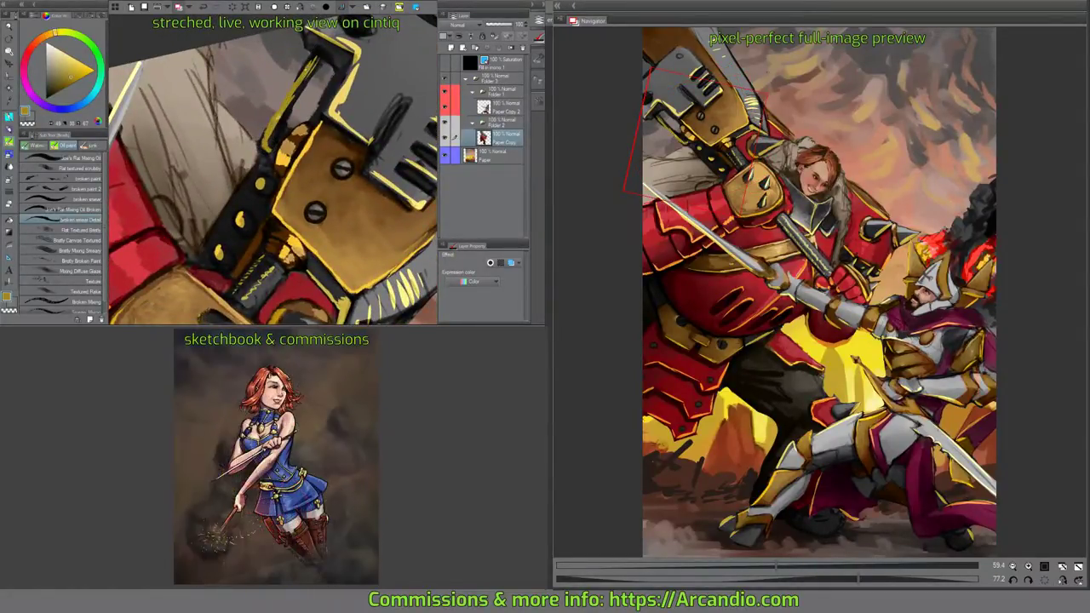
Repaint the open dark frame beside the grey plate with sampled blacks and cleaner edges, filling its opening with the background tone.
left_click(279, 128, "alt")
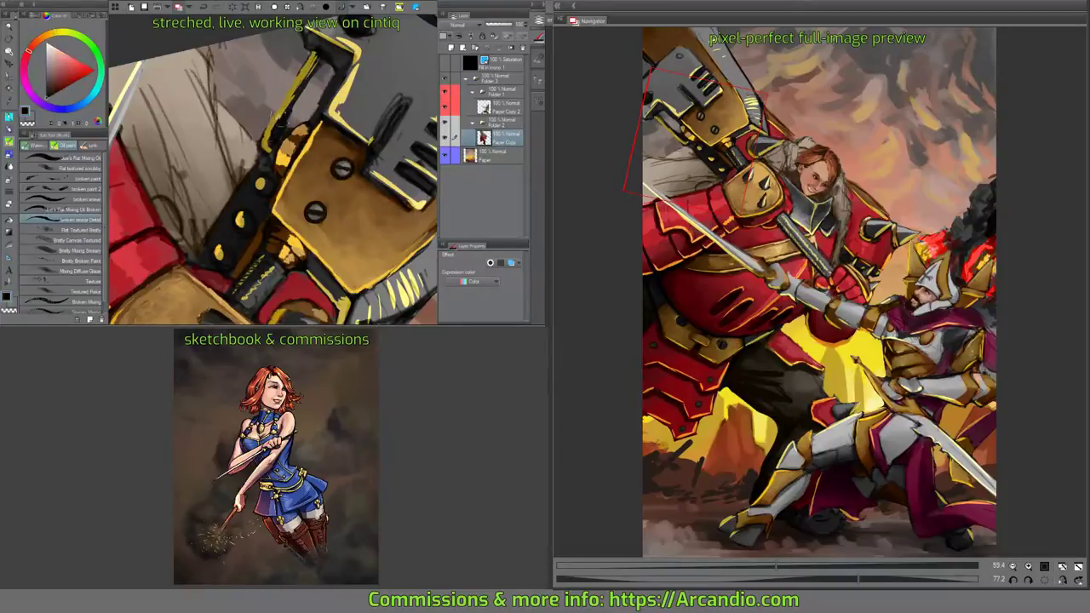
left_click_drag(328, 54, 294, 86)
left_click(322, 60, "alt")
mouse_move(320, 41)
left_mouse_down()
mouse_move(308, 65)
mouse_move(336, 66)
mouse_move(302, 51)
mouse_move(296, 119)
left_mouse_up()
left_click(324, 58, "alt")
left_click(332, 58, "alt")
left_click_drag(359, 161, 320, 132)
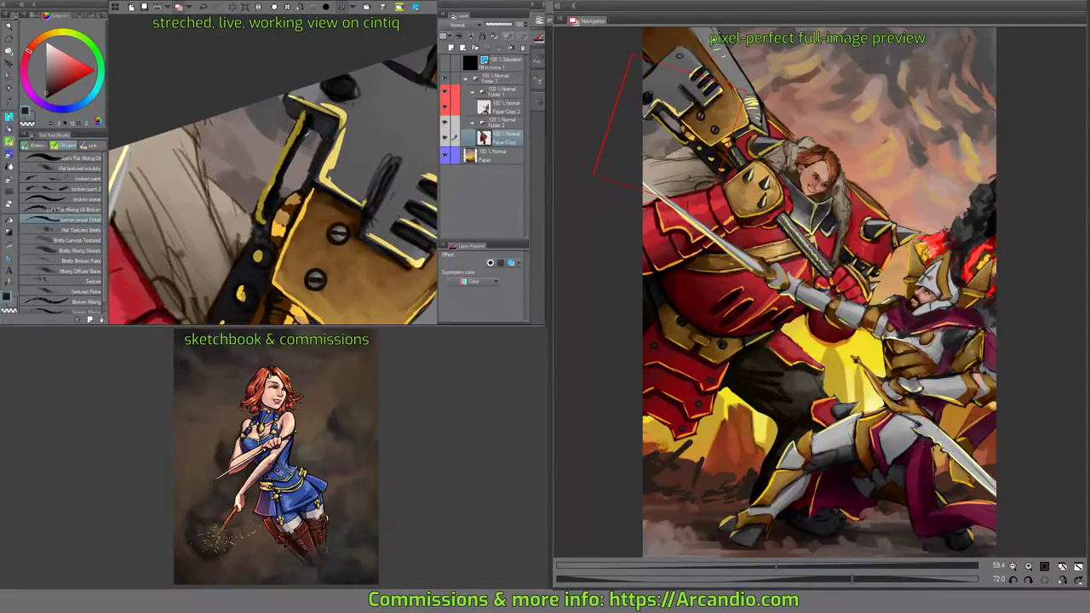
left_click(312, 157, "alt")
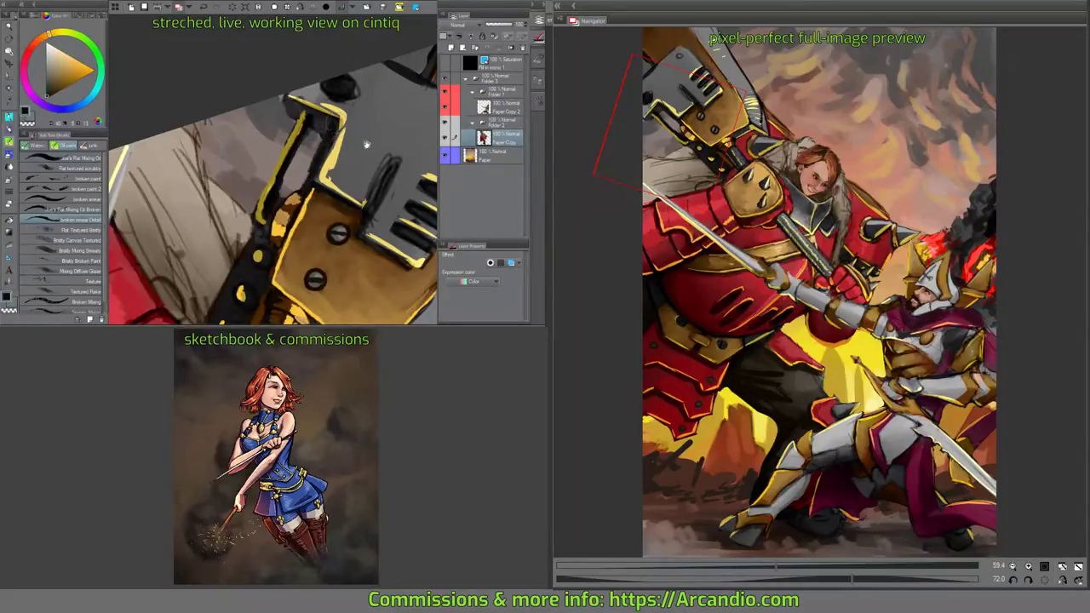
left_click_drag(366, 145, 273, 76)
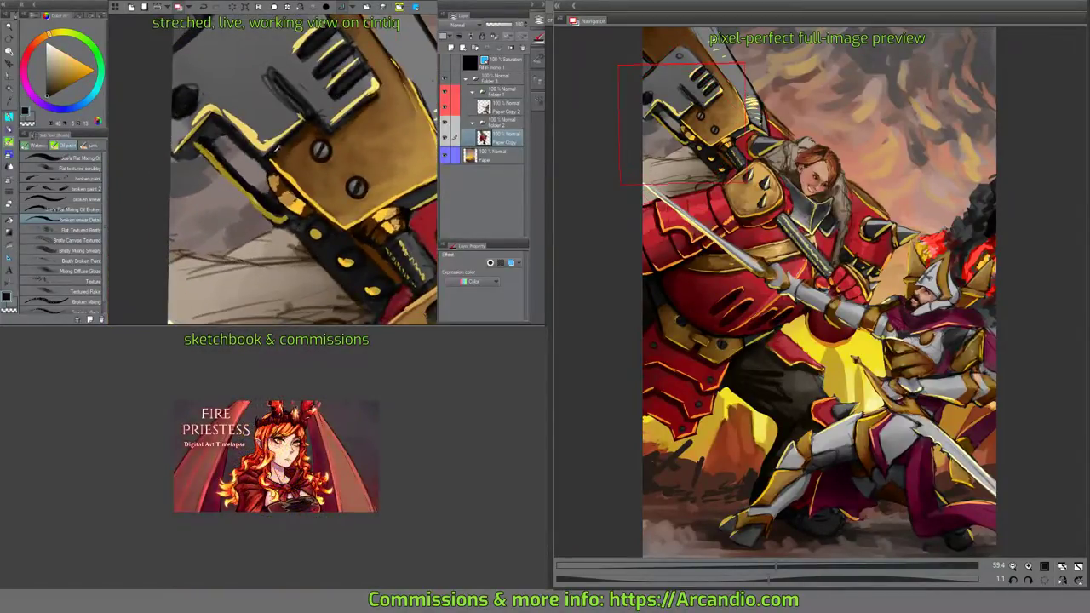
mouse_move(275, 157)
left_mouse_down()
mouse_move(281, 136)
mouse_move(328, 115)
mouse_move(331, 130)
mouse_move(278, 158)
mouse_move(300, 145)
left_mouse_up()
left_click_drag(273, 191, 255, 167)
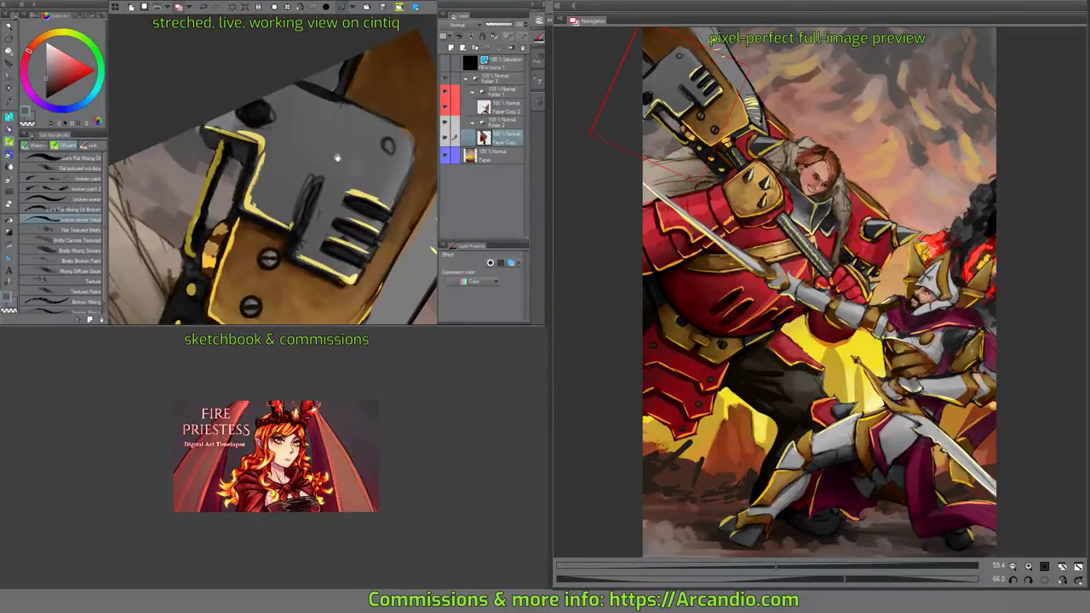
Add a yellow highlight along the grey plate's single long slot, clean up its surroundings with sampled grey, and save the painting.
mouse_move(337, 158)
left_mouse_down()
mouse_move(332, 137)
mouse_move(337, 145)
mouse_move(308, 166)
mouse_move(302, 237)
mouse_move(306, 166)
mouse_move(243, 179)
left_mouse_up()
left_click(344, 160, "alt")
key("x")
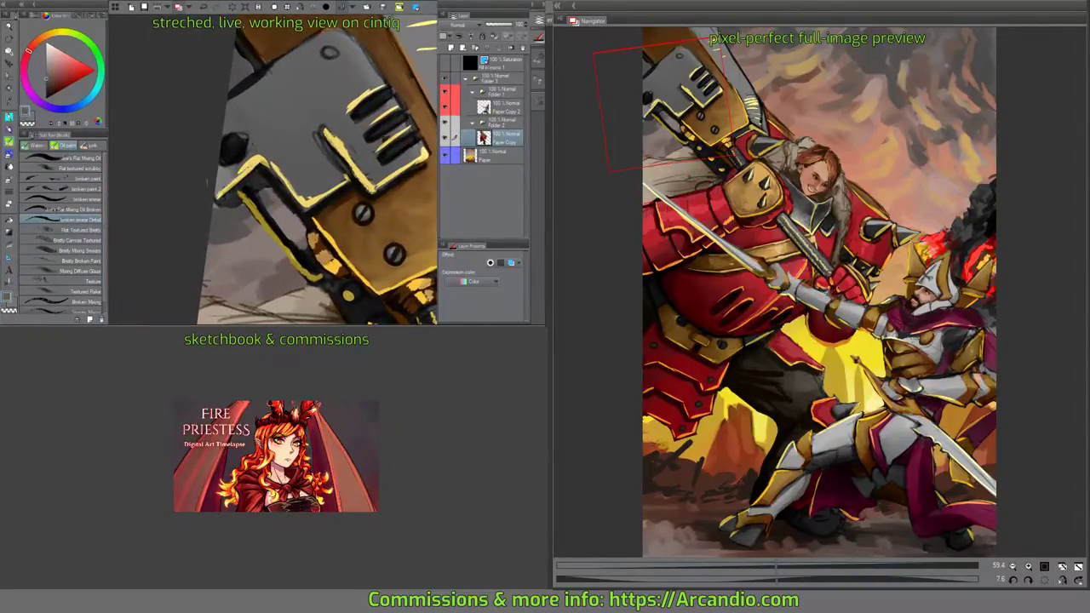
left_click_drag(283, 131, 319, 150)
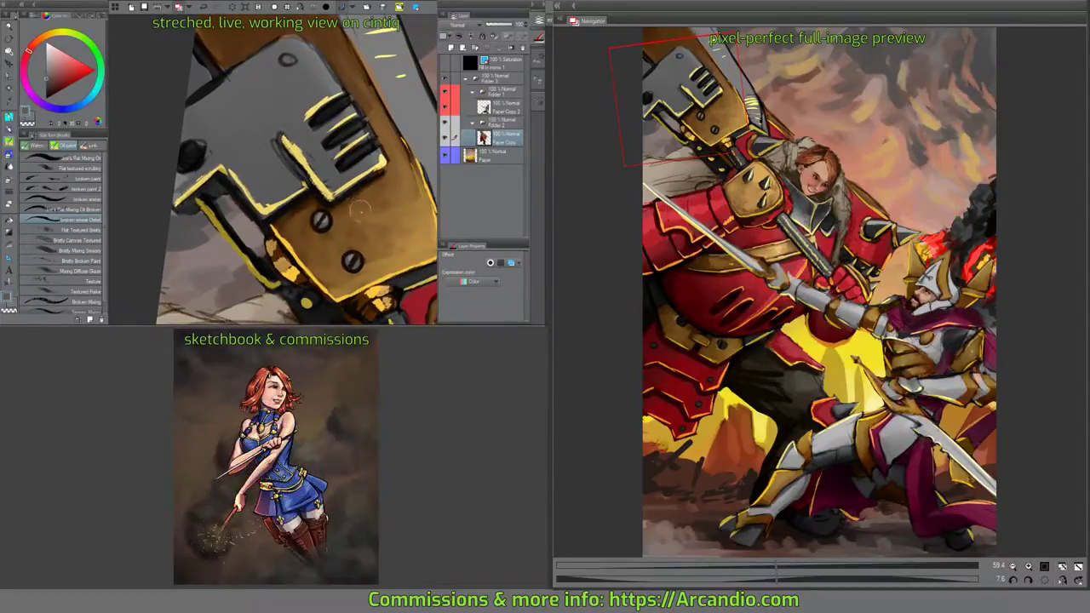
left_click_drag(364, 220, 325, 202)
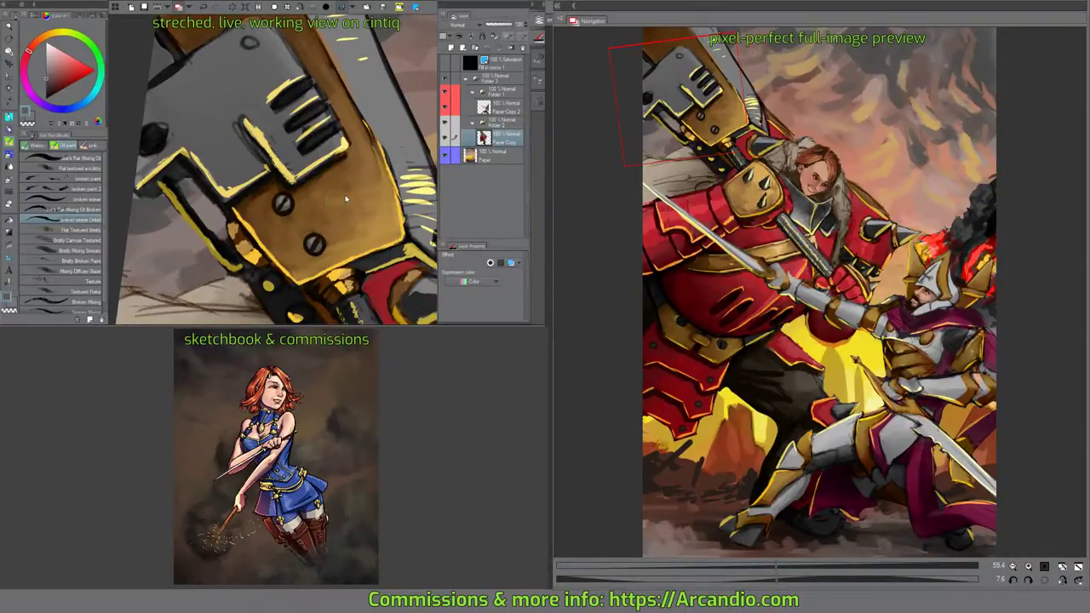
key("ctrl+s")
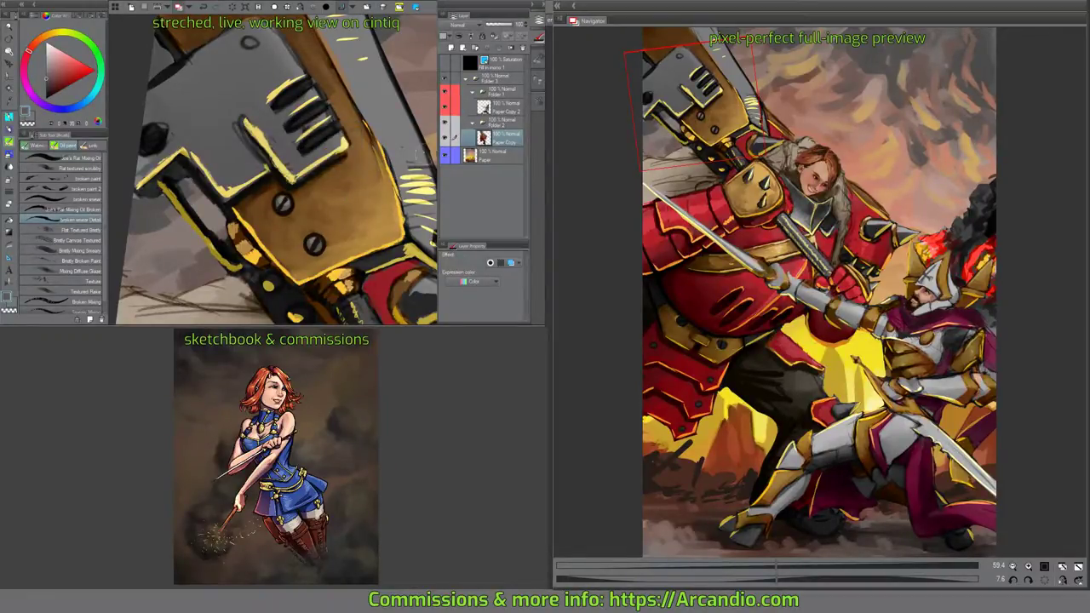
Lasso the red-haired warrior's face and copy it onto a new layer, shifting it slightly.
mouse_move(384, 162)
left_mouse_down()
mouse_move(355, 236)
mouse_move(327, 182)
mouse_move(357, 175)
left_mouse_up()
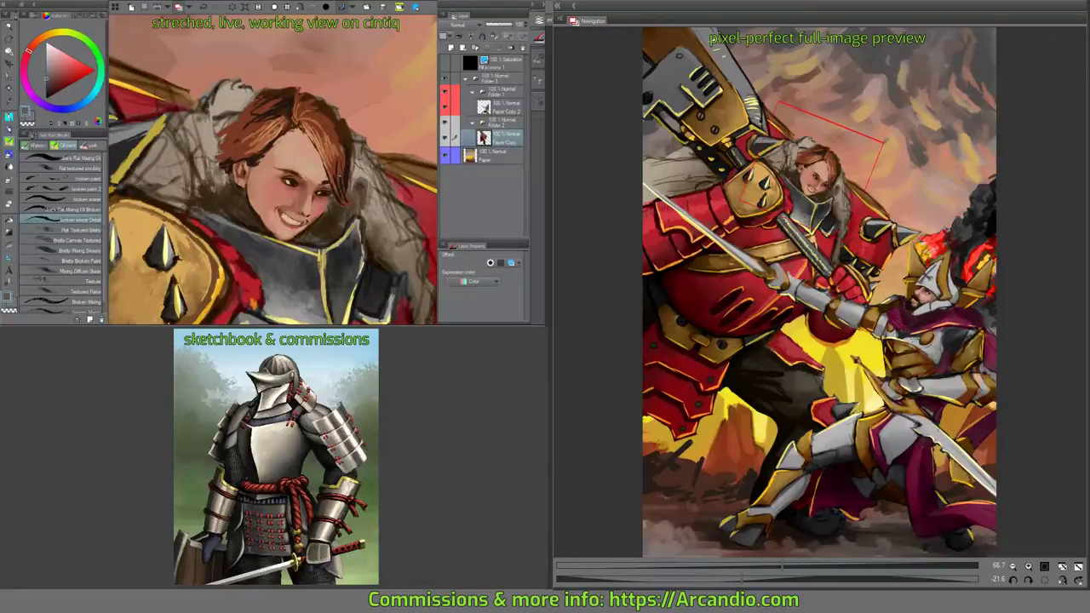
left_click(7, 77)
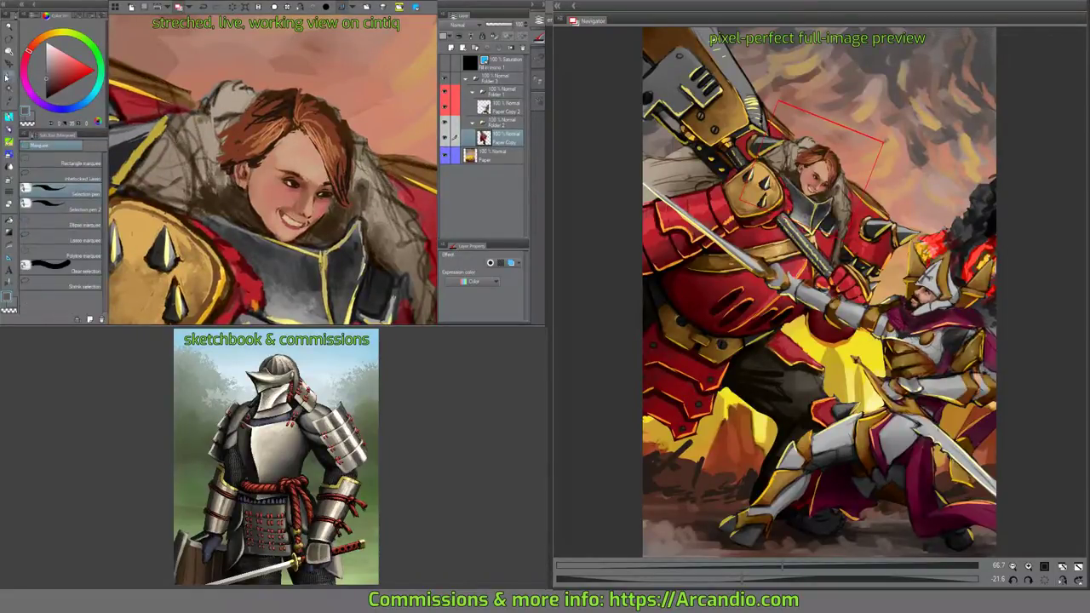
left_click(84, 179)
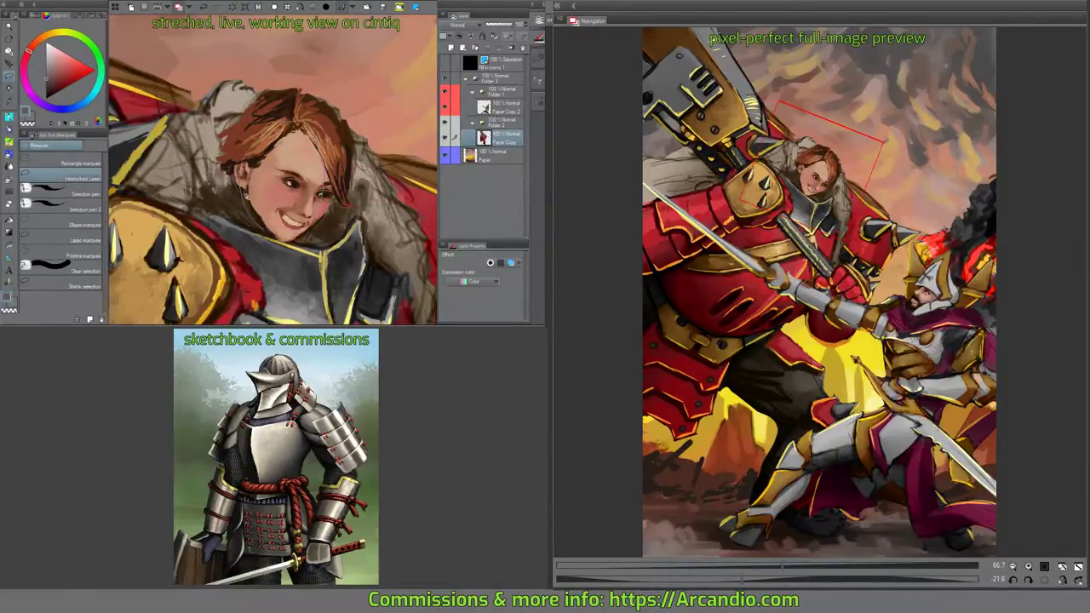
left_click_drag(321, 153, 241, 189)
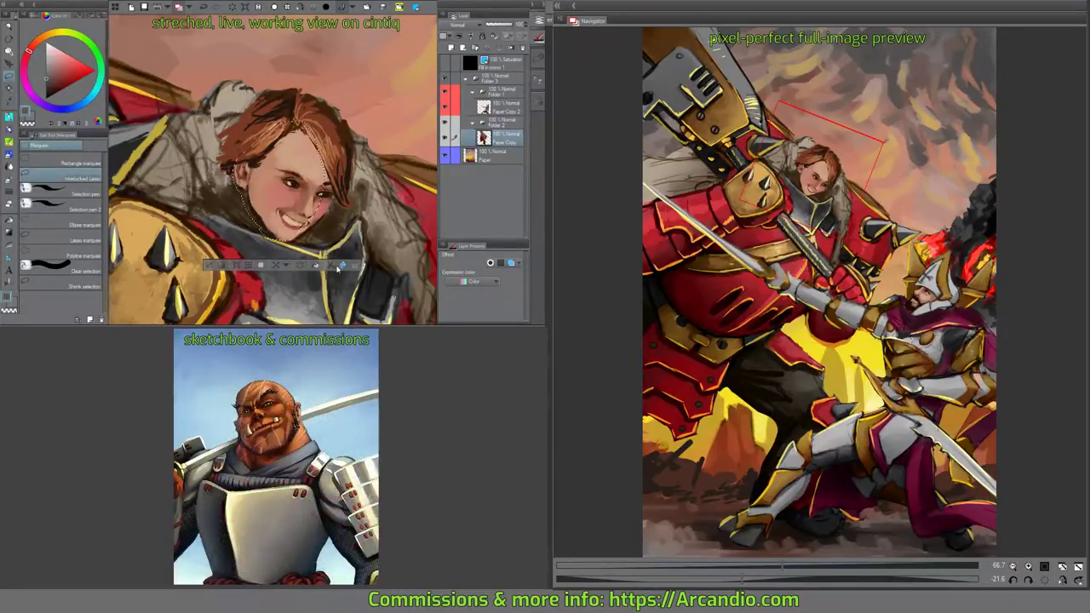
left_click(356, 266)
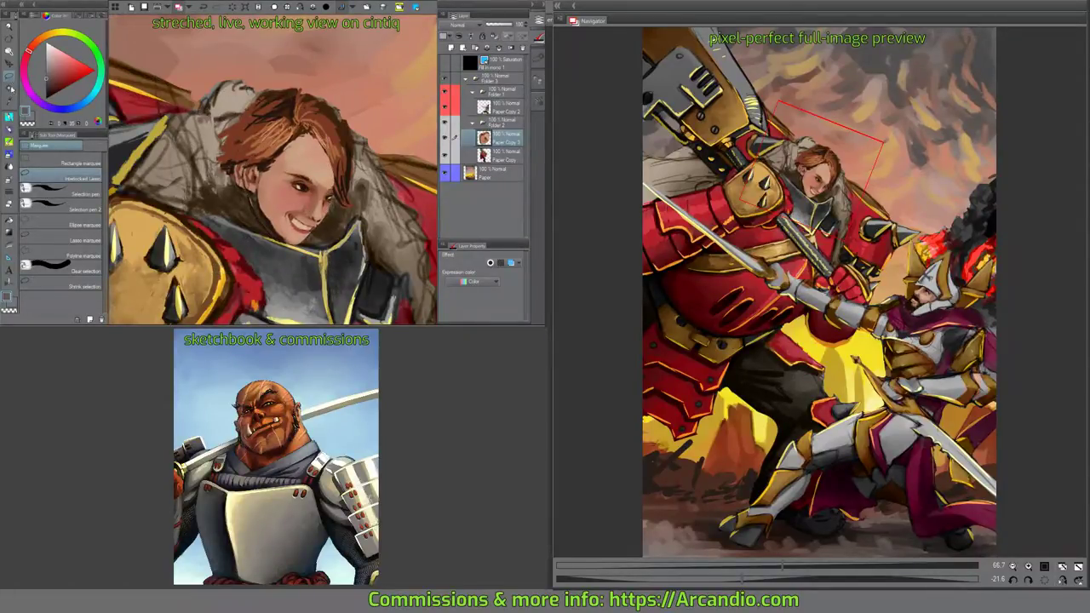
Erase unwanted parts of the copied face around the mouth, jaw, eyes and hair with the hard eraser.
key("e")
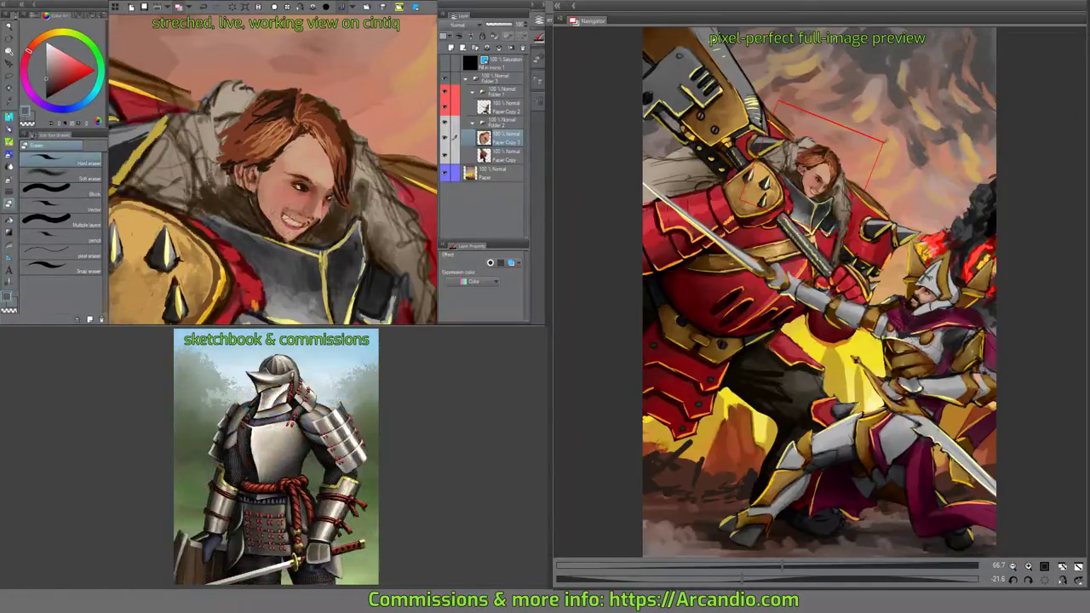
mouse_move(283, 218)
left_mouse_down()
mouse_move(312, 223)
mouse_move(286, 250)
mouse_move(265, 227)
mouse_move(278, 246)
mouse_move(321, 211)
mouse_move(332, 223)
mouse_move(298, 176)
mouse_move(298, 188)
mouse_move(269, 165)
mouse_move(295, 189)
left_mouse_up()
mouse_move(269, 228)
left_mouse_down()
mouse_move(281, 247)
mouse_move(261, 214)
left_mouse_up()
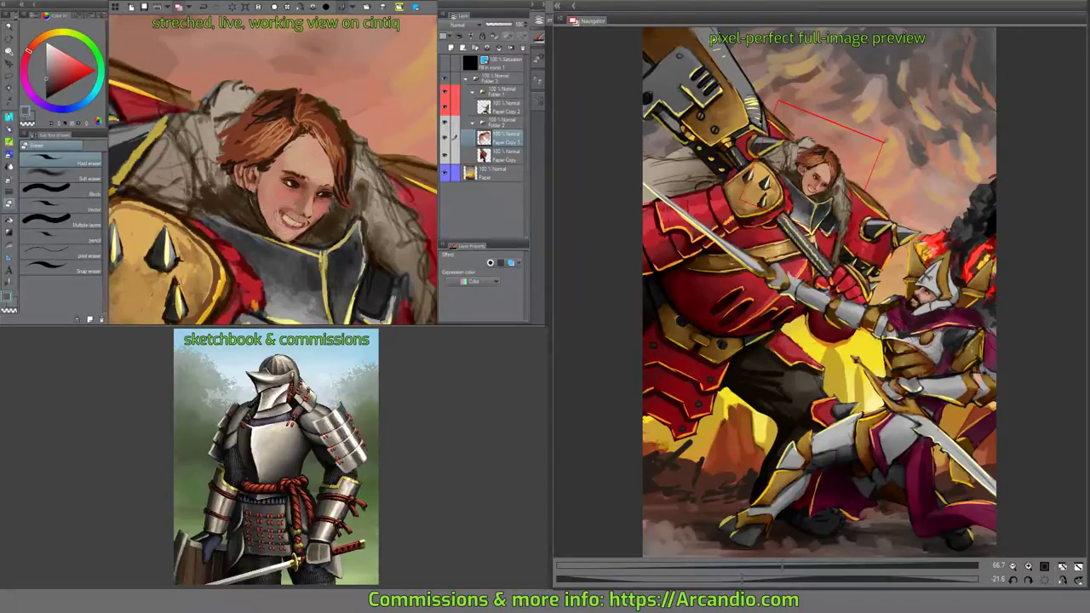
mouse_move(321, 197)
left_mouse_down()
mouse_move(337, 197)
mouse_move(339, 186)
mouse_move(304, 132)
mouse_move(285, 151)
mouse_move(301, 152)
left_mouse_up()
mouse_move(341, 119)
left_mouse_down()
mouse_move(355, 154)
mouse_move(344, 154)
left_mouse_up()
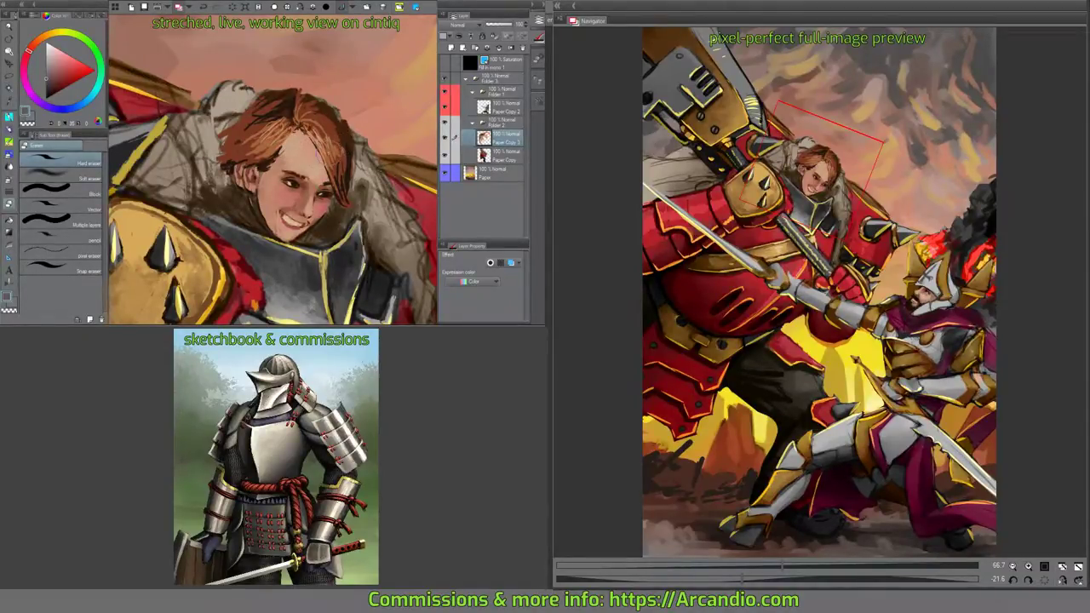
Lasso and delete a leftover area of the face copy, and merge the copy into the layer below.
key("m")
left_click_drag(320, 202, 323, 175)
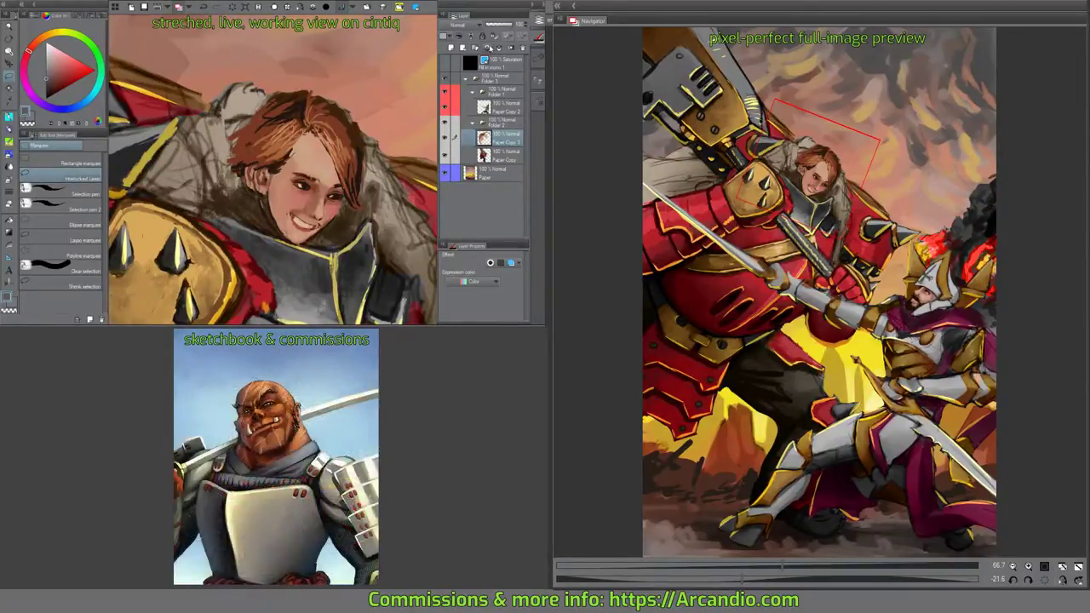
key("Delete")
left_click(523, 50)
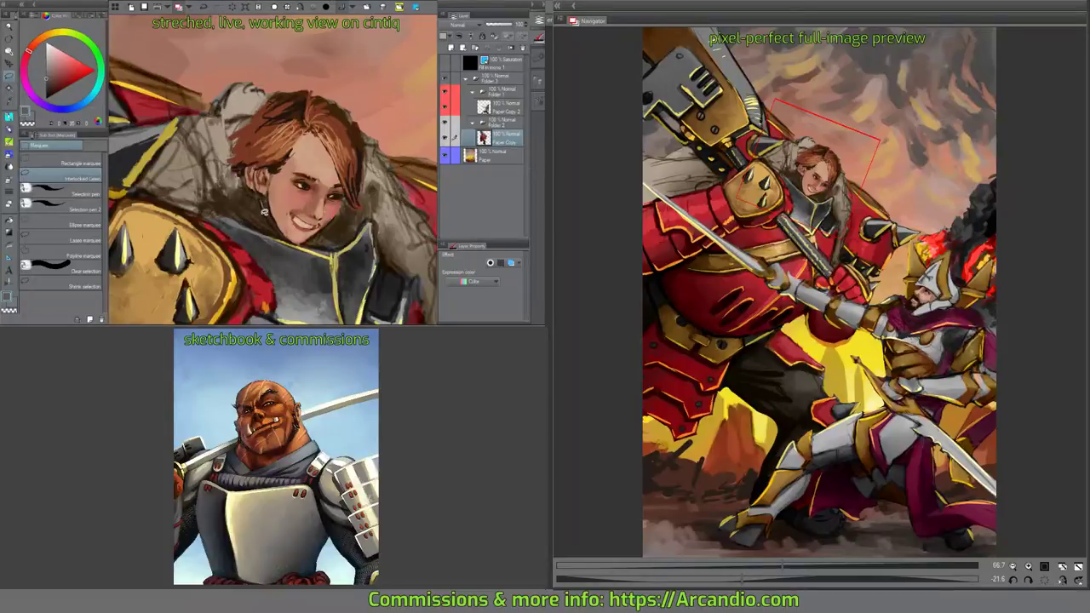
Clean up the area around the red-haired warrior's ear, jaw and hair edge with the fine broken brush, using colors sampled from the painting.
key("p")
key("b")
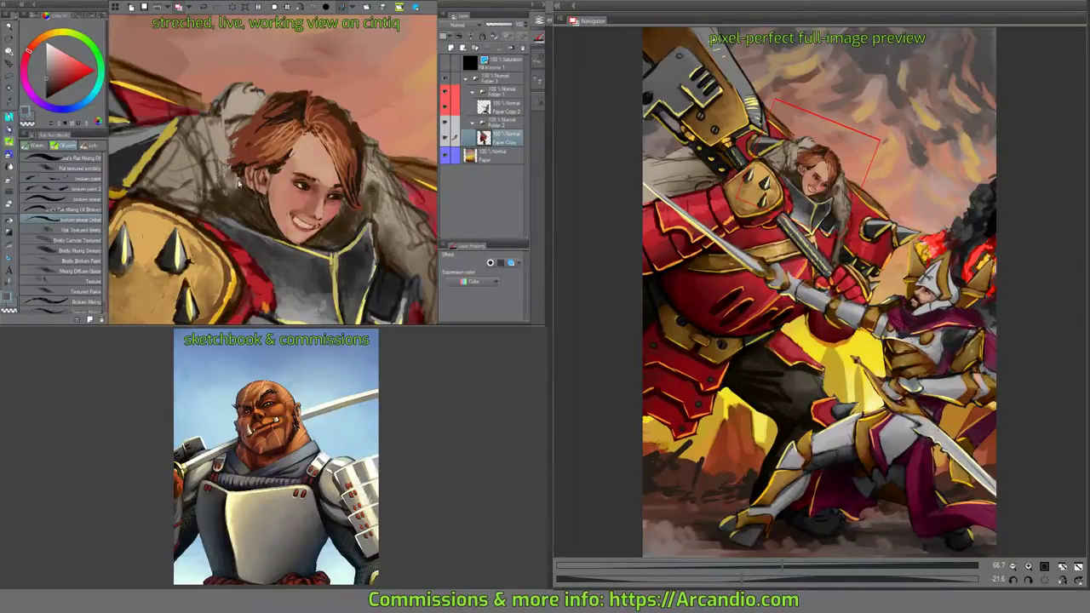
left_click(269, 222, "alt")
mouse_move(261, 224)
left_mouse_down()
mouse_move(250, 175)
mouse_move(235, 166)
mouse_move(259, 155)
mouse_move(248, 162)
left_mouse_up()
left_click(255, 150, "alt")
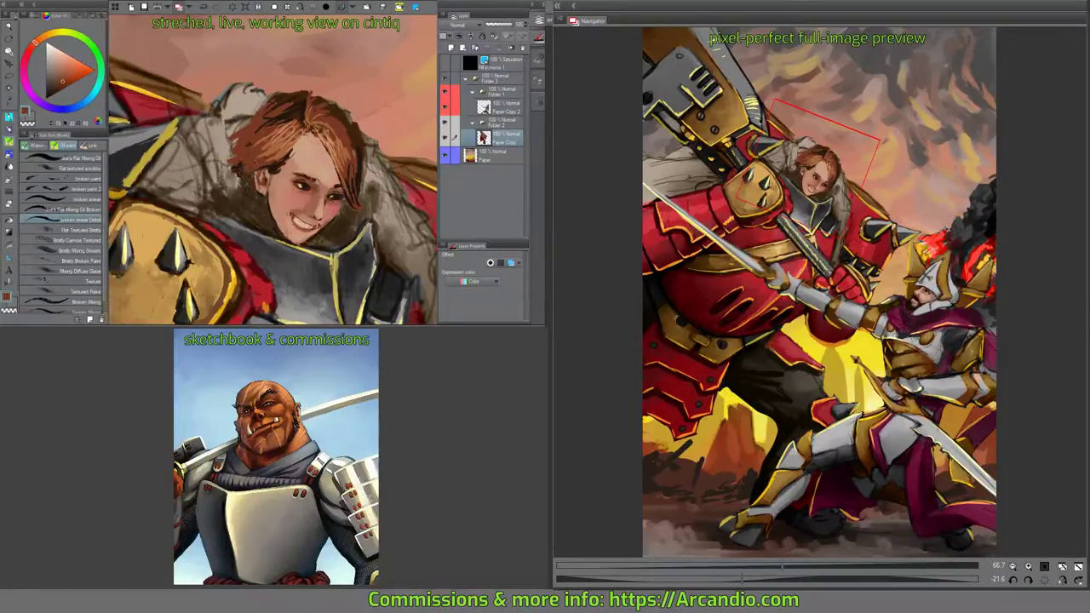
left_click_drag(355, 187, 333, 158)
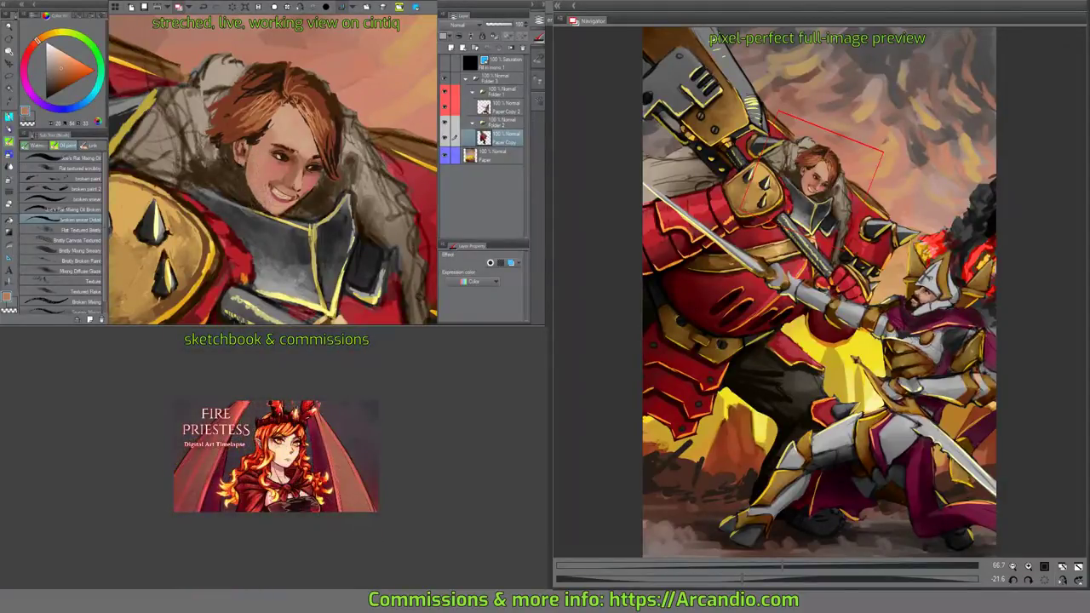
Paint over the rough marks on the warrior's cheek, jaw and chin with sampled skin tones.
scroll(280, 190, "up", 3)
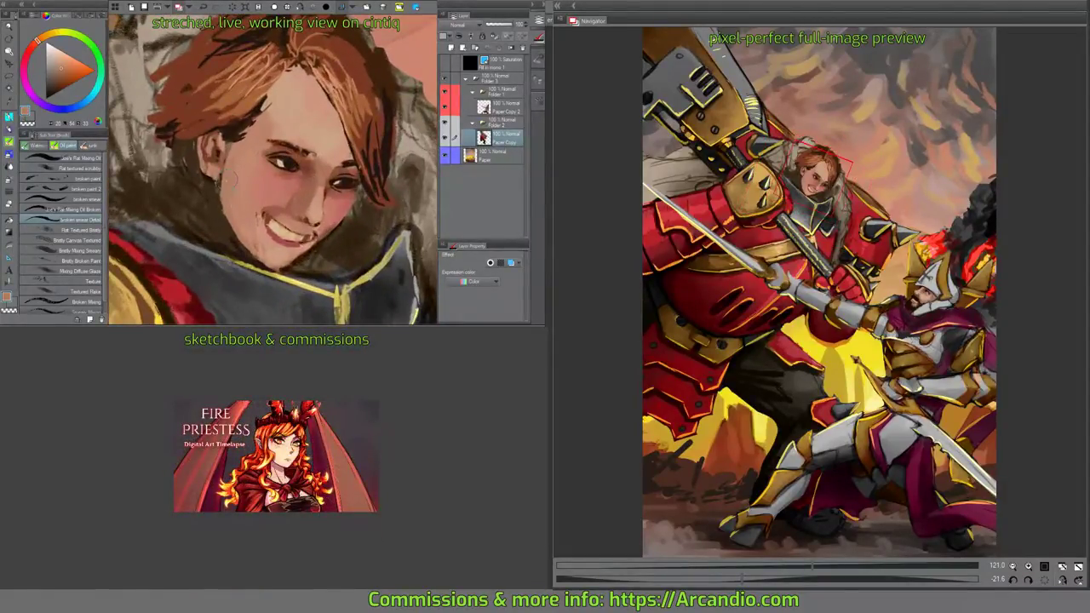
mouse_move(223, 179)
left_mouse_down()
mouse_move(226, 218)
mouse_move(264, 278)
mouse_move(298, 247)
mouse_move(303, 261)
mouse_move(322, 248)
mouse_move(334, 224)
mouse_move(325, 209)
left_mouse_up()
key("minus")
key("minus")
left_click(277, 260, "alt")
left_click(290, 261, "alt")
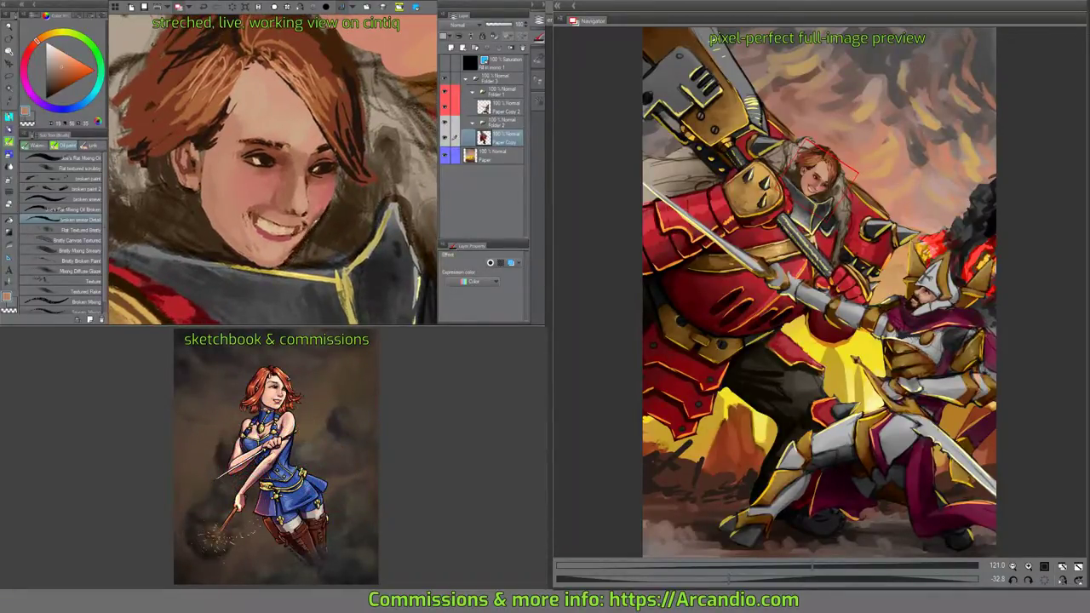
left_click(313, 232, "alt")
left_click(290, 230, "alt")
Blend the skin of the chin, lower jaw and mouth corner with the flat mixing oil broken brush.
left_click(77, 209)
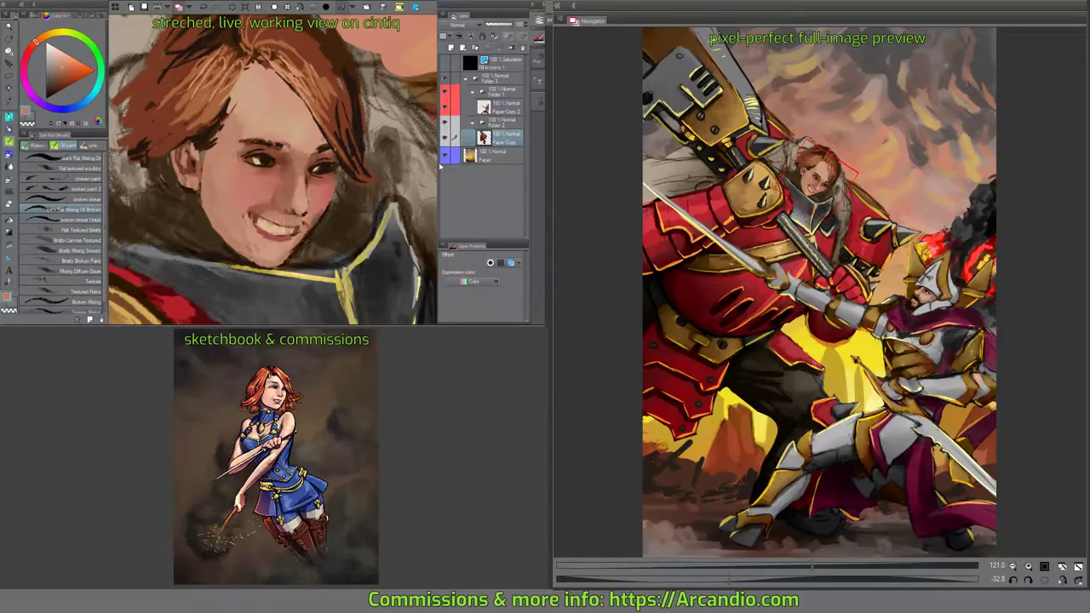
scroll(328, 247, "up", 3)
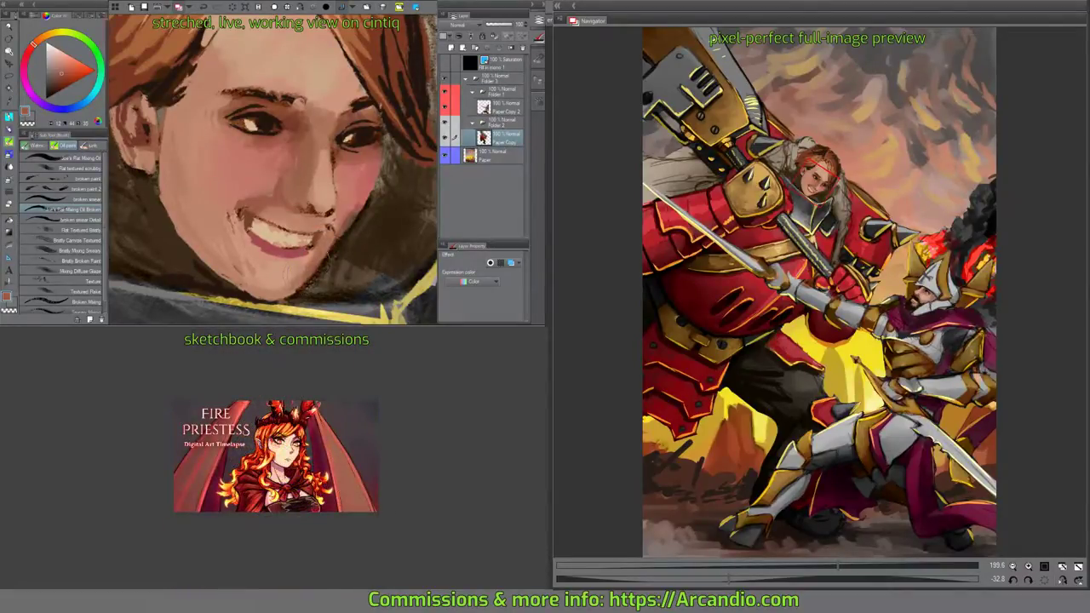
mouse_move(303, 269)
left_mouse_down()
mouse_move(332, 262)
mouse_move(283, 269)
mouse_move(305, 283)
mouse_move(253, 264)
left_mouse_up()
mouse_move(334, 244)
left_mouse_down()
mouse_move(309, 229)
mouse_move(334, 197)
left_mouse_up()
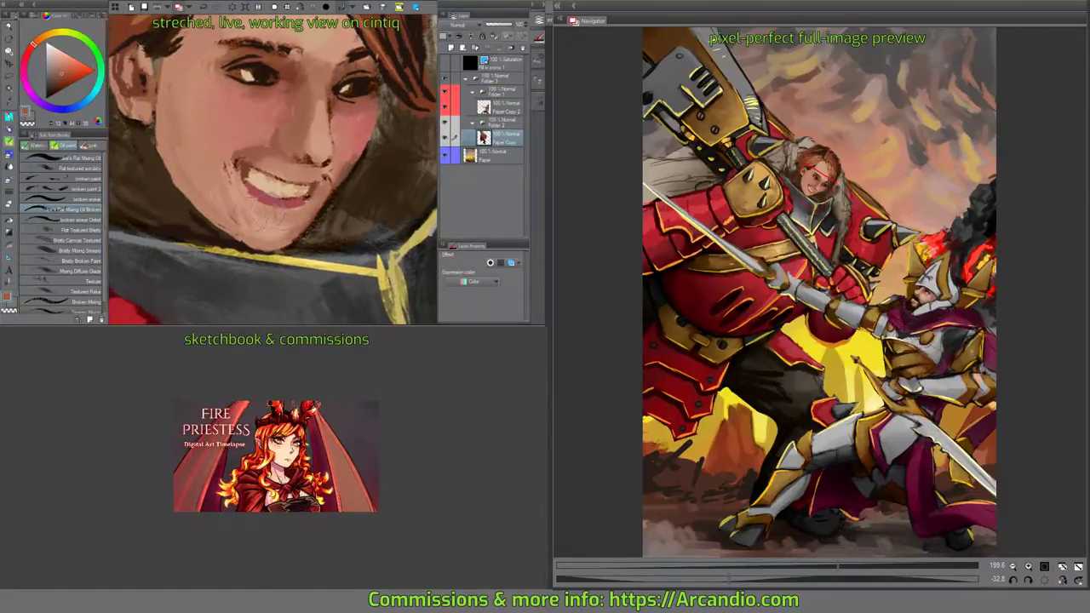
mouse_move(252, 218)
left_mouse_down()
mouse_move(236, 206)
mouse_move(225, 235)
left_mouse_up()
left_click_drag(243, 198, 233, 191)
left_click(255, 204, "alt")
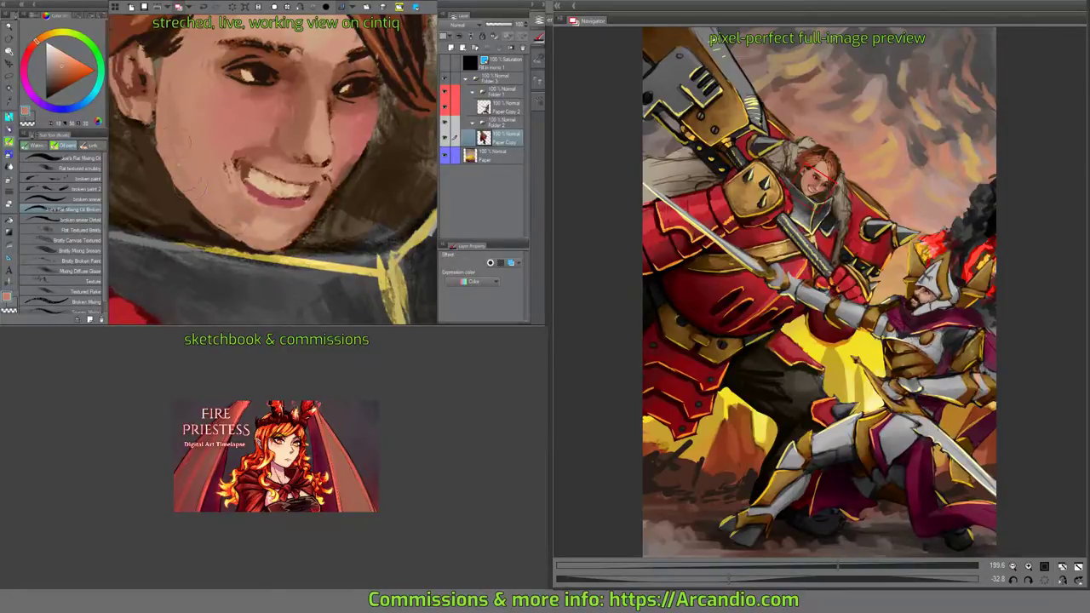
Smooth the warrior's near cheek from the jaw up to the nose and eye with sampled skin tones.
mouse_move(192, 160)
left_mouse_down()
mouse_move(201, 182)
mouse_move(271, 220)
left_mouse_up()
left_click_drag(211, 179, 256, 223)
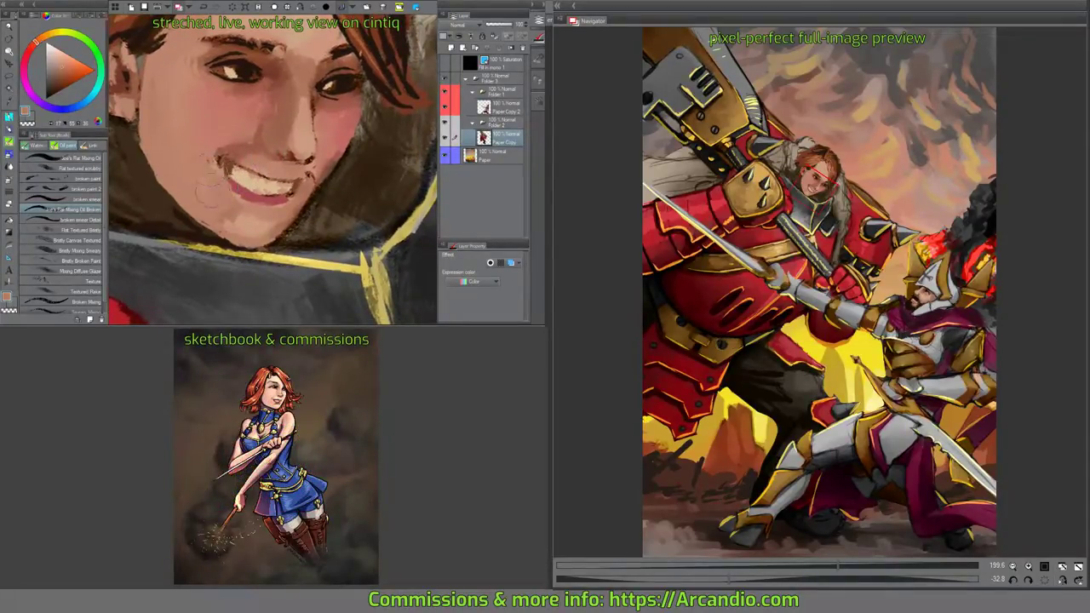
left_click_drag(255, 139, 245, 158)
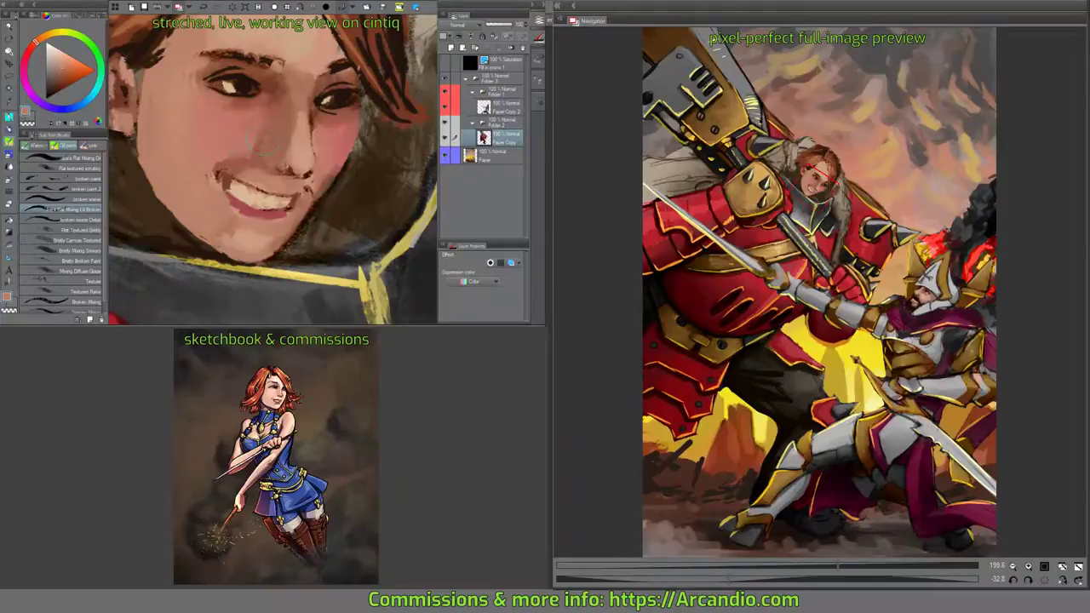
left_click(235, 125)
key("minus")
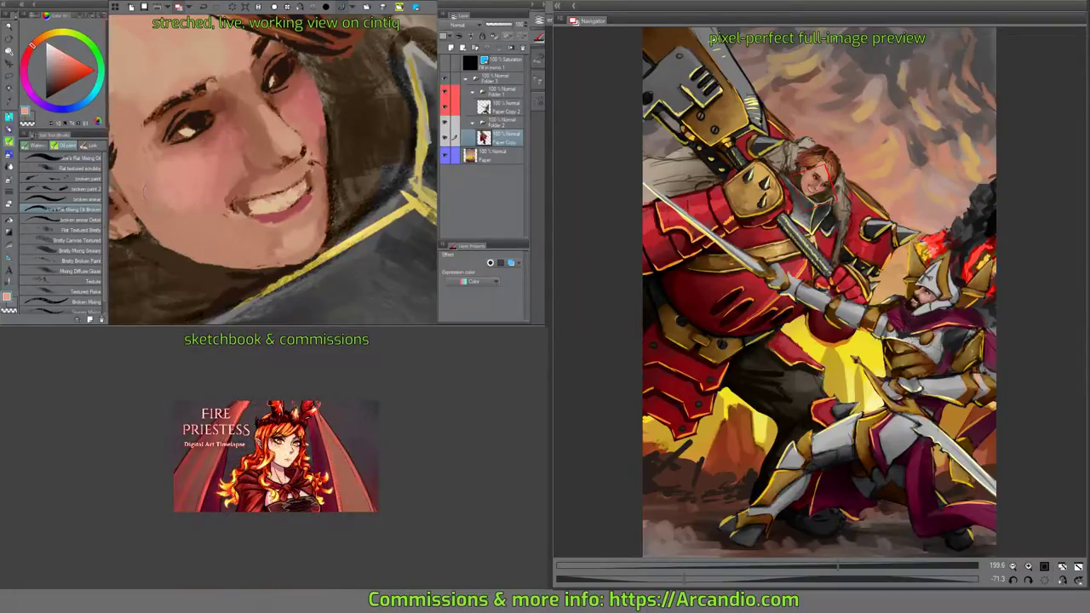
left_click_drag(240, 122, 268, 148)
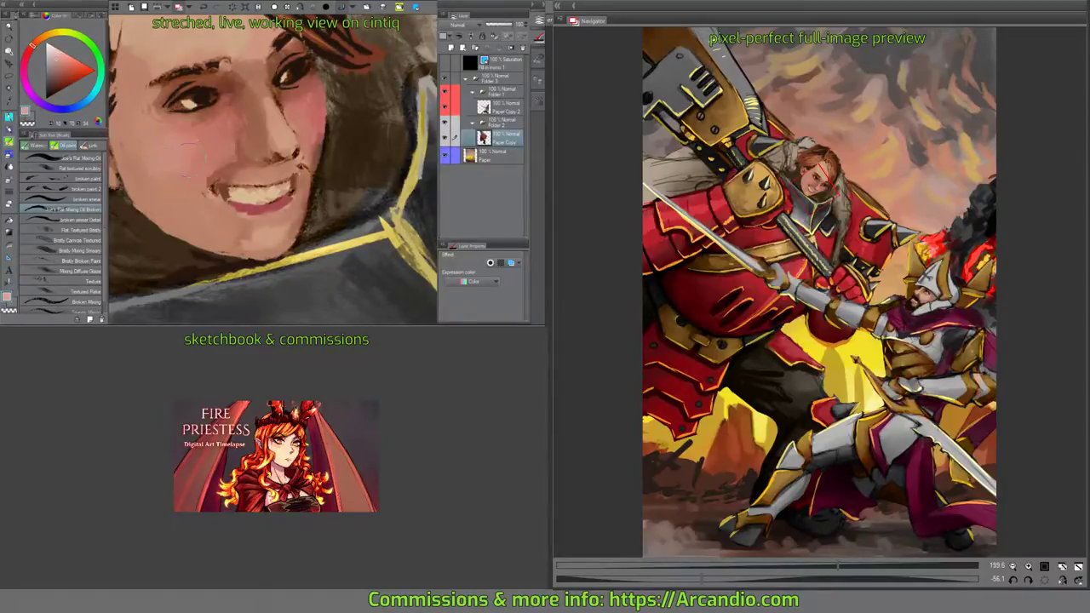
mouse_move(227, 106)
left_mouse_down()
mouse_move(320, 156)
mouse_move(328, 203)
left_mouse_up()
Soften the smile crease and shading around the near corner of the mouth with a reddish skin tone.
scroll(319, 156, "down", 5)
scroll(230, 157, "up", 3)
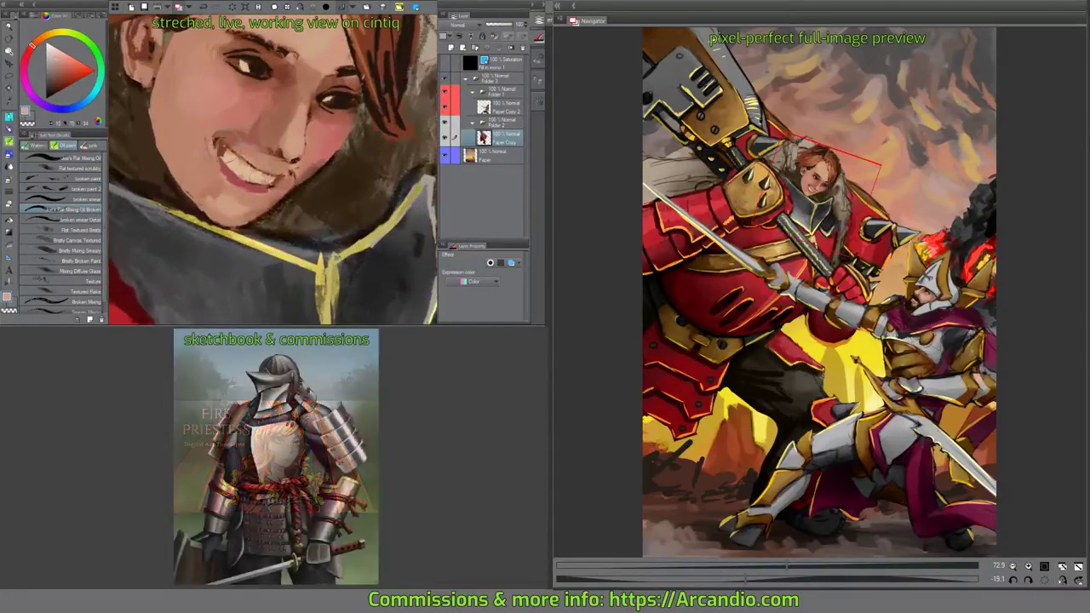
scroll(217, 141, "up", 5)
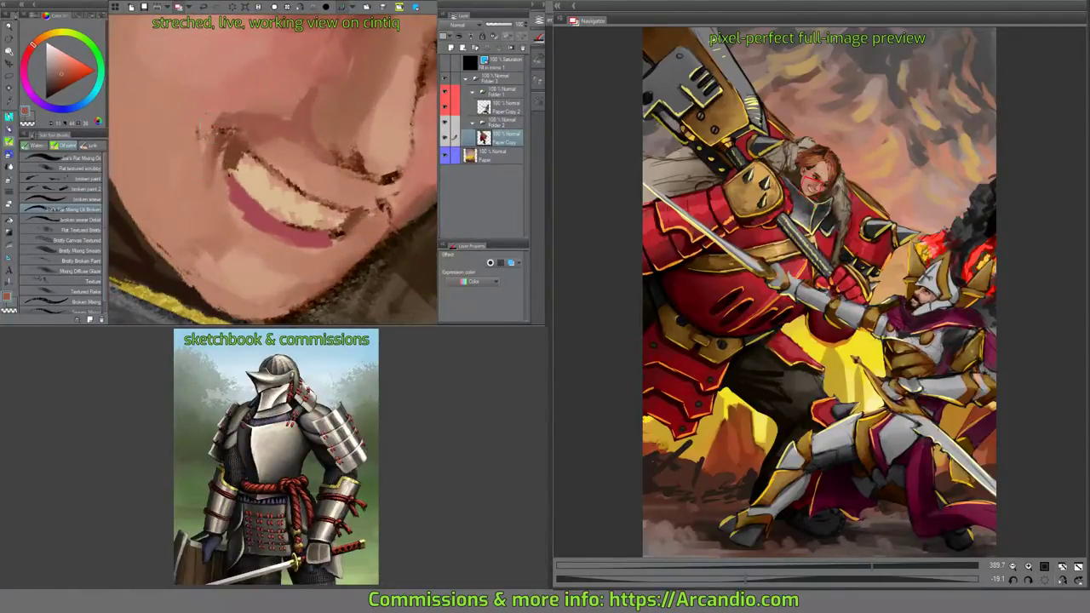
mouse_move(217, 134)
left_mouse_down()
mouse_move(205, 196)
mouse_move(213, 218)
left_mouse_up()
left_click_drag(226, 133, 204, 117)
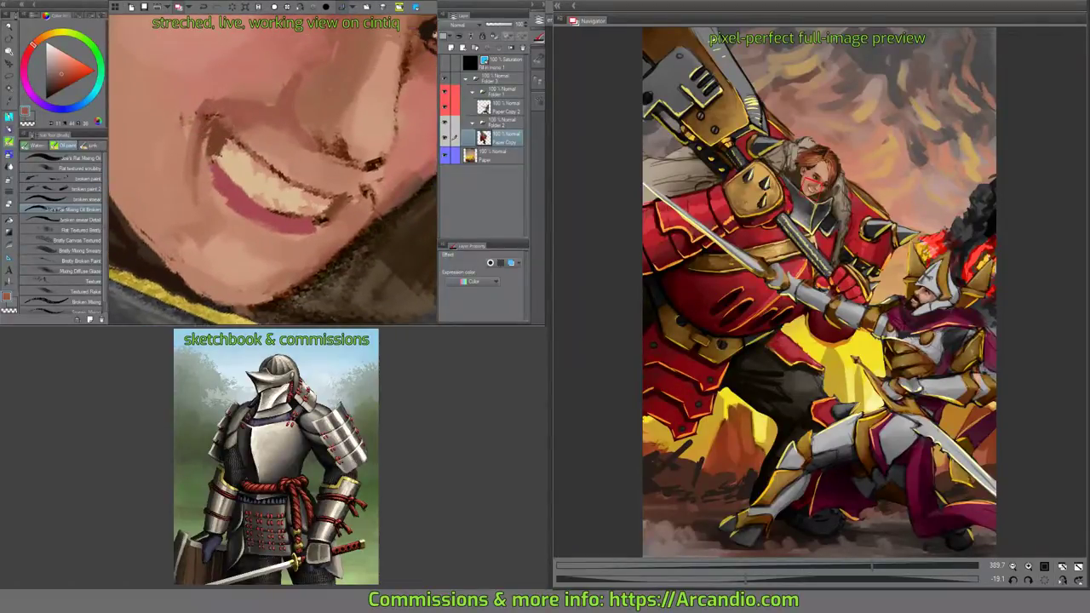
left_click_drag(326, 115, 318, 173)
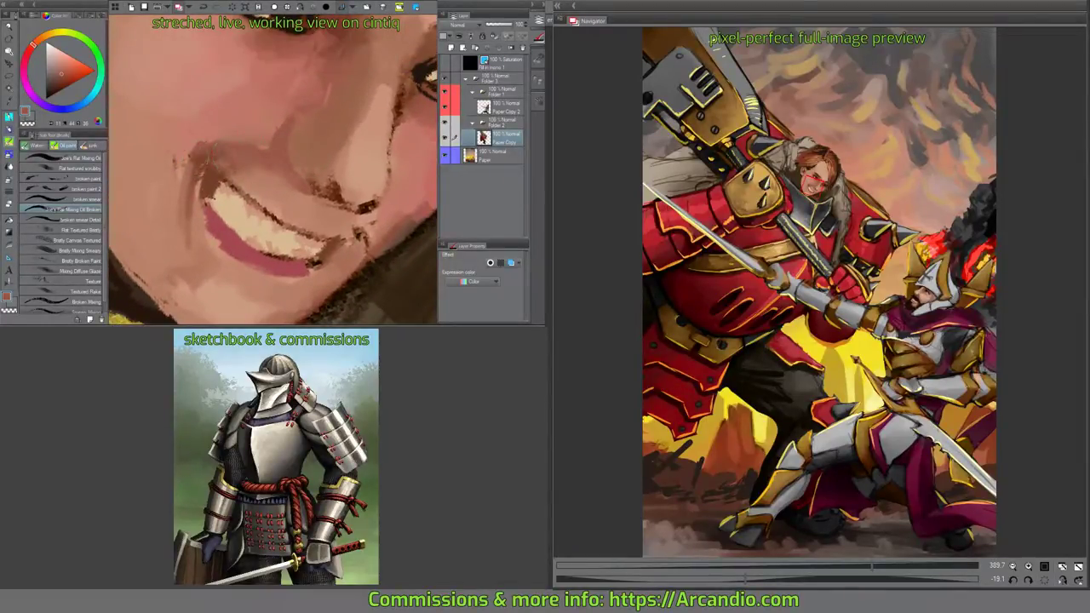
Blend the cheek above the smile crease and paint out the dark marks between nose and far mouth corner with sampled skin colors.
left_click(183, 135, "alt")
left_click_drag(255, 142, 271, 162)
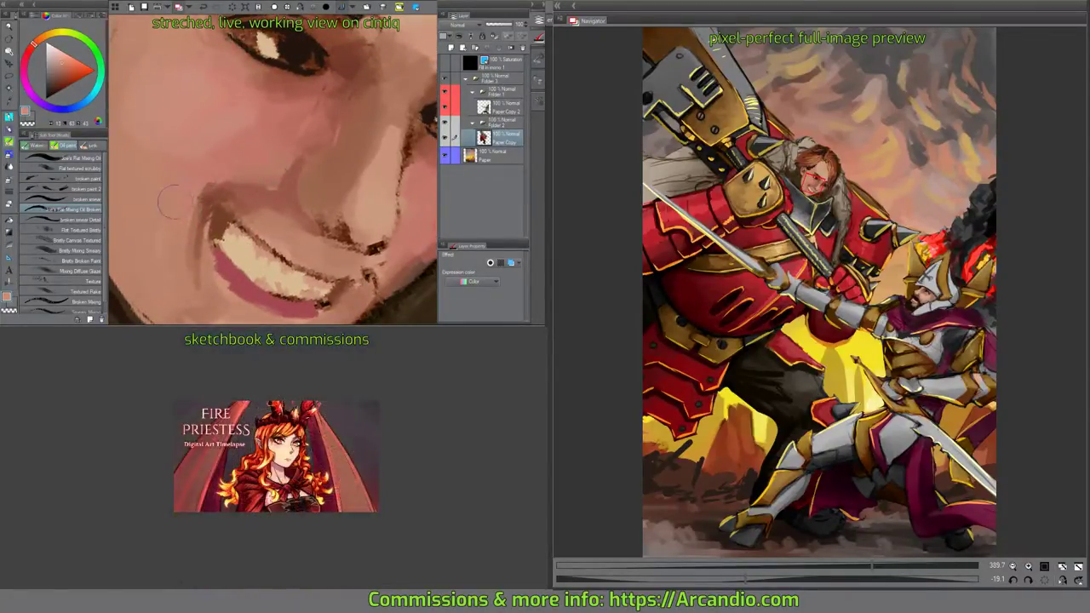
left_click_drag(324, 199, 303, 137)
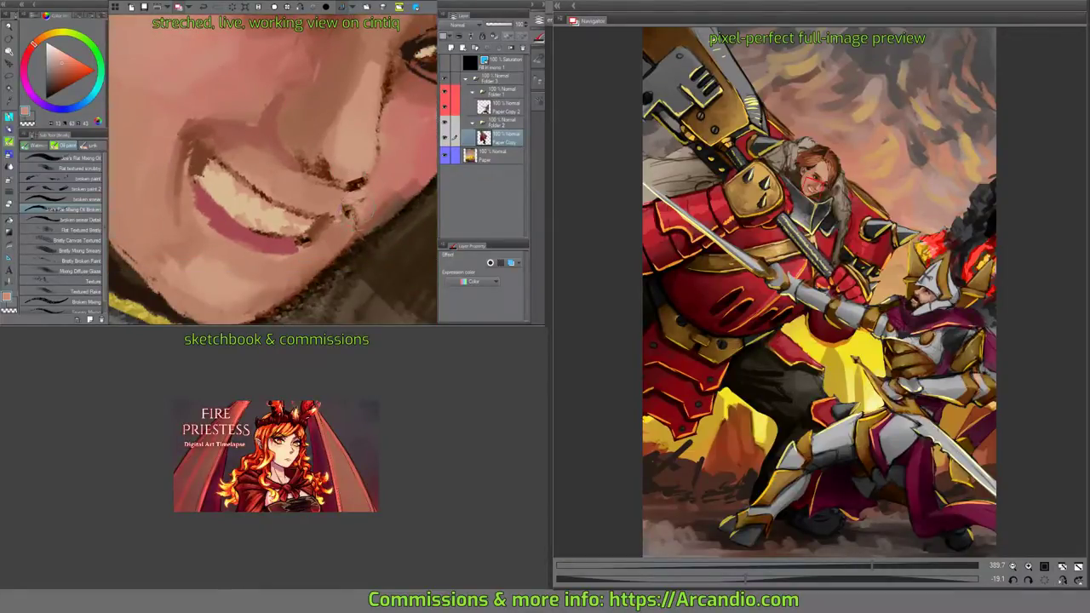
left_click(334, 219, "alt")
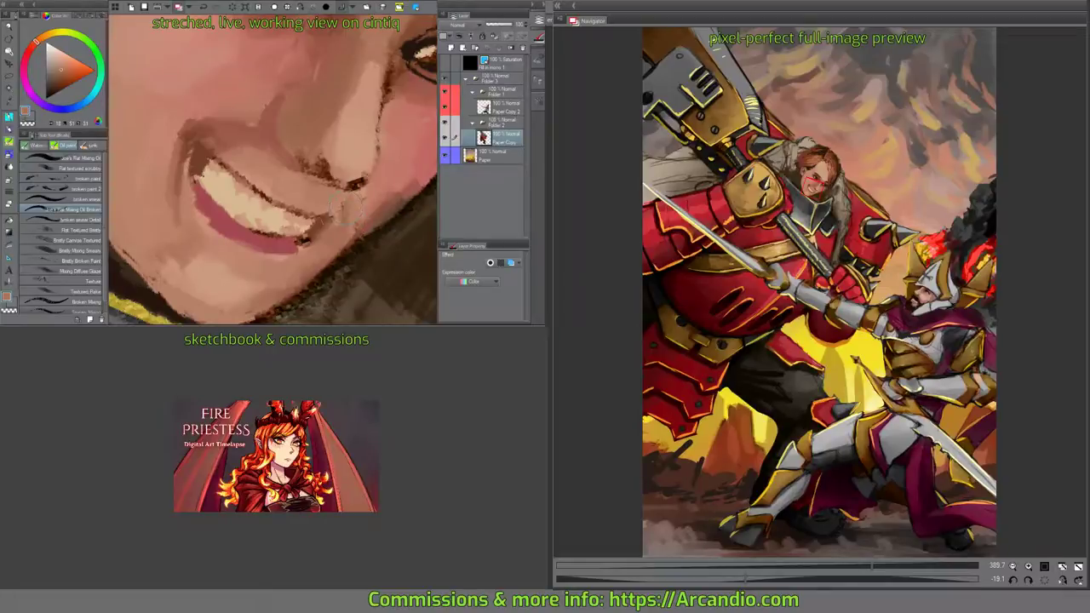
left_click_drag(353, 201, 327, 198)
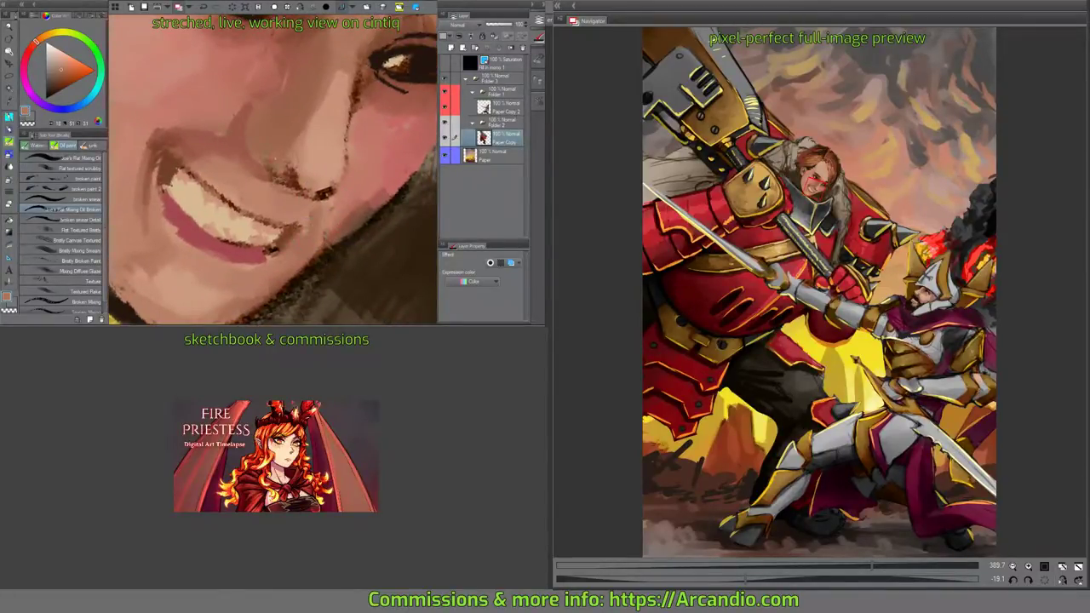
Reshape the inner end of the near eyebrow and the skin between the brows with sampled tones and the fine broken brush.
scroll(273, 170, "down", 5)
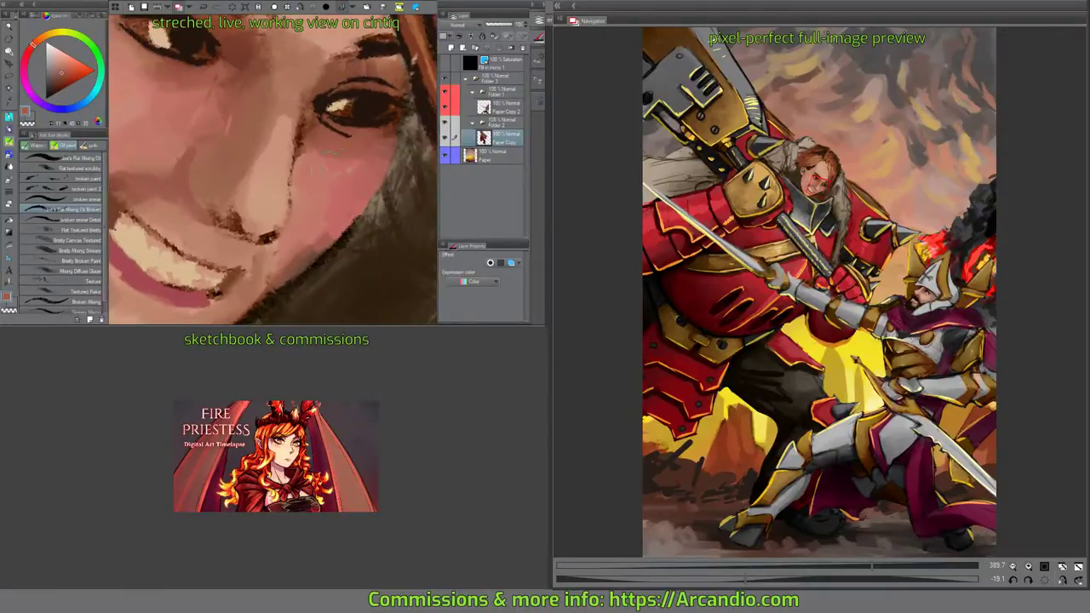
scroll(296, 129, "up", 3)
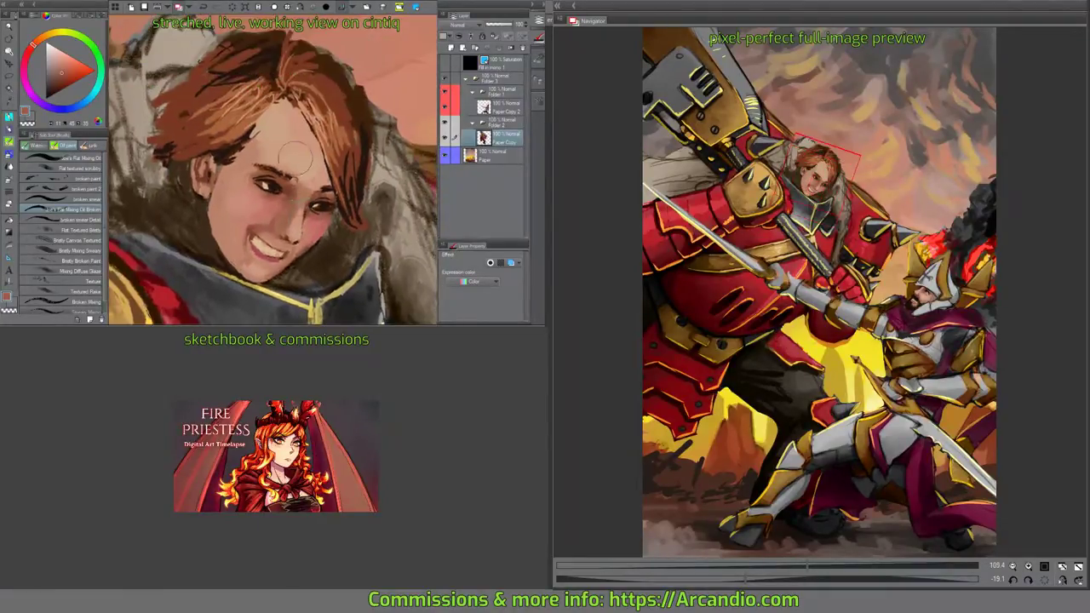
left_click(303, 196, "alt")
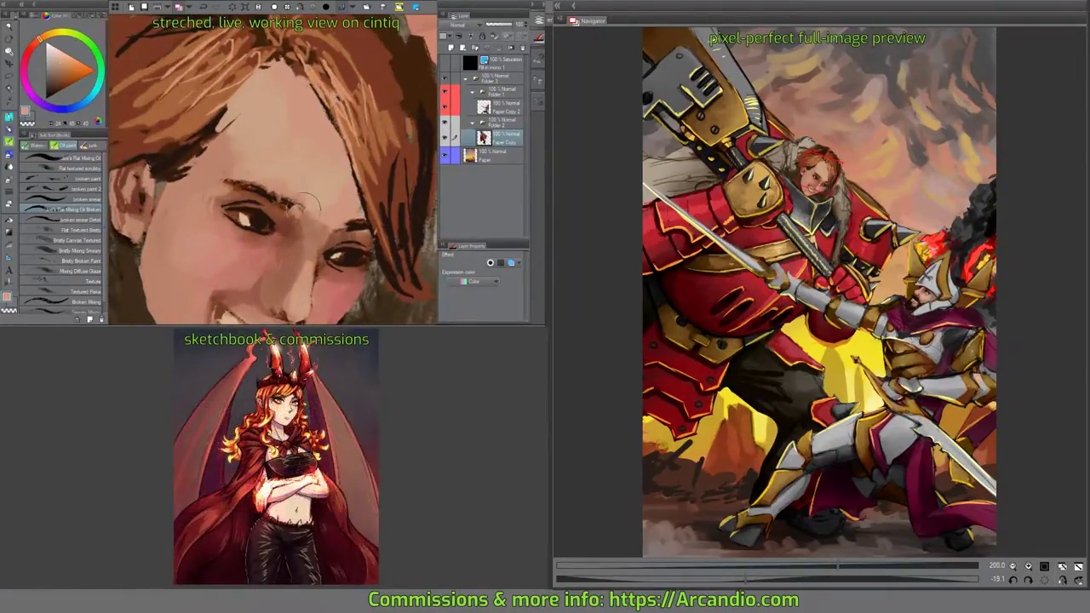
left_click(289, 201, "alt")
left_click(78, 219)
mouse_move(278, 213)
left_mouse_down()
mouse_move(298, 199)
mouse_move(240, 191)
left_mouse_up()
left_click_drag(351, 233, 295, 110)
Refine both eyebrows and the skin around them with sampled forehead and brow colors.
left_click(247, 124, "alt")
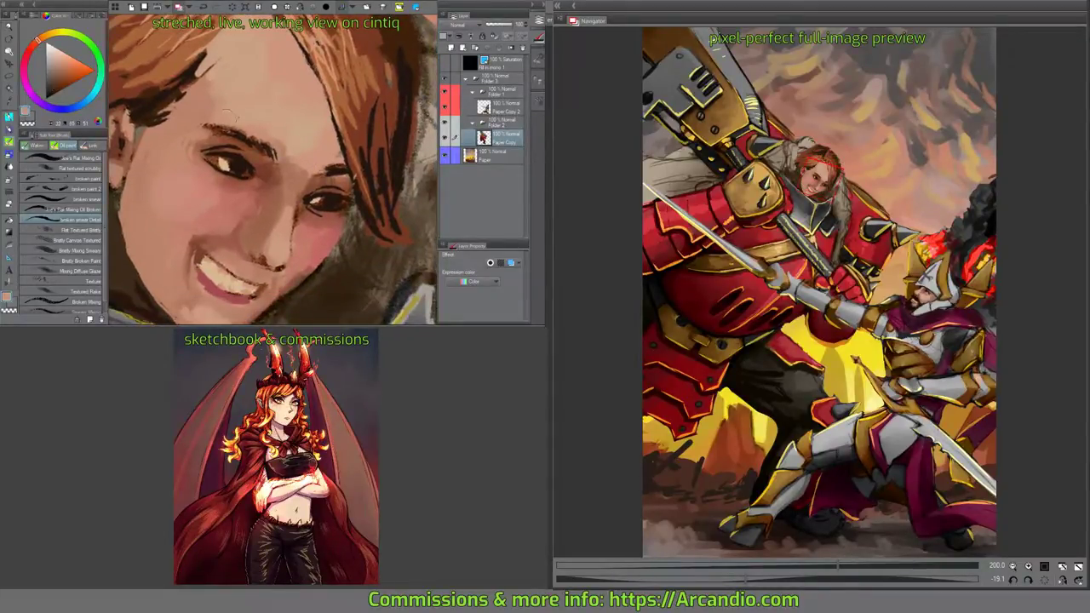
mouse_move(224, 141)
left_mouse_down()
mouse_move(245, 128)
mouse_move(266, 144)
mouse_move(198, 129)
mouse_move(240, 147)
left_mouse_up()
left_click(215, 129, "alt")
left_click_drag(341, 162, 347, 182)
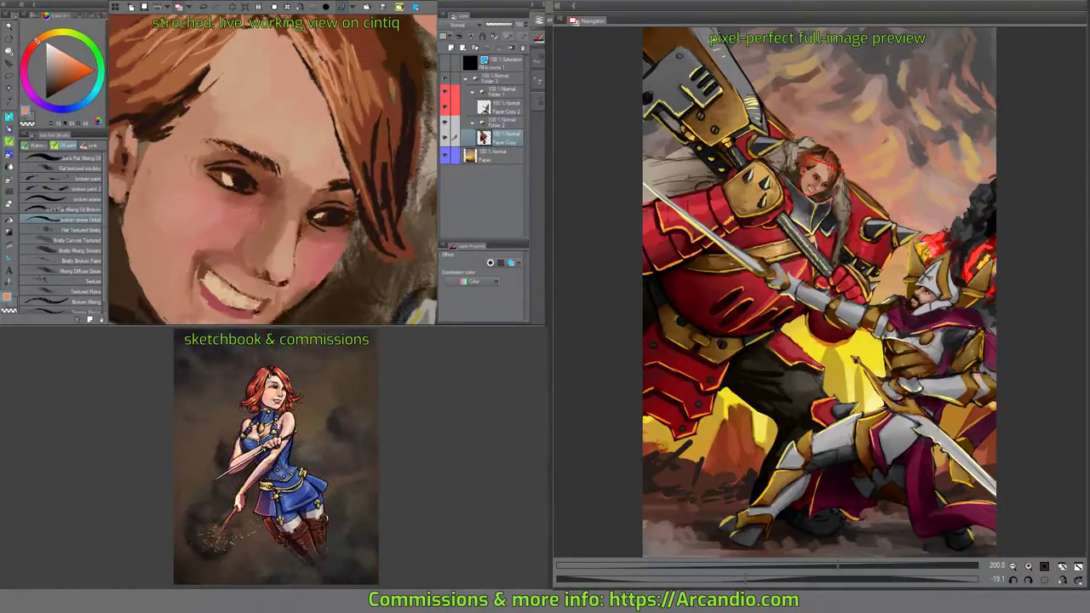
left_click_drag(275, 113, 228, 142)
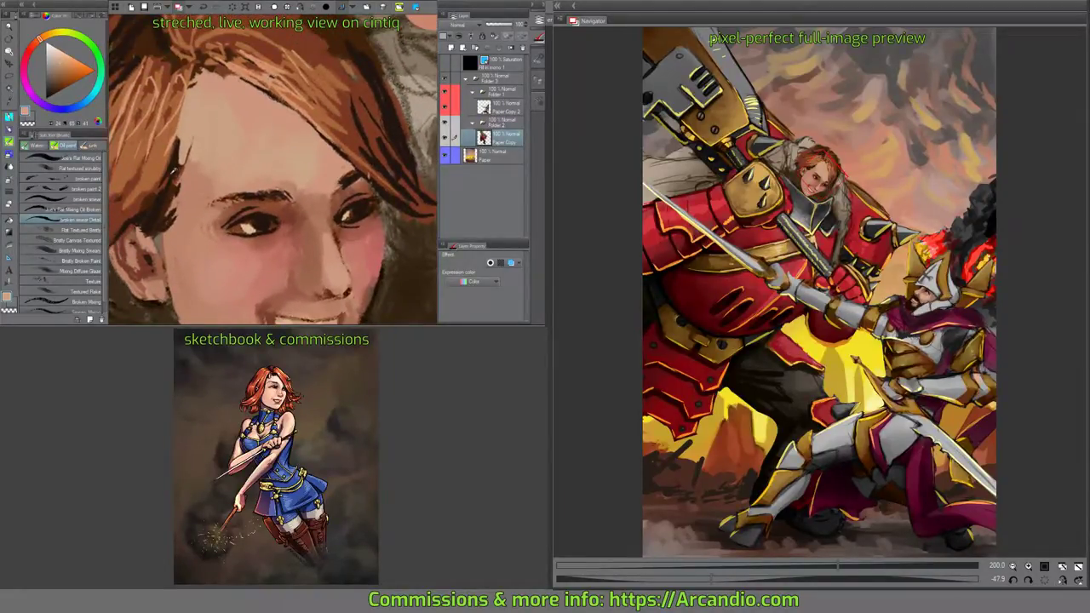
Extend the dark hairline edge along the temple and trim it with sampled hair and skin colors.
left_click(174, 167, "alt")
left_click_drag(185, 107, 178, 145)
left_click(183, 115, "alt")
left_click_drag(182, 119, 179, 135)
left_click_drag(195, 87, 182, 134)
left_click(202, 111, "alt")
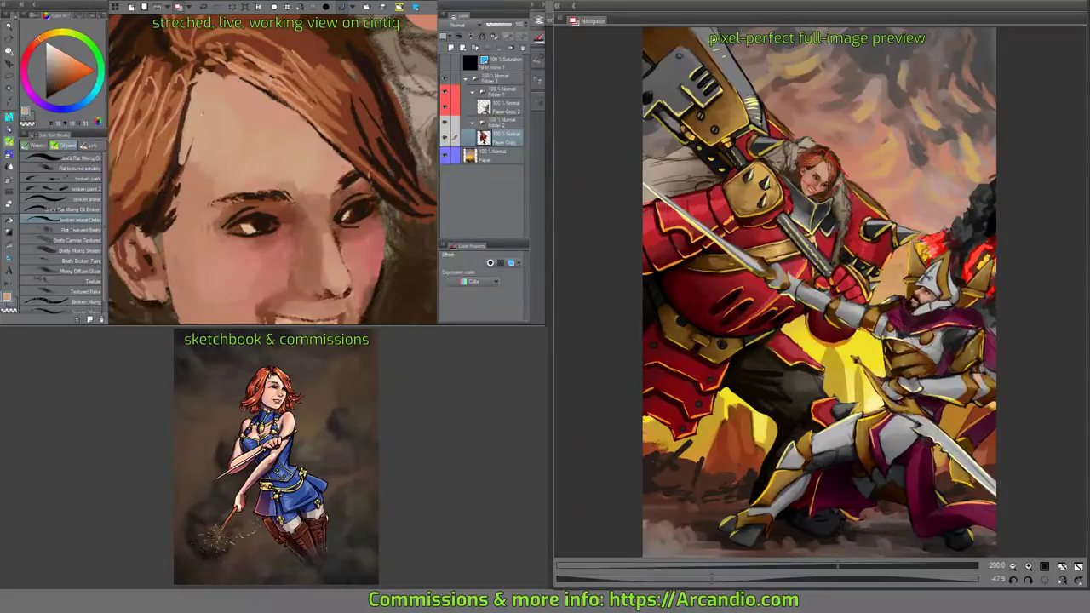
Blend the temple skin into the hairline down to the ear with the flat mixing oil broken brush.
left_click_drag(74, 209, 83, 194)
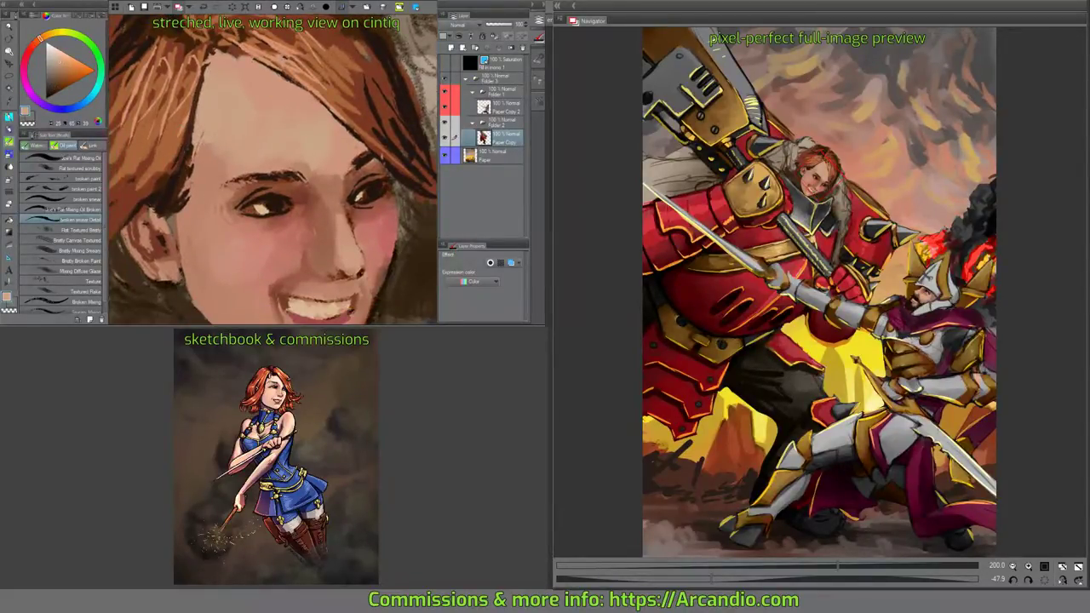
left_click(77, 210)
left_click_drag(214, 119, 201, 166)
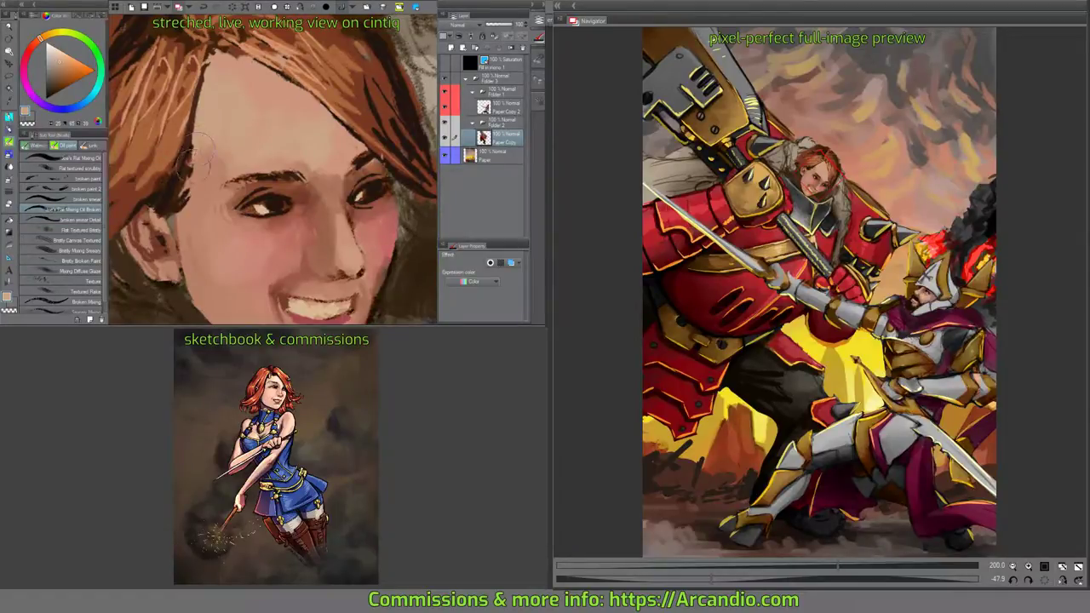
left_click(201, 145, "alt")
mouse_move(205, 124)
left_mouse_down()
mouse_move(180, 202)
mouse_move(170, 174)
mouse_move(158, 187)
mouse_move(185, 157)
mouse_move(160, 179)
left_mouse_up()
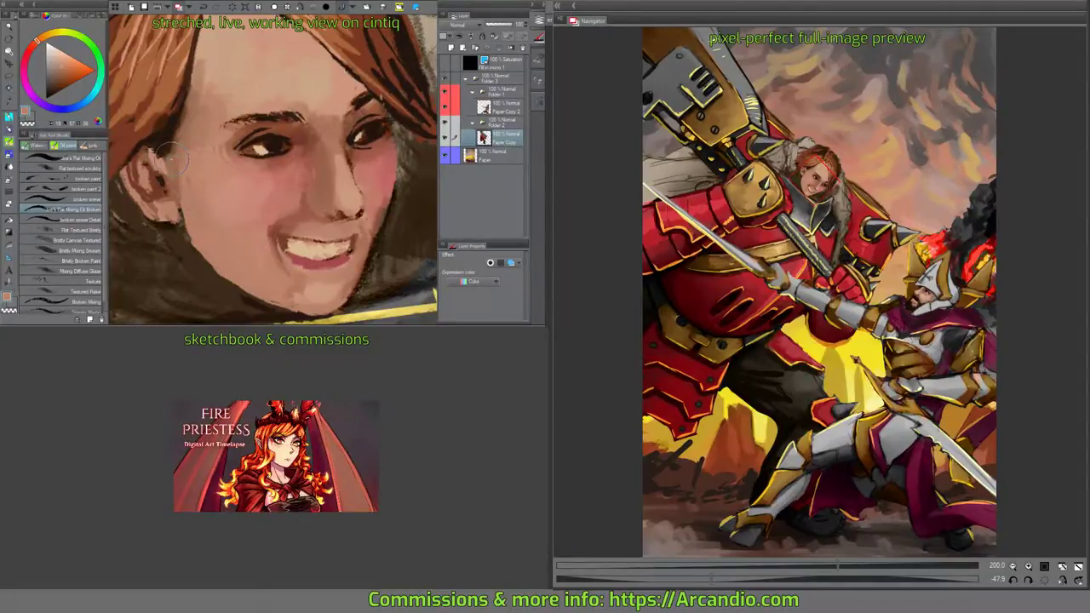
Paint the outer edge of the far cheek in a saturated pink with the larger broken brush, rounding its contour.
left_click_drag(170, 159, 326, 180)
scroll(273, 171, "up", 2)
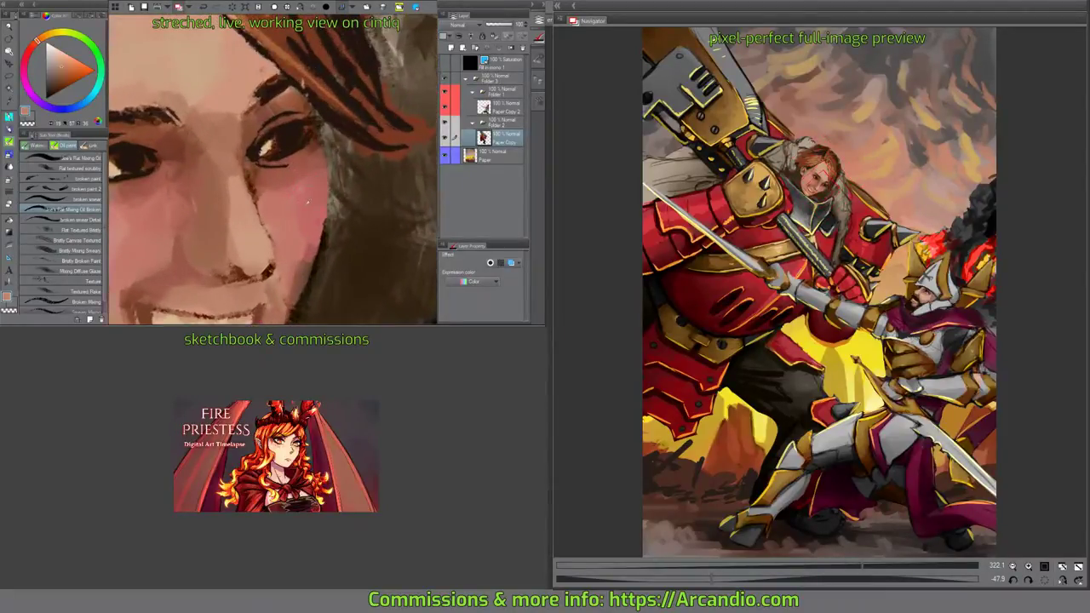
left_click(76, 199)
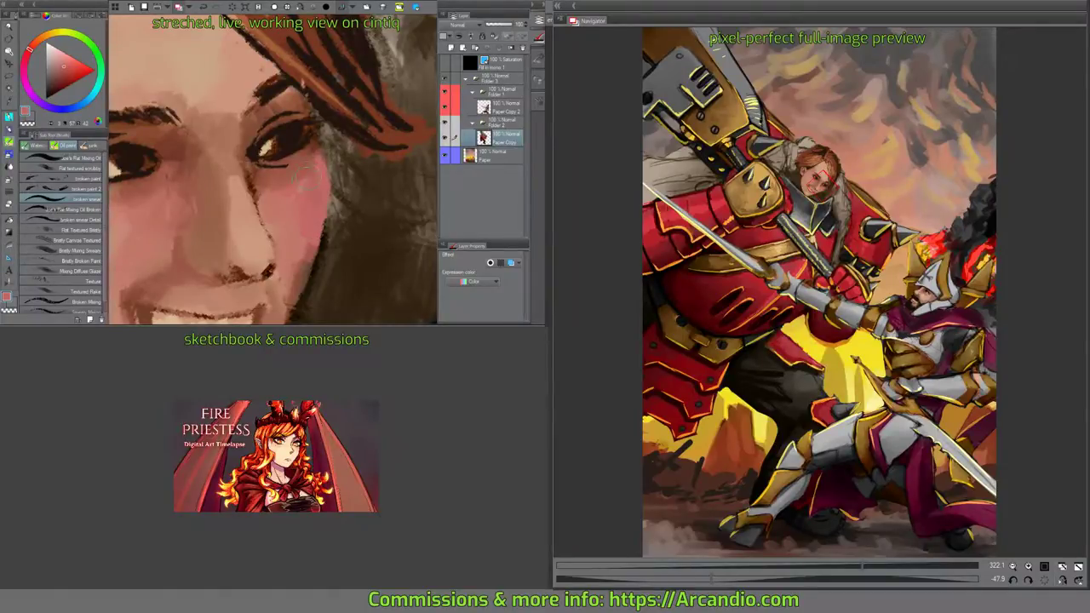
mouse_move(322, 149)
left_mouse_down()
mouse_move(307, 200)
mouse_move(330, 208)
mouse_move(324, 232)
mouse_move(333, 177)
mouse_move(336, 203)
left_mouse_up()
left_click_drag(330, 160, 332, 226)
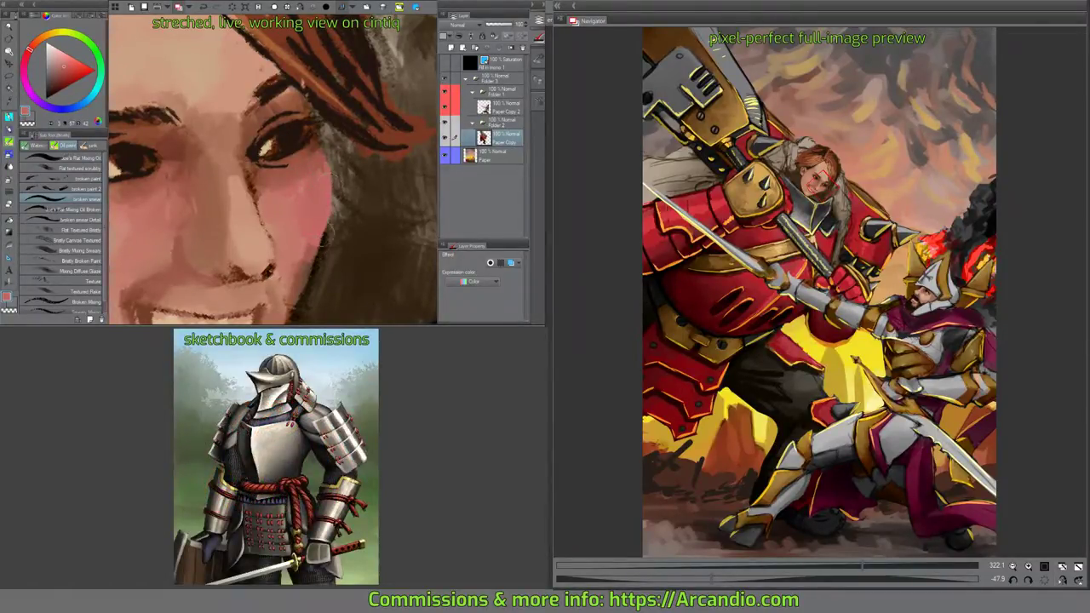
scroll(314, 224, "down", 3)
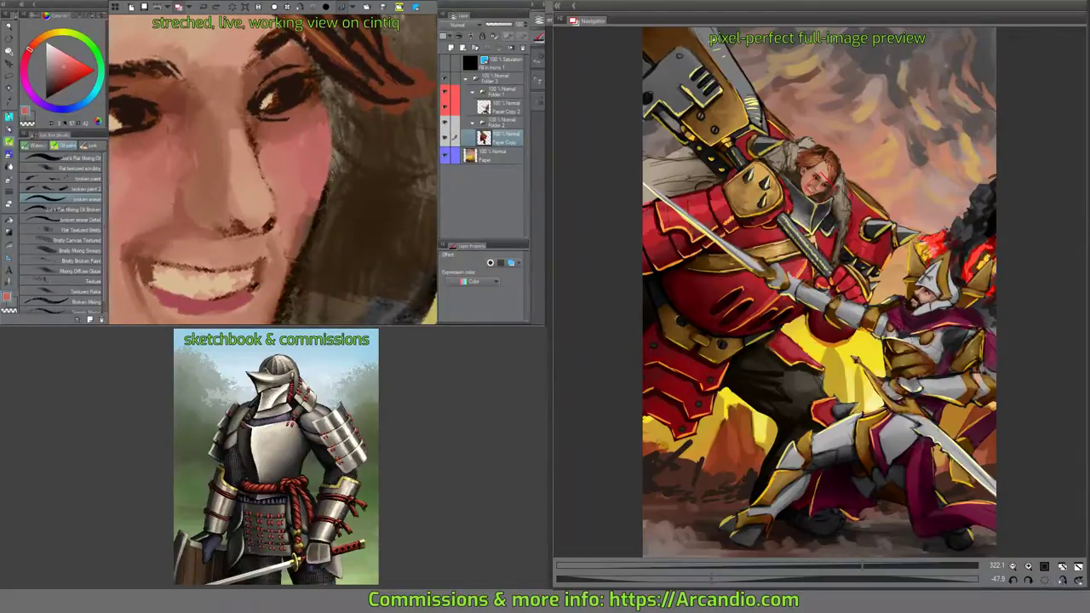
Smooth the far cheek contour down toward the mouth and jaw with a sampled skin color.
left_click(306, 223, "alt")
left_click_drag(298, 213, 285, 290)
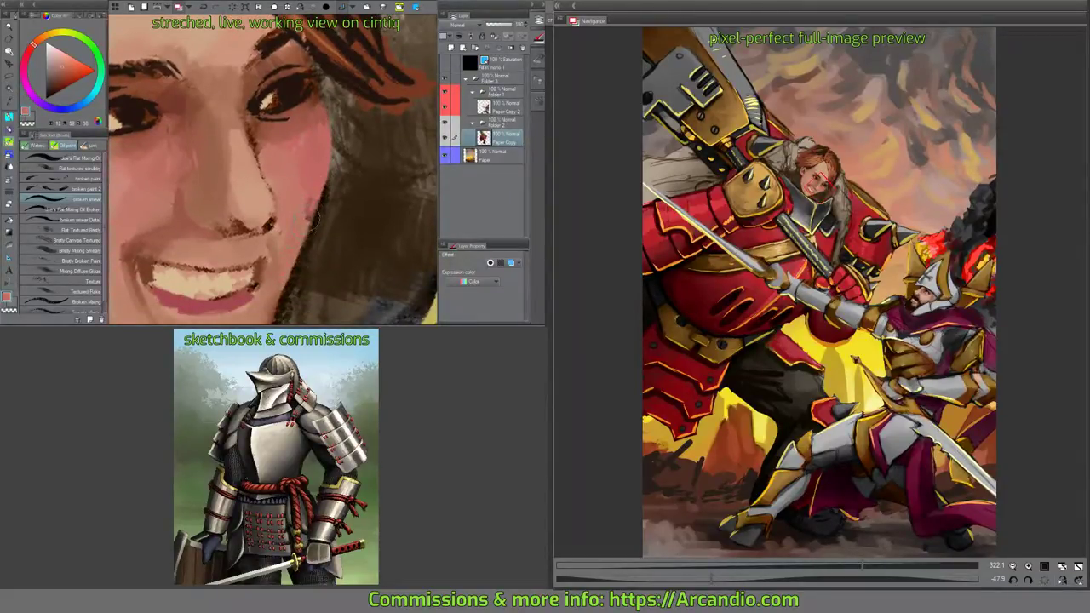
scroll(314, 223, "down", 4)
scroll(323, 205, "up", 2)
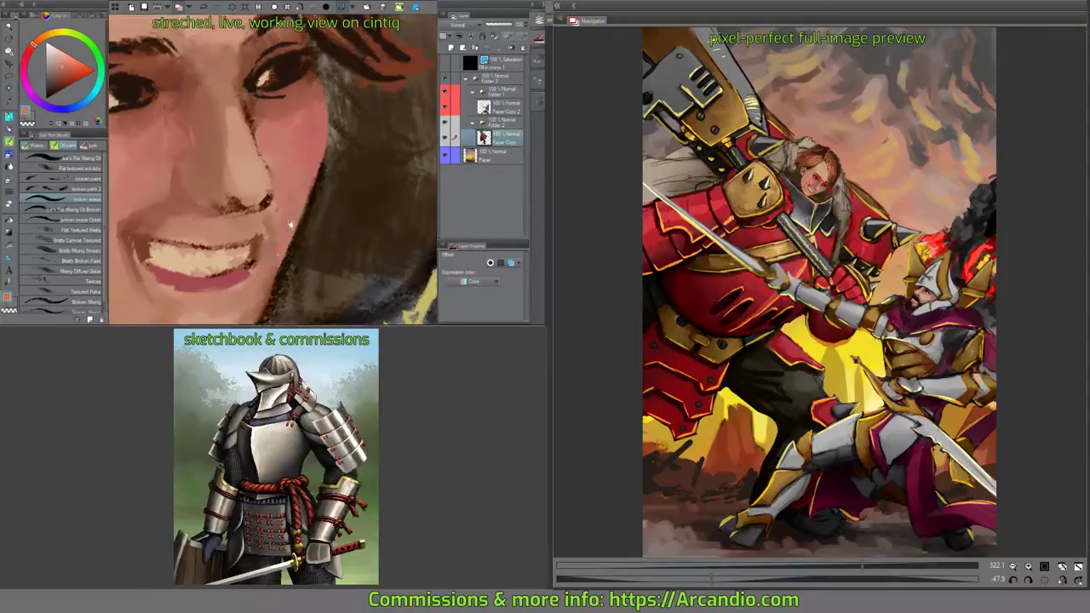
scroll(339, 177, "up", 1)
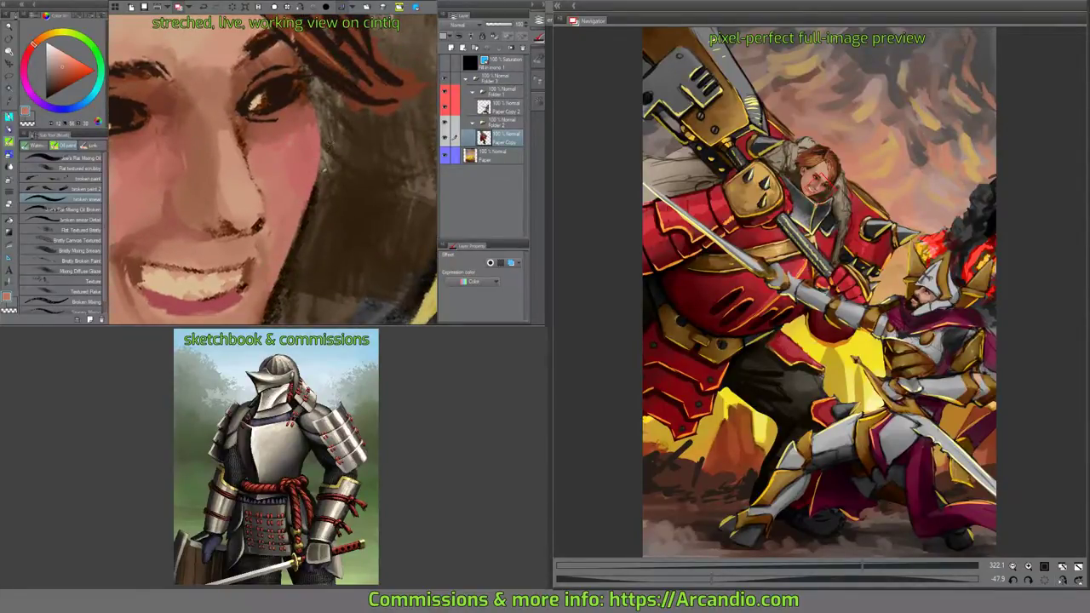
Paint sampled dark brown along the outside of the far cheek to sharpen its edge against the fur collar.
left_click(325, 169, "alt")
left_click_drag(329, 209, 324, 112)
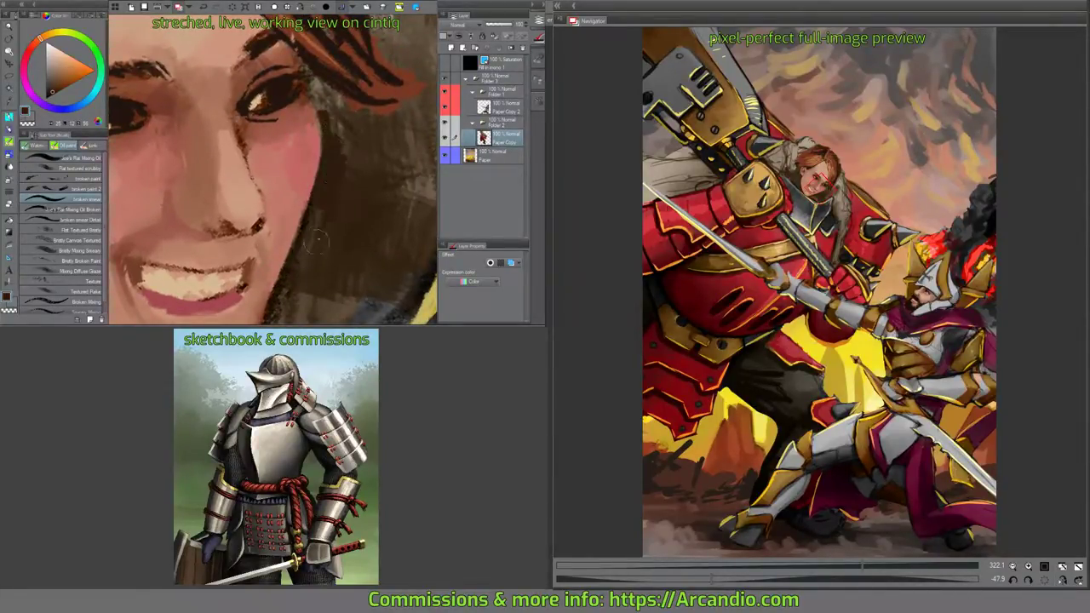
left_click_drag(315, 236, 303, 252)
scroll(351, 160, "up", 1)
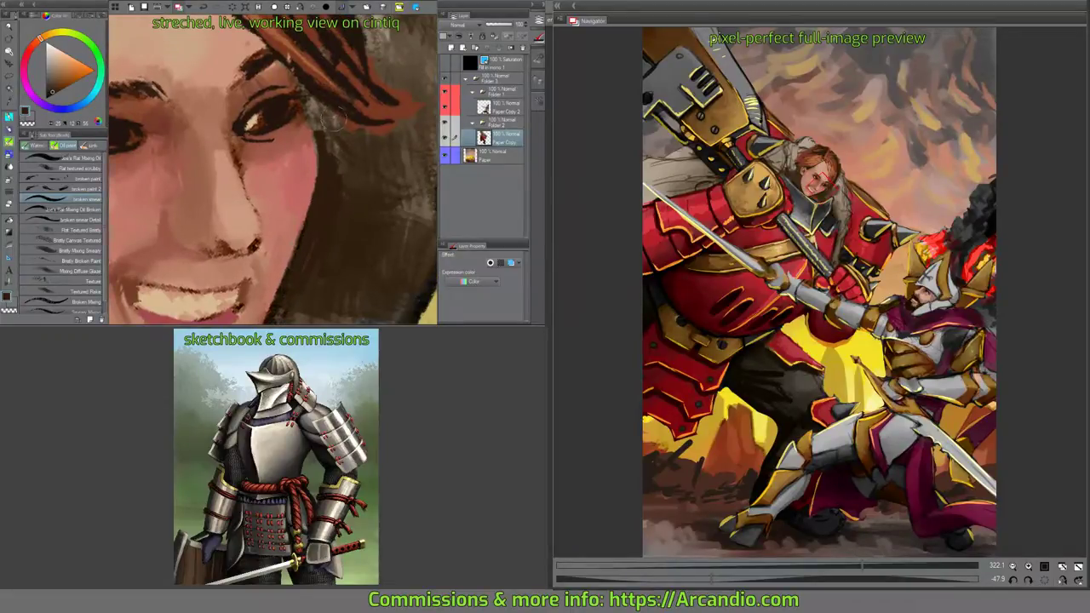
Touch up the near cheek and jaw contour down to the chin with a sampled skin color.
scroll(332, 166, "down", 5)
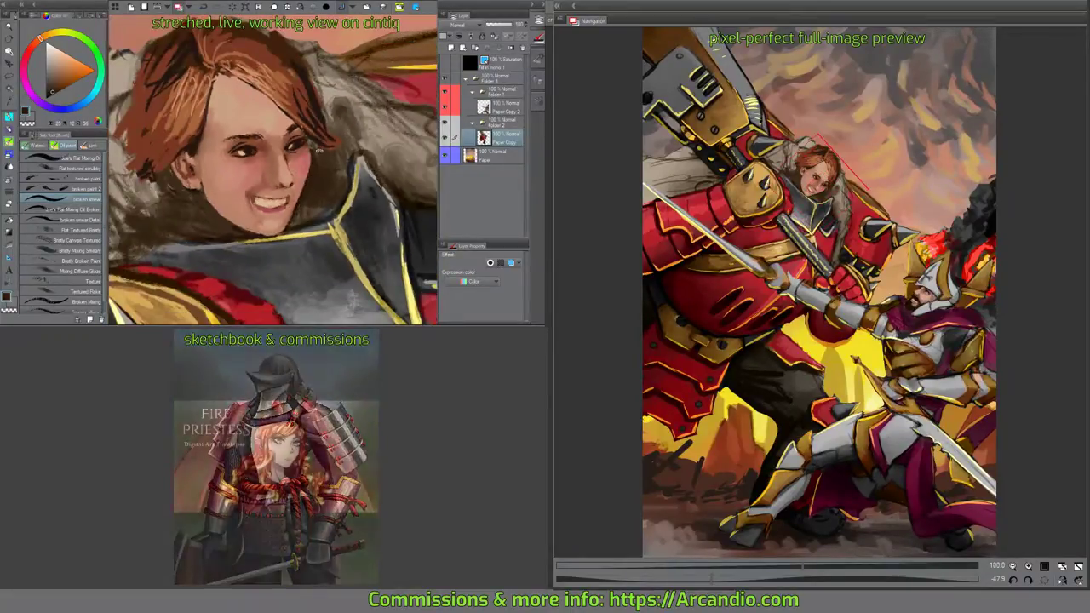
left_click_drag(310, 174, 203, 133)
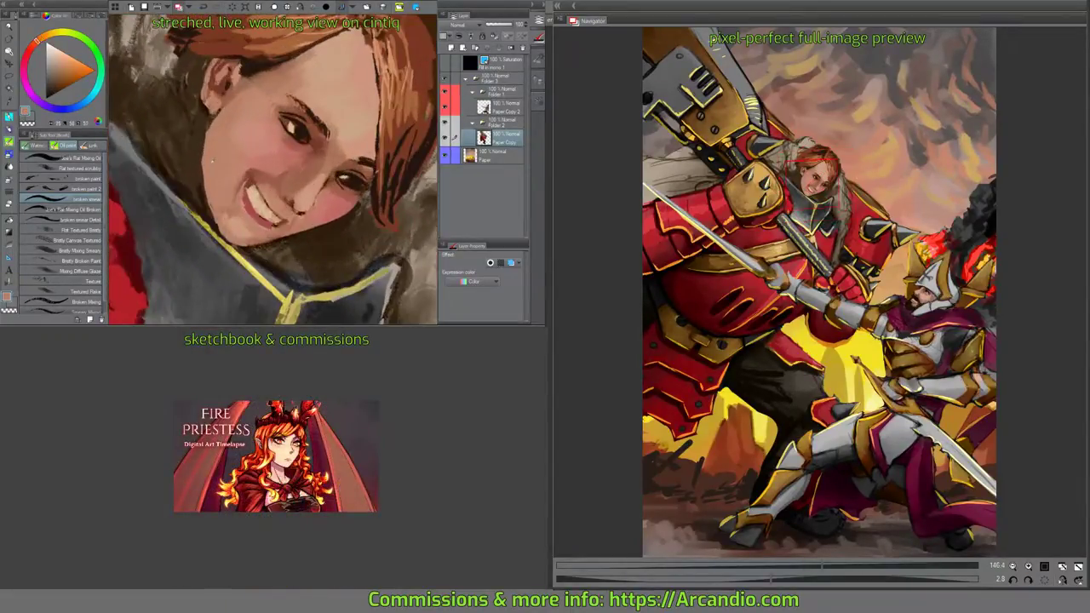
scroll(177, 127, "up", 4)
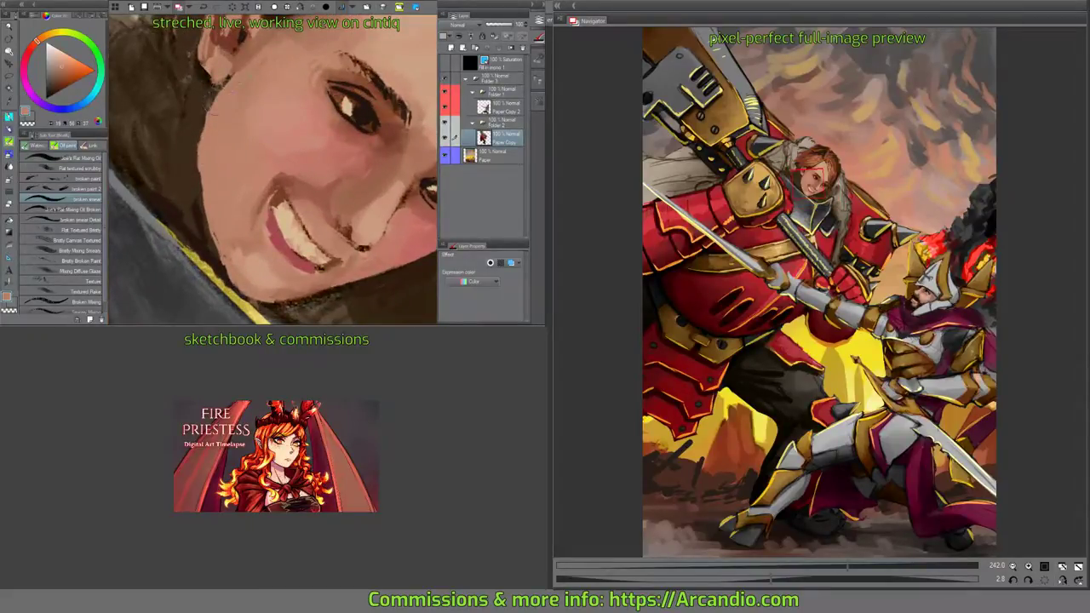
scroll(238, 169, "down", 1)
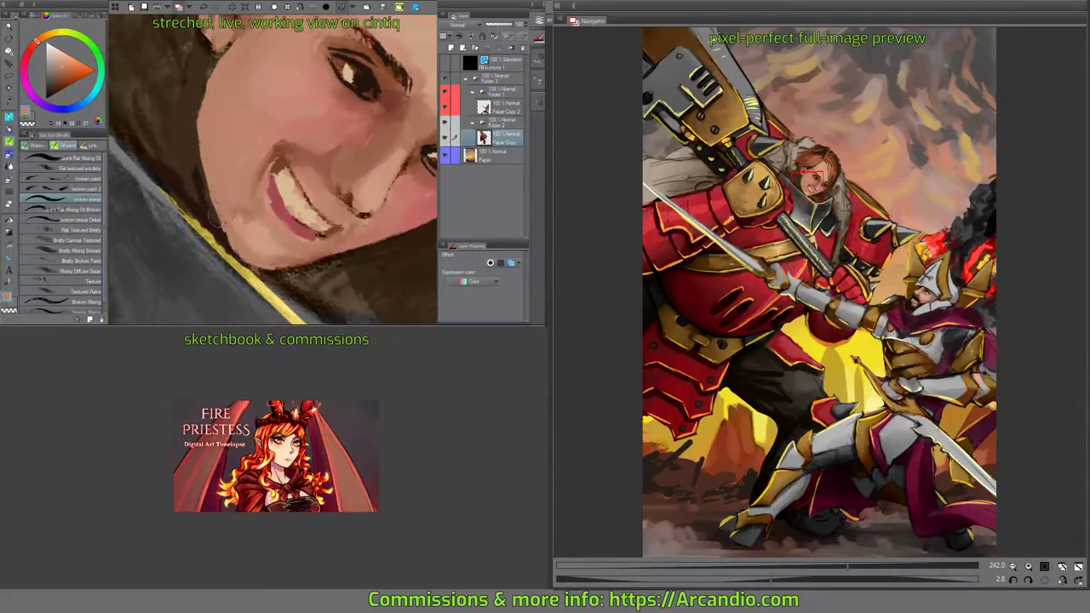
scroll(272, 170, "down", 5)
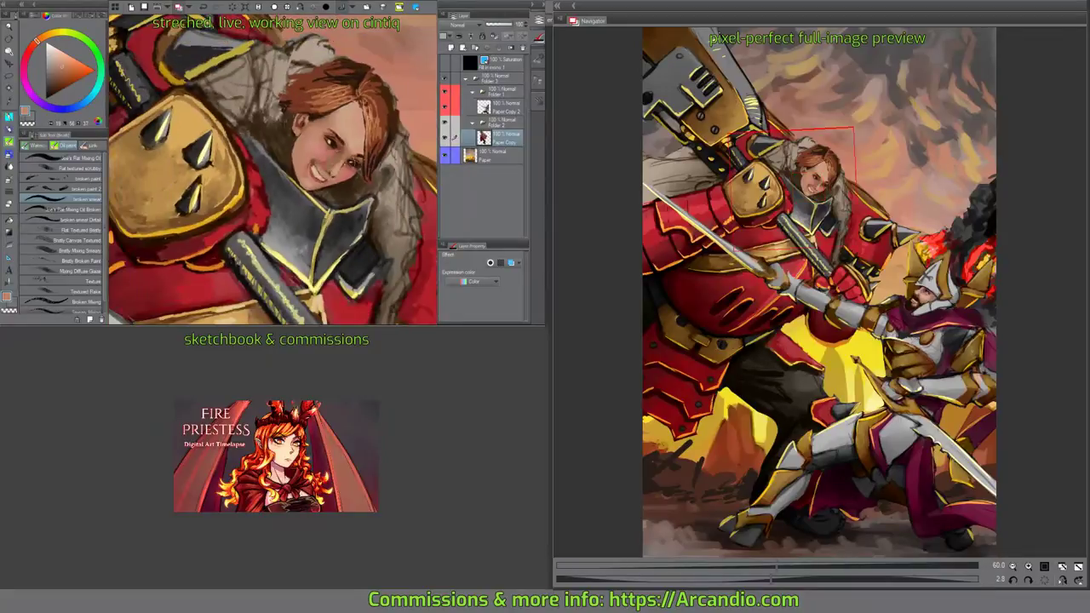
Paint pale yellow highlights on the large spikes of the red far pauldron with the broken smear Detail brush.
key("minus")
key("minus")
key("minus")
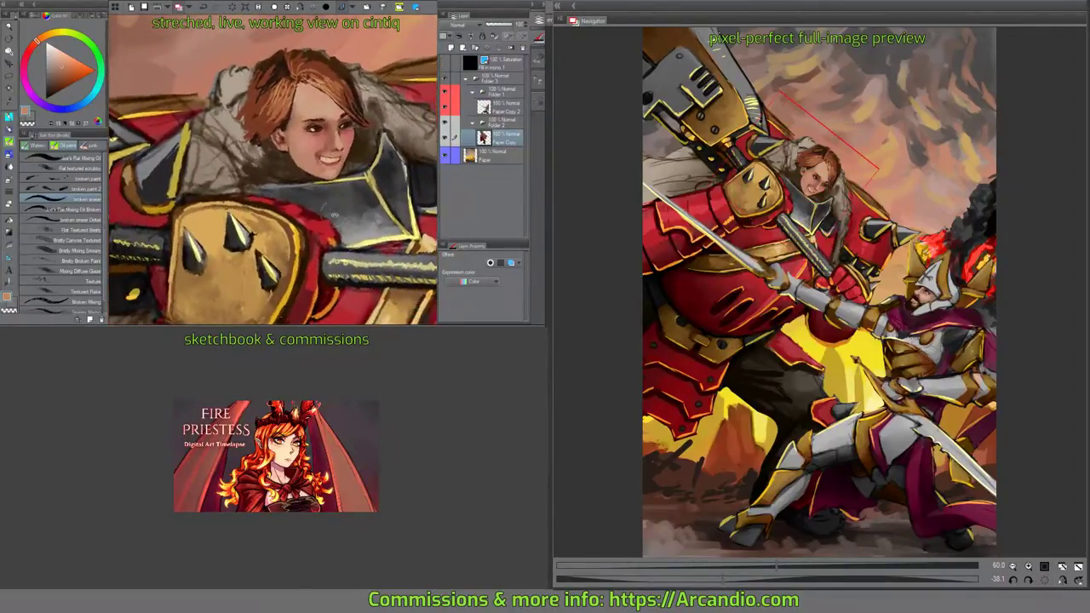
left_click_drag(298, 213, 339, 199)
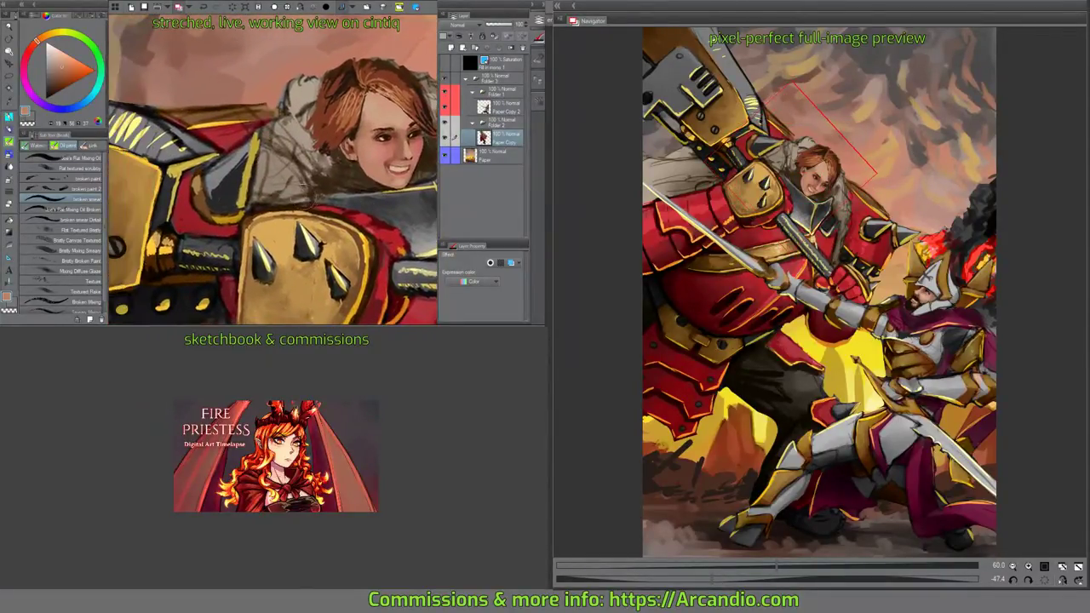
key("x")
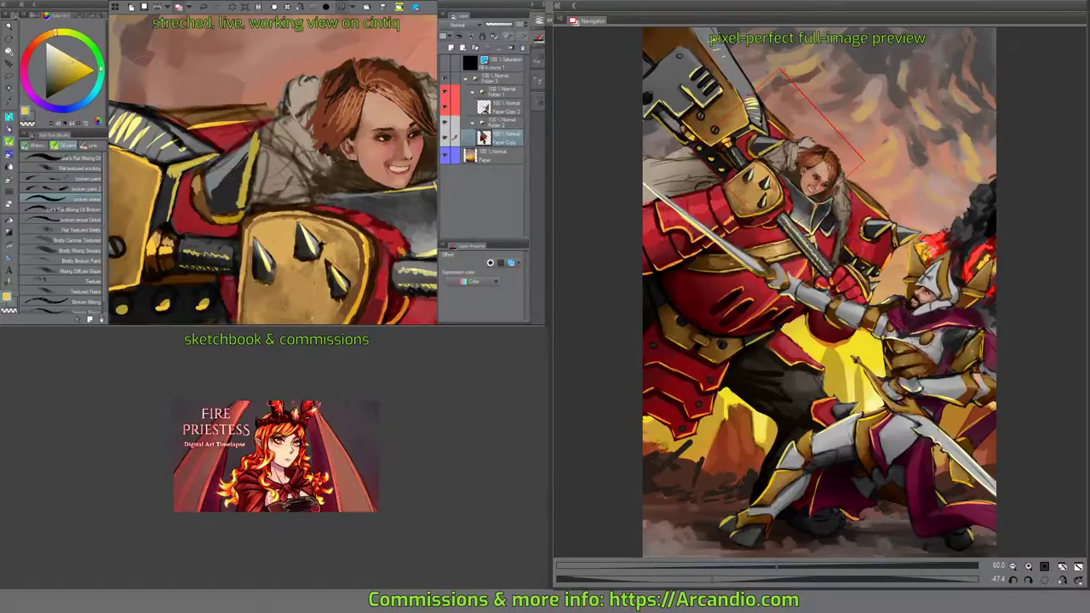
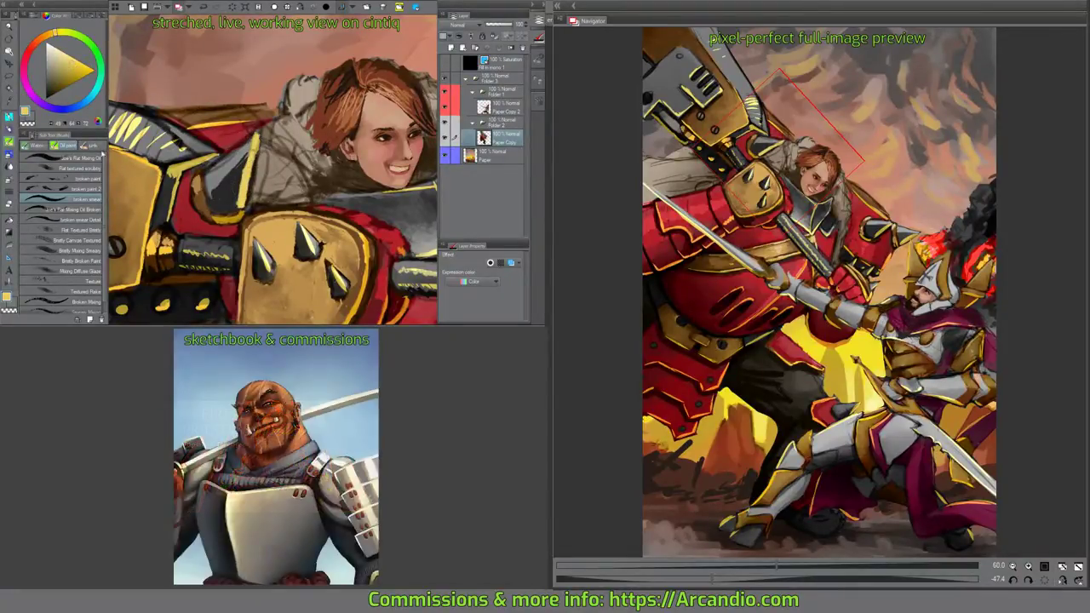
left_click(88, 212)
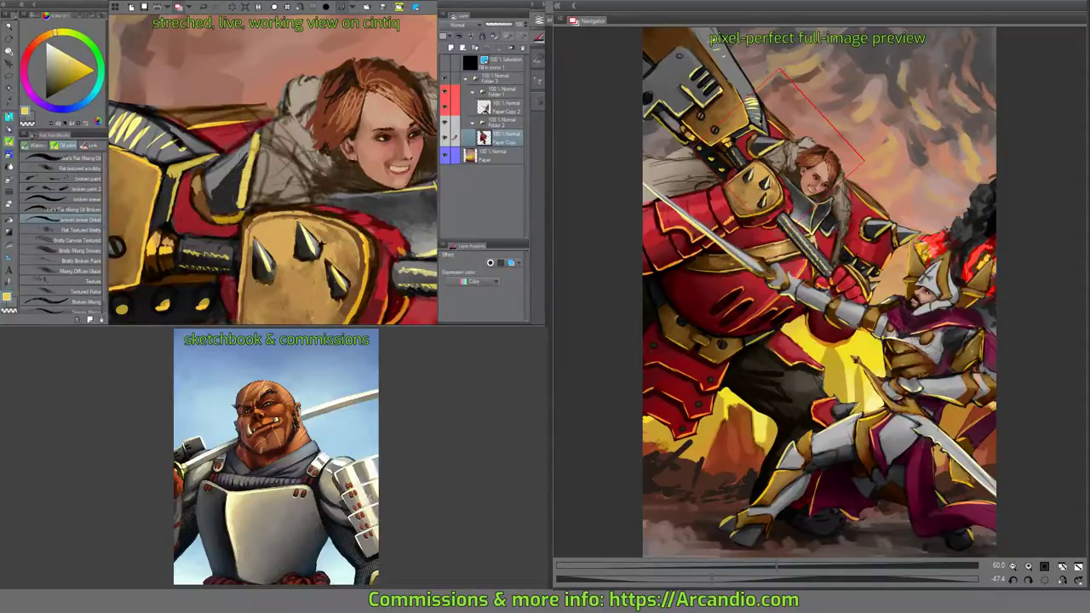
left_click_drag(252, 160, 261, 174)
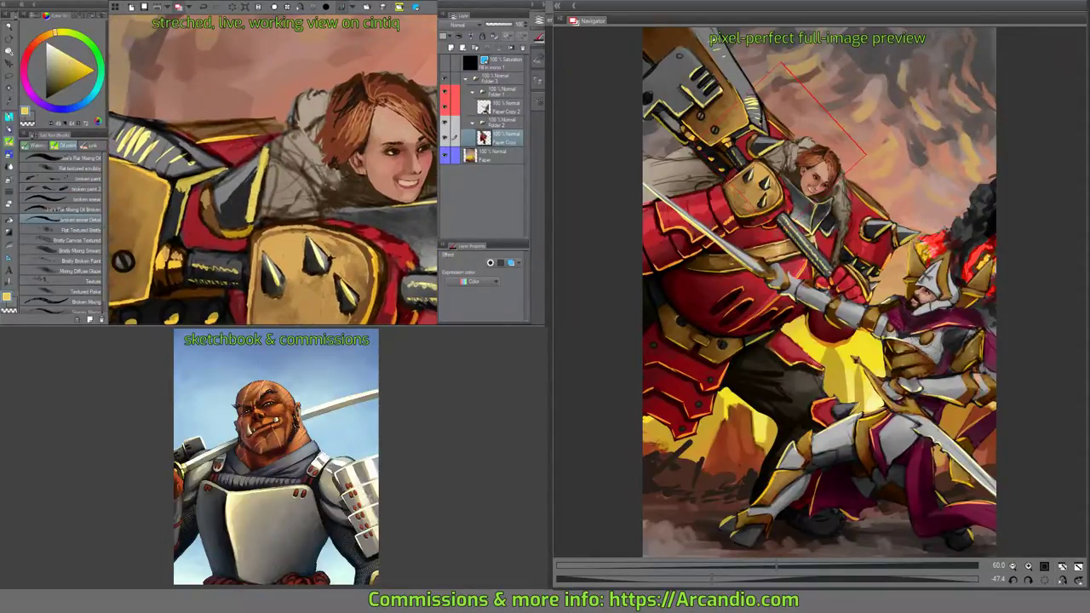
left_click(72, 66)
left_click_drag(391, 154, 128, 238)
left_click_drag(339, 166, 334, 228)
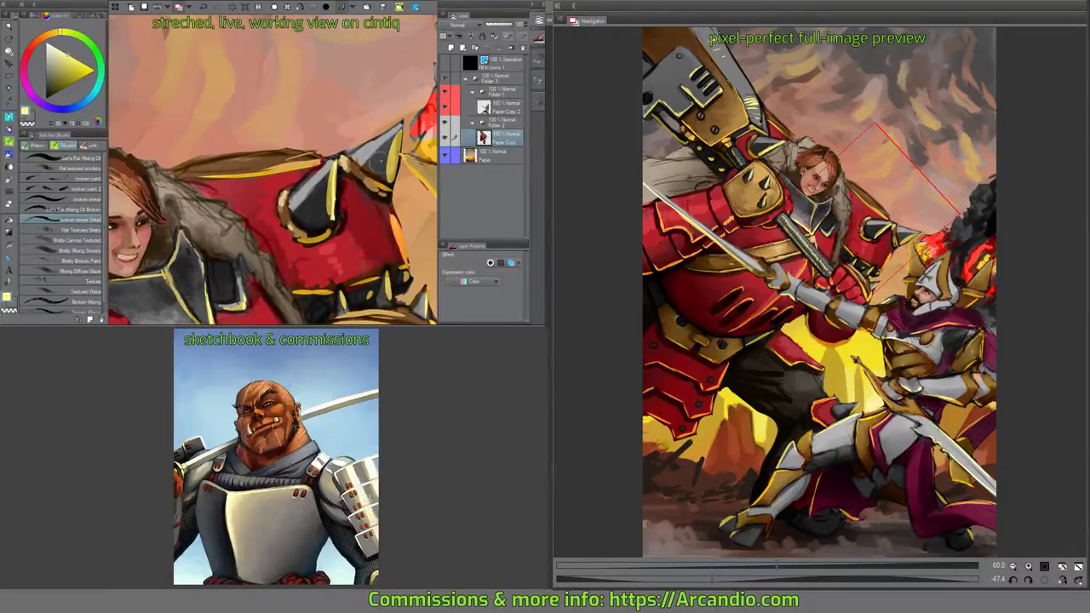
mouse_move(392, 159)
left_mouse_down()
mouse_move(325, 189)
mouse_move(328, 209)
mouse_move(407, 128)
left_mouse_up()
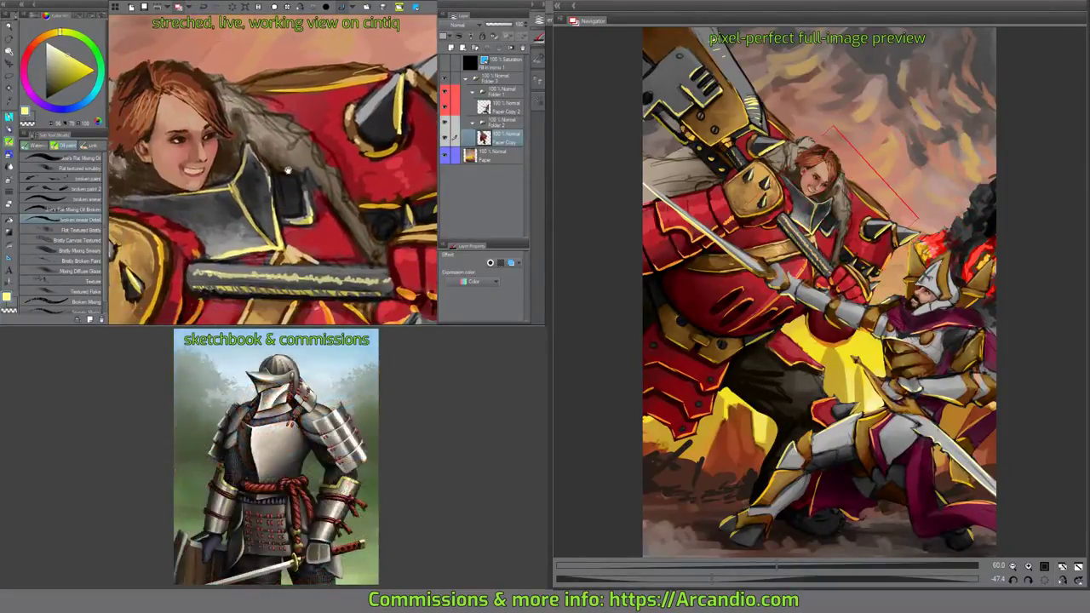
Brighten the highlights on the three spikes of the gold shoulder plate with the same pale yellow.
left_click_drag(288, 170, 180, 207)
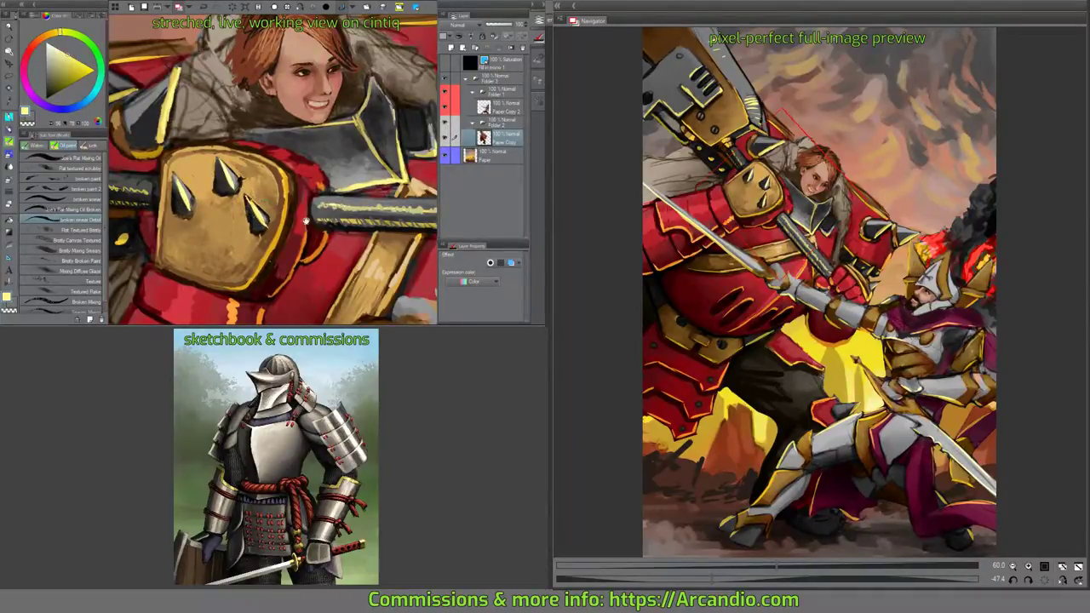
mouse_move(305, 220)
left_mouse_down()
mouse_move(309, 202)
mouse_move(254, 216)
left_mouse_up()
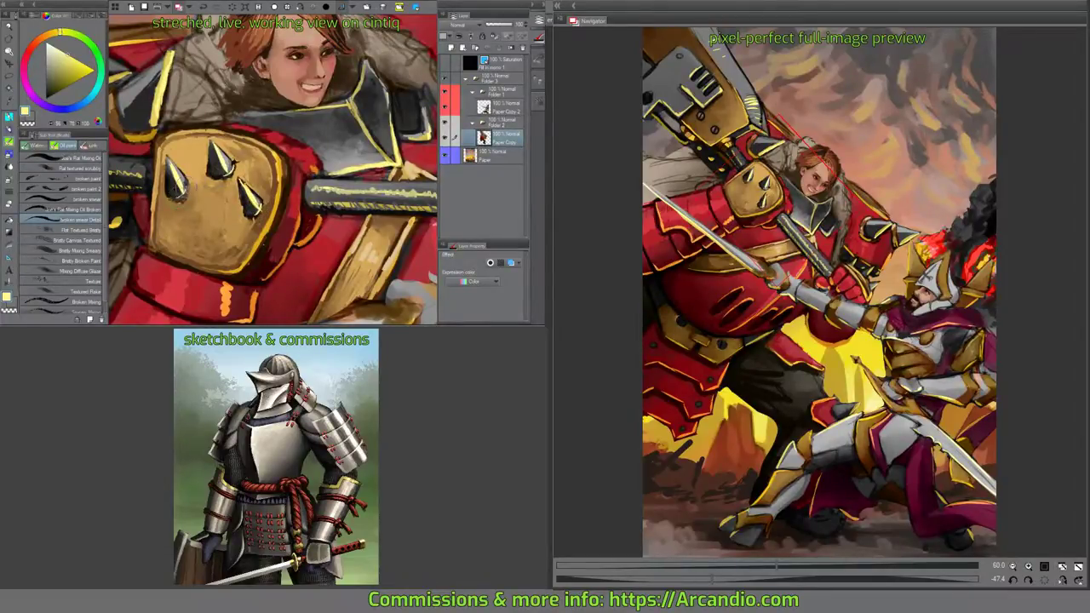
mouse_move(316, 174)
left_mouse_down()
mouse_move(312, 152)
mouse_move(317, 160)
mouse_move(358, 124)
mouse_move(338, 129)
left_mouse_up()
Refine the far pauldron's edge and the trim of its lower black band with sampled red, gold and pale yellow.
left_click(330, 121, "alt")
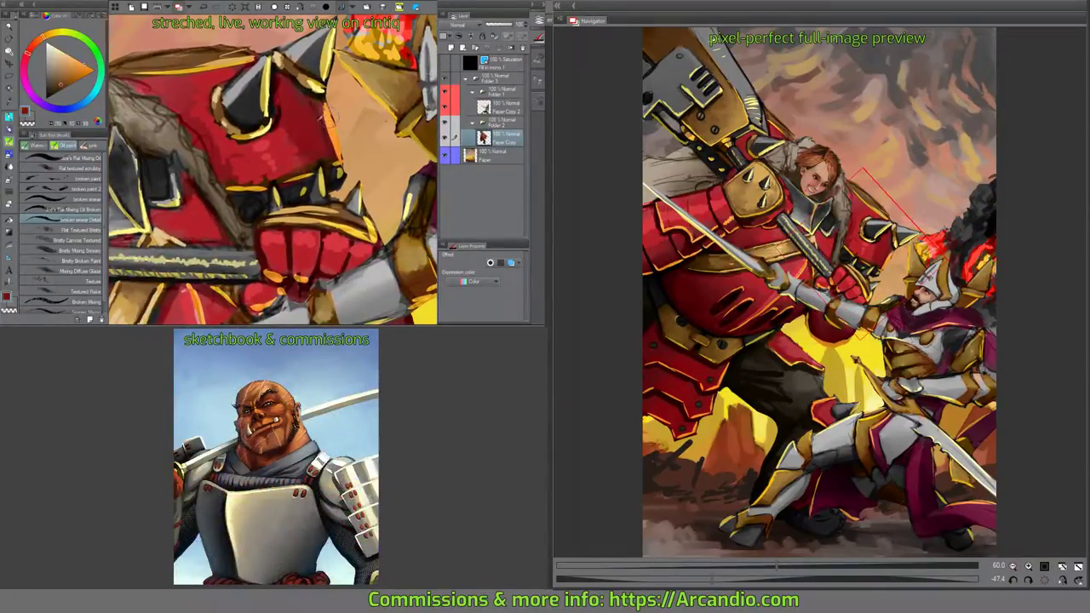
left_click(322, 117, "alt")
left_click_drag(348, 164, 260, 181)
left_click(271, 180, "alt")
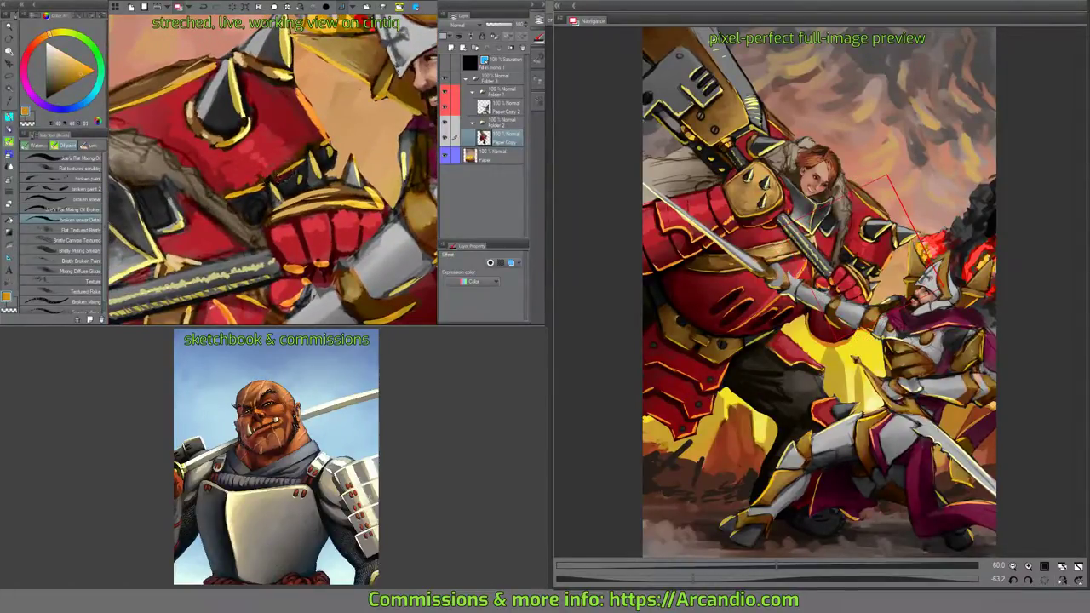
left_click(304, 169, "alt")
left_click(299, 121, "alt")
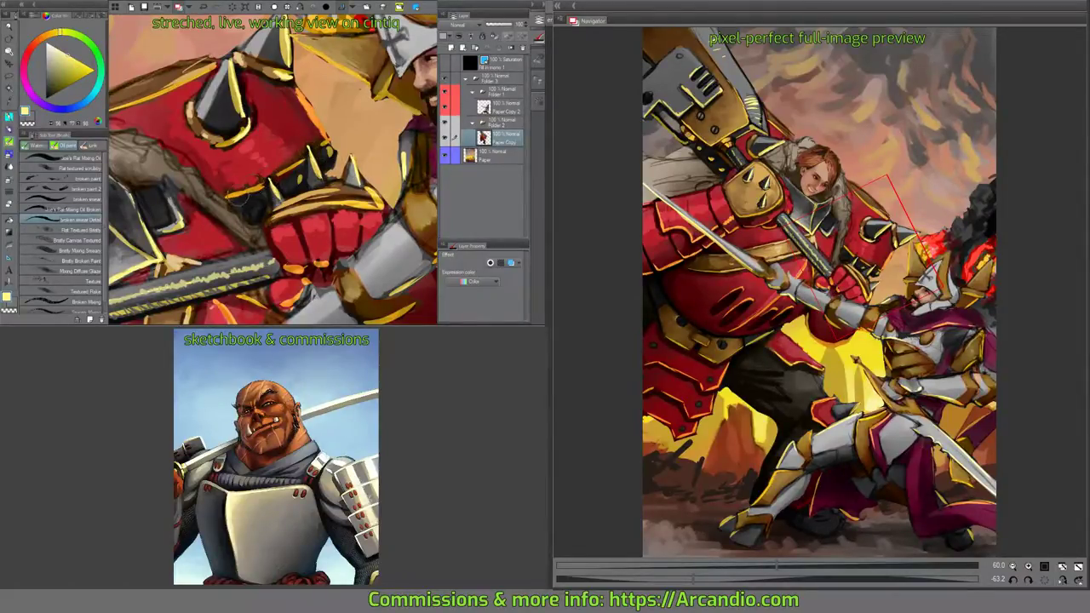
left_click_drag(240, 197, 252, 193)
Paint gold details and small spikes onto the black band above the gripping gauntlet, alternating dark brown and gold.
key("x")
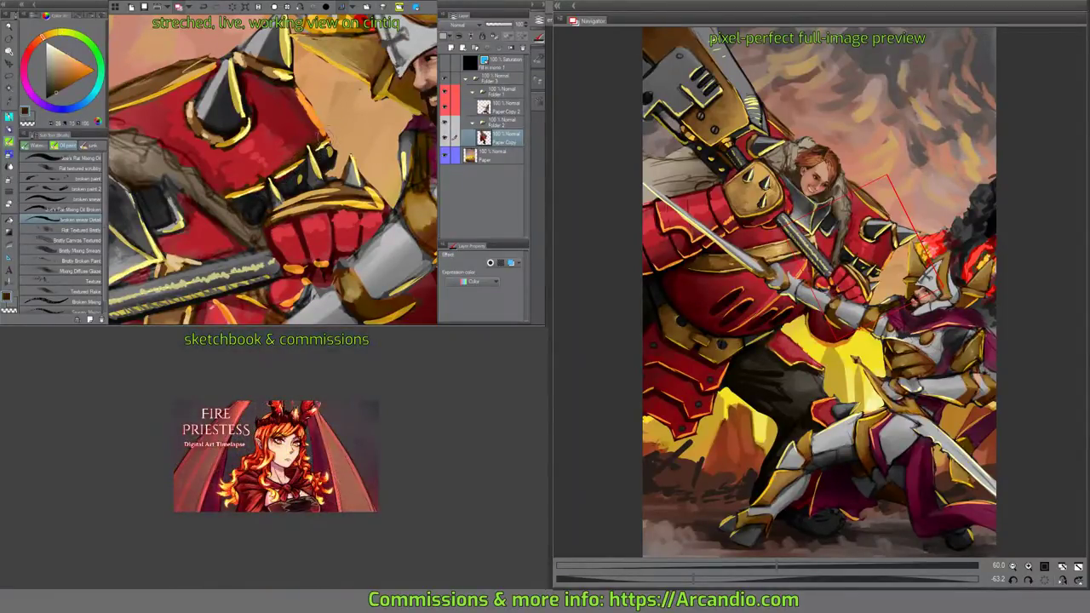
key("-")
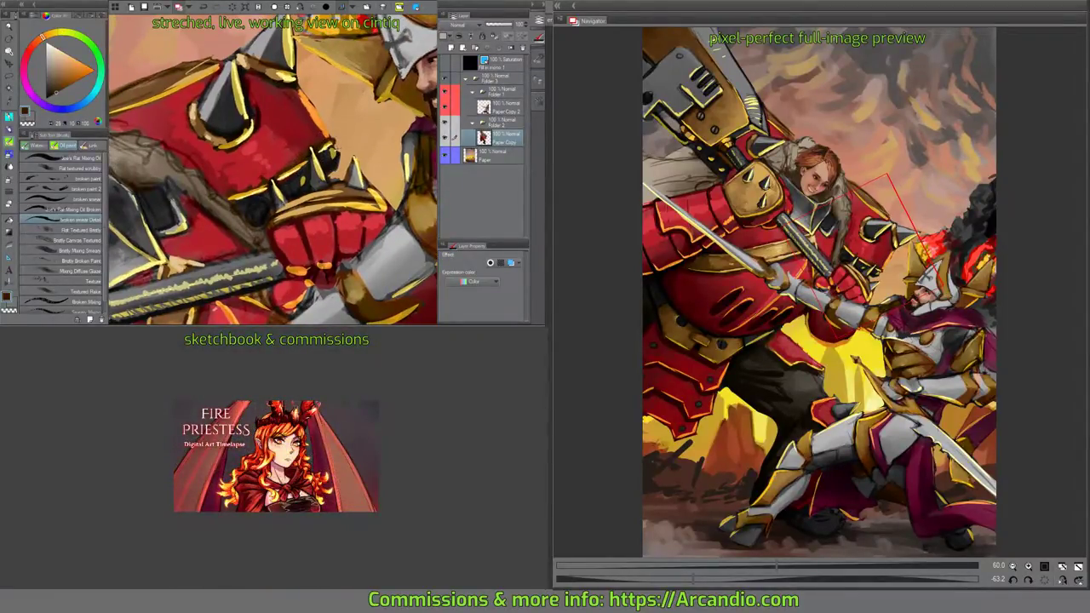
key("x")
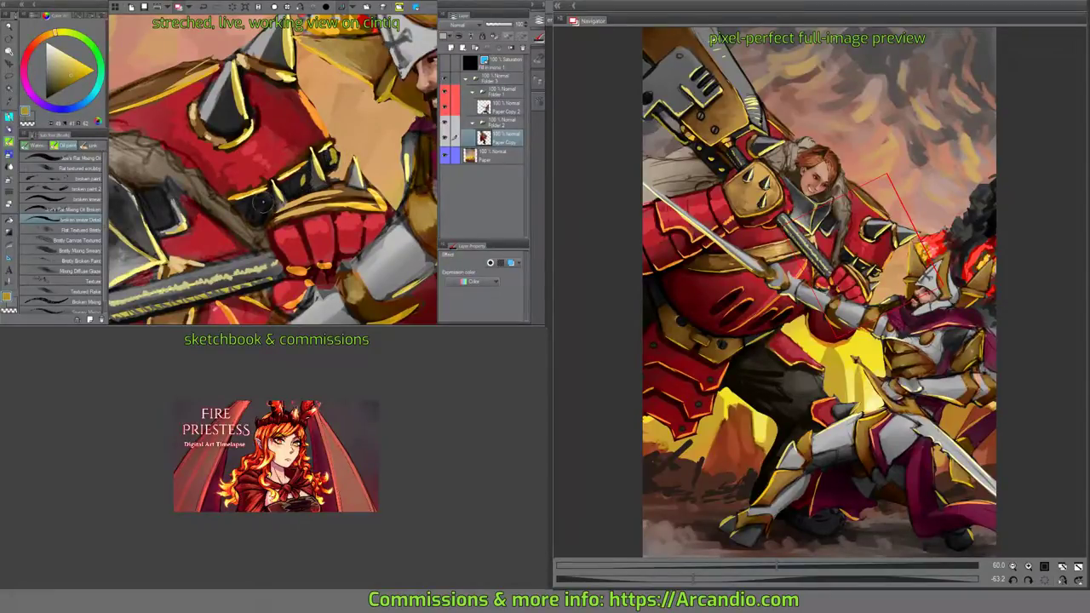
key("-")
key("minus")
key("minus")
key("minus")
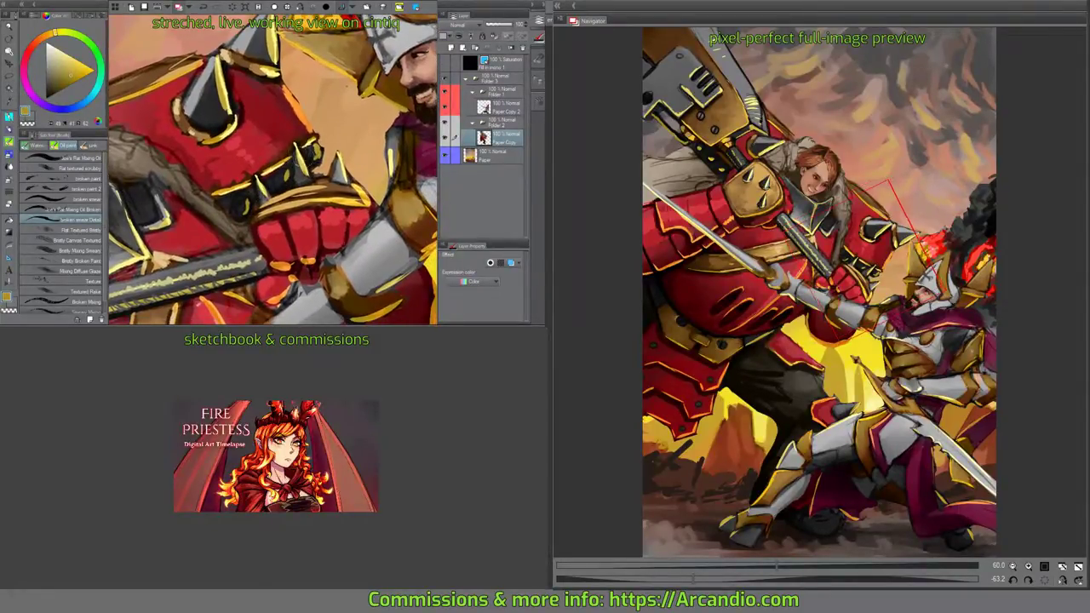
left_click(283, 173, "alt")
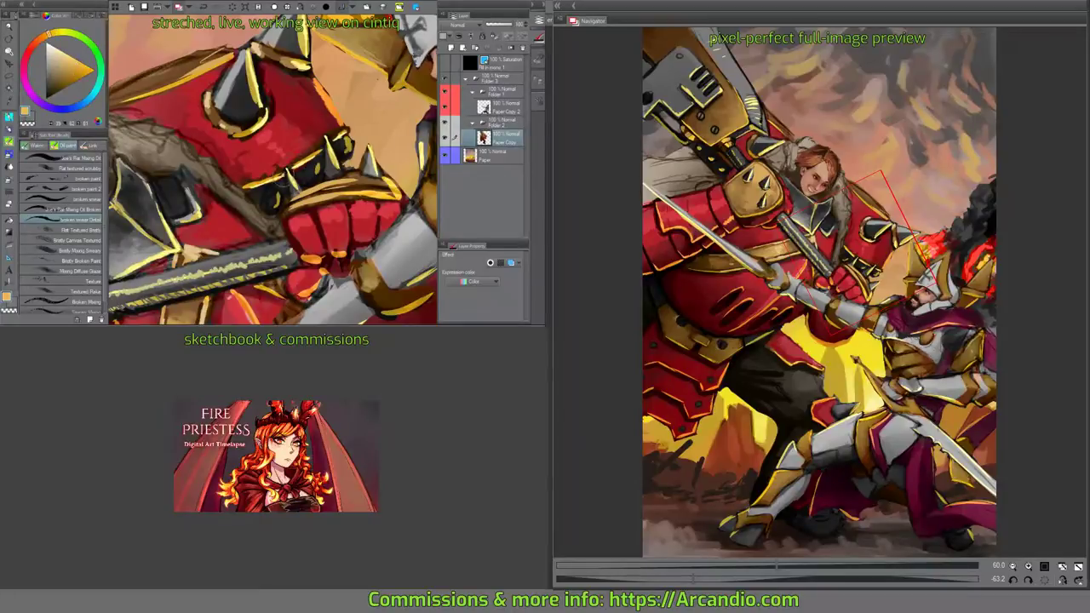
key("minus")
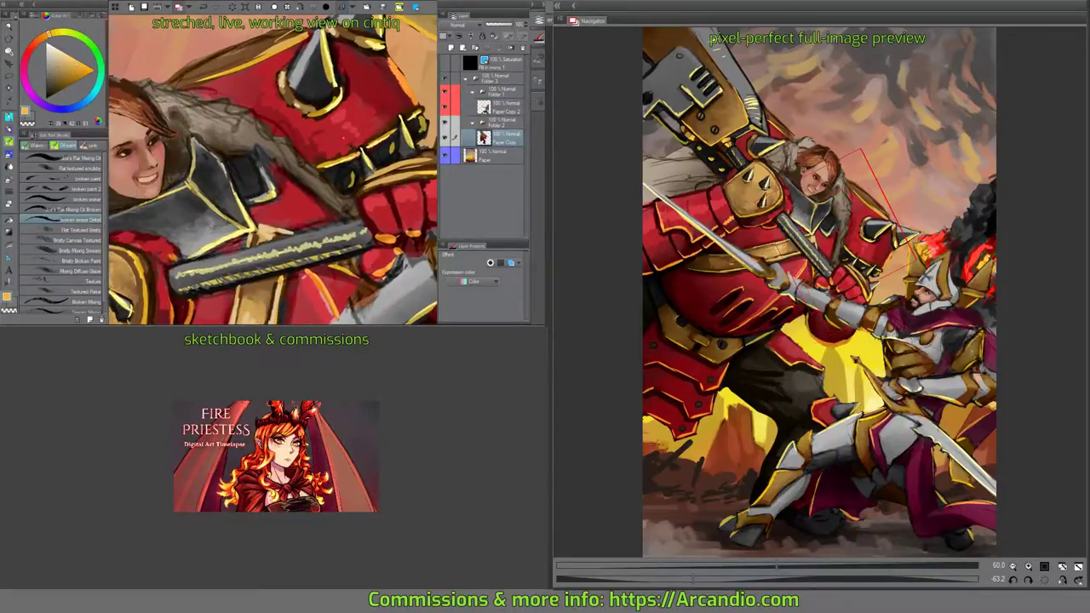
Refine the dark spike between the weapon arm and the fur collar with sampled dark gray, pale yellow and red.
left_click_drag(340, 134, 339, 182)
left_click(338, 179, "alt")
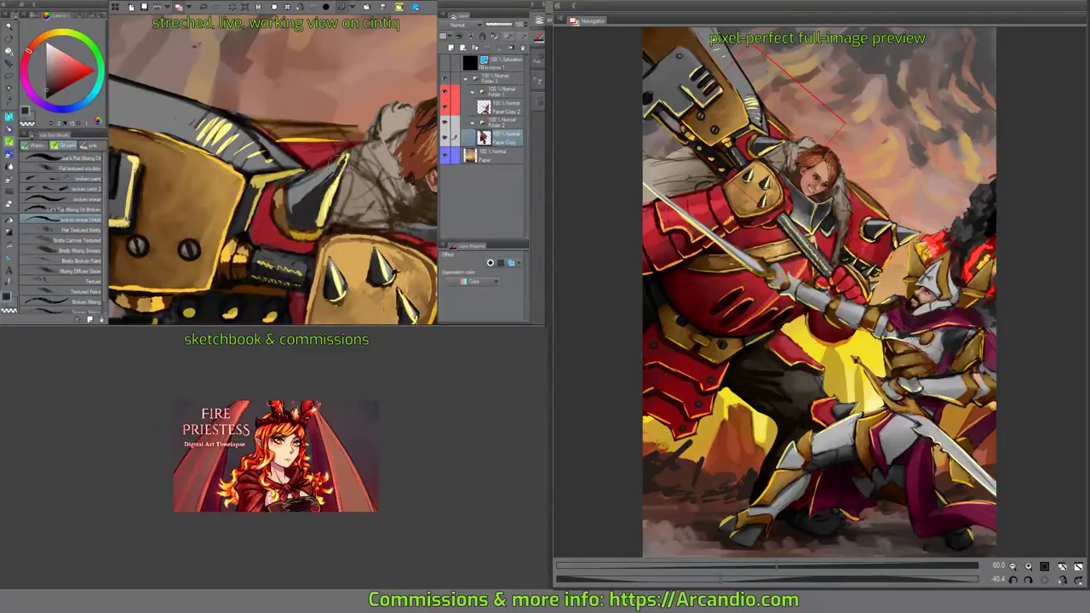
left_click(315, 225, "alt")
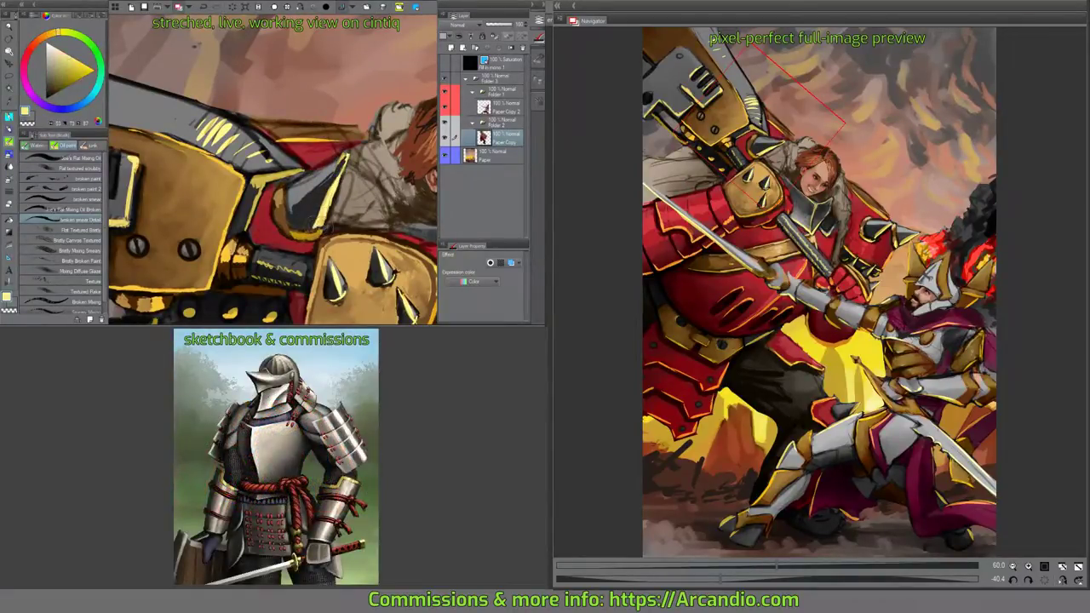
mouse_move(333, 198)
left_mouse_down()
mouse_move(313, 231)
mouse_move(296, 211)
mouse_move(318, 197)
mouse_move(335, 146)
left_mouse_up()
left_click(313, 231, "alt")
left_click(315, 194, "alt")
left_click(318, 197, "alt")
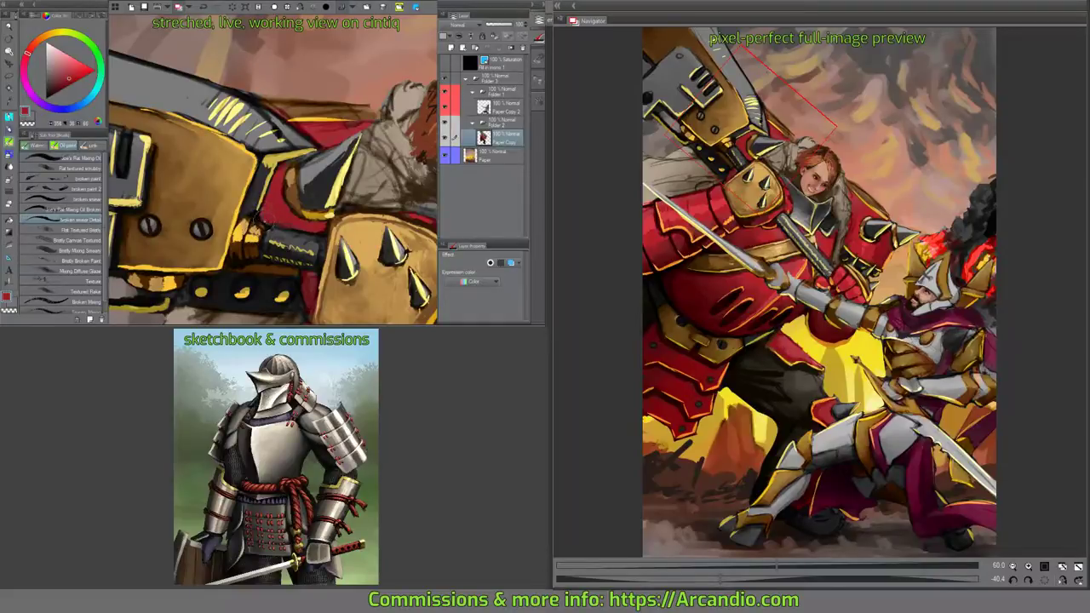
Add a new layer above the Paper Copy layer and activate the lasso selection for the raised arm's gray metal parts.
mouse_move(259, 218)
left_mouse_down()
mouse_move(269, 138)
mouse_move(283, 211)
mouse_move(384, 196)
mouse_move(343, 177)
mouse_move(161, 171)
left_mouse_up()
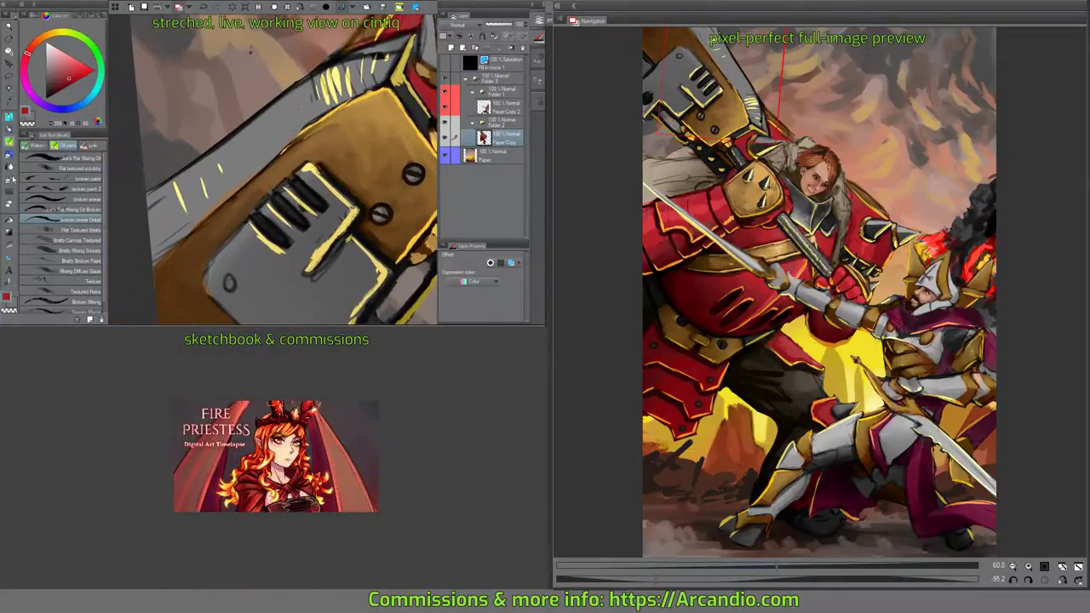
key("m")
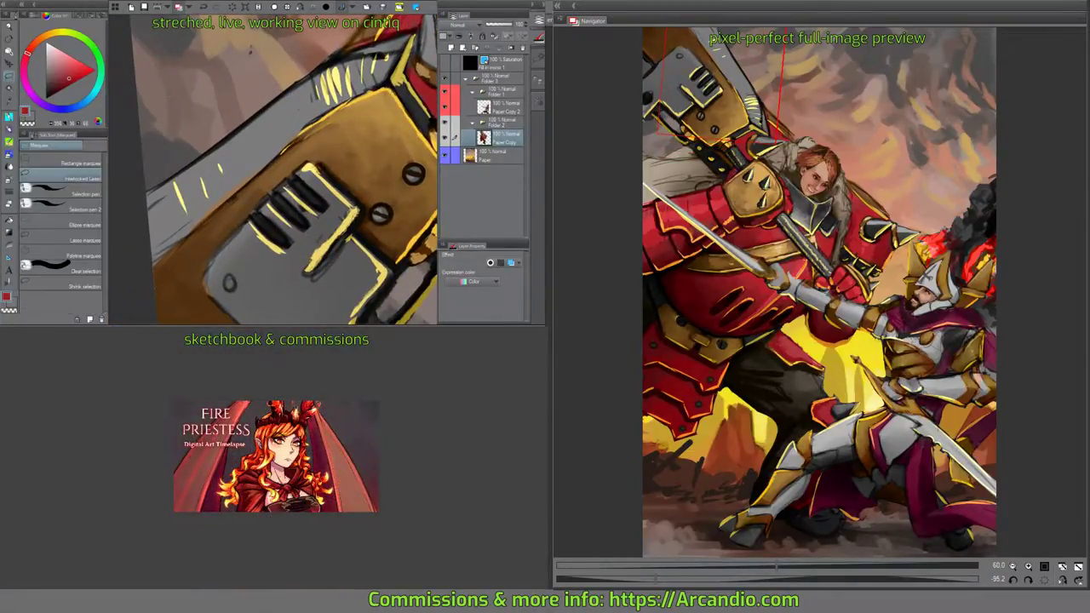
mouse_move(236, 152)
left_mouse_down()
mouse_move(228, 188)
mouse_move(244, 158)
left_mouse_up()
left_click(451, 48)
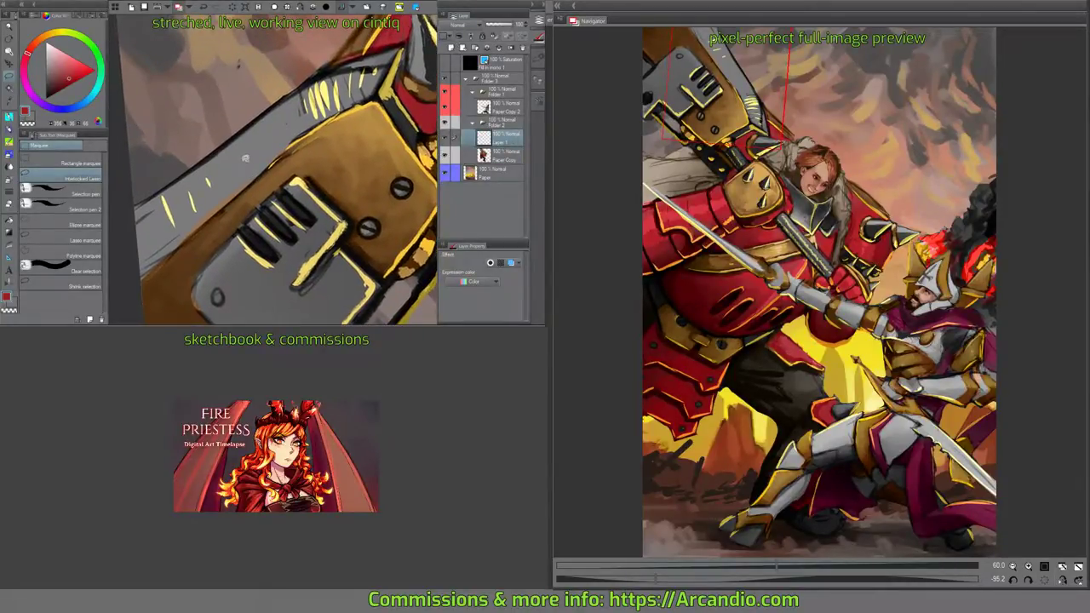
Block dark gray shading onto the curved gray metal band along the raised arm with a broken-textured oil brush.
key("b")
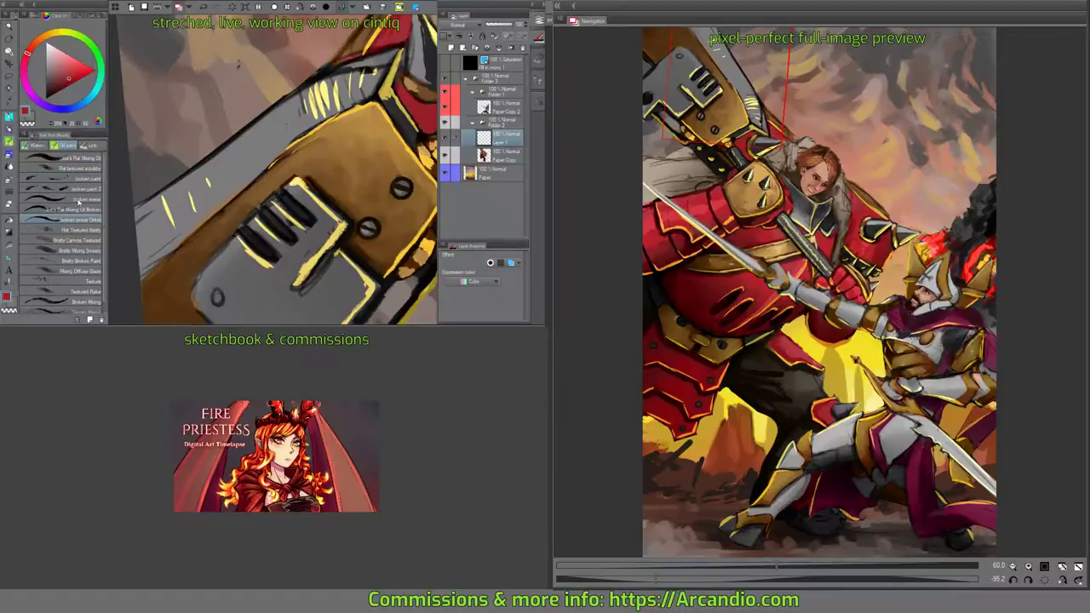
left_click(79, 198)
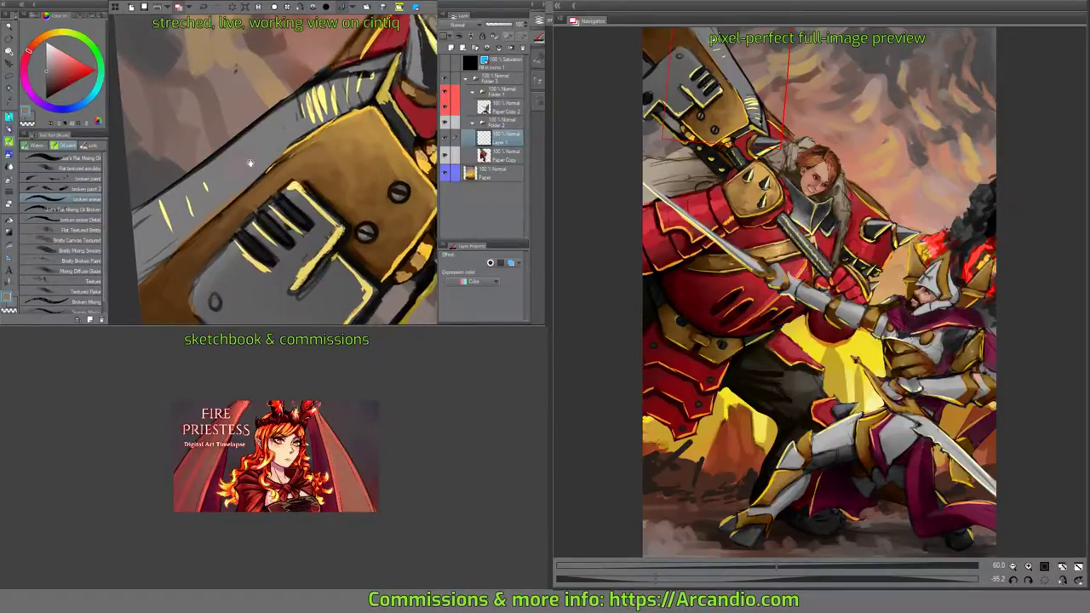
left_click_drag(367, 178, 237, 227)
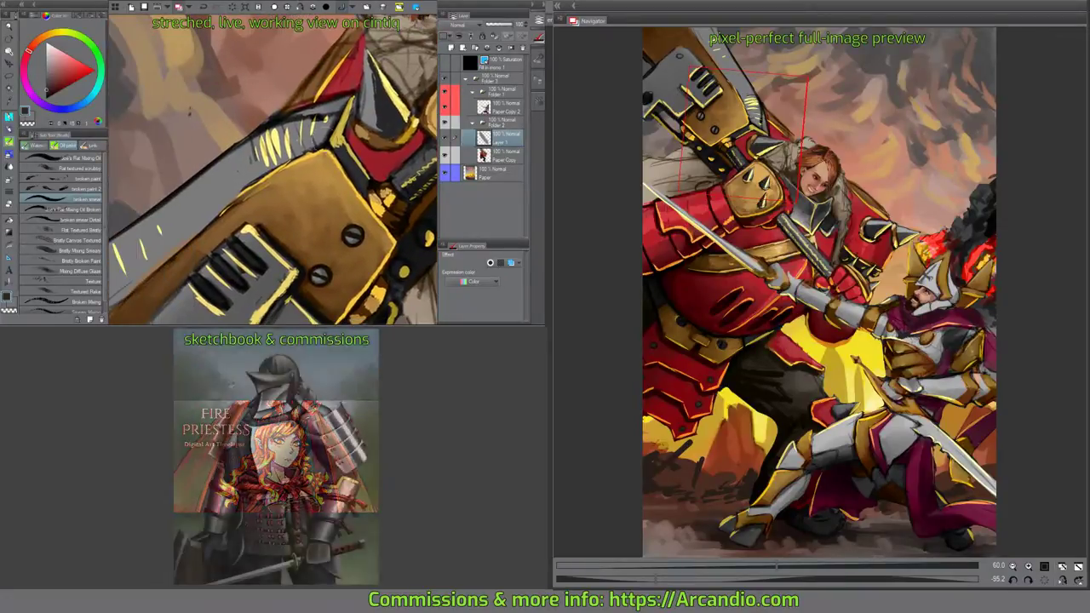
mouse_move(223, 146)
left_mouse_down()
mouse_move(256, 204)
mouse_move(208, 166)
mouse_move(187, 191)
mouse_move(213, 220)
mouse_move(300, 179)
mouse_move(200, 179)
mouse_move(238, 187)
mouse_move(221, 159)
mouse_move(145, 226)
left_mouse_up()
left_click_drag(188, 186, 134, 231)
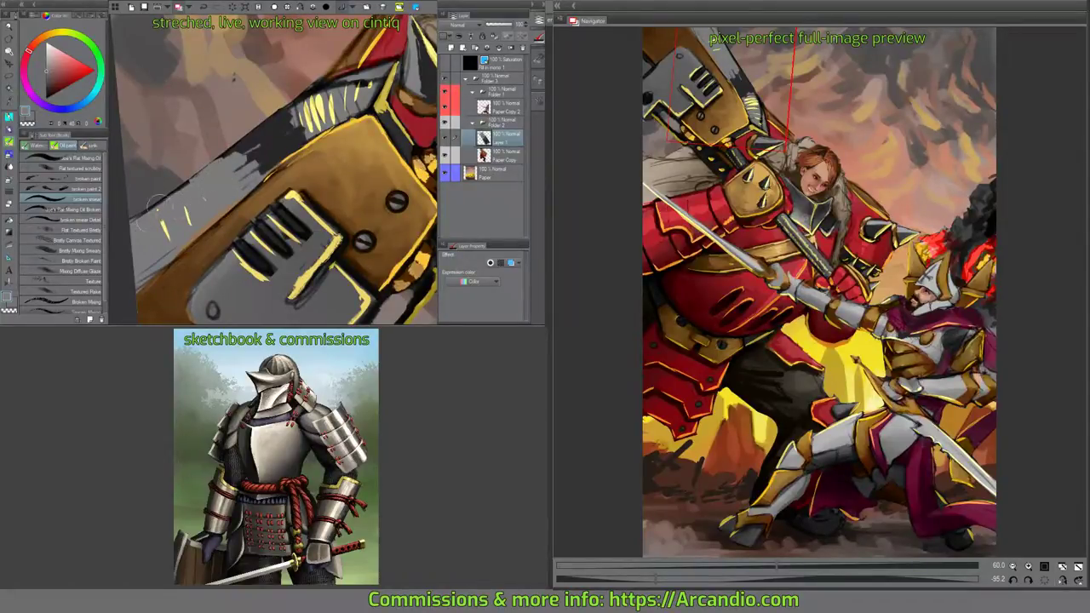
left_click_drag(220, 159, 157, 212)
Replace the yellow hatch marks at the metal band's bend with a broad pale yellow highlight framed by sampled gray.
left_click(319, 102, "alt")
mouse_move(317, 88)
left_mouse_down()
mouse_move(290, 113)
mouse_move(303, 135)
left_mouse_up()
left_click_drag(340, 170, 334, 194)
left_click(311, 127, "alt")
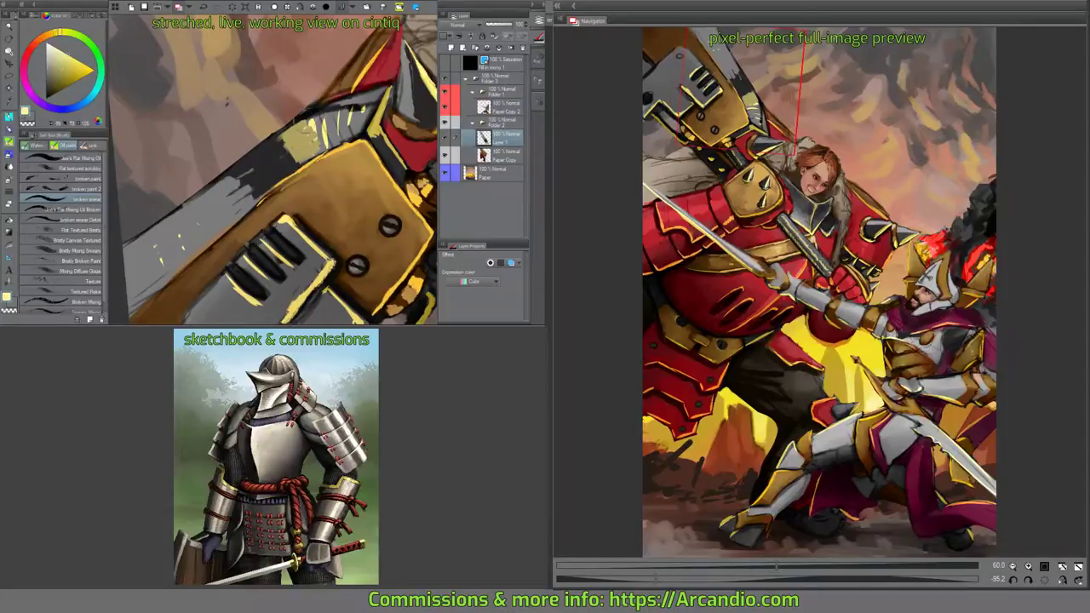
left_click_drag(298, 119, 327, 157)
left_click(328, 113, "alt")
mouse_move(315, 105)
left_mouse_down()
mouse_move(307, 135)
mouse_move(335, 127)
left_mouse_up()
mouse_move(349, 119)
left_mouse_down()
mouse_move(316, 164)
mouse_move(334, 126)
mouse_move(363, 119)
mouse_move(281, 160)
left_mouse_up()
left_click_drag(298, 160, 300, 178)
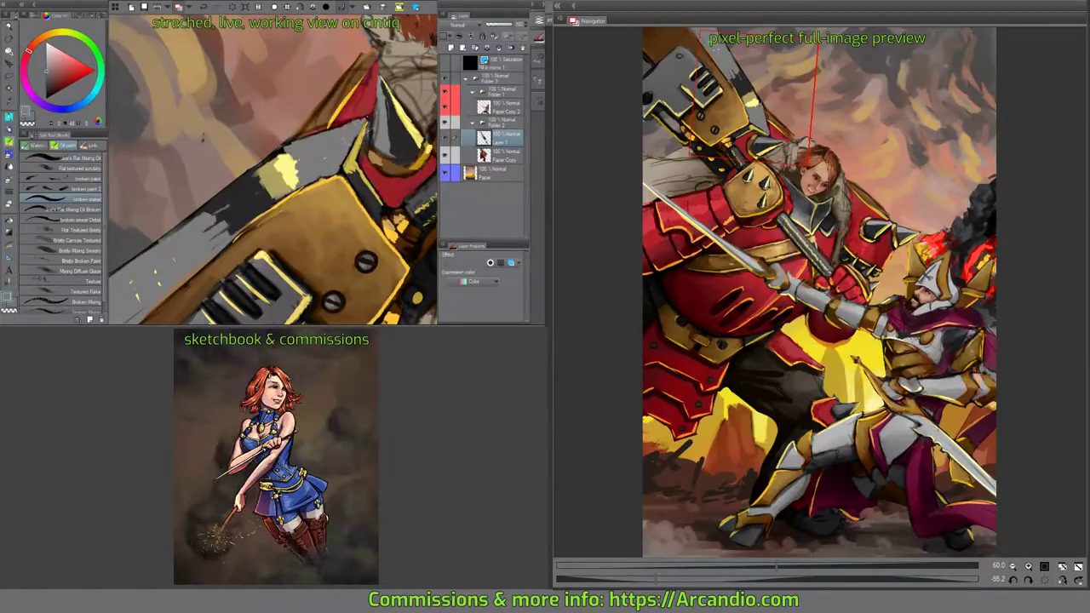
Sample the band's tones around the highlight and extend dark gray shading toward the metal band's outer end.
mouse_move(281, 171)
left_mouse_down()
mouse_move(298, 160)
mouse_move(286, 163)
mouse_move(298, 189)
mouse_move(309, 131)
left_mouse_up()
left_click(294, 155, "alt")
left_click(281, 158, "alt")
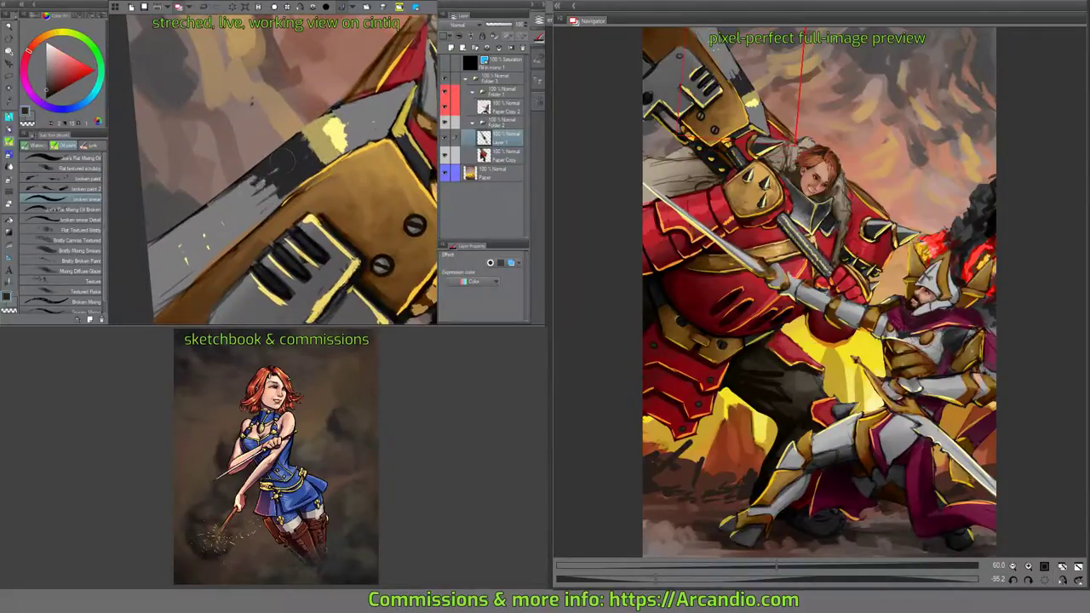
left_click_drag(275, 180, 247, 213)
mouse_move(271, 153)
left_mouse_down()
mouse_move(213, 189)
mouse_move(220, 252)
left_mouse_up()
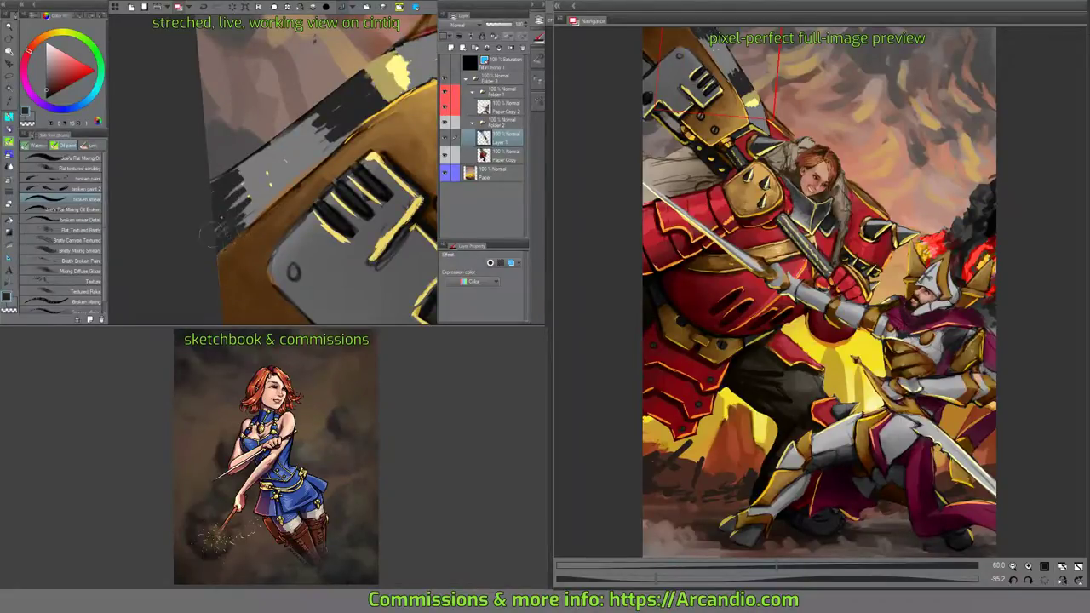
Blend the dark and light gray areas of the metal band into smooth gradients with the Flat Mixing Oil Broken brush.
left_click(82, 208)
mouse_move(255, 160)
left_mouse_down()
mouse_move(216, 193)
mouse_move(232, 235)
left_mouse_up()
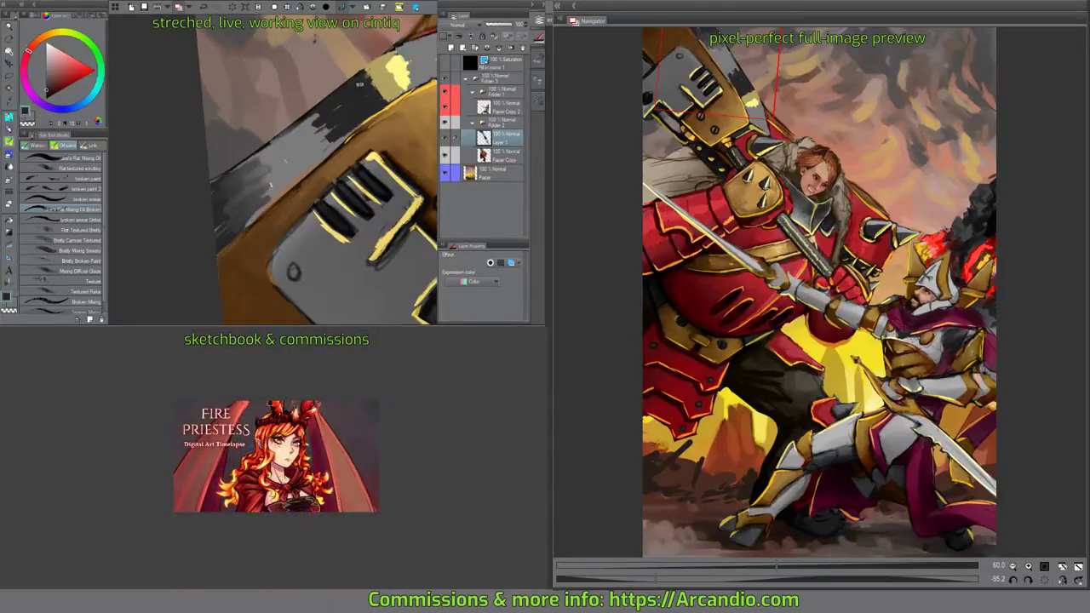
mouse_move(359, 84)
left_mouse_down()
mouse_move(256, 162)
mouse_move(223, 150)
mouse_move(240, 153)
mouse_move(213, 111)
mouse_move(213, 140)
mouse_move(256, 124)
mouse_move(274, 138)
mouse_move(223, 160)
mouse_move(230, 170)
left_mouse_up()
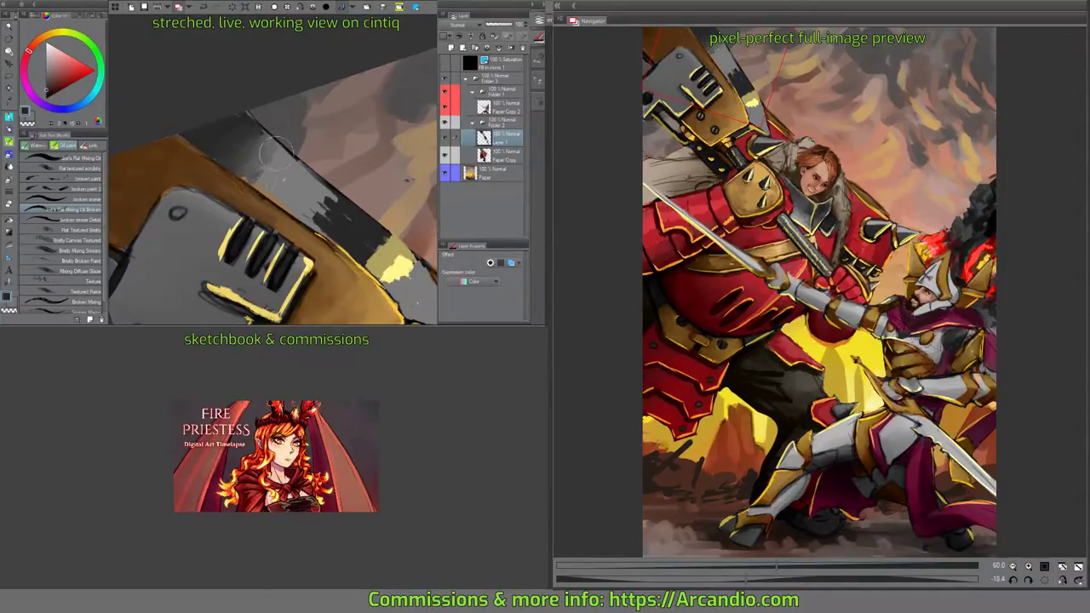
left_click(261, 174, "alt")
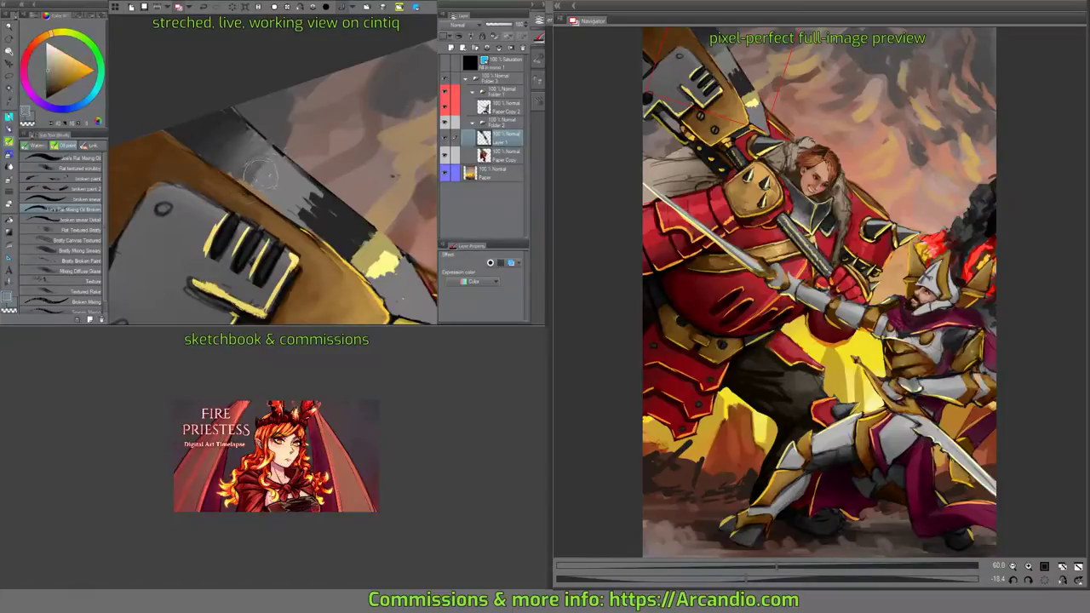
left_click_drag(271, 176, 255, 183)
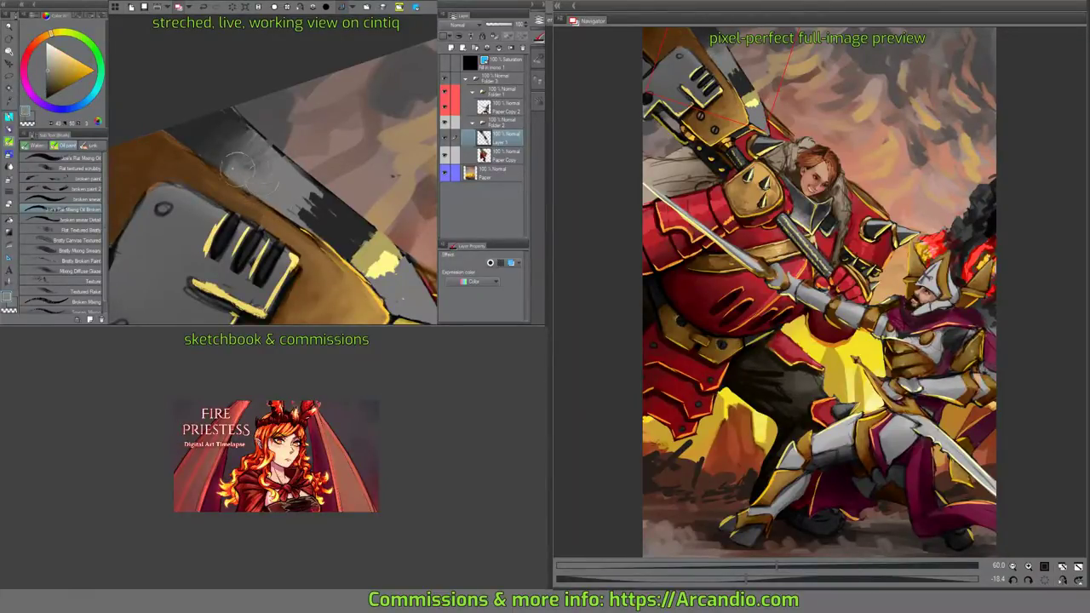
left_click_drag(244, 156, 235, 143)
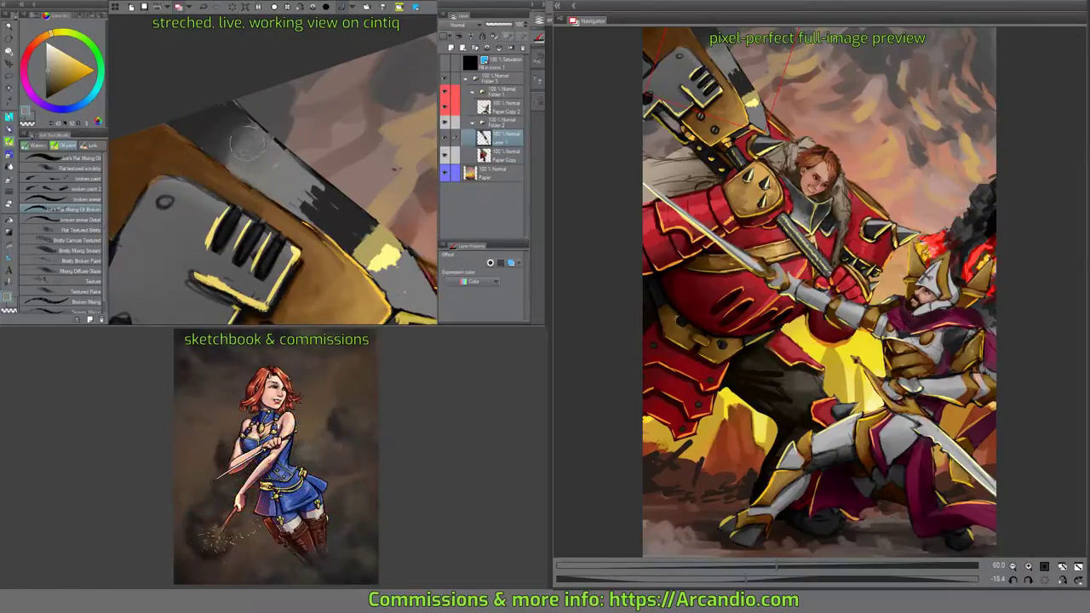
left_click(225, 121, "alt")
mouse_move(230, 168)
left_mouse_down()
mouse_move(231, 141)
mouse_move(270, 113)
left_mouse_up()
mouse_move(309, 177)
left_mouse_down()
mouse_move(311, 219)
mouse_move(332, 204)
mouse_move(332, 218)
mouse_move(340, 214)
mouse_move(291, 170)
mouse_move(278, 179)
mouse_move(317, 189)
mouse_move(319, 175)
mouse_move(322, 200)
mouse_move(354, 198)
mouse_move(357, 220)
mouse_move(387, 103)
mouse_move(325, 128)
mouse_move(391, 127)
left_mouse_up()
Soften the pale yellow highlight at the metal band's bend and blend it toward the pointed tip using sampled yellows.
left_click(351, 208, "alt")
left_click_drag(290, 171, 246, 204)
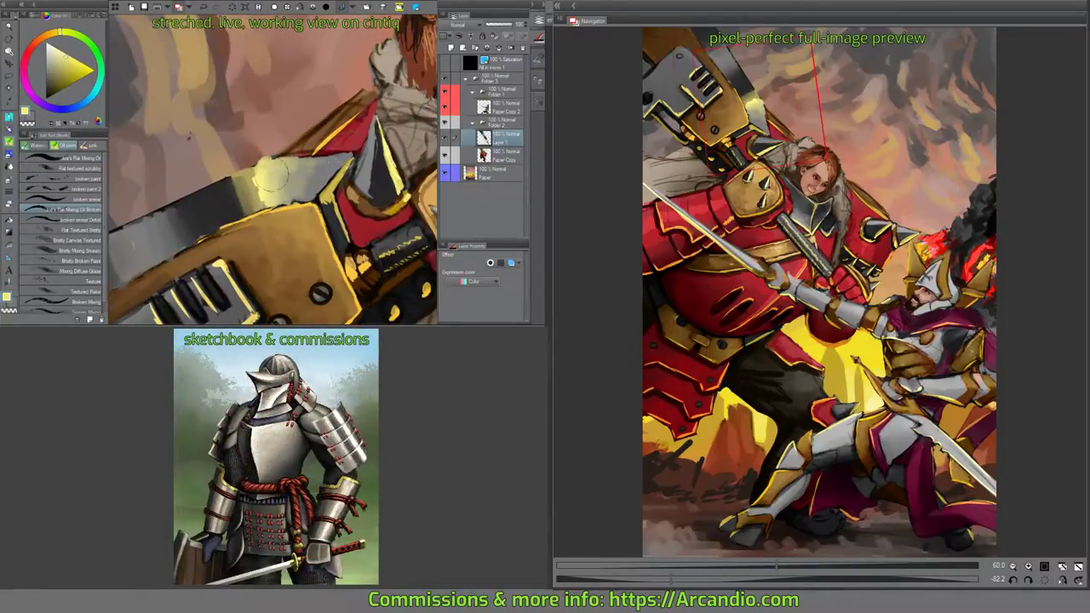
left_click_drag(358, 170, 298, 259)
left_click(274, 121, "alt")
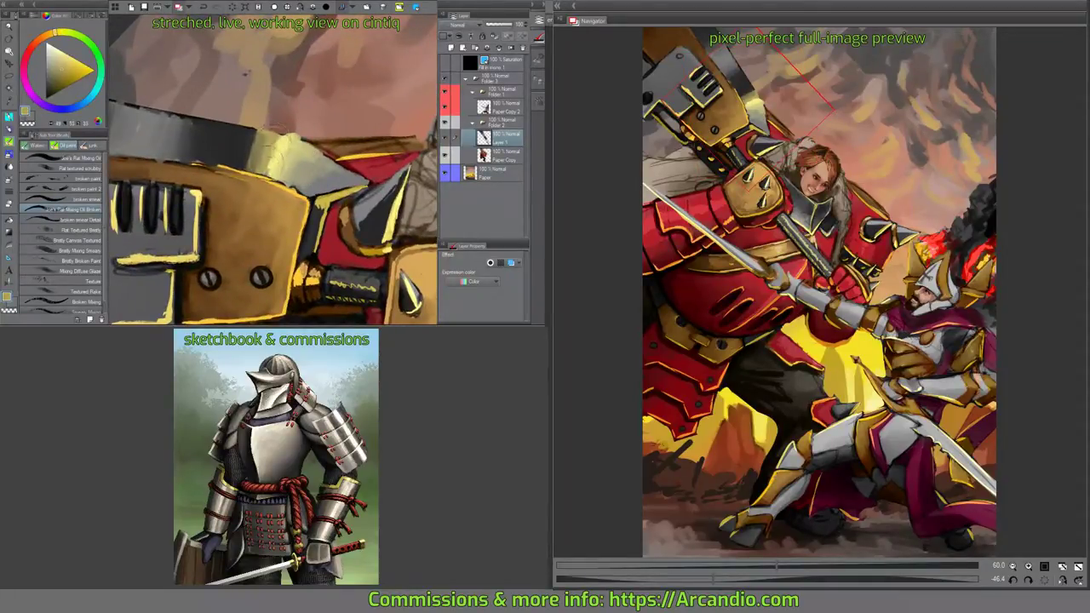
left_click_drag(271, 154, 311, 196)
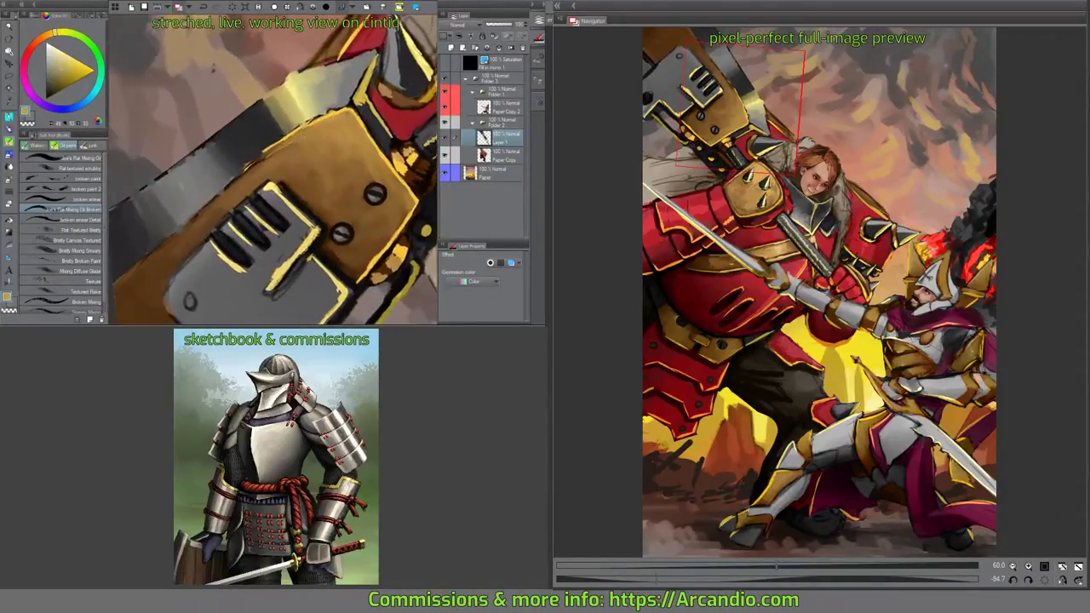
Smooth the gray shading along the upper edge and outer end of the metal band with sampled light and dark grays.
left_click_drag(205, 214, 253, 176)
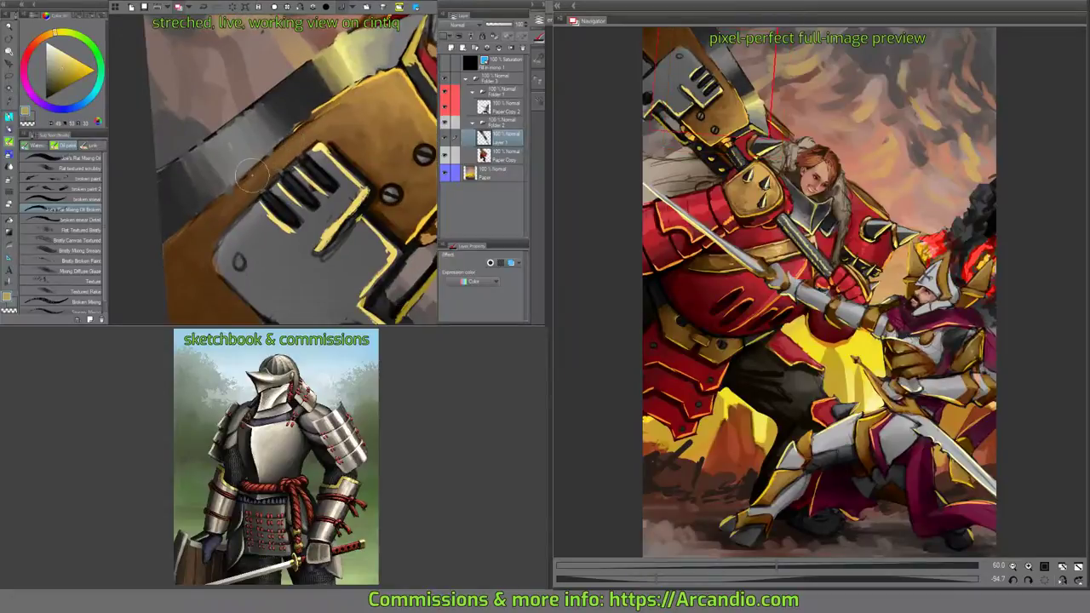
key("e")
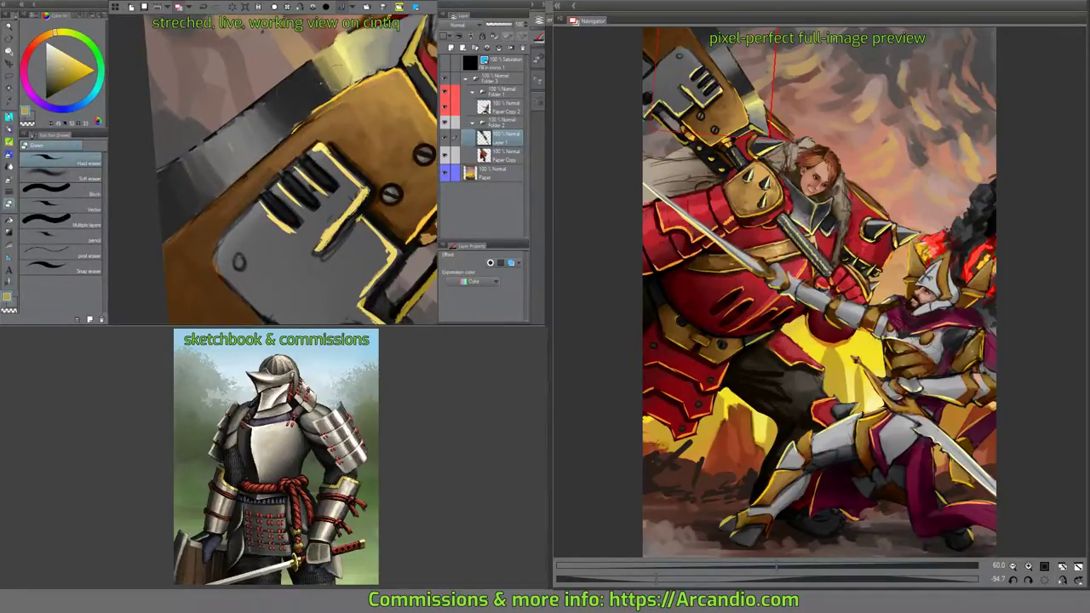
key("b")
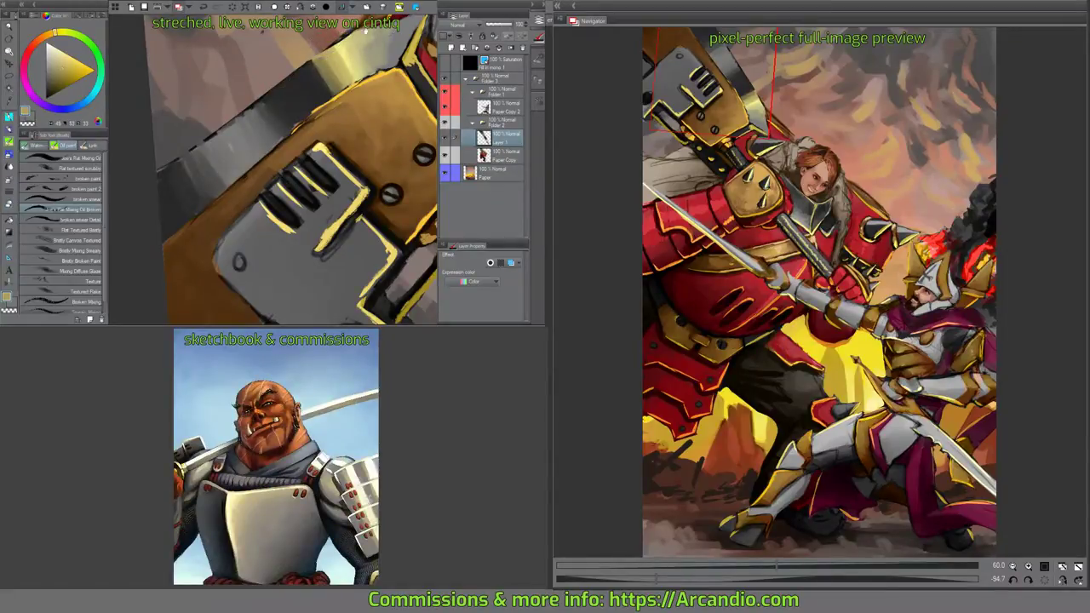
left_click_drag(256, 170, 245, 205)
left_click(194, 178, "alt")
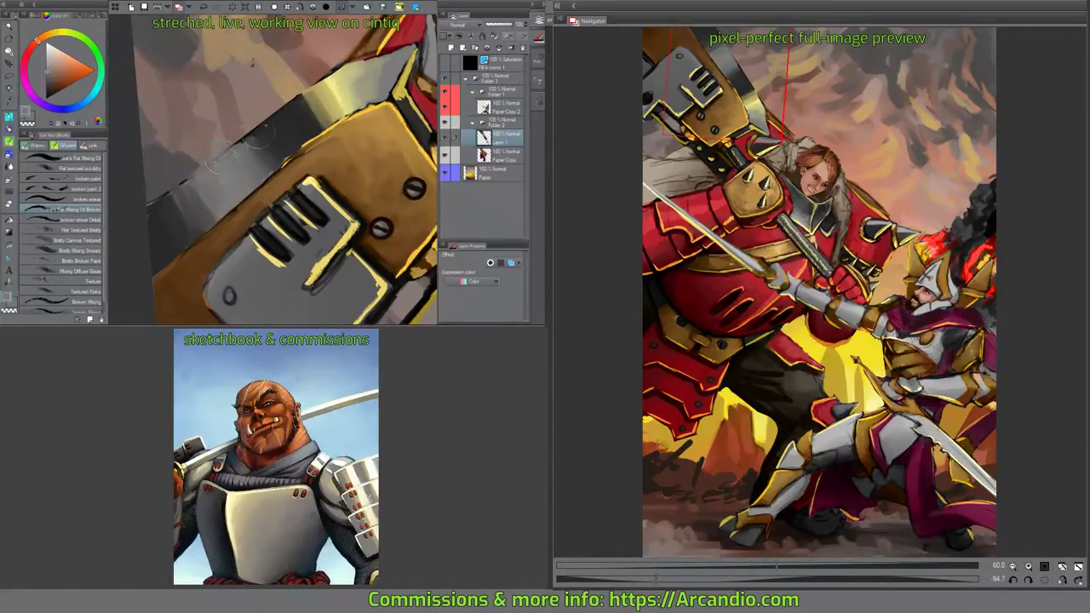
left_click(249, 145, "alt")
left_click_drag(238, 147, 245, 142)
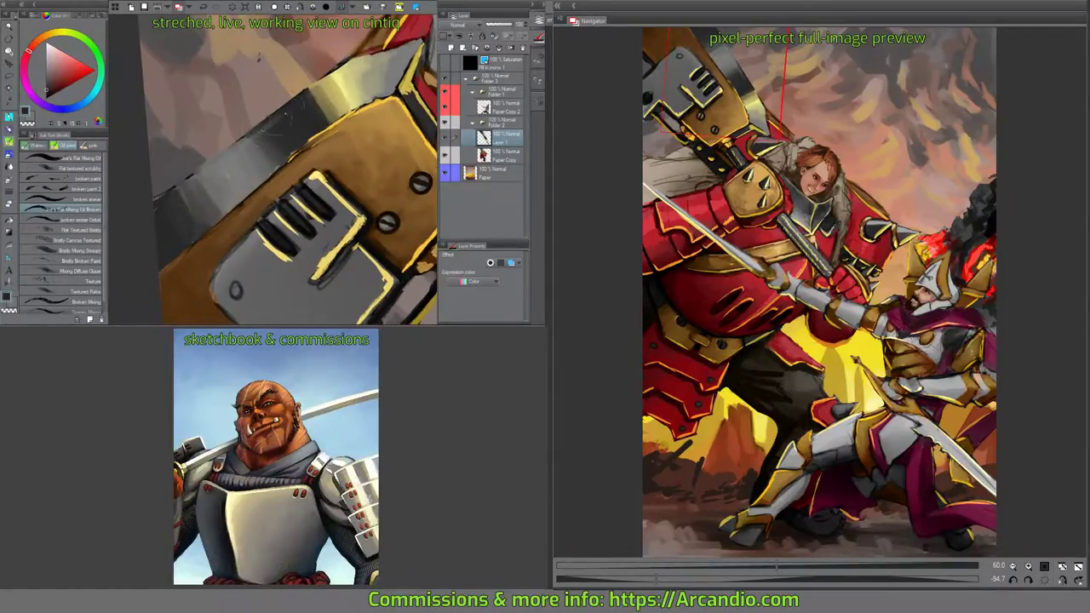
left_click(184, 177, "alt")
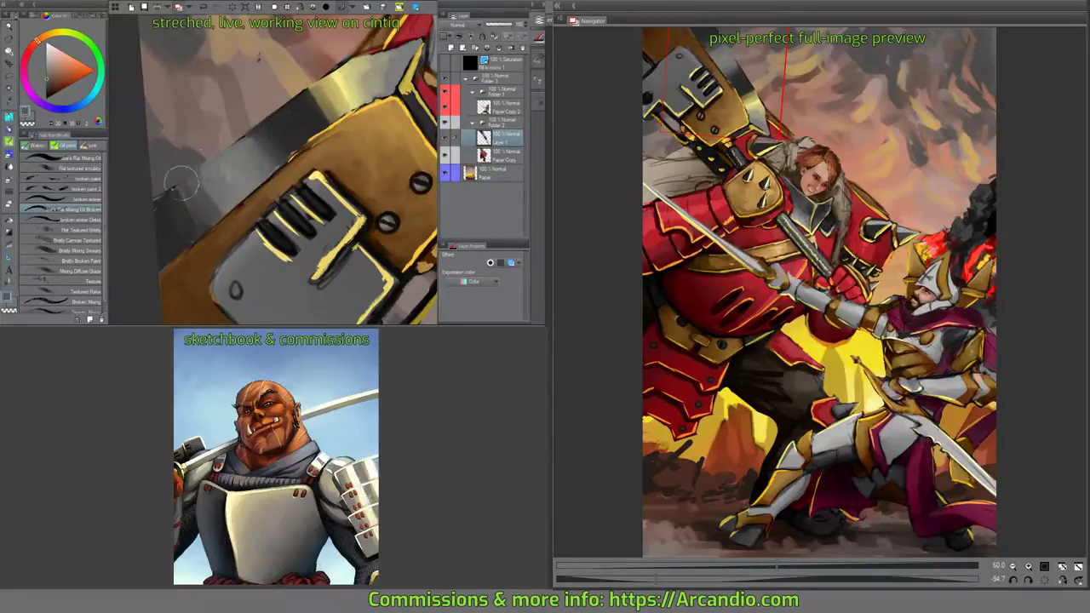
left_click(166, 195, "alt")
mouse_move(179, 189)
left_mouse_down()
mouse_move(260, 135)
mouse_move(294, 146)
left_mouse_up()
Brighten the highlight at the metal band's bend with sampled pale yellow, working it toward the dark spike.
left_click(259, 132, "alt")
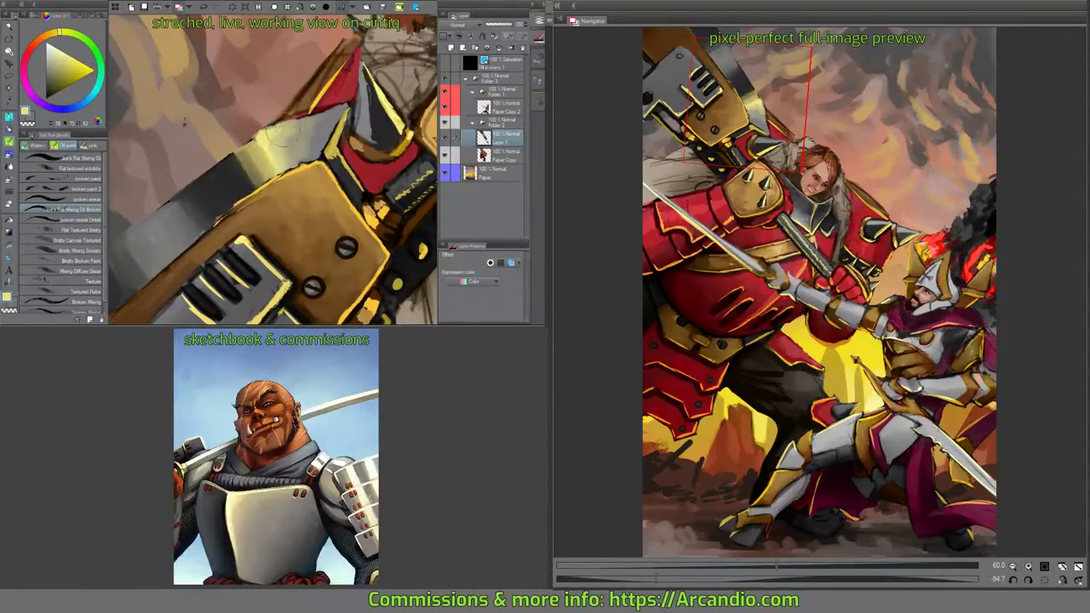
mouse_move(264, 140)
left_mouse_down()
mouse_move(254, 166)
mouse_move(213, 195)
left_mouse_up()
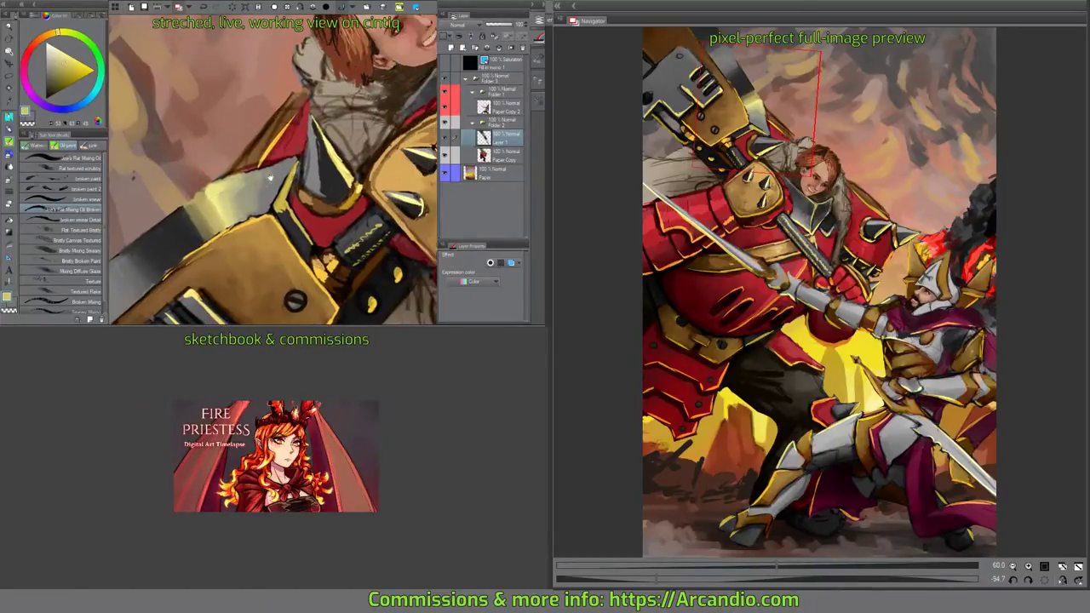
mouse_move(323, 112)
left_mouse_down()
mouse_move(317, 159)
mouse_move(264, 170)
mouse_move(313, 124)
left_mouse_up()
left_click_drag(275, 178, 300, 144)
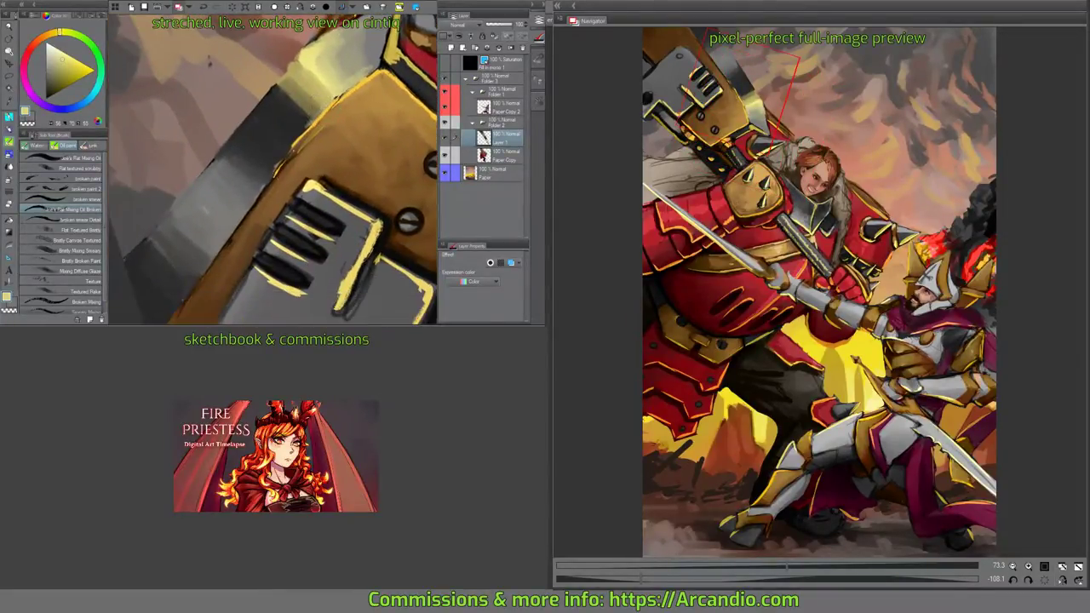
Sharpen the metal band's border against the brown plate and its outer end with sampled near-black and a detail brush.
left_click(264, 189, "alt")
left_click(73, 220)
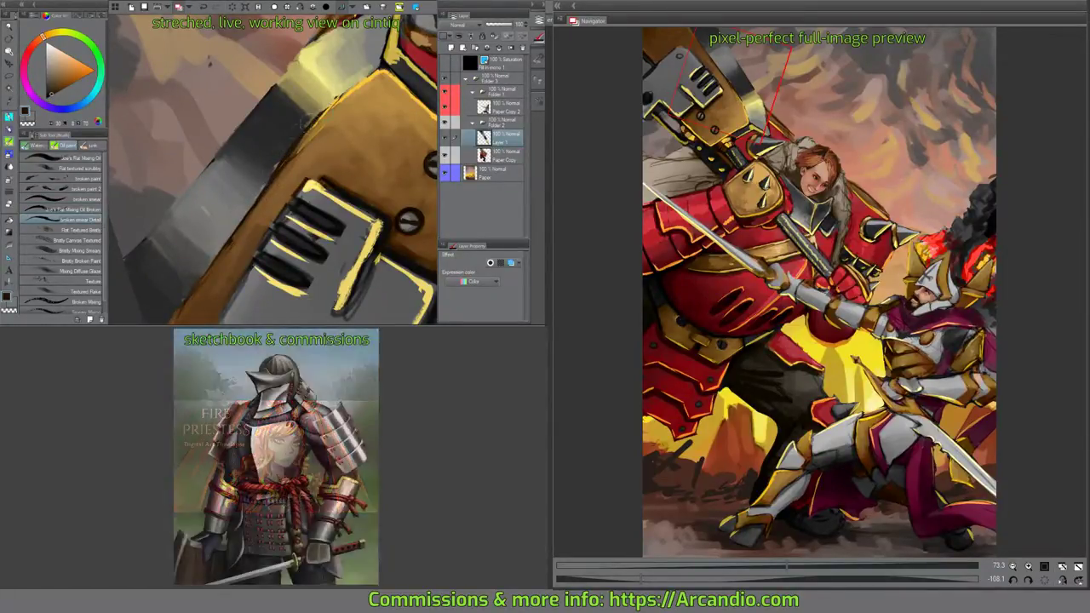
left_click_drag(279, 169, 320, 102)
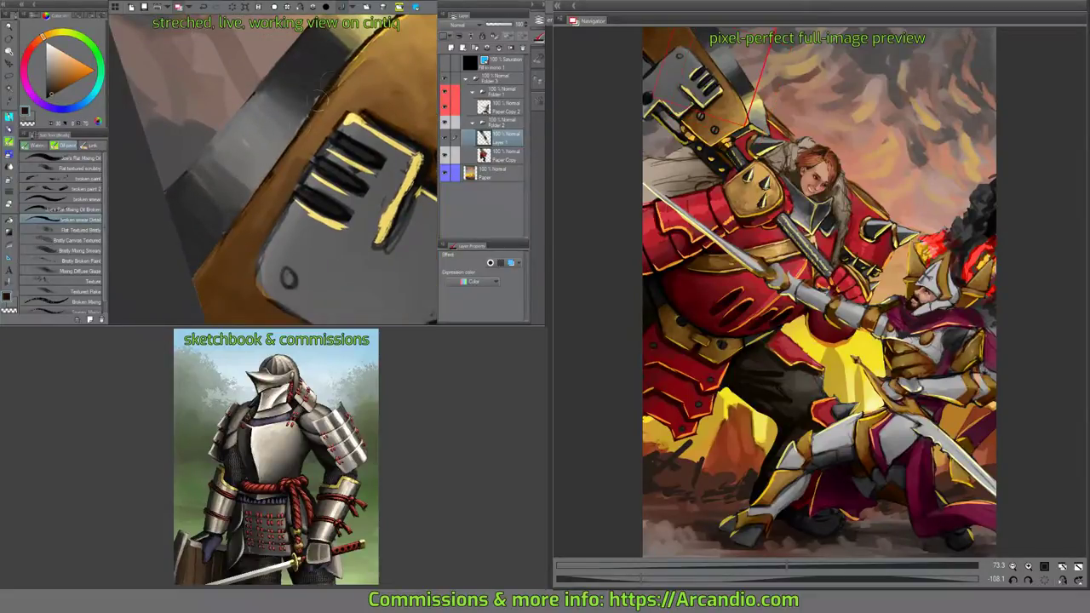
left_click_drag(255, 187, 274, 167)
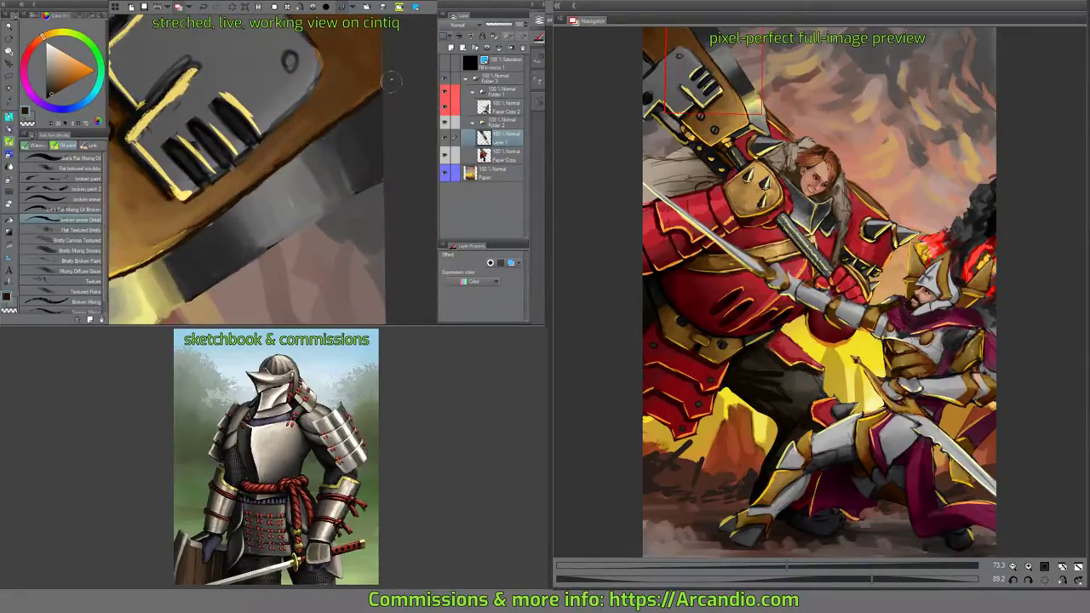
left_click_drag(378, 93, 336, 127)
left_click_drag(346, 167, 339, 146)
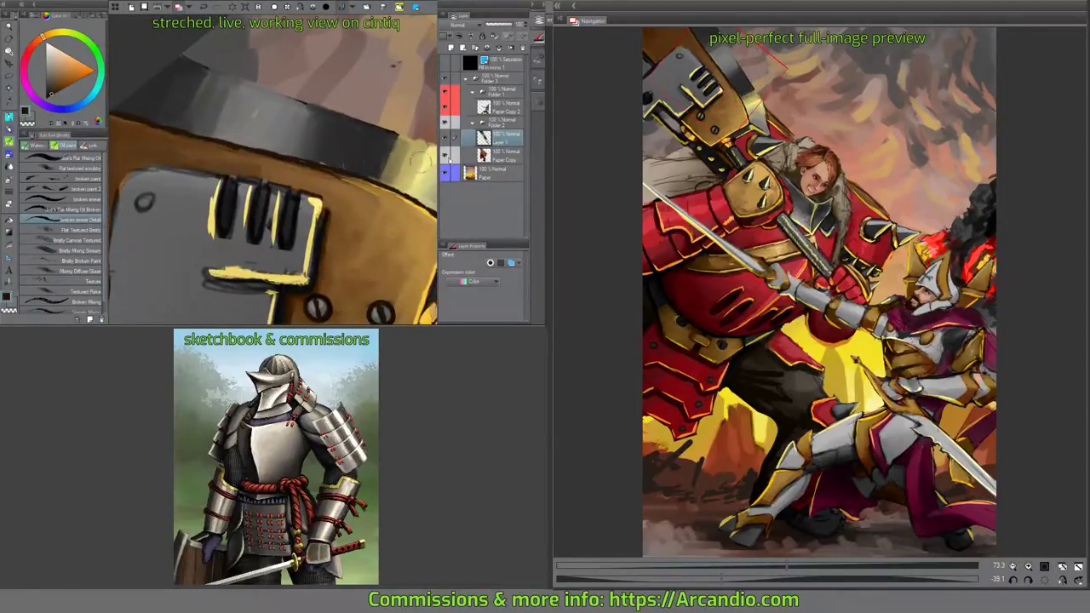
Merge the metal-shading layer down into the Paper Copy layer and edge the band's highlight with sampled pale yellow.
left_click(501, 49)
left_click_drag(324, 247, 340, 226)
left_click(298, 101, "alt")
left_click_drag(294, 104, 330, 87)
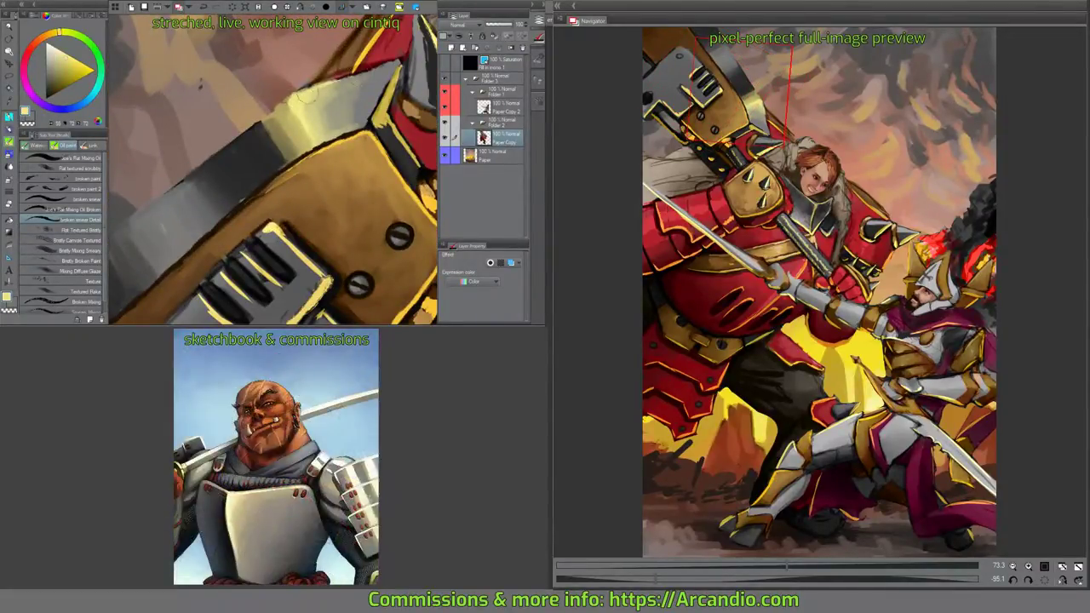
mouse_move(405, 62)
left_mouse_down()
mouse_move(371, 114)
mouse_move(384, 115)
mouse_move(391, 168)
mouse_move(383, 146)
mouse_move(340, 132)
mouse_move(293, 162)
left_mouse_up()
Refine the highlight and upper edge at the metal band's bend with sampled pale yellow, dark olive and brown.
left_click(273, 174, "alt")
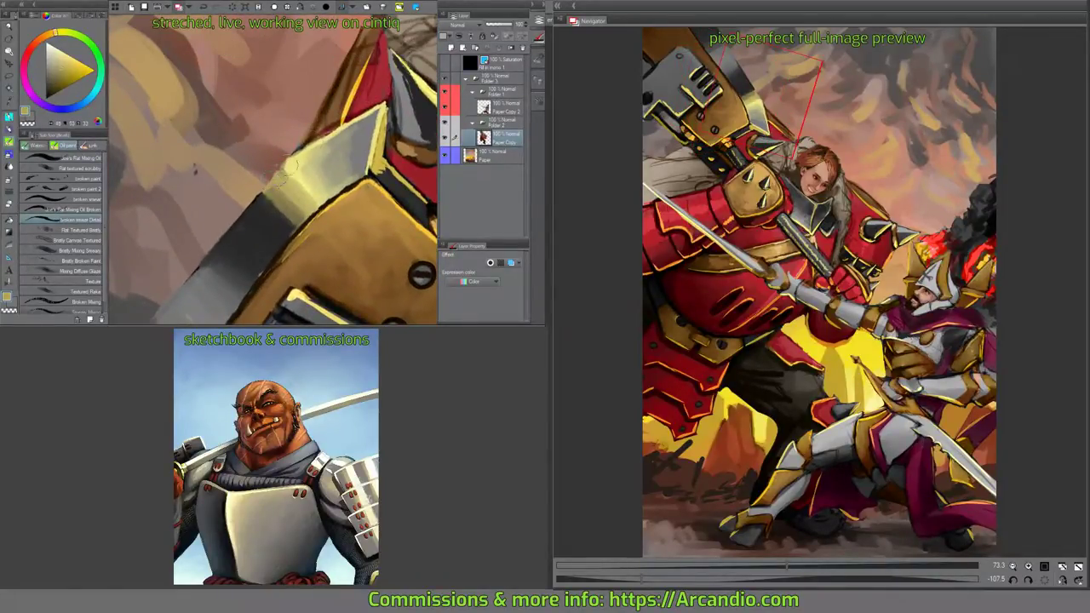
left_click(298, 152, "alt")
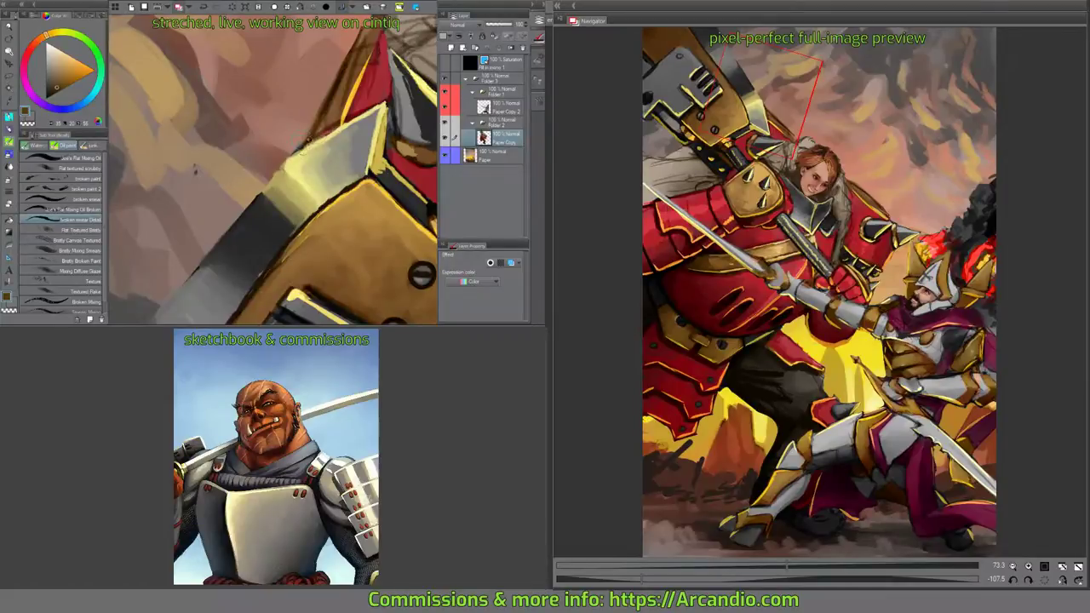
left_click(298, 151, "alt")
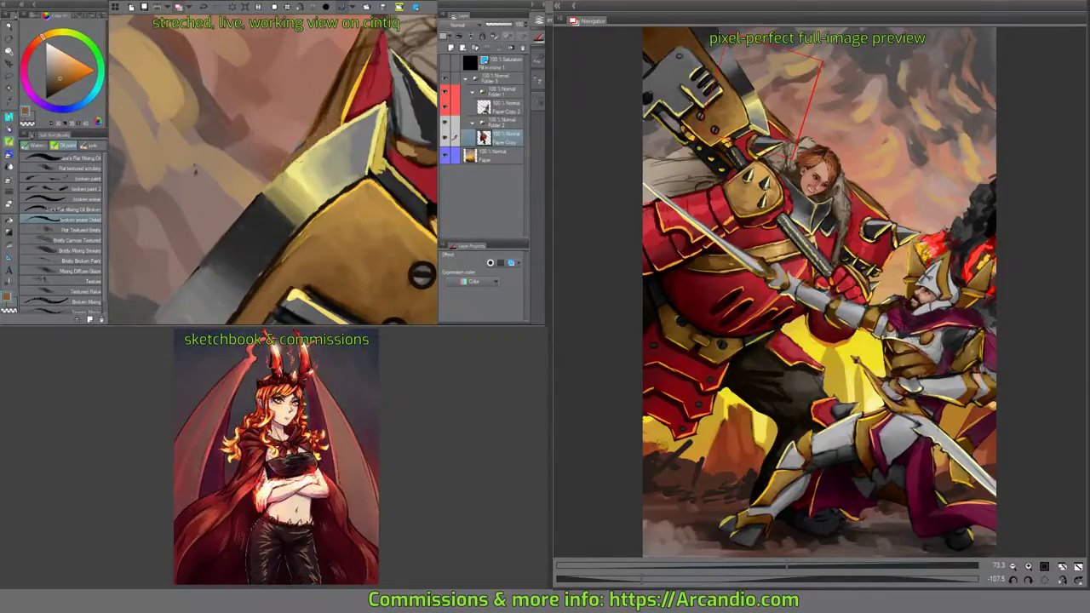
left_click(278, 173, "alt")
left_click_drag(195, 169, 149, 249)
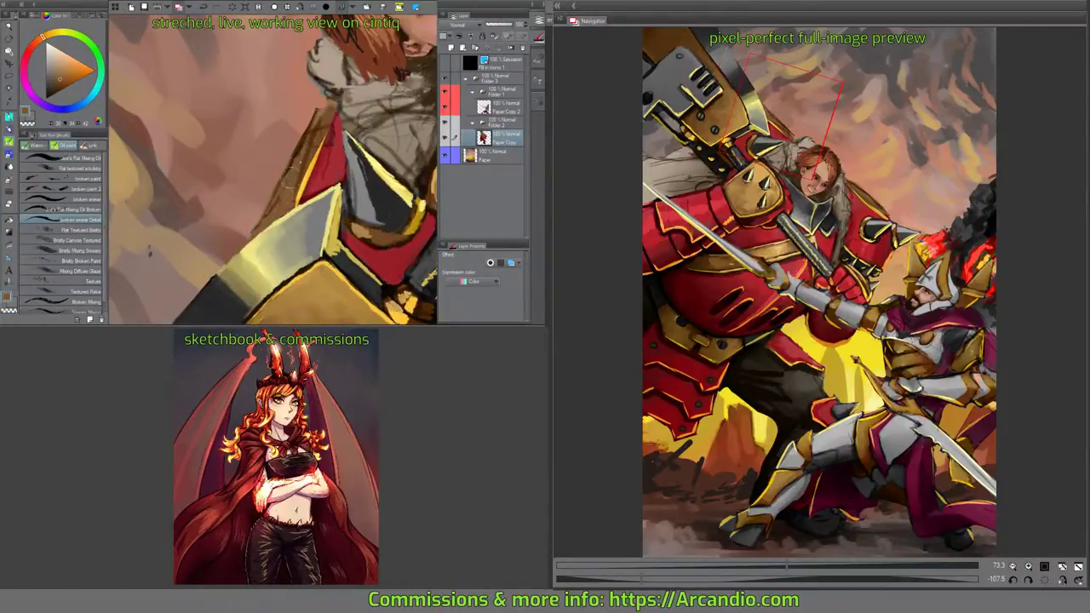
Paint the brown rim behind the red shoulder armor with sampled gold and brown, using a mixing brush to cover the sketch lines.
left_click(296, 152, "alt")
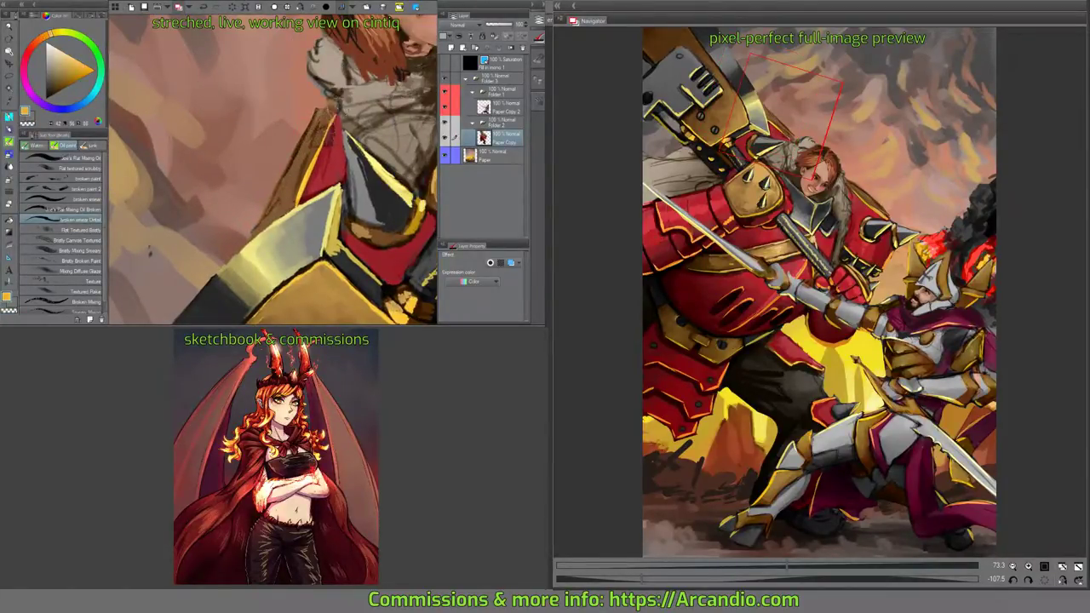
left_click_drag(273, 154, 205, 256)
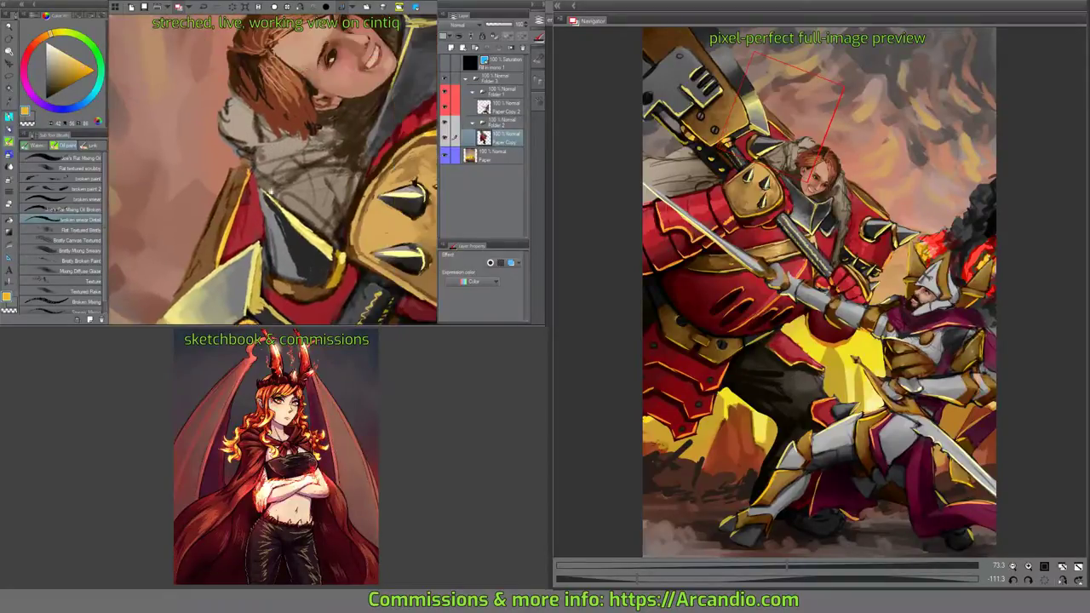
left_click(345, 121, "alt")
left_click_drag(232, 204, 238, 196)
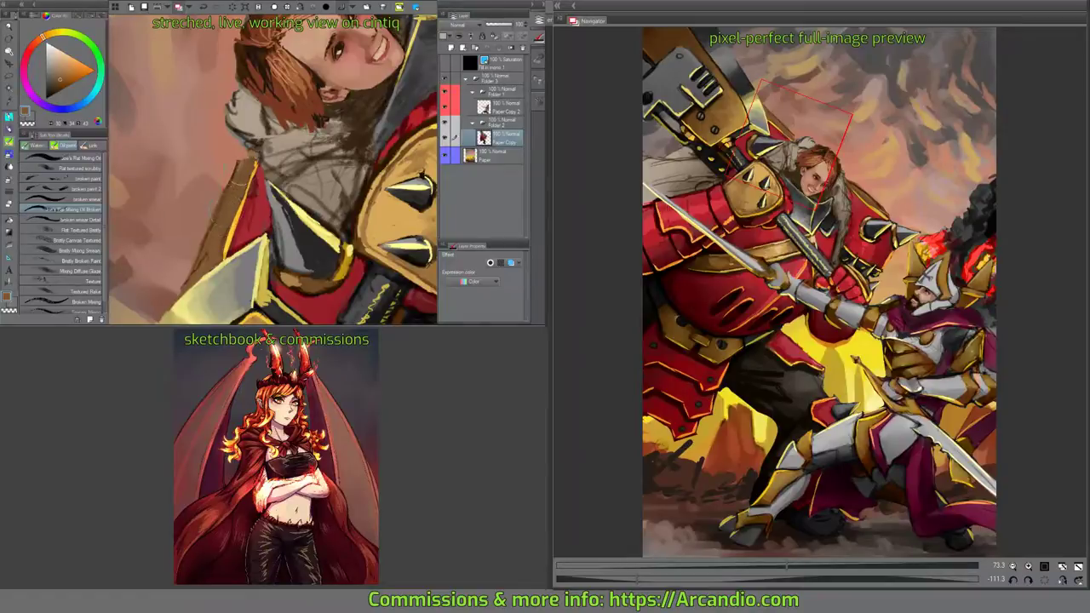
key("h")
left_click_drag(264, 136, 247, 221)
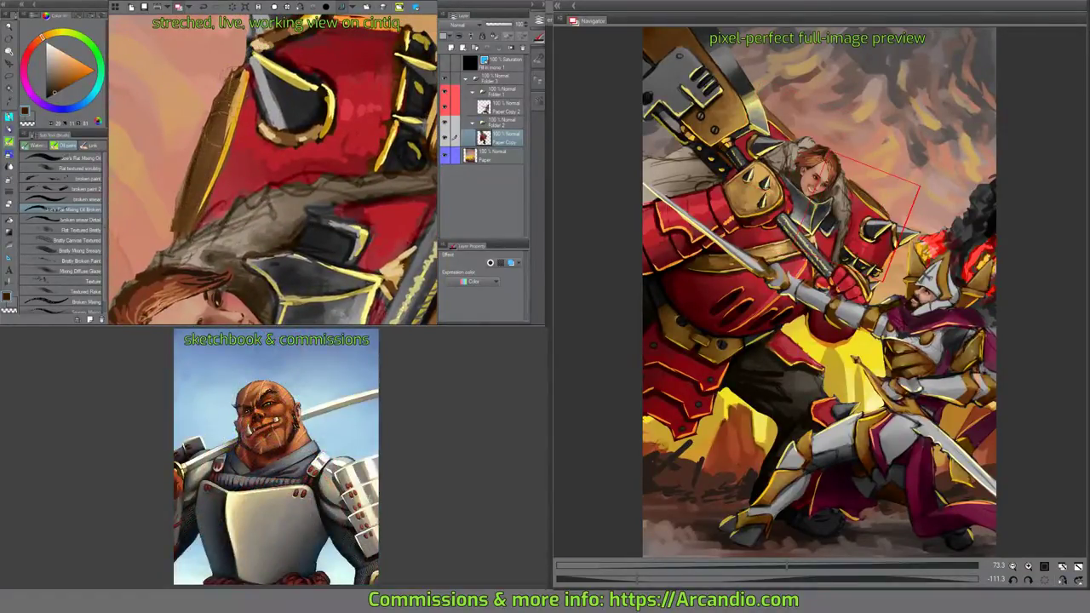
Shade the brown rim down toward the fur collar with dark brown and sampled gold, switching to the detail brush.
left_click_drag(242, 77, 218, 134)
mouse_move(192, 241)
left_mouse_down()
mouse_move(171, 252)
mouse_move(175, 241)
left_mouse_up()
left_click(214, 179, "alt")
left_click(78, 219)
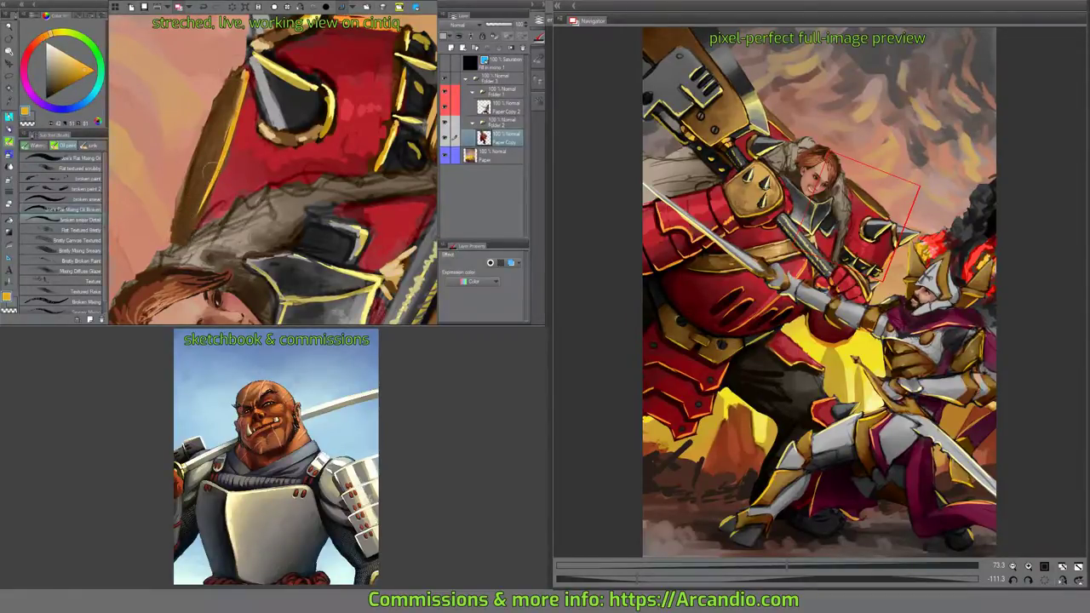
mouse_move(204, 200)
left_mouse_down()
mouse_move(184, 242)
mouse_move(215, 215)
left_mouse_up()
Touch up the dark spike on the far red shoulder with sampled near-black and save the painting.
left_click_drag(336, 90, 303, 149)
left_click(302, 163, "alt")
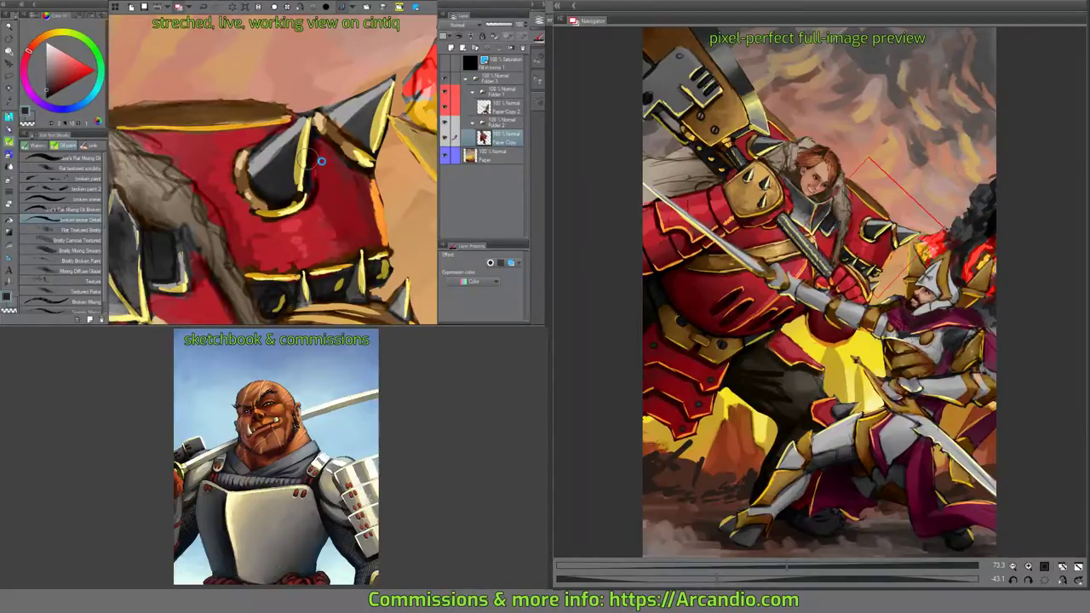
key("ctrl+s")
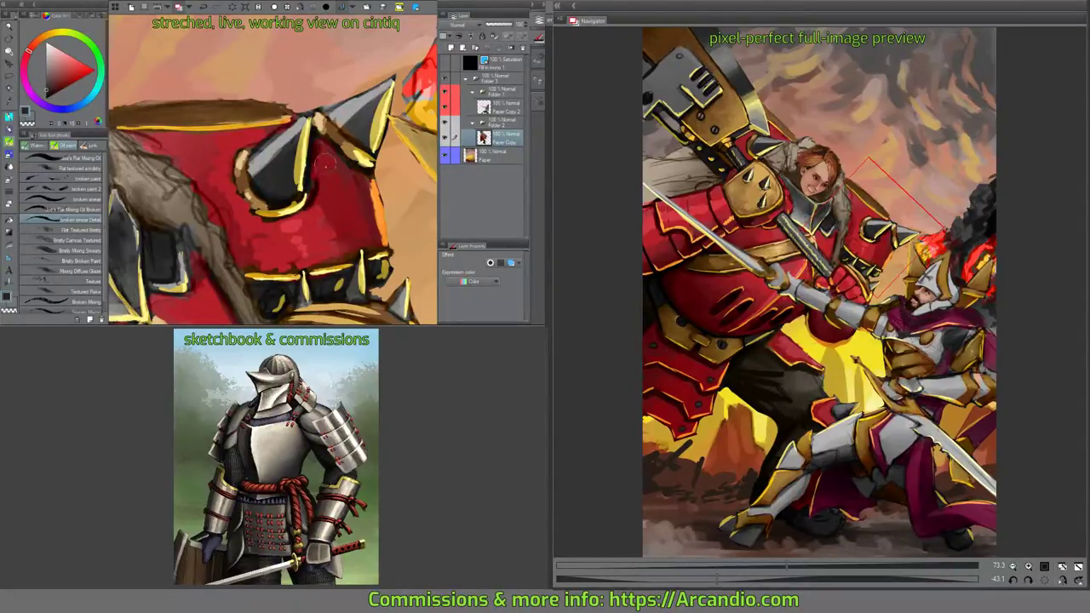
left_click_drag(326, 164, 283, 194)
Roughen the highlight at the metal band's bend with sampled pale yellow and olive gray, using the broken paint brush.
scroll(264, 202, "up", 3)
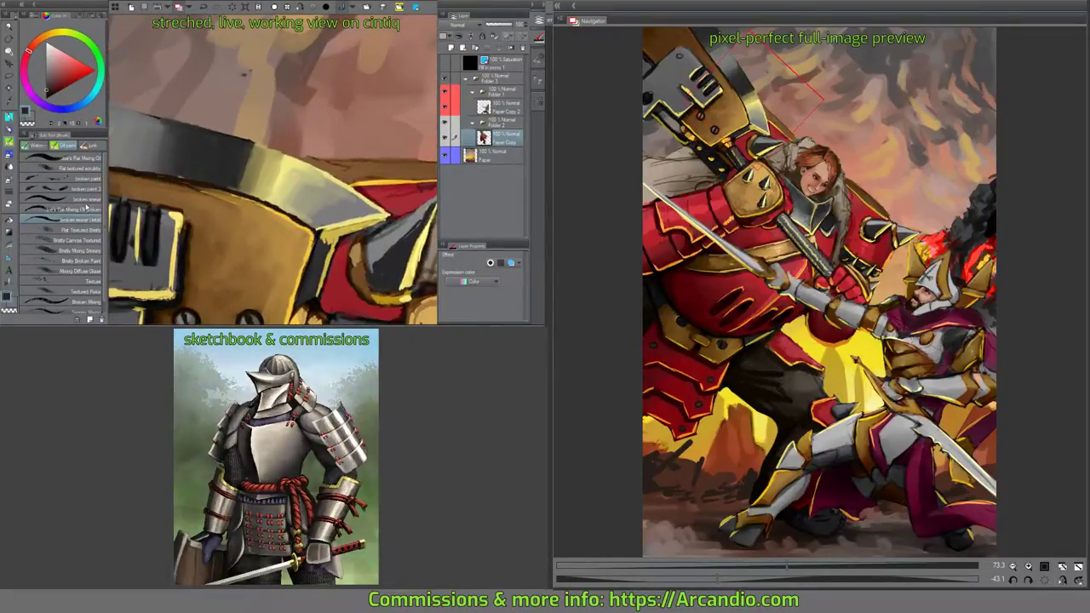
left_click(86, 198)
left_click(277, 174, "alt")
left_click_drag(283, 181, 310, 205)
left_click(288, 183, "alt")
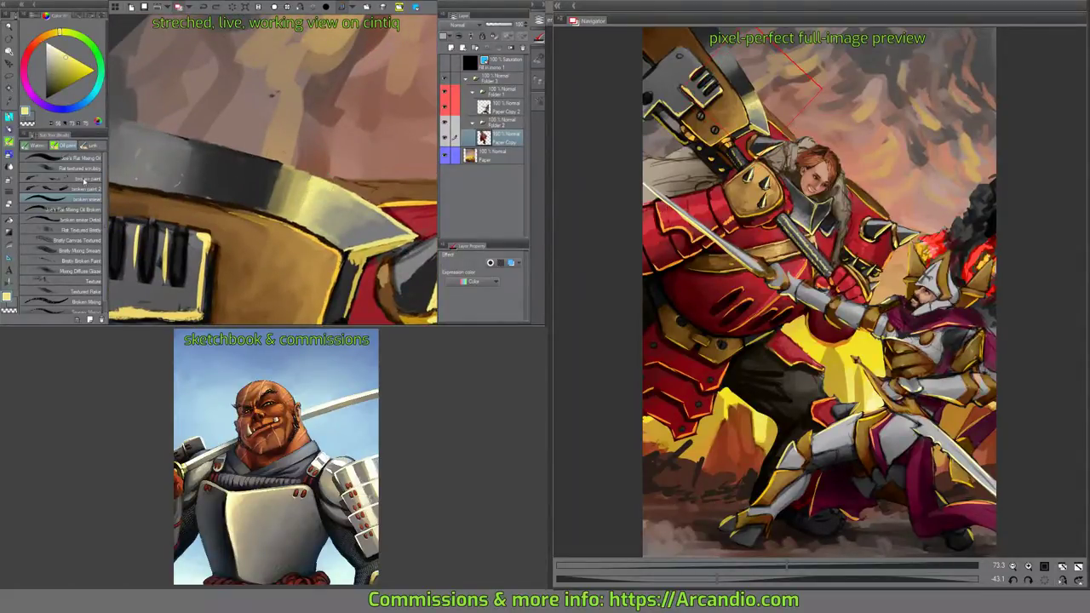
left_click(92, 181)
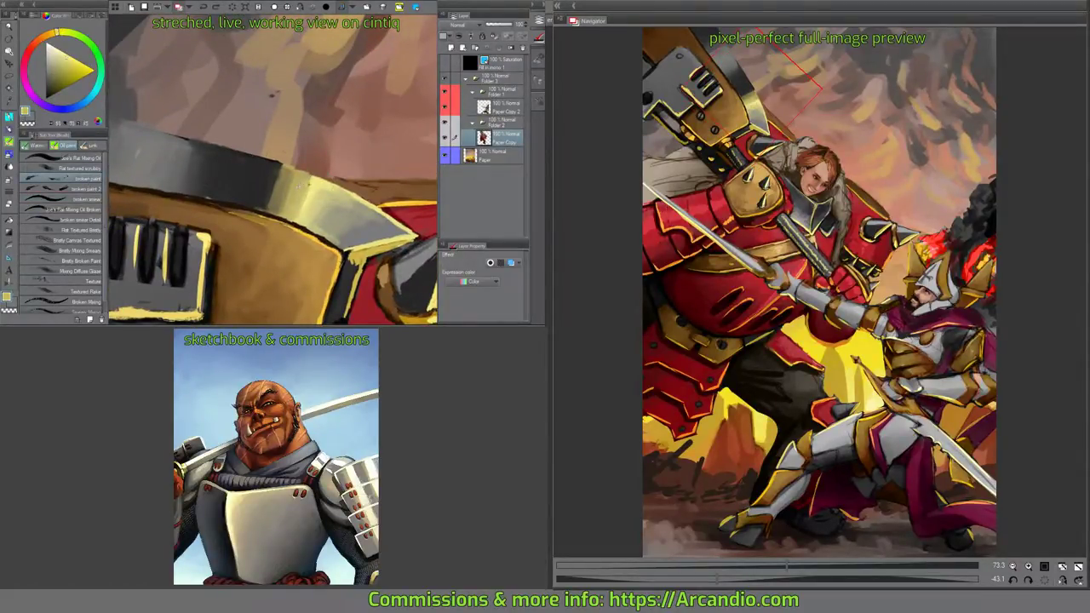
mouse_move(320, 186)
left_mouse_down()
mouse_move(324, 226)
mouse_move(341, 208)
mouse_move(357, 212)
mouse_move(315, 228)
mouse_move(344, 212)
mouse_move(313, 170)
left_mouse_up()
scroll(361, 201, "up", 1)
left_click(306, 196, "alt")
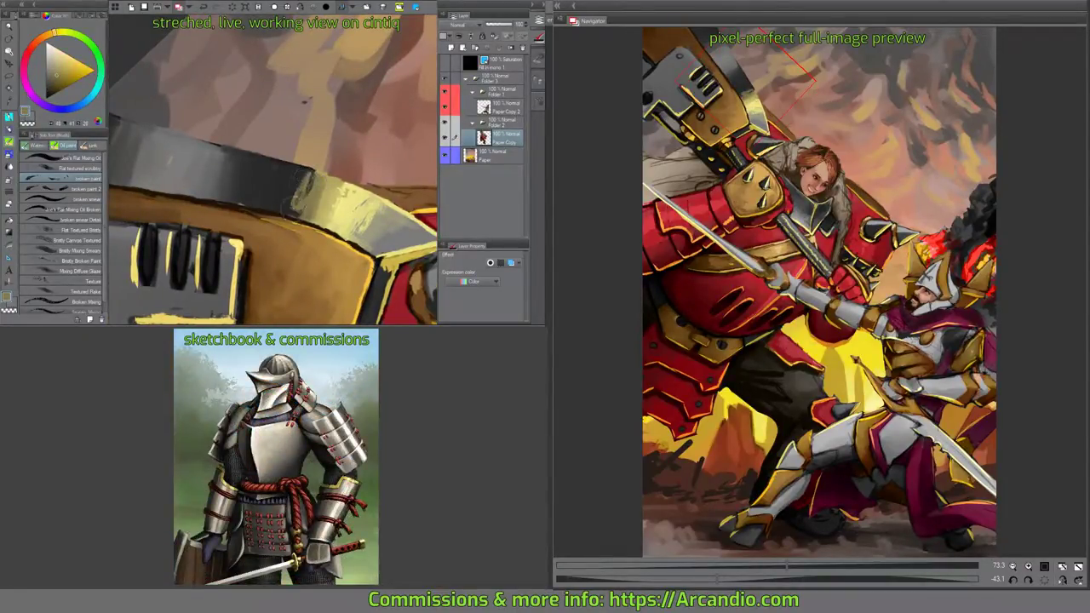
Add broken-textured strokes of sampled dark and light gray to the metal band's middle and outer end.
mouse_move(358, 213)
left_mouse_down()
mouse_move(341, 171)
mouse_move(281, 128)
mouse_move(258, 161)
mouse_move(298, 195)
mouse_move(272, 213)
mouse_move(299, 174)
mouse_move(313, 191)
left_mouse_up()
left_click(258, 161, "alt")
left_click(289, 200, "alt")
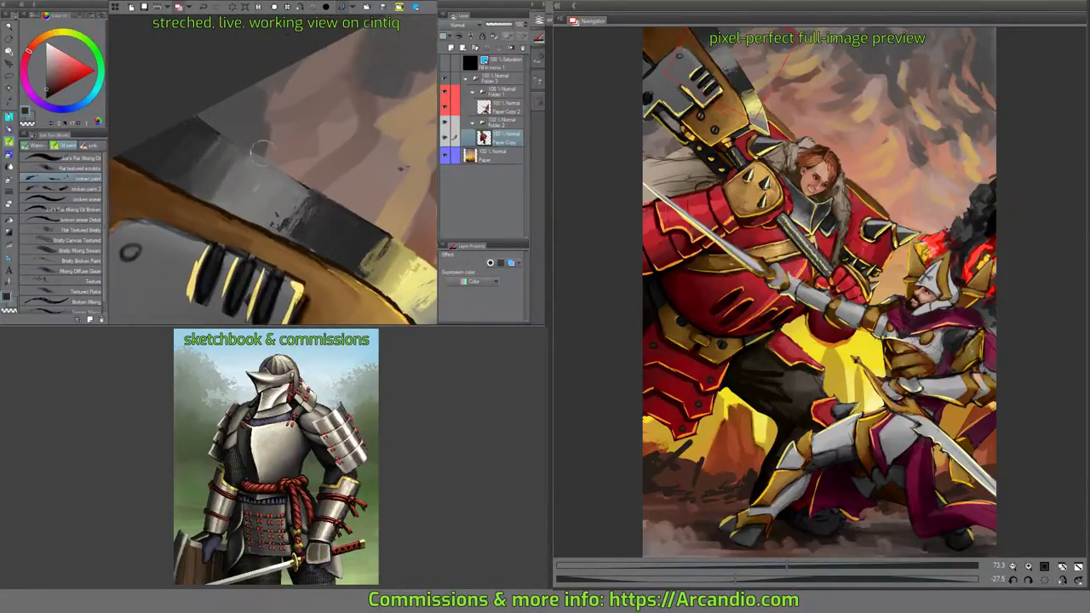
left_click(212, 194, "alt")
mouse_move(217, 194)
left_mouse_down()
mouse_move(216, 154)
mouse_move(188, 169)
mouse_move(203, 150)
mouse_move(251, 204)
left_mouse_up()
left_click(204, 217, "alt")
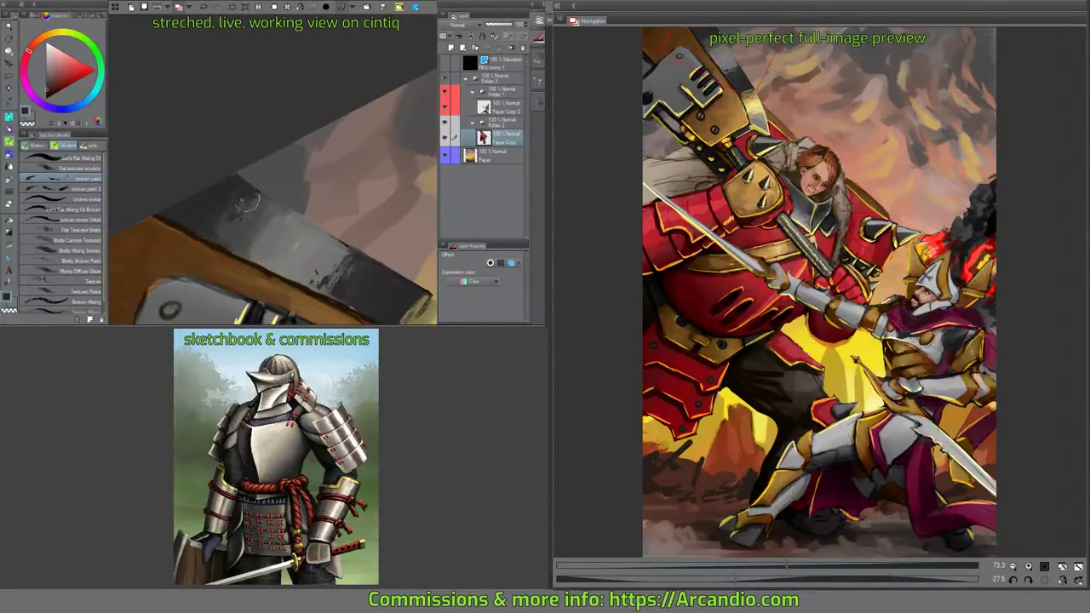
Break up the transition between light and dark gray on the metal band, switching to the broken paint 2 brush.
left_click_drag(324, 243, 255, 170)
left_click(246, 151, "alt")
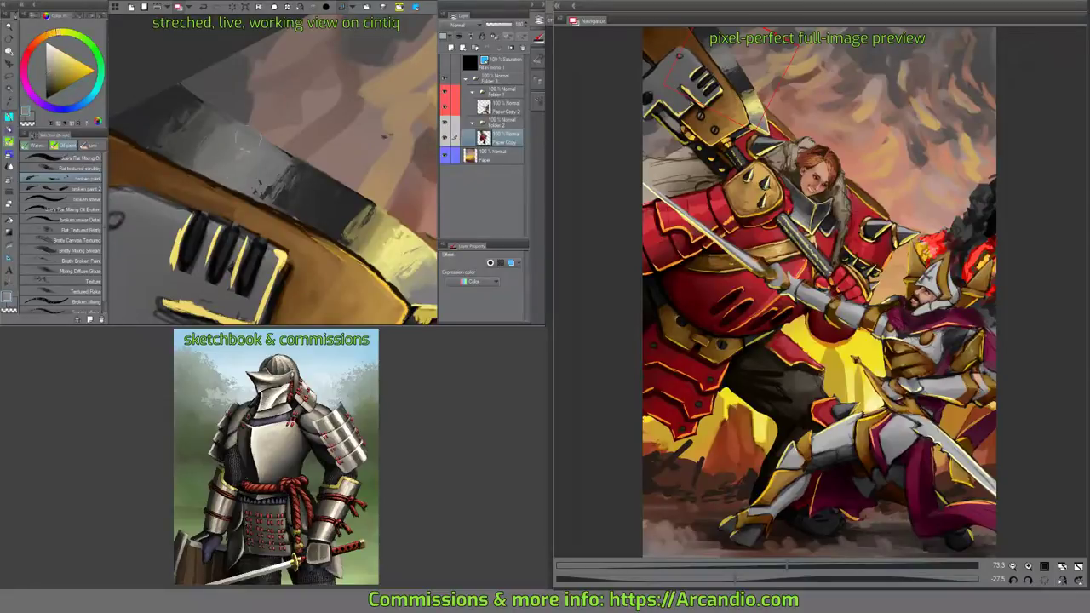
mouse_move(342, 199)
left_mouse_down()
mouse_move(297, 184)
mouse_move(352, 185)
mouse_move(290, 133)
left_mouse_up()
left_click(291, 133, "alt")
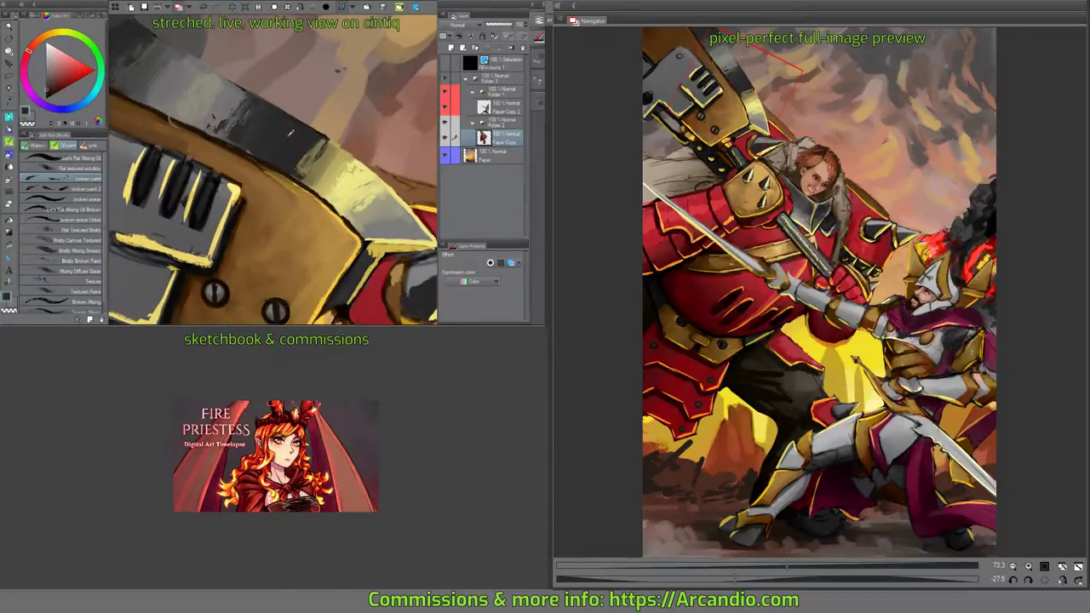
left_click_drag(238, 104, 275, 148)
left_click(85, 188)
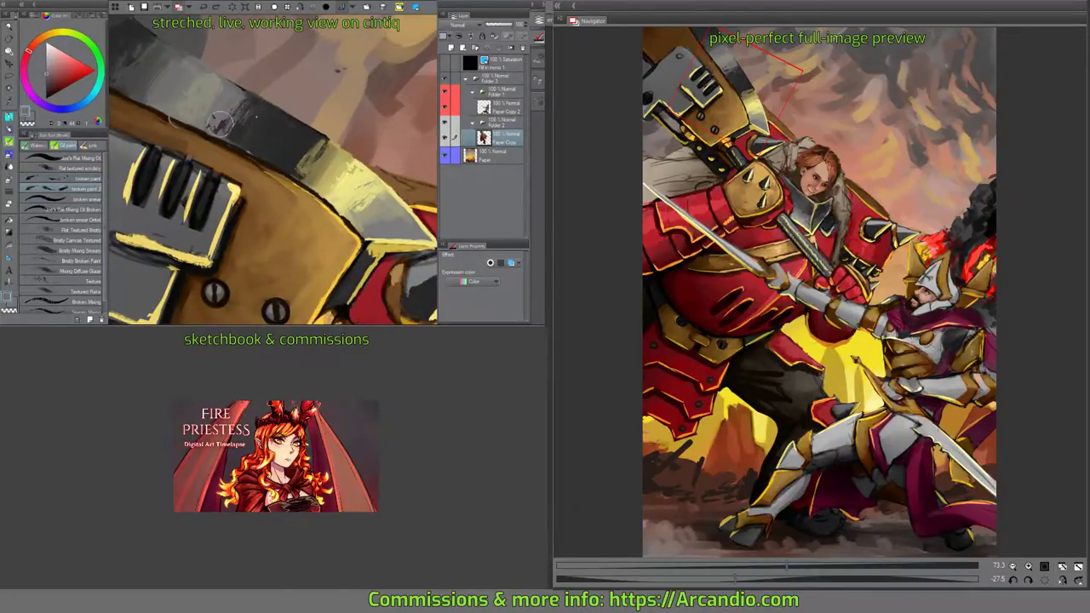
left_click_drag(218, 123, 260, 122)
Work sampled olive gray and pale yellow into the border between the metal band's dark section and its highlight.
left_click(341, 152, "alt")
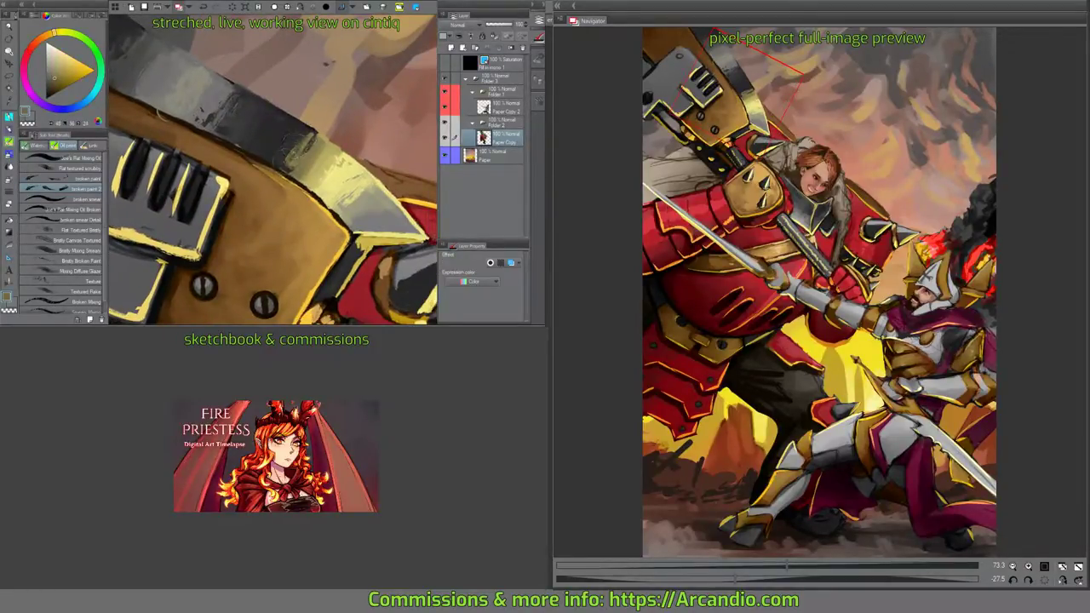
left_click_drag(298, 166, 281, 156)
left_click(355, 166, "alt")
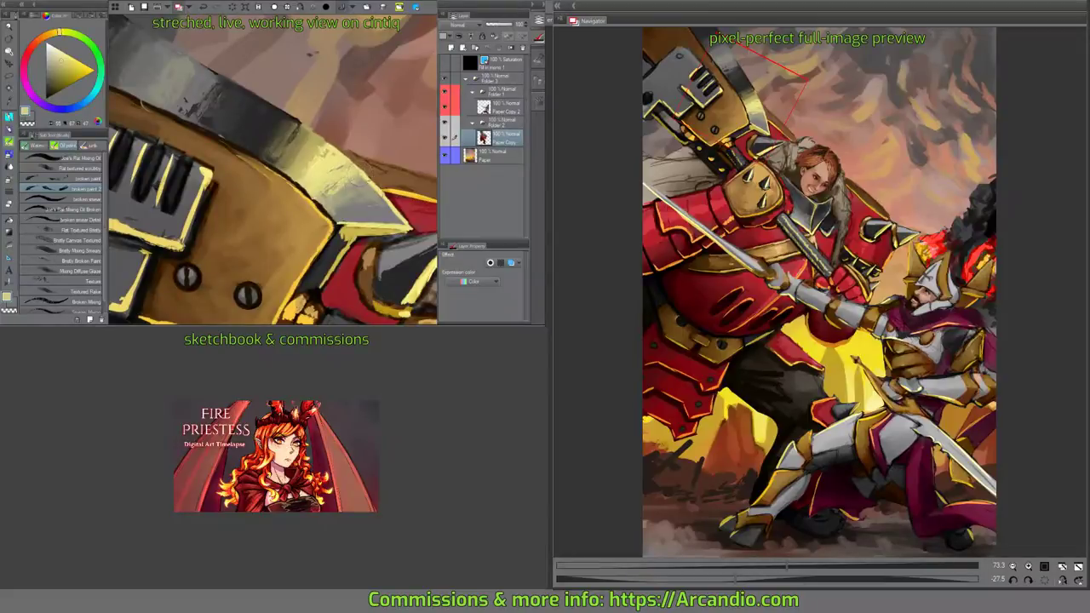
mouse_move(392, 208)
left_mouse_down()
mouse_move(200, 199)
mouse_move(305, 201)
left_mouse_up()
Brush sampled light gray over the upper part of the slotted gray plate, up to the small rivet and slots.
left_click(256, 201, "alt")
left_click(315, 104, "alt")
mouse_move(315, 104)
left_mouse_down()
mouse_move(240, 177)
mouse_move(259, 213)
mouse_move(247, 209)
left_mouse_up()
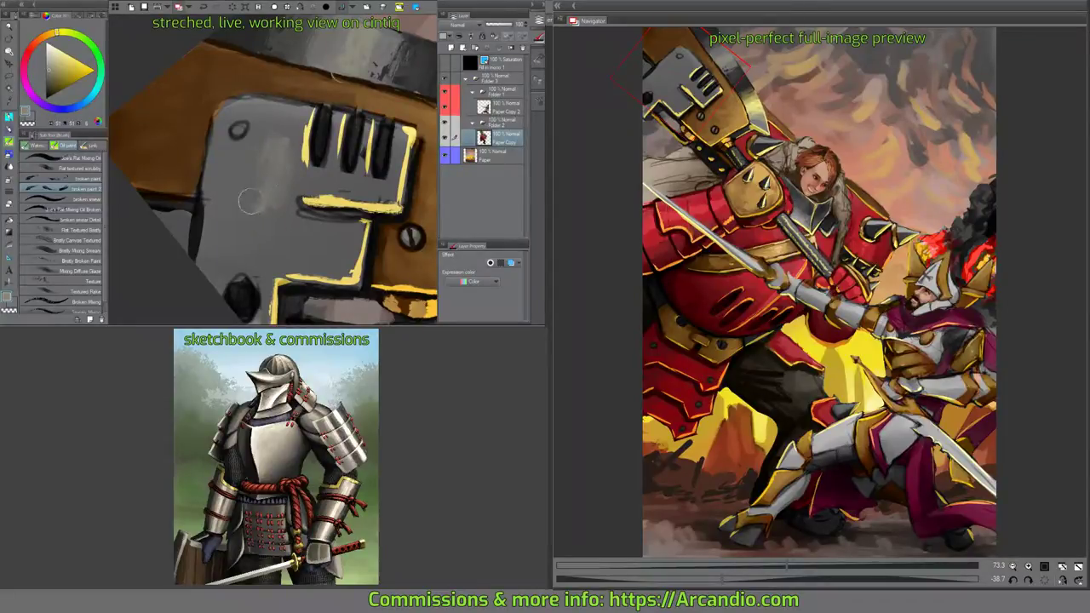
left_click_drag(255, 145, 242, 183)
mouse_move(241, 126)
left_mouse_down()
mouse_move(239, 139)
mouse_move(228, 103)
left_mouse_up()
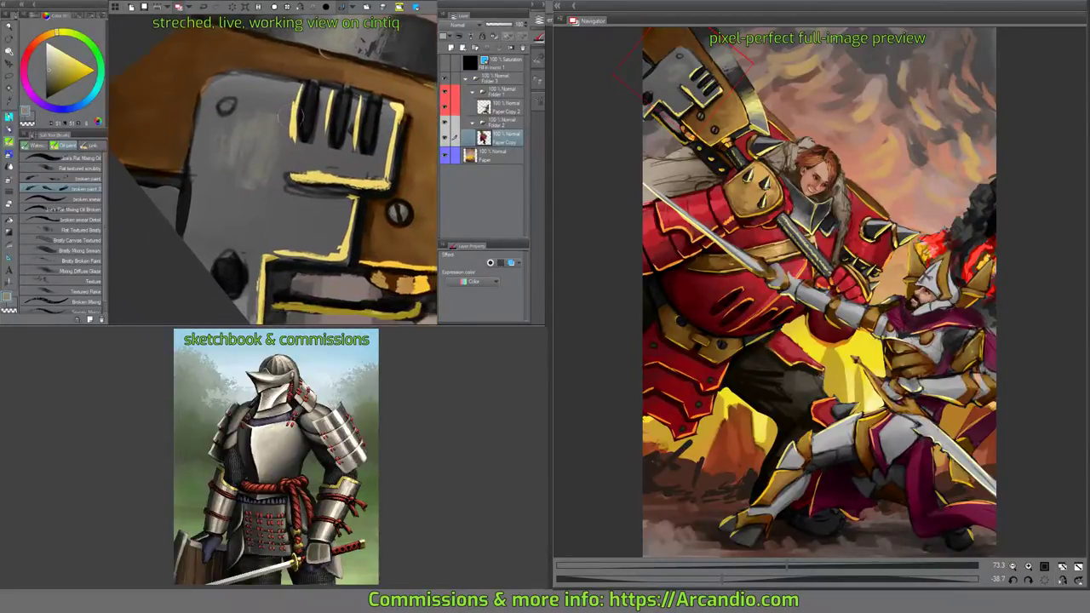
left_click_drag(345, 158, 323, 134)
left_click_drag(272, 100, 302, 151)
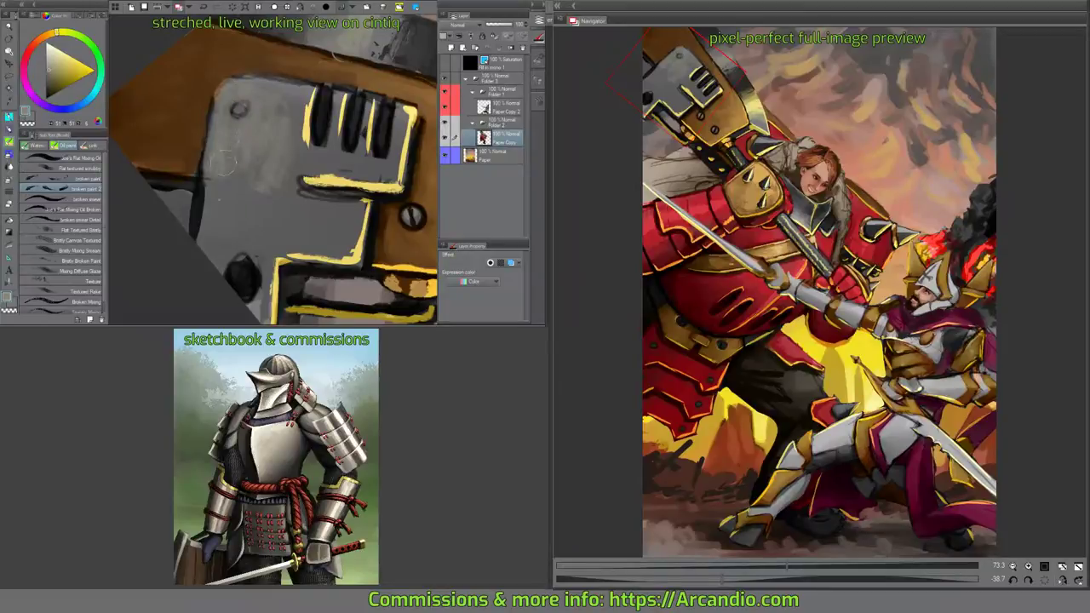
Lighten the slotted gray plate's outer edge and middle down toward the large dark hole.
left_click_drag(221, 166, 211, 242)
left_click_drag(204, 187, 217, 242)
mouse_move(230, 170)
left_mouse_down()
mouse_move(255, 155)
mouse_move(253, 191)
left_mouse_up()
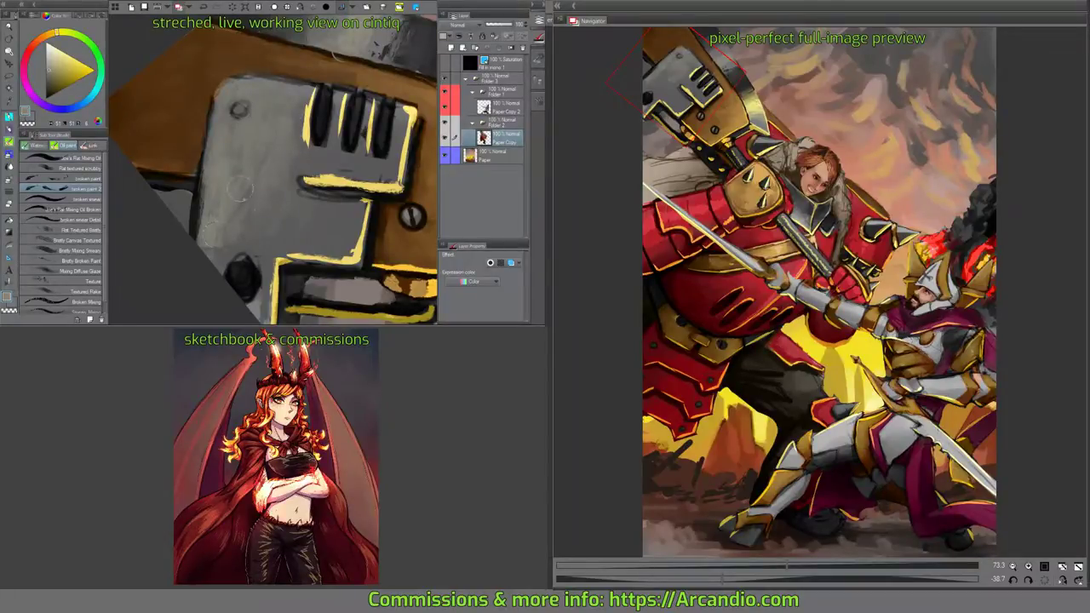
Extend the light gray between the plate's slots, across its lower area and around the small rivet.
mouse_move(354, 101)
left_mouse_down()
mouse_move(321, 149)
mouse_move(339, 182)
mouse_move(330, 192)
mouse_move(369, 184)
mouse_move(354, 171)
left_mouse_up()
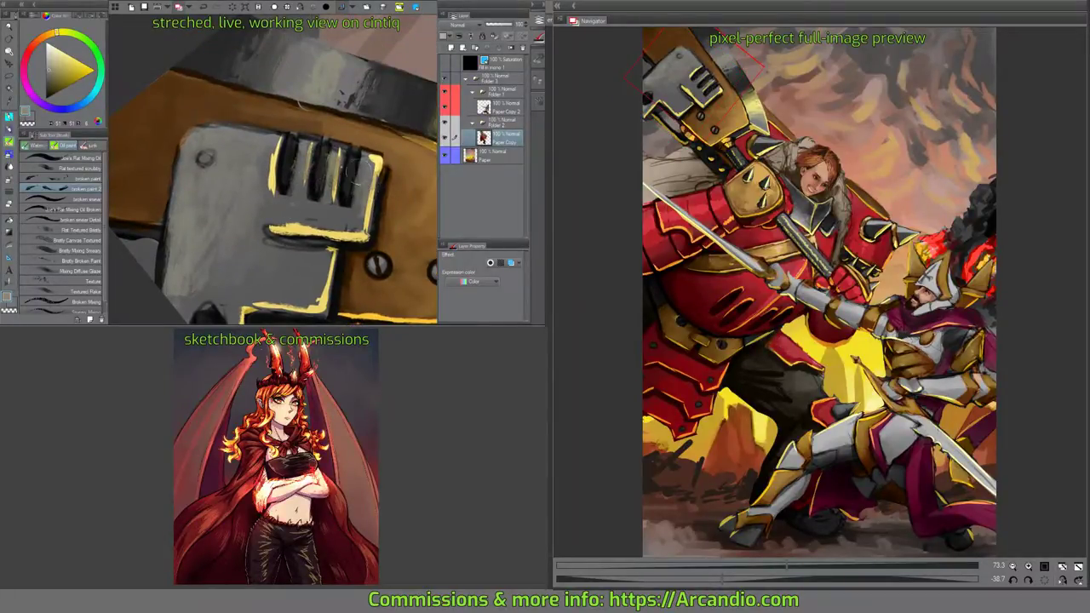
left_click_drag(260, 166, 271, 191)
key("minus")
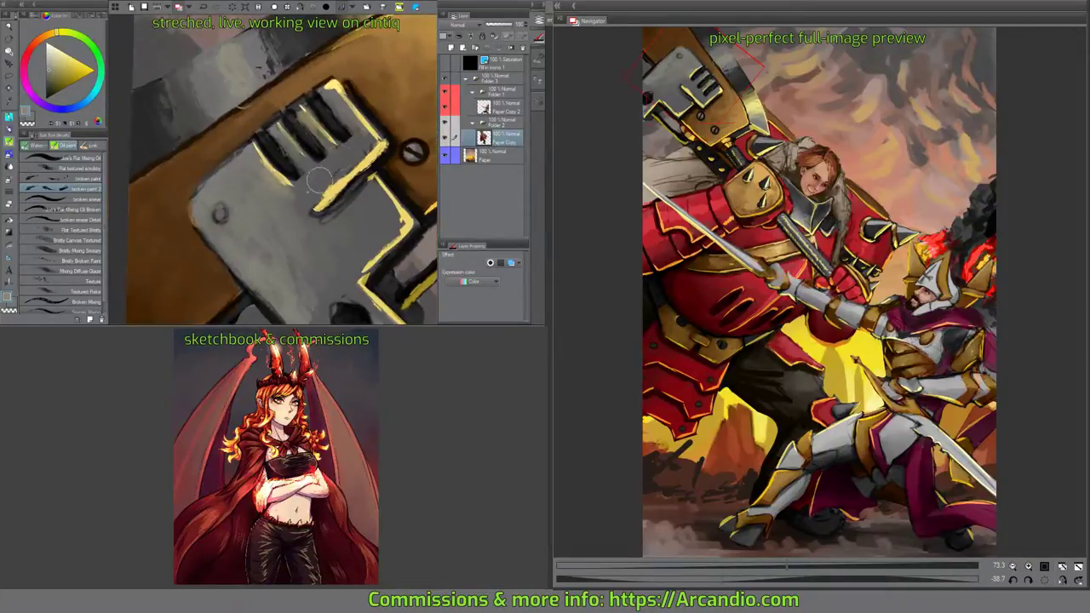
scroll(290, 208, "down", 2)
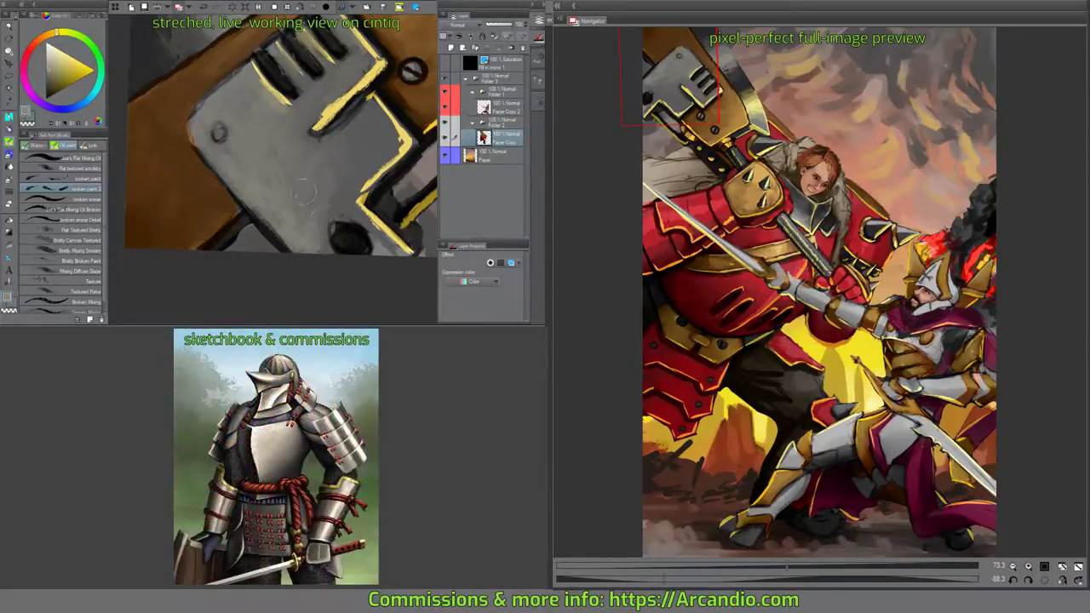
left_click_drag(214, 138, 193, 152)
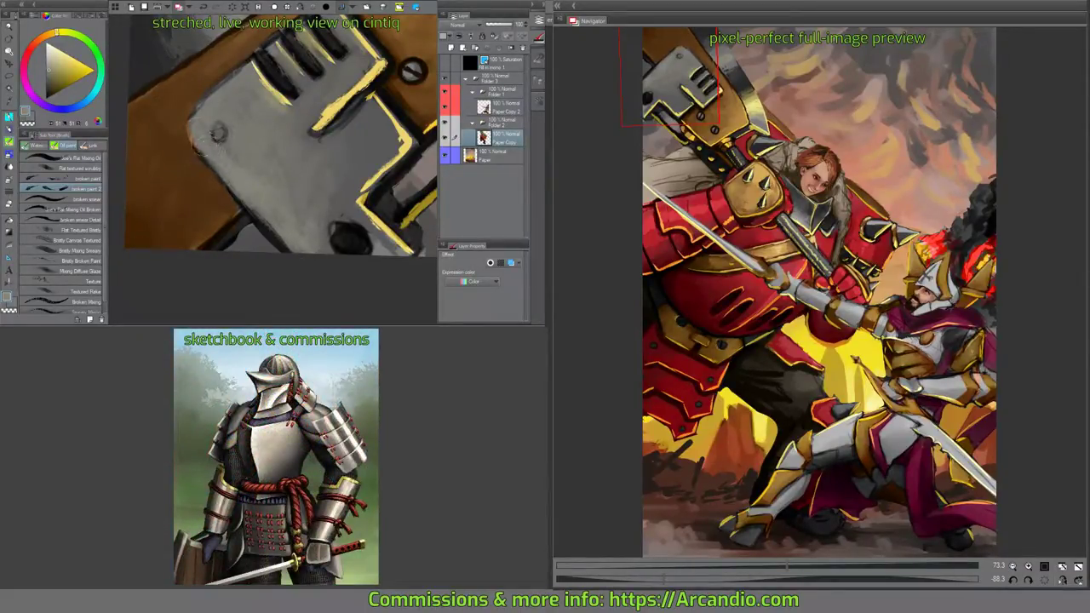
Darken the gray plate beside its yellow-edged notch and around the slots with sampled near-black and dark gray.
scroll(296, 56, "up", 1)
key("^")
key("^")
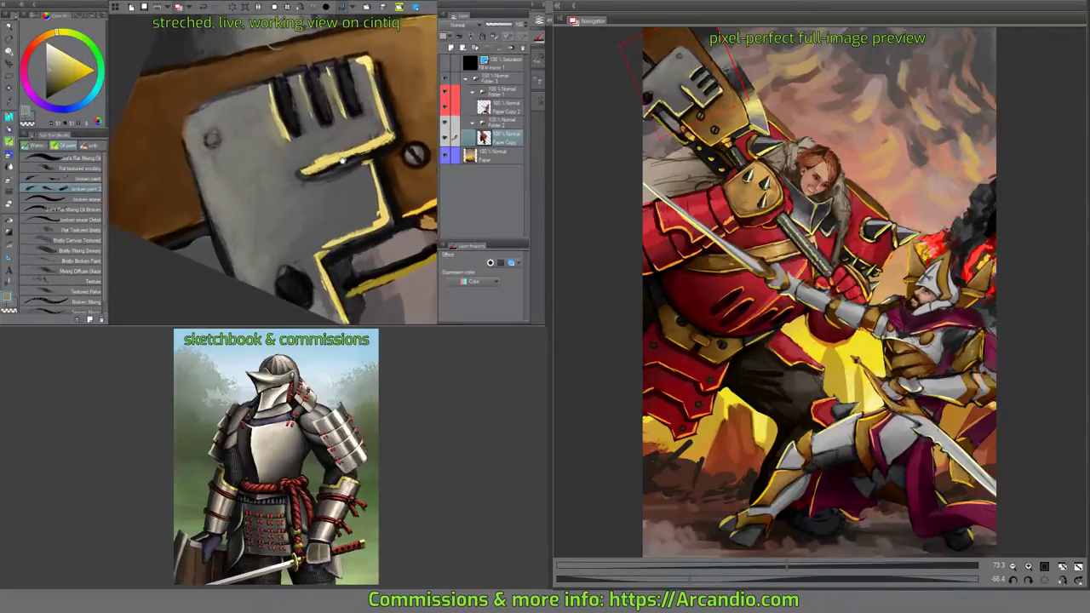
left_click(349, 170, "alt")
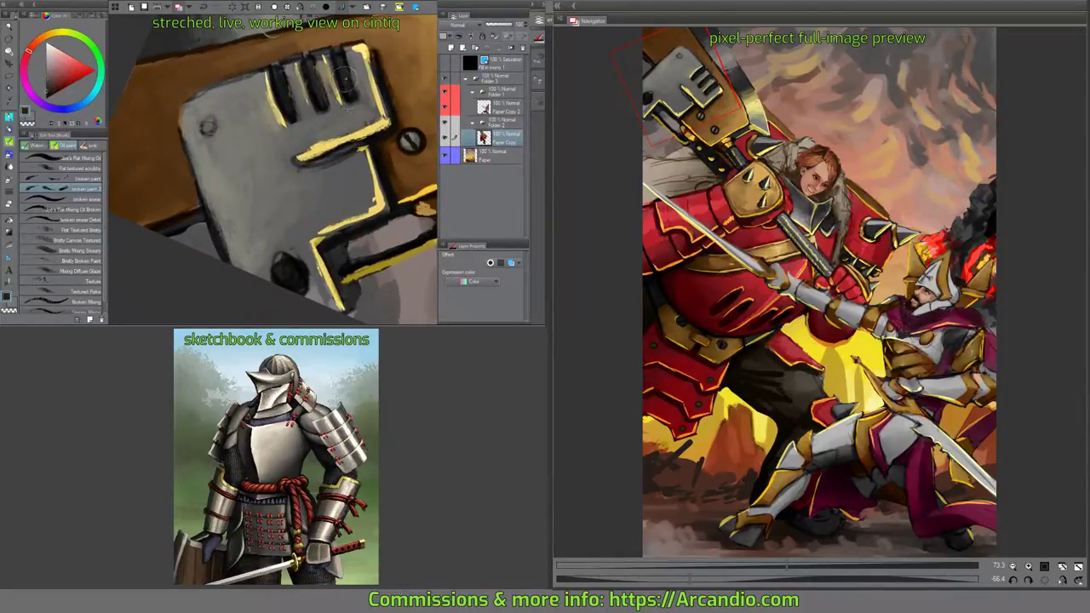
left_click_drag(367, 116, 351, 95)
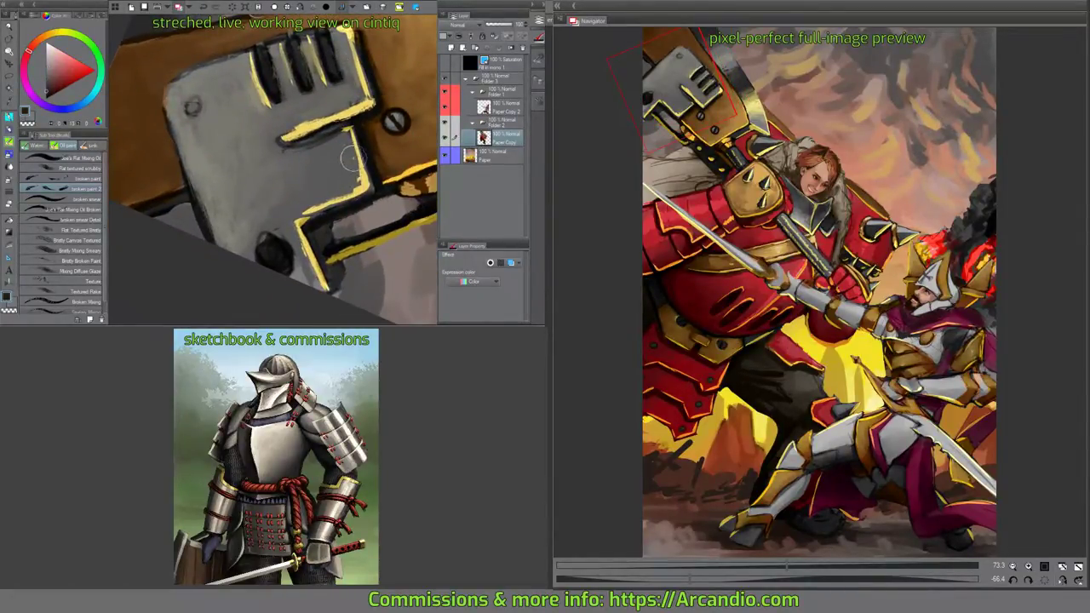
mouse_move(343, 153)
left_mouse_down()
mouse_move(349, 195)
mouse_move(349, 183)
mouse_move(334, 201)
mouse_move(344, 145)
mouse_move(339, 180)
left_mouse_up()
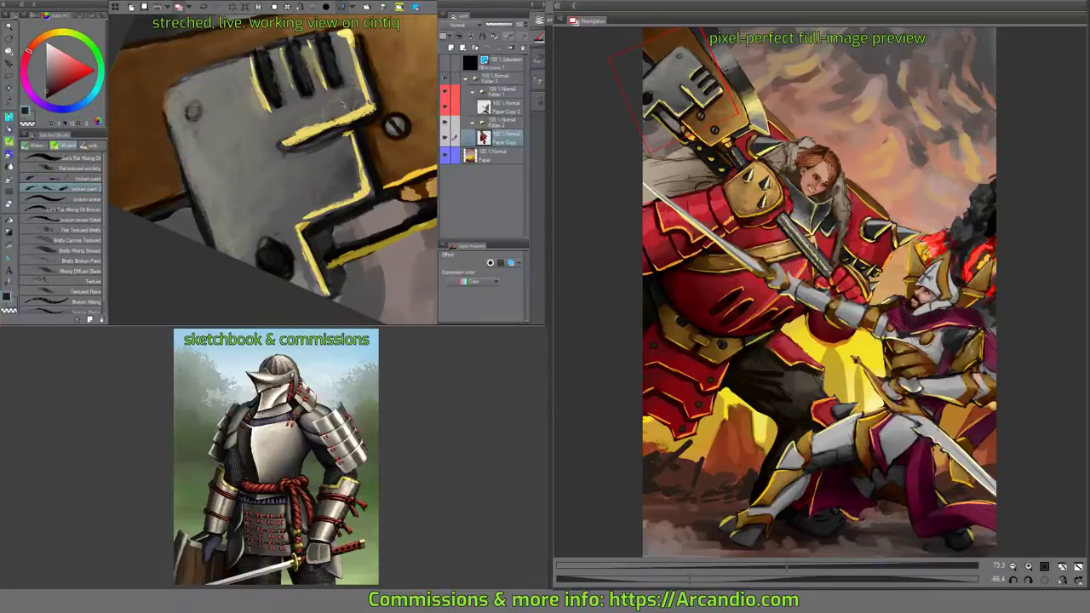
scroll(339, 138, "down", 1)
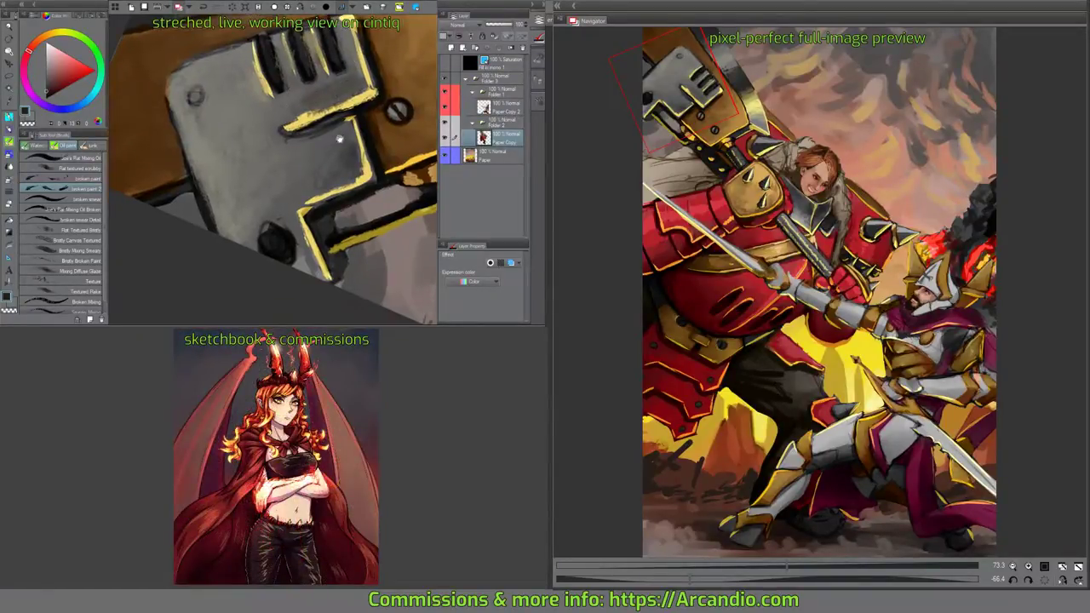
Smooth the slotted gray plate with sampled gray between the small rivet and the large dark hole.
mouse_move(337, 160)
left_mouse_down()
mouse_move(290, 202)
mouse_move(281, 173)
left_mouse_up()
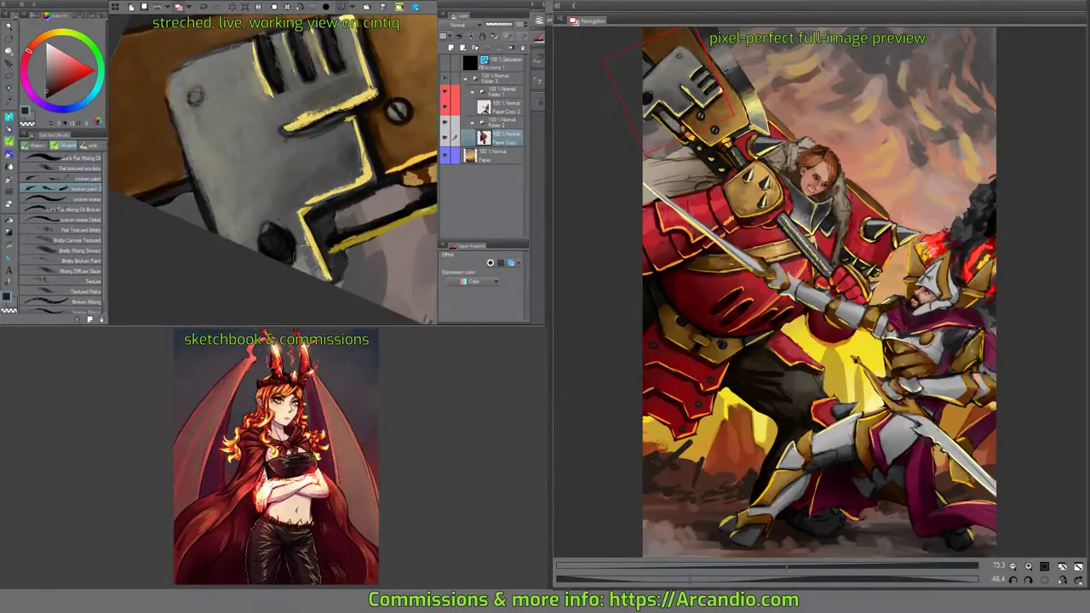
left_click(254, 223, "alt")
mouse_move(256, 228)
left_mouse_down()
mouse_move(286, 223)
mouse_move(267, 223)
mouse_move(249, 245)
left_mouse_up()
scroll(247, 245, "up", 2)
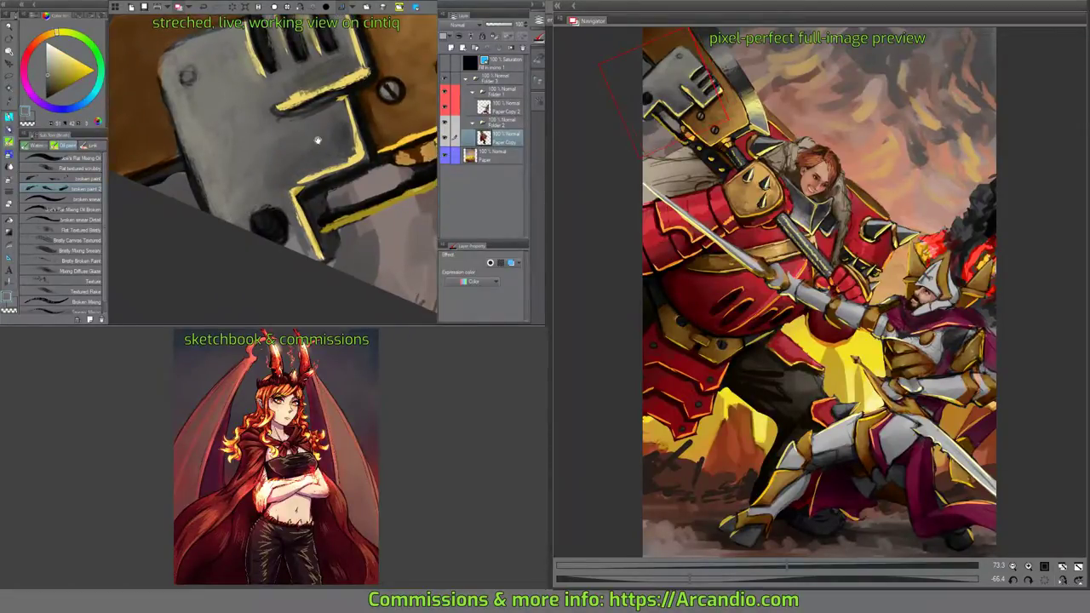
Repaint the small rivet in the gray plate's upper corner as a solid dot in sampled near-black.
left_click(258, 277, "alt")
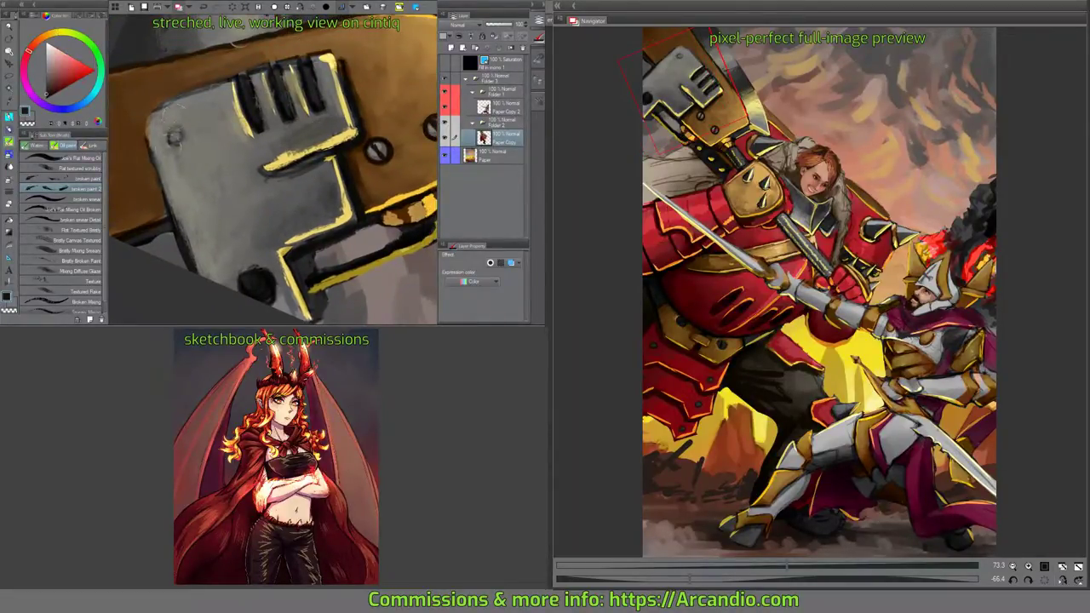
left_click(83, 199)
left_click_drag(170, 129, 177, 143)
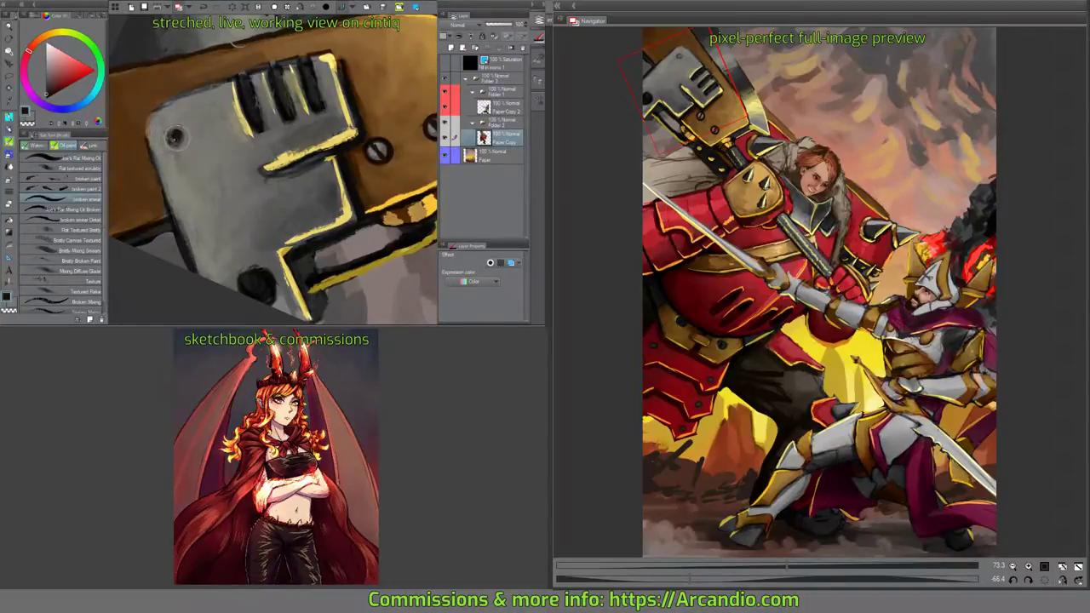
scroll(273, 171, "down", 2)
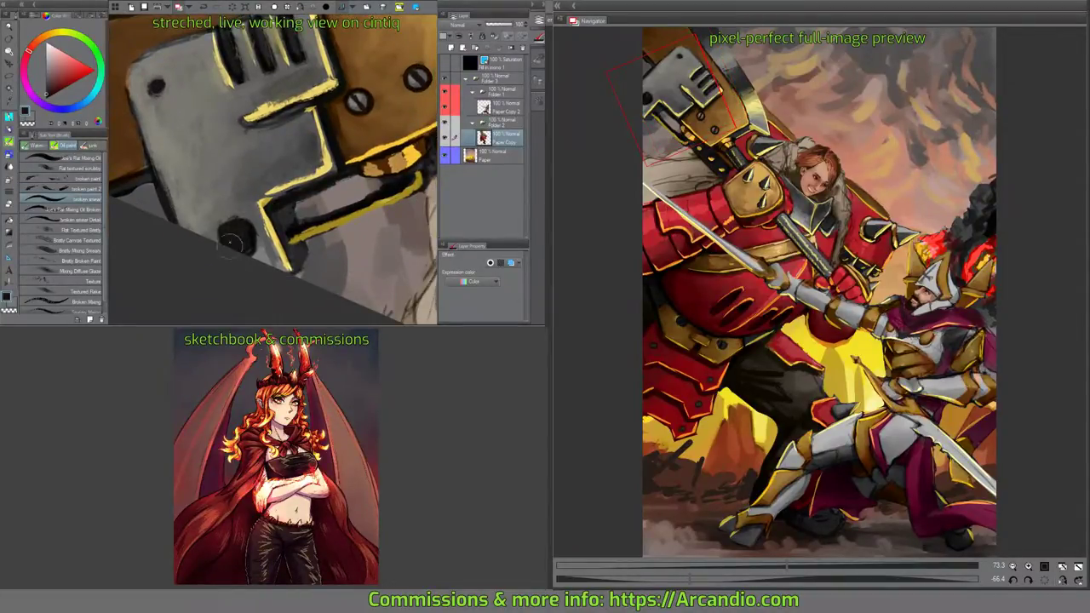
Try to fill the center of the plate's large dark hole with sampled gray.
scroll(270, 189, "up", 1)
left_click(270, 189, "alt")
mouse_move(239, 242)
left_mouse_down()
mouse_move(247, 255)
mouse_move(240, 248)
left_mouse_up()
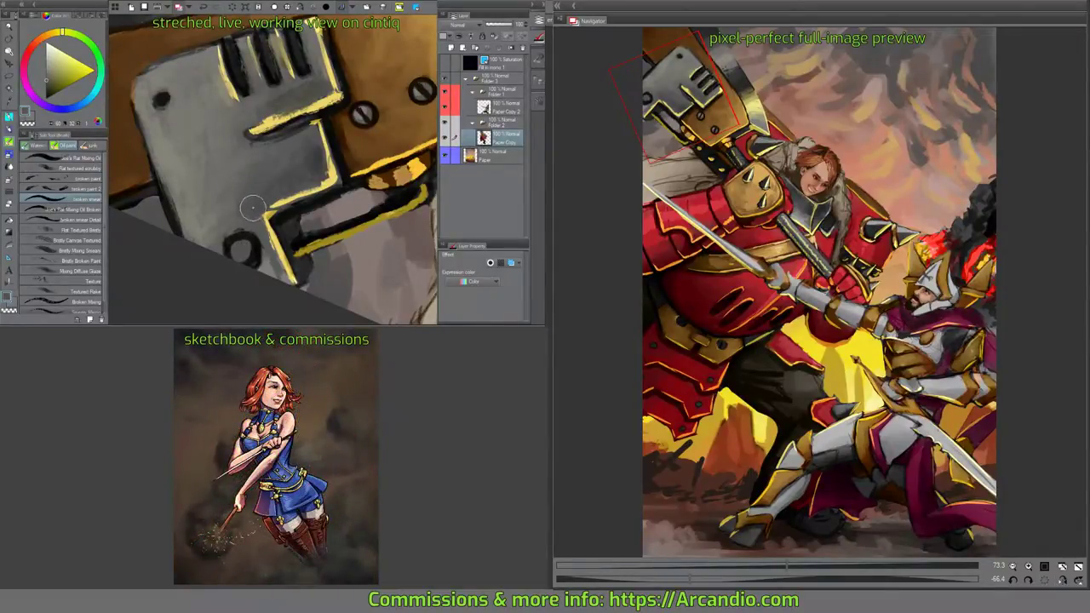
scroll(253, 211, "down", 2)
key("asciicircum")
key("asciicircum")
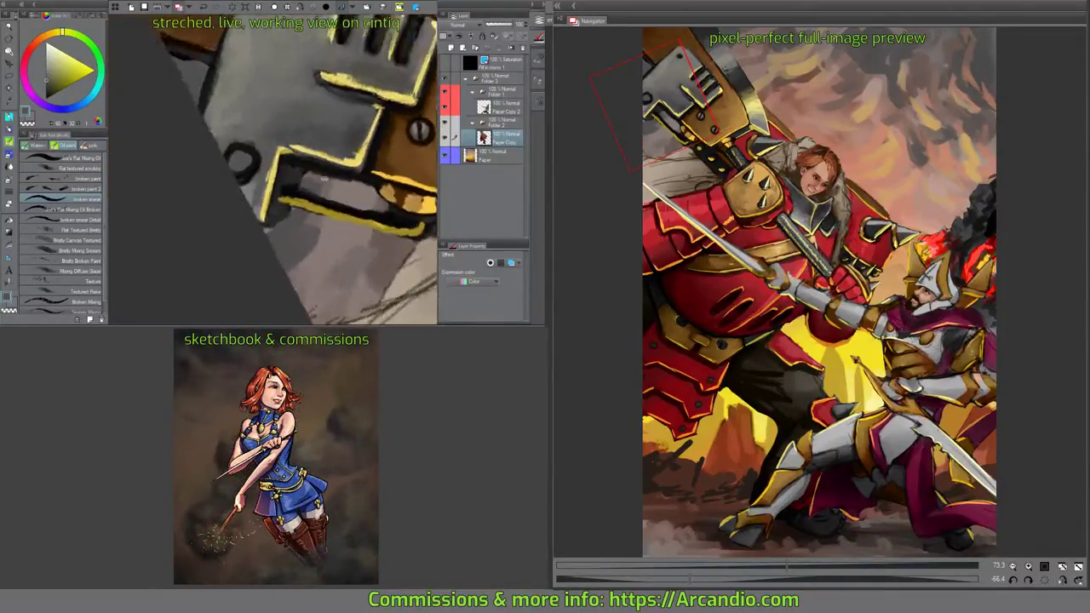
scroll(307, 151, "up", 2)
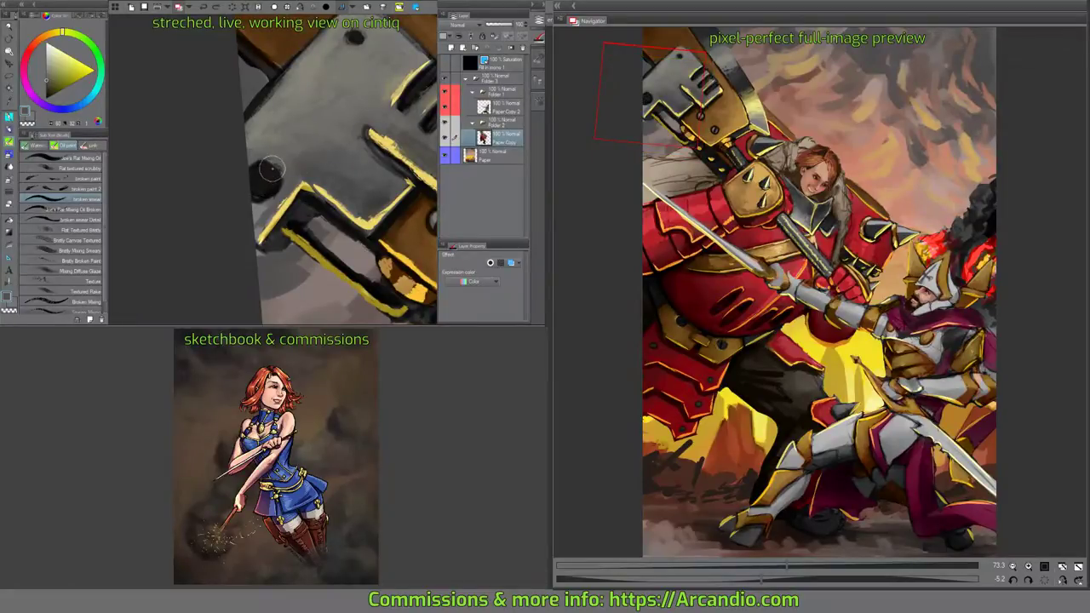
Reshape the plate's large hole in sampled near-black with a gray ring, and brush lighter gray over the surrounding plate.
left_click(265, 177, "alt")
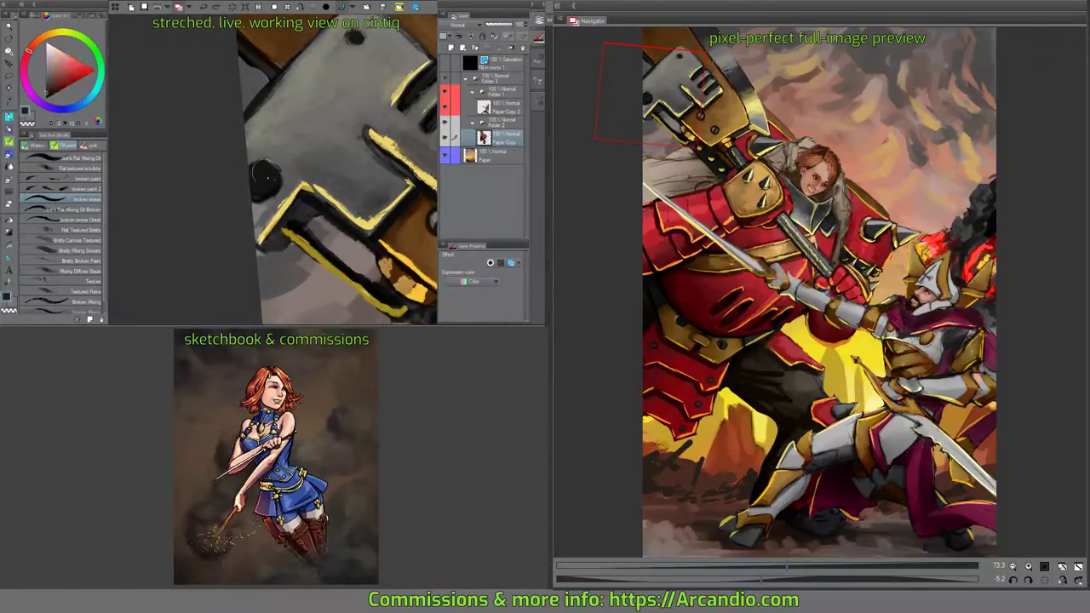
mouse_move(242, 179)
left_mouse_down()
mouse_move(254, 151)
mouse_move(274, 138)
mouse_move(247, 160)
mouse_move(267, 179)
mouse_move(242, 186)
mouse_move(245, 160)
left_mouse_up()
left_click(265, 176, "alt")
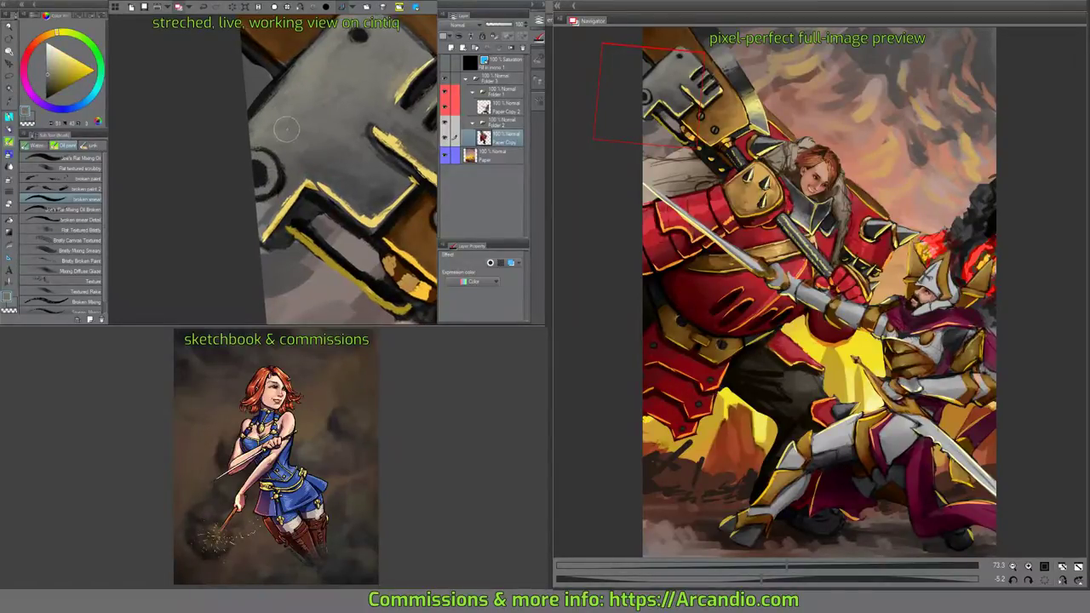
left_click_drag(288, 128, 295, 150)
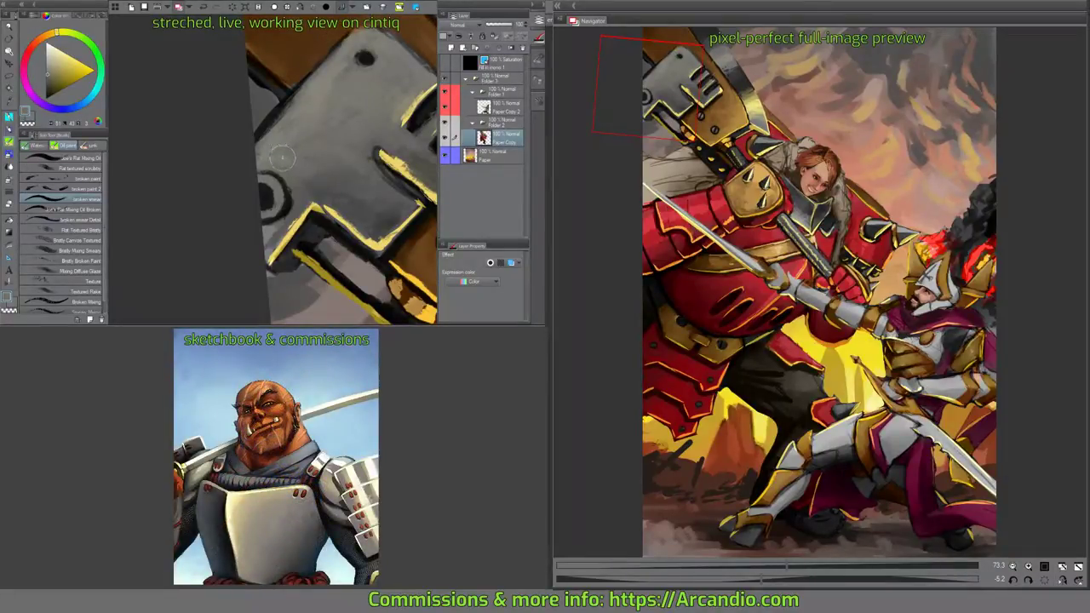
mouse_move(263, 192)
left_mouse_down()
mouse_move(281, 209)
mouse_move(249, 218)
left_mouse_up()
mouse_move(283, 179)
left_mouse_down()
mouse_move(273, 197)
mouse_move(253, 222)
mouse_move(260, 191)
mouse_move(274, 194)
mouse_move(266, 205)
mouse_move(317, 161)
mouse_move(305, 196)
mouse_move(299, 160)
left_mouse_up()
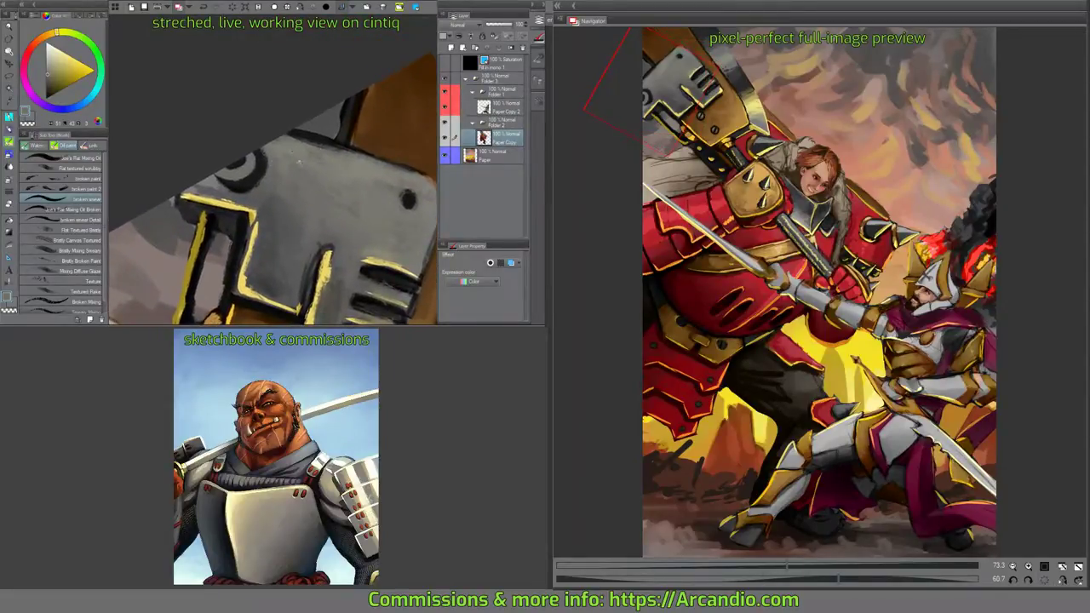
Blend gray into the center and rim of the large round hole, using the Flat Mixing Oil Broken brush for the soft shading.
left_click(93, 209)
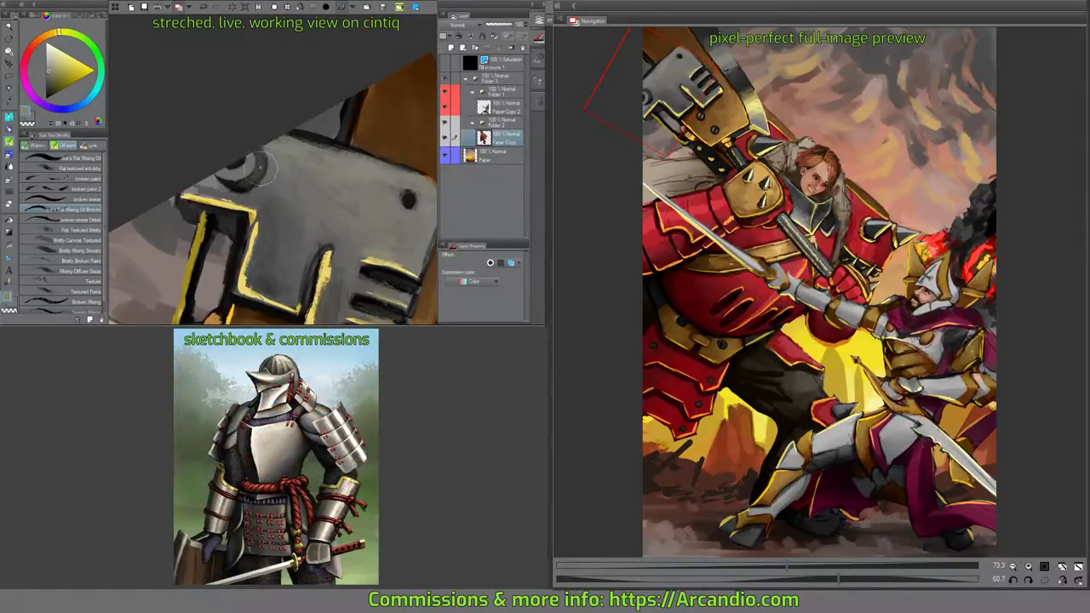
left_click_drag(291, 156, 318, 104)
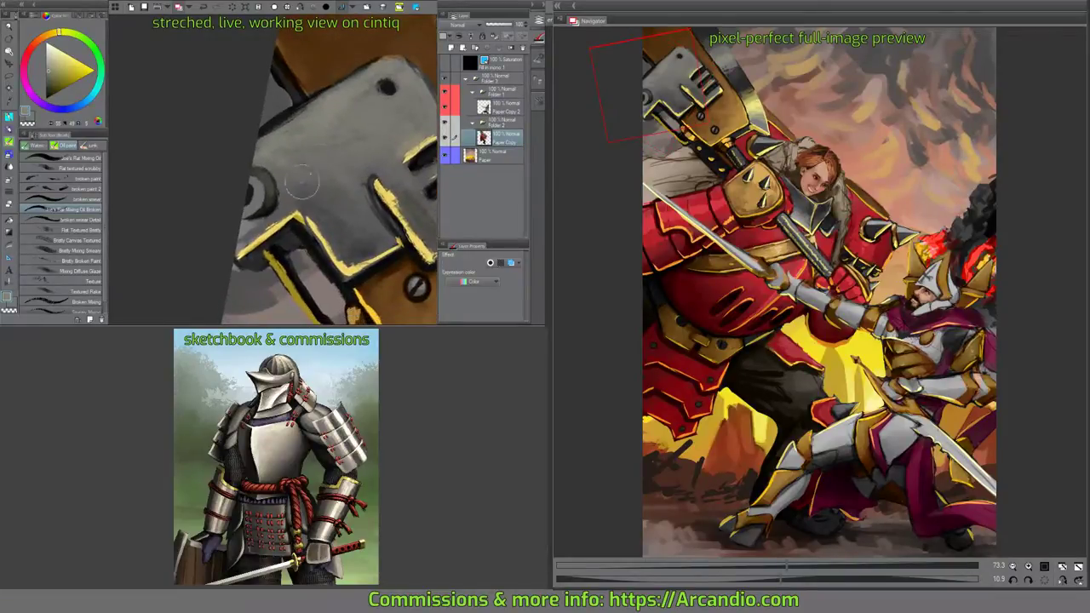
mouse_move(241, 209)
left_mouse_down()
mouse_move(244, 197)
mouse_move(243, 213)
left_mouse_up()
left_click(86, 199)
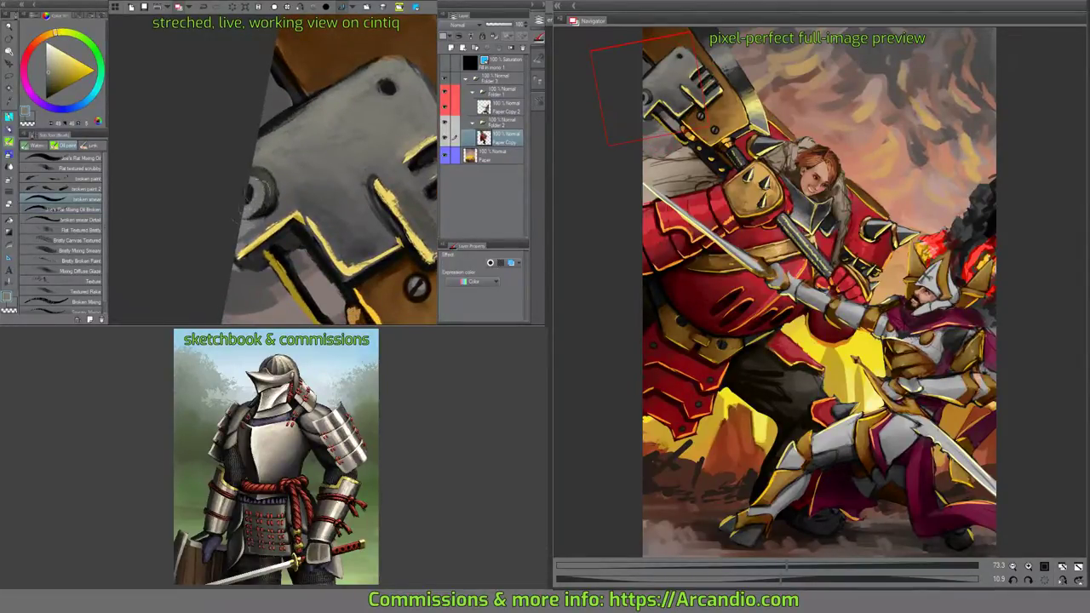
mouse_move(259, 177)
left_mouse_down()
mouse_move(269, 221)
mouse_move(262, 203)
left_mouse_up()
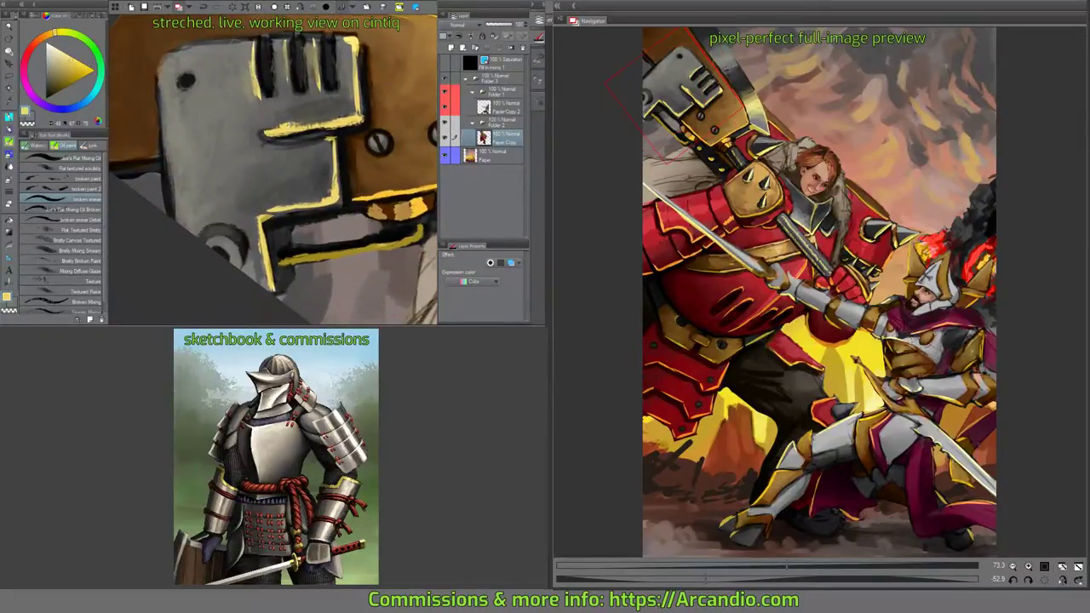
Paint a thin yellow highlight along the inner edge of the large round hole with a detail brush.
left_click(73, 219)
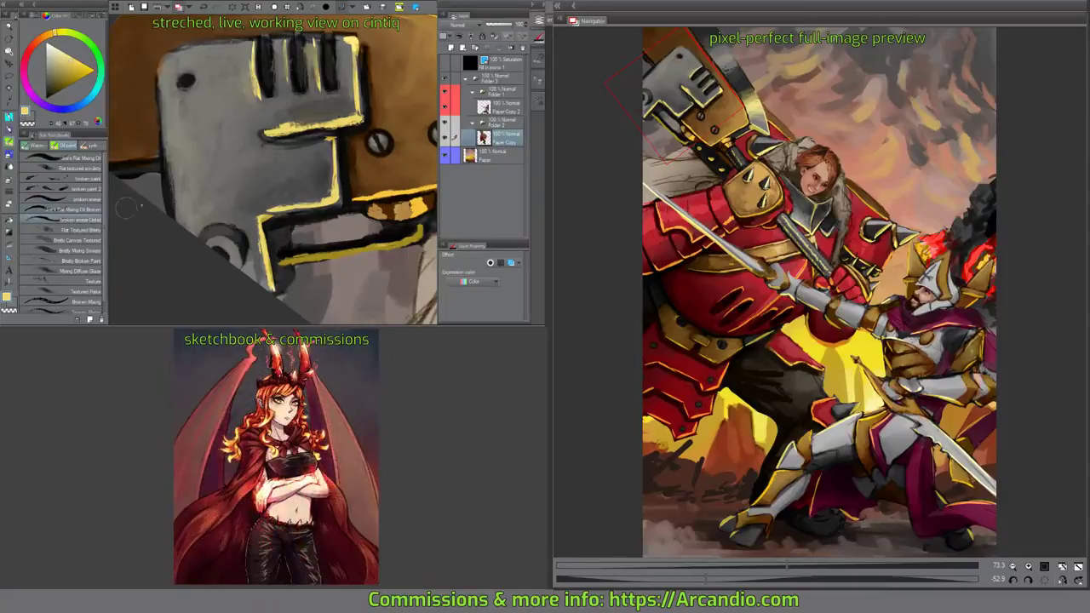
scroll(211, 239, "up", 2)
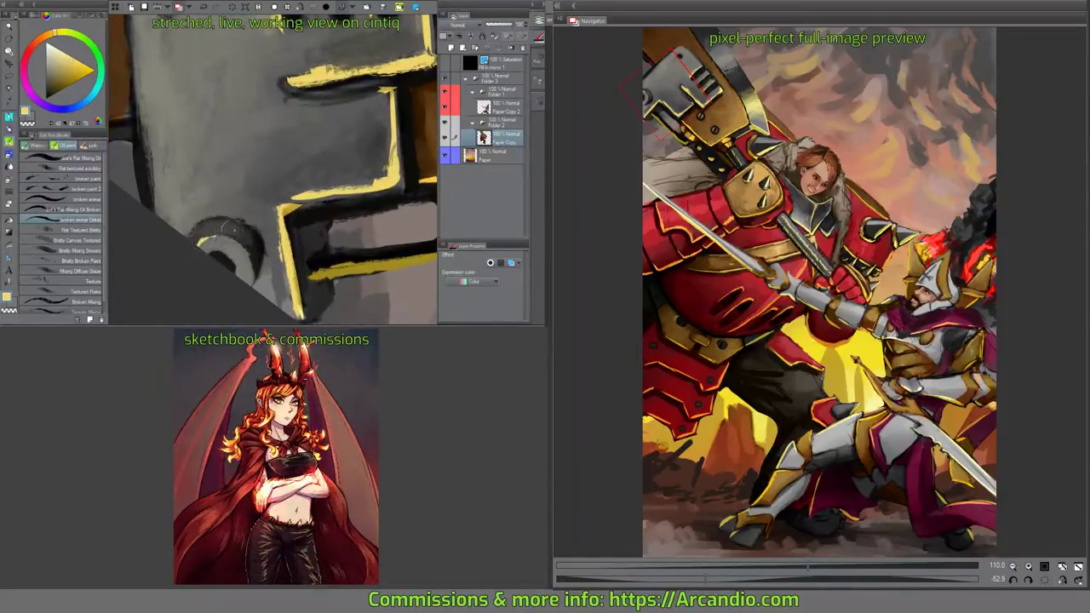
left_click_drag(239, 243, 244, 249)
left_click_drag(286, 219, 308, 189)
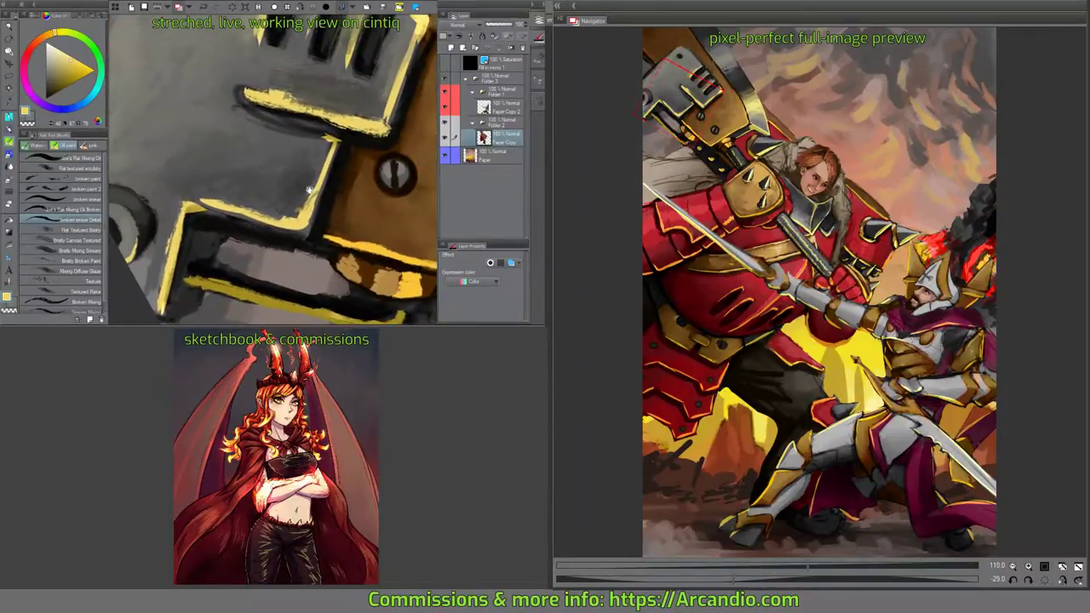
scroll(136, 239, "down", 1)
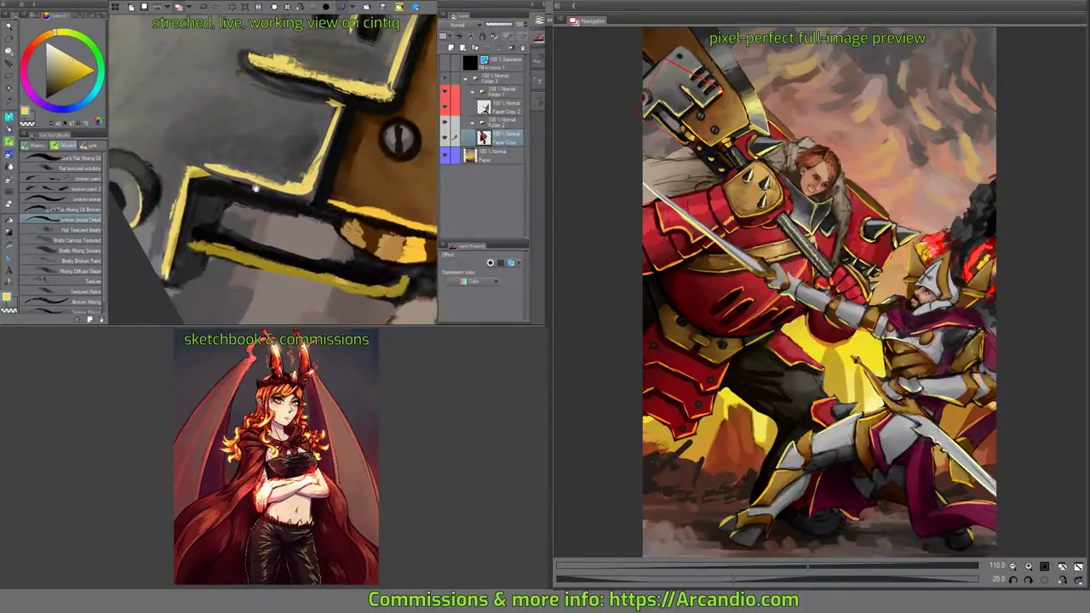
Redraw the dark outline and tip of the gray plate's yellow-edged notch with sampled near-black.
left_click_drag(366, 160, 316, 230)
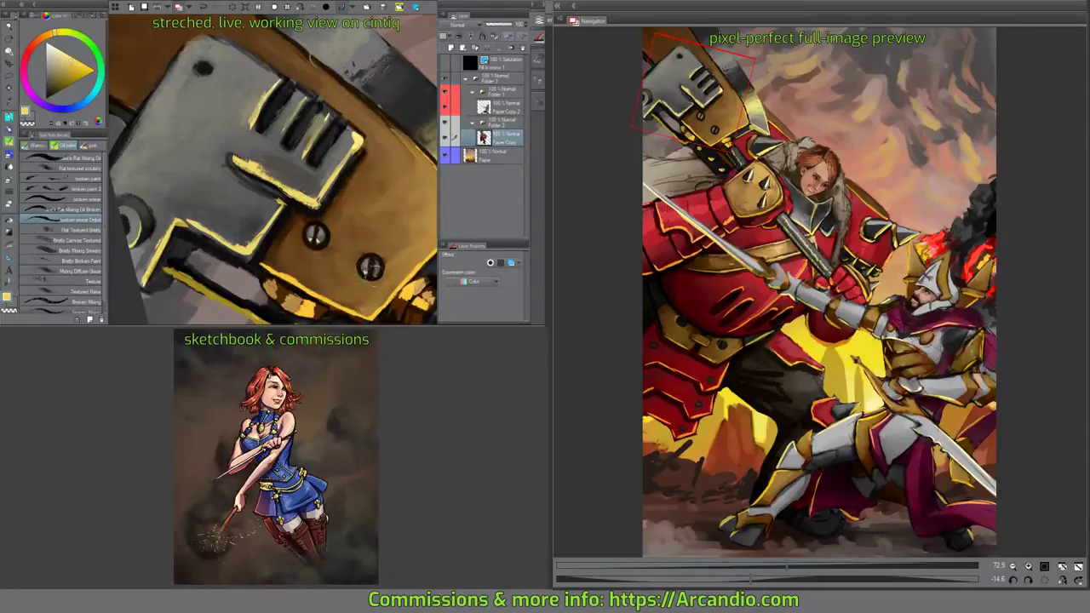
mouse_move(375, 247)
left_mouse_down()
mouse_move(323, 180)
mouse_move(324, 126)
left_mouse_up()
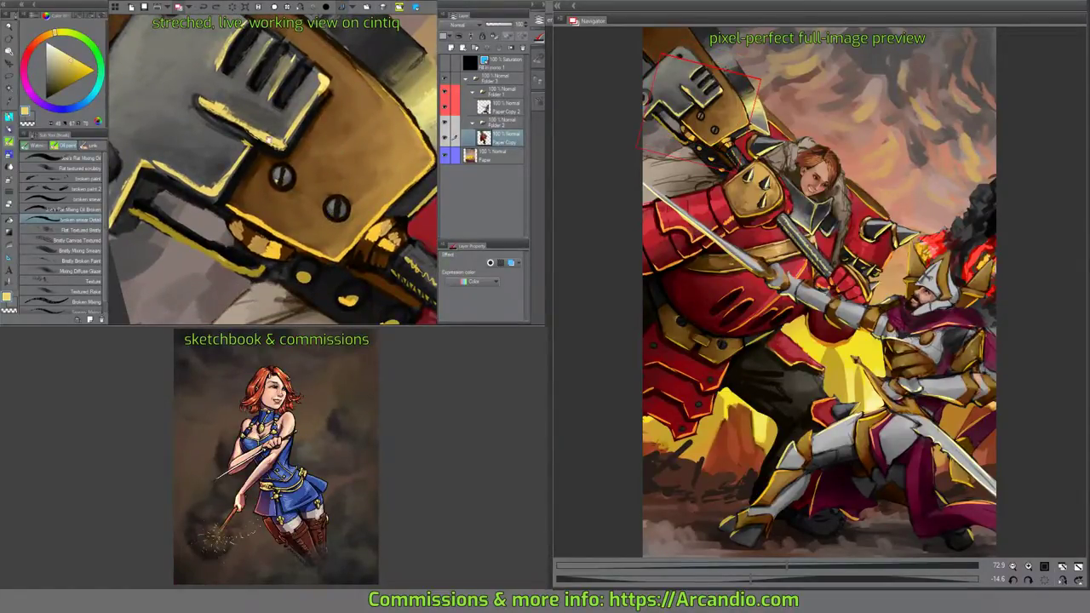
left_click_drag(274, 132, 365, 231)
left_click(226, 183, "alt")
mouse_move(217, 187)
left_mouse_down()
mouse_move(255, 151)
mouse_move(221, 208)
left_mouse_up()
left_click(226, 183, "alt")
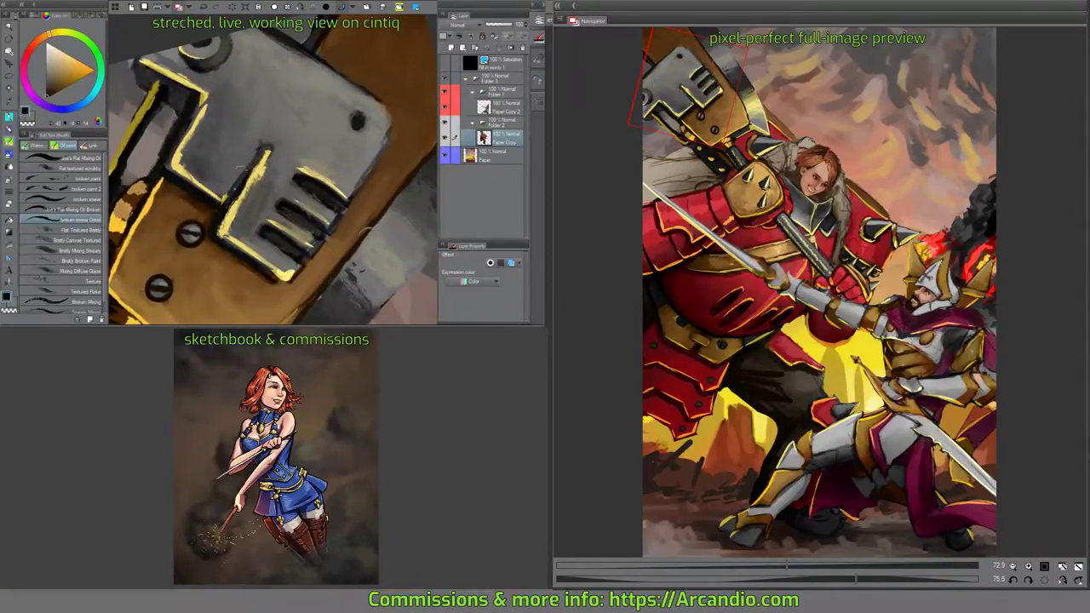
left_click(265, 156, "alt")
left_click(236, 187, "alt")
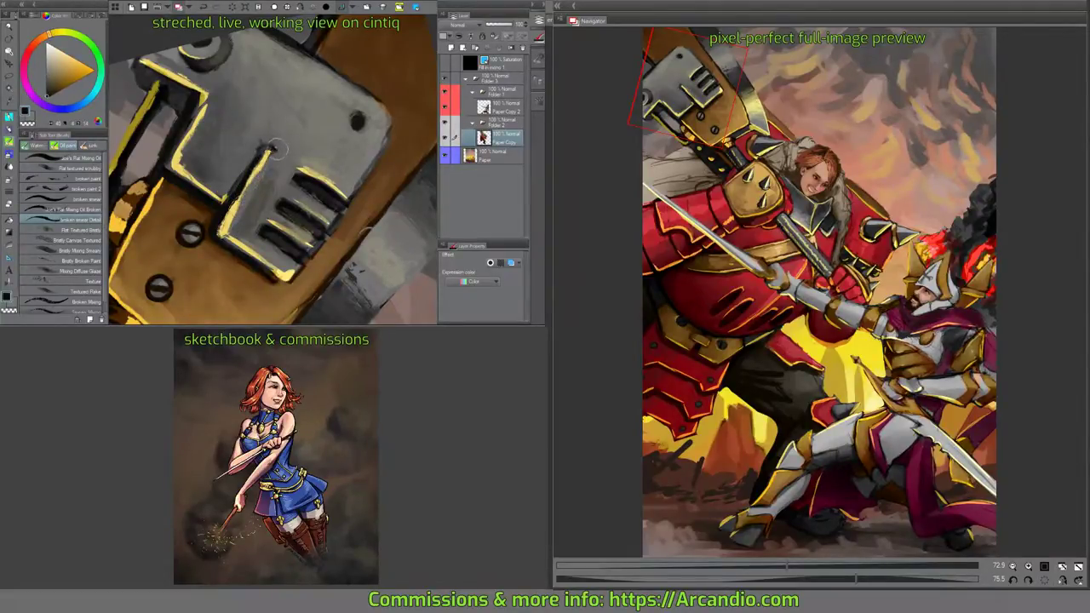
mouse_move(271, 142)
left_mouse_down()
mouse_move(220, 247)
mouse_move(241, 224)
mouse_move(234, 242)
mouse_move(250, 189)
mouse_move(284, 179)
mouse_move(298, 155)
mouse_move(316, 180)
left_mouse_up()
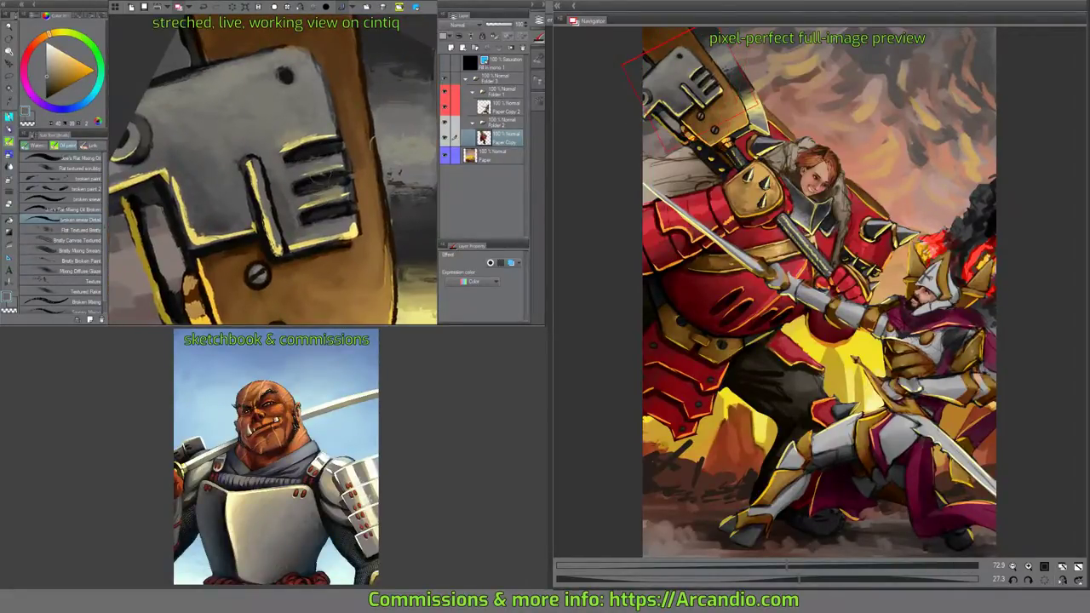
Clean up the plate surface beside the notch and around the slots with sampled gray.
left_click(243, 194, "alt")
mouse_move(243, 194)
left_mouse_down()
mouse_move(241, 170)
mouse_move(249, 213)
mouse_move(238, 158)
mouse_move(249, 219)
mouse_move(269, 212)
mouse_move(261, 197)
left_mouse_up()
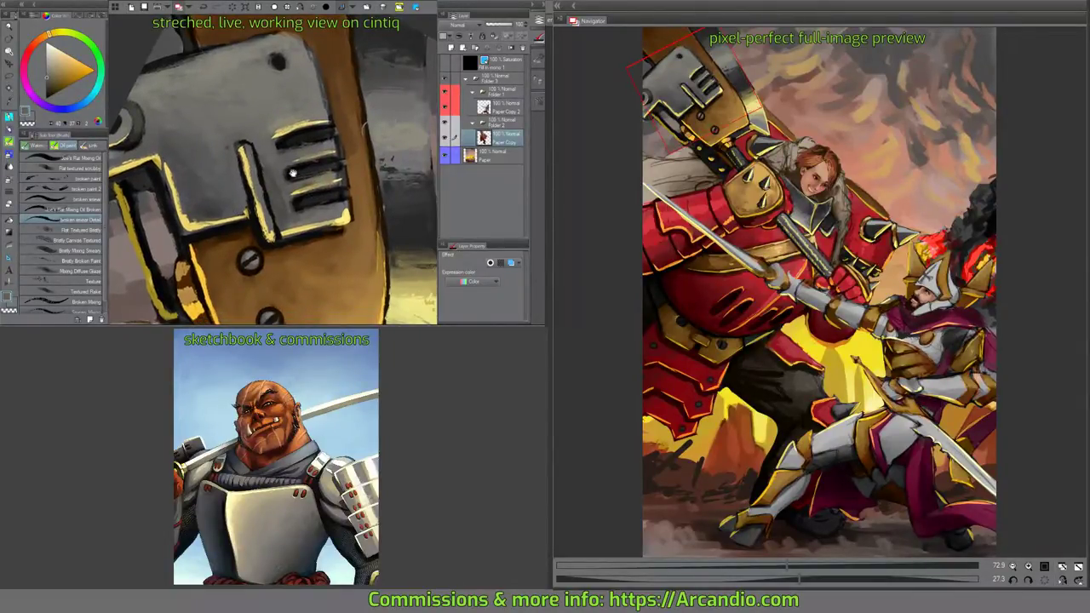
mouse_move(286, 160)
left_mouse_down()
mouse_move(273, 187)
mouse_move(255, 162)
mouse_move(289, 192)
left_mouse_up()
Deepen the plate's slots with sampled near-black and tidy their outer ends with the neighboring plate's brown.
left_click(290, 192, "alt")
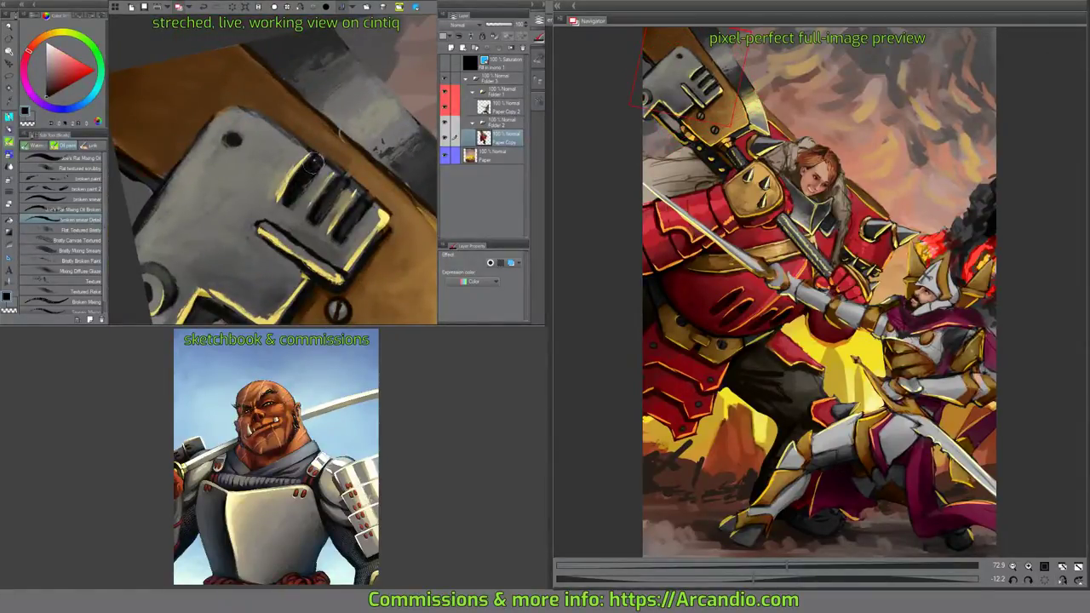
left_click_drag(336, 233, 354, 212)
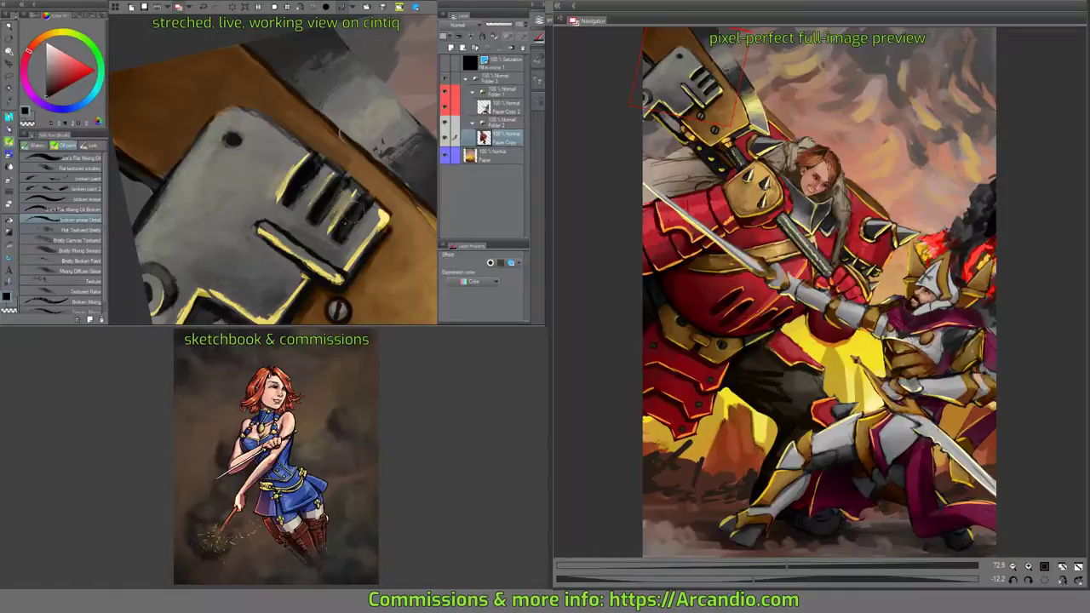
left_click(359, 166, "alt")
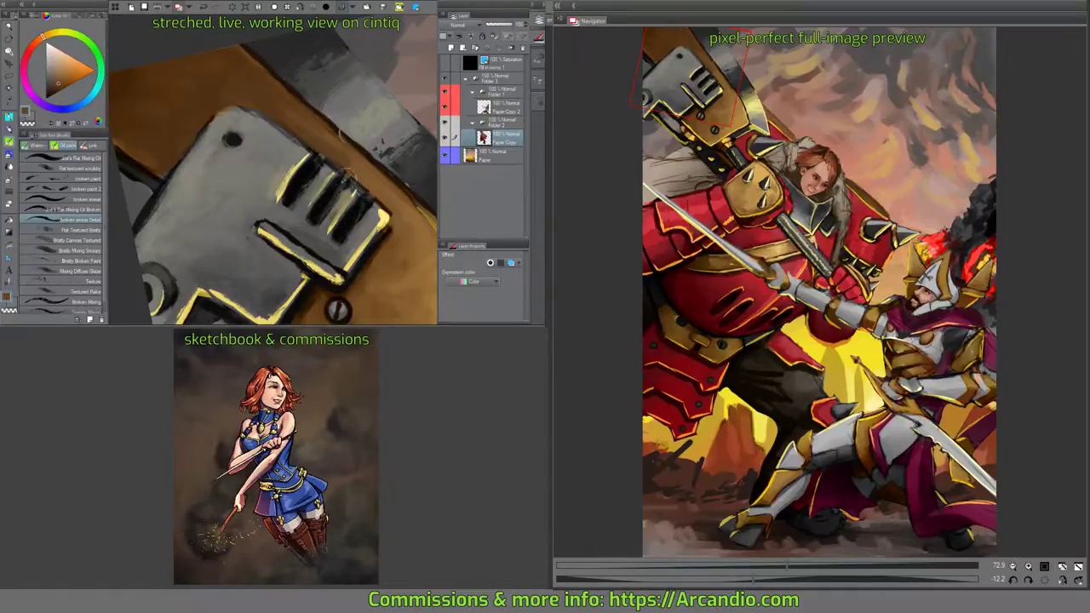
mouse_move(318, 153)
left_mouse_down()
mouse_move(369, 183)
mouse_move(352, 147)
mouse_move(370, 139)
mouse_move(391, 161)
mouse_move(384, 185)
mouse_move(353, 149)
mouse_move(368, 201)
left_mouse_up()
Sample near-black and choose the Flat Mixing Oil Broken brush to shade the plate between the notch and slots.
left_click(369, 178, "alt")
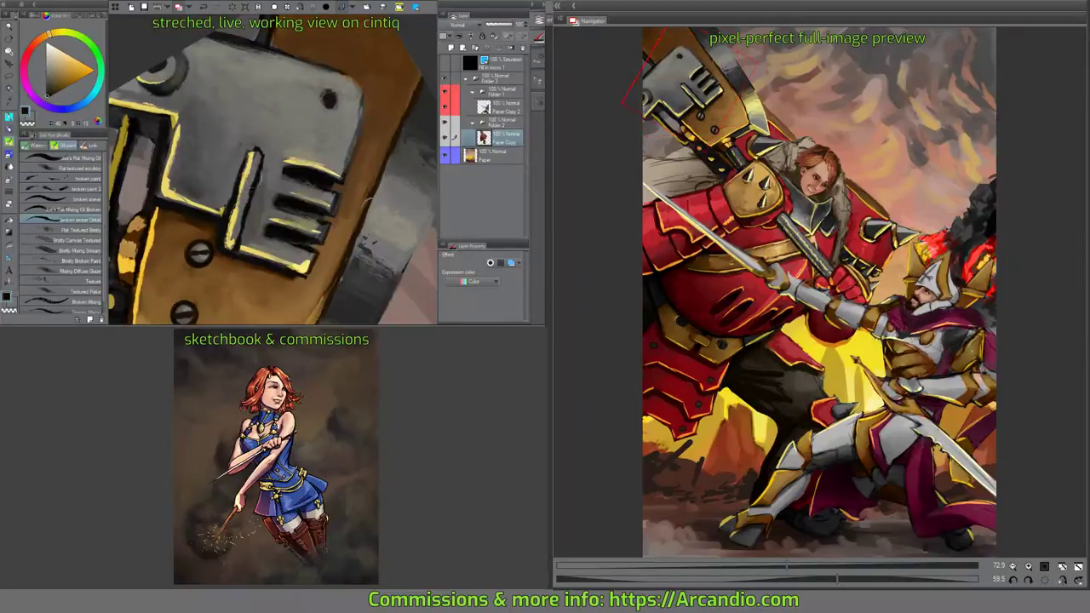
left_click(82, 209)
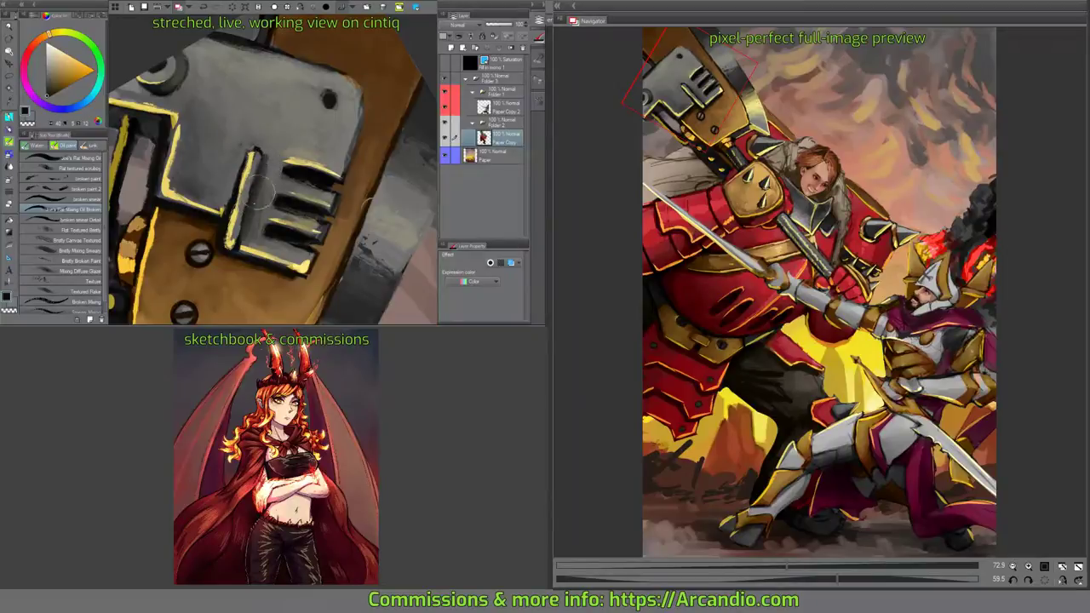
Smooth the grey metal plate beside its long slot and repaint the dark rivet near its corner with a grey centre.
mouse_move(249, 228)
left_mouse_down()
mouse_move(247, 180)
mouse_move(337, 173)
mouse_move(339, 185)
mouse_move(273, 226)
mouse_move(305, 222)
mouse_move(282, 211)
mouse_move(266, 237)
mouse_move(263, 197)
mouse_move(276, 229)
mouse_move(253, 182)
left_mouse_up()
left_click(29, 51)
left_click(76, 199)
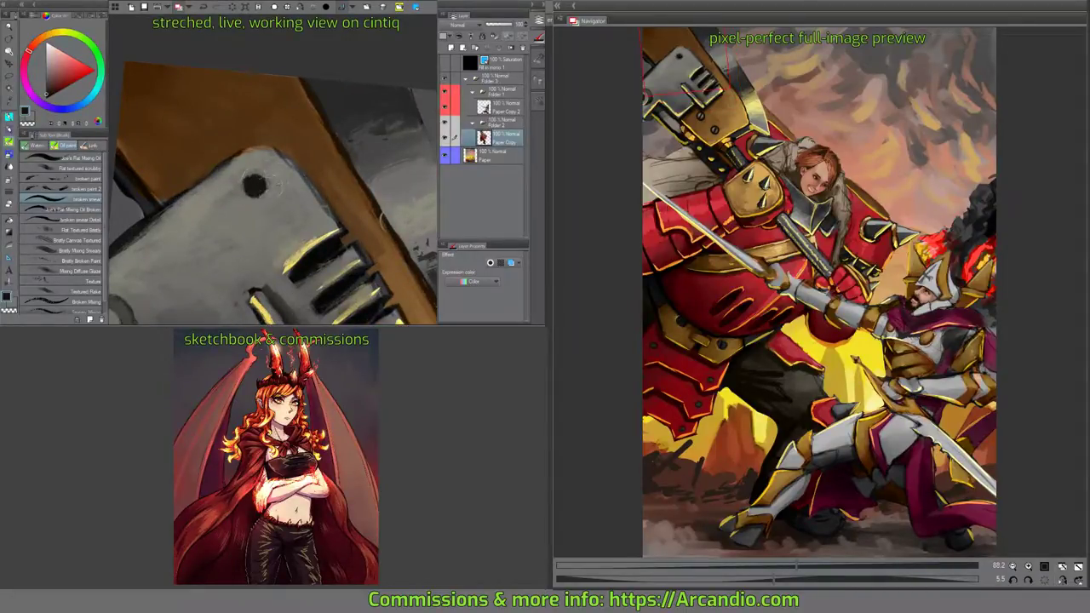
left_click(255, 187, "alt")
left_click(85, 209)
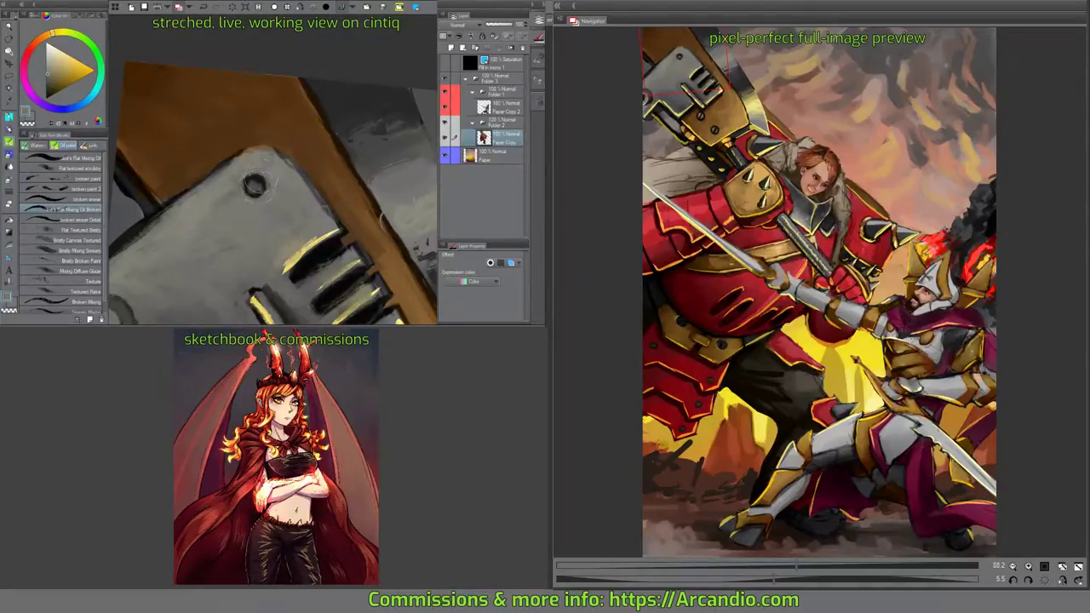
Save the painting and clean up the dark edge where the slotted grey plate meets the brown metal.
scroll(281, 153, "down", 2)
scroll(275, 156, "down", 2)
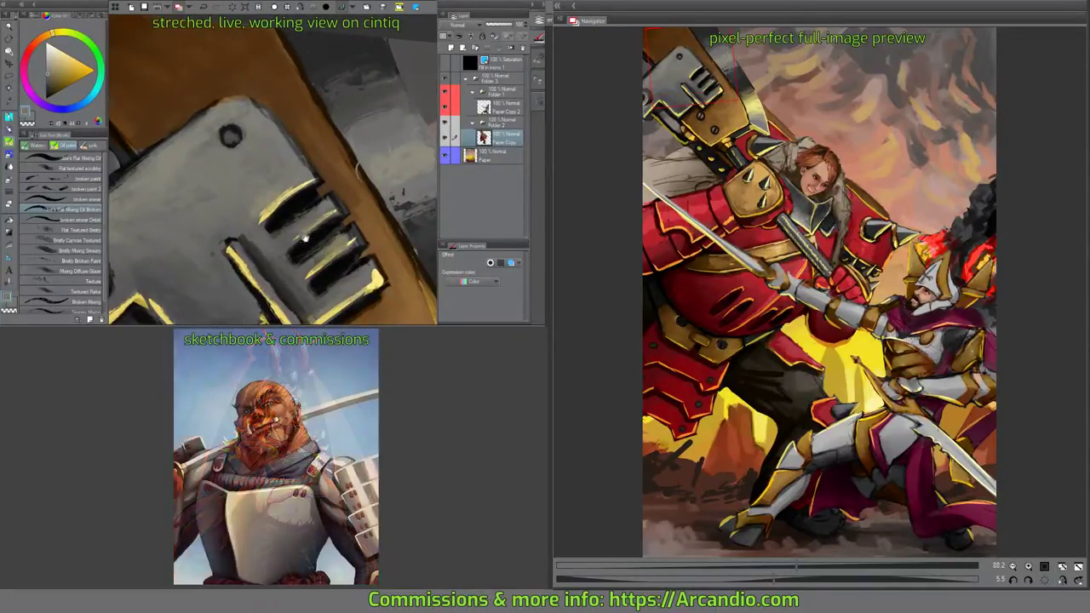
scroll(305, 238, "down", 2)
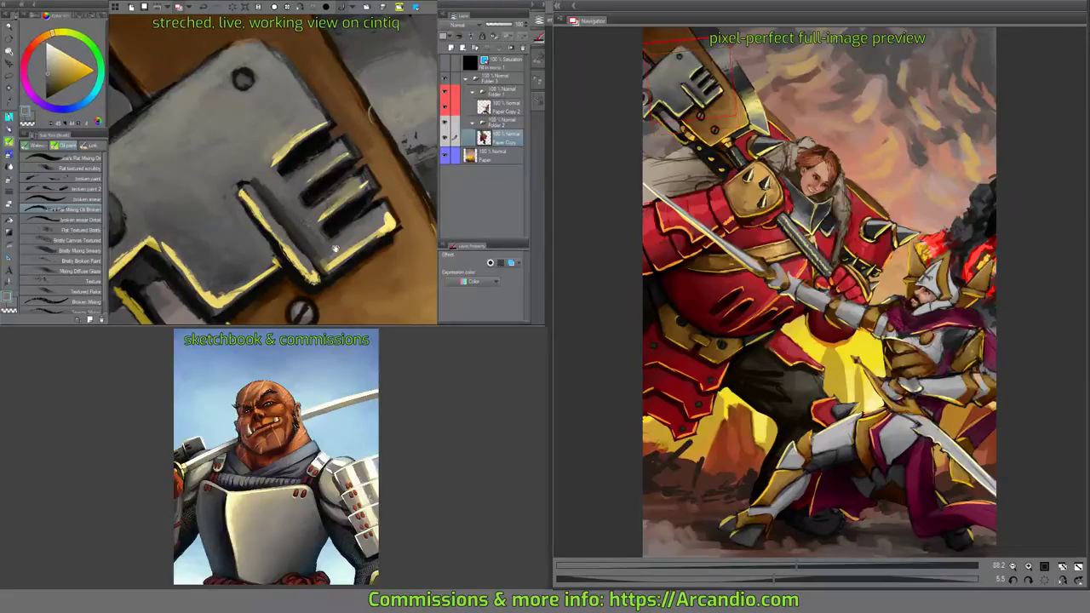
scroll(335, 248, "down", 2)
scroll(339, 223, "down", 2)
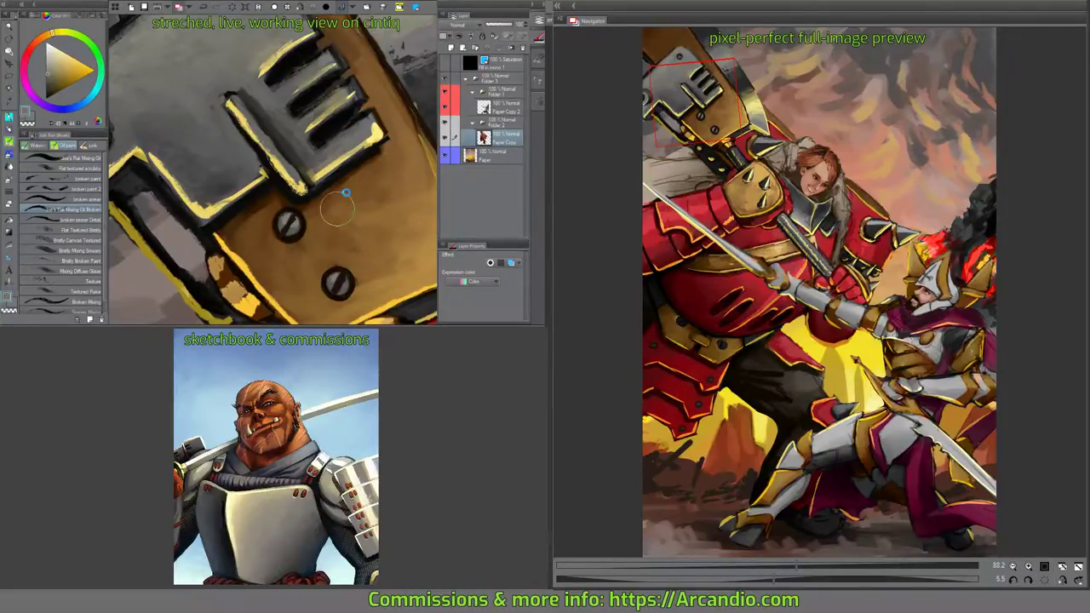
key("ctrl+s")
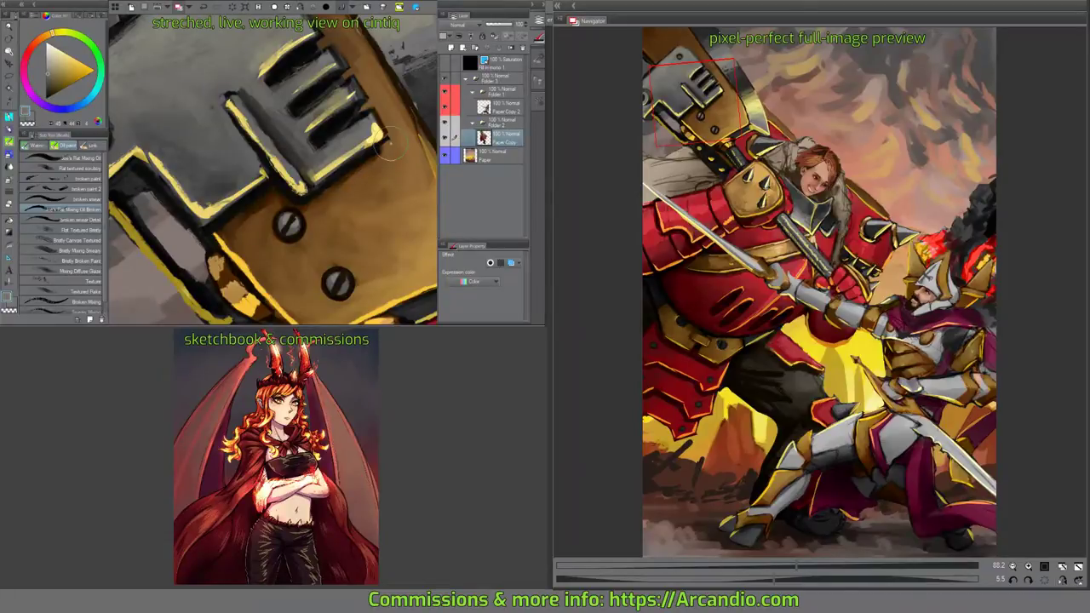
mouse_move(387, 145)
left_mouse_down()
mouse_move(281, 159)
mouse_move(228, 208)
mouse_move(315, 198)
left_mouse_up()
left_click(301, 202, "alt")
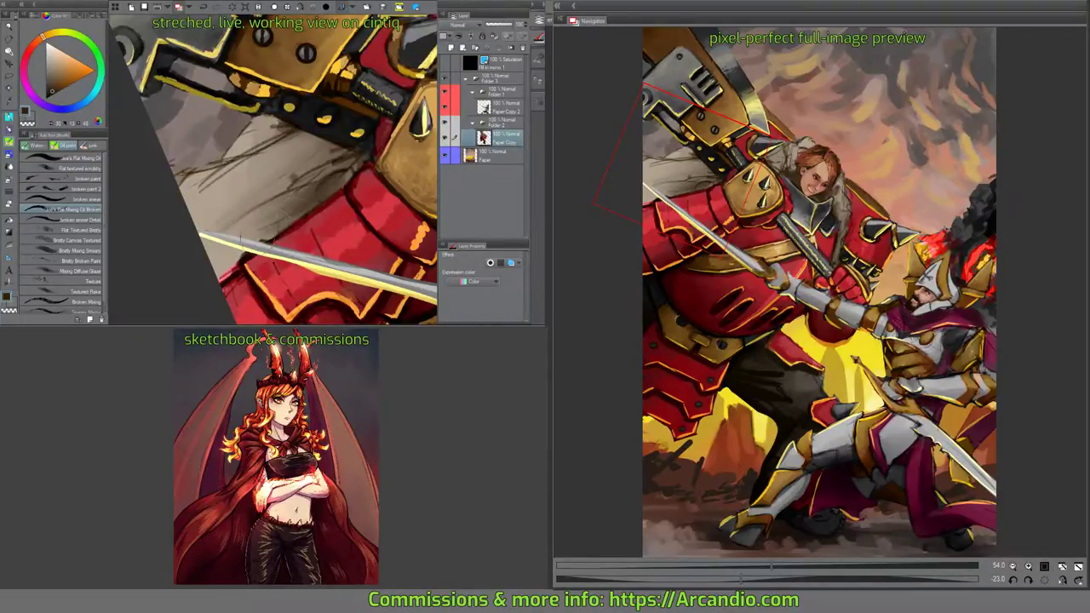
Paint over the sketch lines on the pale cloak behind the red armour with blended grey-brown folds.
mouse_move(244, 247)
left_mouse_down()
mouse_move(314, 183)
mouse_move(292, 194)
mouse_move(358, 155)
mouse_move(343, 175)
mouse_move(358, 159)
mouse_move(338, 151)
mouse_move(347, 139)
mouse_move(302, 200)
left_mouse_up()
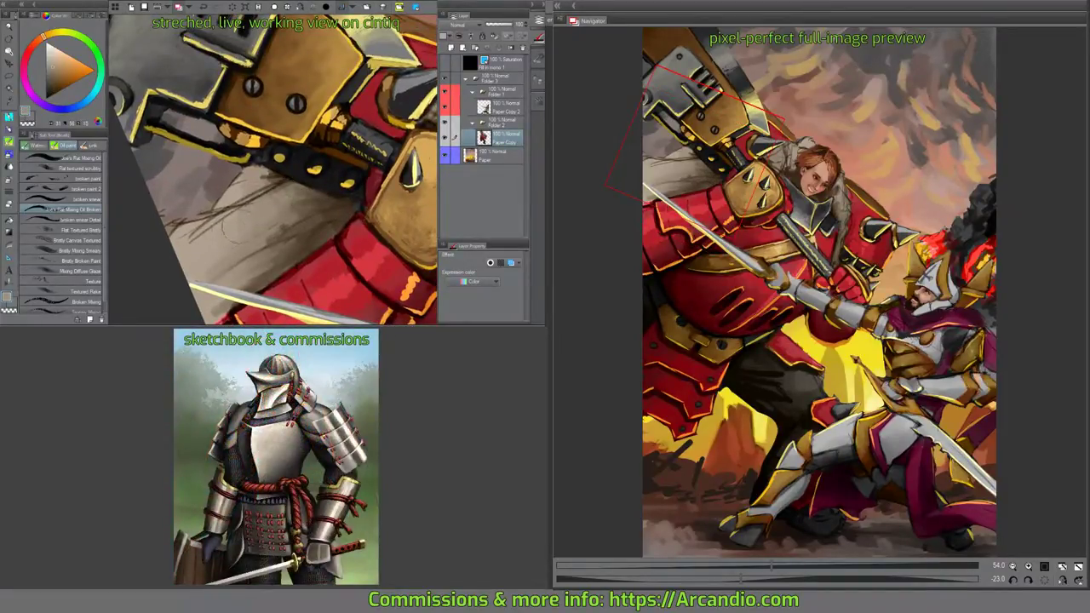
mouse_move(201, 240)
left_mouse_down()
mouse_move(241, 210)
mouse_move(238, 194)
mouse_move(319, 196)
mouse_move(311, 215)
mouse_move(352, 204)
mouse_move(322, 235)
mouse_move(253, 248)
left_mouse_up()
left_click(290, 197, "alt")
left_click(341, 187, "alt")
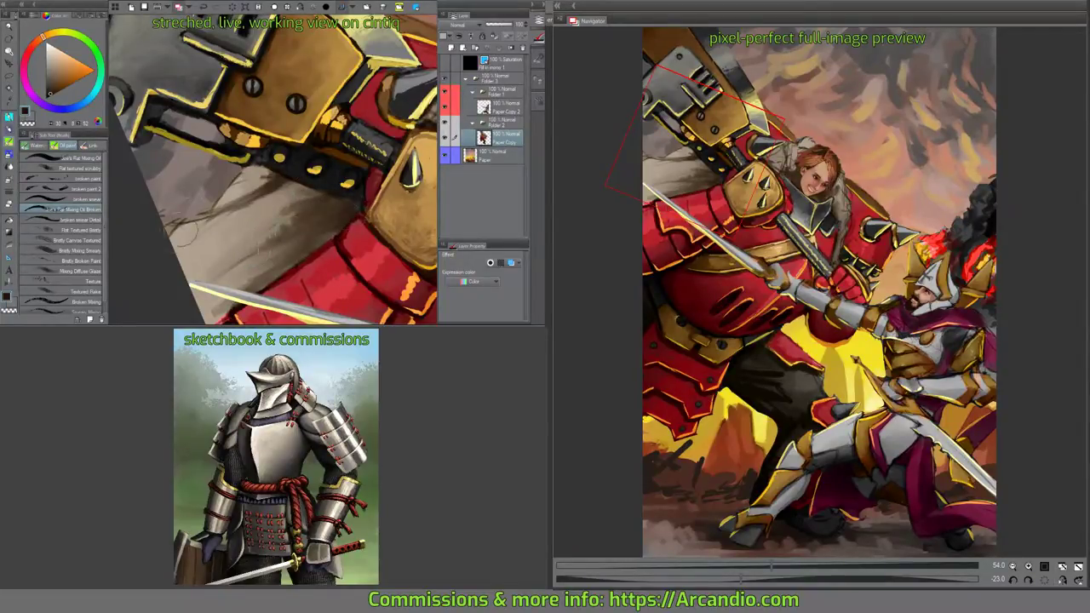
mouse_move(183, 234)
left_mouse_down()
mouse_move(228, 202)
mouse_move(264, 164)
mouse_move(228, 170)
mouse_move(204, 213)
mouse_move(230, 179)
mouse_move(226, 202)
mouse_move(154, 223)
left_mouse_up()
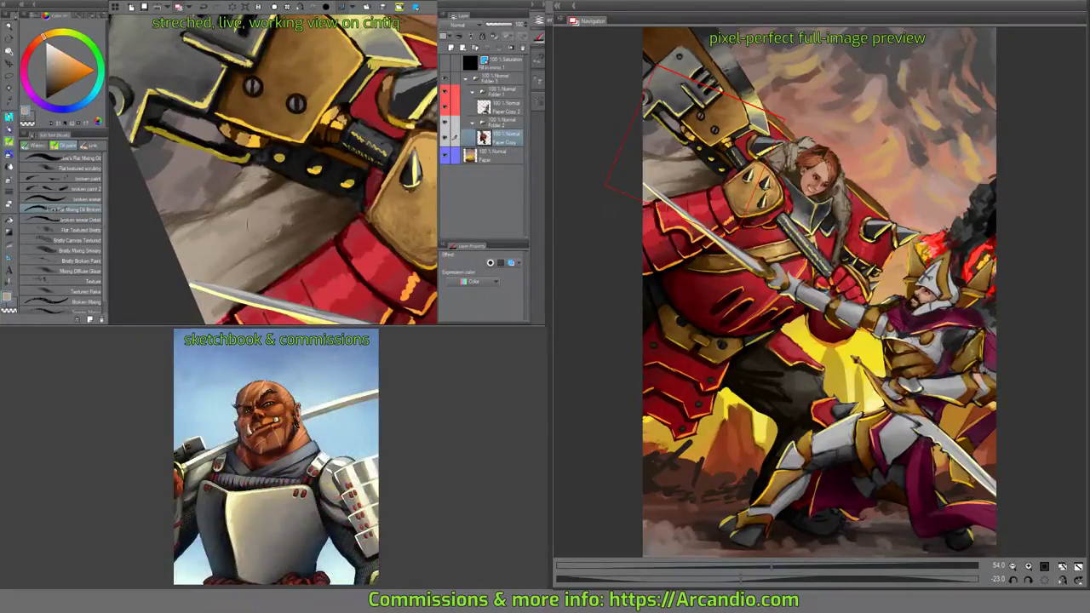
left_click_drag(247, 224, 299, 198)
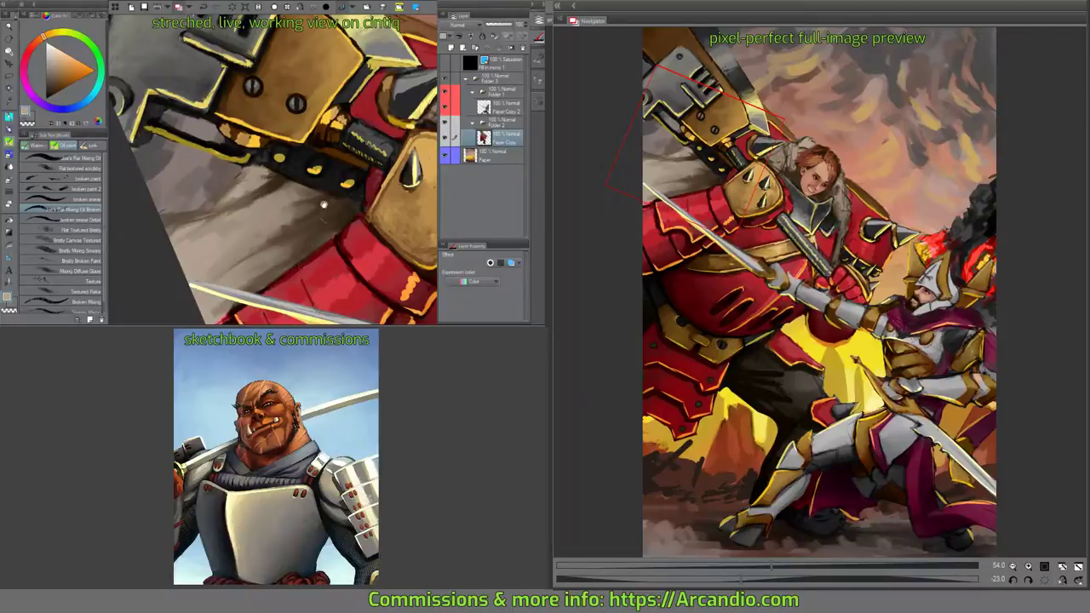
left_click_drag(276, 247, 223, 259)
left_click_drag(286, 188, 247, 224)
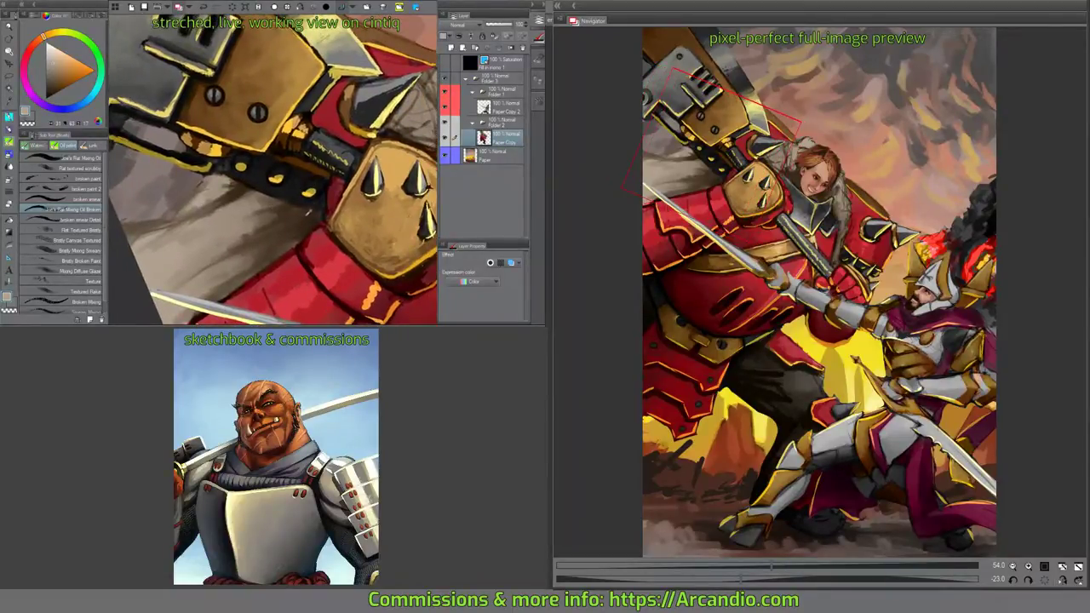
Paint the grey fur collar between the shoulder spike and the red-haired woman's hair, covering the sketch lines.
left_click_drag(256, 171, 273, 197)
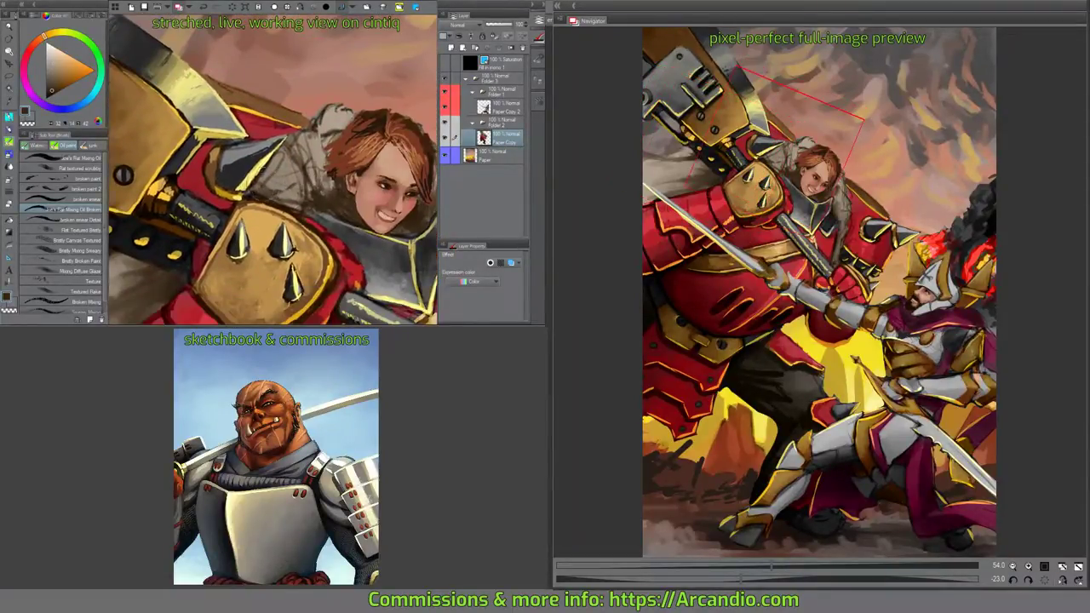
mouse_move(256, 161)
left_mouse_down()
mouse_move(271, 201)
mouse_move(334, 211)
left_mouse_up()
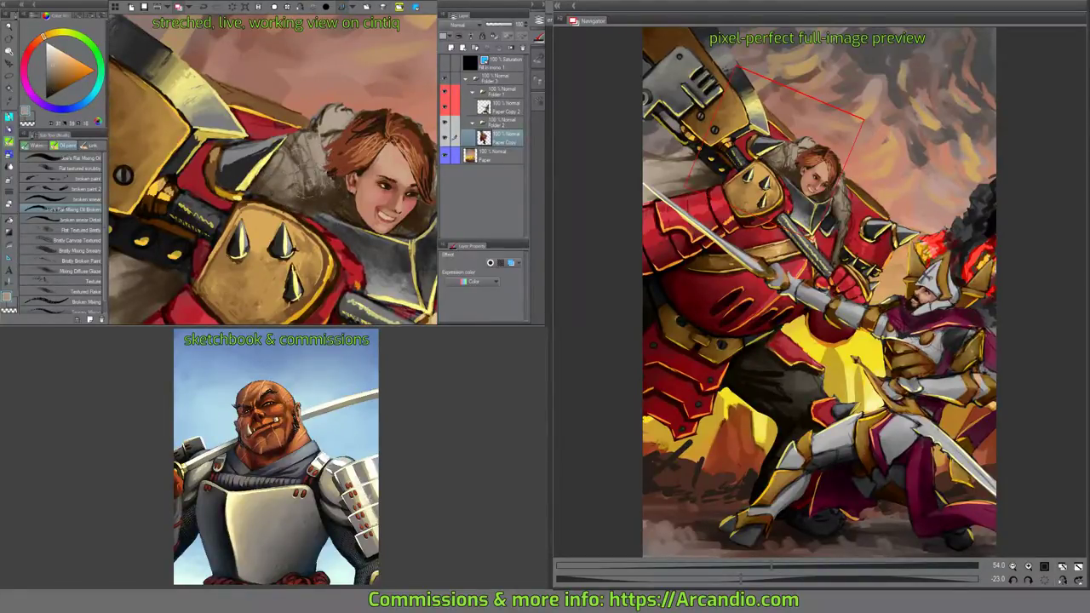
left_click_drag(299, 160, 274, 189)
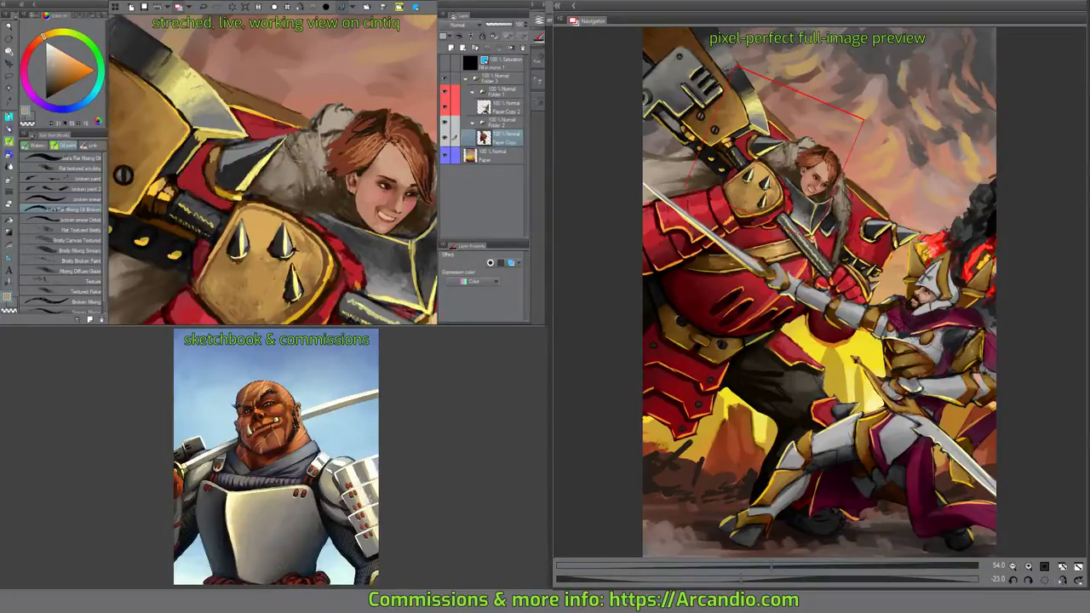
mouse_move(313, 116)
left_mouse_down()
mouse_move(332, 132)
mouse_move(317, 129)
mouse_move(332, 138)
mouse_move(318, 162)
left_mouse_up()
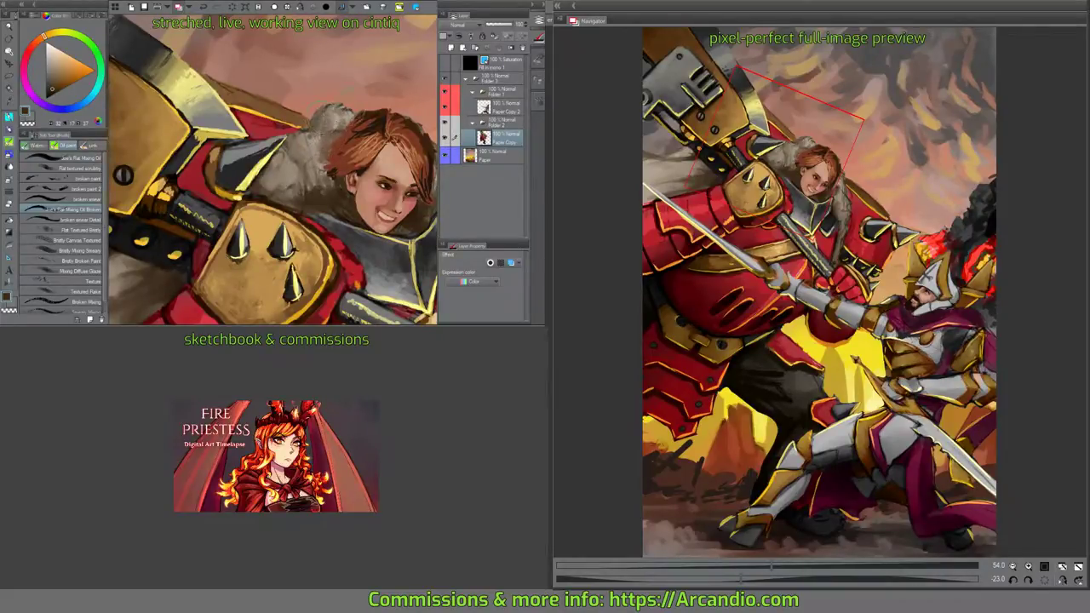
left_click_drag(359, 116, 344, 109)
Paint soft grey fur over the sketched collar on the other side of the woman's face, beside the neck armour.
key("minus")
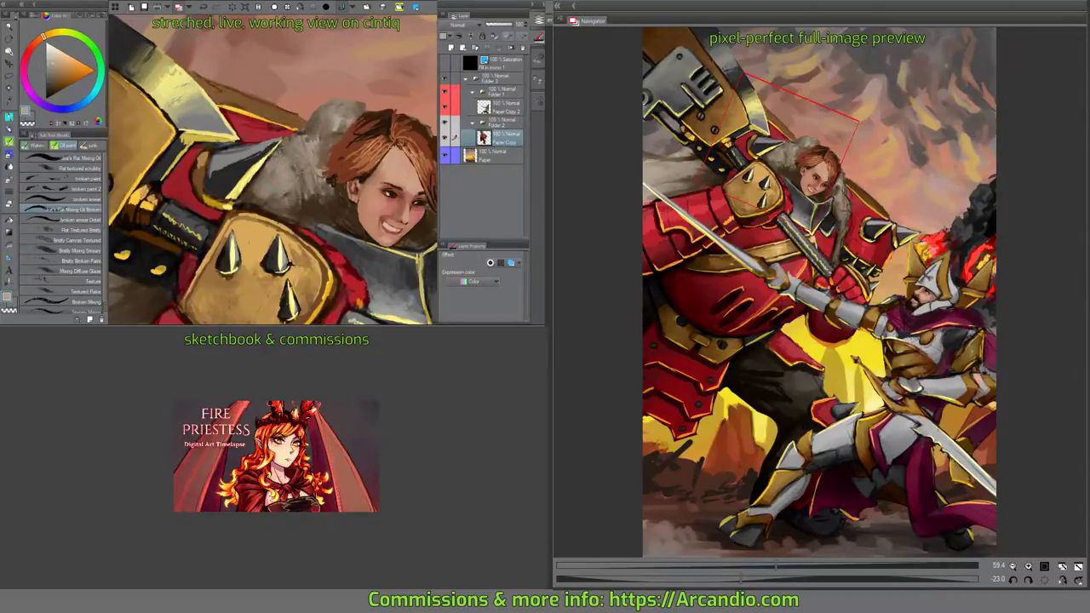
left_click_drag(391, 196, 264, 170)
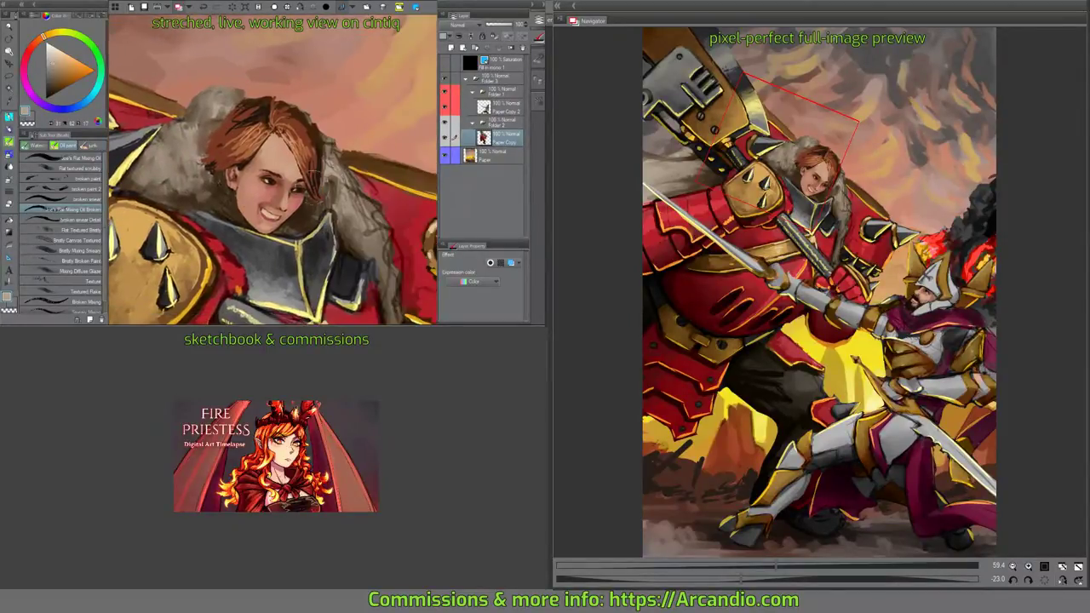
left_click_drag(334, 145, 320, 196)
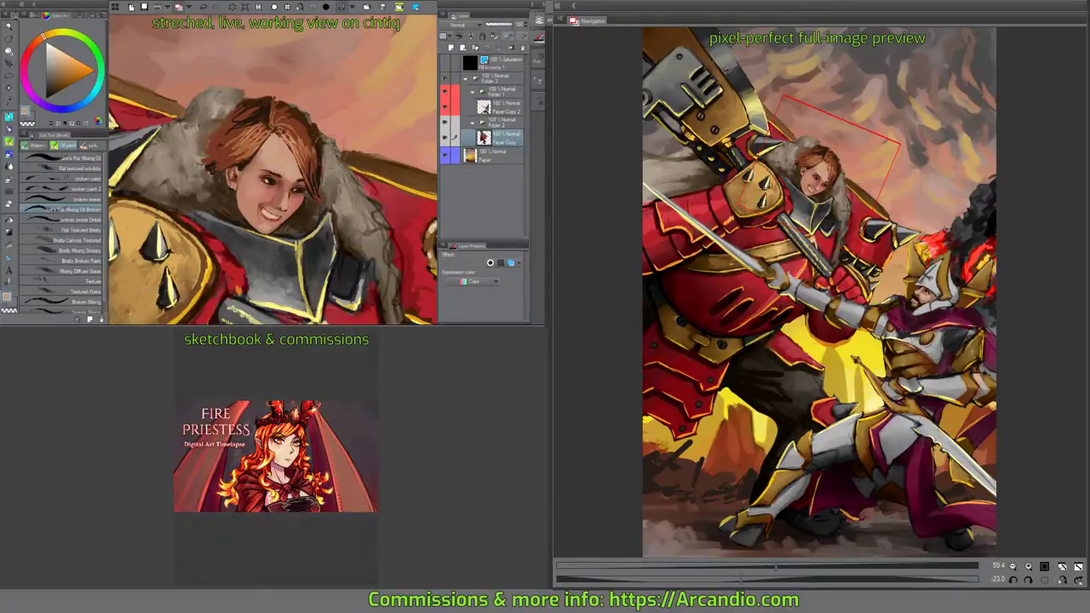
scroll(271, 189, "down", 1)
left_click_drag(333, 199, 346, 209)
left_click_drag(348, 206, 365, 230)
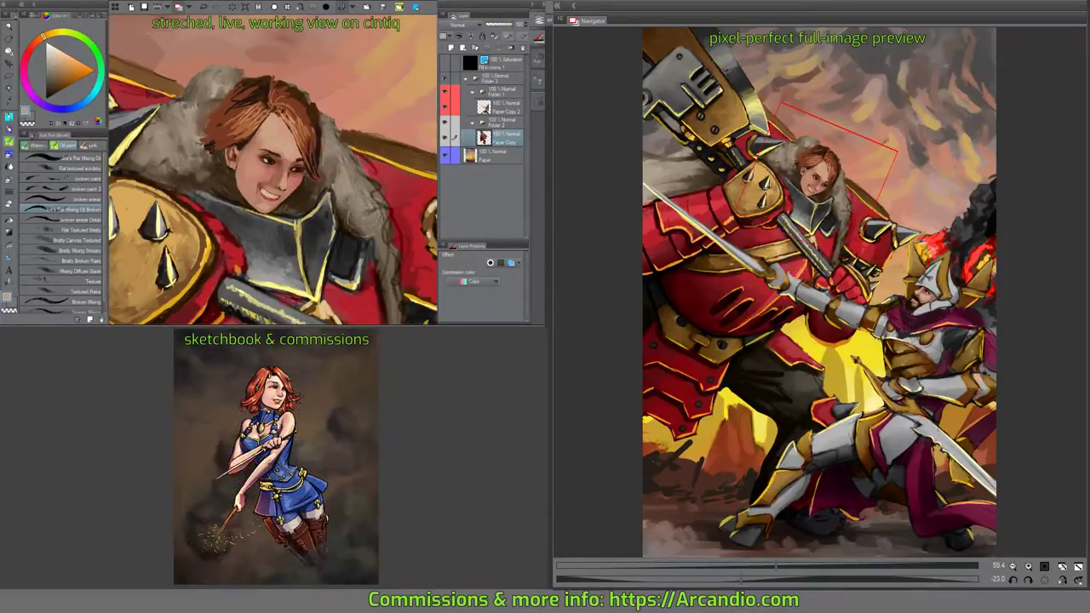
Paint the hanging end of the fur collar down to the gun barrel with blended grey-brown strokes.
left_click_drag(272, 170, 229, 127)
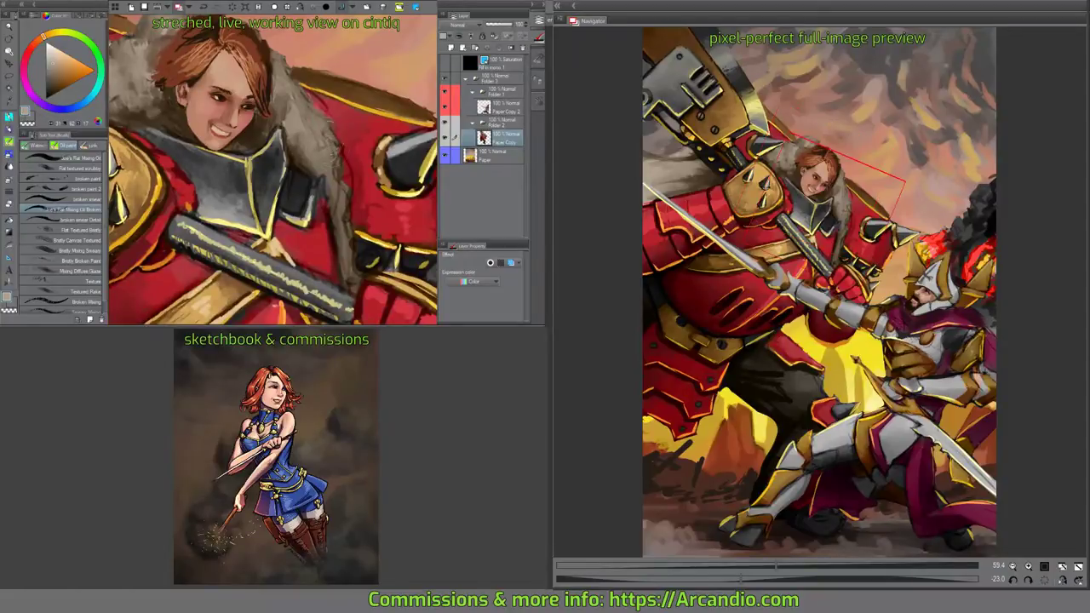
left_click_drag(339, 152, 354, 290)
left_click_drag(337, 252, 357, 289)
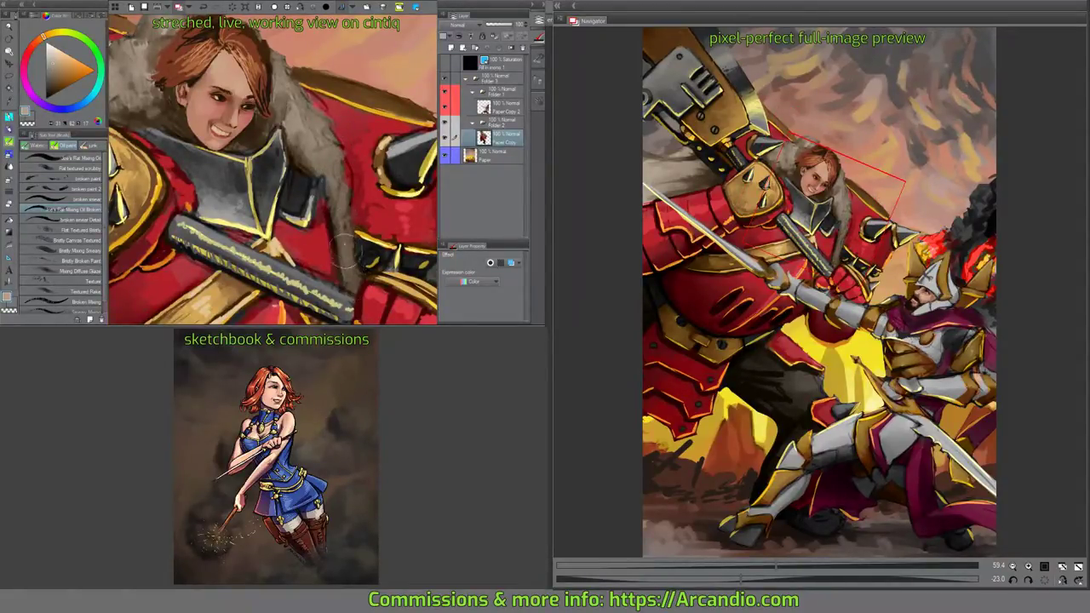
mouse_move(361, 226)
left_mouse_down()
mouse_move(339, 153)
mouse_move(315, 141)
mouse_move(321, 162)
mouse_move(260, 183)
left_mouse_up()
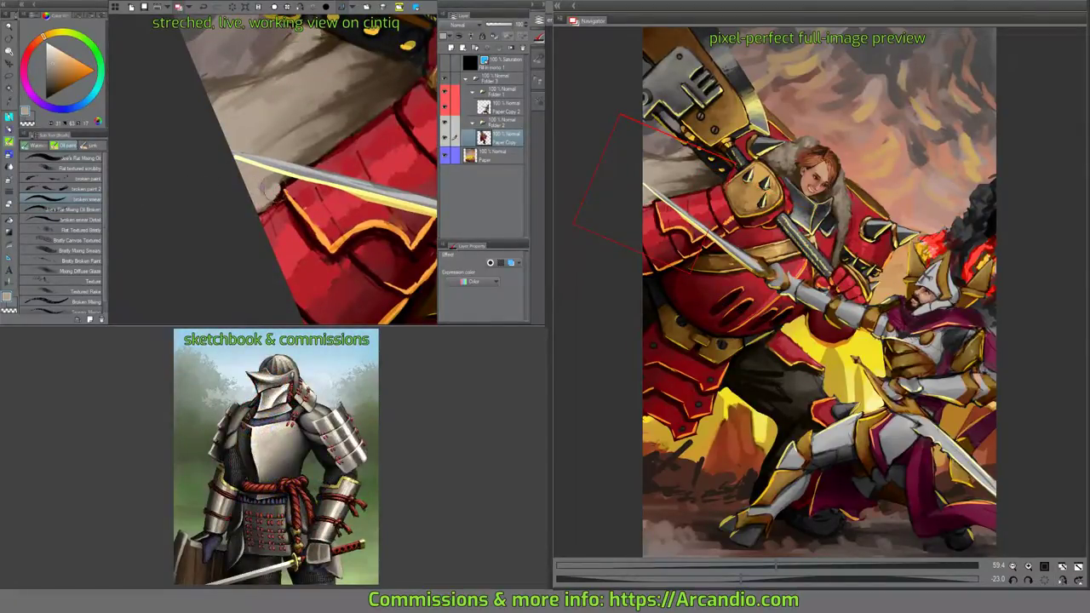
Refine the dark edges of the red shoulder armour around the sword and beside the brass band, using sampled dark tones.
mouse_move(304, 174)
left_mouse_down()
mouse_move(263, 205)
mouse_move(232, 175)
left_mouse_up()
left_click(227, 175, "alt")
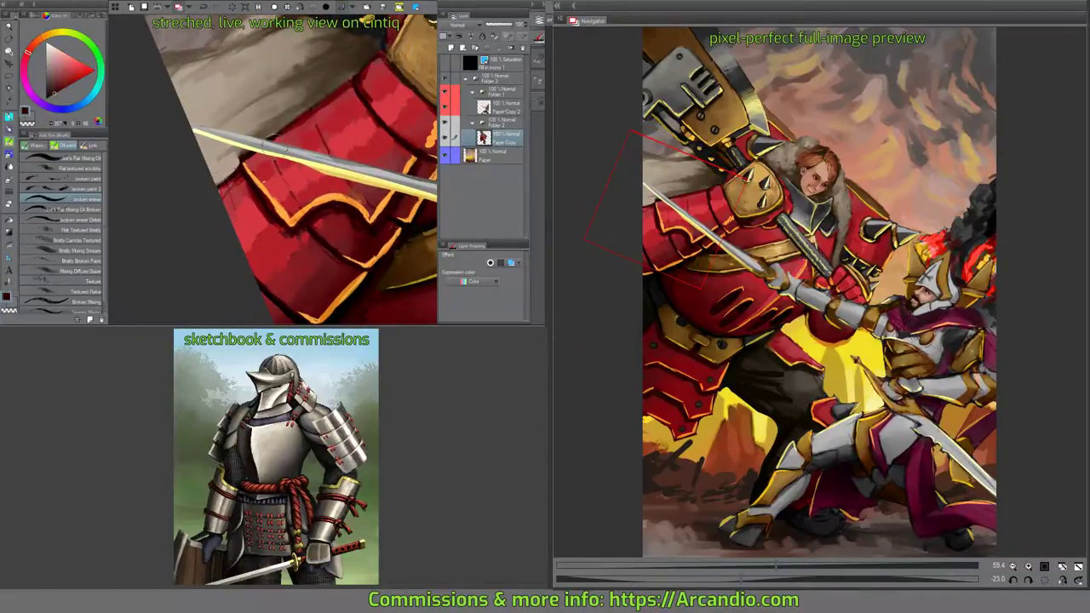
scroll(322, 214, "up", 4)
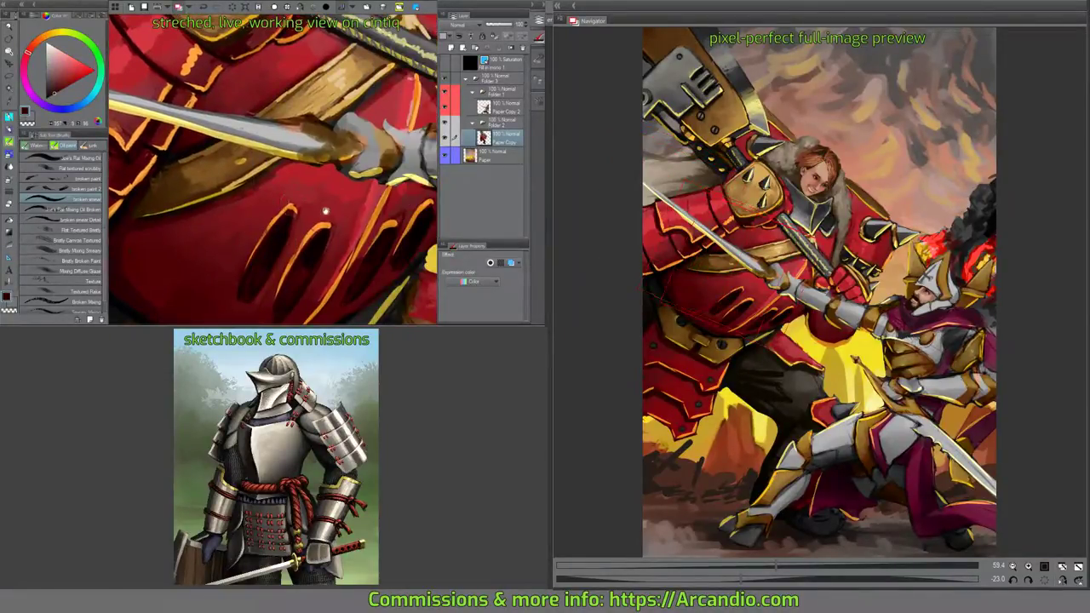
left_click_drag(325, 210, 232, 150)
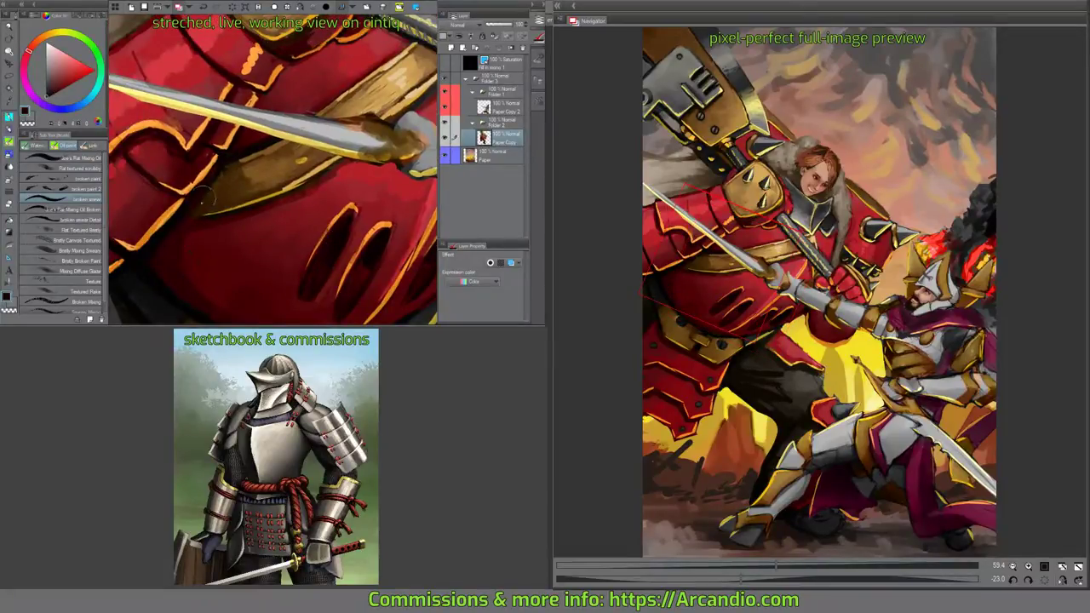
left_click_drag(204, 198, 287, 190)
Paint grey highlights on the two screws of the brass buckle plate beneath the red belly armour.
scroll(356, 227, "up", 3)
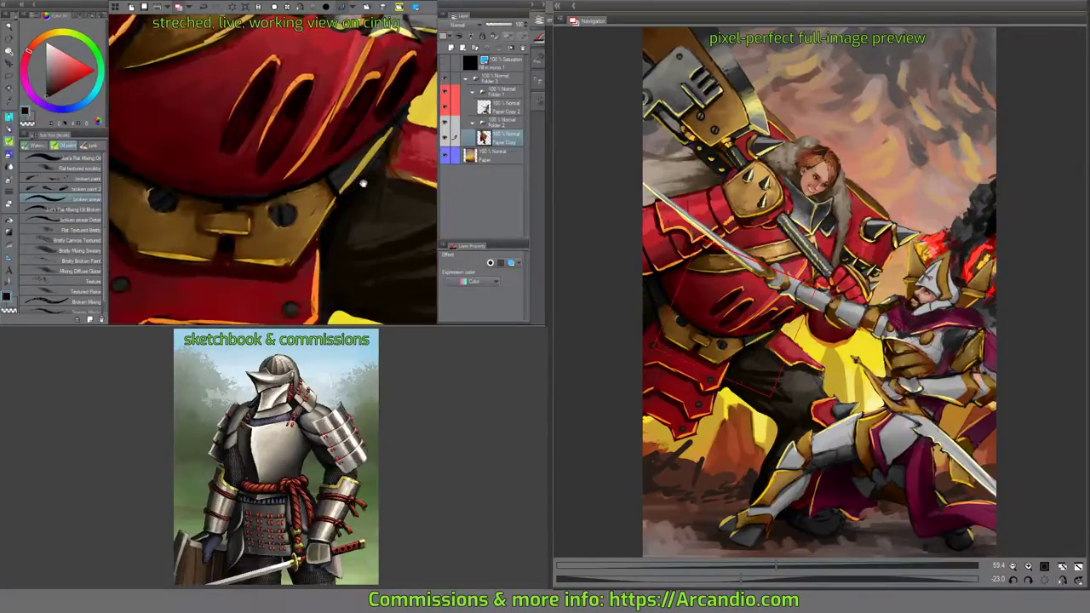
left_click_drag(409, 34, 339, 178)
mouse_move(282, 146)
left_mouse_down()
mouse_move(220, 196)
mouse_move(218, 220)
left_mouse_up()
mouse_move(330, 235)
left_mouse_down()
mouse_move(343, 183)
mouse_move(284, 174)
left_mouse_up()
scroll(284, 174, "up", 2)
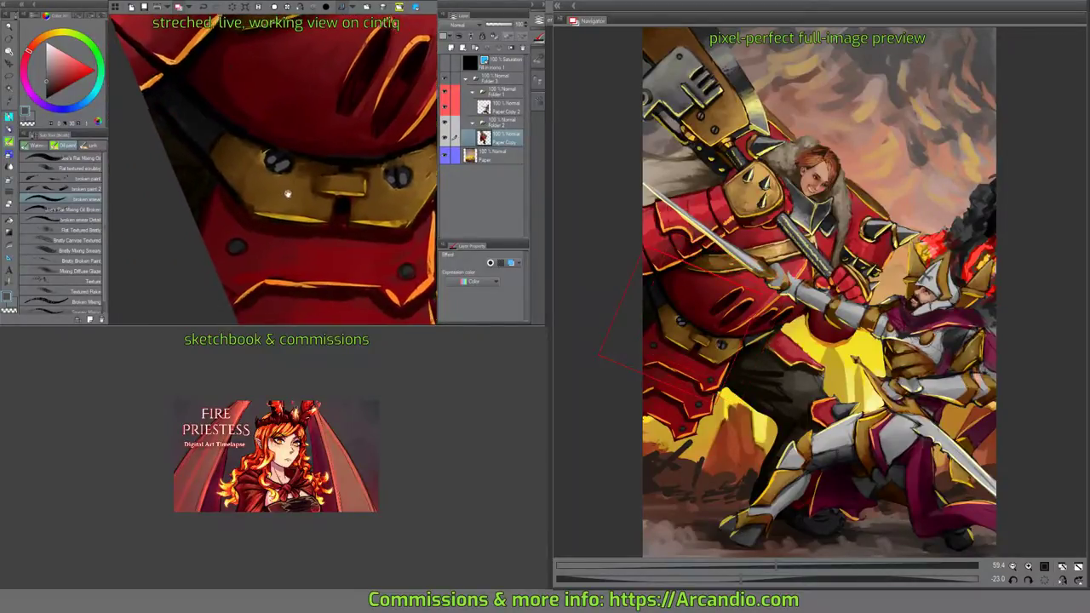
Clean up the brass around the buckle plate's screws with sampled colours and reshape the grey screw heads.
left_click(256, 181, "alt")
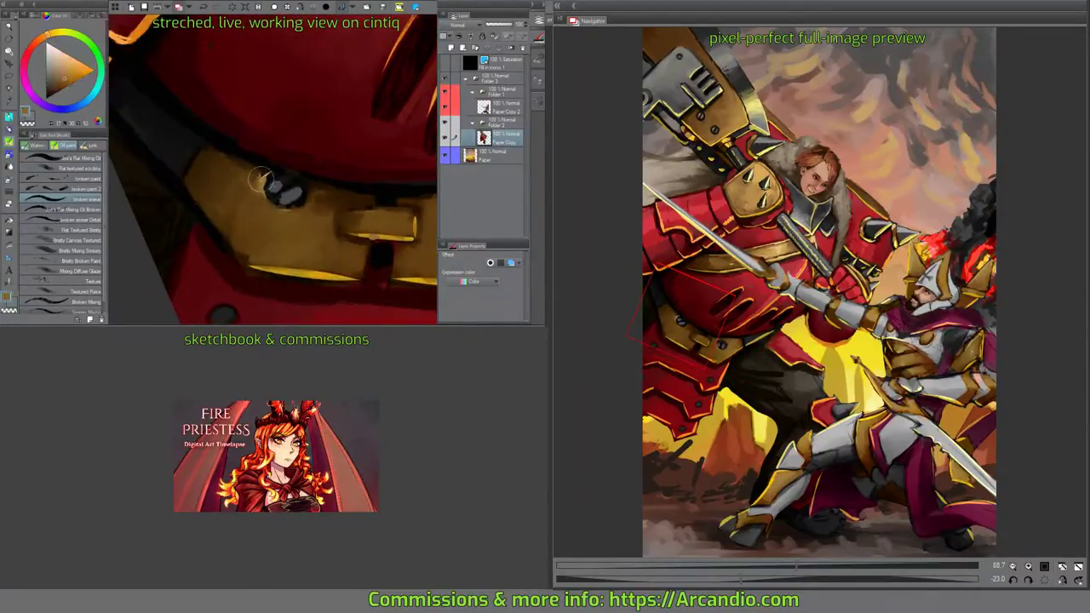
mouse_move(260, 177)
left_mouse_down()
mouse_move(293, 159)
mouse_move(264, 192)
mouse_move(290, 205)
mouse_move(289, 184)
left_mouse_up()
left_click(89, 209)
left_click(277, 209, "alt")
mouse_move(279, 30)
left_mouse_down()
mouse_move(298, 170)
mouse_move(283, 221)
mouse_move(303, 215)
left_mouse_up()
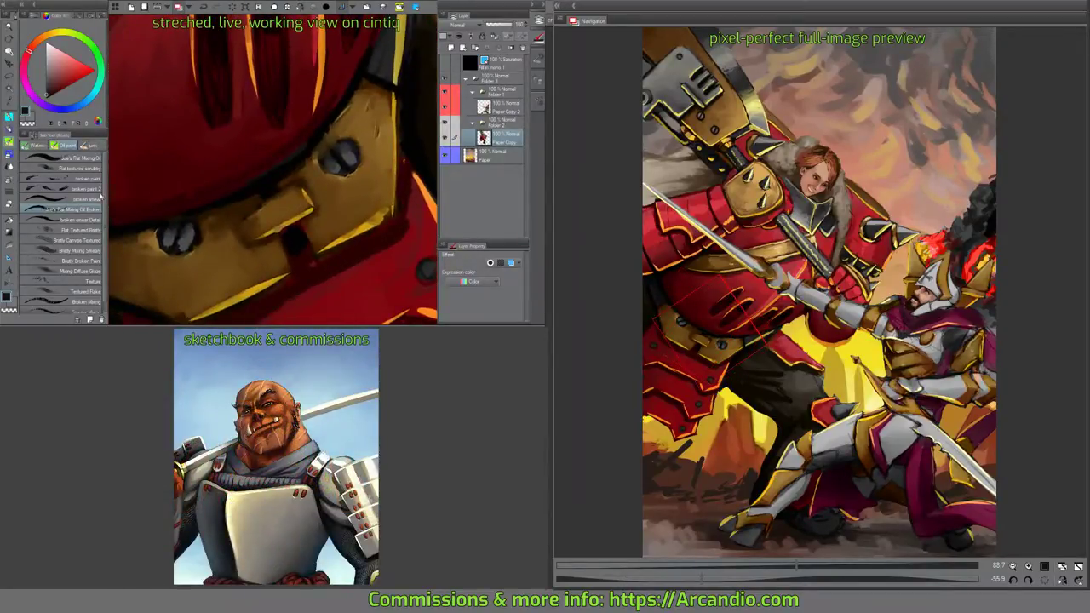
Redefine both buckle screws with dark outlines and slots, and blend the brass around them.
left_click(75, 198)
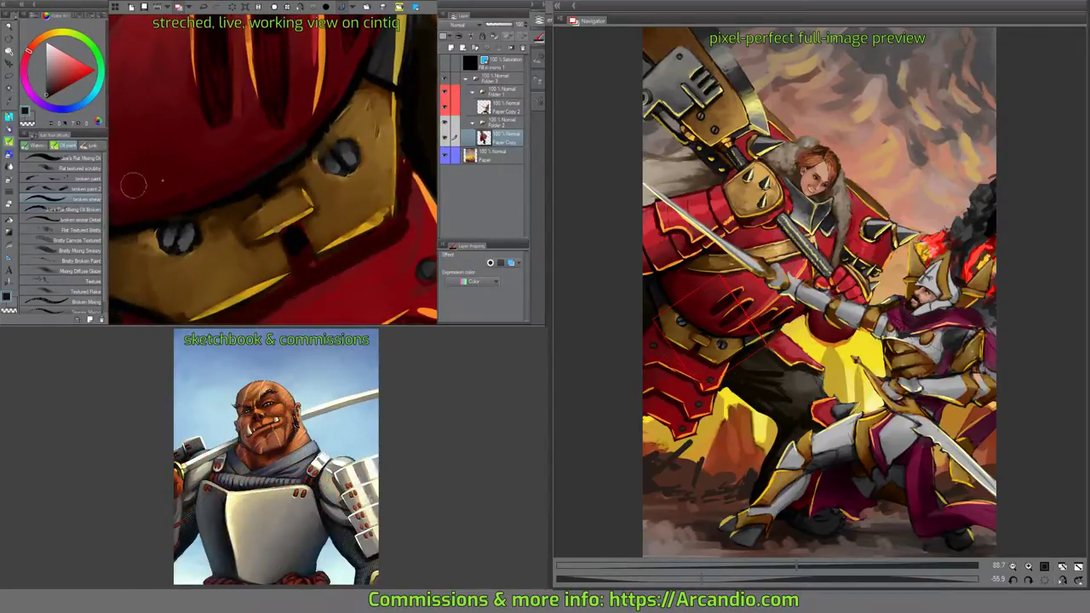
left_click(165, 218, "alt")
left_click_drag(302, 189, 294, 189)
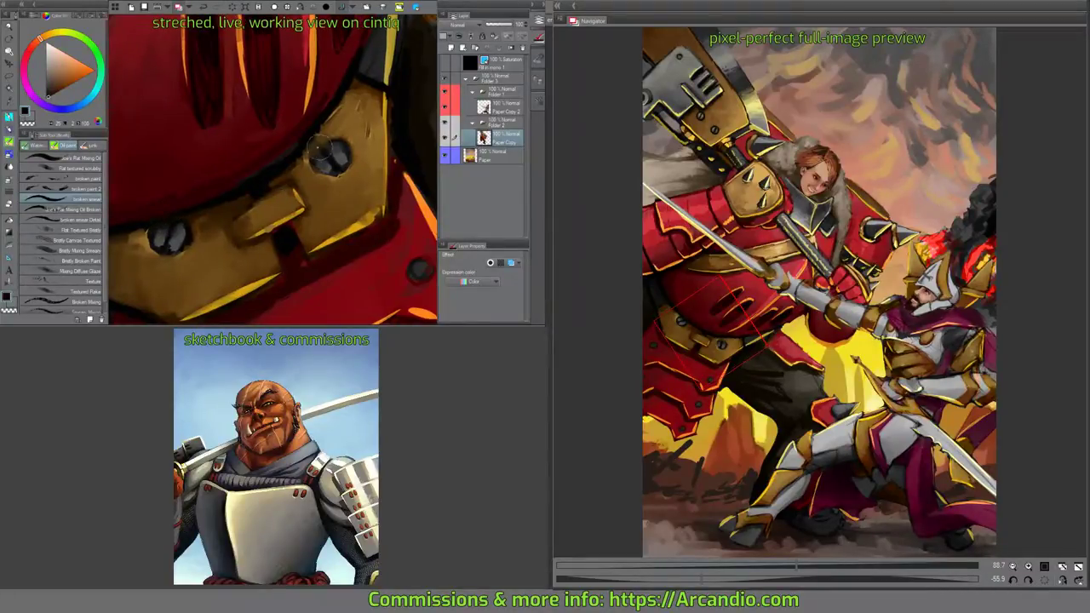
left_click(318, 162, "alt")
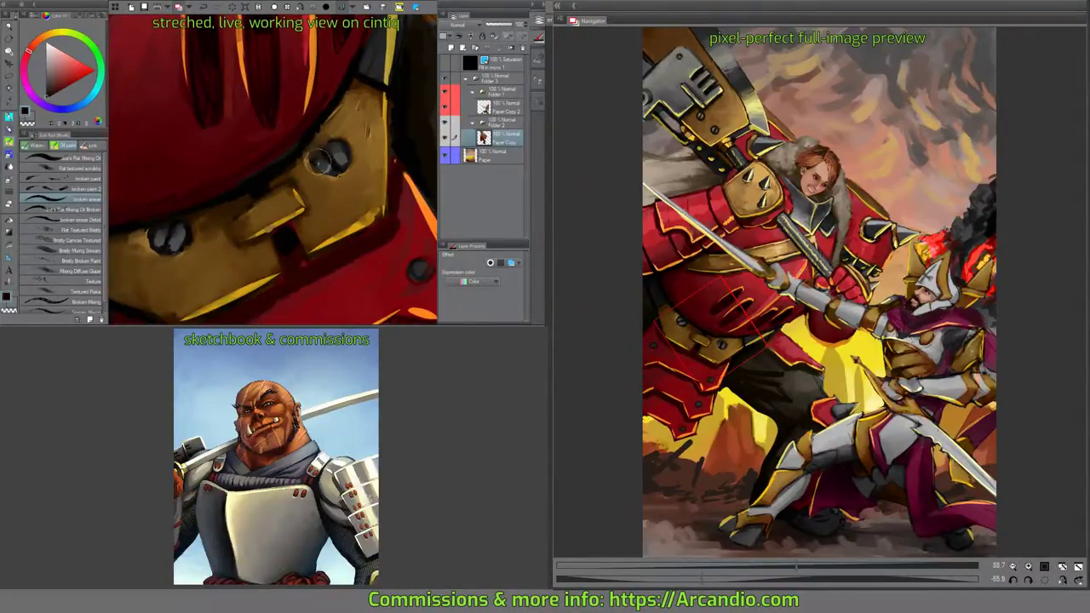
mouse_move(320, 152)
left_mouse_down()
mouse_move(325, 140)
mouse_move(320, 175)
mouse_move(356, 152)
left_mouse_up()
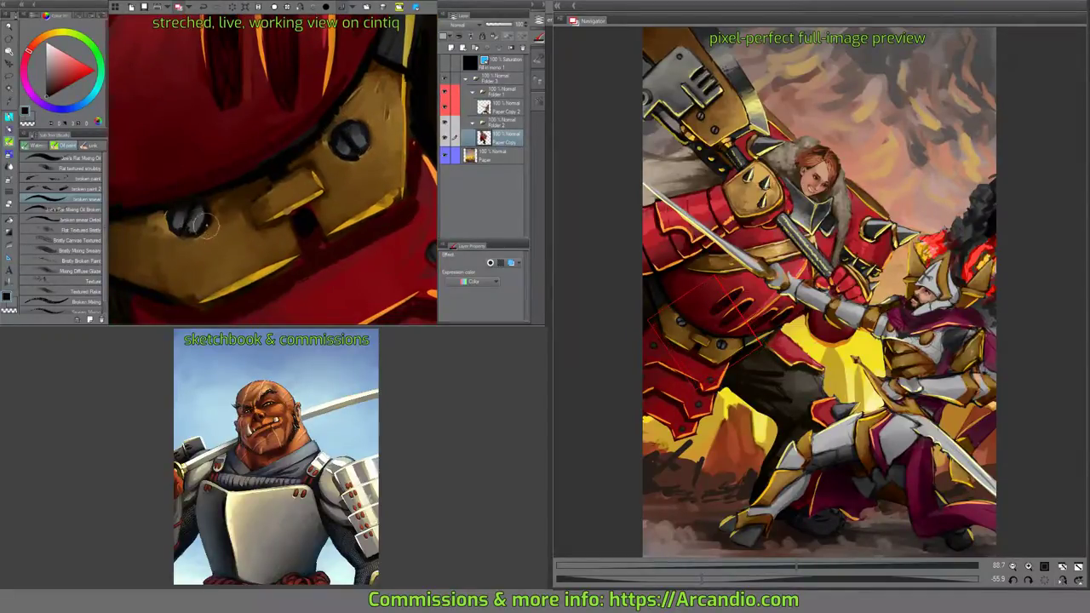
mouse_move(196, 226)
left_mouse_down()
mouse_move(312, 145)
mouse_move(346, 102)
mouse_move(383, 132)
mouse_move(353, 98)
mouse_move(345, 207)
mouse_move(303, 134)
mouse_move(272, 136)
left_mouse_up()
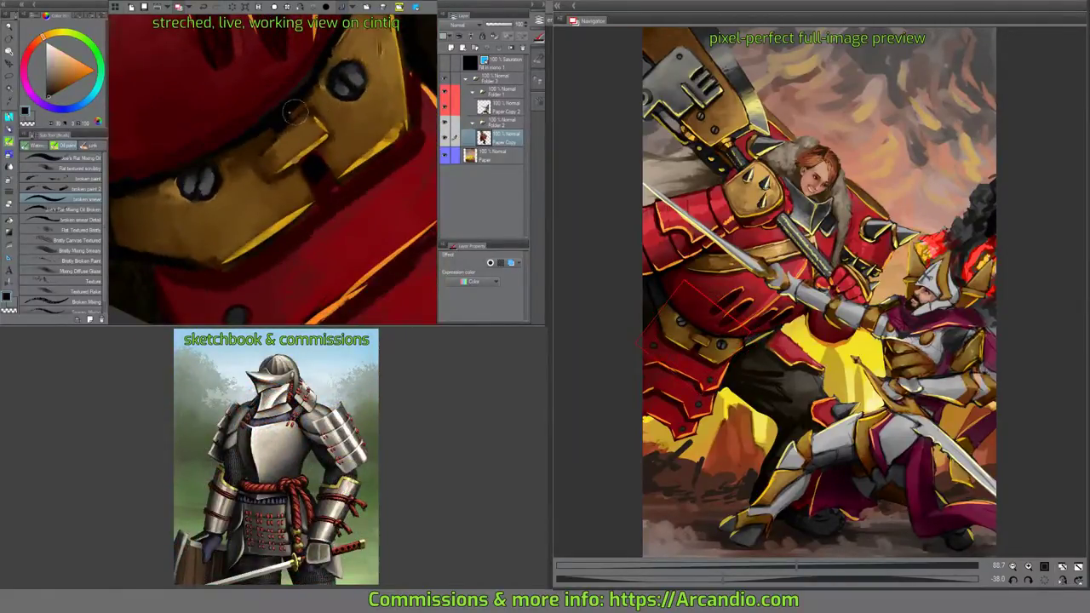
Outline the central brass clasp of the buckle with thin dark edges, using the finer detail variant of the smear brush.
left_click(92, 220)
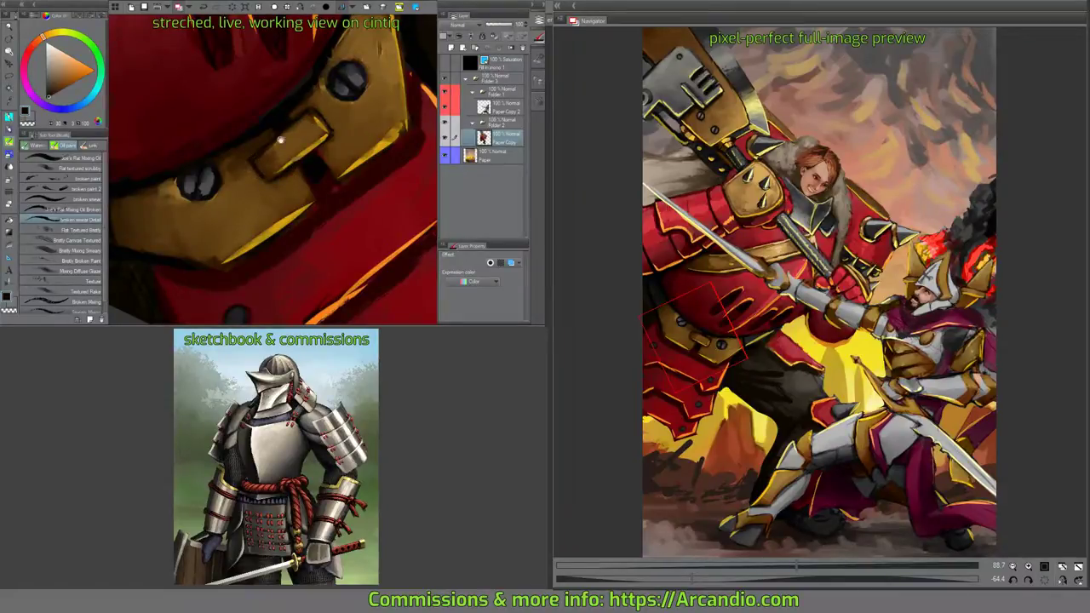
left_click_drag(280, 139, 327, 151)
scroll(326, 151, "down", 5)
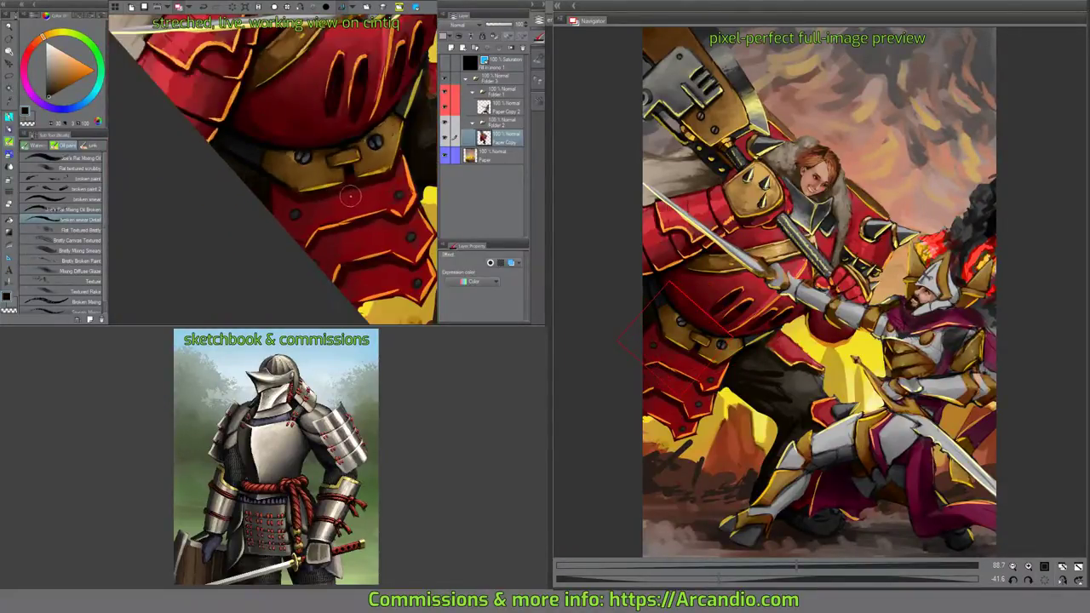
Redefine the dark rivets on the red skirt plates and clean up the lowest plate's edge with sampled background yellow.
scroll(342, 177, "up", 5)
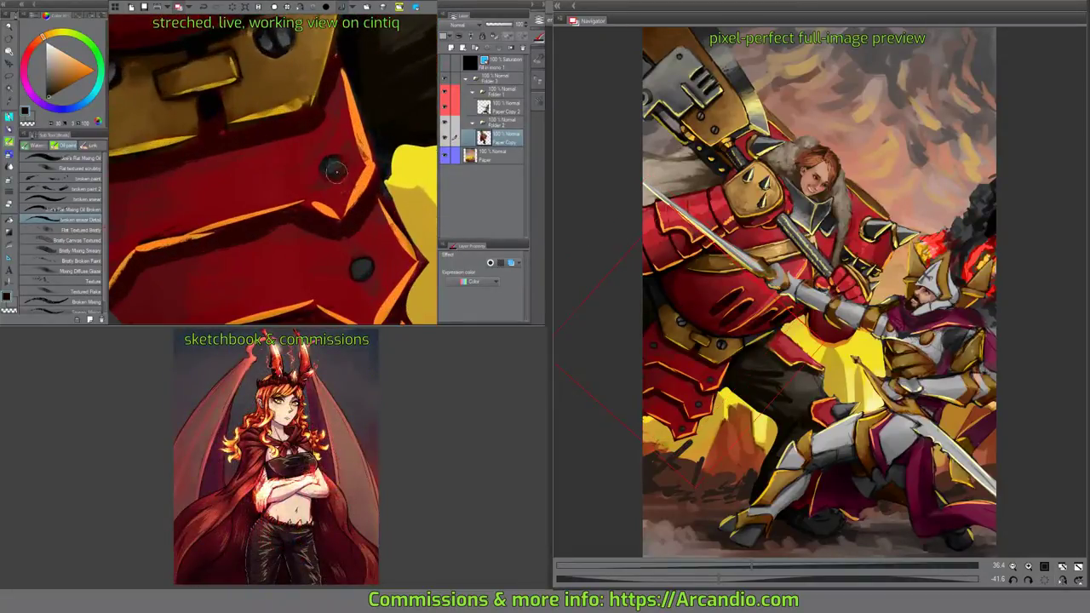
left_click_drag(373, 240, 315, 210)
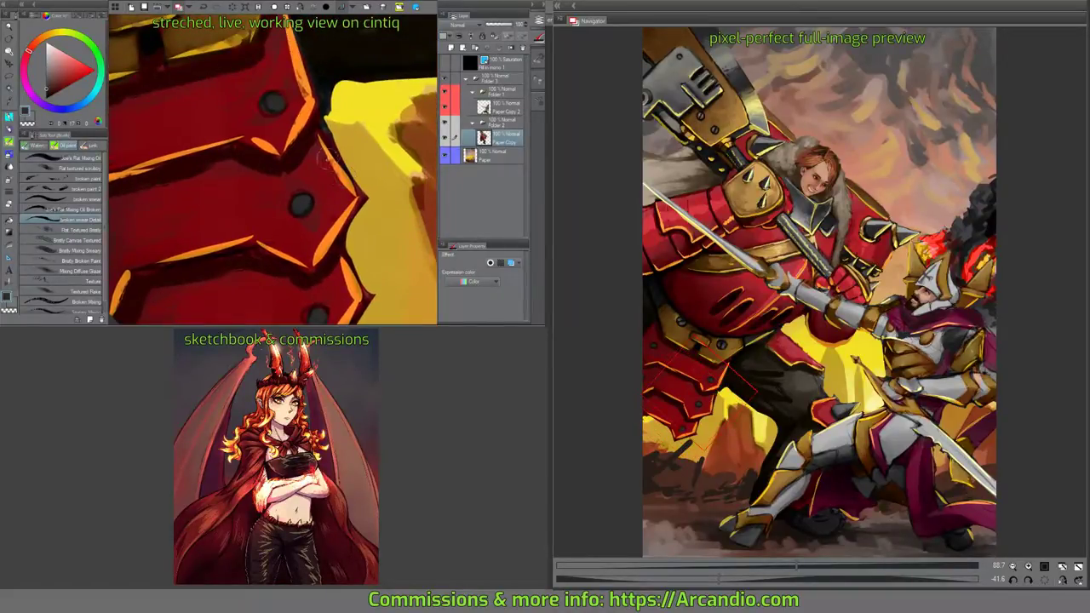
left_click_drag(325, 160, 259, 196)
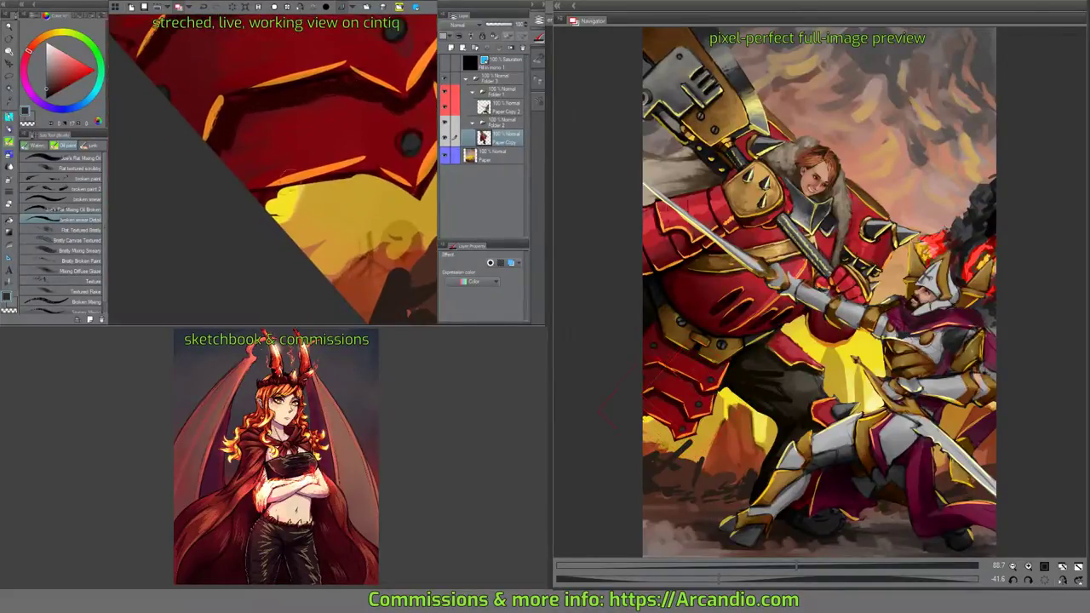
left_click(257, 201, "alt")
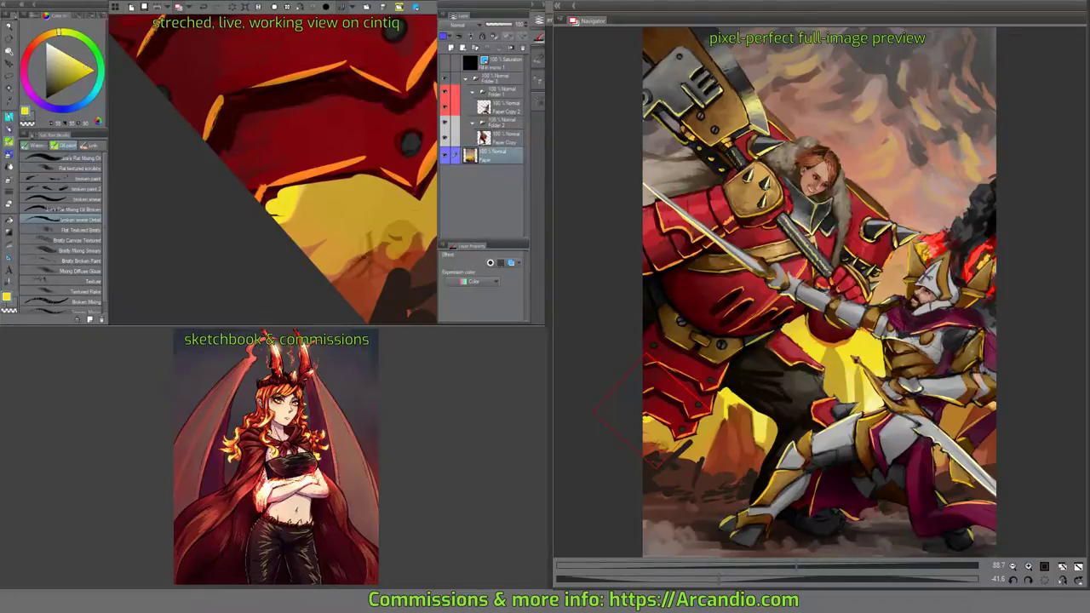
mouse_move(261, 210)
left_mouse_down()
mouse_move(331, 187)
mouse_move(303, 220)
mouse_move(359, 137)
mouse_move(332, 162)
left_mouse_up()
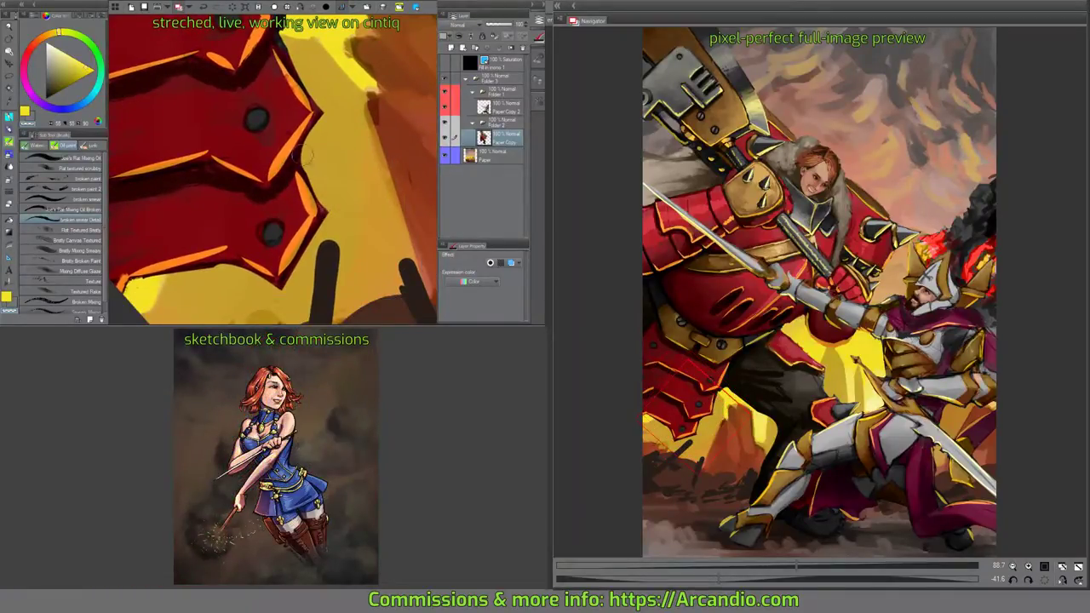
Outline the pointed outer edges of the red skirt plates with a sampled dark red.
mouse_move(316, 125)
left_mouse_down()
mouse_move(286, 128)
mouse_move(281, 117)
left_mouse_up()
left_click(278, 111, "alt")
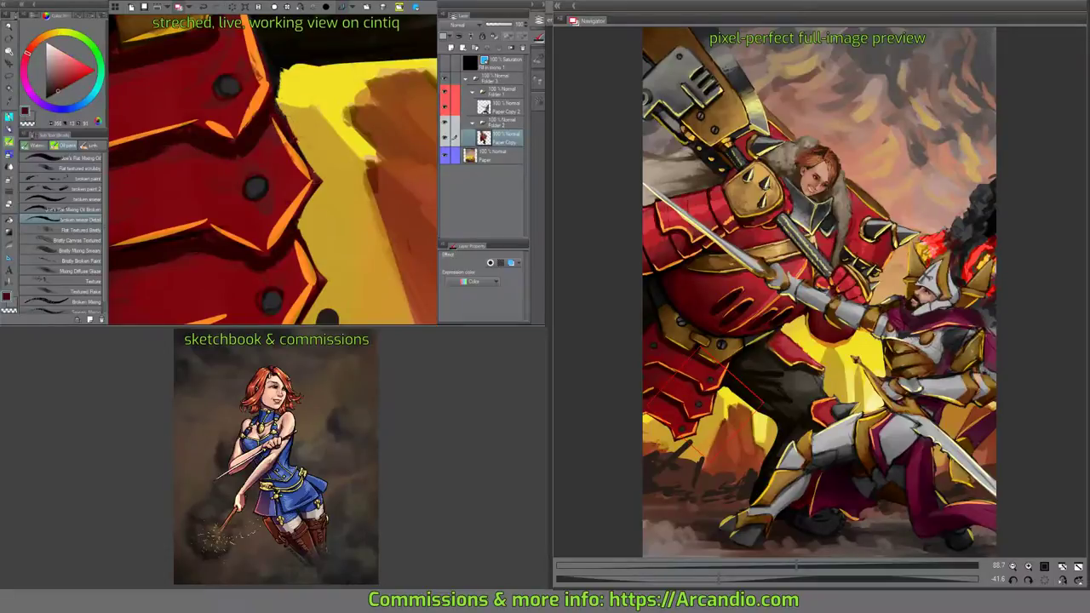
left_click_drag(322, 203, 305, 128)
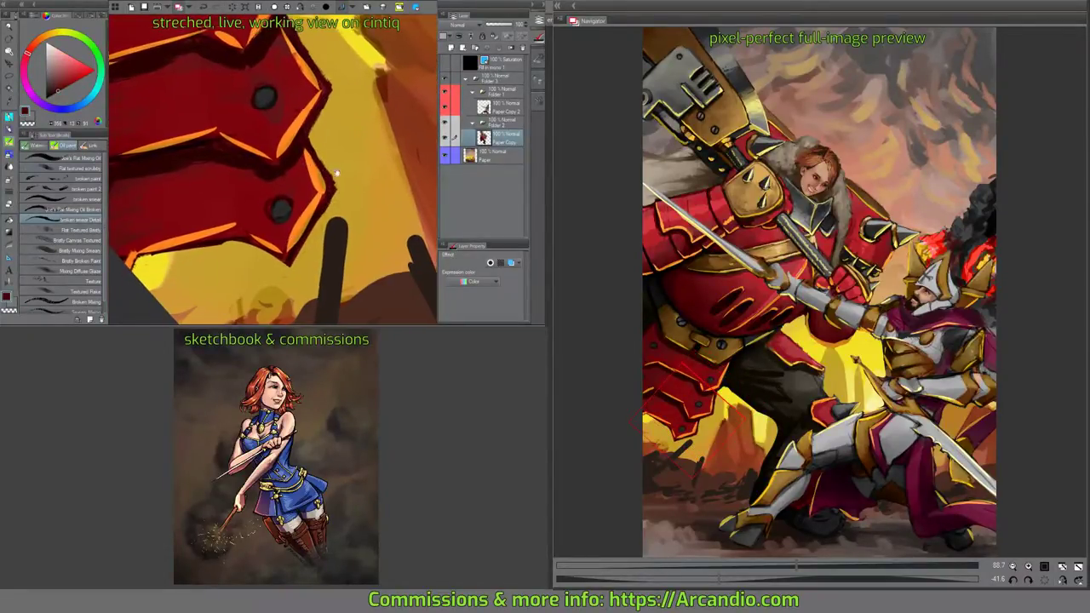
mouse_move(329, 204)
left_mouse_down()
mouse_move(326, 216)
mouse_move(323, 206)
left_mouse_up()
Repaint the glowing rim highlights along the skirt plates' edges with sampled orange.
left_click(279, 241, "alt")
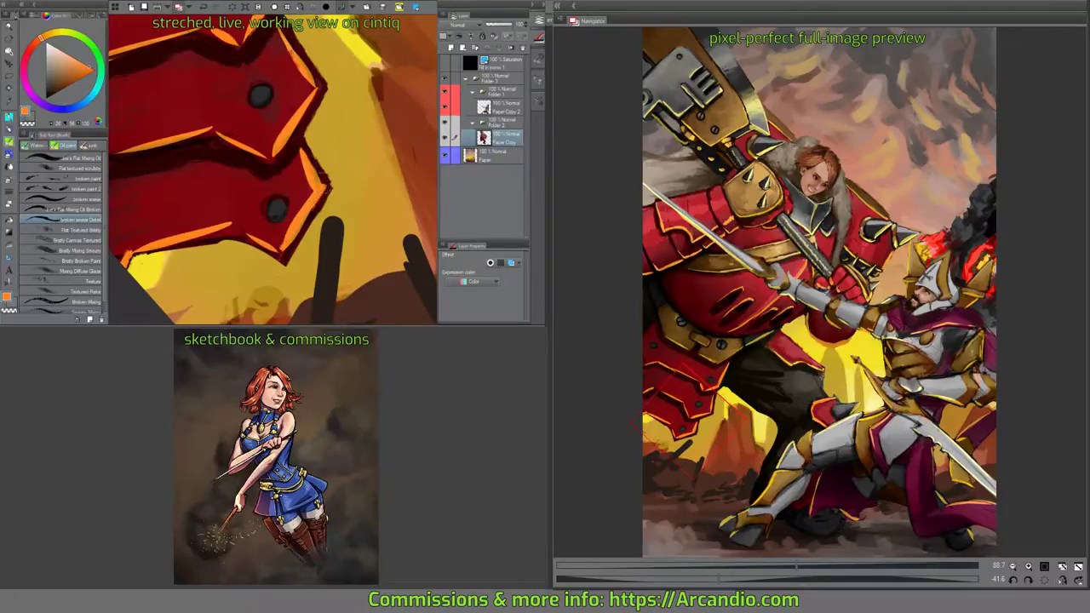
mouse_move(303, 135)
left_mouse_down()
mouse_move(312, 178)
mouse_move(322, 161)
mouse_move(324, 225)
left_mouse_up()
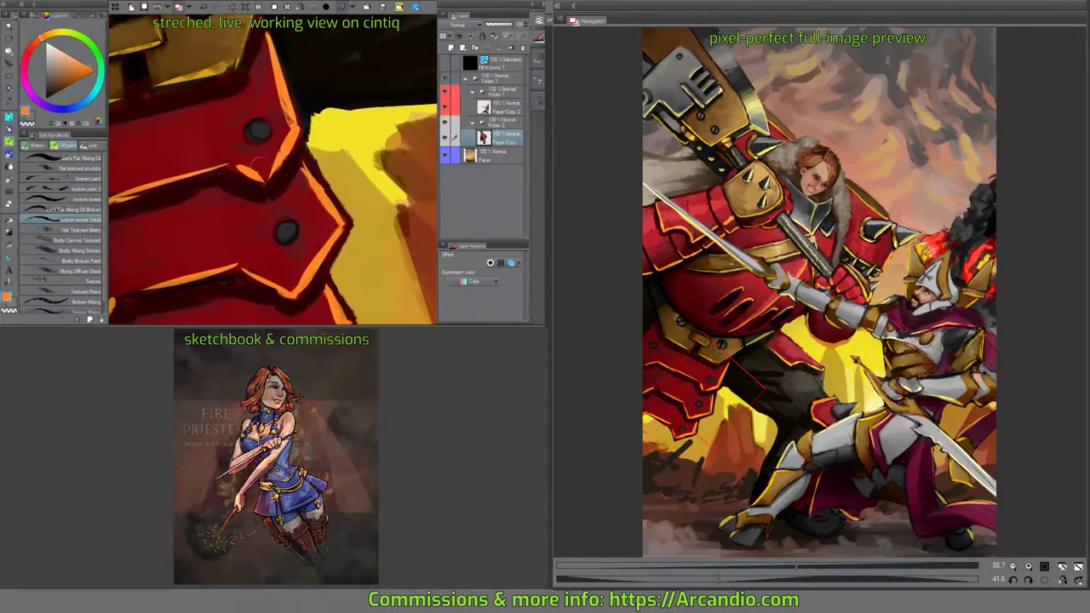
left_click_drag(292, 124, 271, 90)
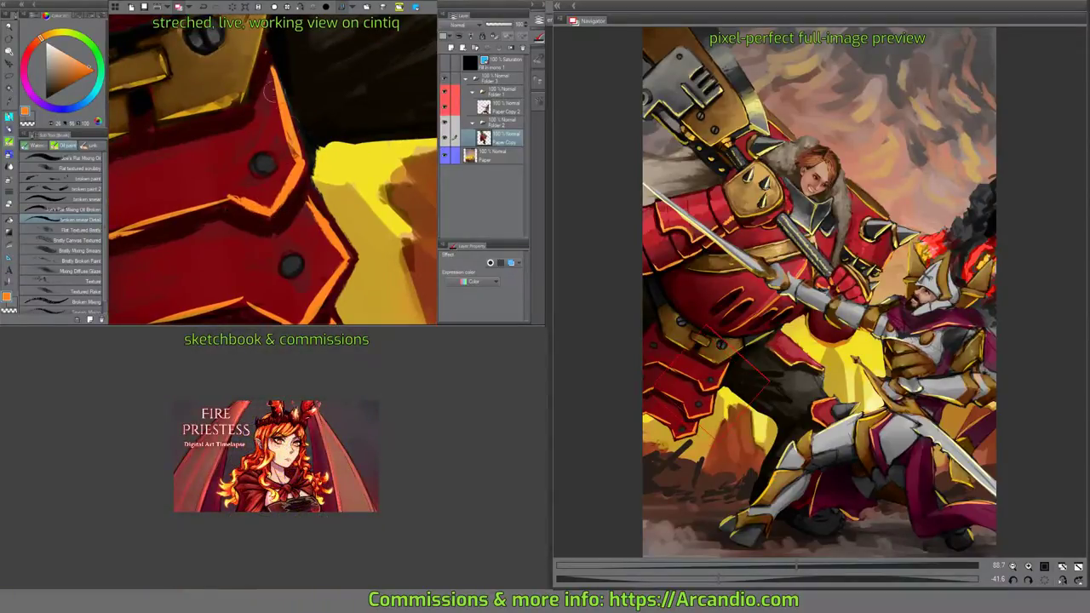
left_click_drag(291, 167, 230, 144)
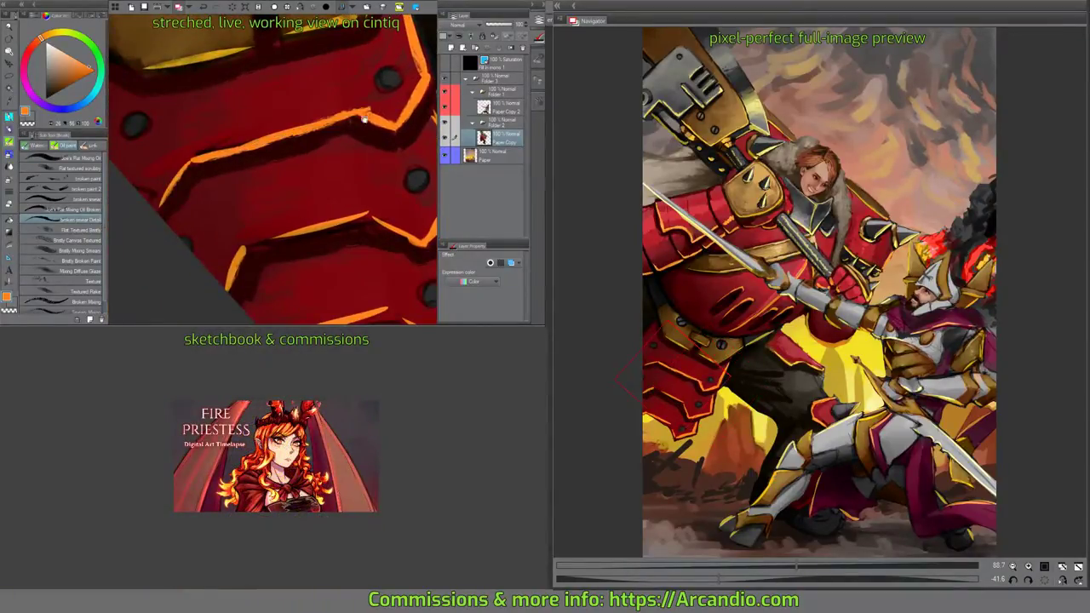
mouse_move(366, 128)
left_mouse_down()
mouse_move(255, 208)
mouse_move(361, 151)
mouse_move(350, 109)
left_mouse_up()
mouse_move(345, 223)
left_mouse_down()
mouse_move(400, 189)
mouse_move(298, 141)
left_mouse_up()
Paint a dark outline beneath the orange rim of the lowest skirt plate, using a sampled dark tone.
left_click(287, 109, "alt")
left_click_drag(349, 168, 344, 158)
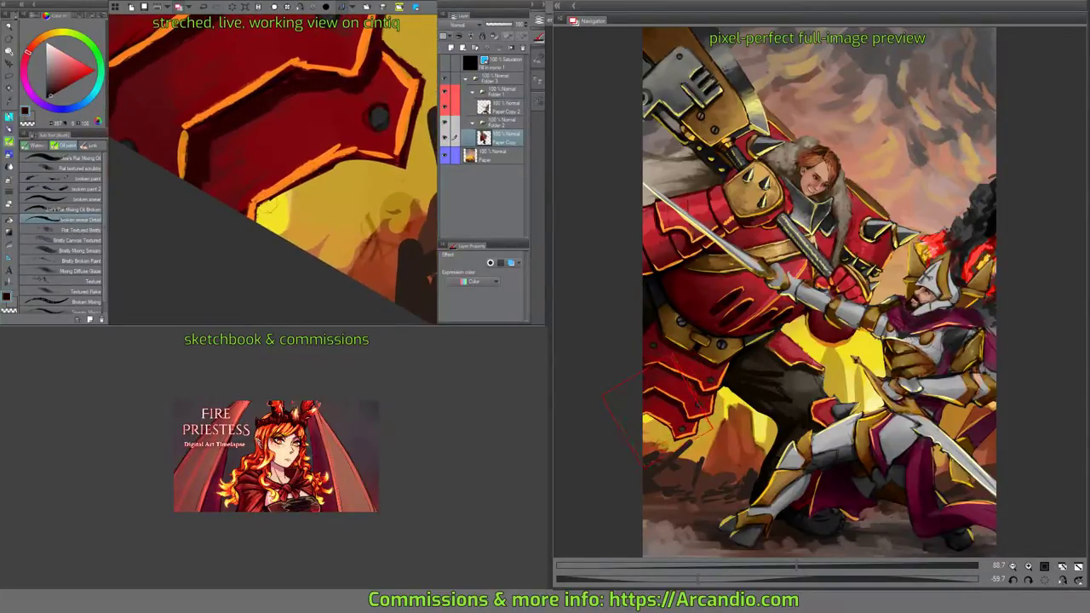
left_click_drag(260, 204, 393, 157)
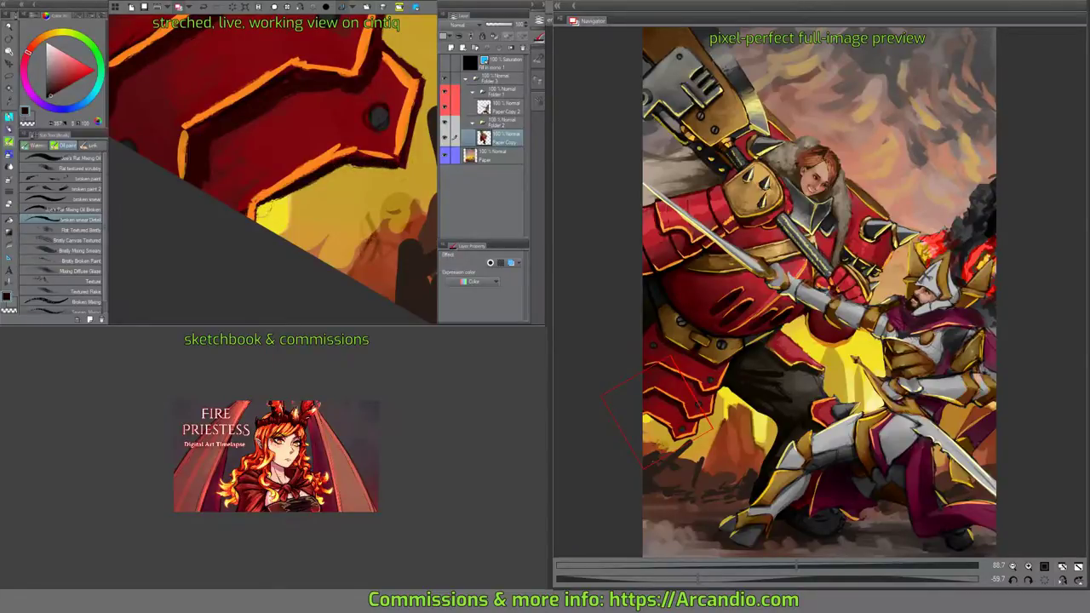
mouse_move(254, 223)
left_mouse_down()
mouse_move(278, 192)
mouse_move(258, 213)
mouse_move(351, 159)
left_mouse_up()
left_click_drag(269, 207, 320, 170)
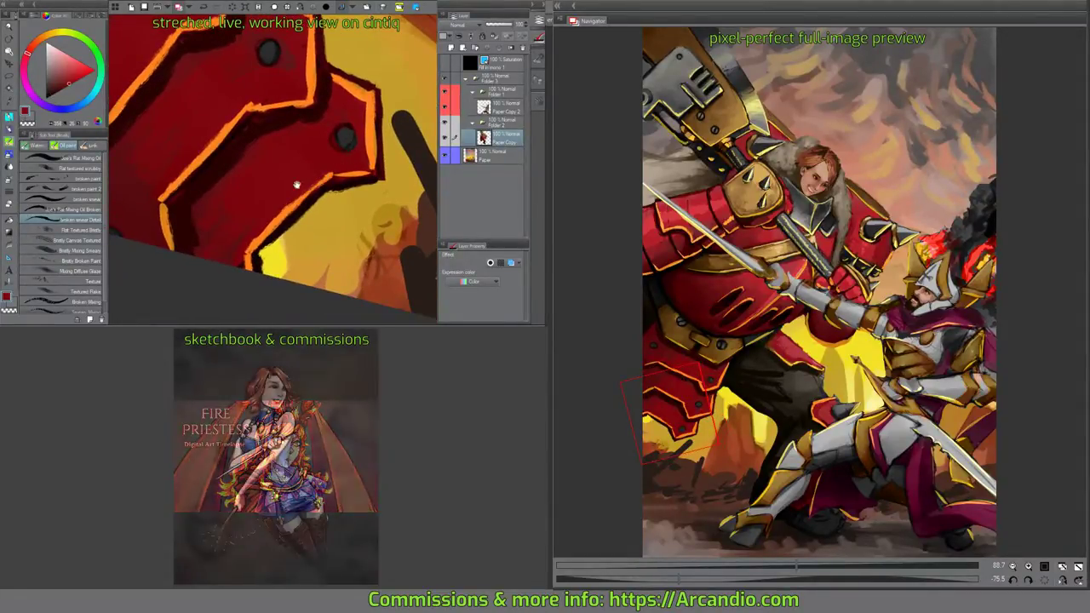
Clean up the inner side of the orange rims on the skirt plates with a mid red.
mouse_move(207, 126)
left_mouse_down()
mouse_move(226, 147)
mouse_move(352, 178)
left_mouse_up()
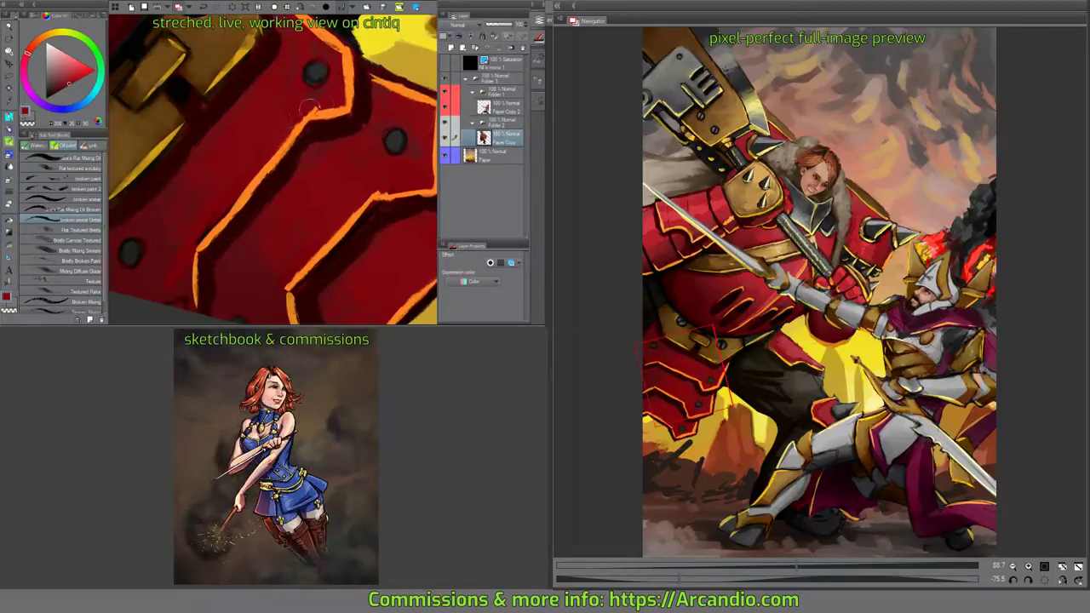
mouse_move(349, 109)
left_mouse_down()
mouse_move(237, 139)
mouse_move(198, 64)
left_mouse_up()
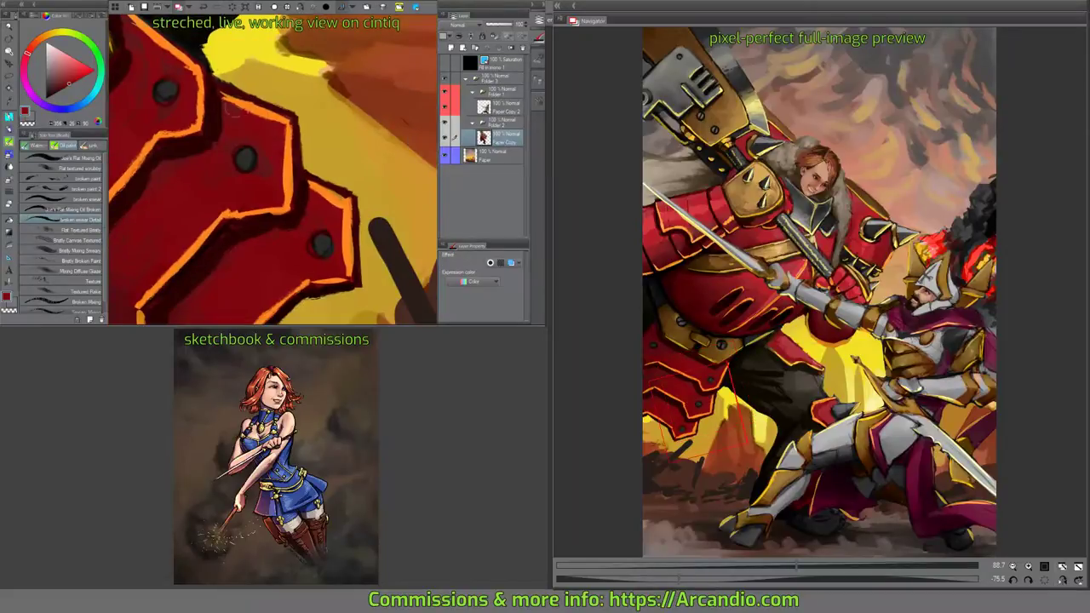
left_click_drag(327, 173, 286, 150)
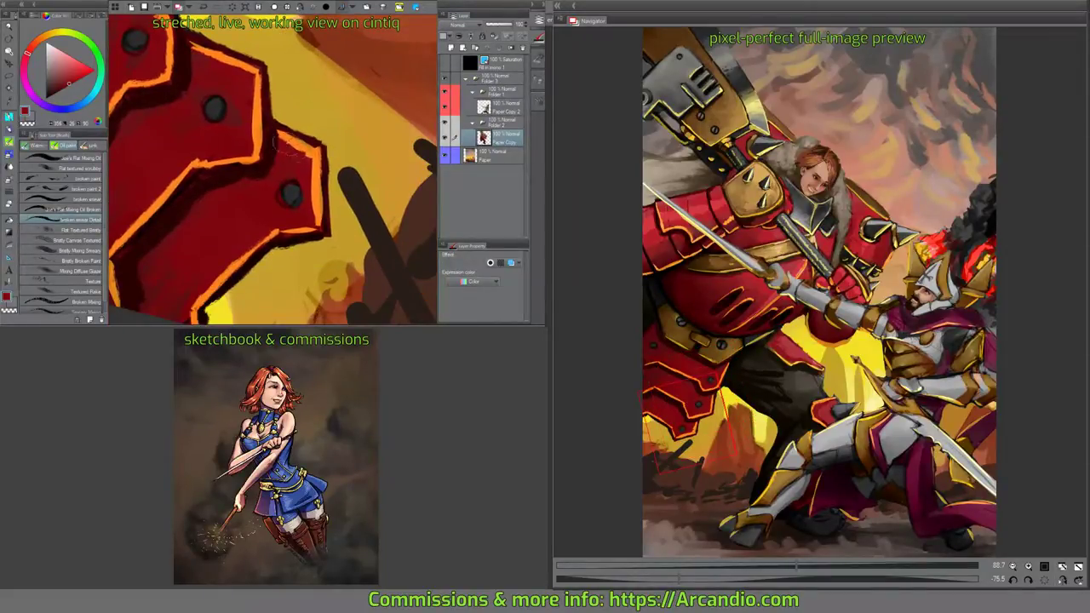
mouse_move(302, 196)
left_mouse_down()
mouse_move(316, 171)
mouse_move(281, 90)
mouse_move(196, 121)
left_mouse_up()
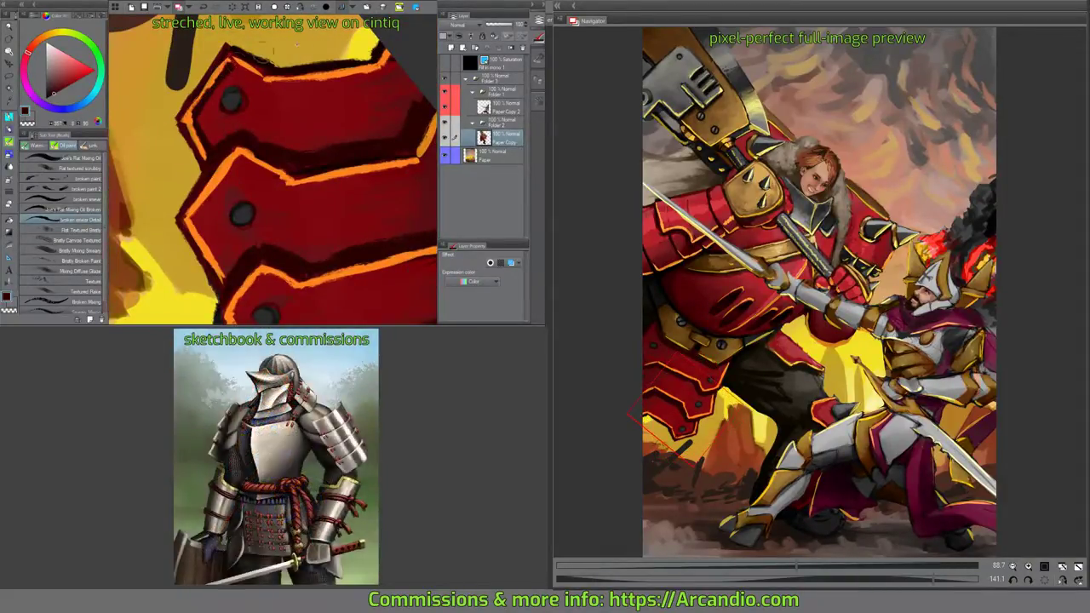
Sharpen the outlines and corners of the lower skirt plates with near-black and dark red tones.
left_click_drag(227, 68, 337, 133)
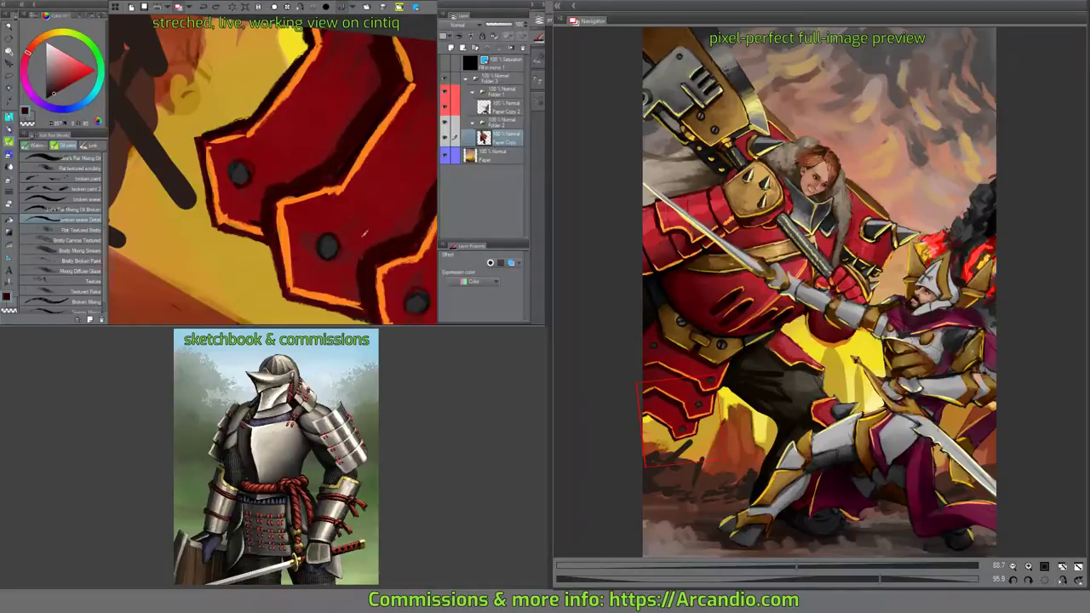
left_click_drag(364, 232, 360, 120)
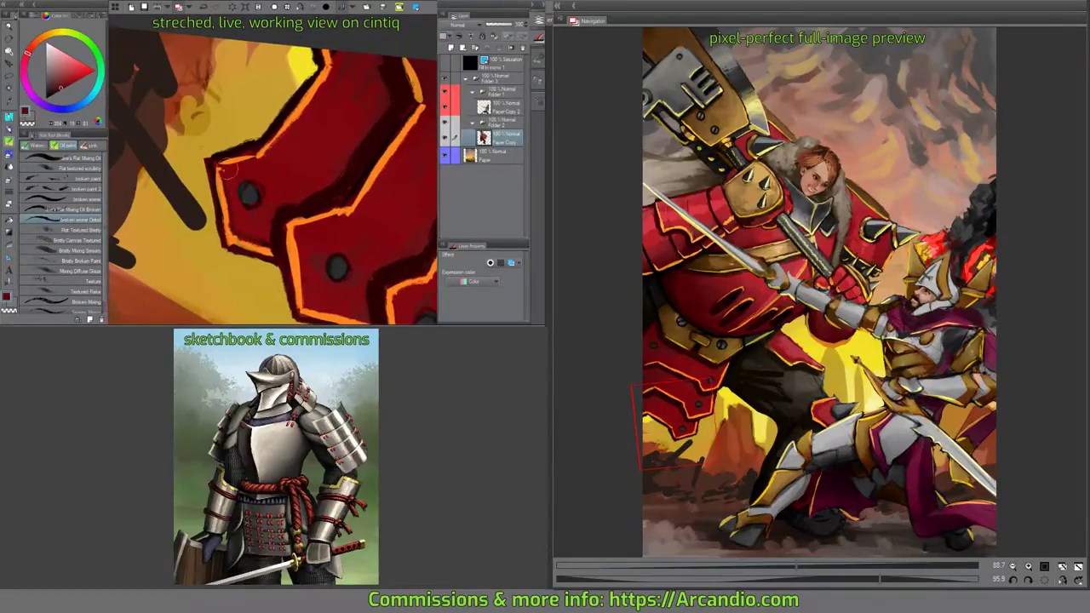
mouse_move(341, 70)
left_mouse_down()
mouse_move(356, 176)
mouse_move(389, 107)
mouse_move(308, 151)
left_mouse_up()
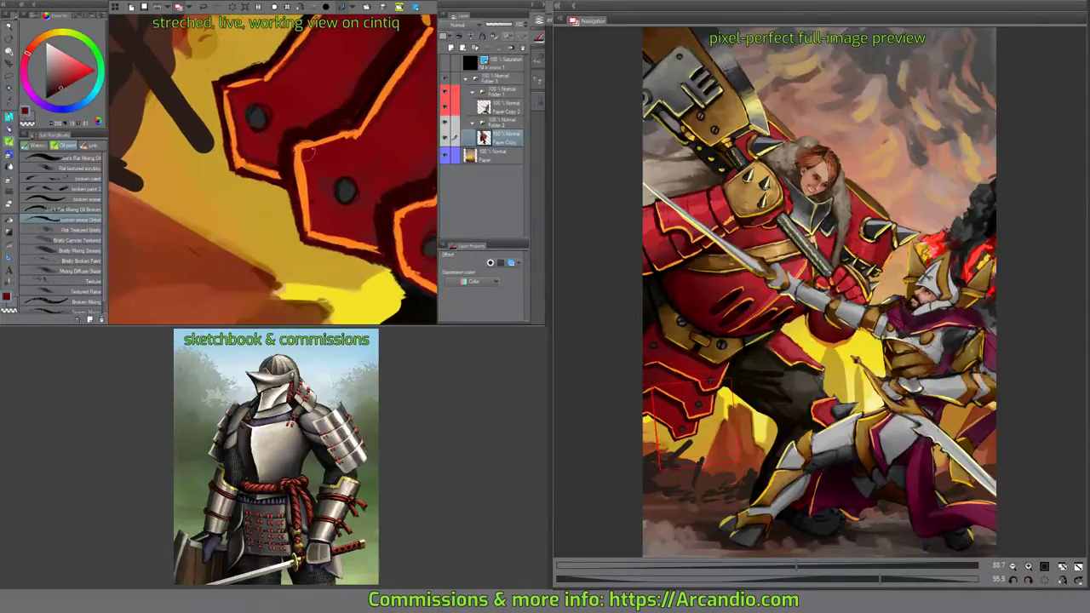
left_click_drag(396, 115, 266, 229)
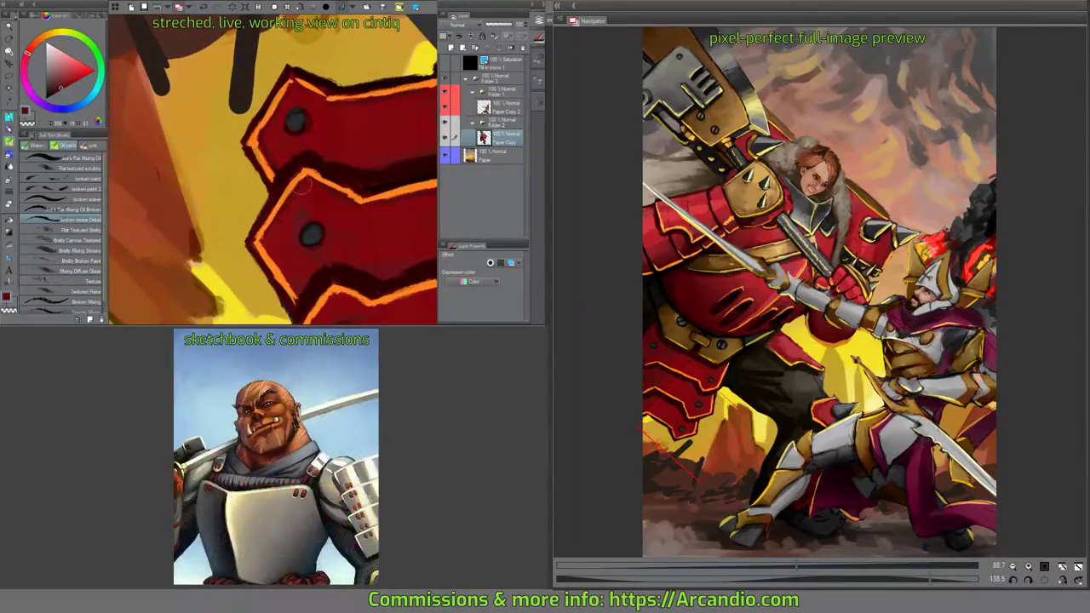
mouse_move(302, 187)
left_mouse_down()
mouse_move(344, 238)
mouse_move(347, 187)
left_mouse_up()
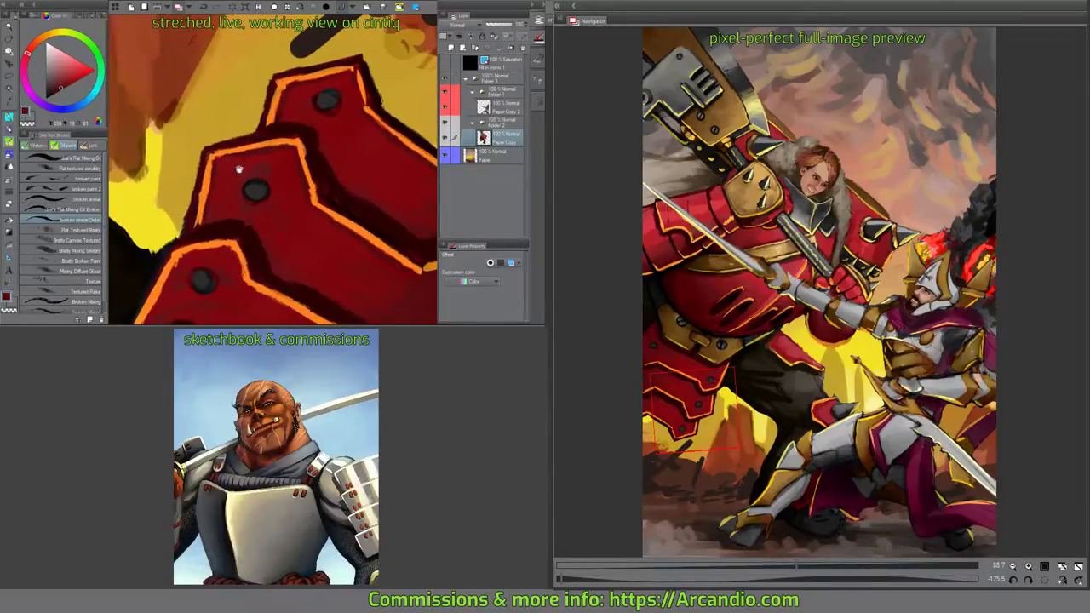
Blend dark red around the rivets and beside the orange rims of the upper skirt plates.
left_click_drag(239, 169, 250, 202)
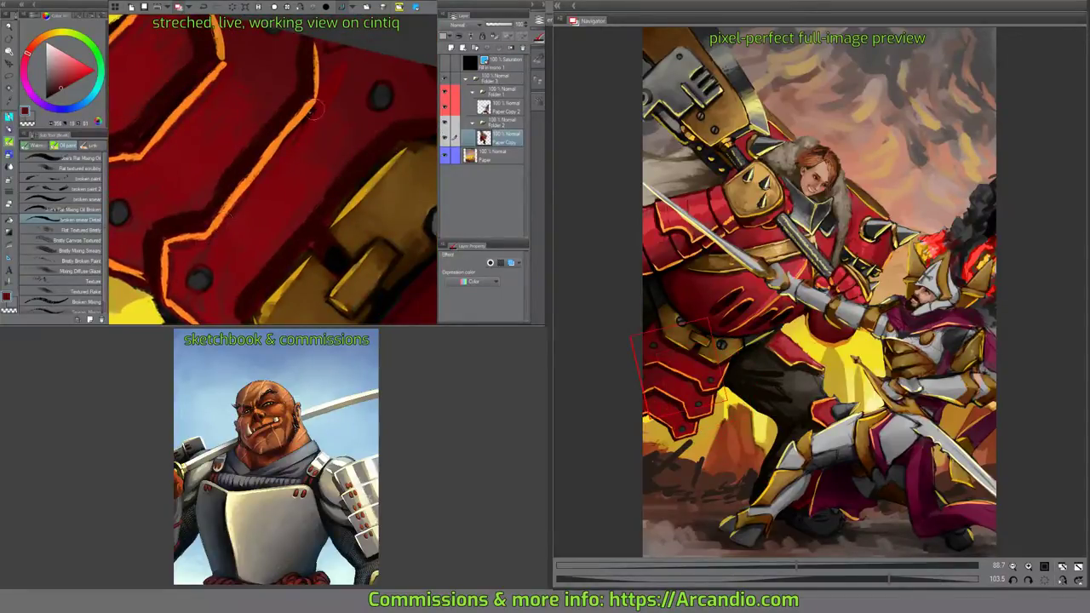
left_click_drag(294, 128, 252, 166)
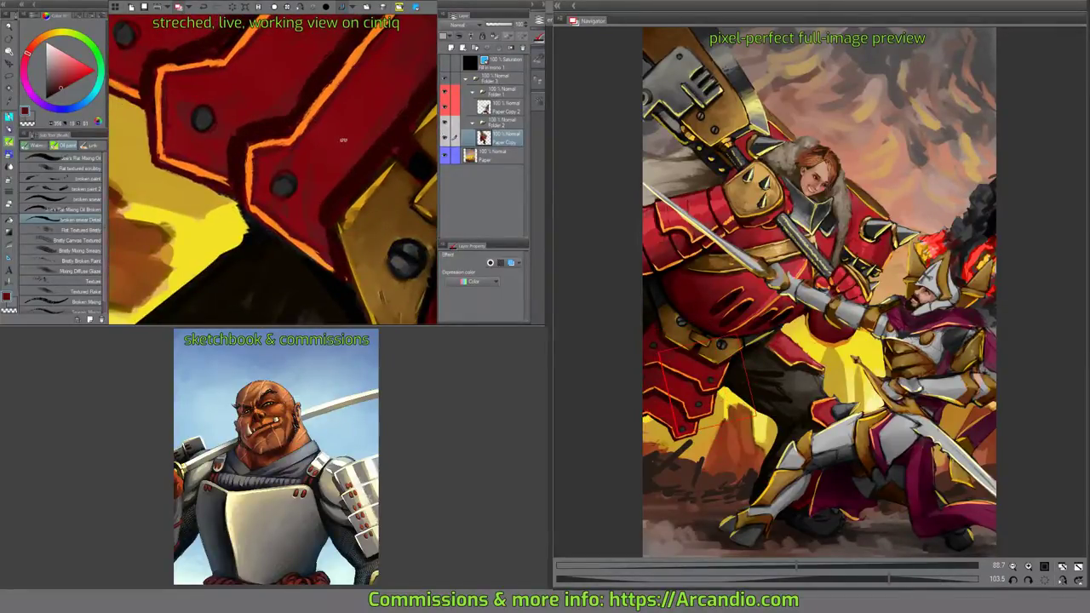
left_click_drag(343, 140, 243, 186)
mouse_move(290, 121)
left_mouse_down()
mouse_move(402, 150)
mouse_move(387, 215)
mouse_move(314, 243)
left_mouse_up()
left_click_drag(242, 160, 394, 220)
left_click_drag(326, 115, 360, 185)
left_click_drag(332, 133, 309, 185)
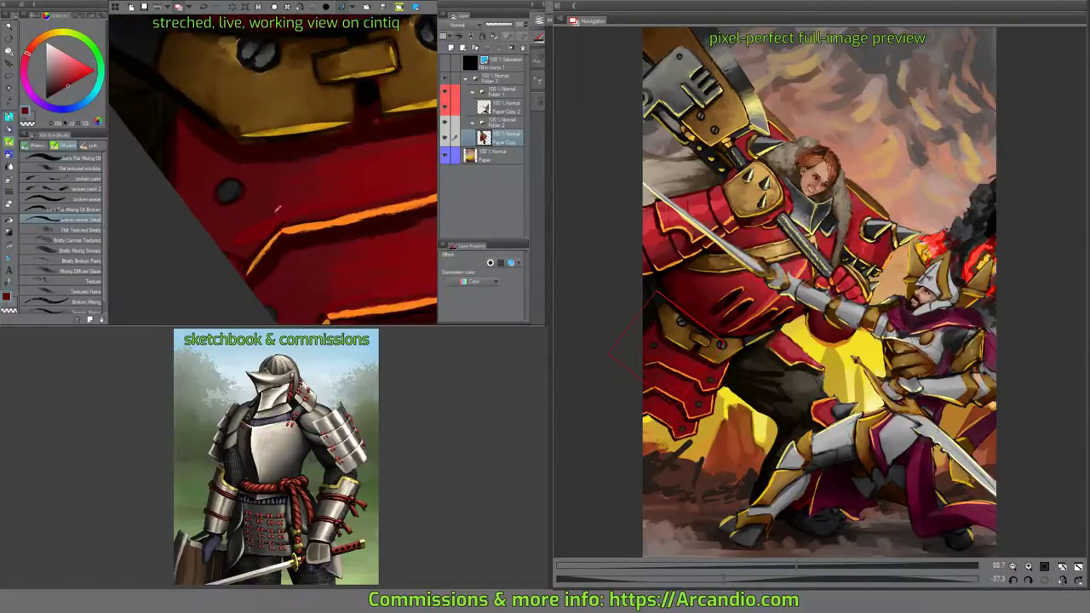
Shade the top skirt plate along its outer edge and beneath the brass buckle, and save the painting.
left_click_drag(174, 114, 171, 195)
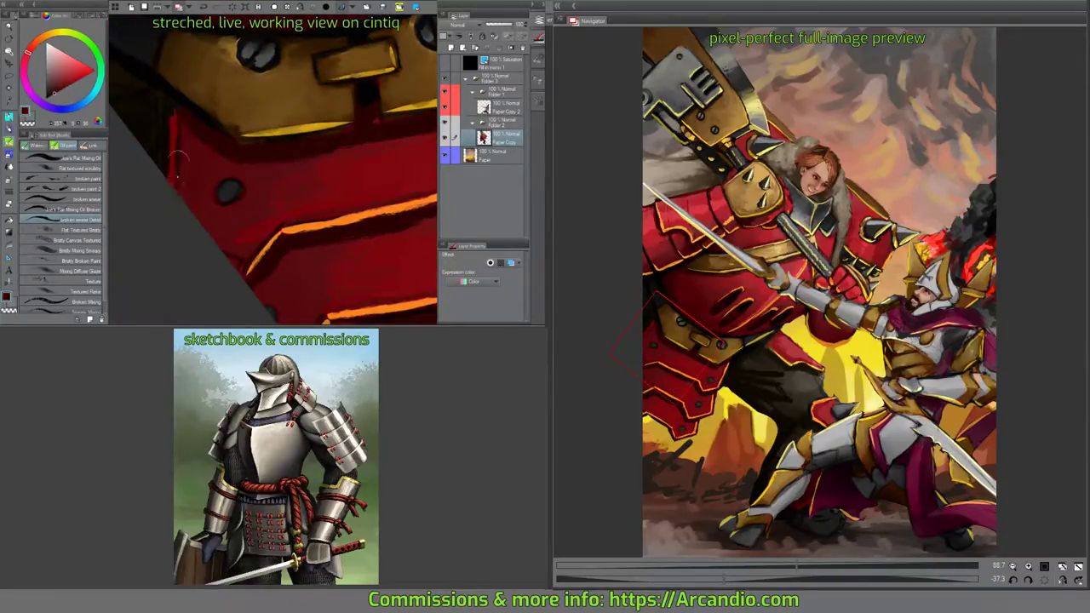
left_click_drag(205, 138, 280, 176)
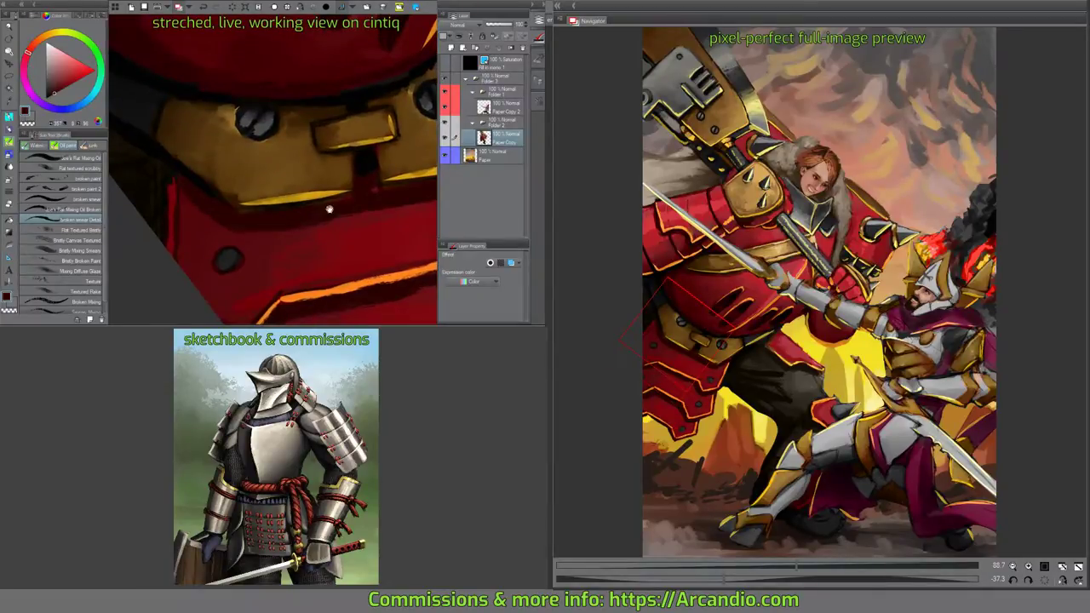
left_click_drag(329, 210, 300, 214)
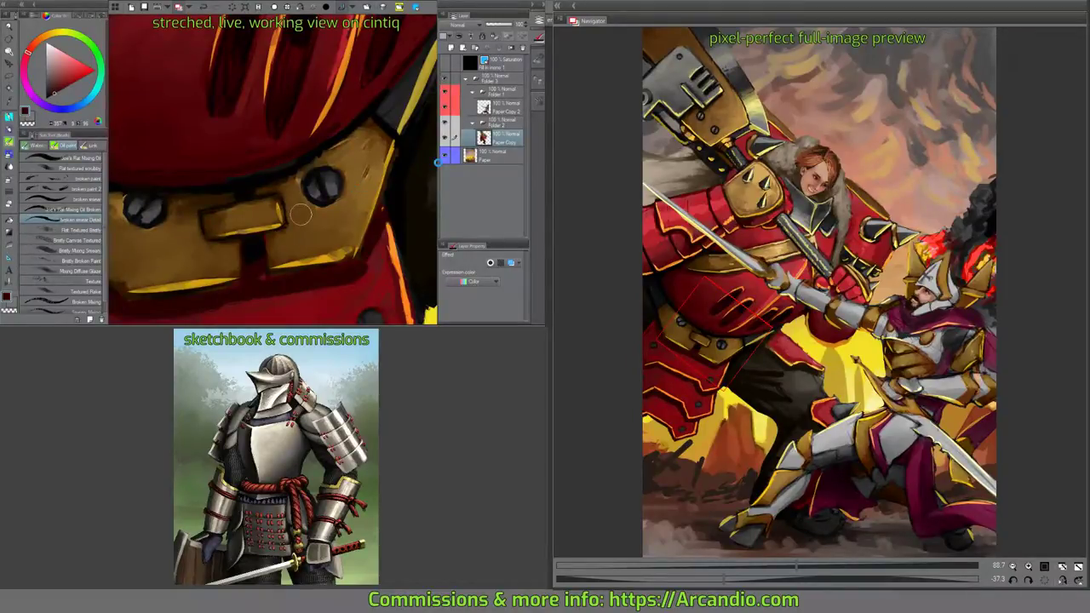
key("ctrl+s")
Touch up the buckle screw with sampled dark grey and repaint golden highlights along the buckle plate's lower and outer edges.
left_click_drag(366, 213, 330, 176)
left_click(270, 188, "alt")
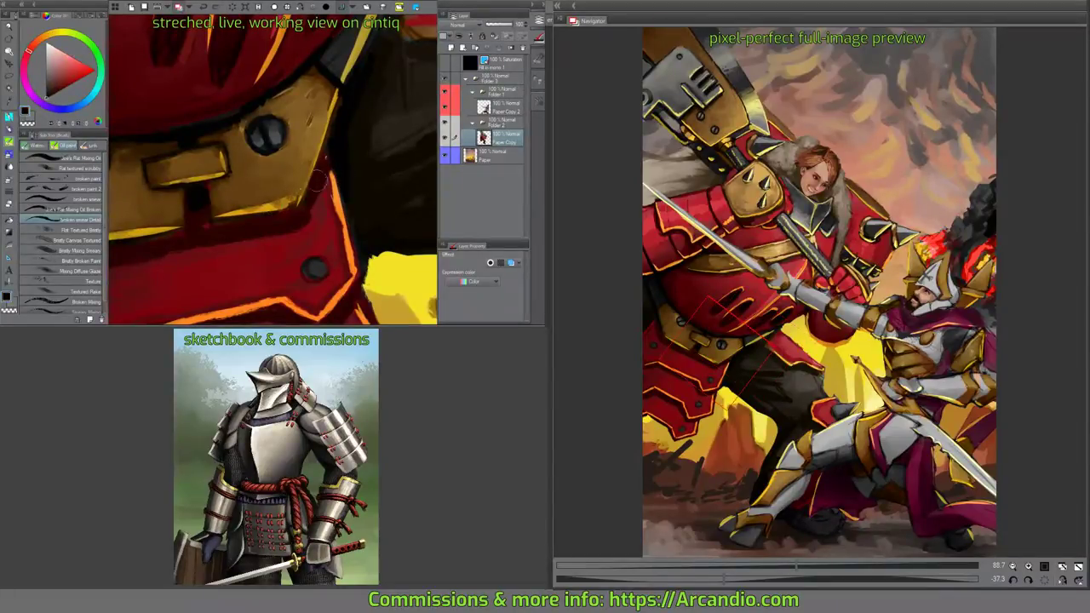
key("minus")
left_click_drag(249, 227, 301, 197)
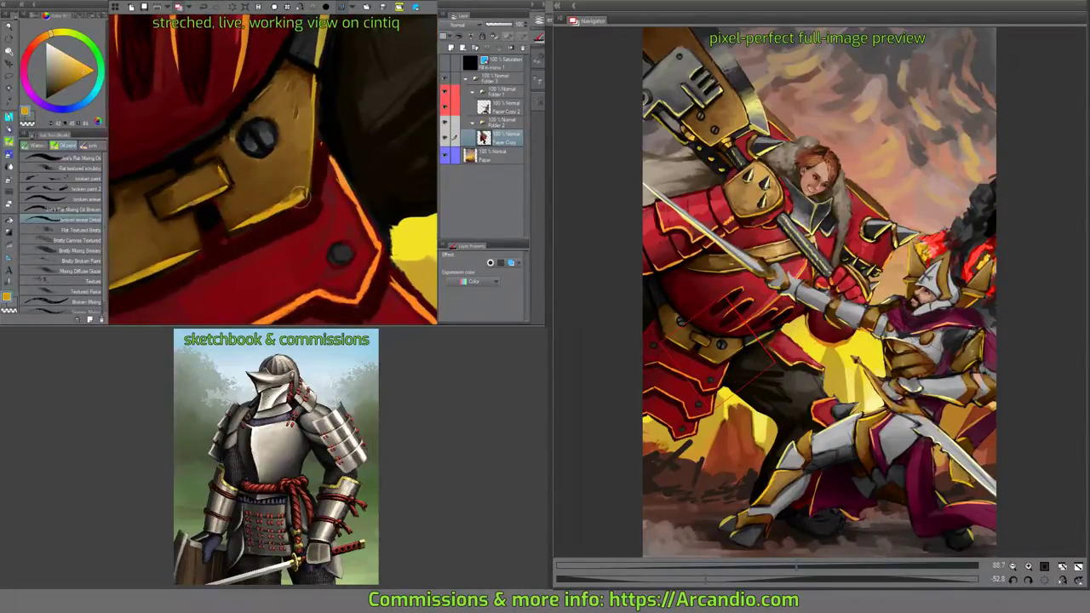
left_click_drag(316, 104, 307, 208)
key("asciicircum")
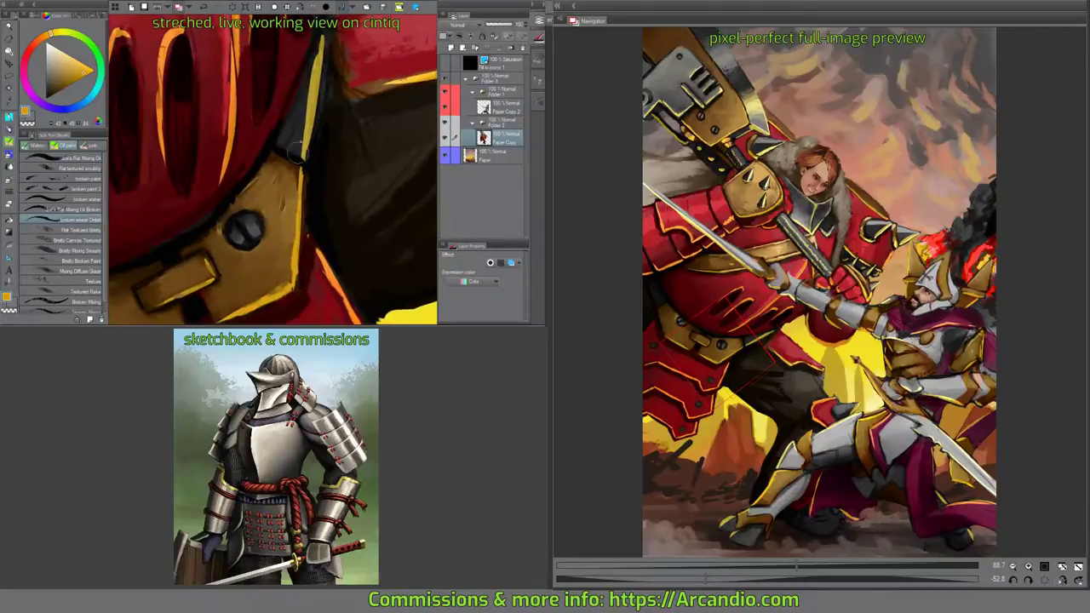
Redefine the dark strap above the buckle plate with a sampled dark grey beside its yellow edge highlight.
left_click(301, 125, "alt")
left_click_drag(302, 125, 329, 36)
key("asciicircum")
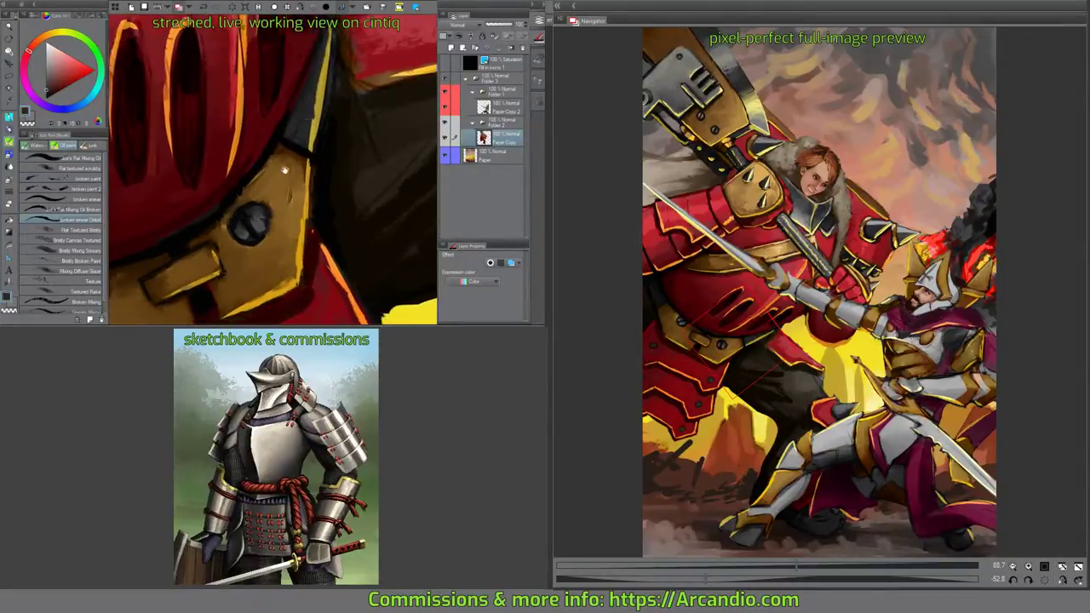
Repaint the golden highlights along the lower edges of the brass buckle plates with sampled brass and yellow tones.
left_click(330, 202, "alt")
left_click_drag(194, 281, 255, 255)
left_click(219, 256, "alt")
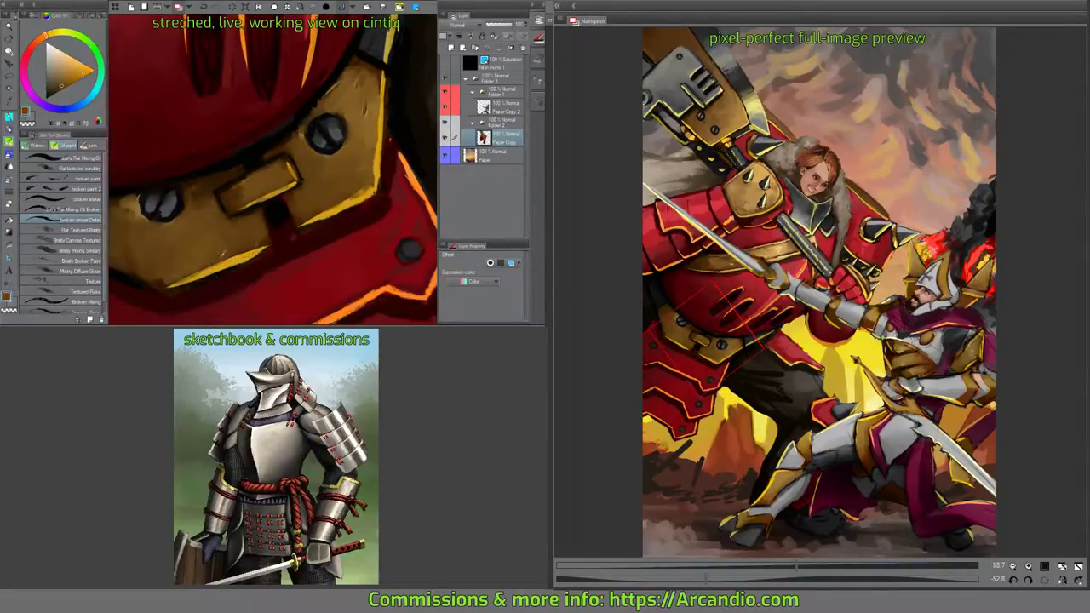
mouse_move(194, 270)
left_mouse_down()
mouse_move(267, 229)
mouse_move(241, 255)
mouse_move(255, 228)
mouse_move(258, 264)
left_mouse_up()
left_click(240, 258, "alt")
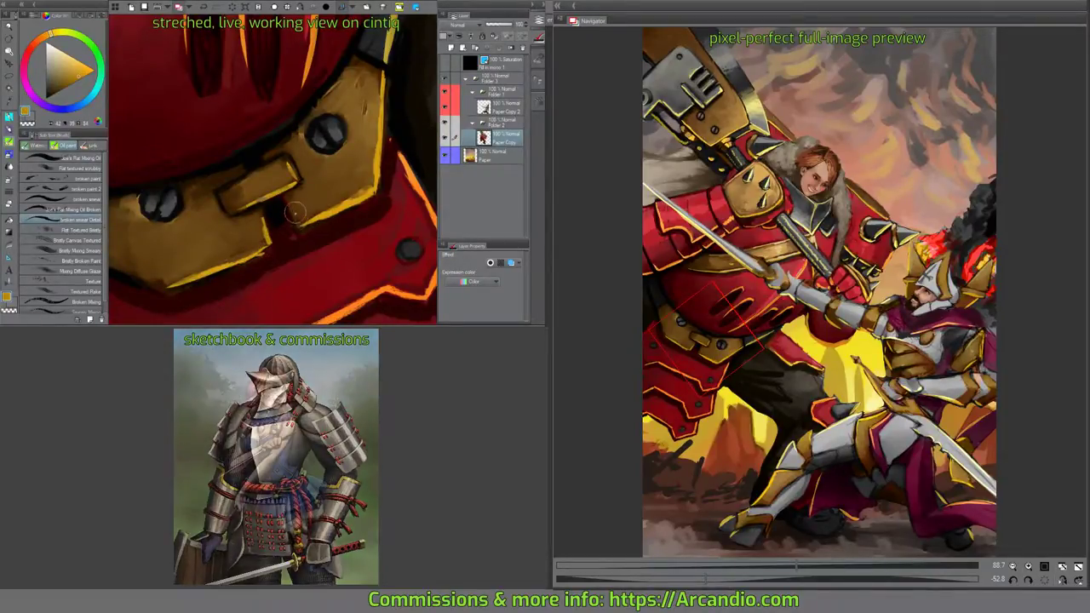
mouse_move(370, 190)
left_mouse_down()
mouse_move(326, 177)
mouse_move(325, 187)
mouse_move(348, 181)
left_mouse_up()
Darken the gap between the buckle plates and the shadow around their outer edges with a sampled near-black.
left_click(326, 189, "alt")
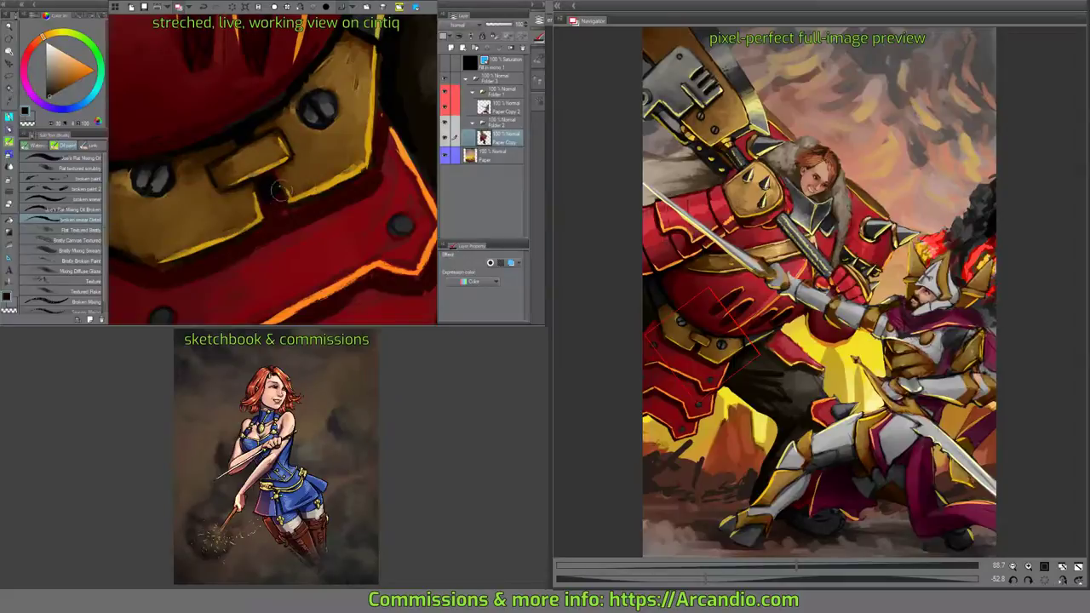
left_click_drag(281, 197, 264, 213)
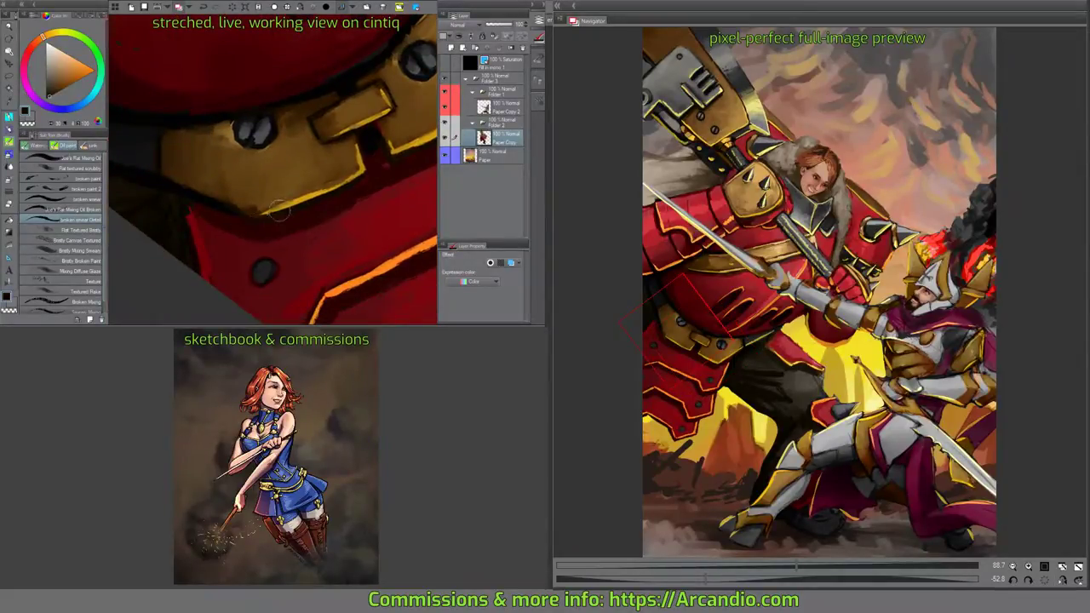
mouse_move(368, 173)
left_mouse_down()
mouse_move(207, 198)
mouse_move(294, 202)
left_mouse_up()
mouse_move(331, 148)
left_mouse_down()
mouse_move(360, 165)
mouse_move(311, 171)
left_mouse_up()
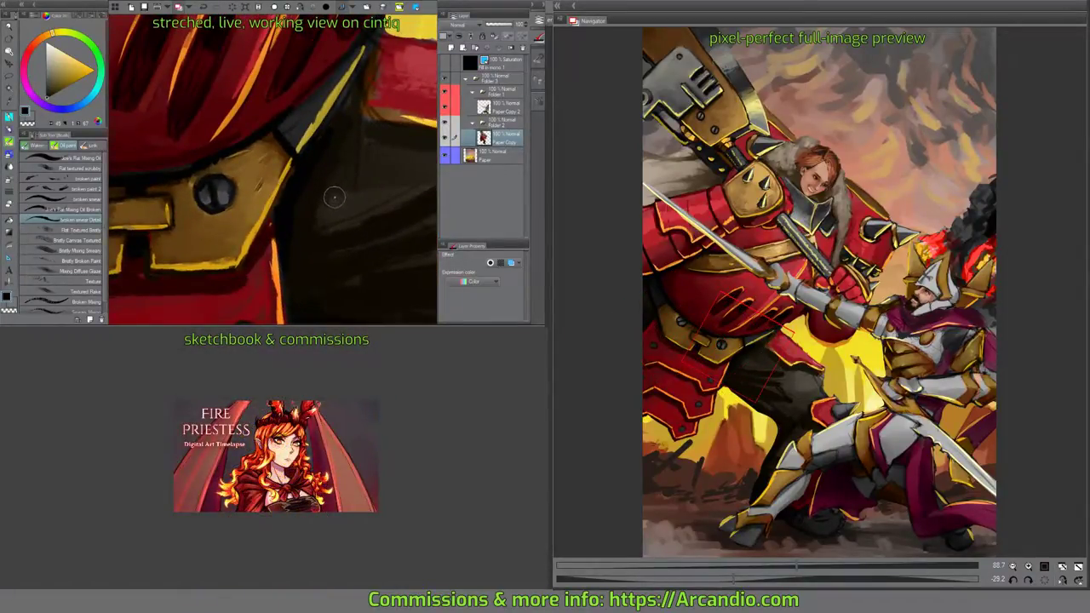
mouse_move(332, 201)
left_mouse_down()
mouse_move(304, 221)
mouse_move(348, 180)
mouse_move(341, 198)
mouse_move(274, 223)
mouse_move(302, 196)
mouse_move(361, 241)
mouse_move(305, 223)
mouse_move(337, 230)
mouse_move(351, 219)
mouse_move(375, 177)
mouse_move(361, 160)
left_mouse_up()
Clean up the inner edge of the red thigh plate and its orange rim with sampled dark red and brown.
left_click(274, 223, "alt")
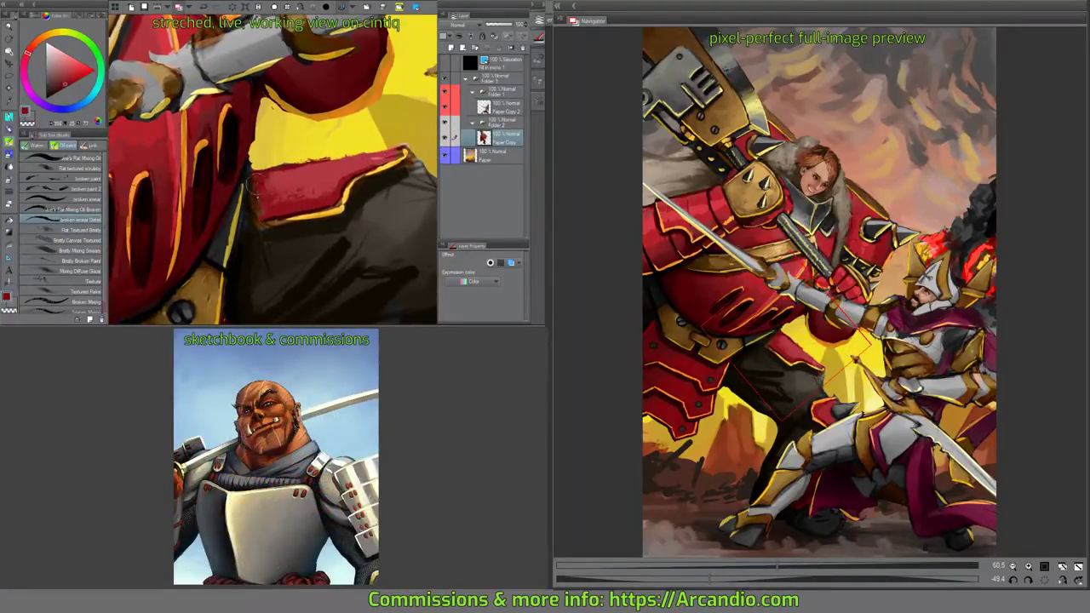
left_click_drag(259, 201, 192, 247)
left_click(269, 208, "alt")
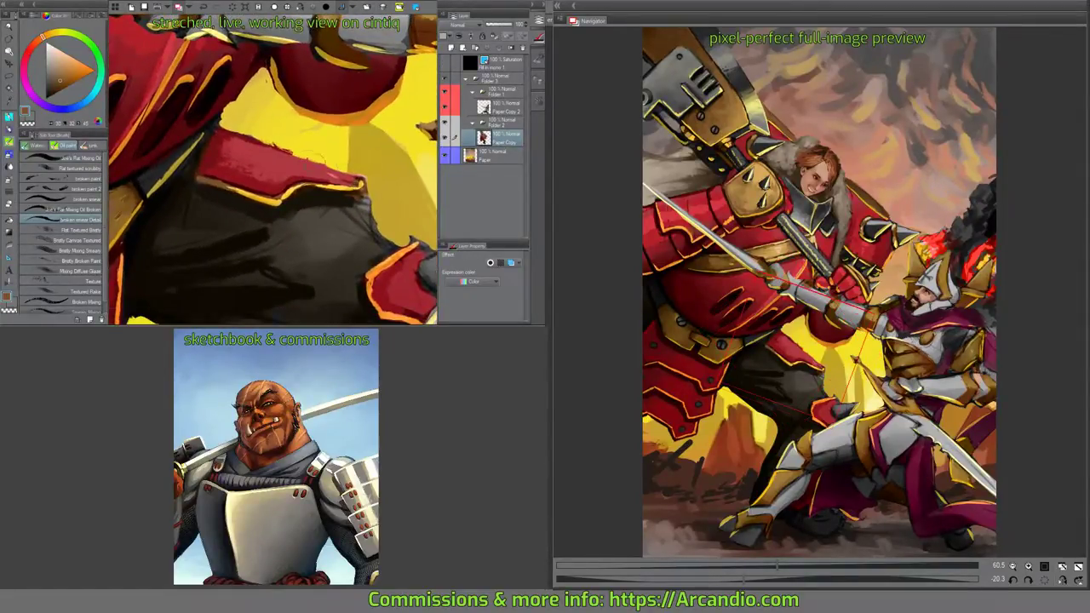
mouse_move(306, 273)
left_mouse_down()
mouse_move(332, 238)
mouse_move(362, 145)
left_mouse_up()
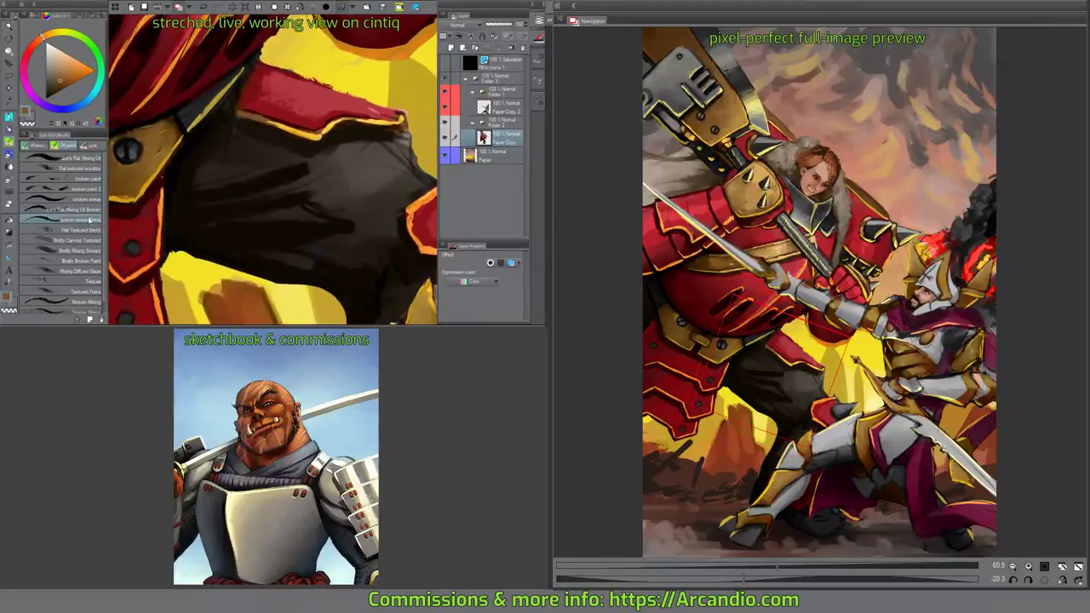
Blend dark grey-brown folds over the giant's thigh cloth with the Flat Mixing Oil Broken brush.
left_click(84, 209)
left_click_drag(304, 179, 281, 175)
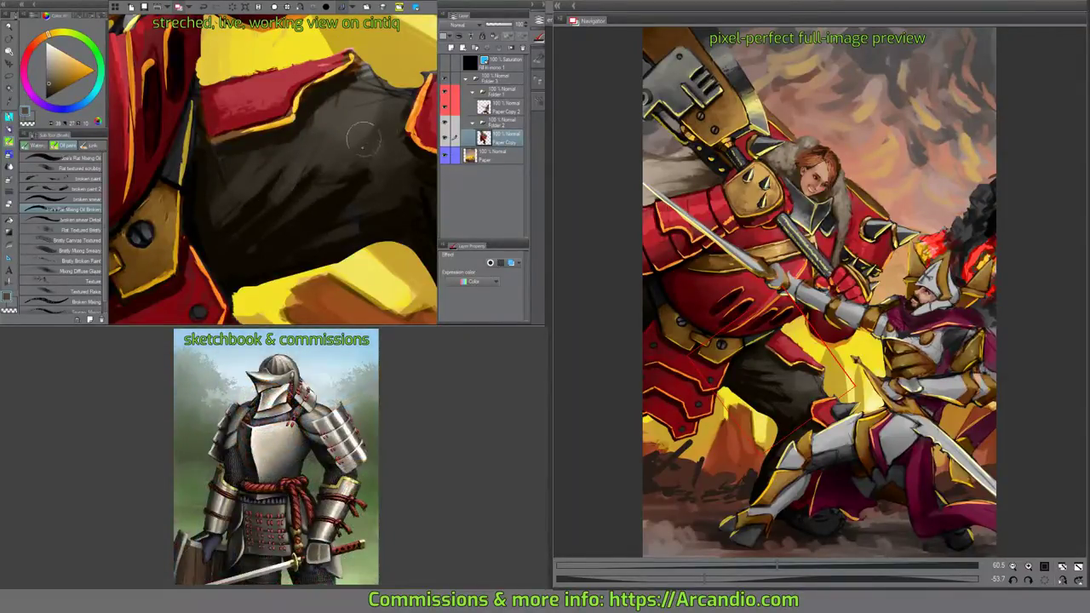
mouse_move(362, 194)
left_mouse_down()
mouse_move(312, 182)
mouse_move(304, 207)
mouse_move(258, 176)
left_mouse_up()
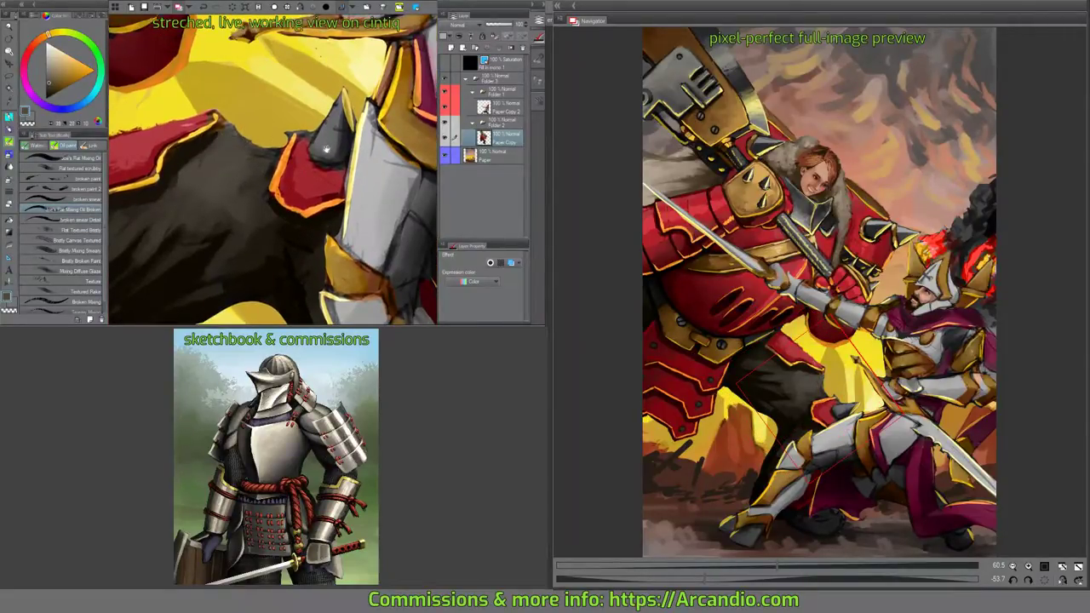
mouse_move(240, 140)
left_mouse_down()
mouse_move(248, 167)
mouse_move(317, 159)
mouse_move(311, 166)
mouse_move(326, 146)
left_mouse_up()
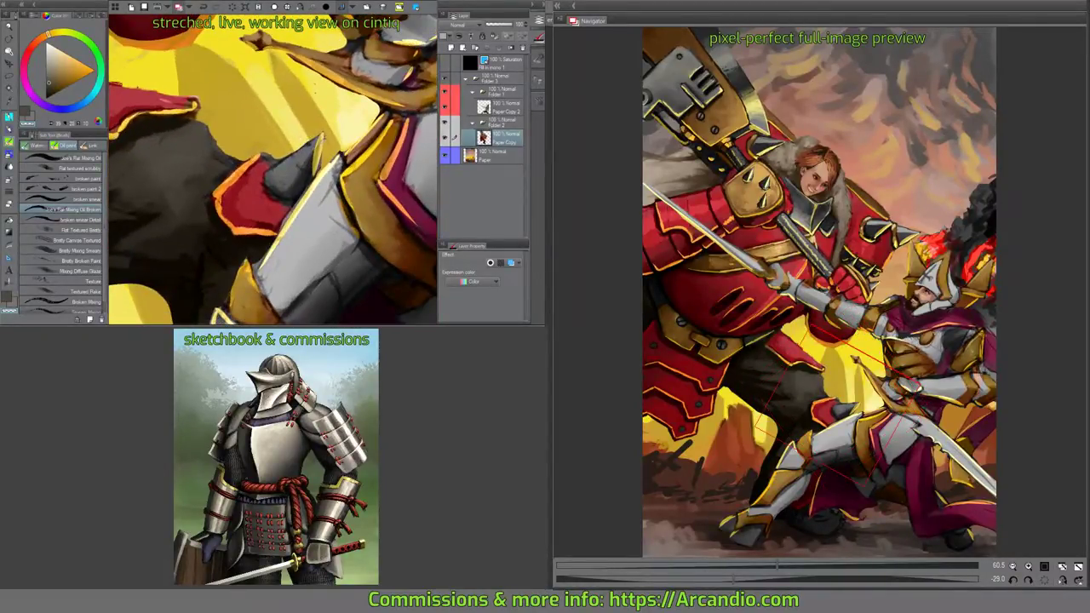
Paint pale yellow highlights on the knee spike and a brass ring around its base with the detail smear brush.
left_click(68, 221)
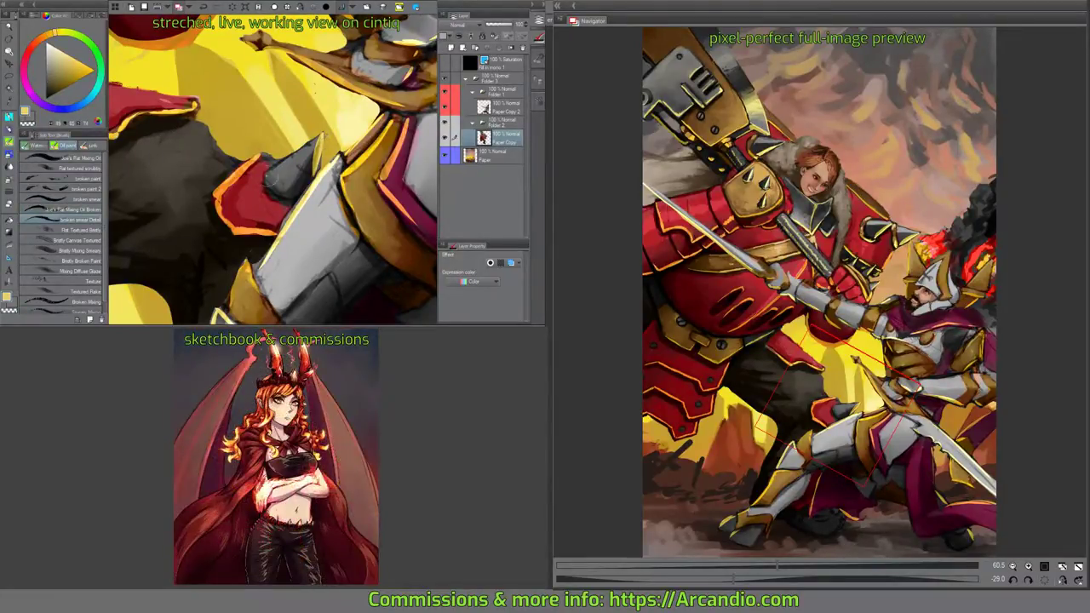
mouse_move(273, 179)
left_mouse_down()
mouse_move(319, 132)
mouse_move(295, 180)
left_mouse_up()
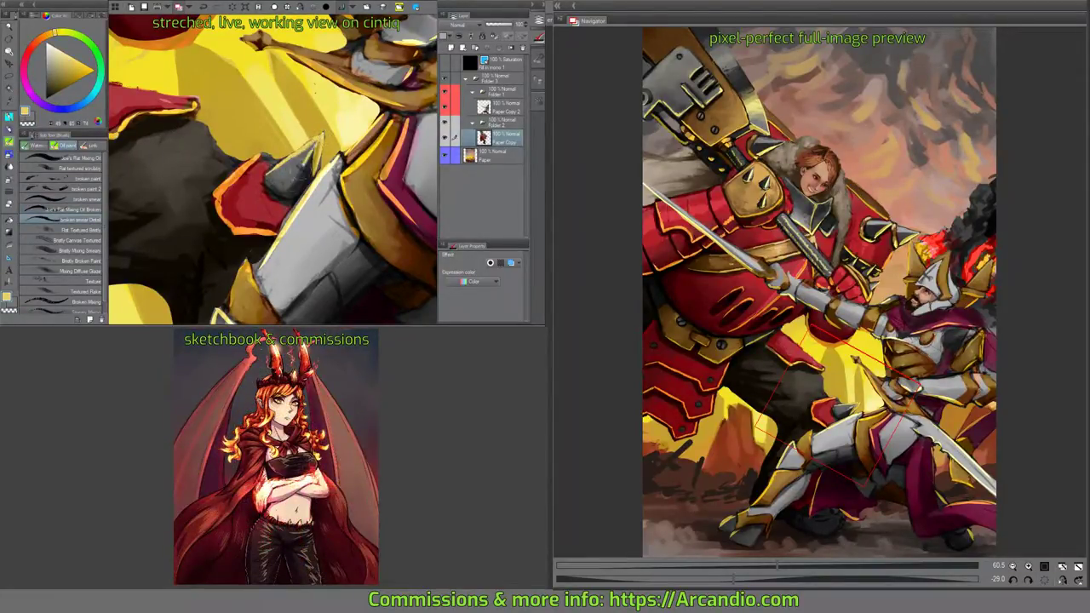
mouse_move(320, 131)
left_mouse_down()
mouse_move(290, 189)
mouse_move(311, 138)
mouse_move(306, 118)
left_mouse_up()
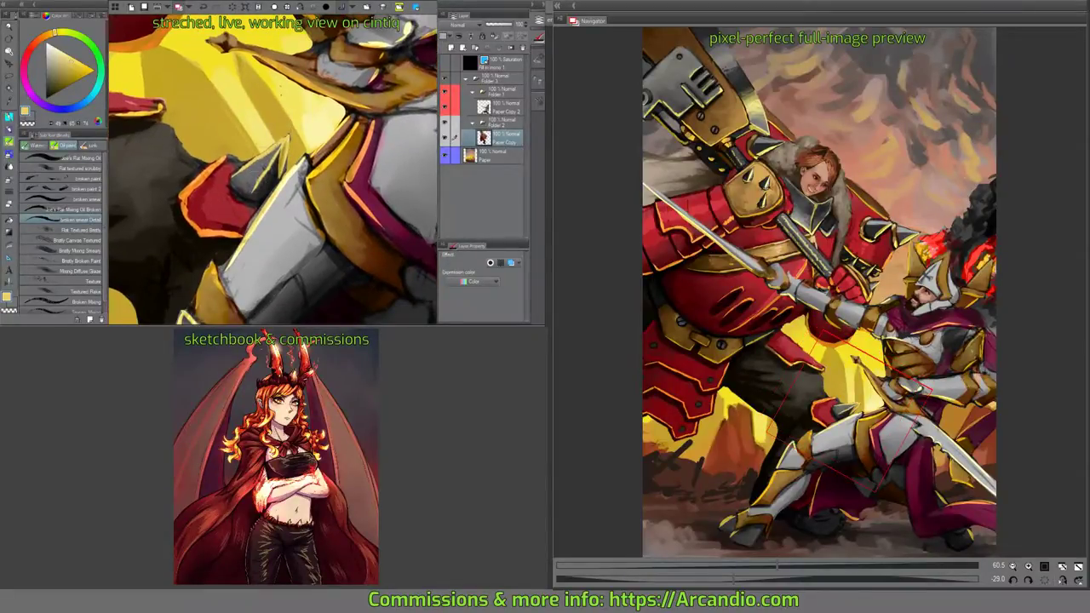
left_click_drag(228, 182, 254, 206)
left_click_drag(208, 172, 264, 93)
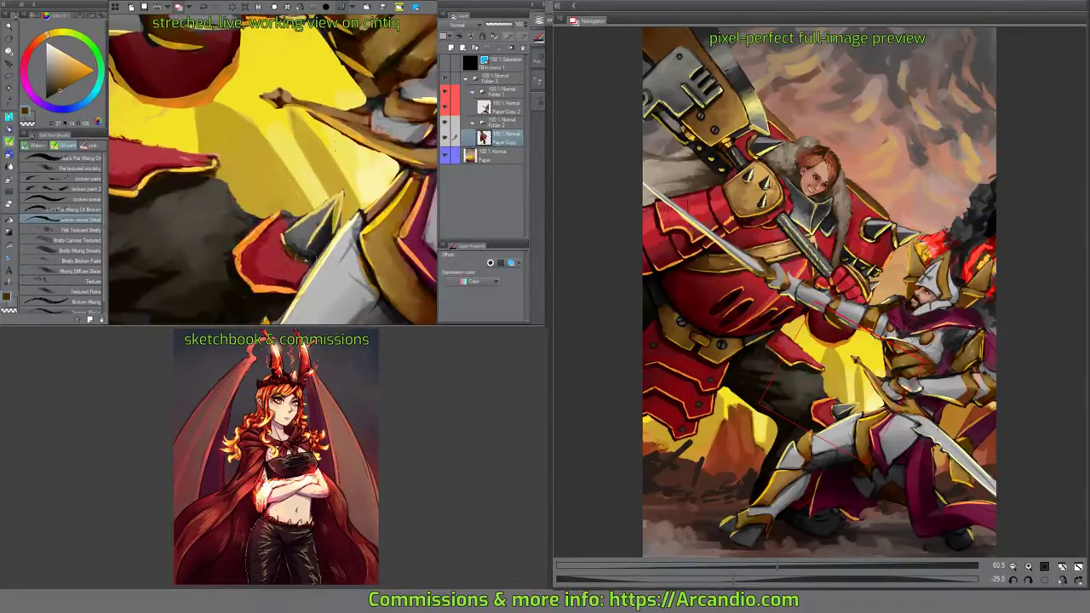
left_click(287, 236, "alt")
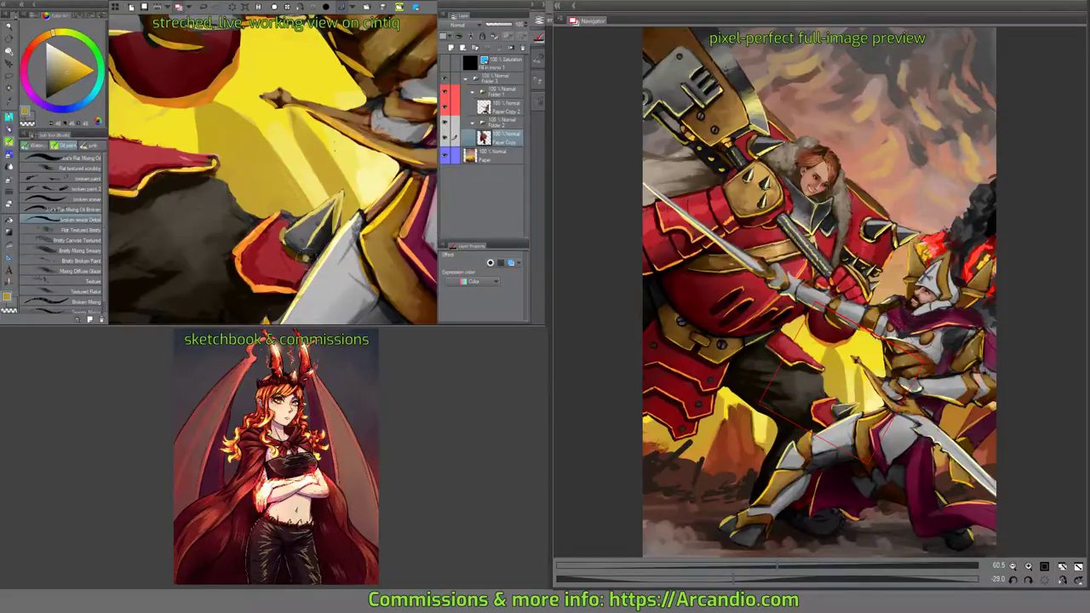
mouse_move(307, 256)
left_mouse_down()
mouse_move(238, 183)
mouse_move(262, 158)
mouse_move(240, 141)
left_mouse_up()
Refine the red knee plate behind the spike with sampled reds and redefine its rim in sampled orange.
left_click(239, 141, "alt")
left_click(224, 162, "alt")
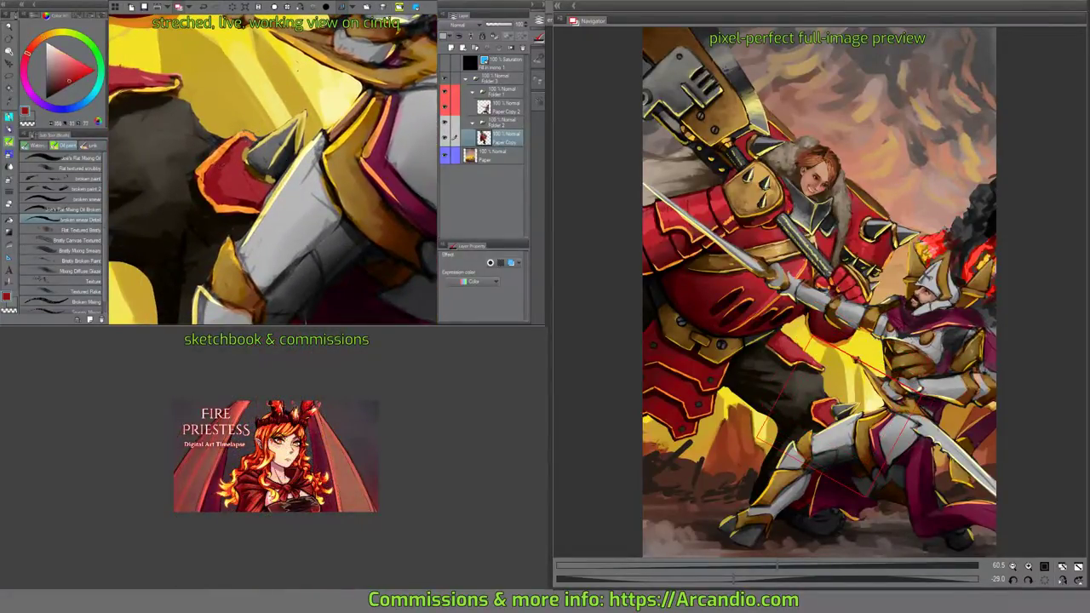
left_click(189, 175, "alt")
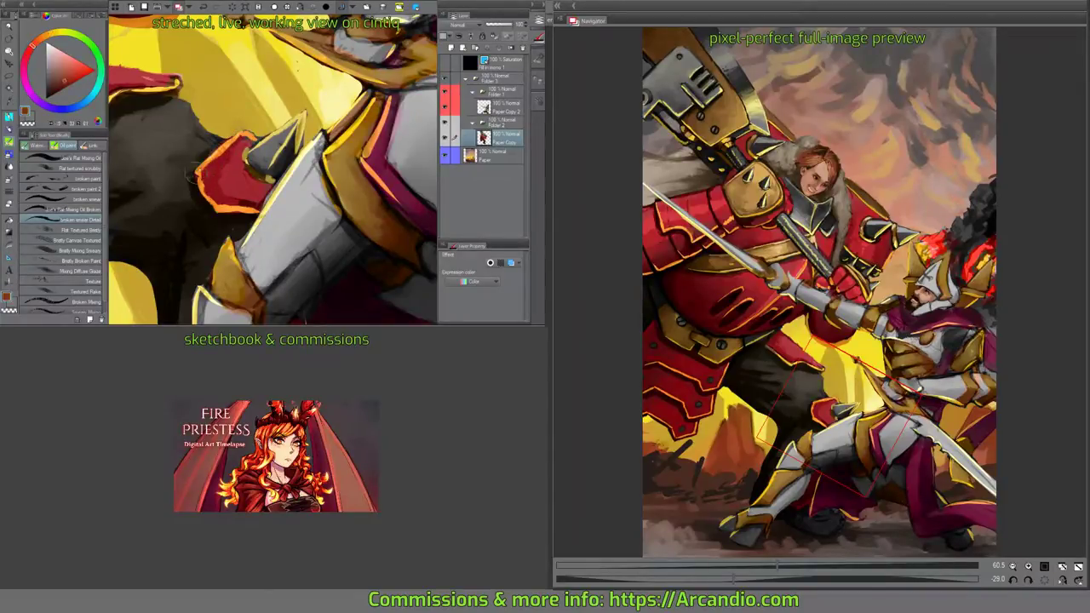
left_click(196, 184, "alt")
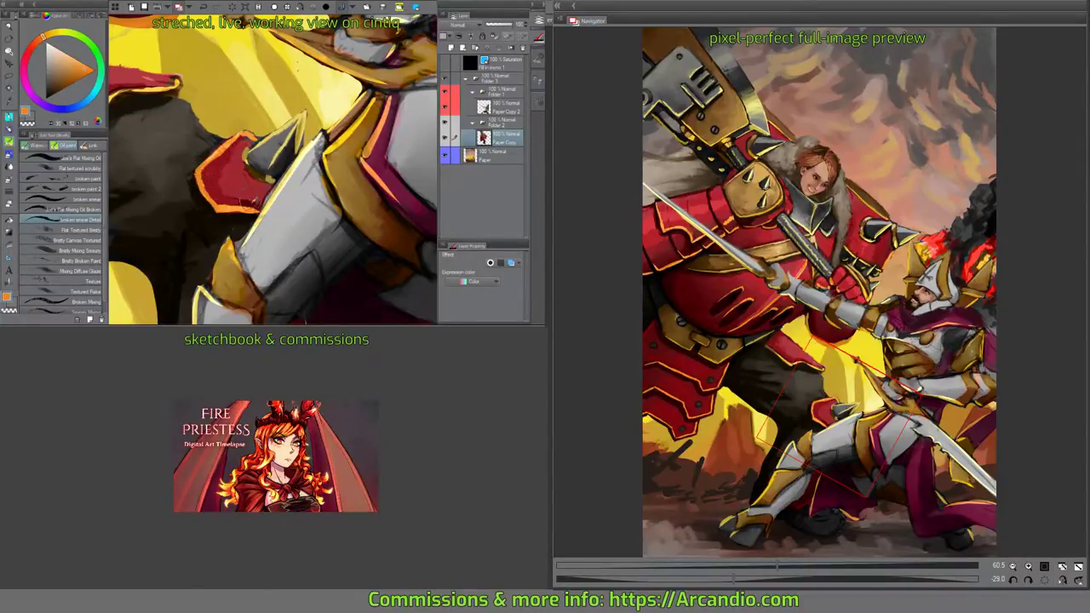
left_click(251, 200, "alt")
mouse_move(272, 170)
left_mouse_down()
mouse_move(255, 221)
mouse_move(281, 188)
left_mouse_up()
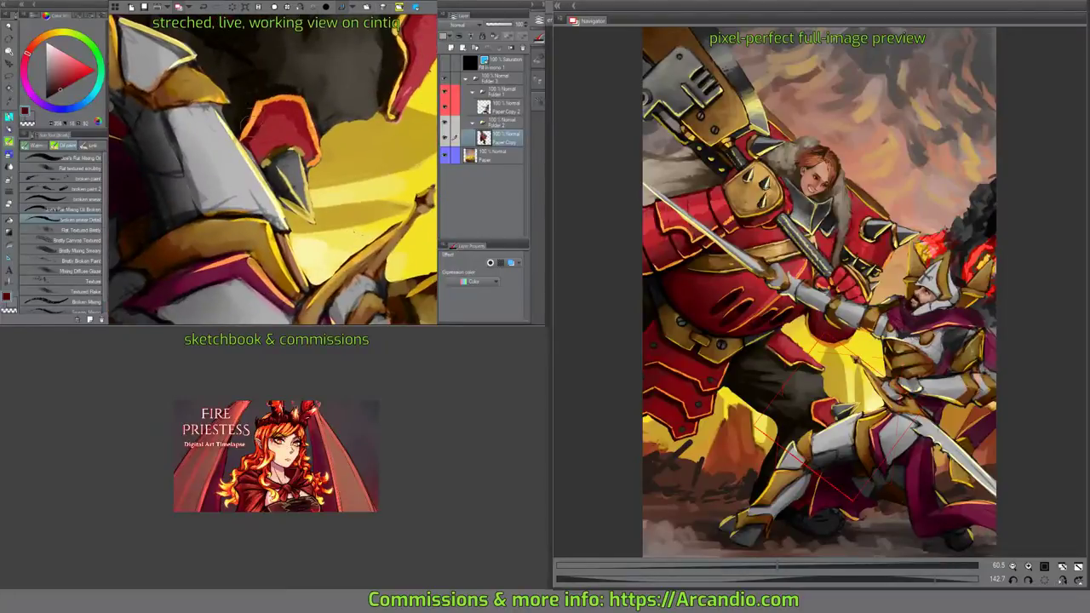
left_click_drag(240, 130, 269, 90)
left_click(310, 112, "alt")
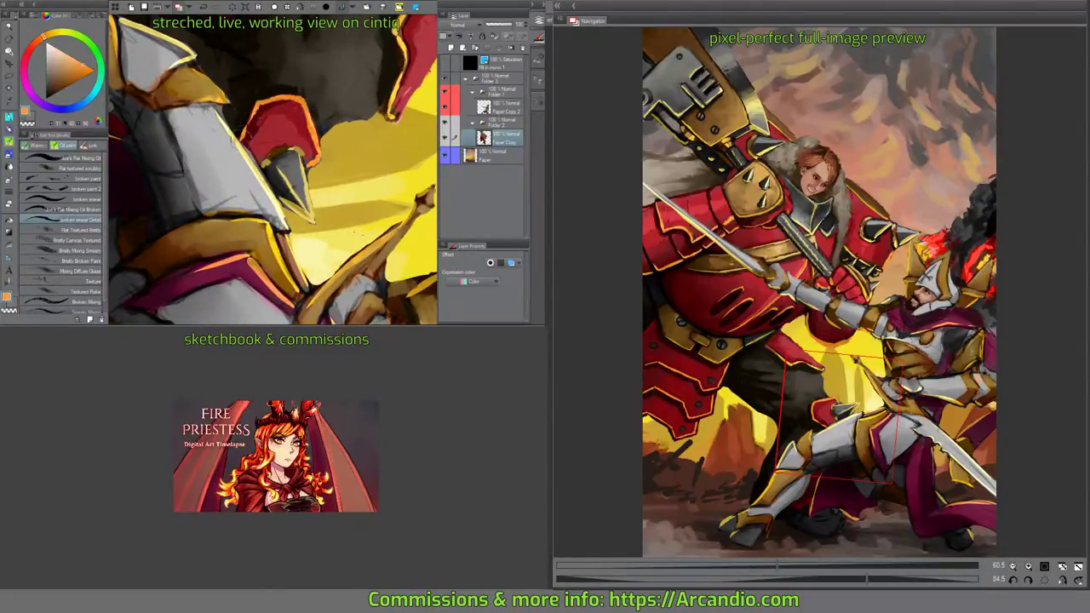
left_click_drag(241, 134, 262, 105)
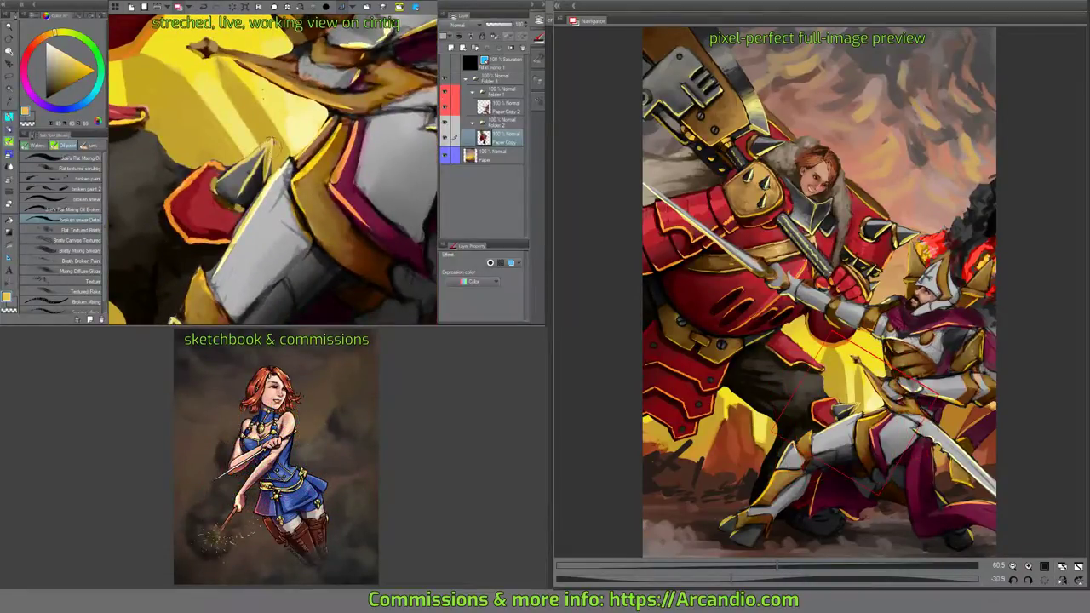
Touch up the knee spike's yellow edge highlights and grey faces with colours sampled from the spike.
left_click(260, 182, "alt")
mouse_move(271, 140)
left_mouse_down()
mouse_move(257, 173)
mouse_move(284, 277)
mouse_move(259, 178)
left_mouse_up()
left_click(254, 168, "alt")
left_click(261, 181, "alt")
left_click(259, 177, "alt")
left_click(255, 179, "alt")
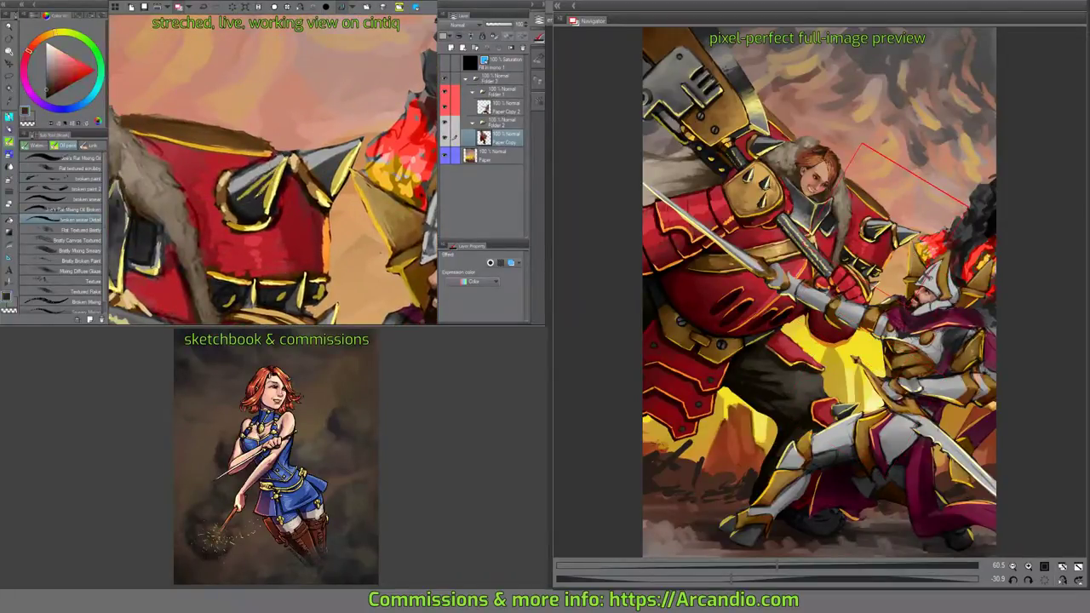
Sharpen the far shoulder's spikes with dark grey shading and pale yellow edge highlights.
left_click_drag(272, 177, 249, 199)
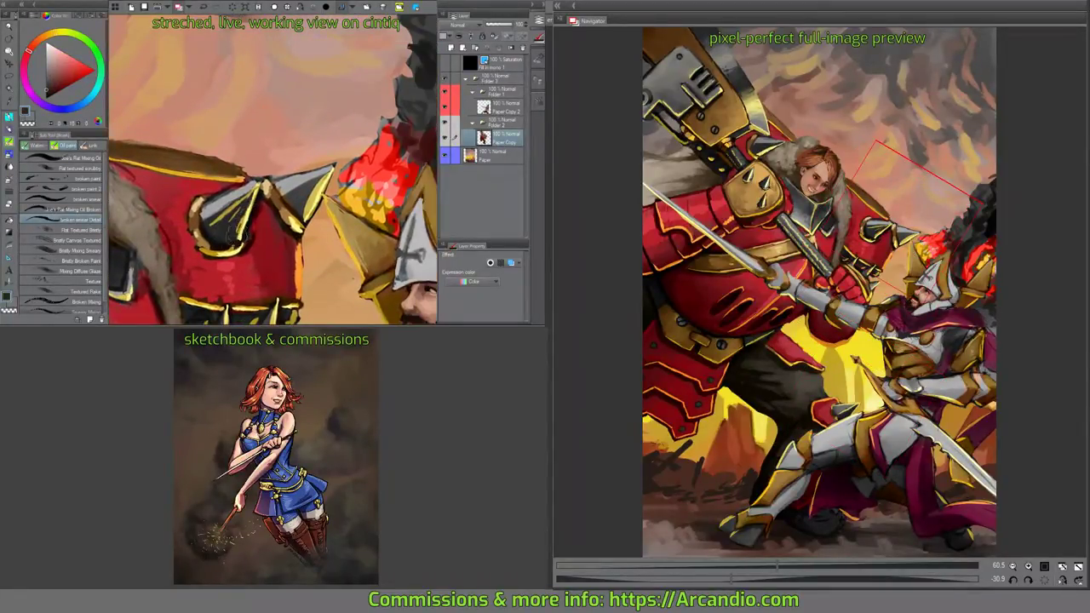
key("x")
key("x")
mouse_move(320, 180)
left_mouse_down()
mouse_move(294, 201)
mouse_move(326, 179)
left_mouse_up()
key("x")
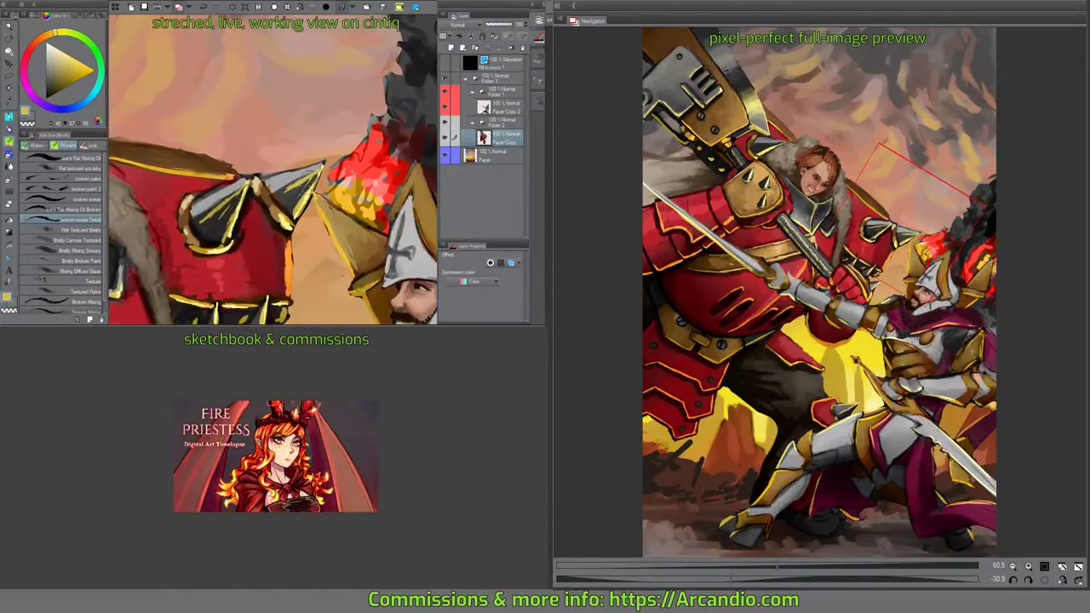
left_click(309, 196, "alt")
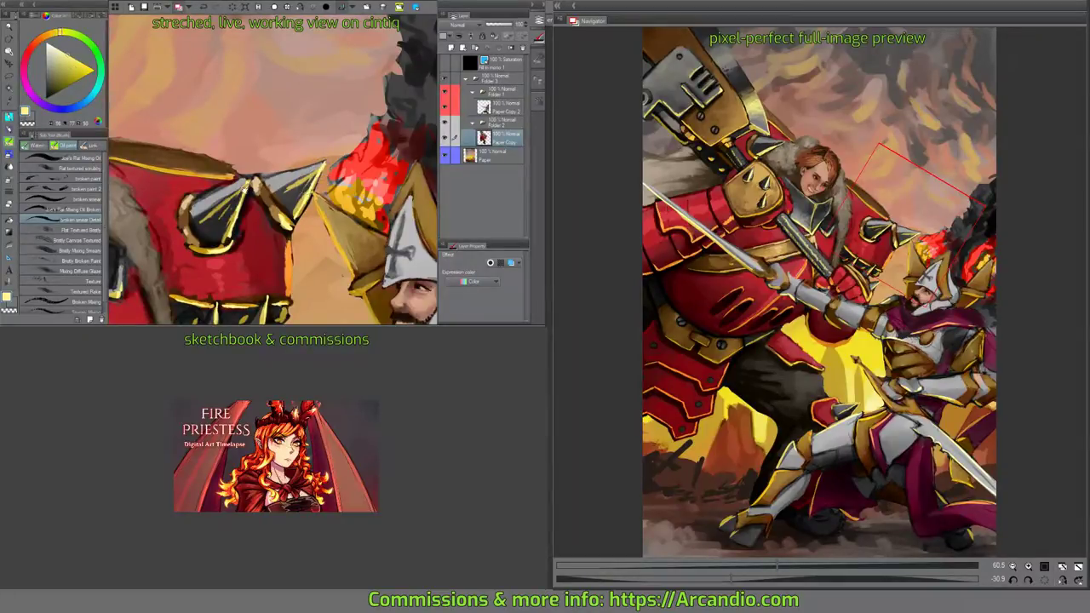
left_click_drag(256, 177, 341, 201)
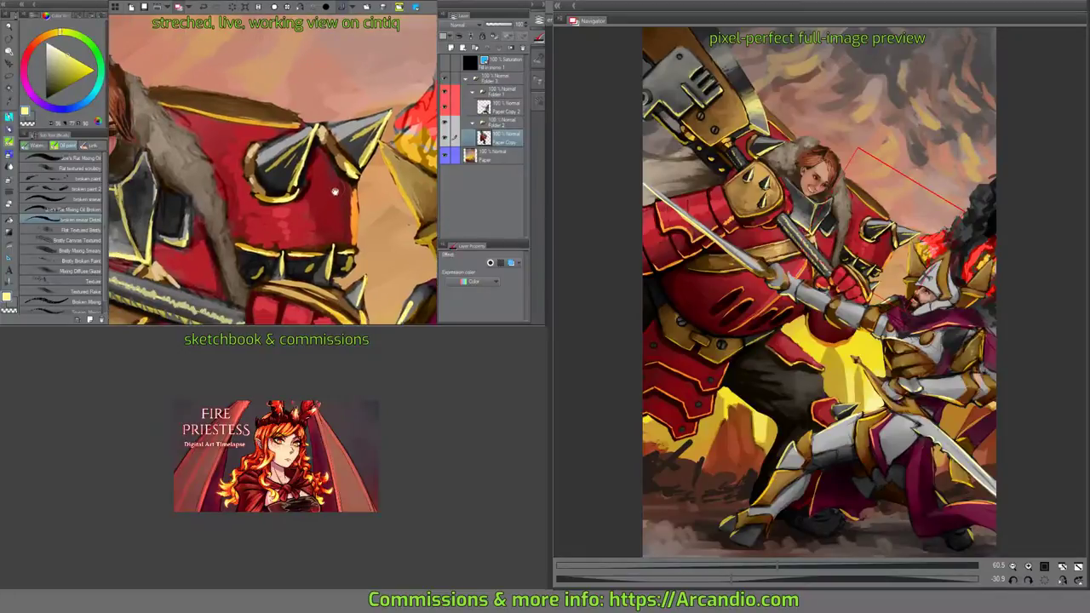
Add yellow highlights to the spikes on the brass shoulder plate and along the dark weapon shaft, and save the painting.
scroll(227, 182, "up", 2)
left_click_drag(227, 182, 321, 230)
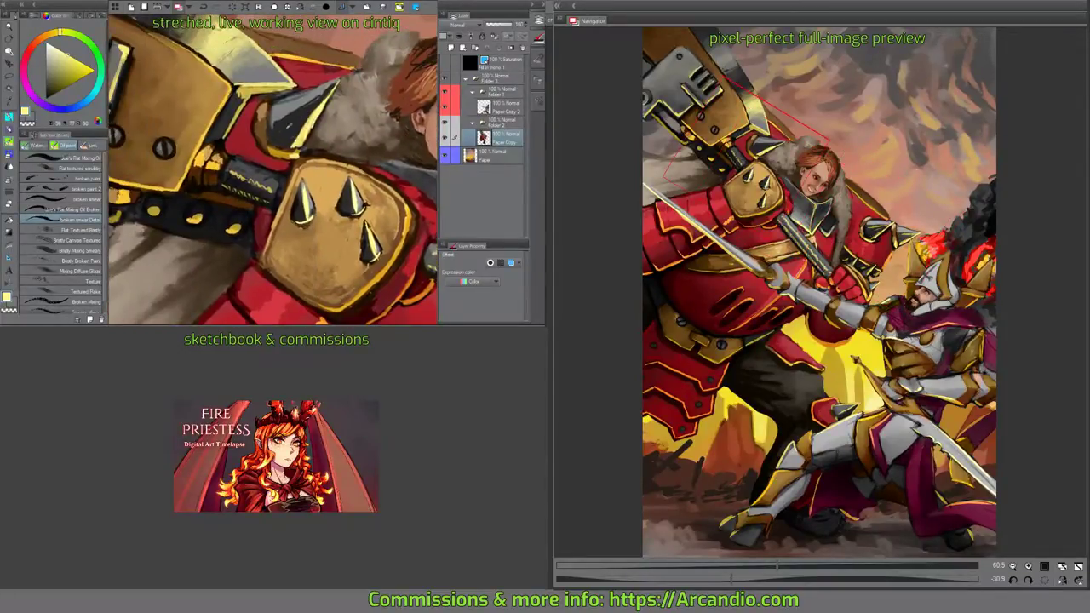
left_click_drag(272, 170, 204, 213)
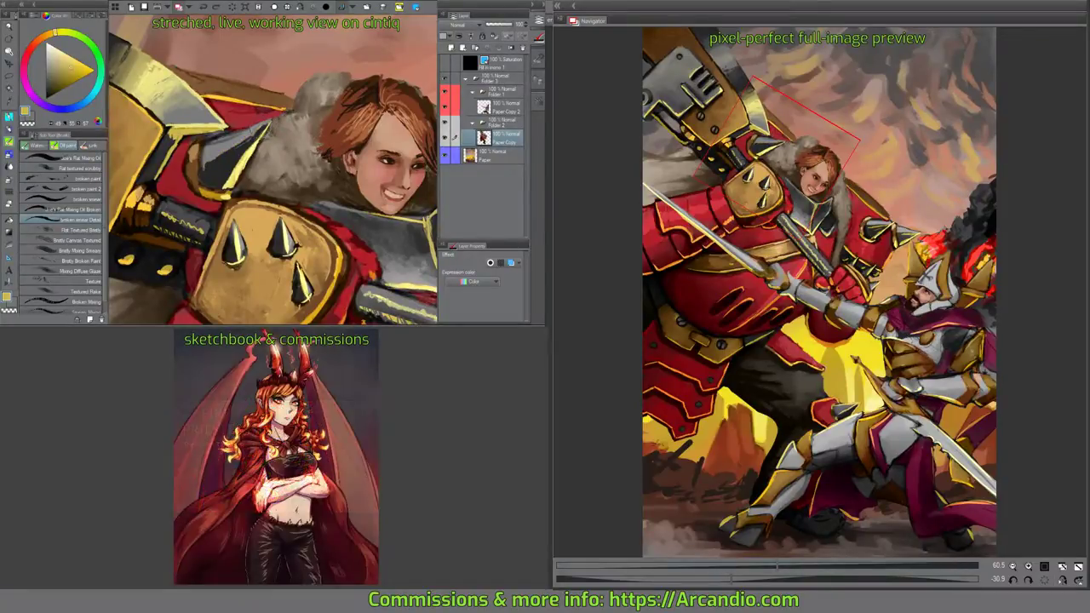
left_click_drag(273, 160, 239, 121)
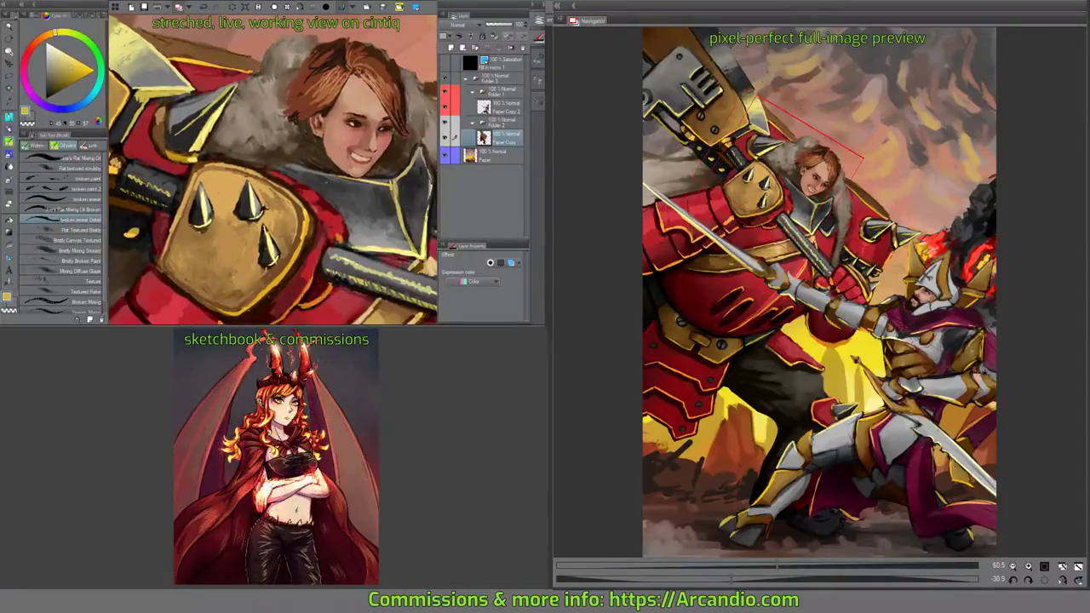
left_click_drag(247, 210, 244, 184)
left_click_drag(198, 213, 196, 186)
left_click_drag(272, 266, 264, 229)
left_click_drag(340, 206, 261, 155)
mouse_move(362, 256)
left_mouse_down()
mouse_move(336, 232)
mouse_move(353, 216)
left_mouse_up()
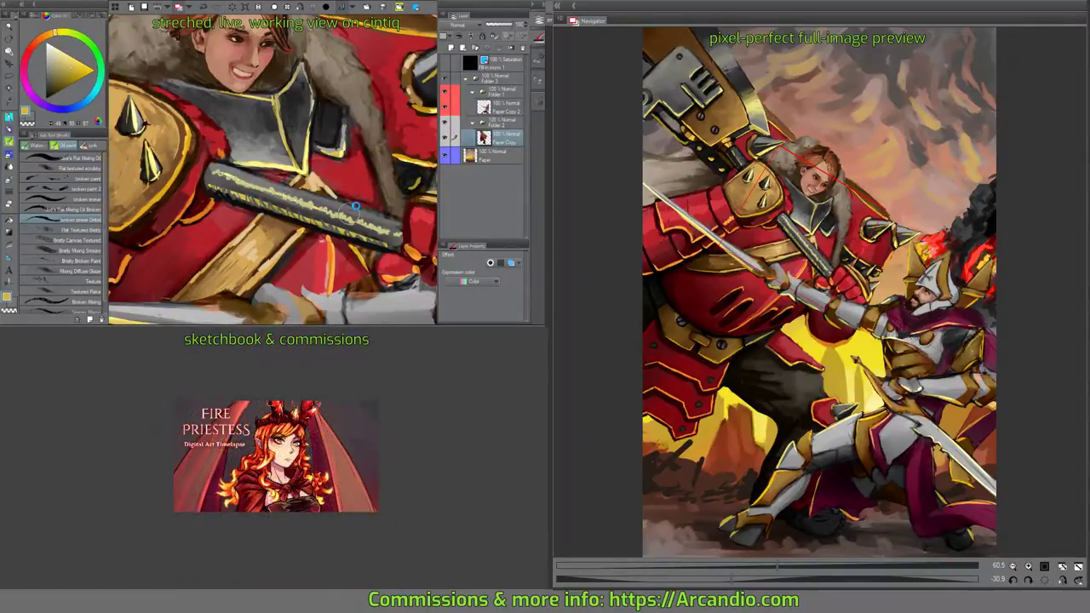
key("ctrl+s")
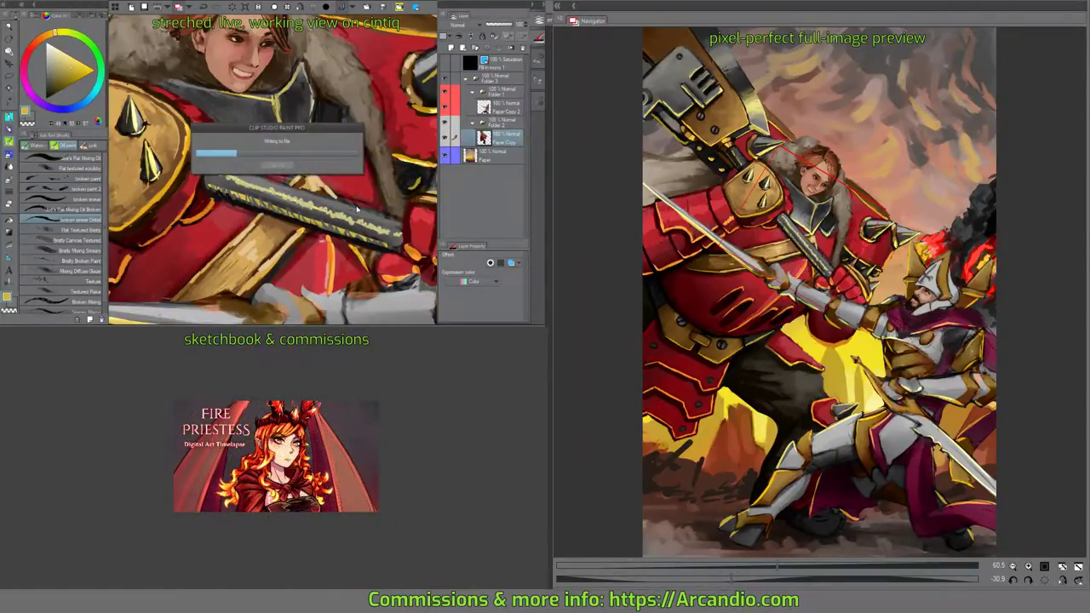
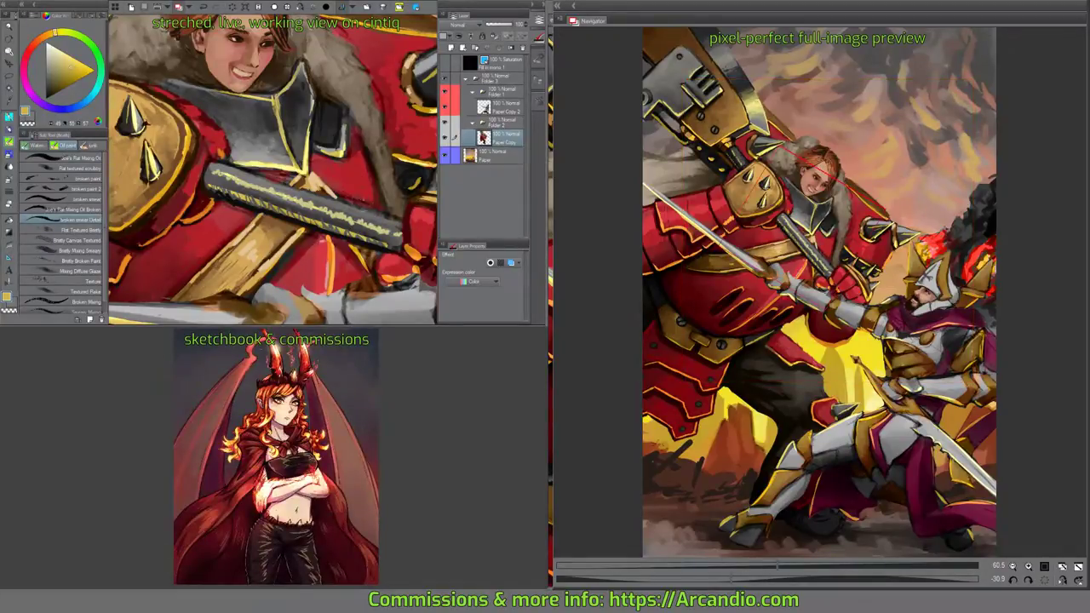
Refine the red chest armour around the weapon shaft and strap with reds and dark tones sampled from the painting.
scroll(361, 175, "up", 3)
left_click(325, 182, "alt")
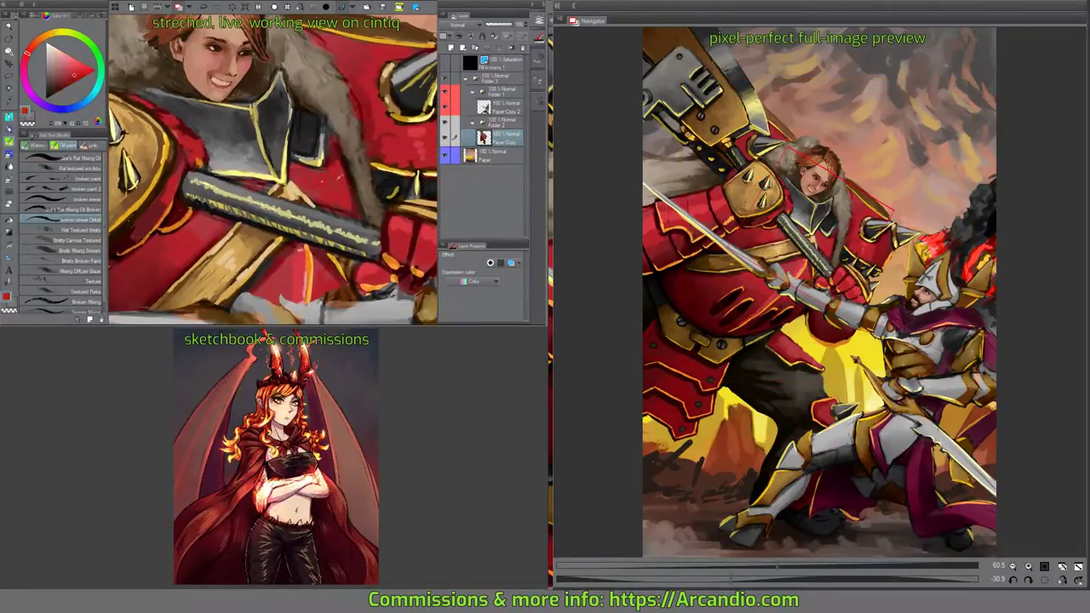
left_click_drag(371, 181, 256, 204)
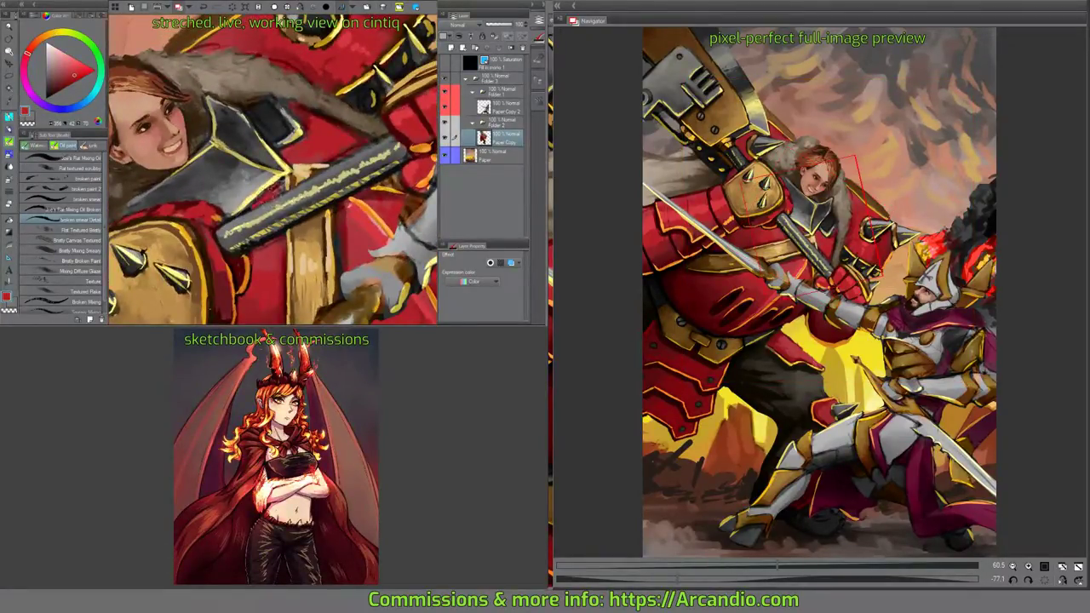
left_click(249, 201, "alt")
left_click(272, 184, "alt")
mouse_move(297, 189)
left_mouse_down()
mouse_move(312, 147)
mouse_move(294, 124)
mouse_move(280, 175)
mouse_move(319, 111)
mouse_move(315, 73)
left_mouse_up()
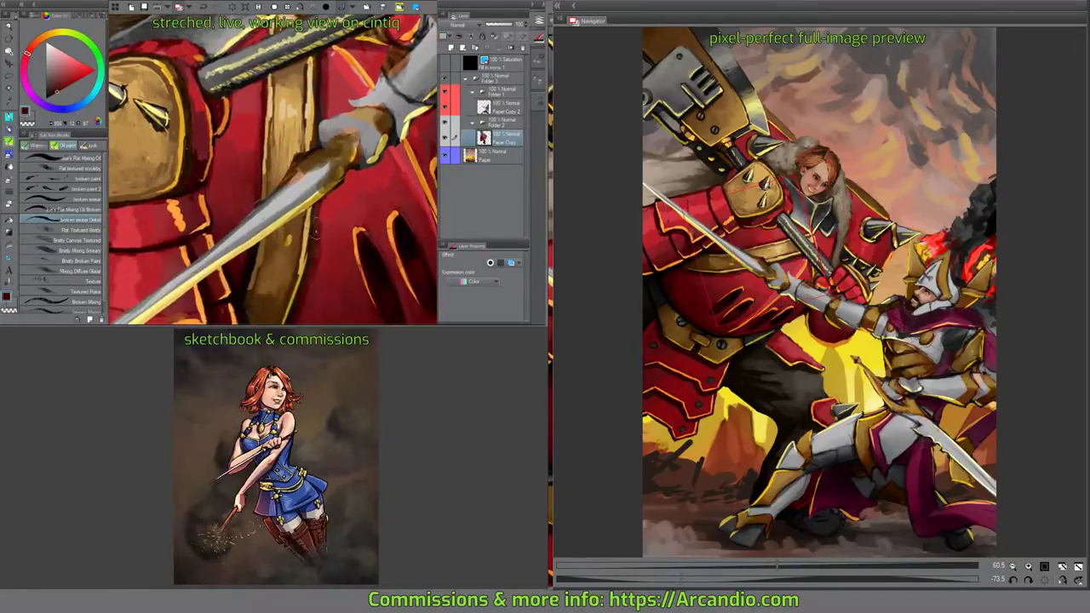
mouse_move(315, 236)
left_mouse_down()
mouse_move(310, 200)
mouse_move(289, 192)
mouse_move(323, 170)
mouse_move(412, 200)
left_mouse_up()
On the Paper Copy 2 layer, rework the brass bands and steel plates of the knight's outstretched forearm with sampled browns and greys.
left_click(503, 107)
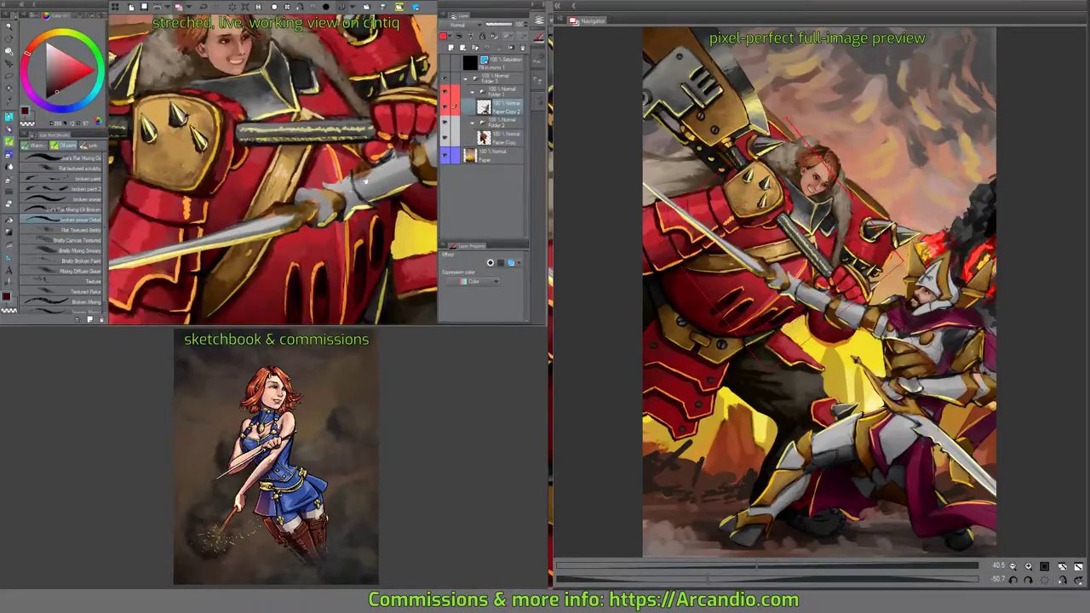
mouse_move(307, 213)
left_mouse_down()
mouse_move(281, 213)
mouse_move(308, 223)
mouse_move(366, 183)
mouse_move(392, 200)
left_mouse_up()
left_click(335, 214, "alt")
scroll(340, 187, "up", 2)
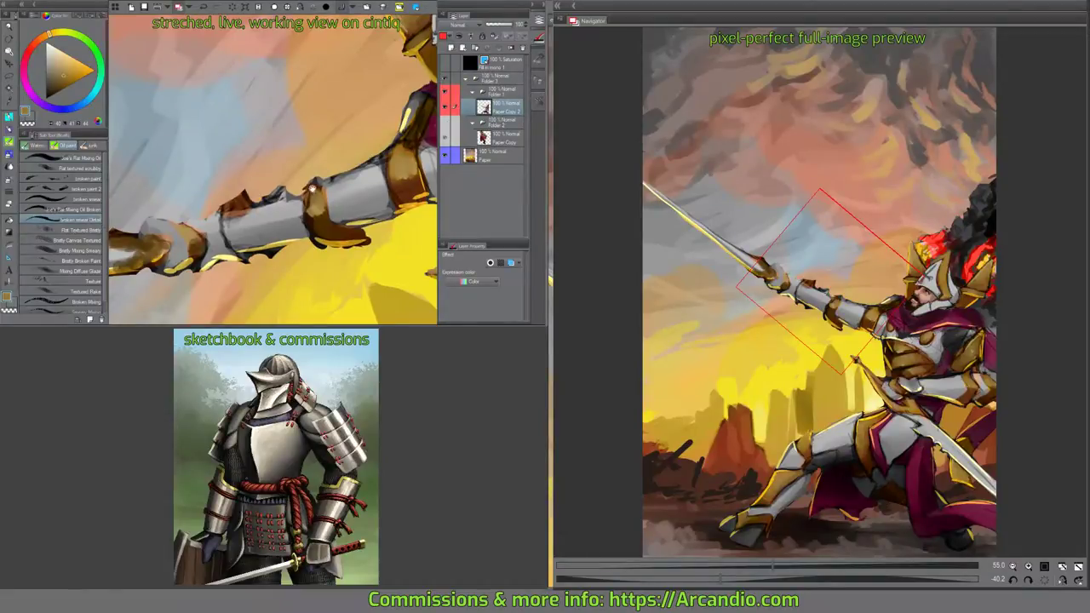
mouse_move(313, 185)
left_mouse_down()
mouse_move(328, 189)
mouse_move(288, 215)
mouse_move(264, 216)
mouse_move(272, 204)
mouse_move(288, 209)
mouse_move(266, 214)
mouse_move(276, 212)
mouse_move(260, 230)
mouse_move(273, 220)
mouse_move(290, 238)
mouse_move(323, 211)
mouse_move(344, 213)
mouse_move(345, 198)
mouse_move(351, 213)
mouse_move(323, 245)
mouse_move(345, 218)
mouse_move(346, 257)
left_mouse_up()
left_click(260, 223, "alt")
left_click(59, 87)
left_click(340, 231, "alt")
left_click(332, 238, "alt")
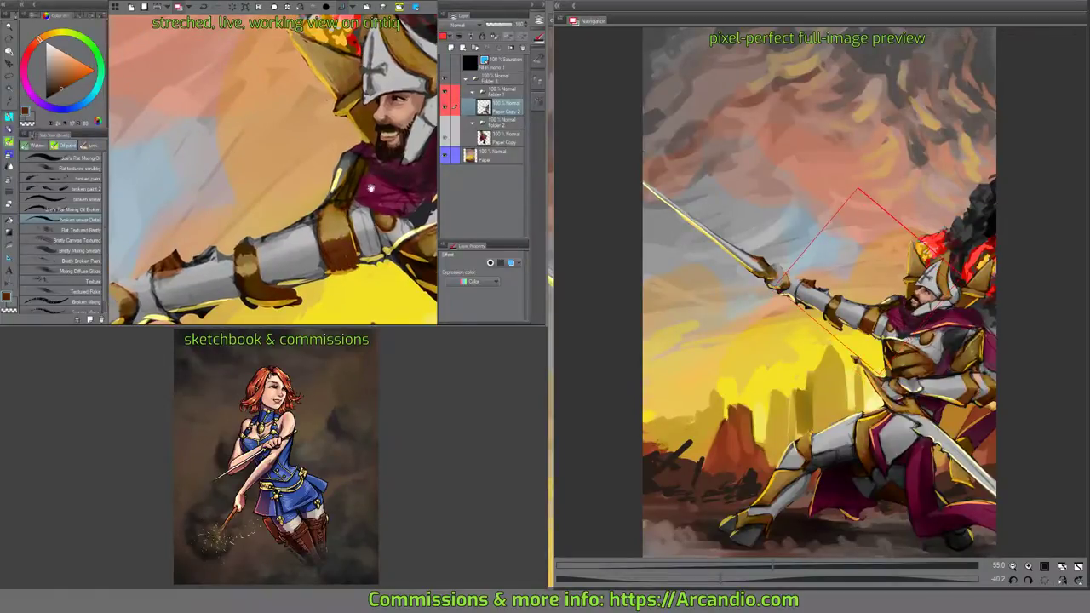
Clean up the steel plates between the brass bands of the outstretched arm with dark and light greys.
left_click_drag(371, 187, 299, 214)
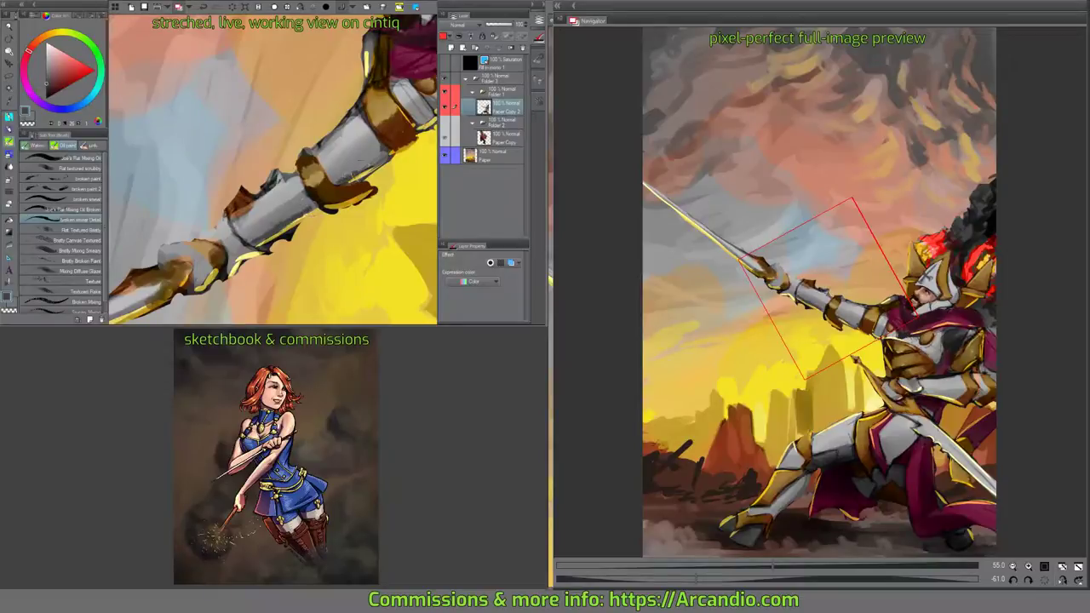
left_click_drag(400, 140, 357, 213)
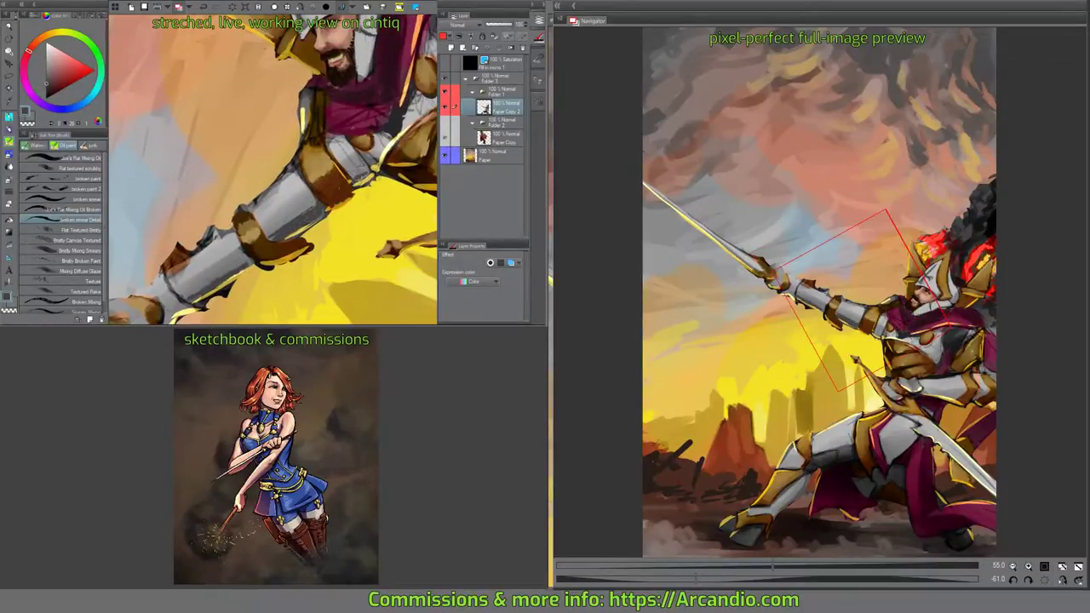
mouse_move(361, 173)
left_mouse_down()
mouse_move(352, 202)
mouse_move(326, 204)
mouse_move(358, 164)
left_mouse_up()
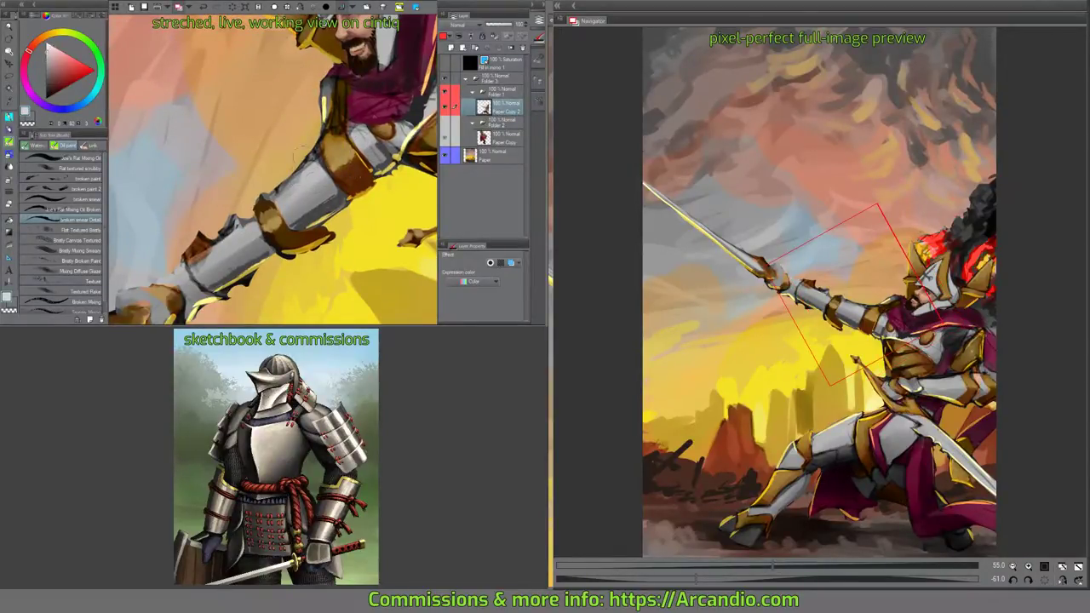
mouse_move(357, 139)
left_mouse_down()
mouse_move(332, 173)
mouse_move(353, 132)
mouse_move(339, 149)
mouse_move(341, 185)
mouse_move(334, 170)
mouse_move(355, 160)
mouse_move(367, 72)
left_mouse_up()
mouse_move(310, 97)
left_mouse_down()
mouse_move(293, 71)
mouse_move(284, 94)
left_mouse_up()
mouse_move(284, 55)
left_mouse_down()
mouse_move(307, 106)
mouse_move(288, 127)
mouse_move(303, 107)
mouse_move(326, 164)
left_mouse_up()
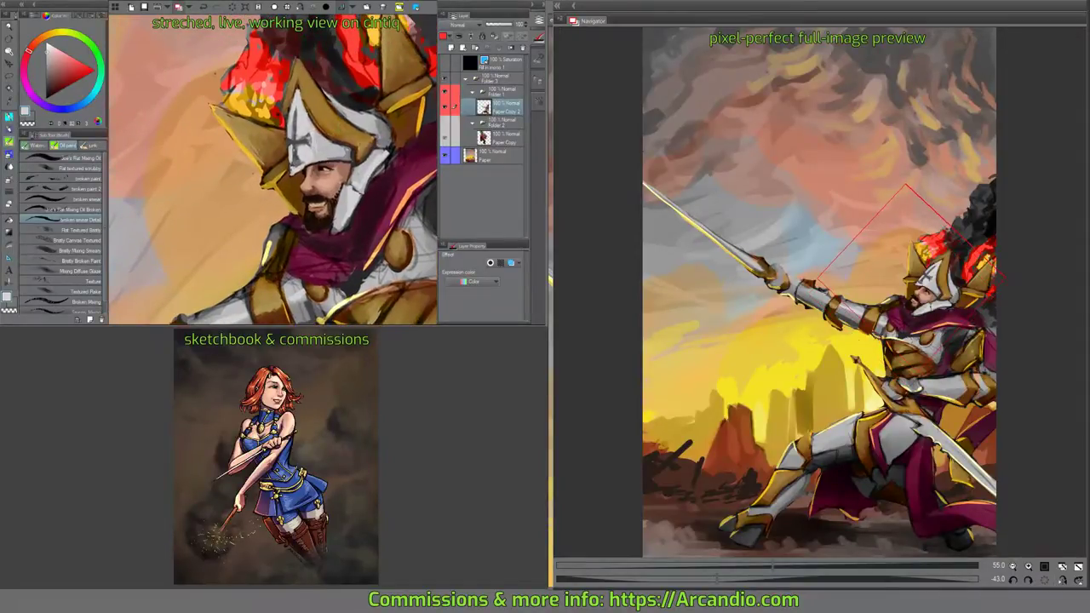
Redefine the cross on the white helmet in sampled dark grey and clean up around it with the helmet's light grey.
left_click(298, 153, "alt")
left_click(289, 140, "alt")
left_click(298, 147, "alt")
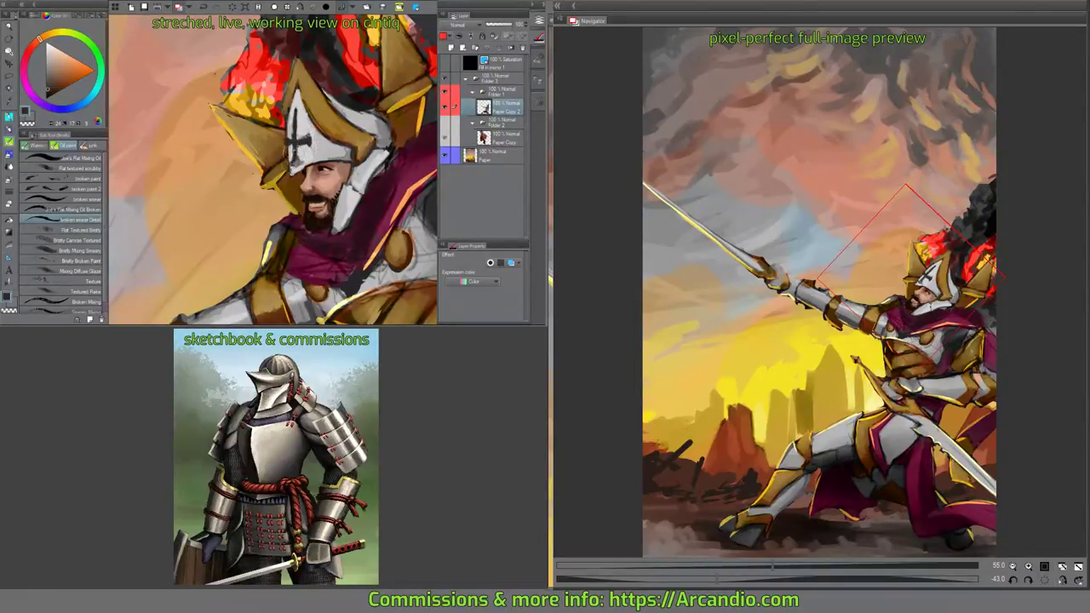
mouse_move(298, 167)
left_mouse_down()
mouse_move(311, 172)
mouse_move(287, 181)
left_mouse_up()
left_click(296, 169, "alt")
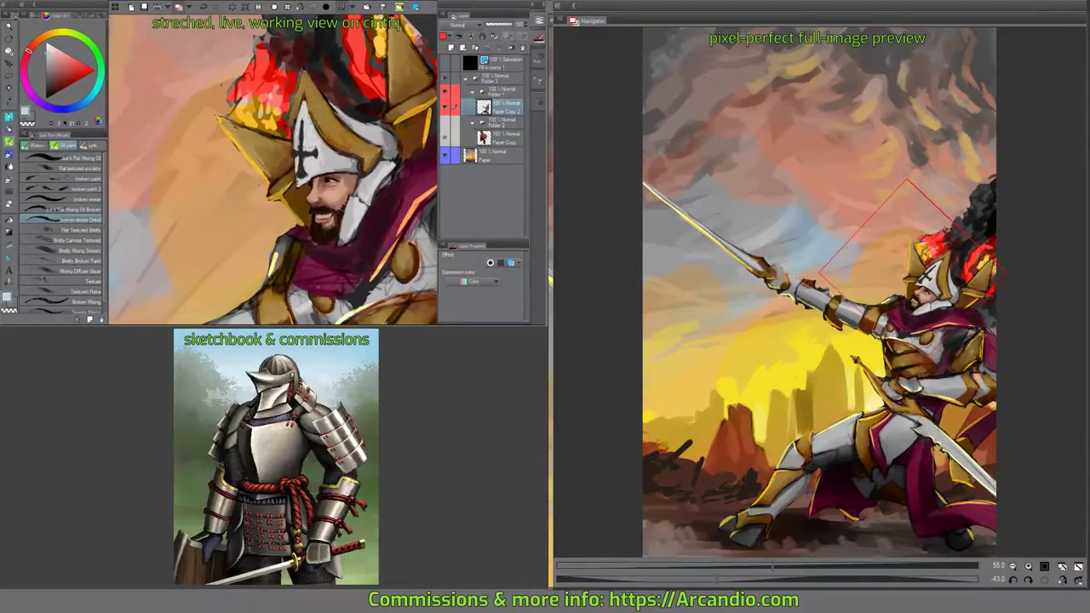
Touch up the front brass point beside the helmet with golds sampled from it.
left_click_drag(333, 150, 306, 179)
left_click(257, 153, "alt")
left_click_drag(253, 150, 276, 172)
left_click(261, 162, "alt")
left_click(264, 160, "alt")
key("ctrl+plus")
key("ctrl+plus")
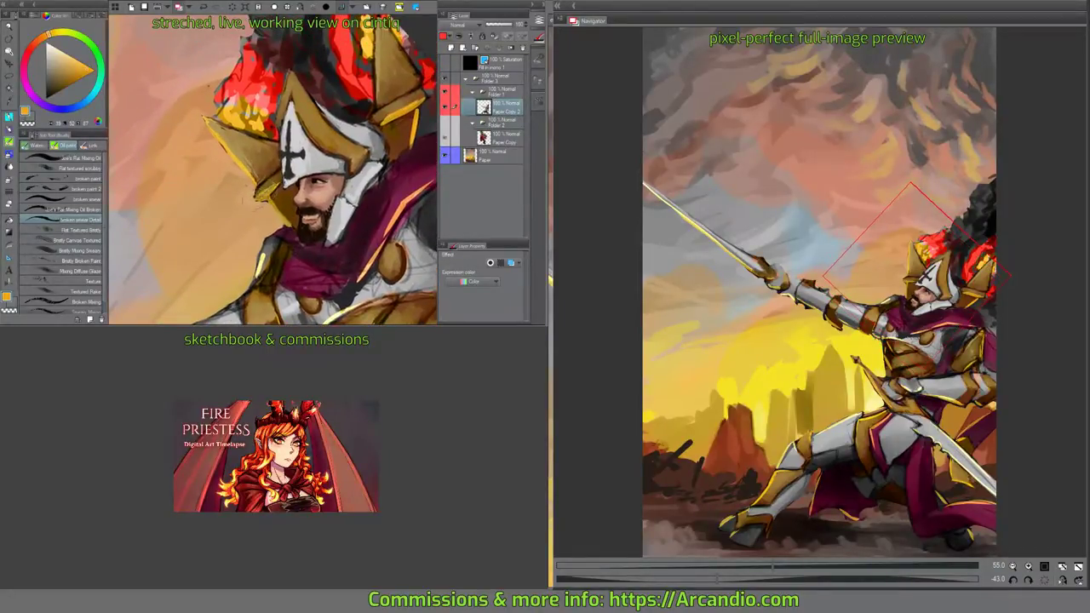
Paint pale yellow highlights along the edges and lower rims of the brass points flanking the helmet.
scroll(274, 171, "down", 2)
left_click(183, 109, "alt")
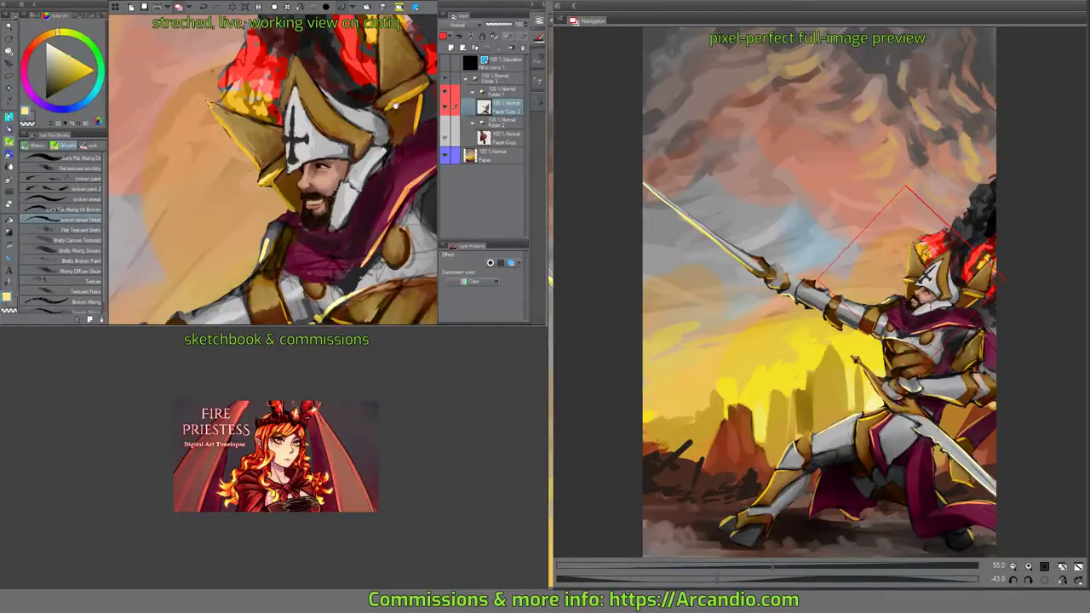
left_click_drag(274, 170, 206, 221)
left_click_drag(329, 146, 366, 123)
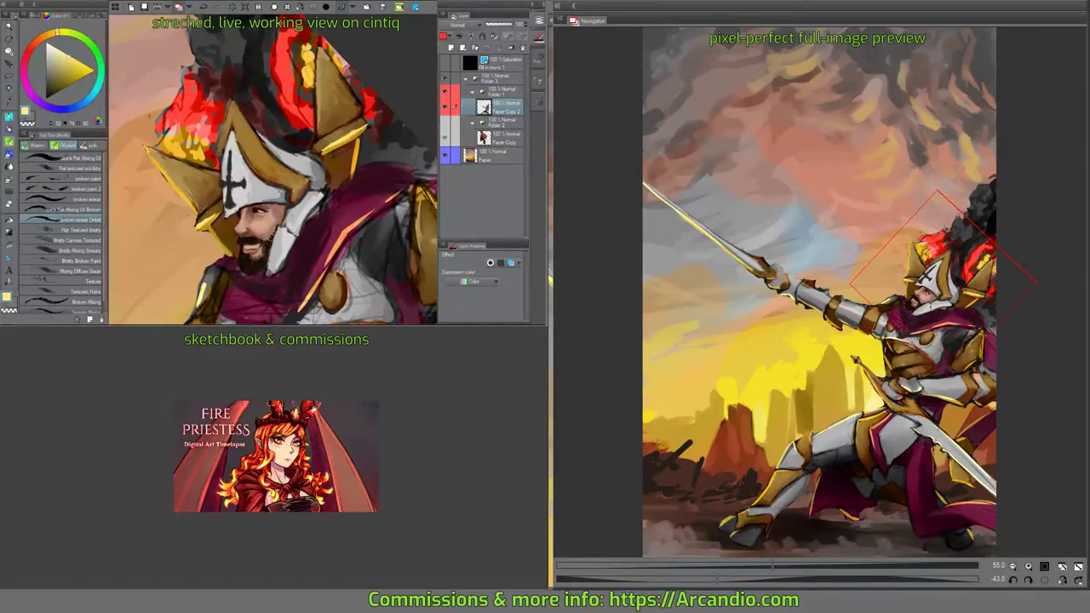
left_click_drag(317, 72, 336, 86)
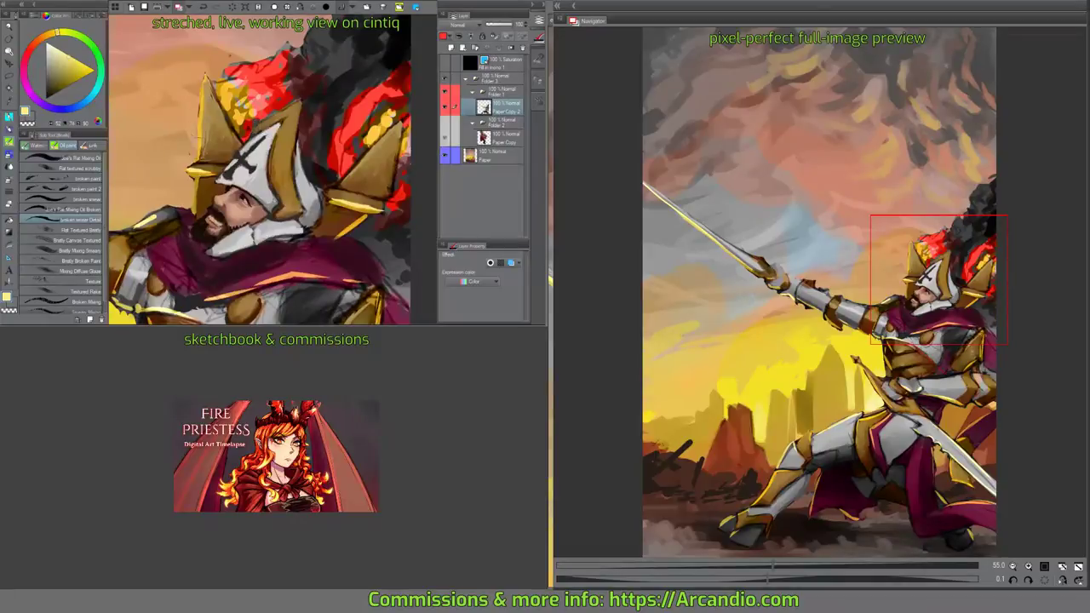
left_click_drag(202, 158, 204, 82)
mouse_move(340, 162)
left_mouse_down()
mouse_move(292, 174)
mouse_move(349, 136)
left_mouse_up()
left_click_drag(255, 170, 263, 184)
left_click_drag(181, 134, 158, 106)
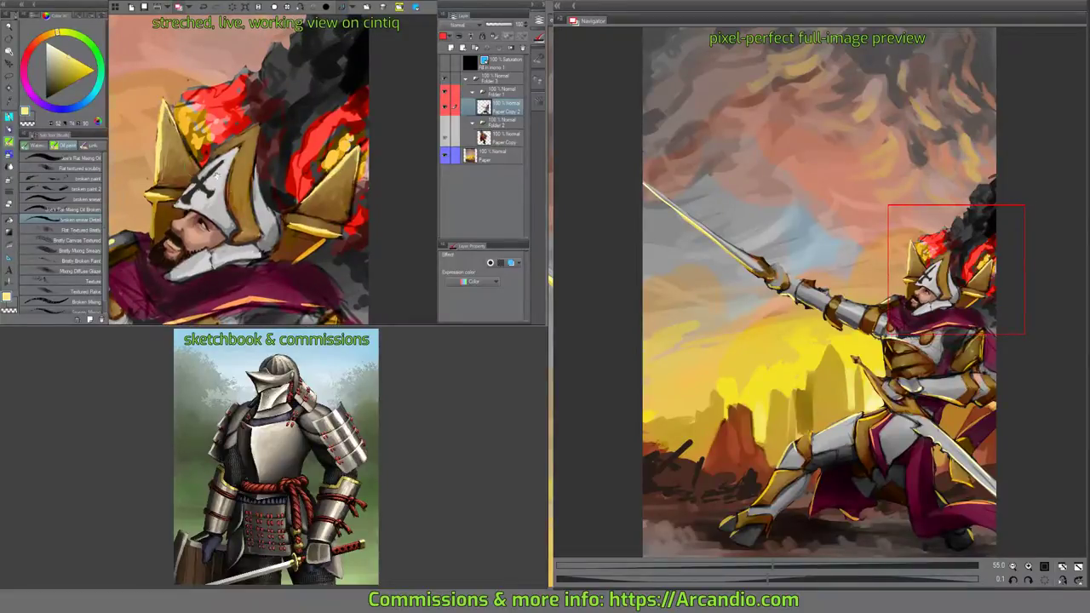
mouse_move(238, 213)
left_mouse_down()
mouse_move(241, 159)
mouse_move(289, 204)
left_mouse_up()
left_click_drag(290, 158, 336, 138)
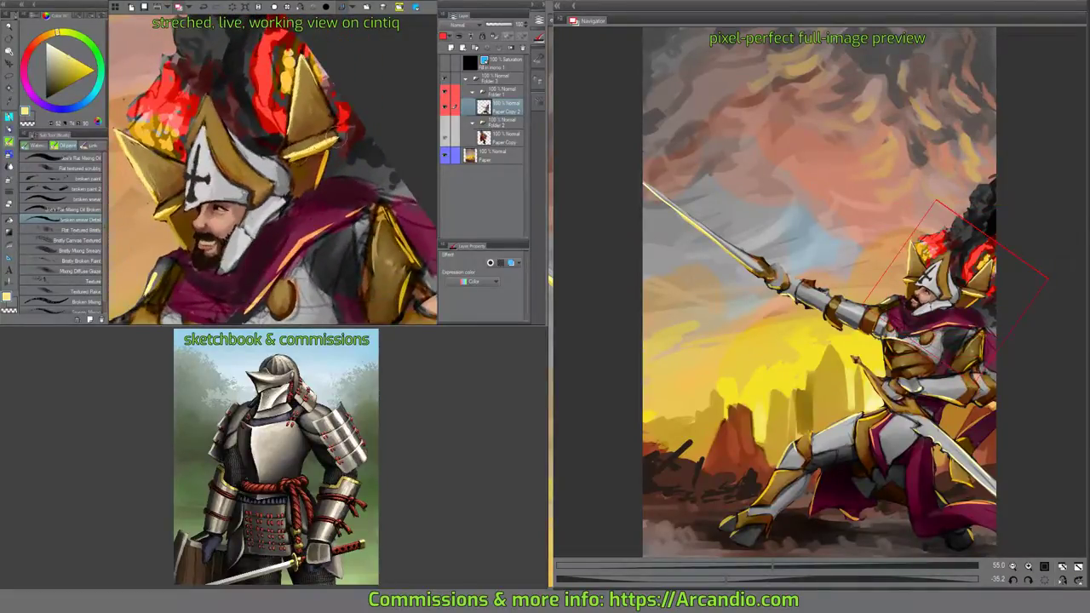
mouse_move(213, 221)
left_mouse_down()
mouse_move(240, 126)
mouse_move(207, 147)
mouse_move(194, 132)
left_mouse_up()
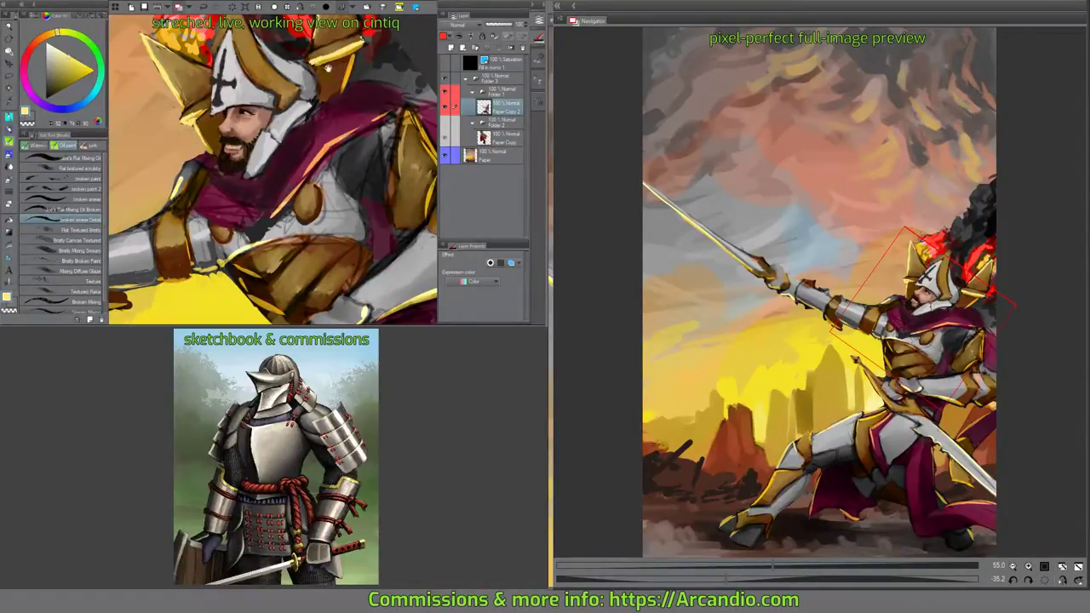
left_click_drag(327, 68, 341, 90)
key("-")
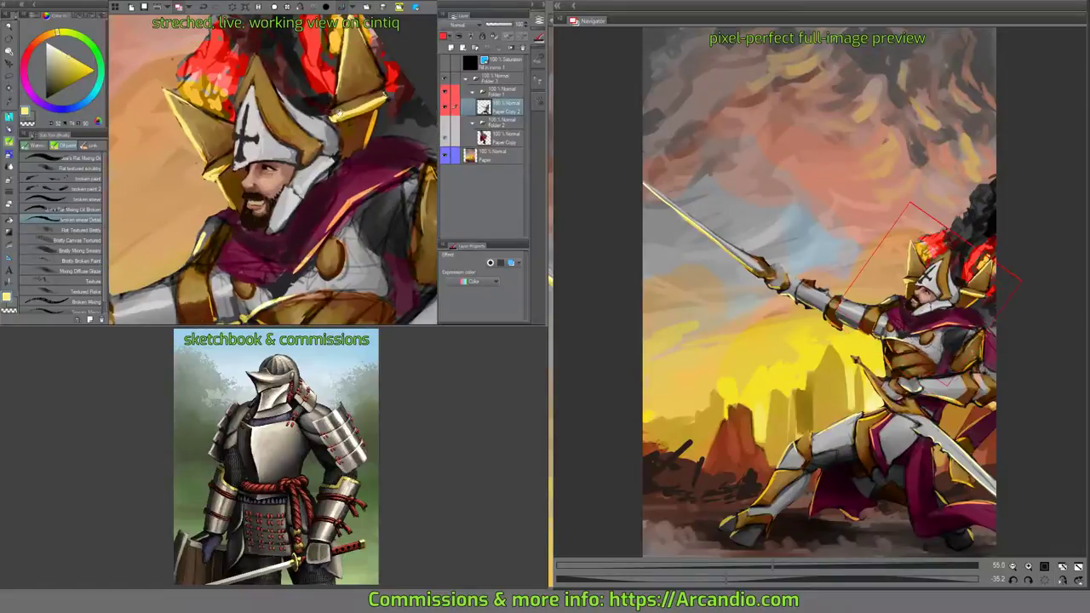
key("-")
Deepen the purple scarf's folds with sampled dark tones and add lighter pinkish-purple highlights across it.
left_click(333, 128, "alt")
left_click(332, 126, "alt")
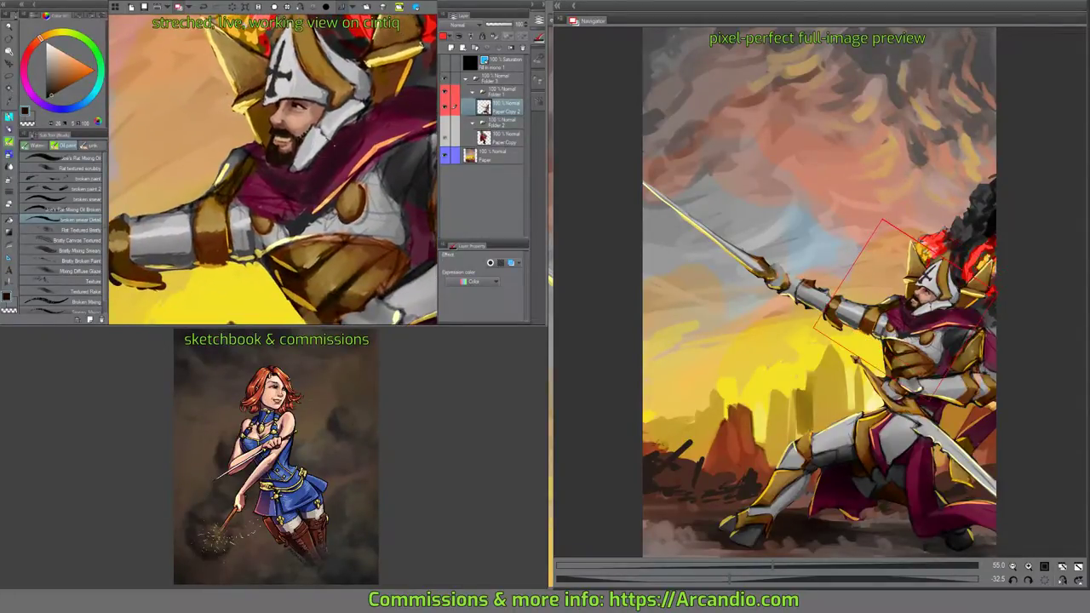
left_click(259, 156, "alt")
left_click(273, 175, "alt")
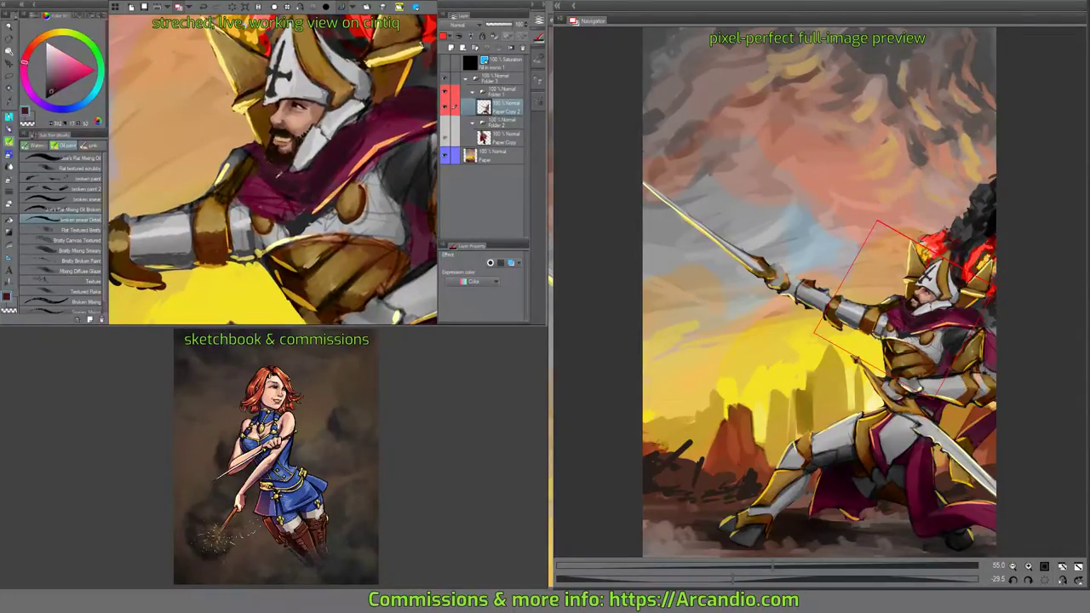
left_click_drag(271, 170, 347, 154)
left_click(347, 154, "alt")
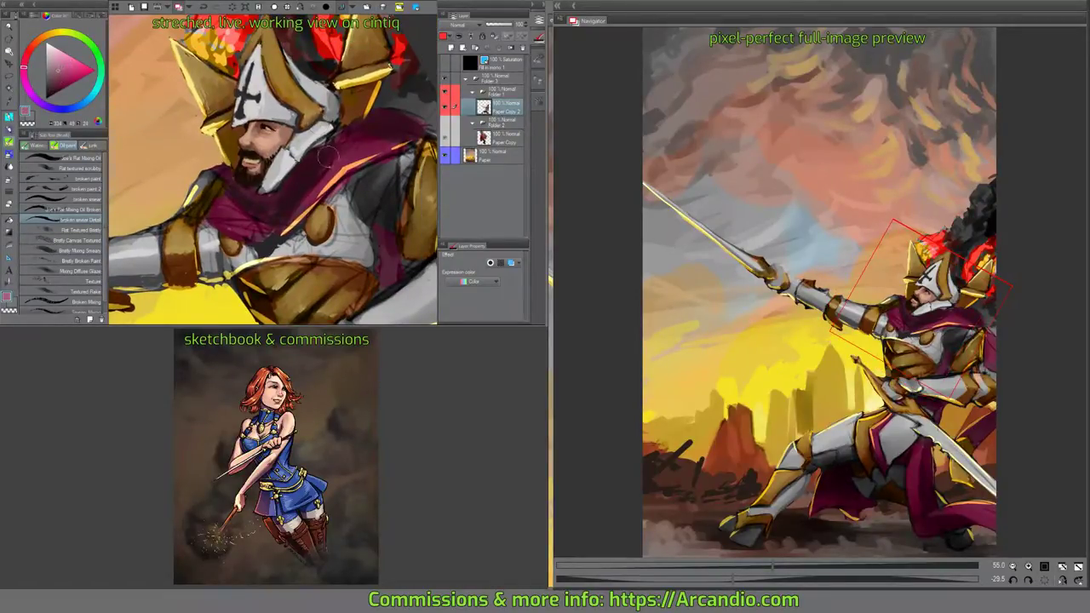
left_click_drag(313, 193, 358, 159)
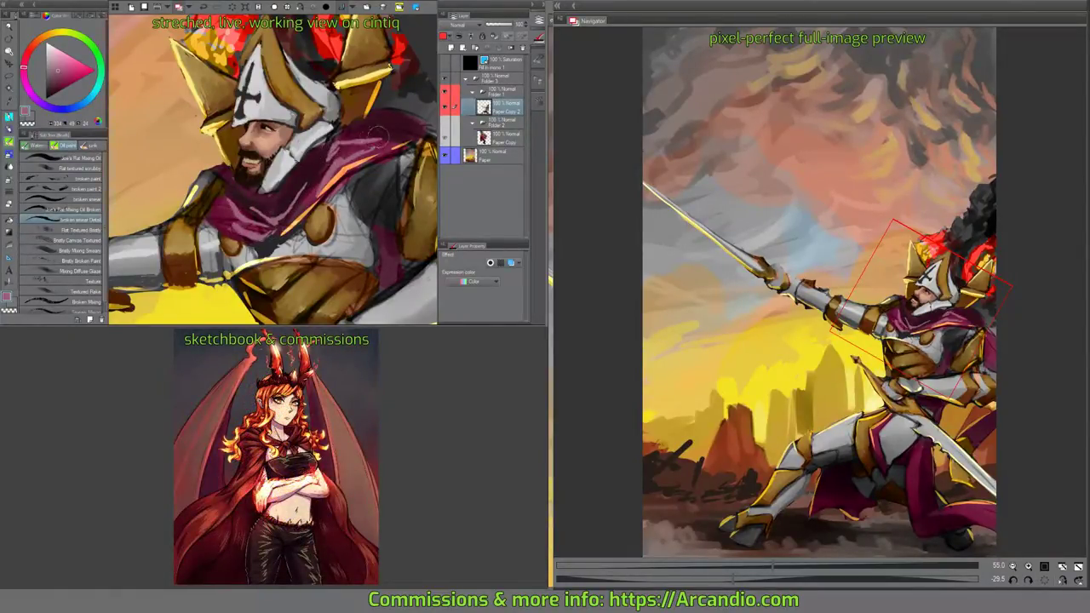
Extend the pinkish-purple highlights over the cape draped behind the knight's shoulder and arm.
left_click_drag(386, 159, 327, 112)
scroll(384, 160, "up", 3)
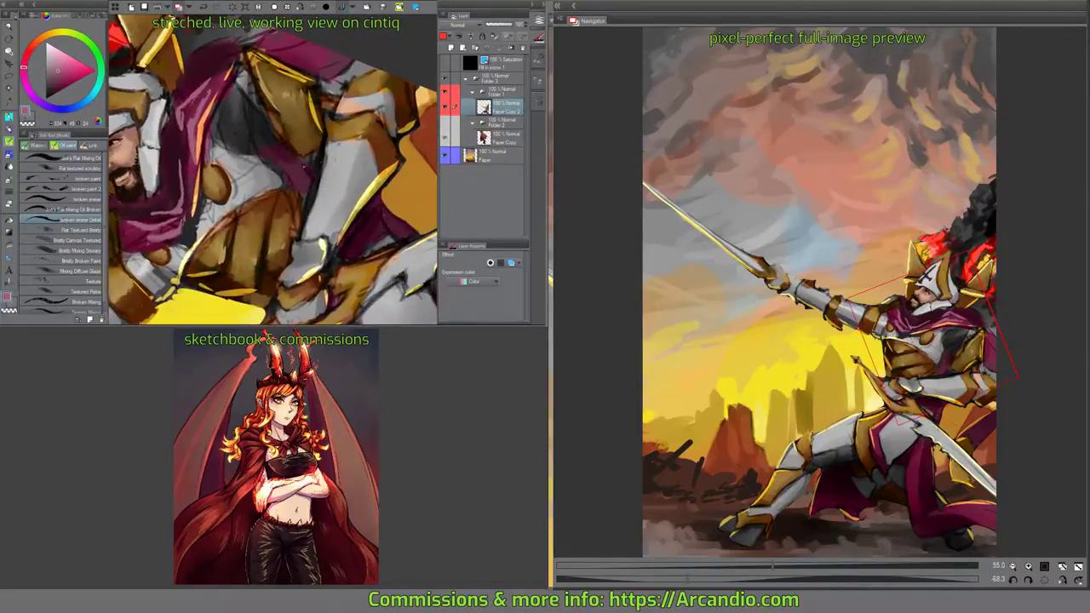
left_click_drag(365, 147, 276, 104)
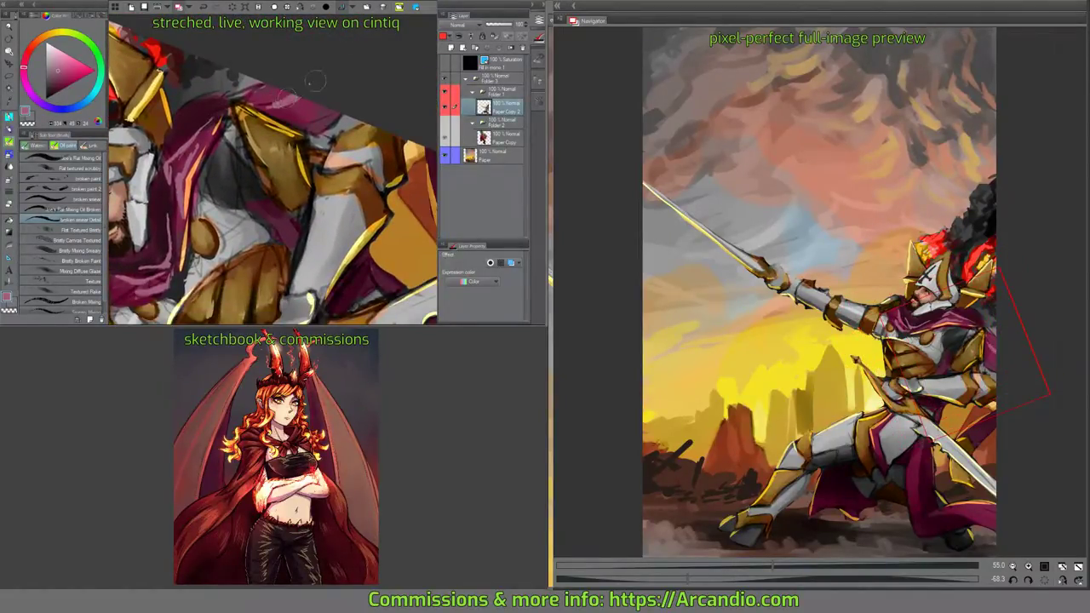
left_click_drag(414, 132, 327, 139)
mouse_move(298, 188)
left_mouse_down()
mouse_move(320, 111)
mouse_move(346, 81)
mouse_move(338, 104)
mouse_move(375, 155)
mouse_move(289, 94)
mouse_move(277, 161)
mouse_move(327, 248)
left_mouse_up()
mouse_move(394, 243)
left_mouse_down()
mouse_move(348, 198)
mouse_move(299, 197)
mouse_move(366, 150)
mouse_move(376, 155)
left_mouse_up()
Paint pinkish-purple fold highlights along the long purple cloth hanging beside the sword and bending toward the rear foot.
left_click_drag(267, 194, 269, 210)
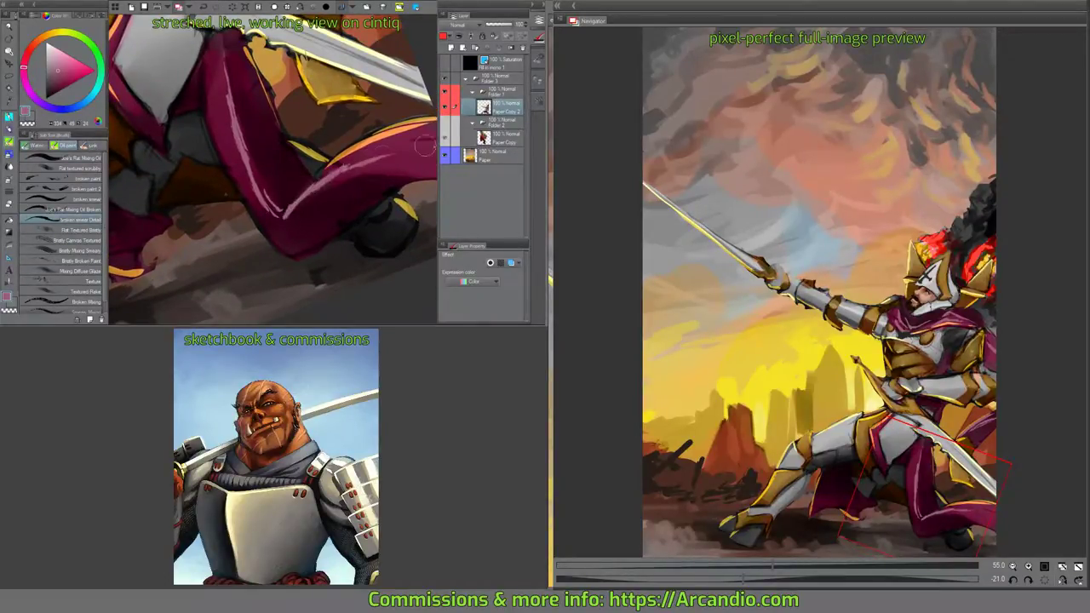
mouse_move(283, 219)
left_mouse_down()
mouse_move(264, 245)
mouse_move(260, 201)
left_mouse_up()
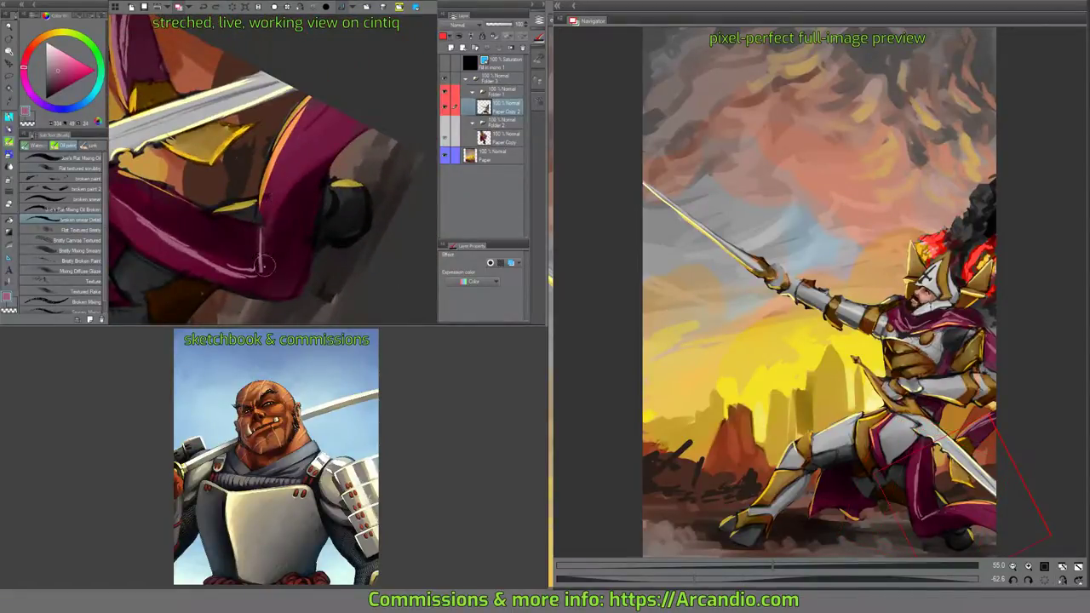
left_click_drag(264, 255, 259, 283)
mouse_move(261, 230)
left_mouse_down()
mouse_move(257, 281)
mouse_move(285, 192)
left_mouse_up()
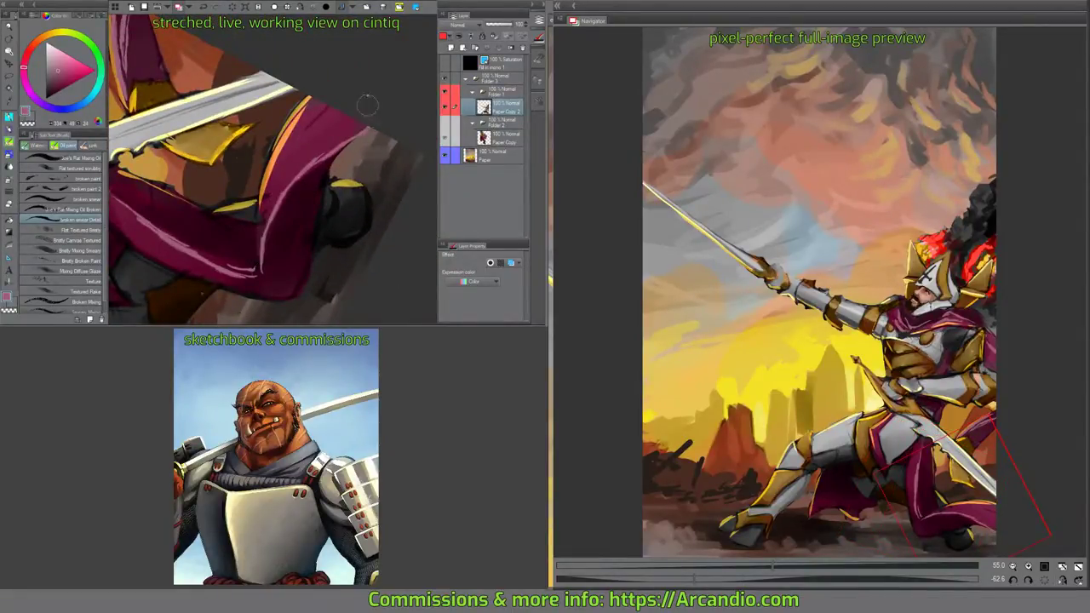
left_click_drag(366, 107, 315, 155)
left_click_drag(270, 186, 234, 231)
mouse_move(306, 150)
left_mouse_down()
mouse_move(361, 140)
mouse_move(324, 145)
left_mouse_up()
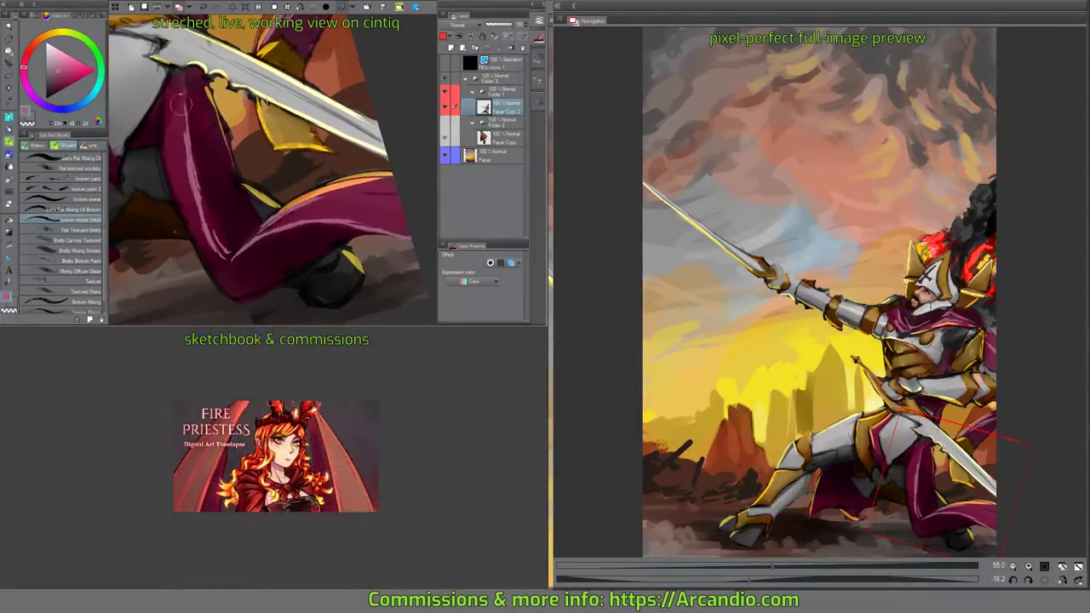
mouse_move(213, 255)
left_mouse_down()
mouse_move(203, 170)
mouse_move(172, 126)
mouse_move(220, 213)
left_mouse_up()
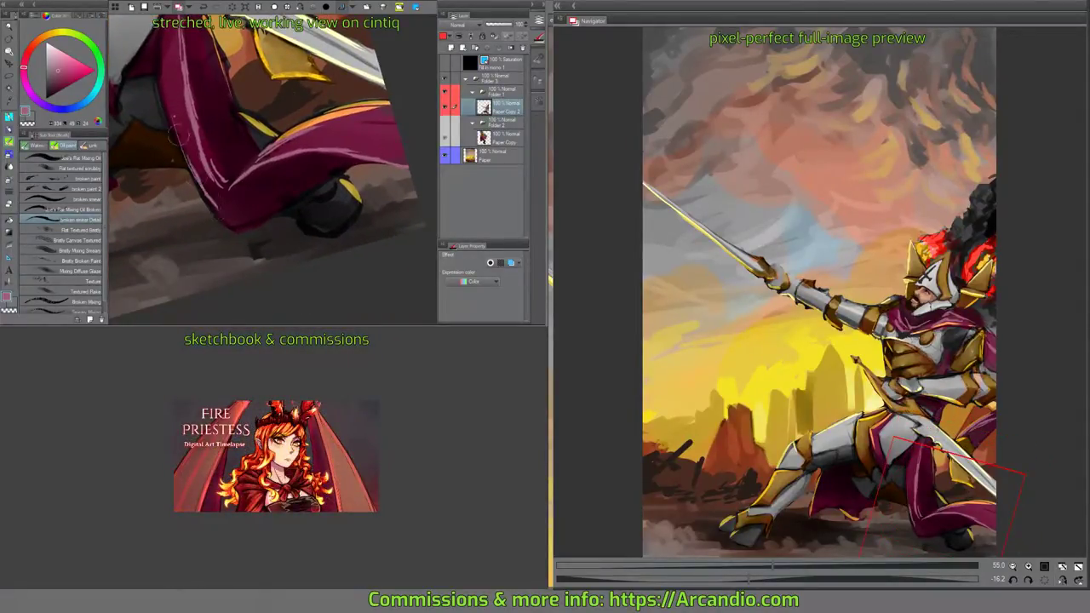
scroll(256, 170, "up", 3)
left_click_drag(300, 198, 293, 175)
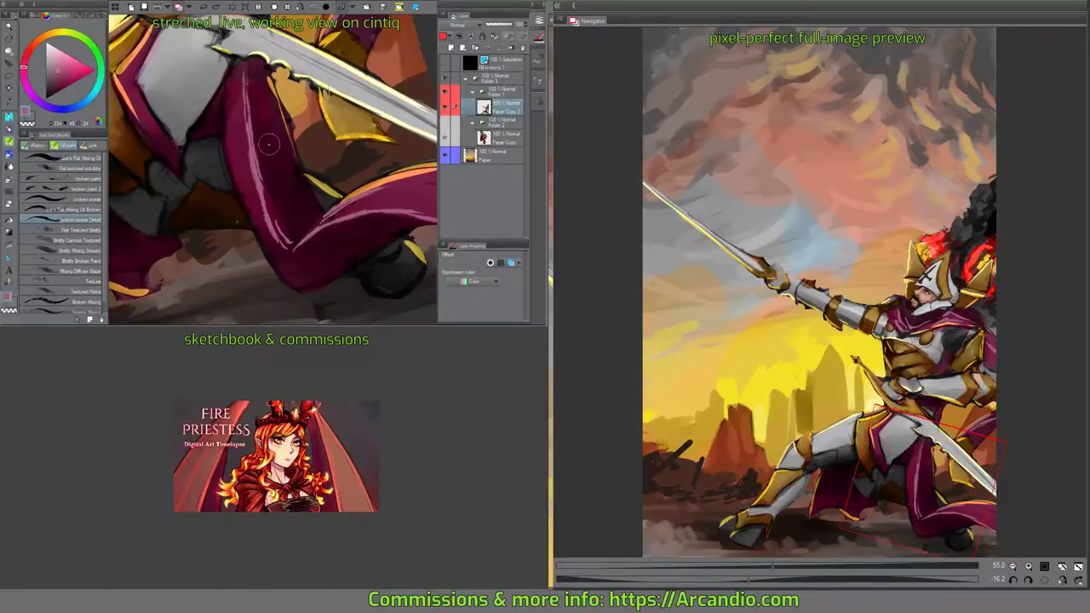
mouse_move(261, 90)
left_mouse_down()
mouse_move(254, 136)
mouse_move(294, 201)
mouse_move(264, 145)
left_mouse_up()
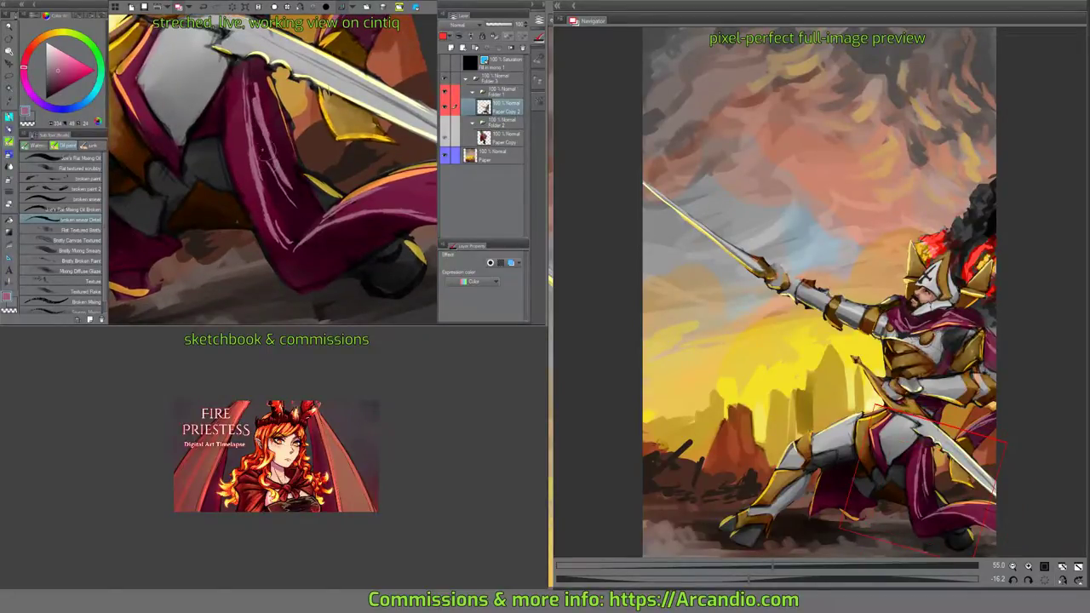
Shade the folds of the hanging purple cloth with darker purple between its highlights.
key("e")
mouse_move(254, 90)
left_mouse_down()
mouse_move(272, 170)
mouse_move(264, 93)
mouse_move(245, 156)
mouse_move(260, 102)
mouse_move(281, 183)
mouse_move(278, 126)
mouse_move(256, 98)
mouse_move(302, 221)
mouse_move(264, 119)
mouse_move(290, 187)
left_mouse_up()
left_click(8, 126)
left_click(9, 141)
left_click_drag(254, 66, 298, 168)
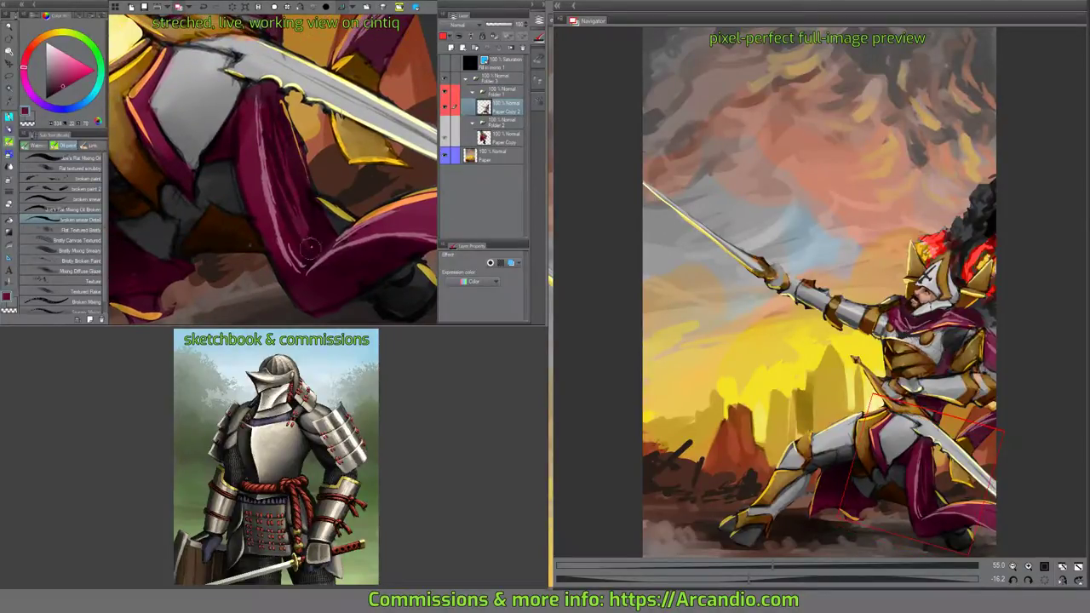
left_click_drag(334, 230, 355, 225)
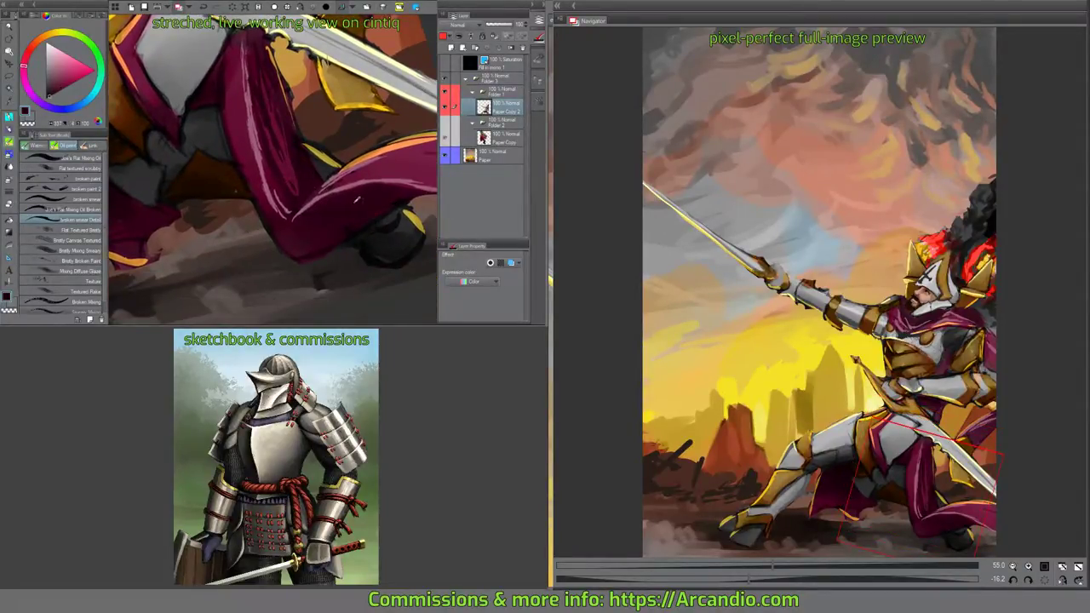
Refine the hanging purple cloth's folds with fine pinkish-purple highlights and dark strokes around its bend near the rear foot.
left_click_drag(400, 168, 318, 180)
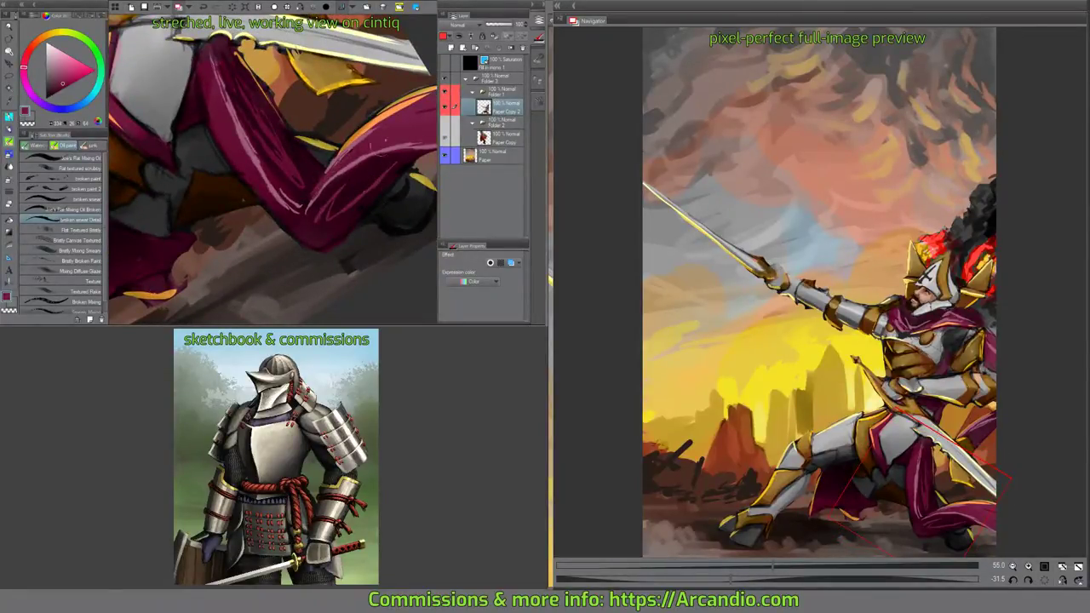
left_click_drag(397, 123, 220, 189)
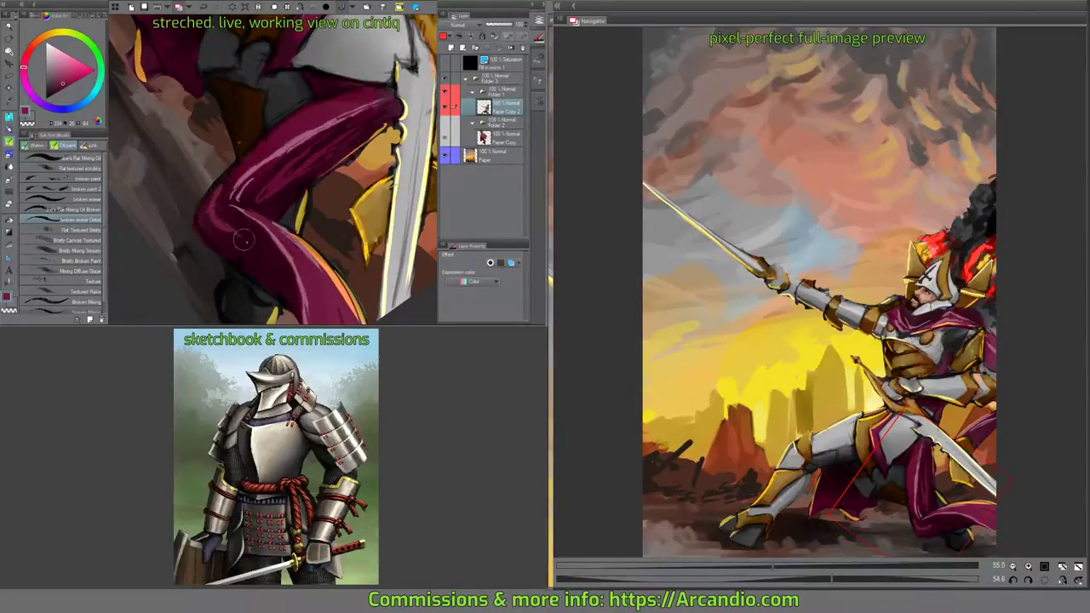
left_click_drag(322, 229, 195, 222)
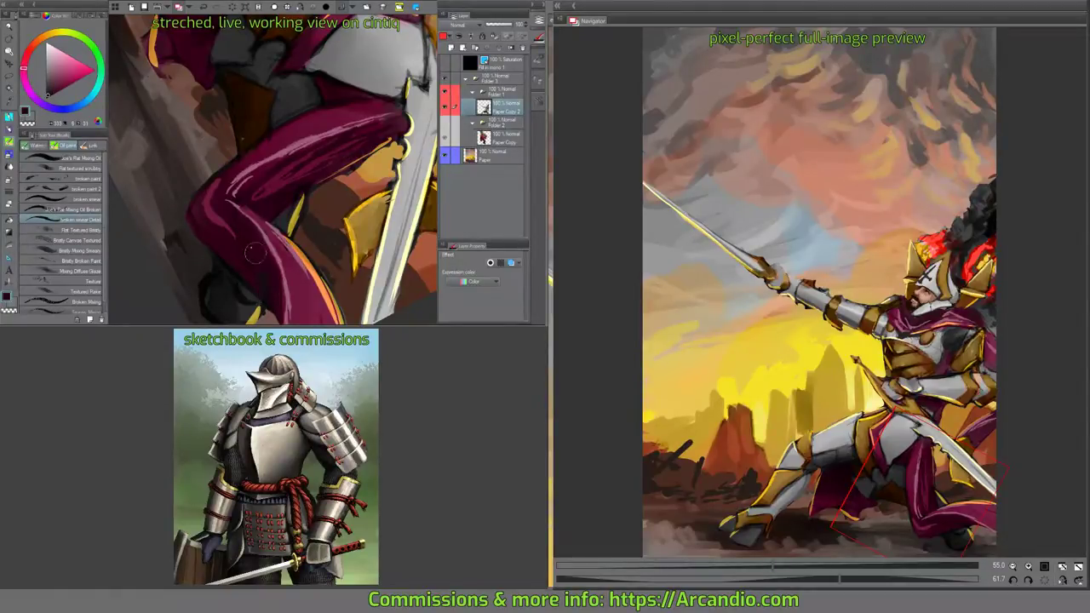
left_click_drag(342, 205, 307, 146)
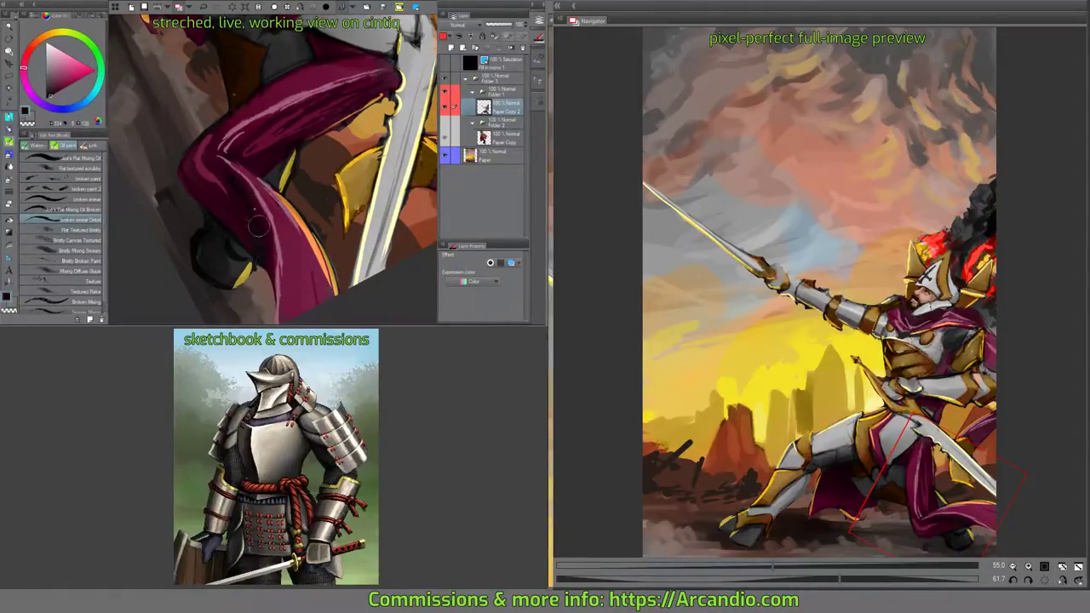
mouse_move(243, 230)
left_mouse_down()
mouse_move(269, 119)
mouse_move(343, 163)
mouse_move(331, 164)
mouse_move(368, 124)
mouse_move(375, 93)
mouse_move(357, 59)
left_mouse_up()
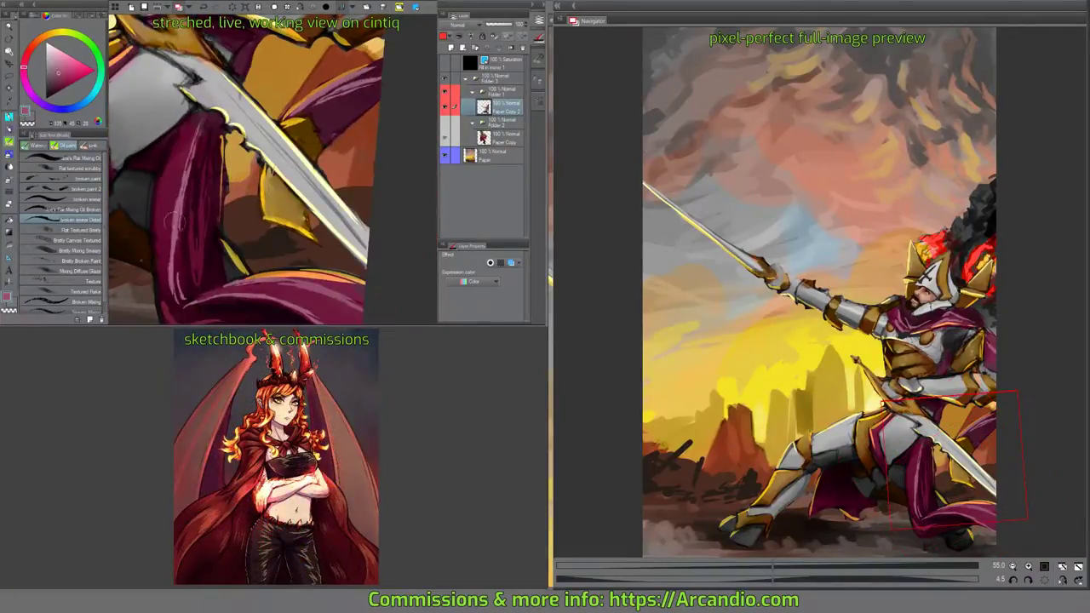
Repaint the purple trim around the hip plate with sampled purple and touch up its thin orange edge highlight.
left_click_drag(174, 205, 375, 196)
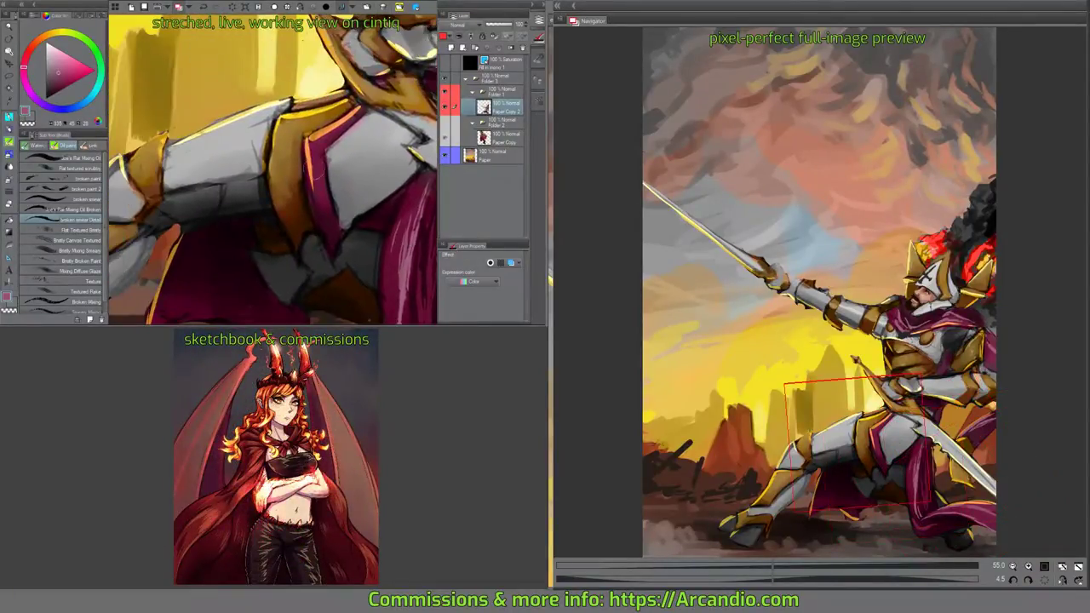
left_click_drag(329, 165, 322, 177)
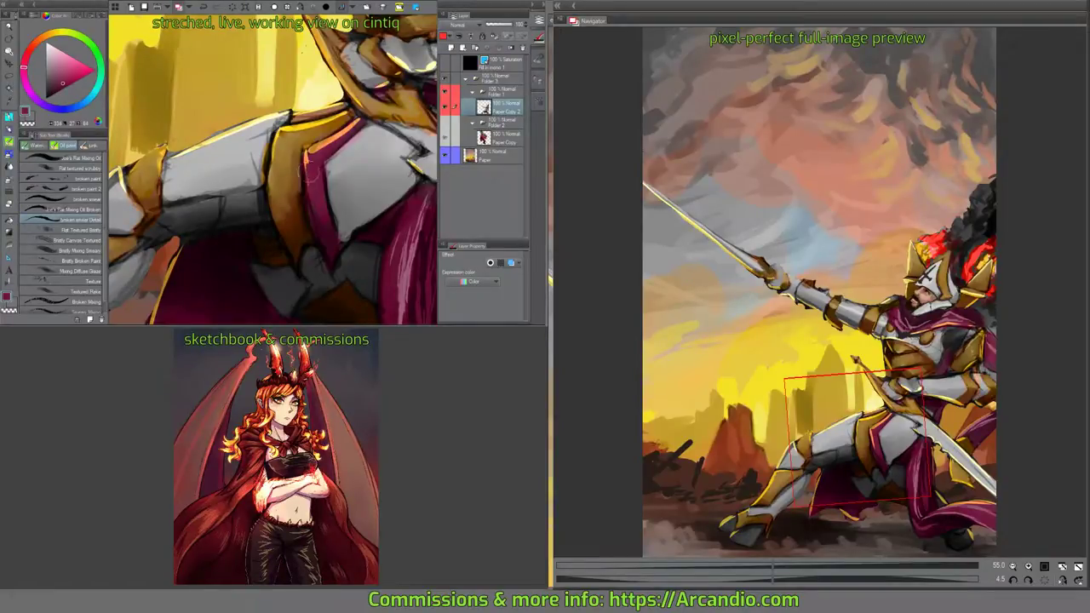
left_click(314, 190, "alt")
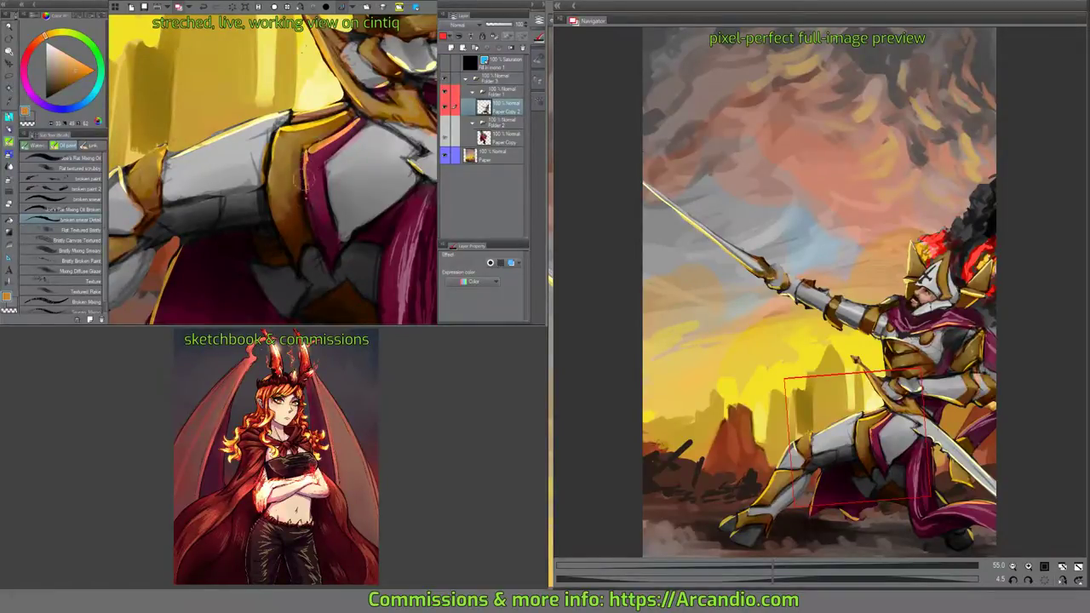
left_click_drag(313, 201, 312, 219)
left_click(311, 228, "alt")
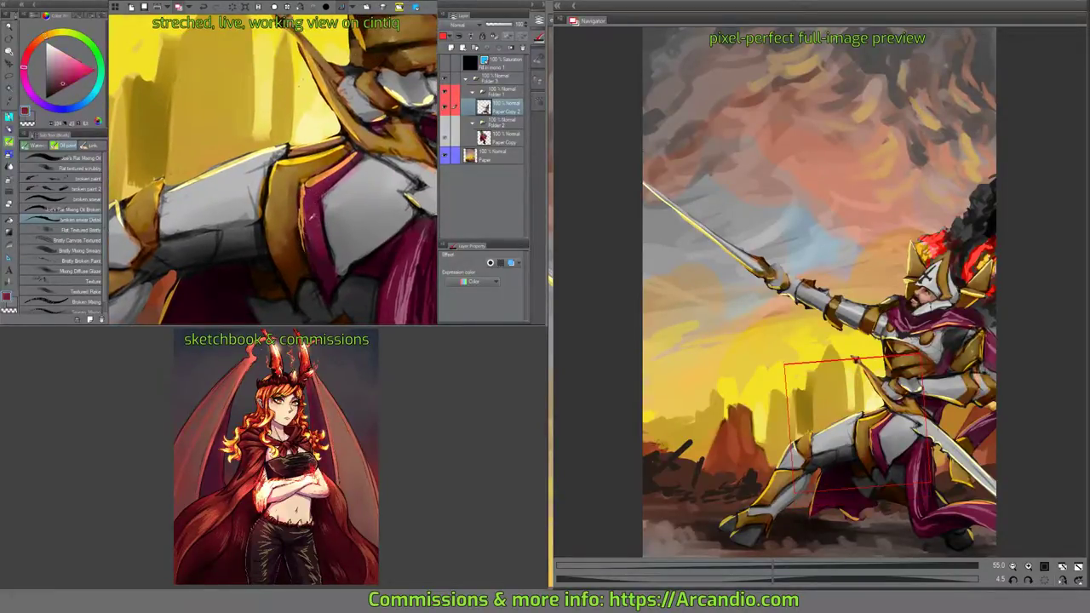
left_click_drag(357, 162, 349, 145)
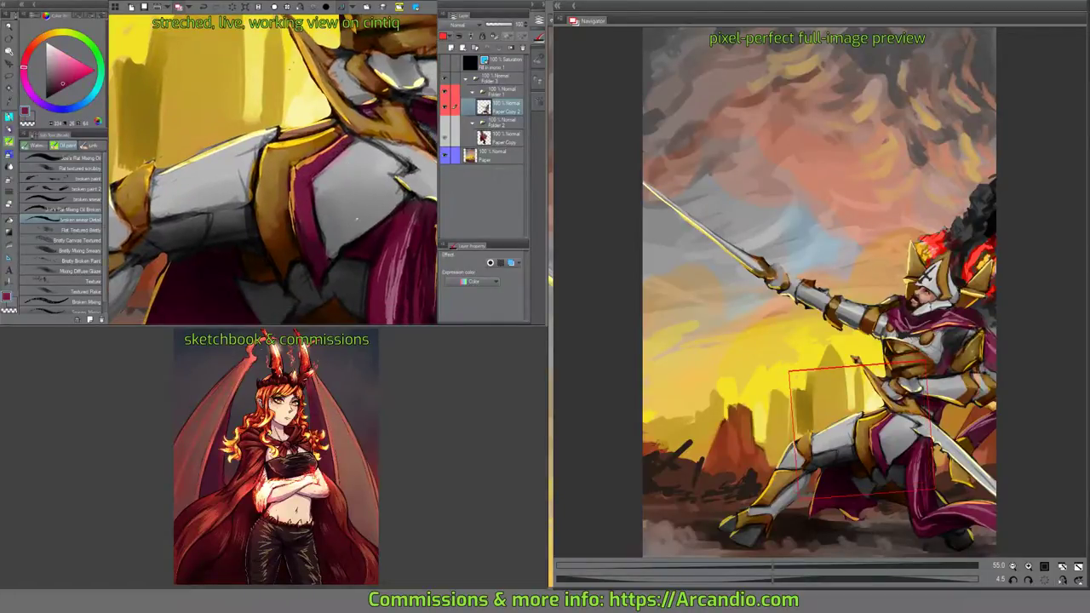
mouse_move(315, 99)
left_mouse_down()
mouse_move(325, 156)
mouse_move(367, 201)
mouse_move(294, 234)
left_mouse_up()
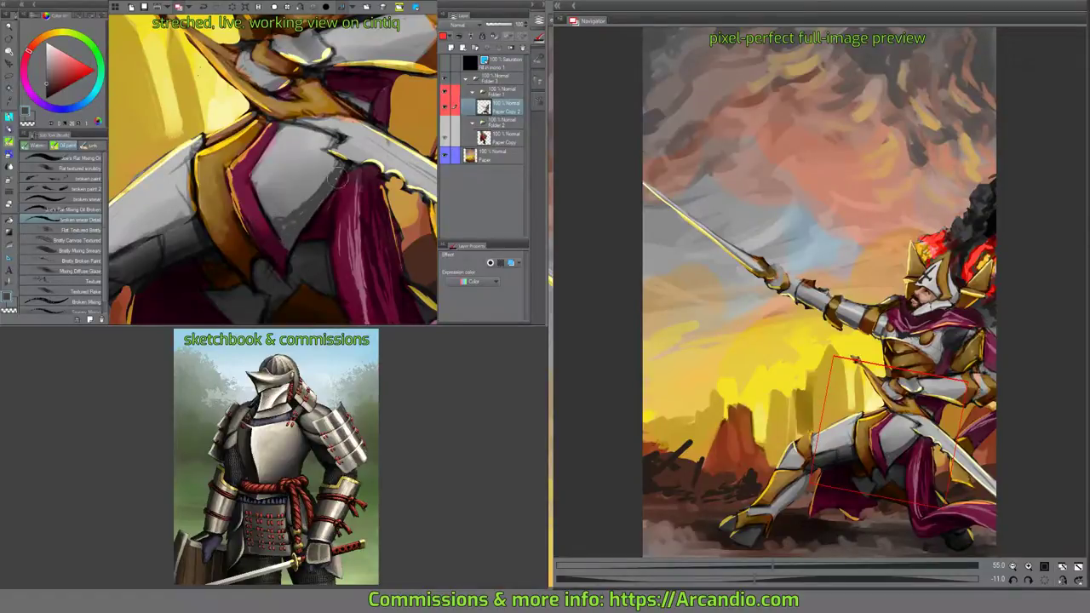
Shade the grey hip plate and smooth the lower sword blade with light grey strokes down to its notched base.
mouse_move(319, 186)
left_mouse_down()
mouse_move(312, 147)
mouse_move(306, 166)
mouse_move(381, 120)
left_mouse_up()
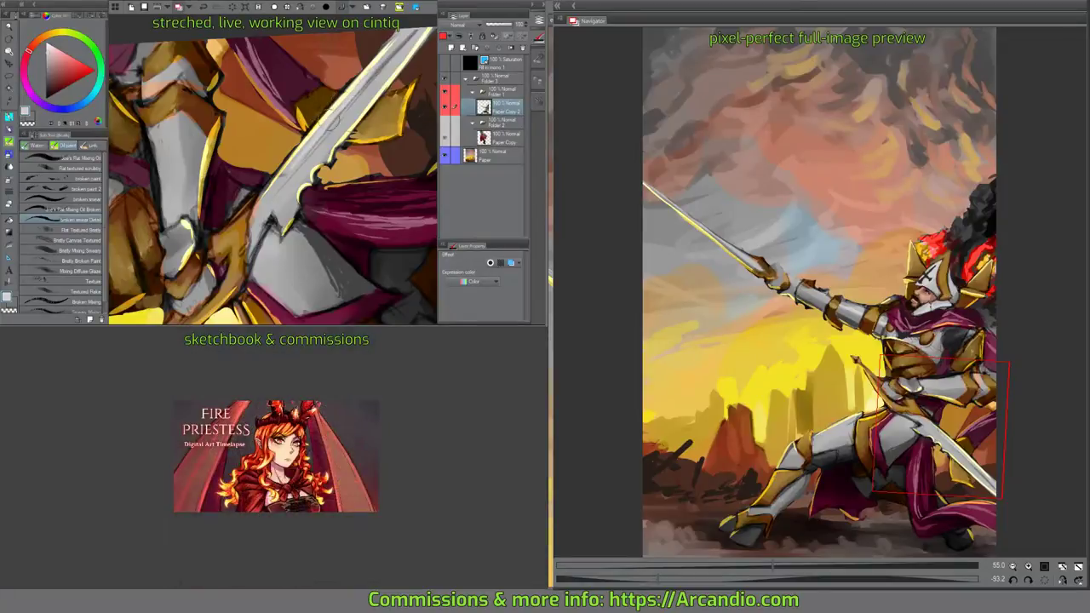
mouse_move(281, 177)
left_mouse_down()
mouse_move(342, 113)
mouse_move(315, 132)
left_mouse_up()
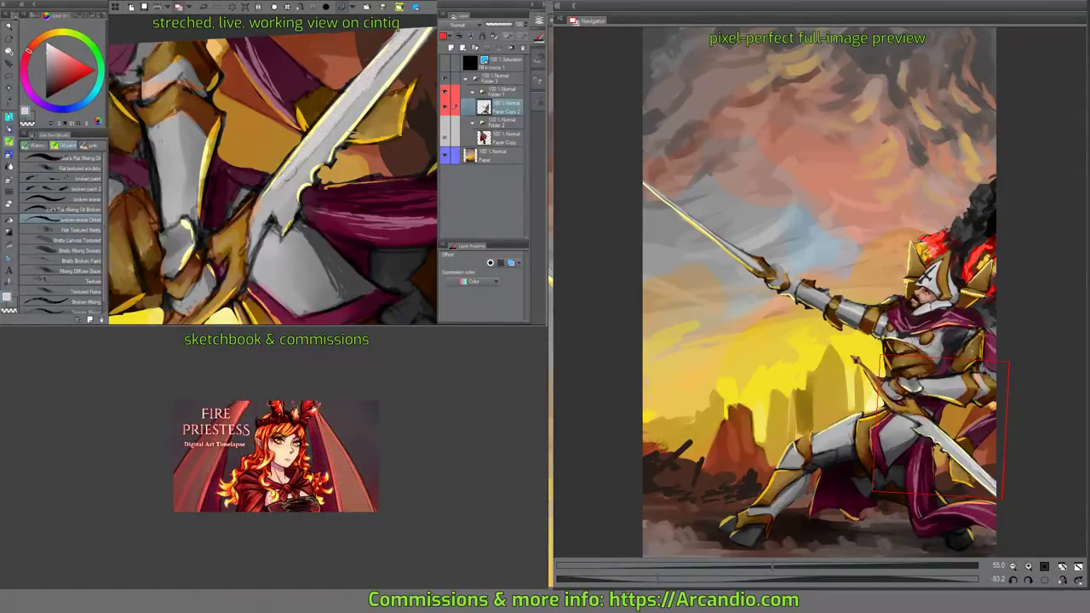
left_click_drag(285, 174, 250, 243)
mouse_move(259, 199)
left_mouse_down()
mouse_move(251, 251)
mouse_move(303, 184)
left_mouse_up()
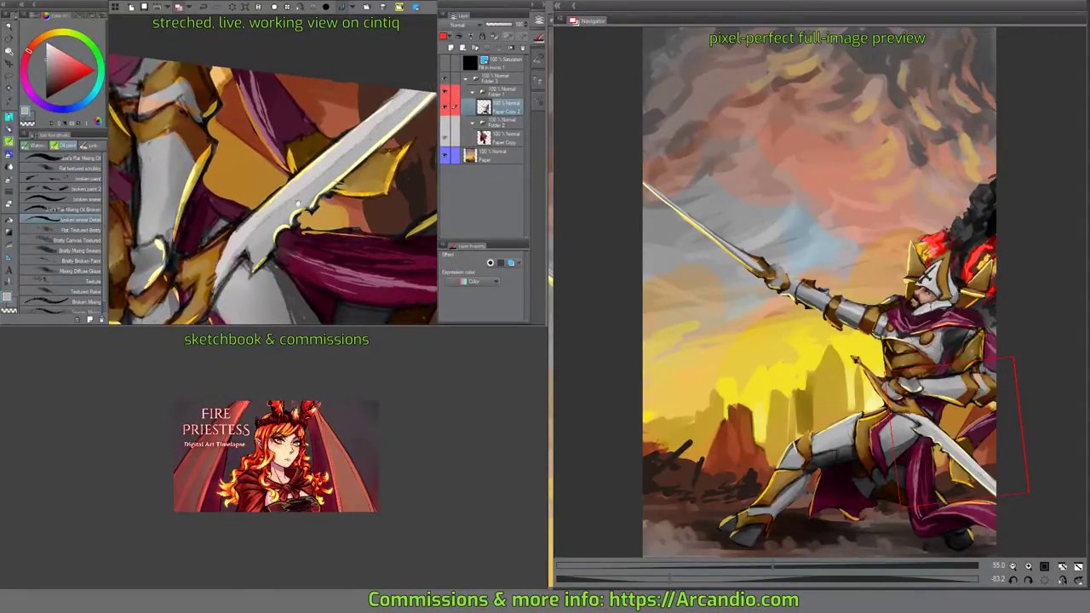
left_click_drag(298, 203, 308, 203)
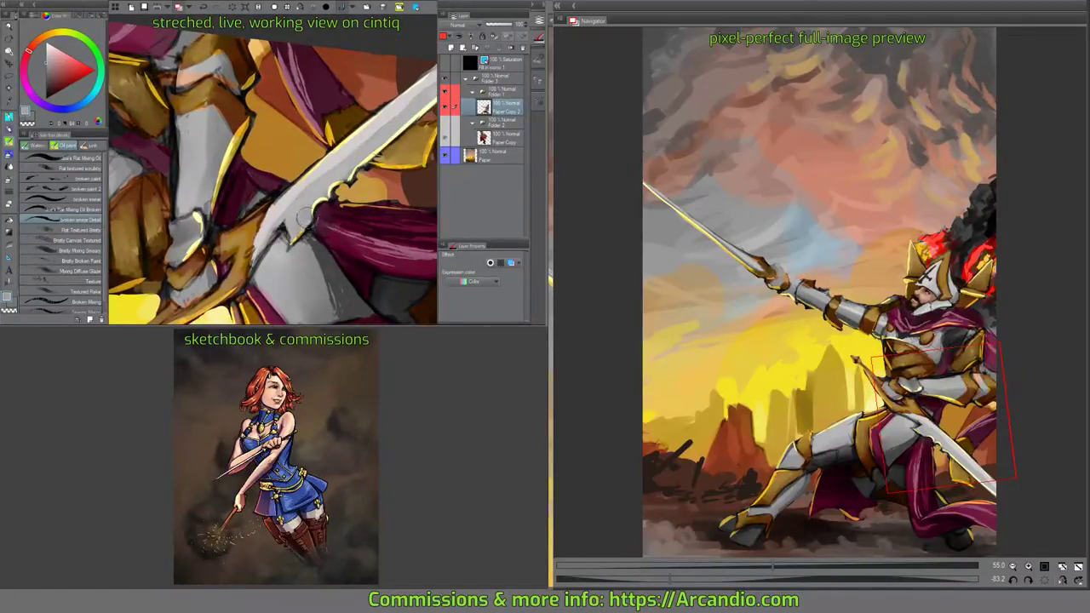
Refine the lower sword blade with sampled pale yellow and light grey, cleaning up its bright edges.
left_click_drag(417, 109, 376, 143)
left_click(376, 143, "alt")
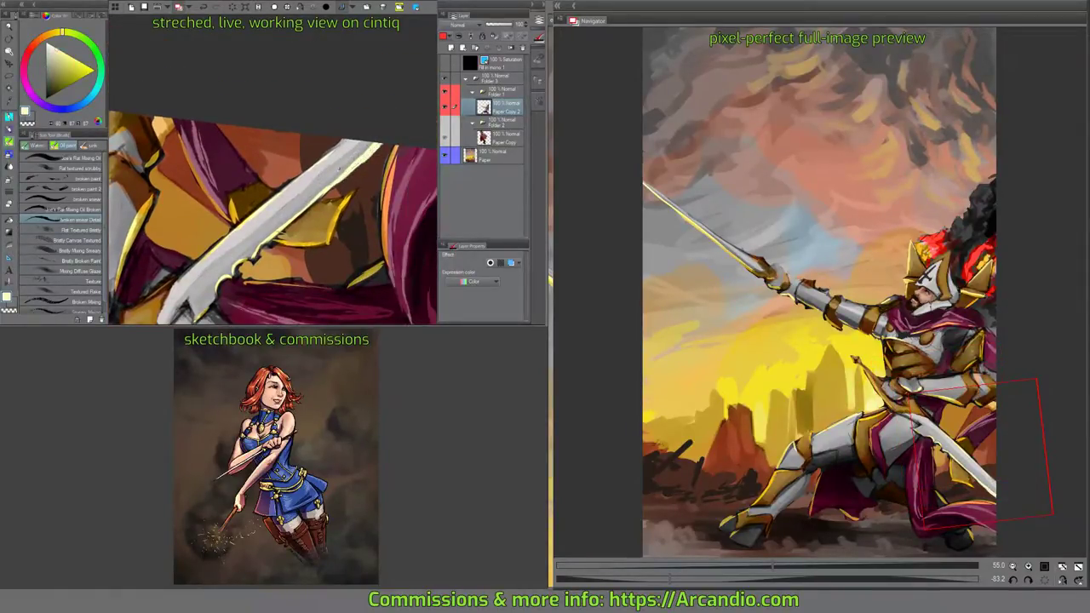
left_click(340, 168, "alt")
mouse_move(379, 144)
left_mouse_down()
mouse_move(369, 150)
mouse_move(371, 113)
mouse_move(365, 162)
left_mouse_up()
mouse_move(307, 194)
left_mouse_down()
mouse_move(283, 220)
mouse_move(349, 163)
left_mouse_up()
left_click(262, 230, "alt")
left_click(340, 175, "alt")
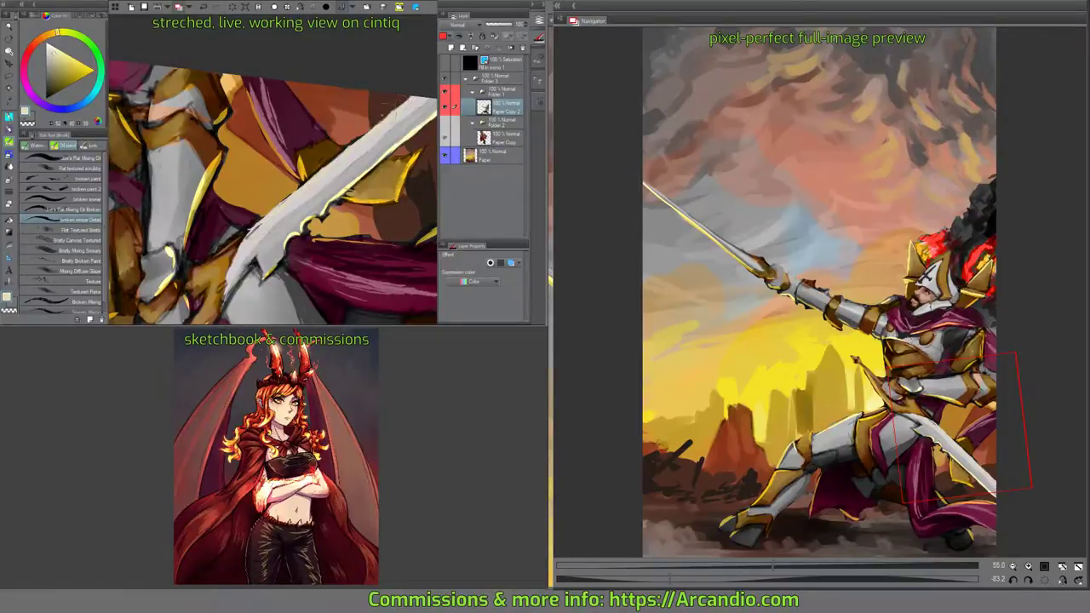
left_click(372, 147, "alt")
mouse_move(340, 171)
left_mouse_down()
mouse_move(331, 164)
mouse_move(377, 162)
left_mouse_up()
Touch up the gold plate beside the lower sword blade with sampled ochre tones.
left_click(329, 162, "alt")
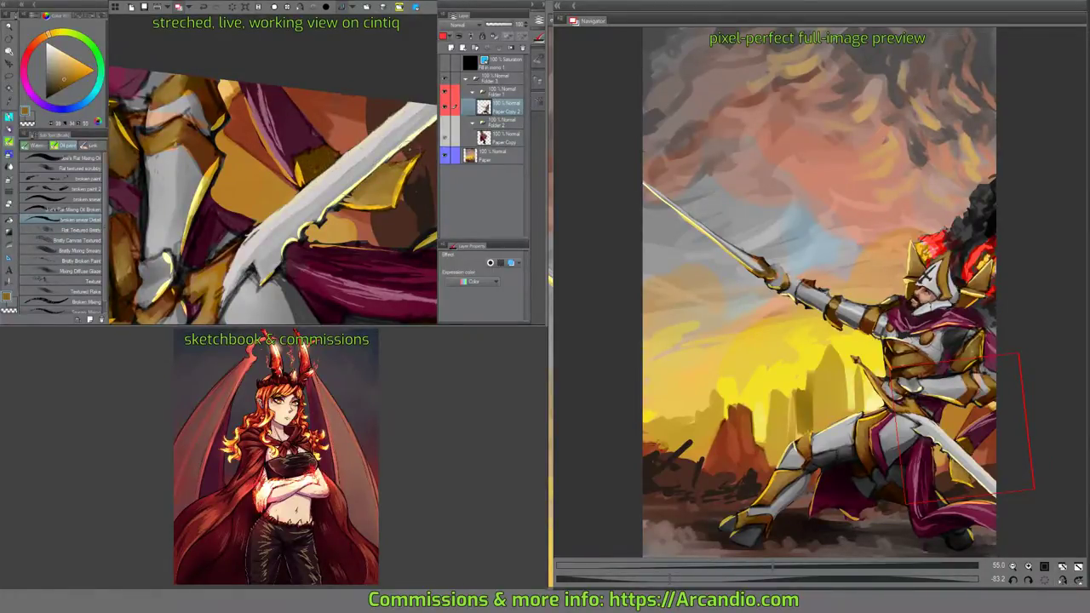
key("^")
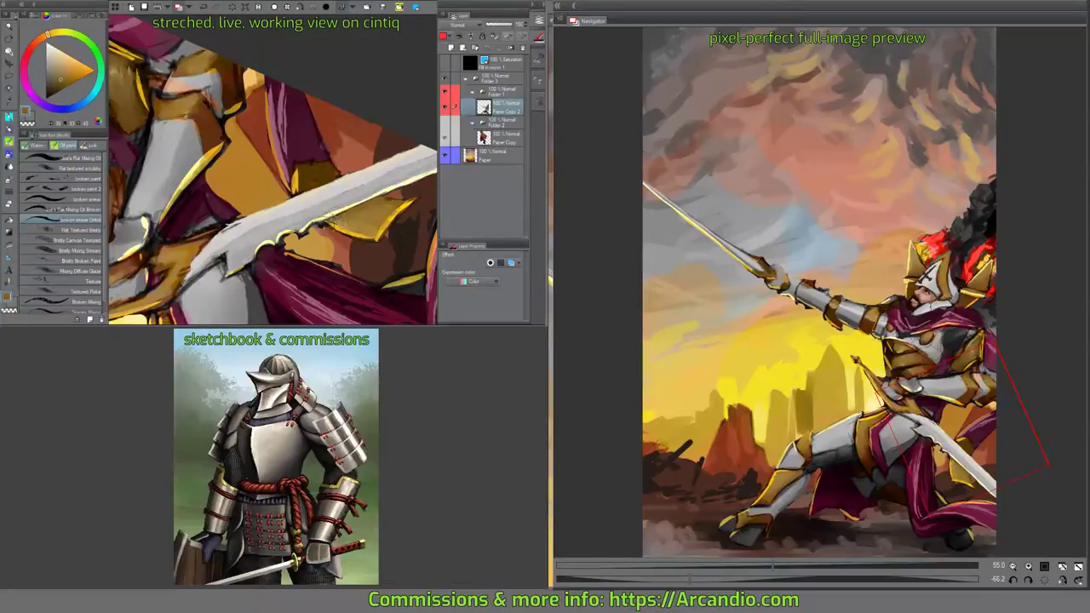
left_click(315, 223, "alt")
key("^")
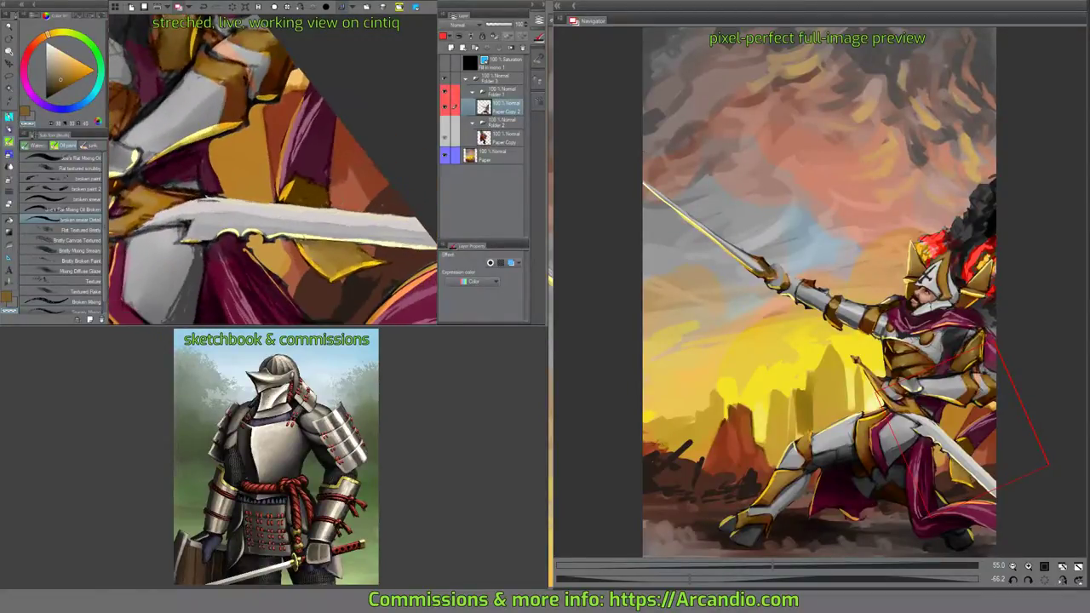
Blend the purple cape behind the lower sword and the upper hanging cloth using the Flat Mixing Oil Broken brush and sampled pinkish purple.
left_click(307, 127, "alt")
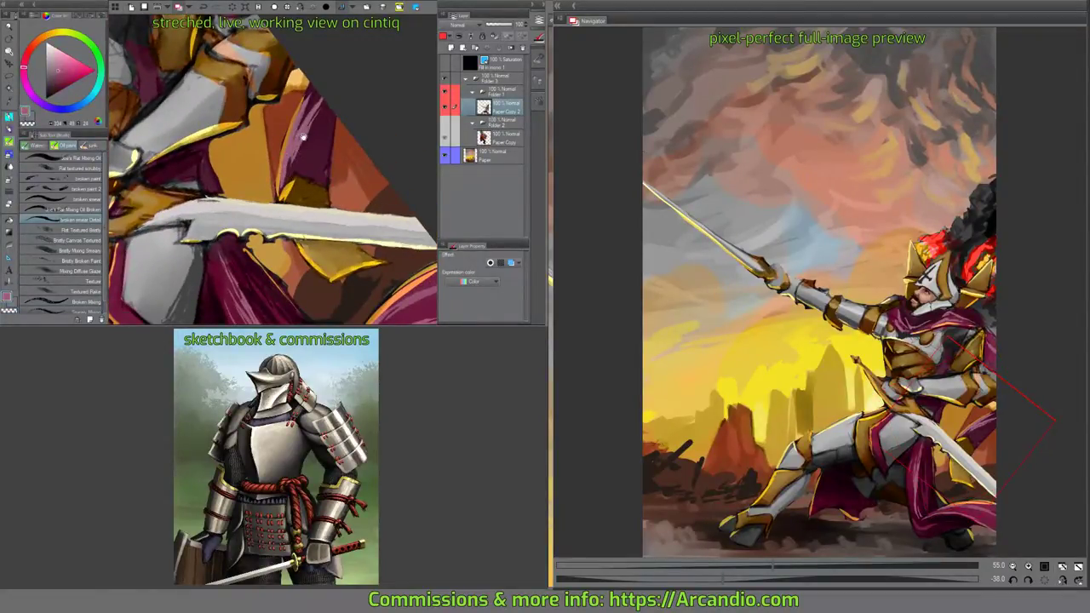
key("^")
left_click(64, 208)
mouse_move(317, 98)
left_mouse_down()
mouse_move(315, 149)
mouse_move(300, 170)
mouse_move(324, 128)
mouse_move(319, 98)
mouse_move(328, 128)
mouse_move(326, 113)
mouse_move(255, 68)
left_mouse_up()
mouse_move(239, 194)
left_mouse_down()
mouse_move(237, 123)
mouse_move(240, 204)
mouse_move(223, 128)
mouse_move(242, 226)
left_mouse_up()
left_click(255, 175, "alt")
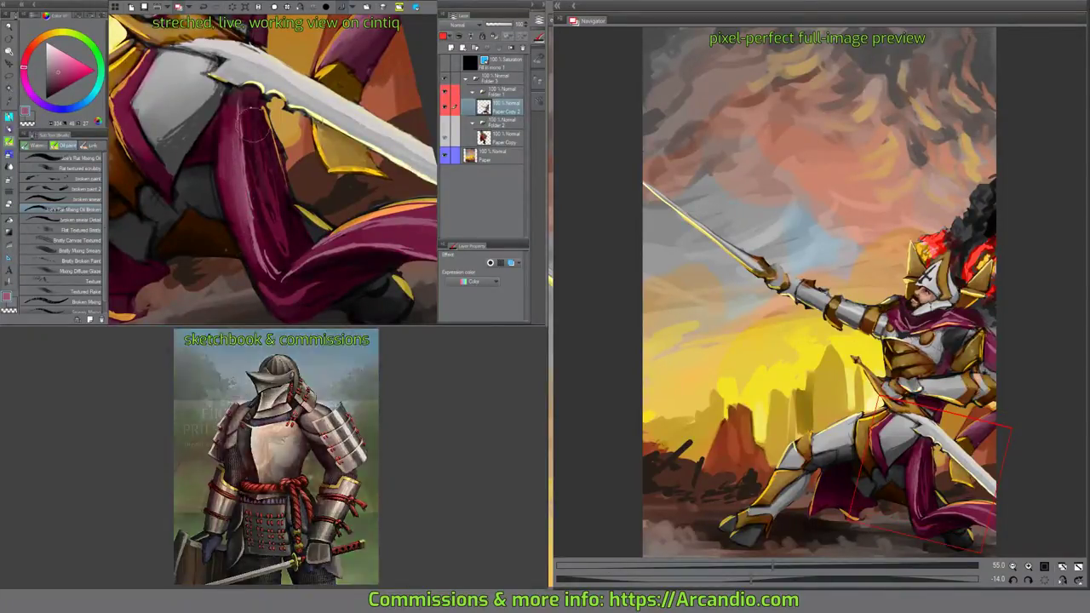
Soften the hanging purple cloth's folds with broad blended strokes and darken its upper edge beneath the sword.
mouse_move(253, 146)
left_mouse_down()
mouse_move(250, 107)
mouse_move(264, 191)
mouse_move(255, 136)
mouse_move(281, 217)
mouse_move(261, 258)
mouse_move(277, 293)
mouse_move(375, 119)
mouse_move(357, 149)
left_mouse_up()
left_click_drag(409, 134, 351, 120)
mouse_move(421, 127)
left_mouse_down()
mouse_move(340, 93)
mouse_move(247, 111)
left_mouse_up()
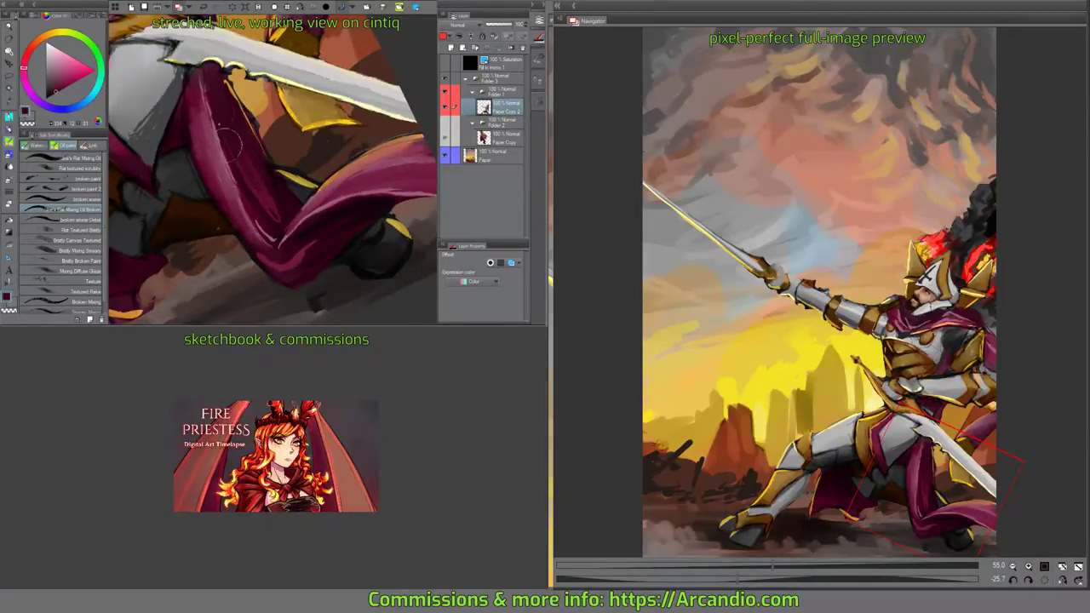
left_click_drag(206, 77, 196, 66)
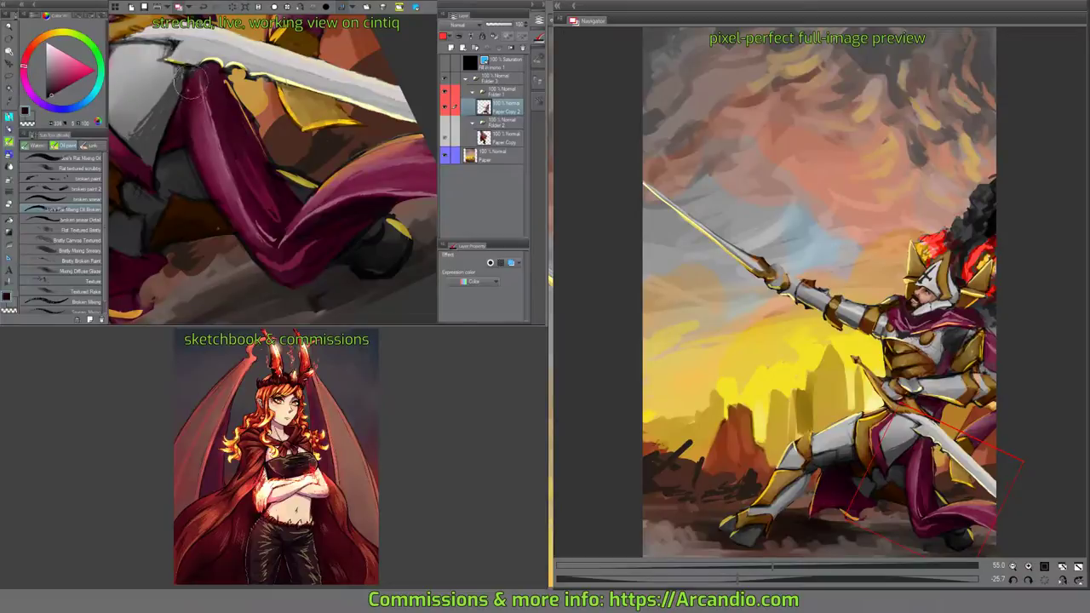
mouse_move(194, 81)
left_mouse_down()
mouse_move(298, 156)
mouse_move(272, 183)
mouse_move(388, 152)
mouse_move(245, 219)
left_mouse_up()
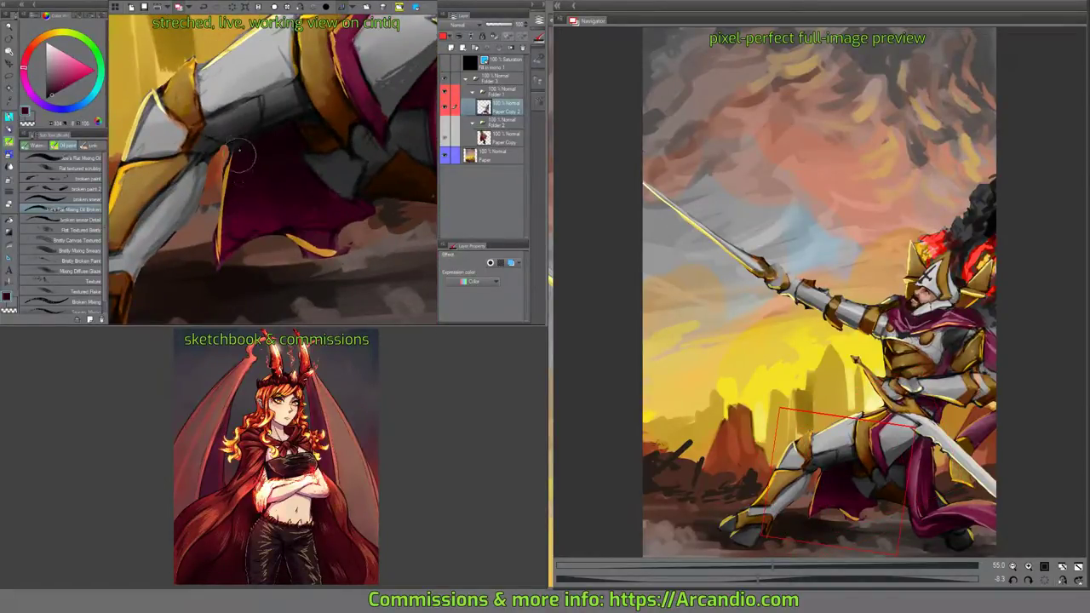
Shade the purple cloth between the knight's legs with sampled dark purple and save the painting.
left_click(239, 216, "alt")
mouse_move(238, 216)
left_mouse_down()
mouse_move(235, 230)
mouse_move(251, 228)
mouse_move(345, 169)
left_mouse_up()
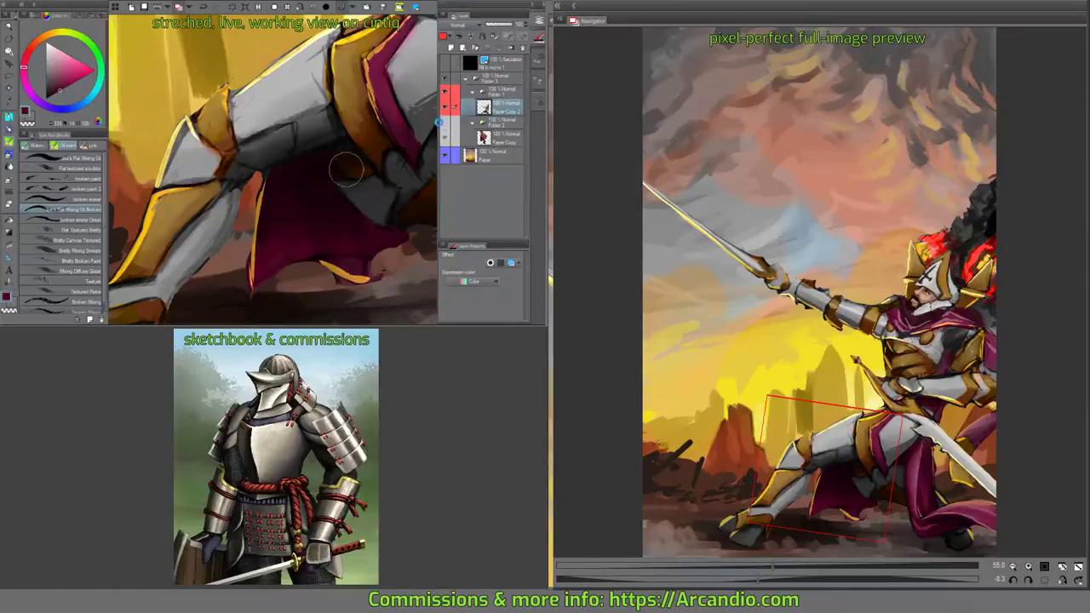
key("ctrl+s")
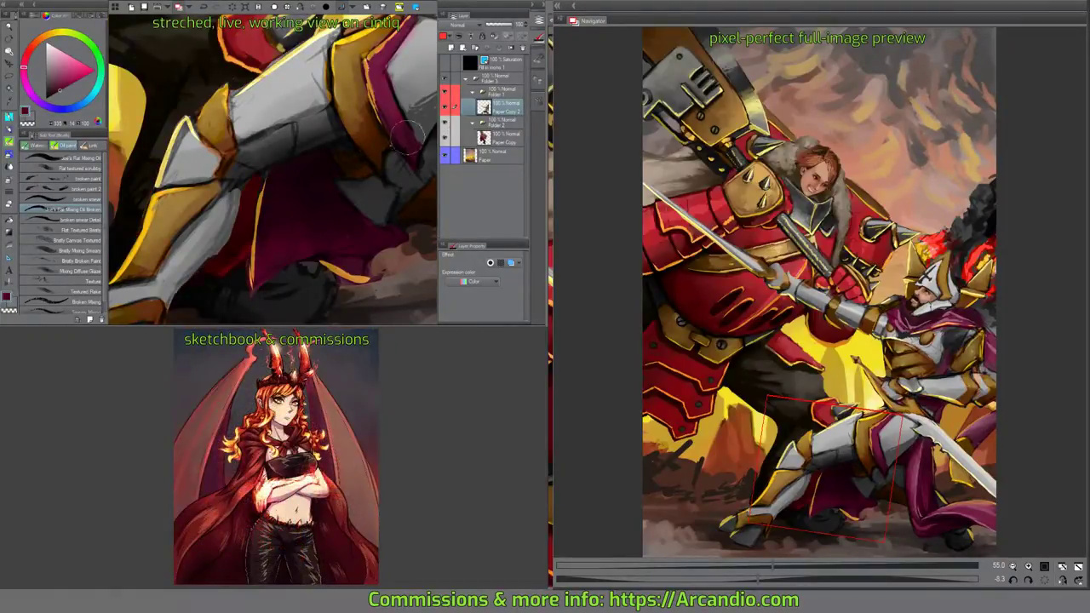
left_click_drag(295, 187, 318, 187)
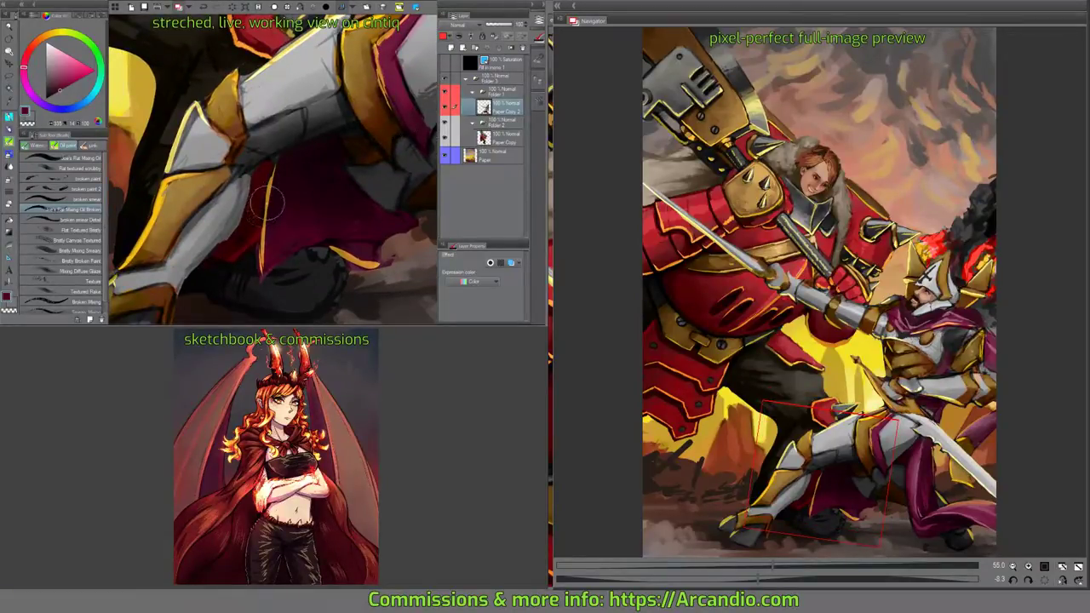
Redefine the front edge and pointed corner of the purple cloth between the legs with purple and an orange-yellow rim light.
key("e")
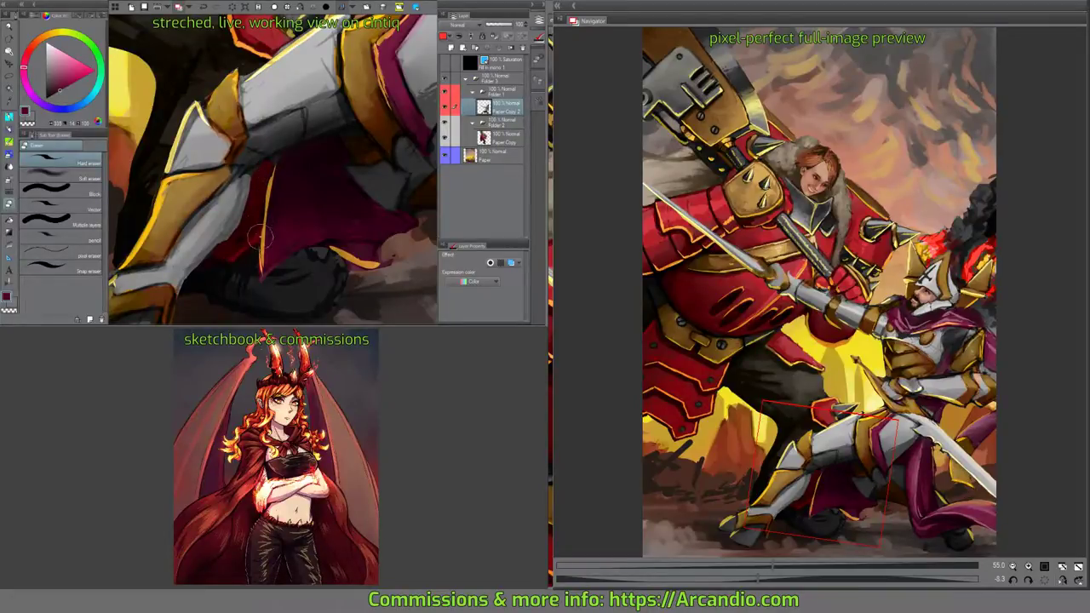
key("b")
mouse_move(264, 223)
left_mouse_down()
mouse_move(296, 203)
mouse_move(227, 250)
left_mouse_up()
left_click(269, 204, "alt")
left_click(75, 220)
mouse_move(284, 165)
left_mouse_down()
mouse_move(225, 247)
mouse_move(249, 210)
left_mouse_up()
left_click_drag(230, 251, 220, 271)
left_click_drag(300, 221, 289, 259)
left_click_drag(397, 227, 363, 203)
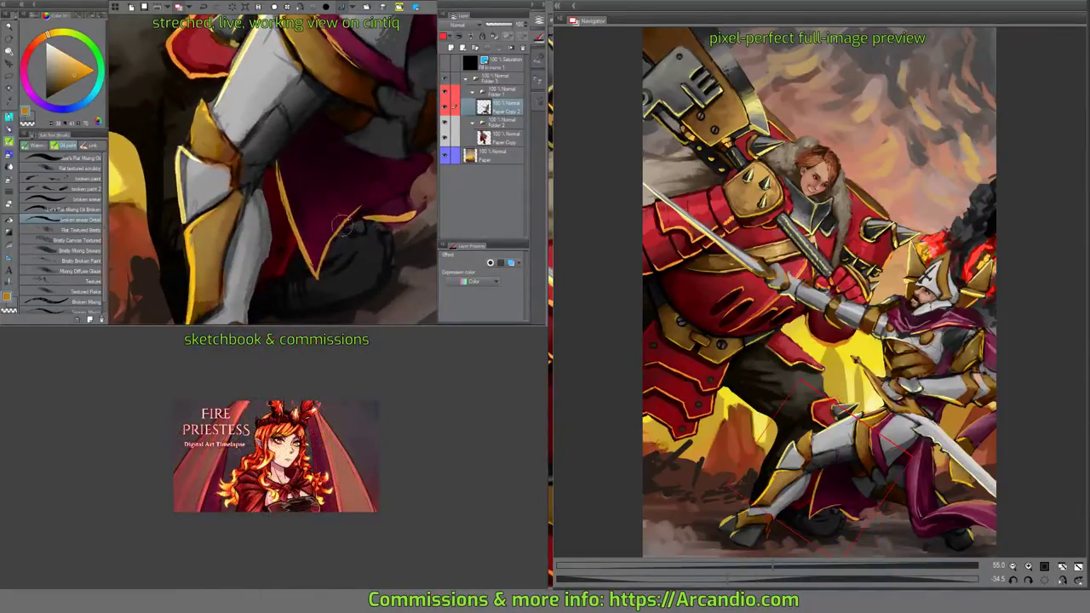
Paint orange rim light along the folded lower hem of the cloth between the legs, correcting it with sampled dark purple.
left_click_drag(334, 238, 415, 169)
mouse_move(368, 211)
left_mouse_down()
mouse_move(410, 174)
mouse_move(379, 130)
mouse_move(409, 166)
mouse_move(387, 169)
left_mouse_up()
left_click(356, 206, "alt")
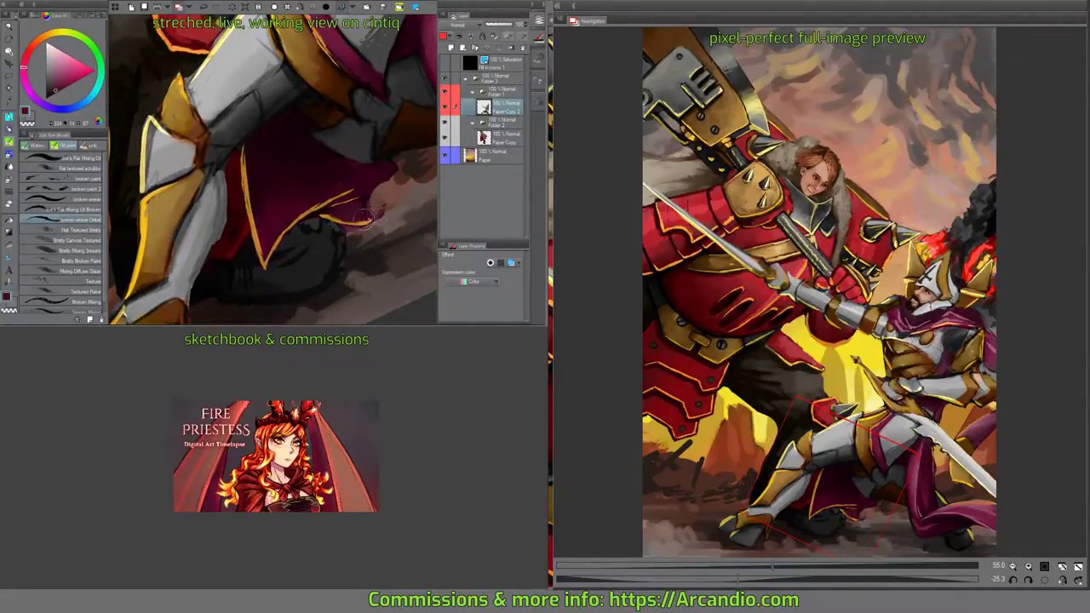
left_click(374, 217, "alt")
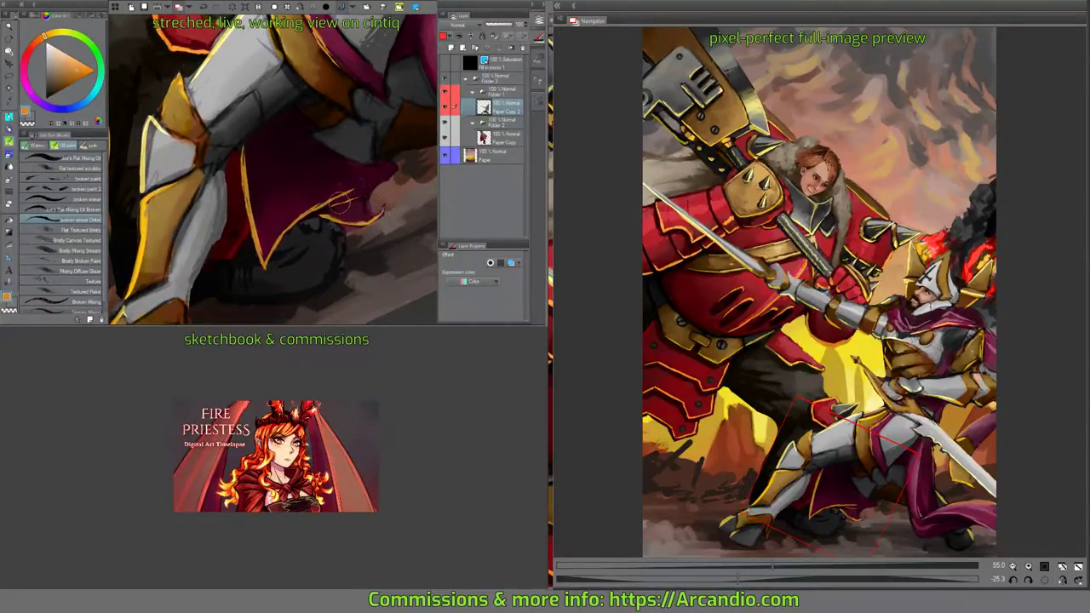
mouse_move(339, 196)
left_mouse_down()
mouse_move(393, 172)
mouse_move(323, 230)
left_mouse_up()
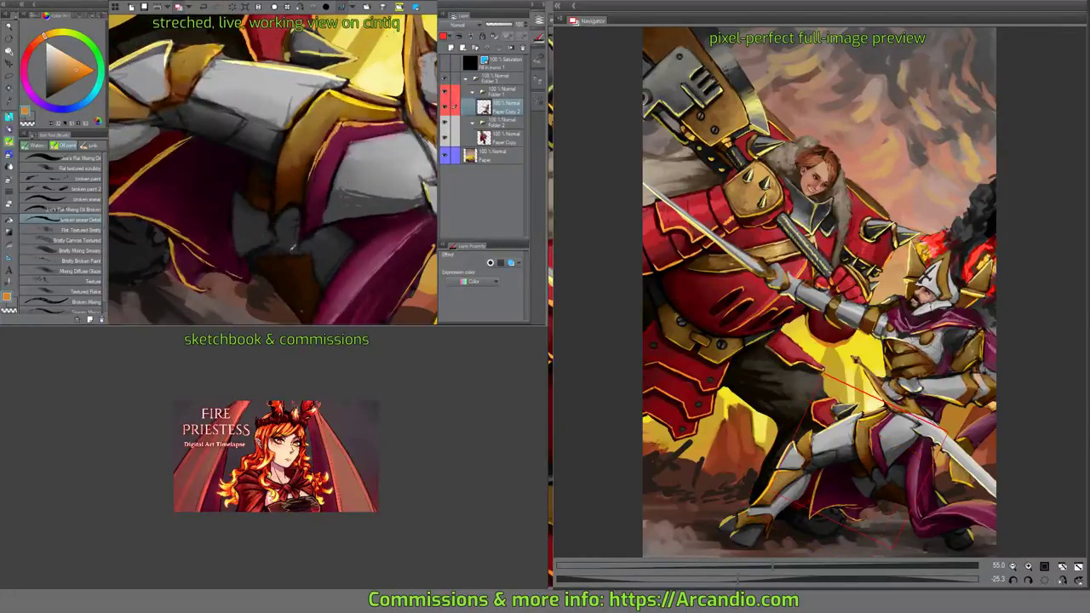
mouse_move(228, 189)
left_mouse_down()
mouse_move(239, 259)
mouse_move(235, 207)
mouse_move(243, 195)
mouse_move(256, 205)
mouse_move(218, 174)
left_mouse_up()
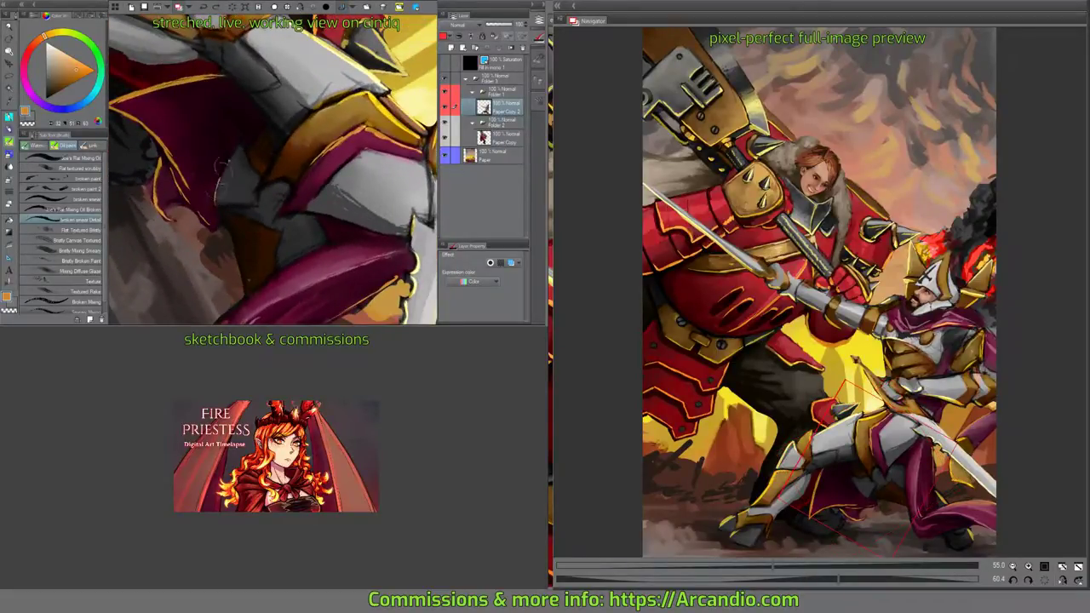
mouse_move(296, 209)
left_mouse_down()
mouse_move(256, 196)
mouse_move(200, 208)
left_mouse_up()
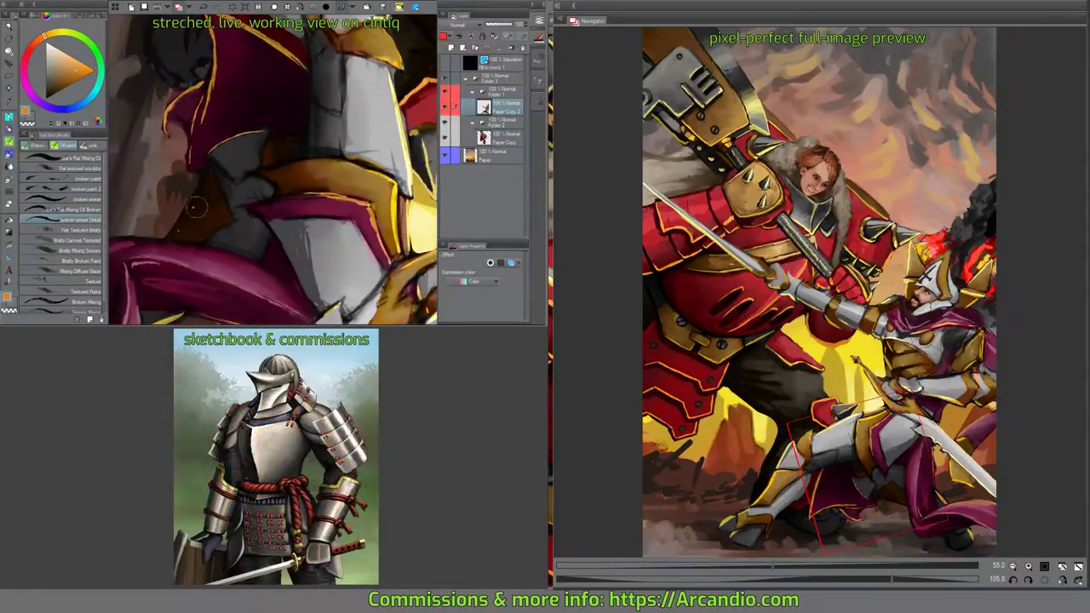
Paint orange rim light on the grey plate behind the thigh and refine the adjoining cloth's trailing corner with sampled dark purple.
mouse_move(341, 174)
left_mouse_down()
mouse_move(307, 200)
mouse_move(223, 202)
left_mouse_up()
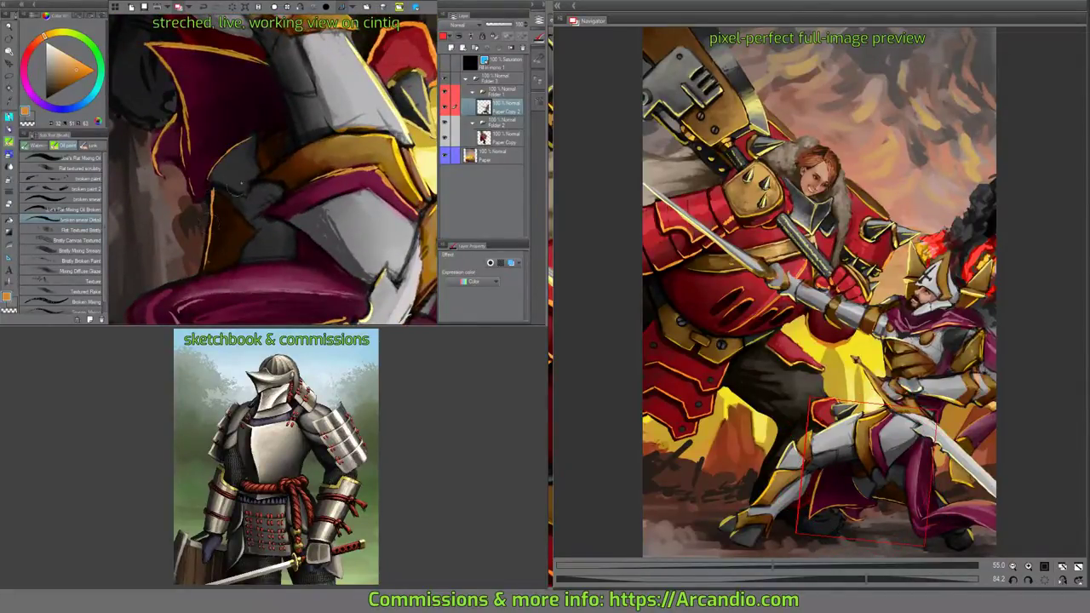
mouse_move(320, 174)
left_mouse_down()
mouse_move(326, 223)
mouse_move(428, 60)
left_mouse_up()
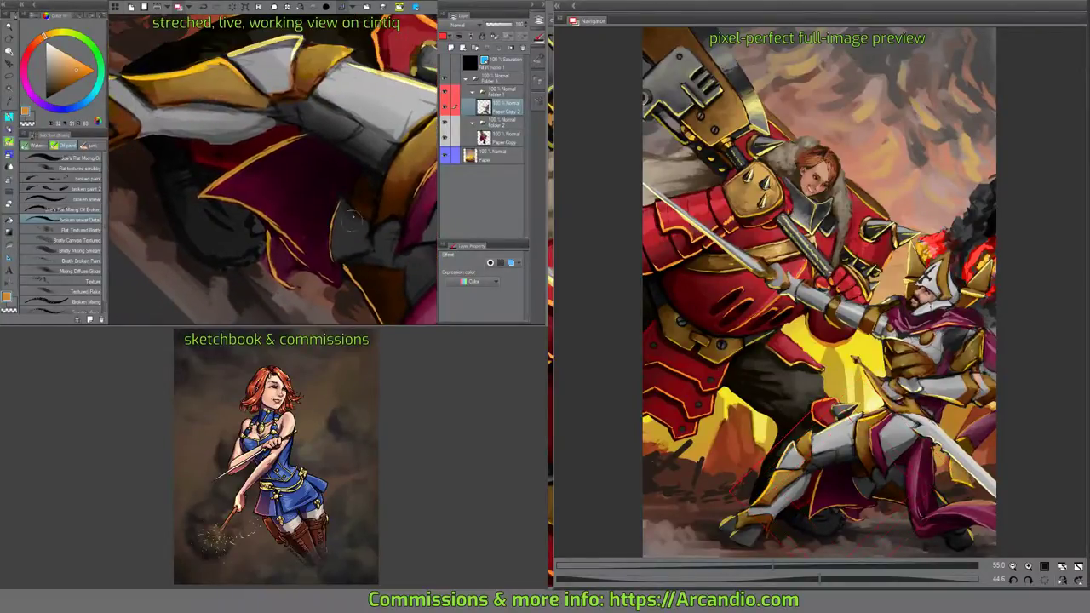
left_click(231, 221, "alt")
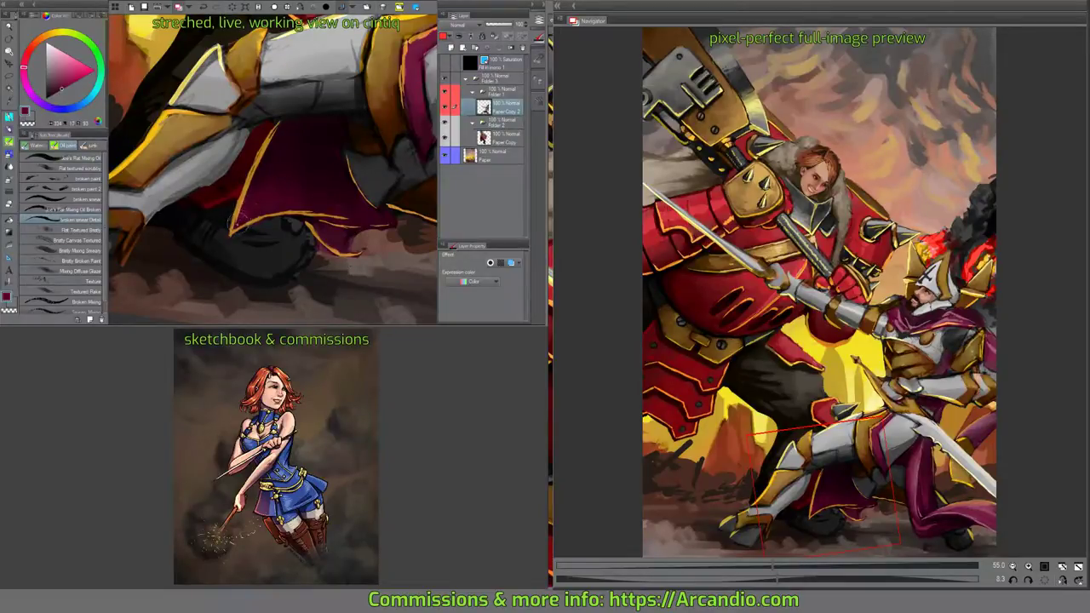
mouse_move(237, 219)
left_mouse_down()
mouse_move(270, 208)
mouse_move(253, 186)
left_mouse_up()
left_click_drag(322, 191, 366, 213)
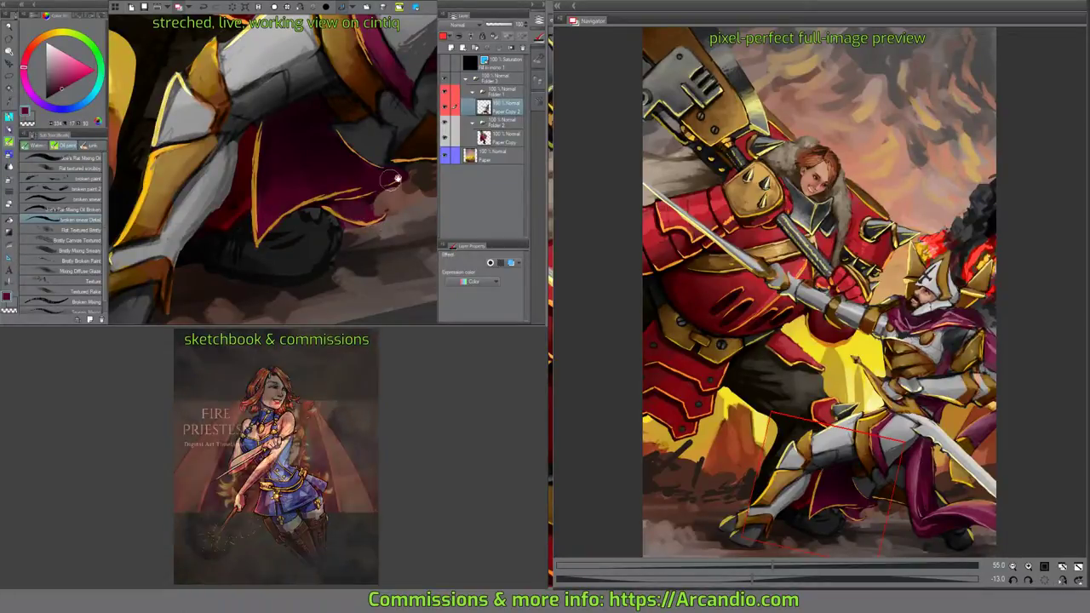
left_click_drag(393, 178, 327, 217)
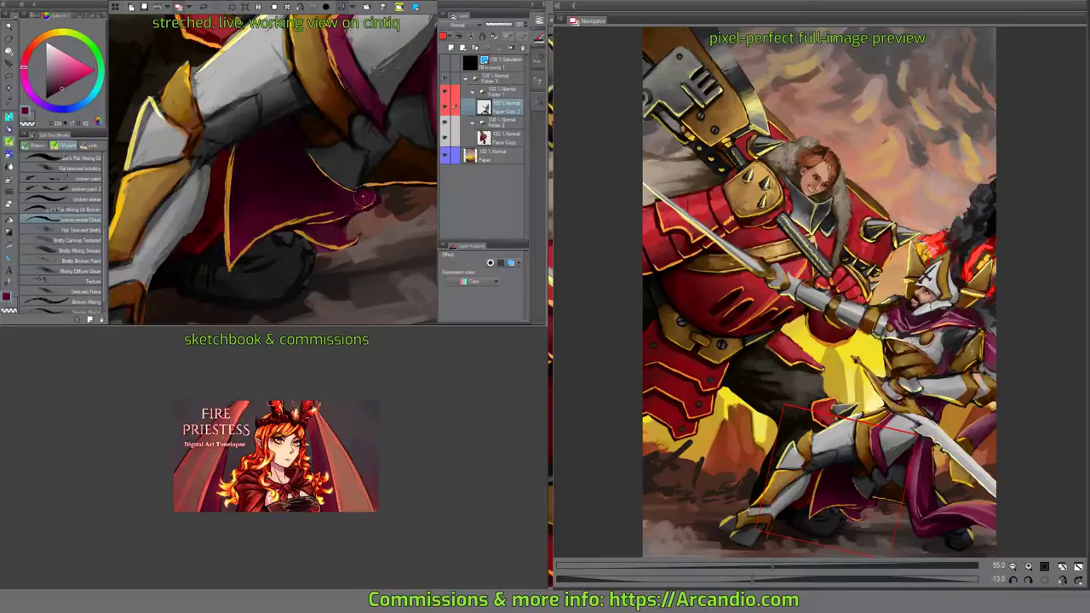
mouse_move(345, 198)
left_mouse_down()
mouse_move(360, 185)
mouse_move(348, 182)
mouse_move(378, 179)
mouse_move(336, 207)
mouse_move(362, 192)
mouse_move(387, 200)
mouse_move(317, 212)
left_mouse_up()
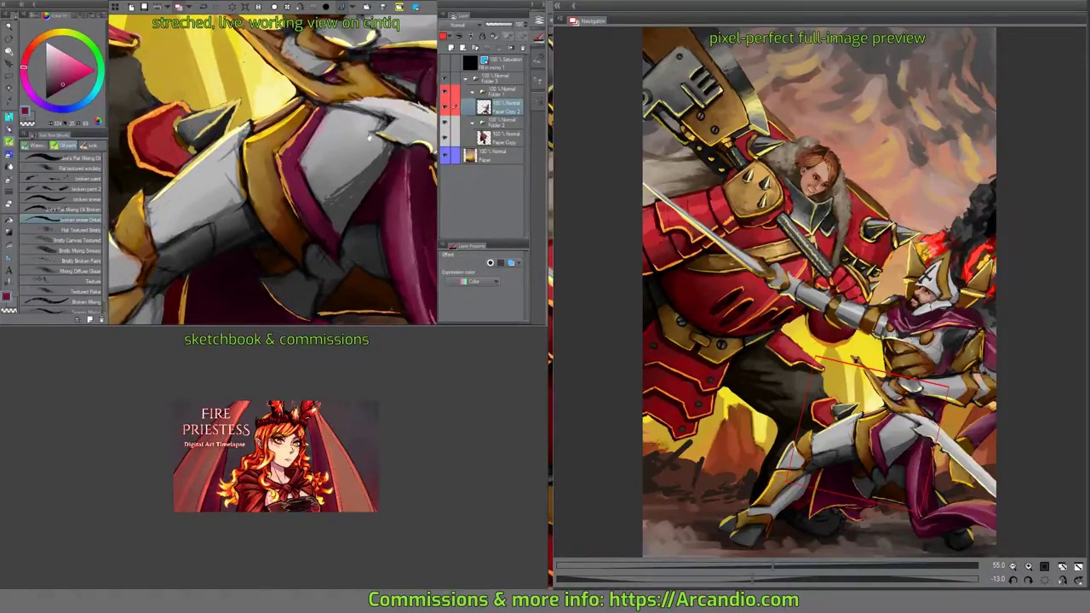
Shade the purple trim around the white-helmed knight's hip plate with sampled lighter and darker purples.
left_click_drag(370, 136, 383, 213)
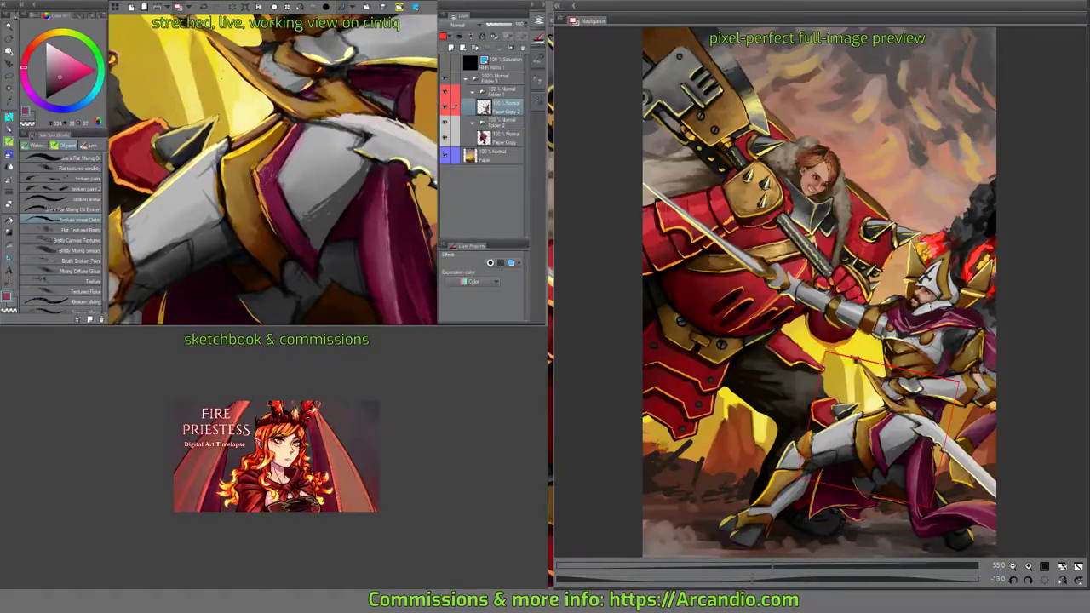
left_click_drag(269, 187, 277, 223)
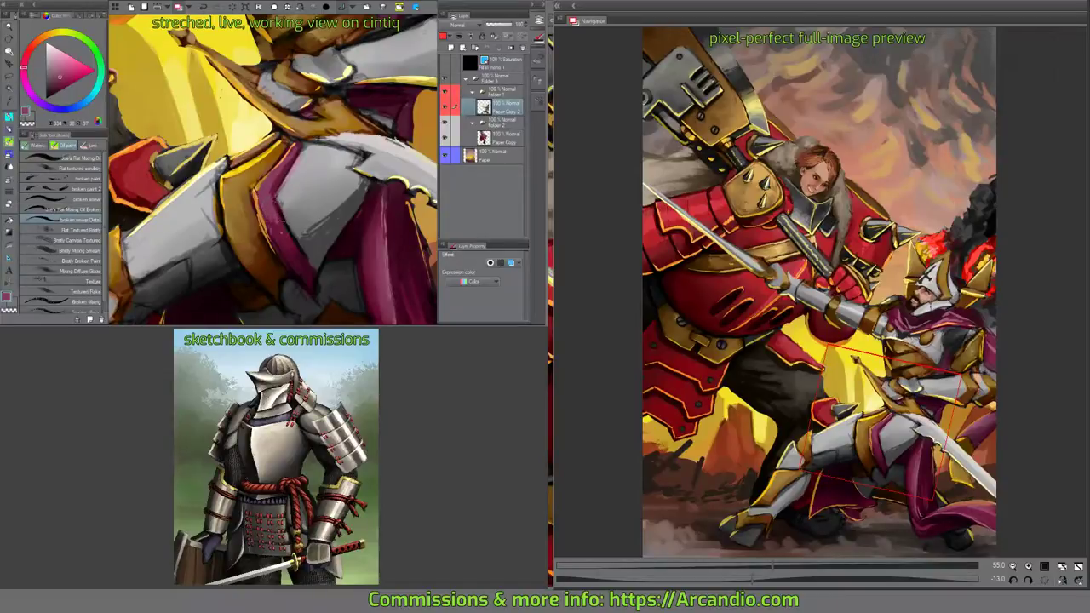
left_click(287, 237, "alt")
left_click_drag(274, 246, 294, 248)
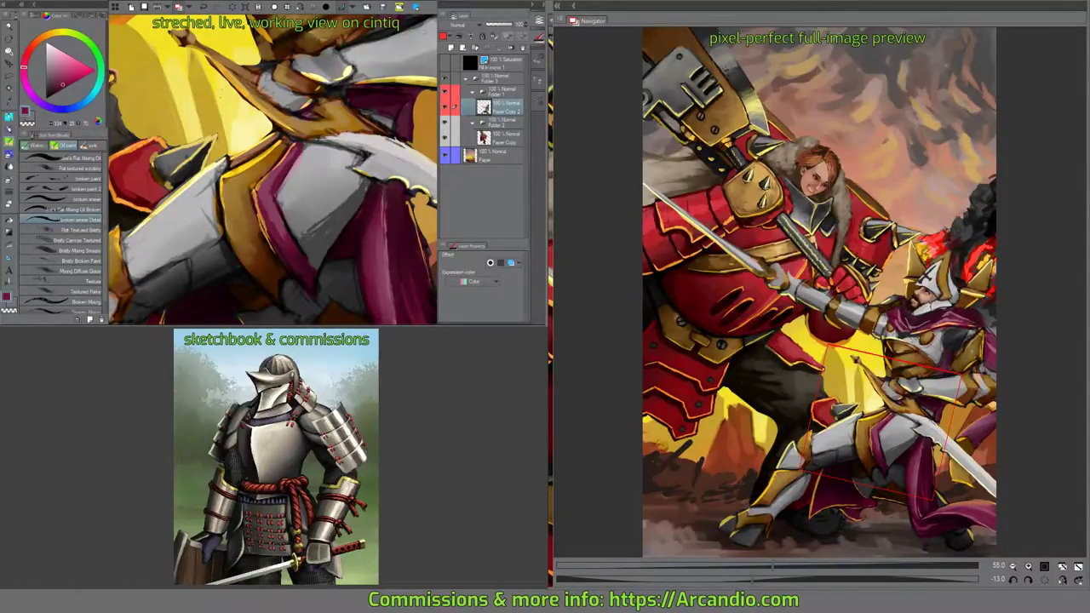
Smooth the grey hip, thigh and knee plates of the knight's front leg with sampled light grey.
left_click_drag(343, 205, 345, 212)
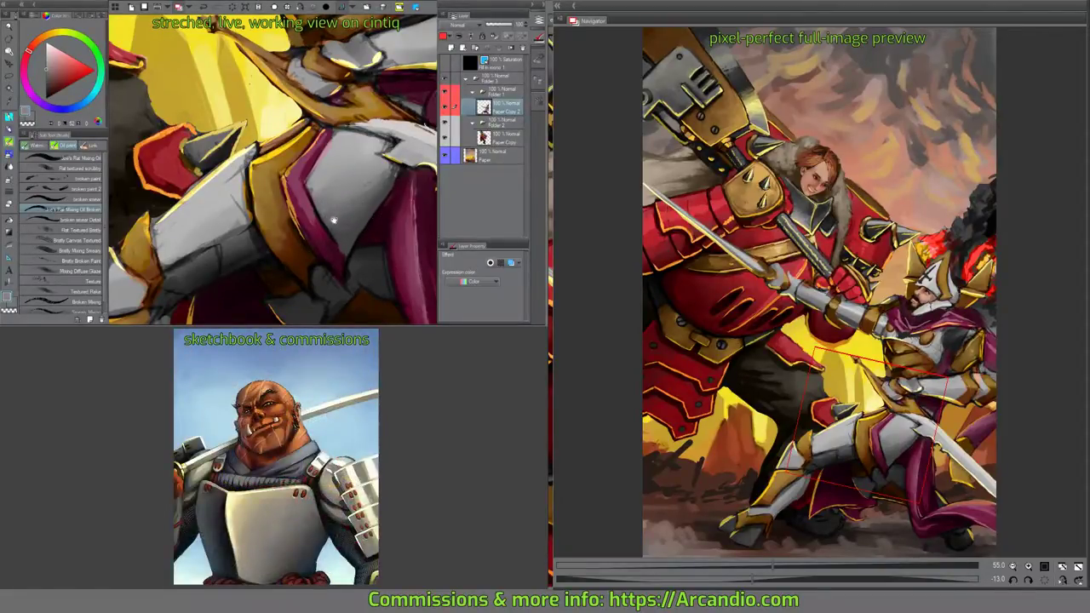
mouse_move(336, 225)
left_mouse_down()
mouse_move(328, 178)
mouse_move(264, 214)
left_mouse_up()
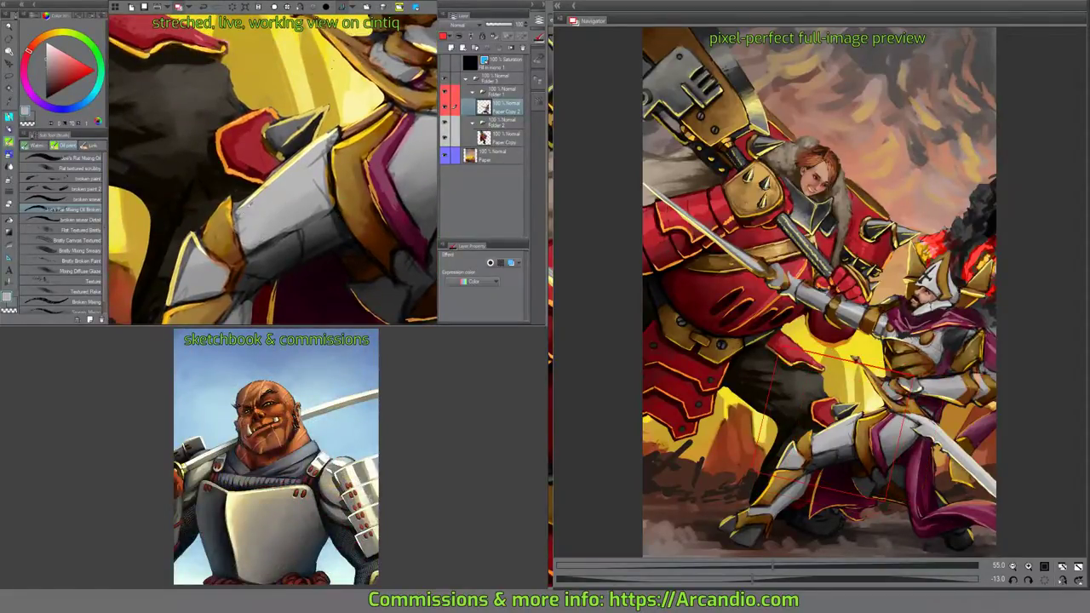
left_click_drag(293, 189, 327, 128)
left_click(240, 218, "alt")
key("period")
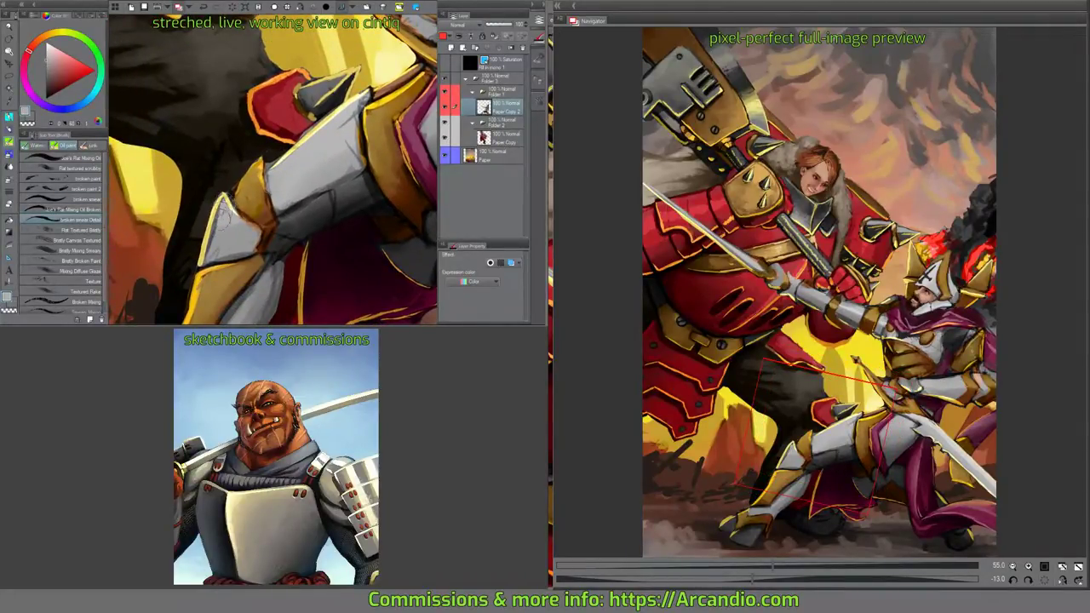
left_click_drag(223, 204, 208, 256)
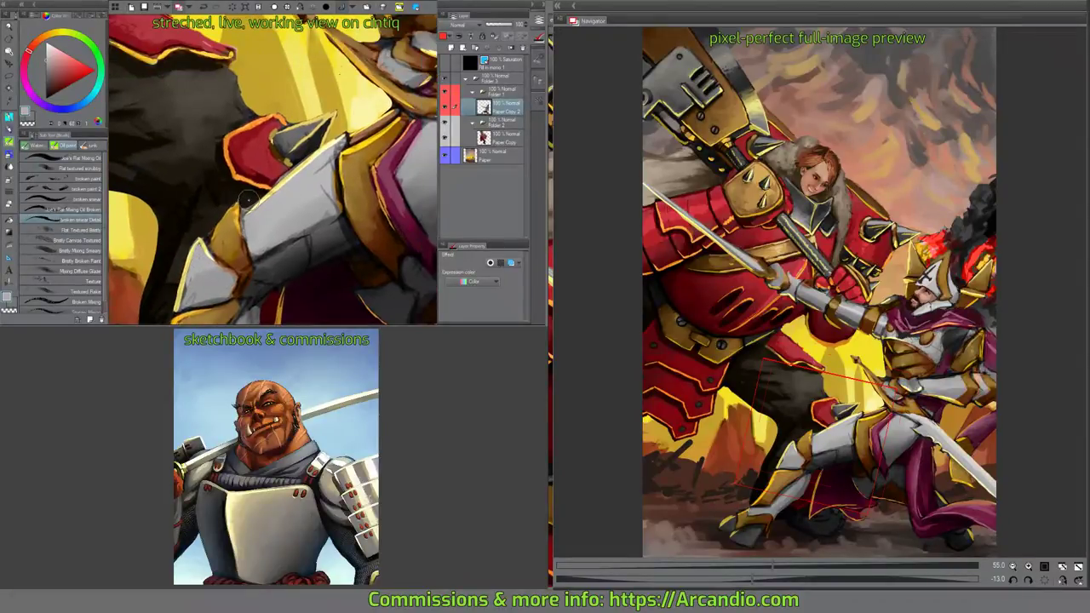
left_click_drag(249, 201, 219, 227)
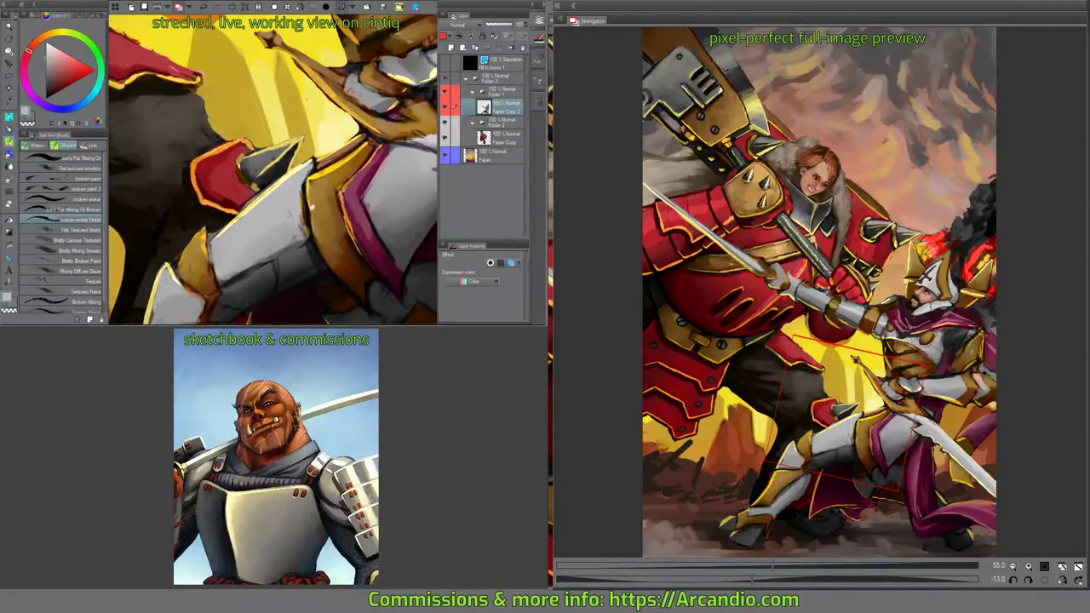
Render the golden crossguard of the lower sword with sampled gold, dark brown and yellow, defining its long pointed arm.
mouse_move(294, 212)
left_mouse_down()
mouse_move(286, 186)
mouse_move(247, 227)
mouse_move(289, 230)
mouse_move(324, 170)
mouse_move(323, 124)
left_mouse_up()
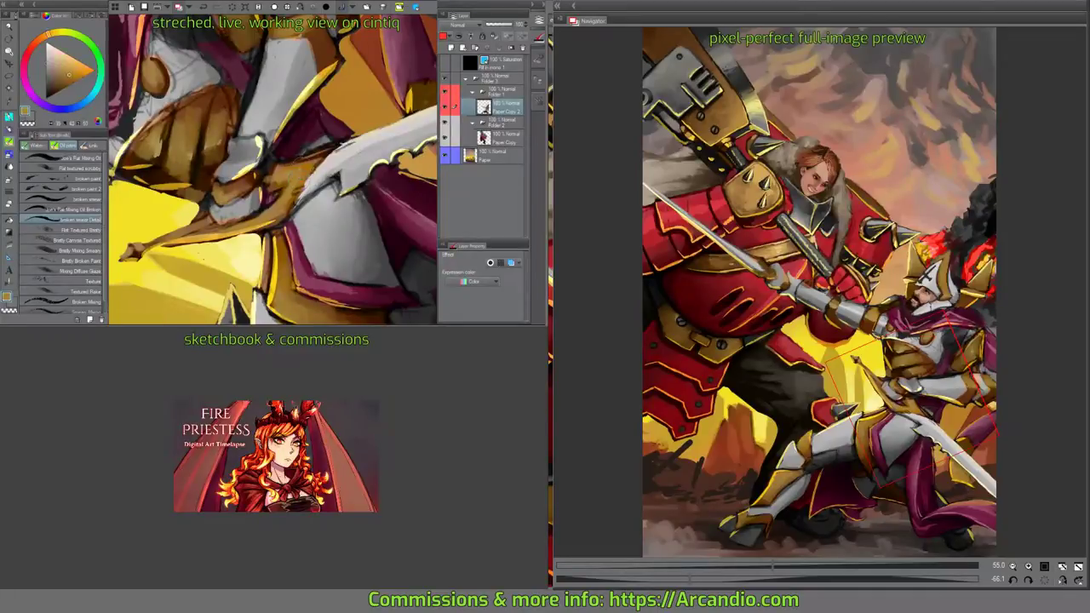
mouse_move(295, 167)
left_mouse_down()
mouse_move(326, 144)
mouse_move(337, 150)
left_mouse_up()
left_click(325, 150, "alt")
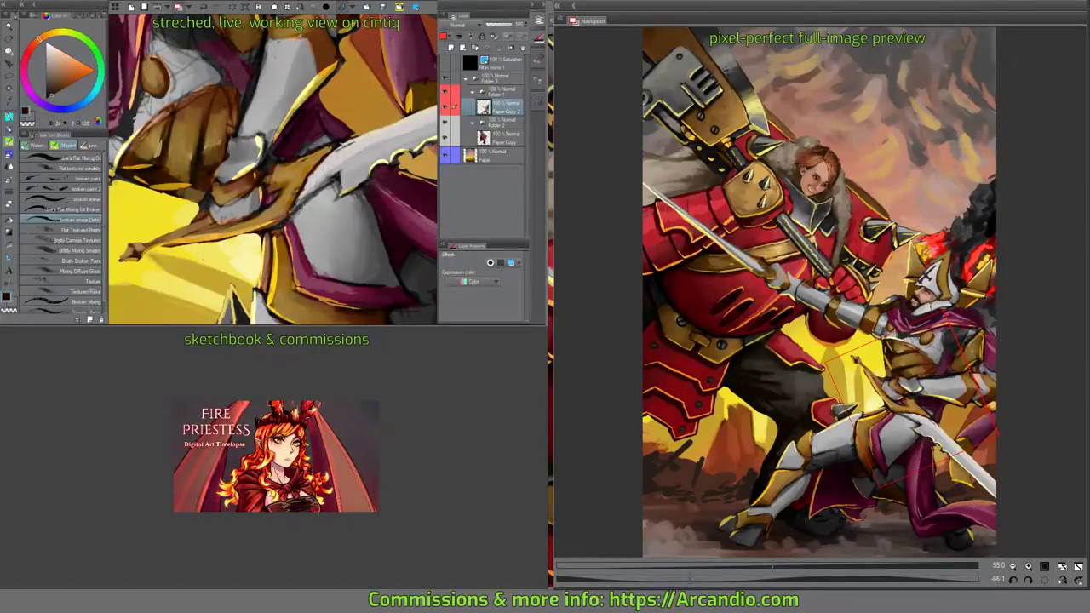
left_click_drag(299, 190, 344, 175)
left_click(258, 216, "alt")
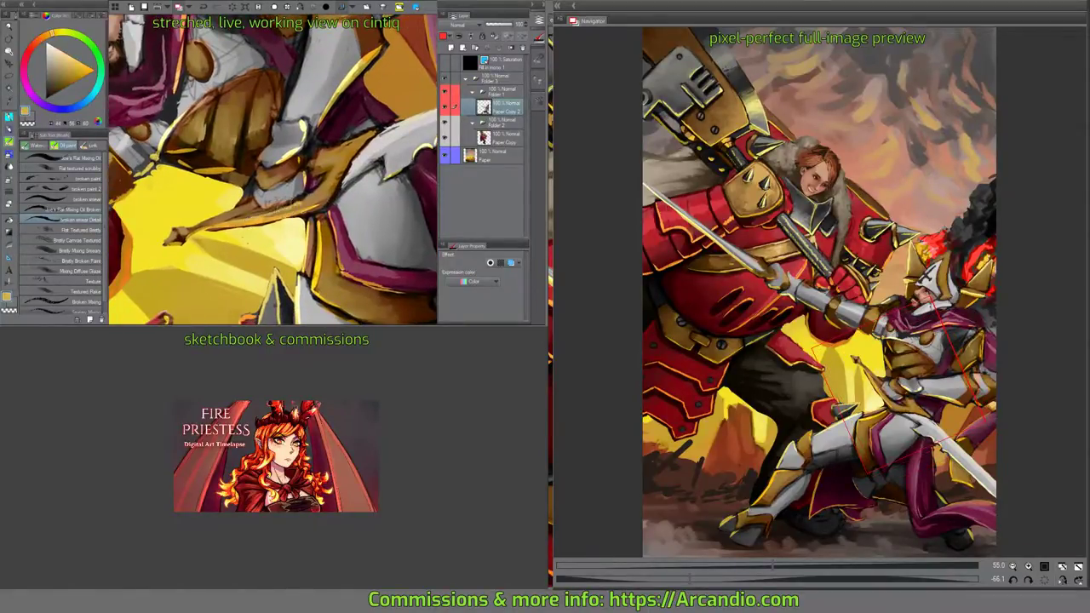
mouse_move(322, 162)
left_mouse_down()
mouse_move(371, 128)
mouse_move(371, 179)
mouse_move(381, 163)
left_mouse_up()
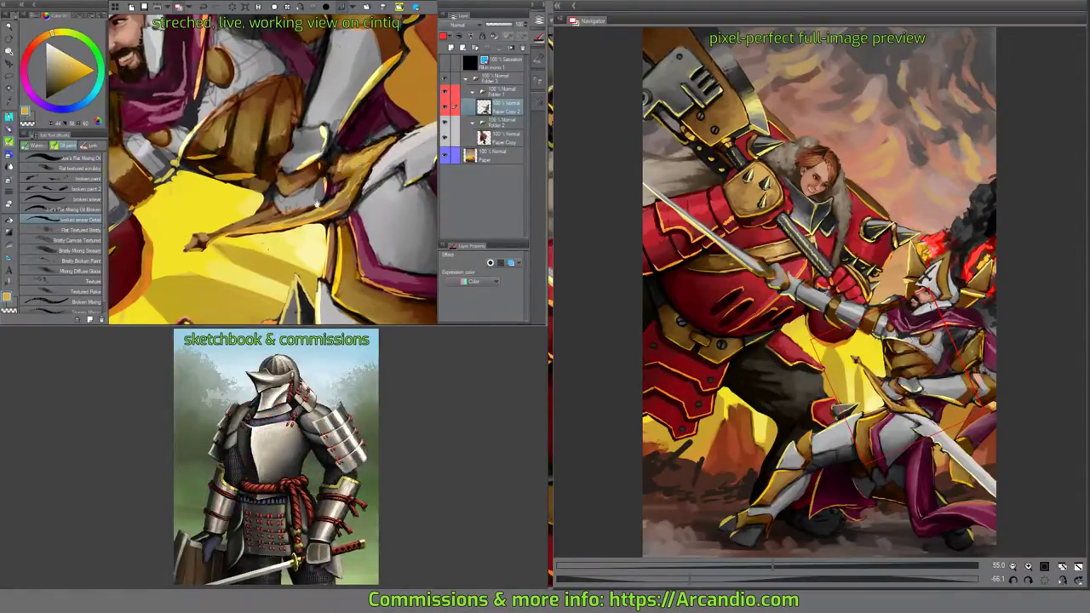
left_click_drag(317, 205, 325, 175)
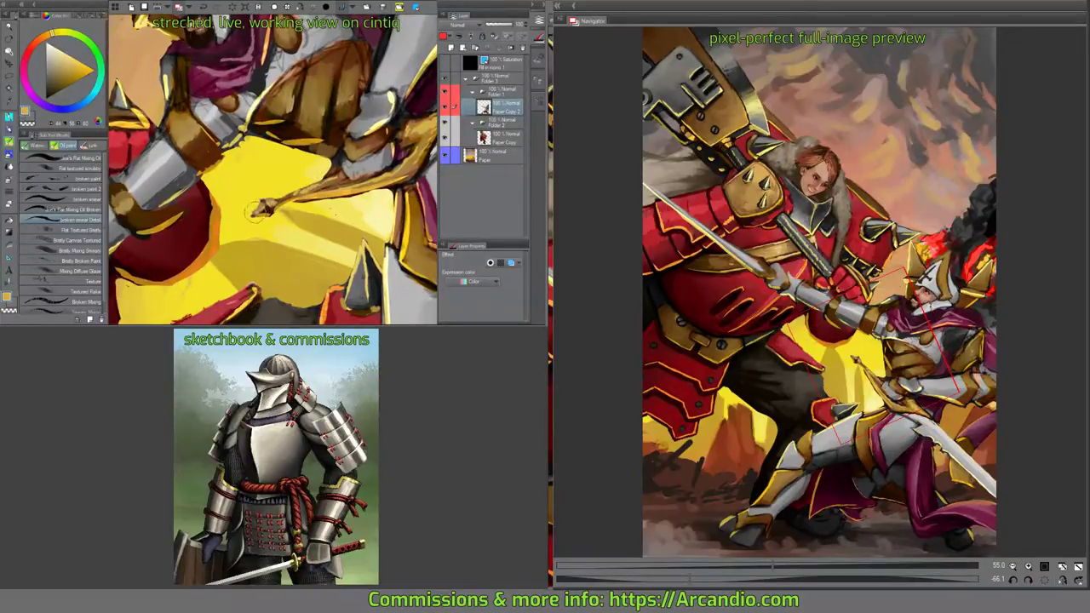
left_click_drag(256, 211, 193, 189)
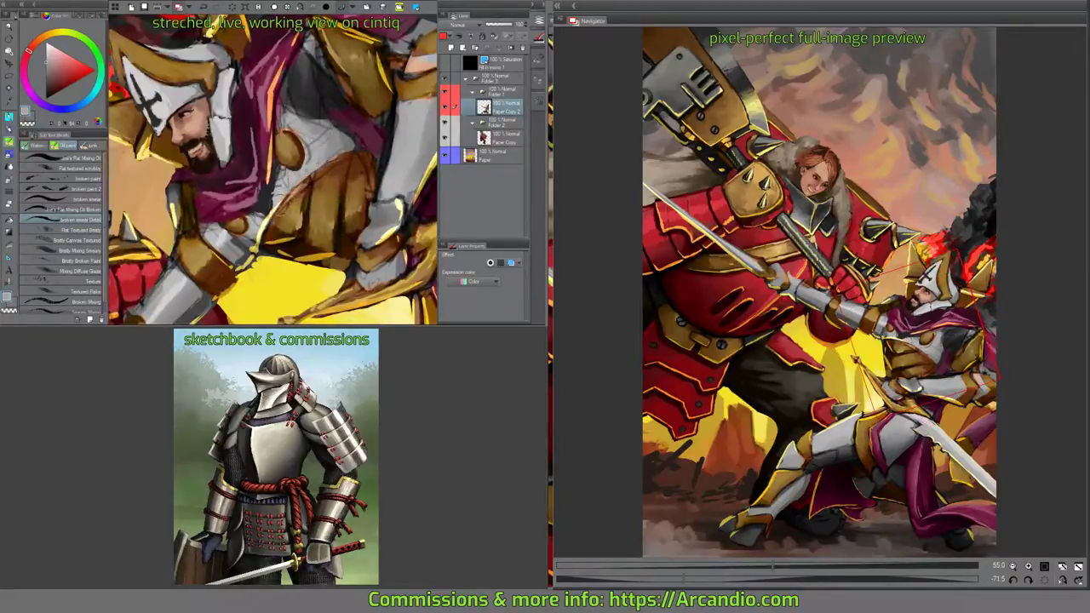
Darken the outlines around the knight's golden belly armour and breastplate with sampled dark brown.
left_click(266, 238, "alt")
mouse_move(265, 242)
left_mouse_down()
mouse_move(281, 191)
mouse_move(325, 155)
left_mouse_up()
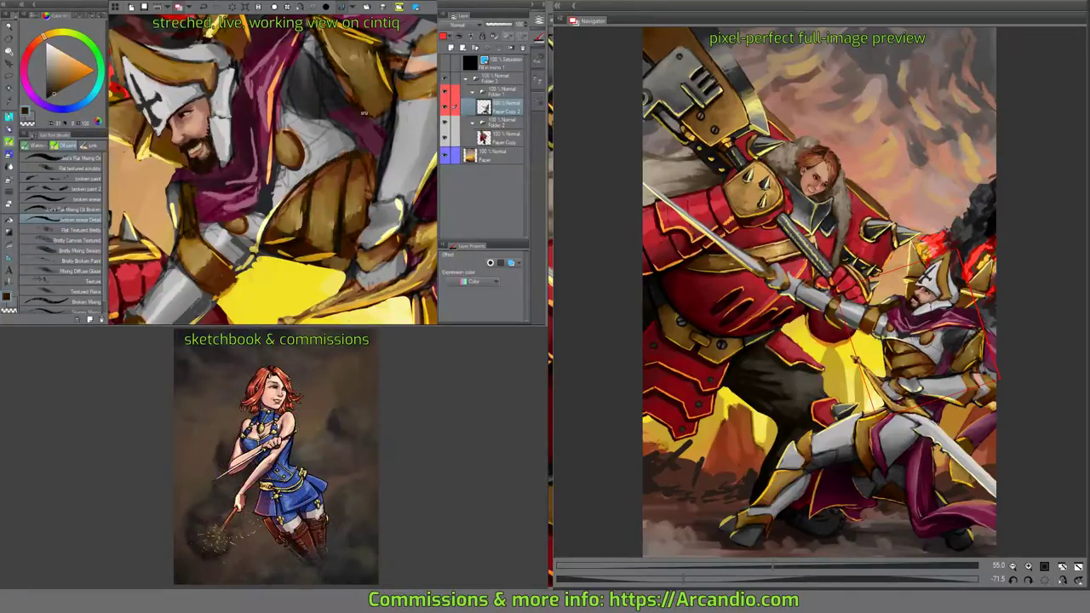
left_click_drag(363, 112, 310, 175)
Shade the knight's outstretched forearm armour with sampled dark grey and touch up its golden guard with sampled gold.
left_click(253, 247, "alt")
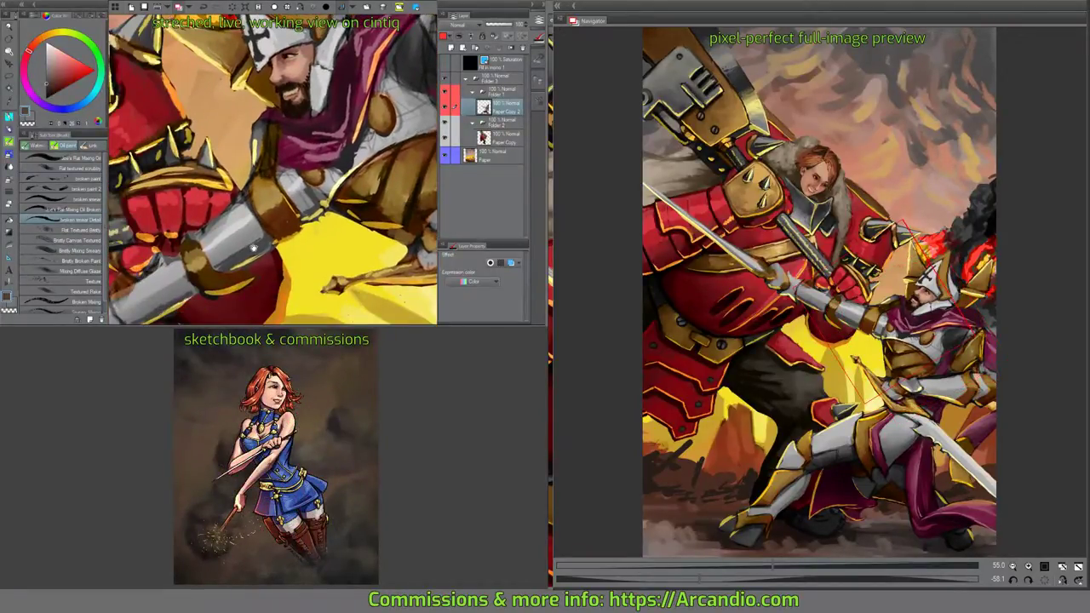
left_click_drag(252, 247, 373, 159)
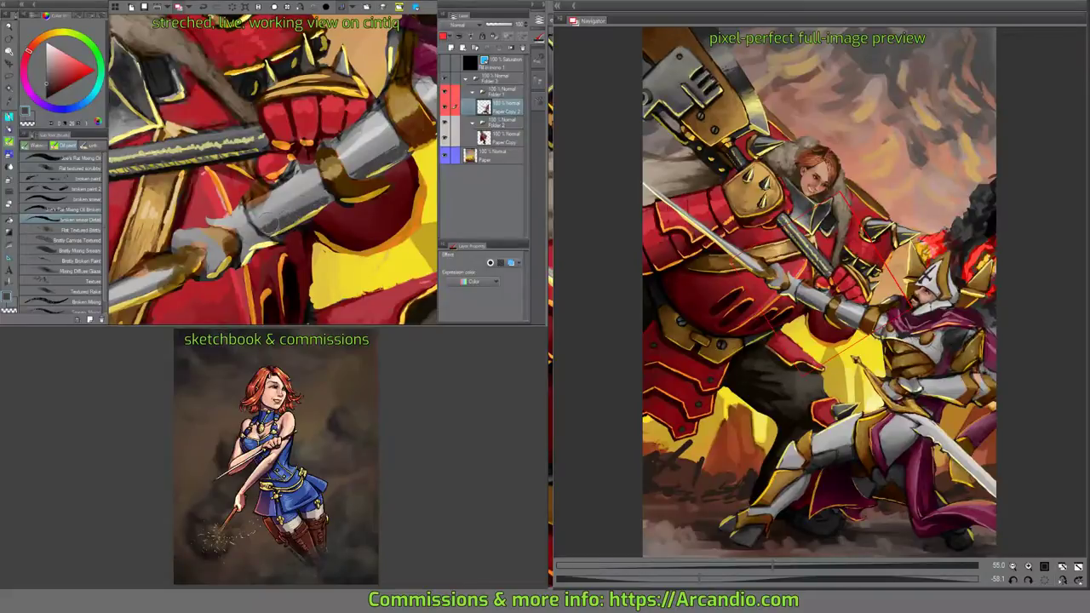
left_click(302, 217, "alt")
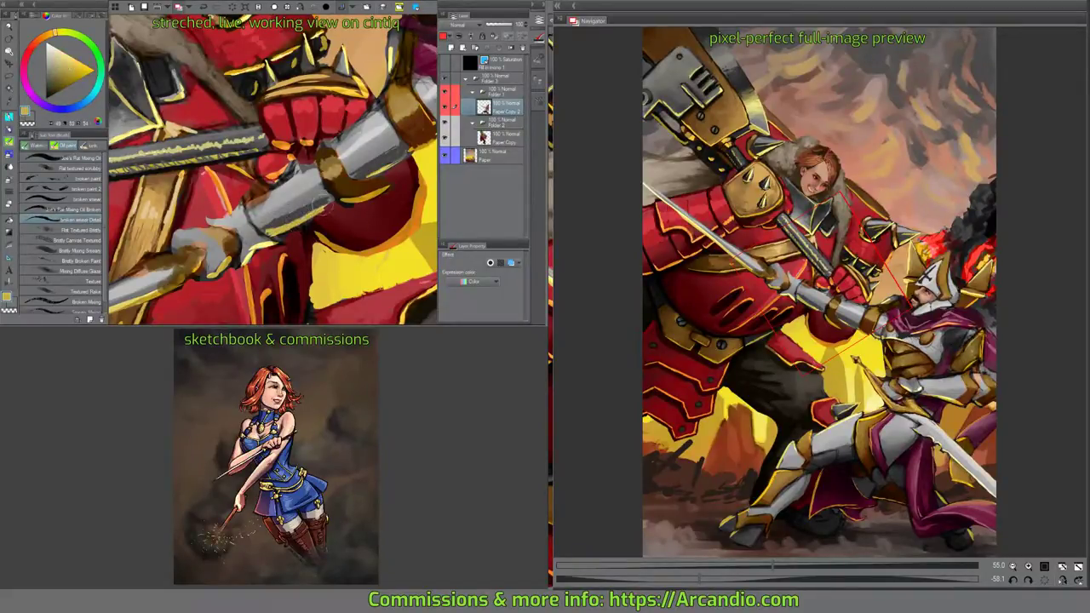
key("minus")
mouse_move(340, 200)
left_mouse_down()
mouse_move(358, 200)
mouse_move(322, 217)
mouse_move(336, 204)
mouse_move(322, 257)
left_mouse_up()
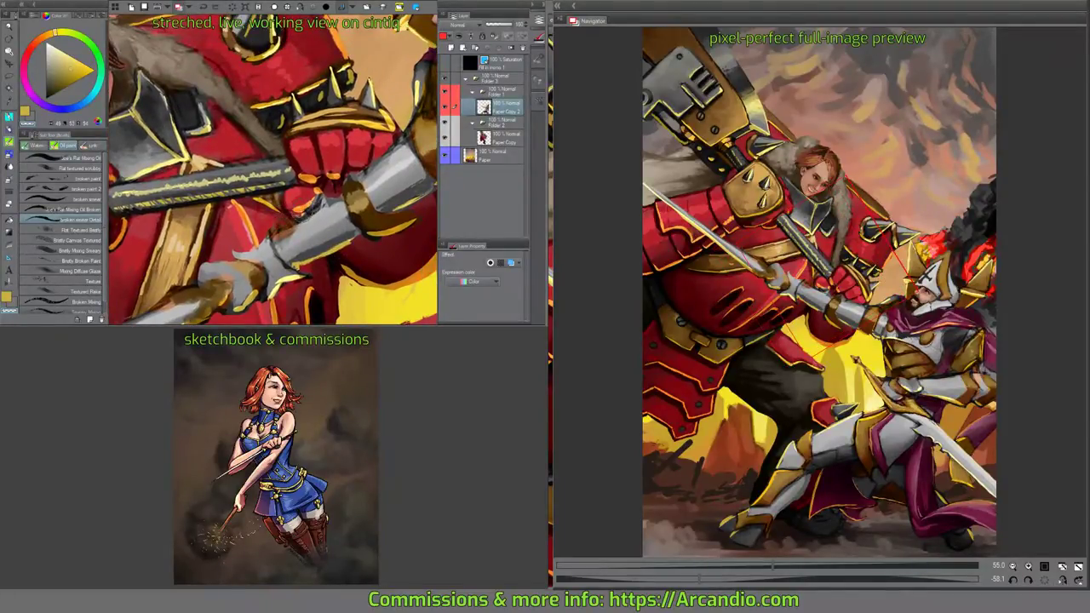
Paint the brown-gold fitting on the outstretched forearm armour beside the red gauntlet, using sampled browns.
left_click(287, 218, "alt")
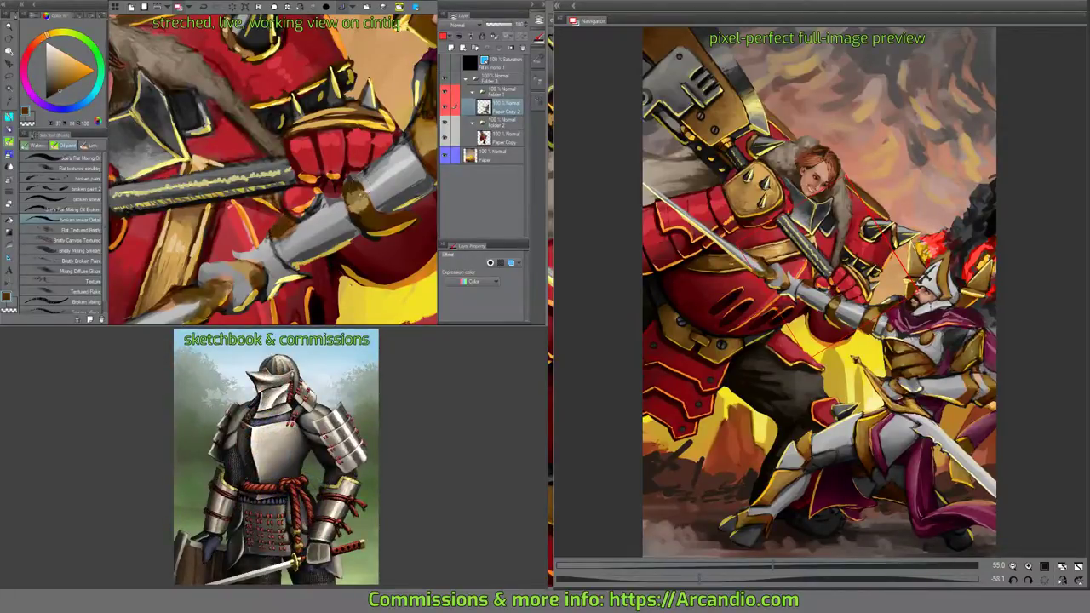
left_click(286, 218, "alt")
mouse_move(287, 217)
left_mouse_down()
mouse_move(290, 182)
mouse_move(302, 194)
left_mouse_up()
left_click(285, 177, "alt")
left_click(287, 182, "alt")
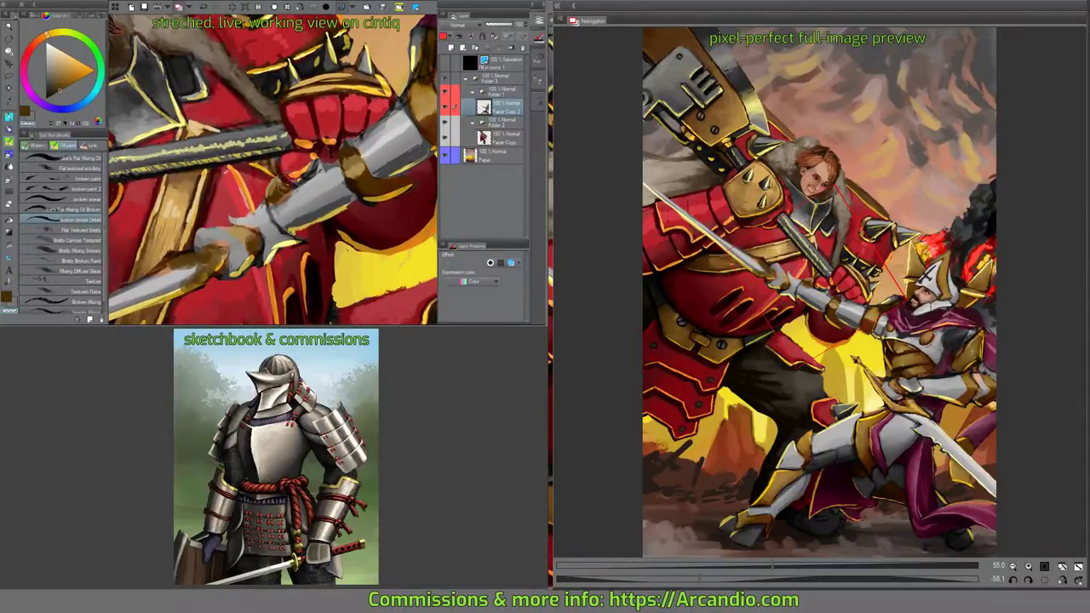
left_click_drag(305, 189, 320, 153)
Define the raised sword's brown hilt and the base of its blade with sampled brown and grey.
mouse_move(411, 184)
left_mouse_down()
mouse_move(320, 193)
mouse_move(359, 150)
left_mouse_up()
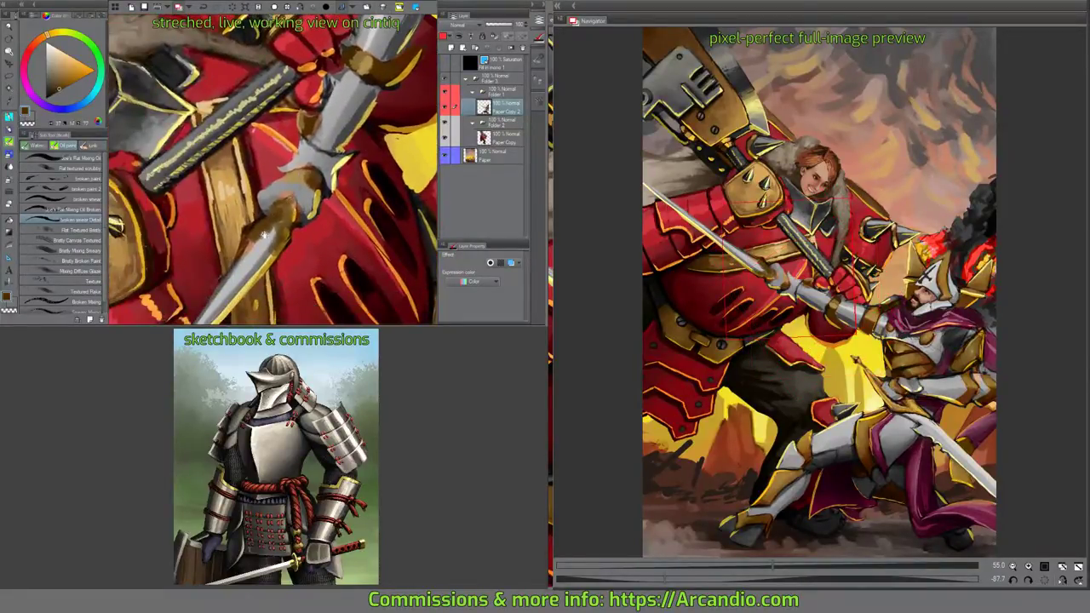
mouse_move(264, 231)
left_mouse_down()
mouse_move(290, 194)
mouse_move(303, 207)
mouse_move(287, 227)
mouse_move(313, 196)
left_mouse_up()
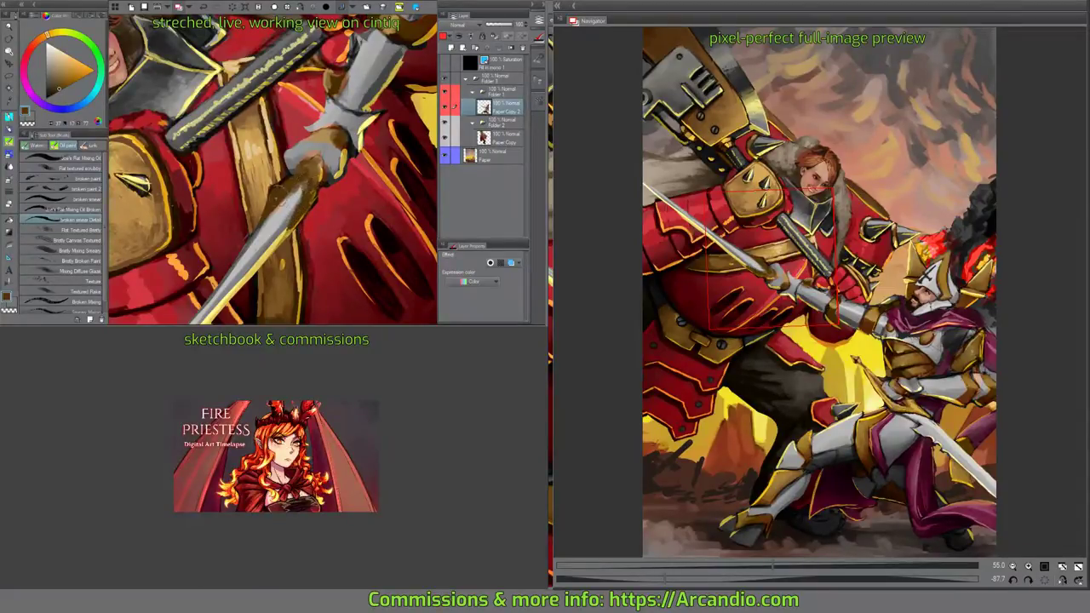
left_click(259, 230, "alt")
mouse_move(264, 223)
left_mouse_down()
mouse_move(296, 189)
mouse_move(261, 248)
mouse_move(325, 138)
left_mouse_up()
left_click_drag(294, 182, 320, 152)
Smooth and brighten the raised sword's blade from hilt to tip with long light grey strokes.
scroll(321, 152, "up", 1)
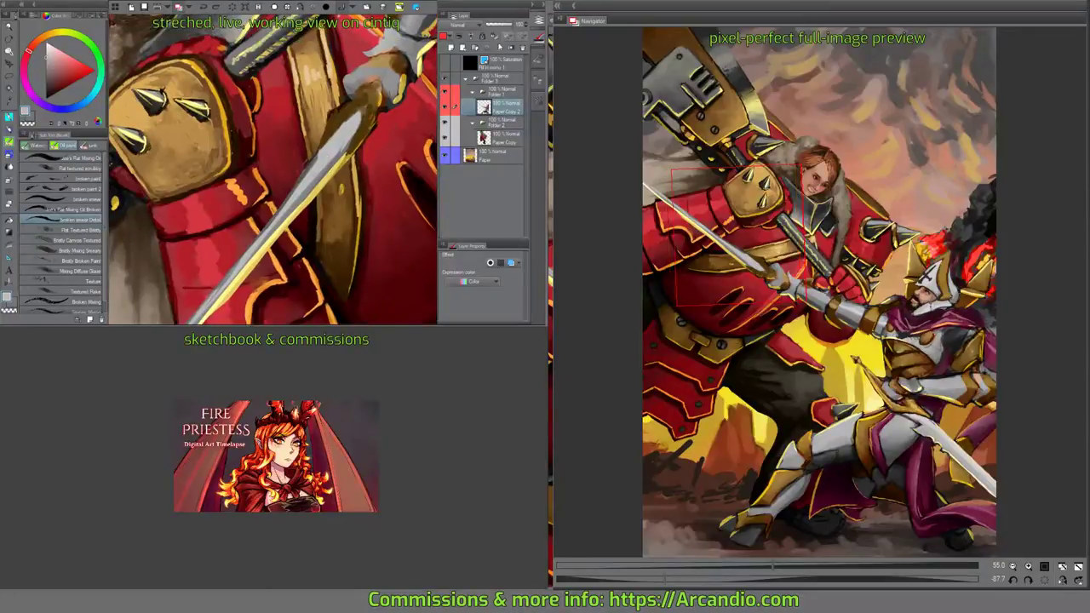
mouse_move(256, 213)
left_mouse_down()
mouse_move(298, 158)
mouse_move(368, 104)
left_mouse_up()
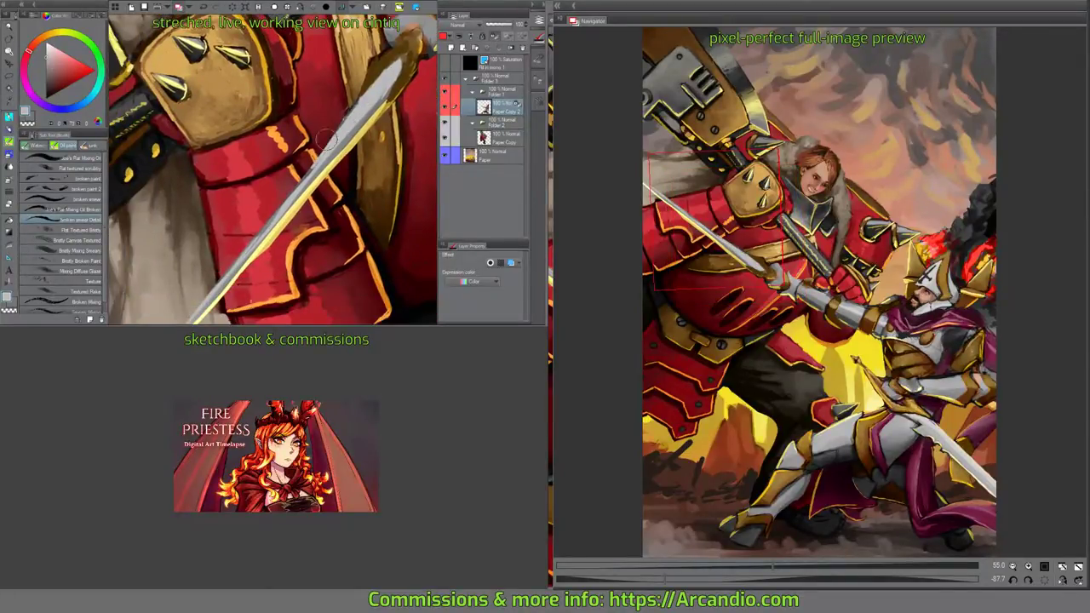
left_click_drag(313, 152, 360, 99)
left_click_drag(292, 182, 315, 158)
mouse_move(232, 260)
left_mouse_down()
mouse_move(245, 213)
mouse_move(294, 170)
mouse_move(276, 201)
left_mouse_up()
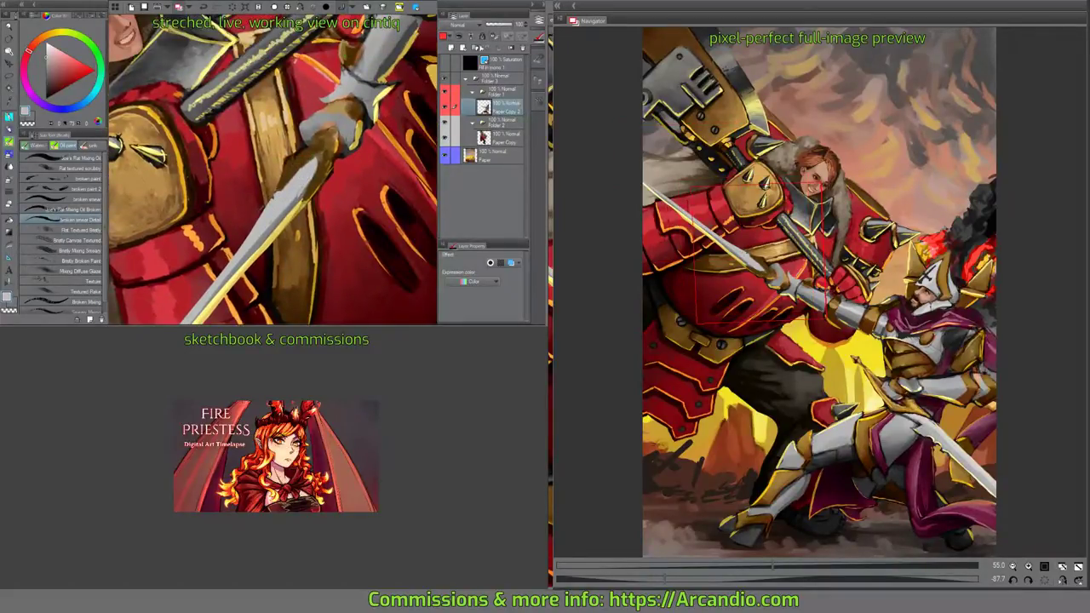
mouse_move(205, 136)
left_mouse_down()
mouse_move(237, 162)
mouse_move(294, 158)
left_mouse_up()
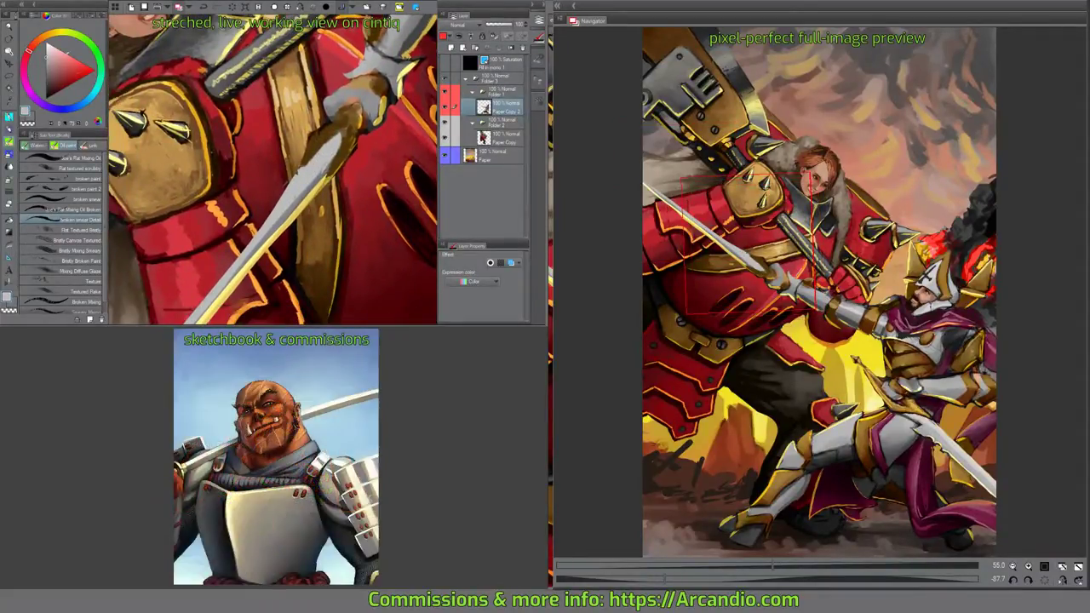
left_click_drag(247, 233, 255, 188)
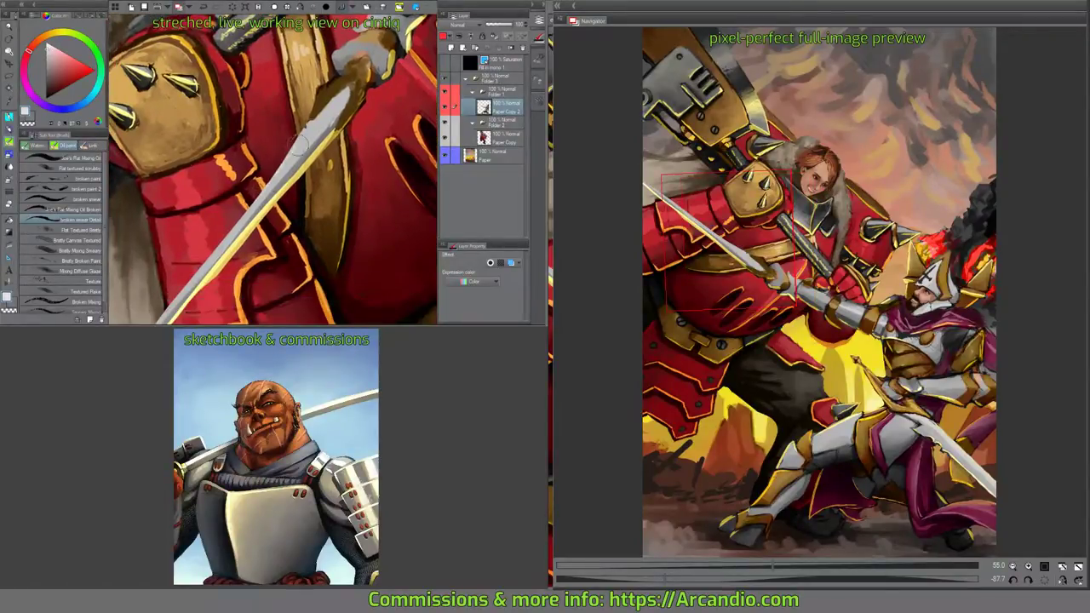
left_click_drag(328, 110, 298, 136)
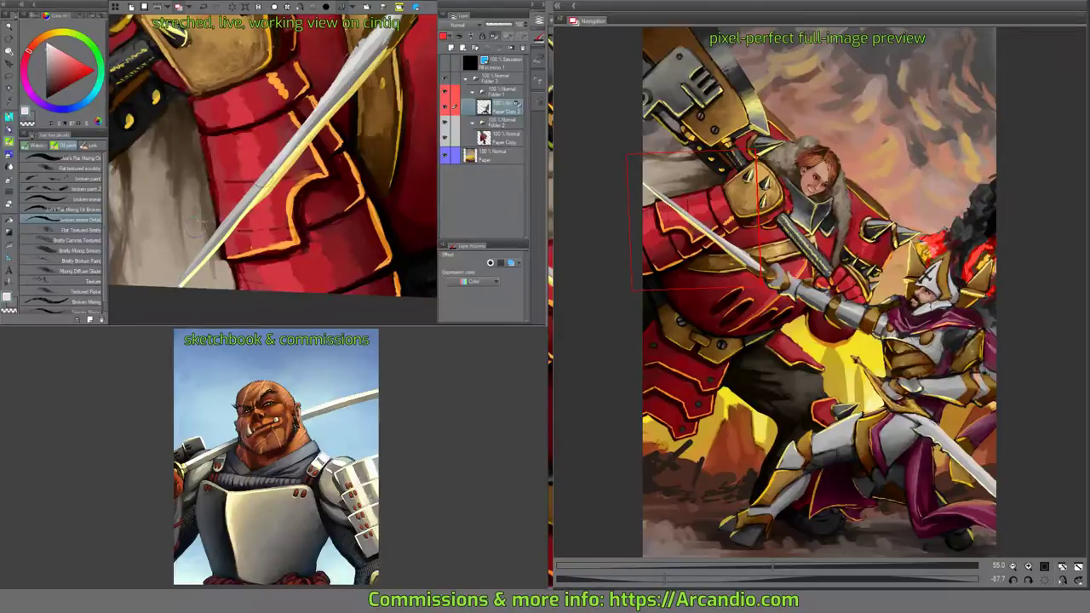
Finish smoothing the raised sword's blade down to its tip with light grey and save the painting.
left_click_drag(250, 192, 175, 286)
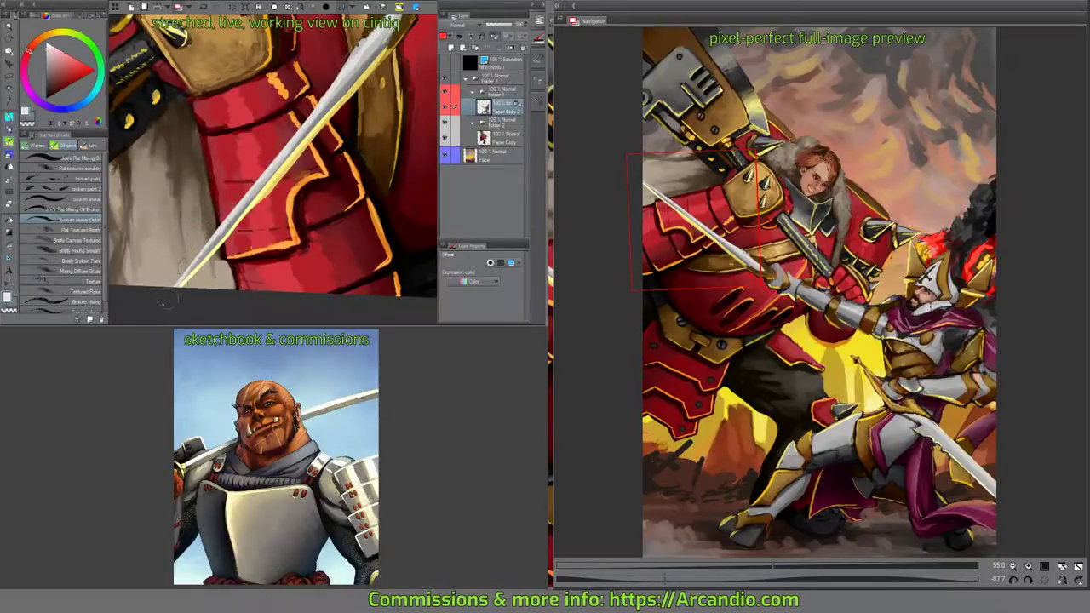
left_click_drag(288, 153, 356, 140)
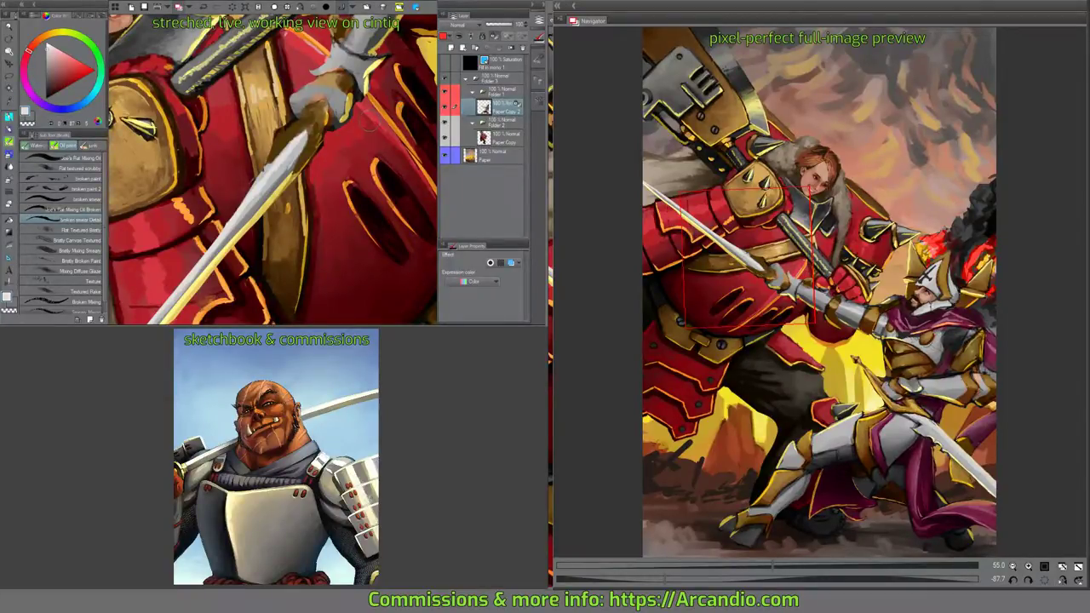
key("ctrl+s")
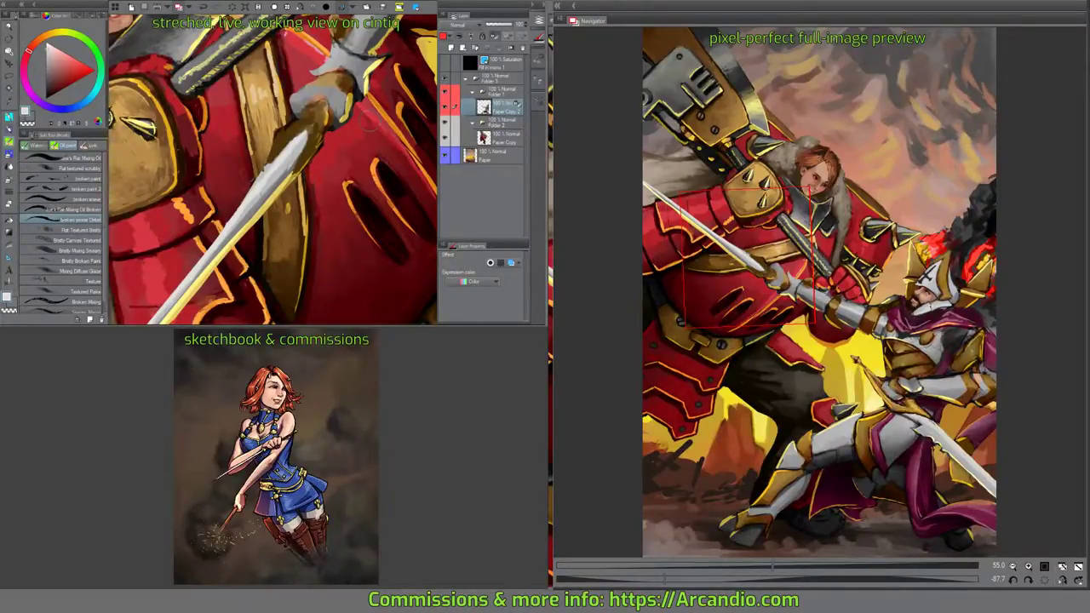
Touch up the brown-gold bands on the knight's outstretched arm with a more saturated golden orange and sampled brown.
left_click_drag(362, 174, 388, 255)
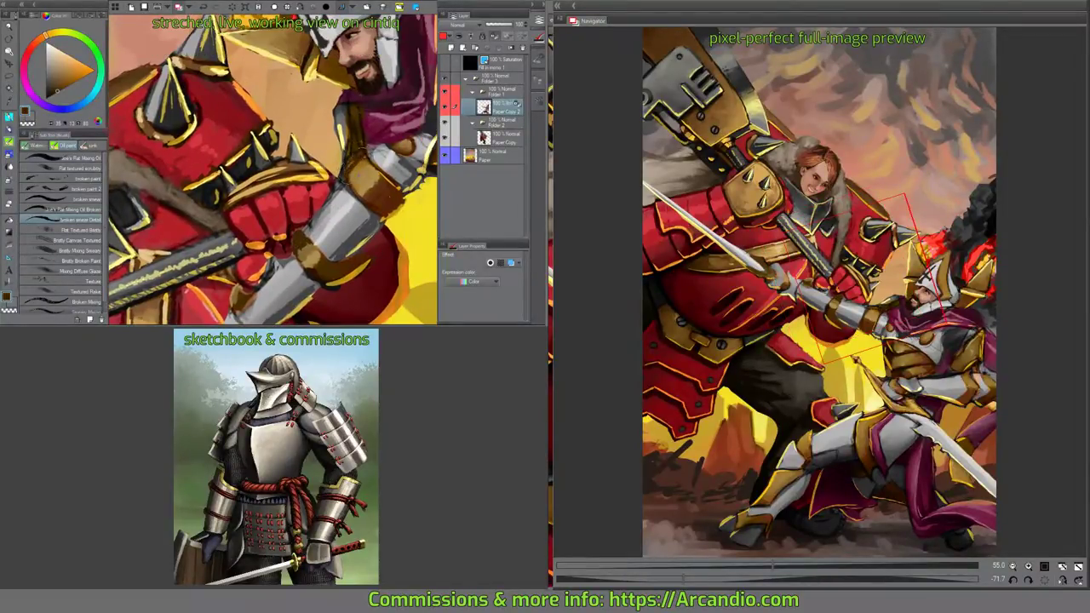
left_click(65, 72)
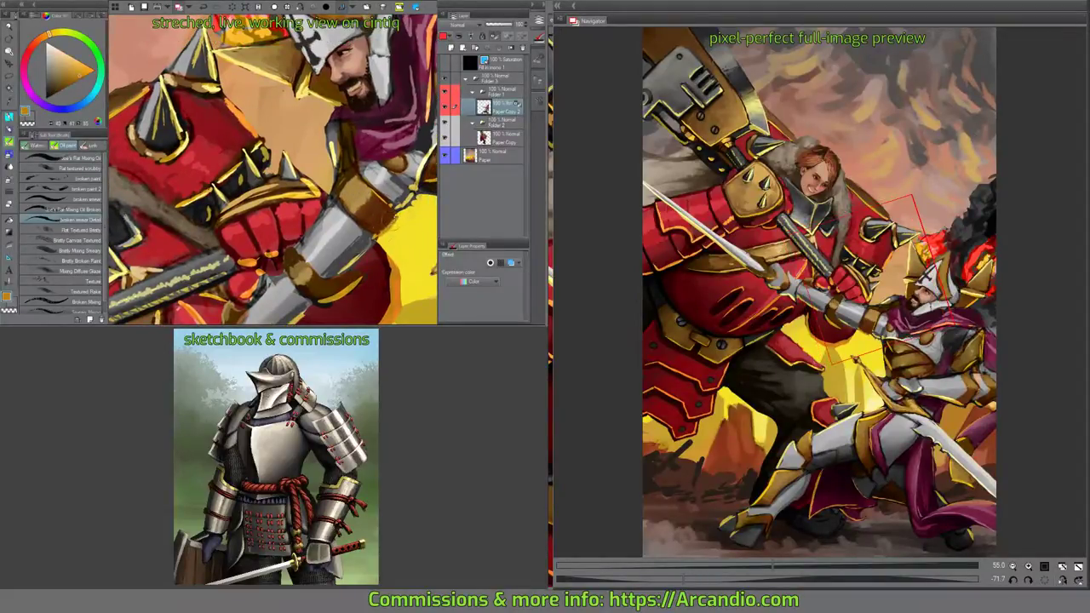
left_click_drag(391, 223, 413, 260)
mouse_move(302, 157)
left_mouse_down()
mouse_move(329, 259)
mouse_move(313, 218)
mouse_move(318, 160)
mouse_move(285, 175)
mouse_move(294, 181)
left_mouse_up()
key("x")
left_click(324, 175, "alt")
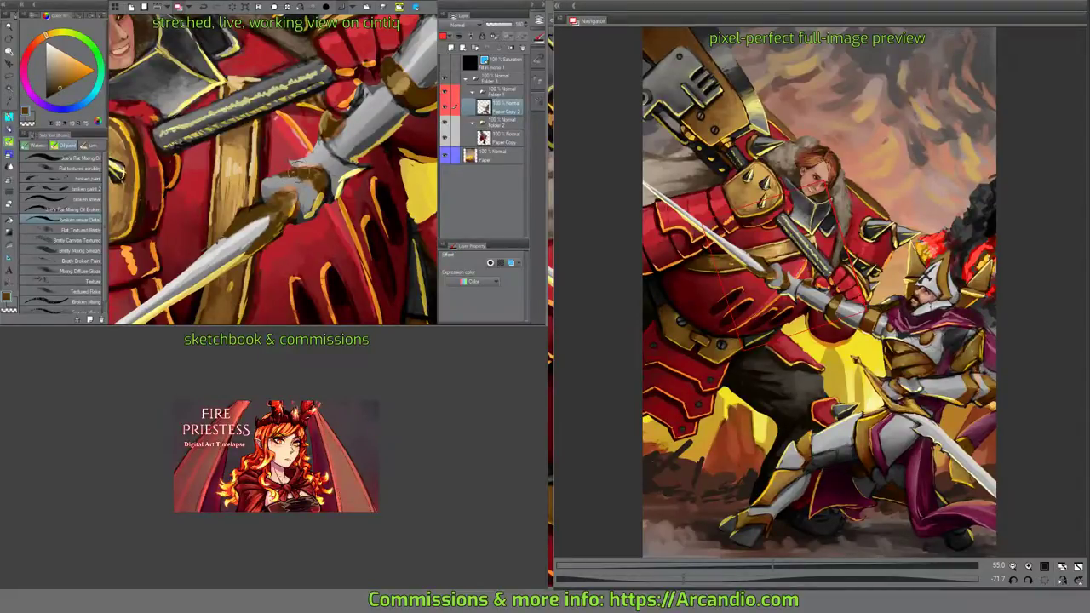
Paint a brown band across the knight's grey gauntlet above the raised sword's hilt, using sampled browns and greys.
left_click(320, 176, "alt")
mouse_move(345, 132)
left_mouse_down()
mouse_move(349, 202)
mouse_move(329, 231)
mouse_move(297, 248)
mouse_move(260, 204)
mouse_move(260, 252)
mouse_move(274, 203)
mouse_move(264, 208)
mouse_move(276, 218)
mouse_move(286, 192)
left_mouse_up()
scroll(255, 240, "up", 1)
left_click(247, 254, "alt")
left_click(253, 242, "alt")
left_click(256, 209, "alt")
left_click(277, 200, "alt")
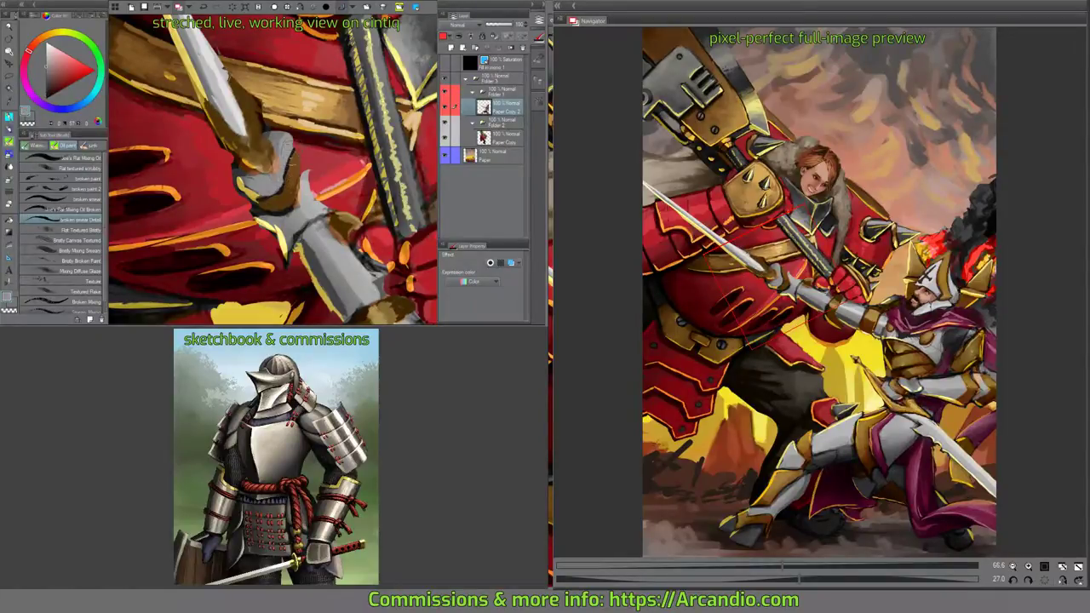
Refine the gauntlet's knuckle plates around the brown band with sampled greys and yellow.
left_click(285, 181, "alt")
mouse_move(285, 183)
left_mouse_down()
mouse_move(303, 178)
mouse_move(293, 175)
left_mouse_up()
left_click(283, 198, "alt")
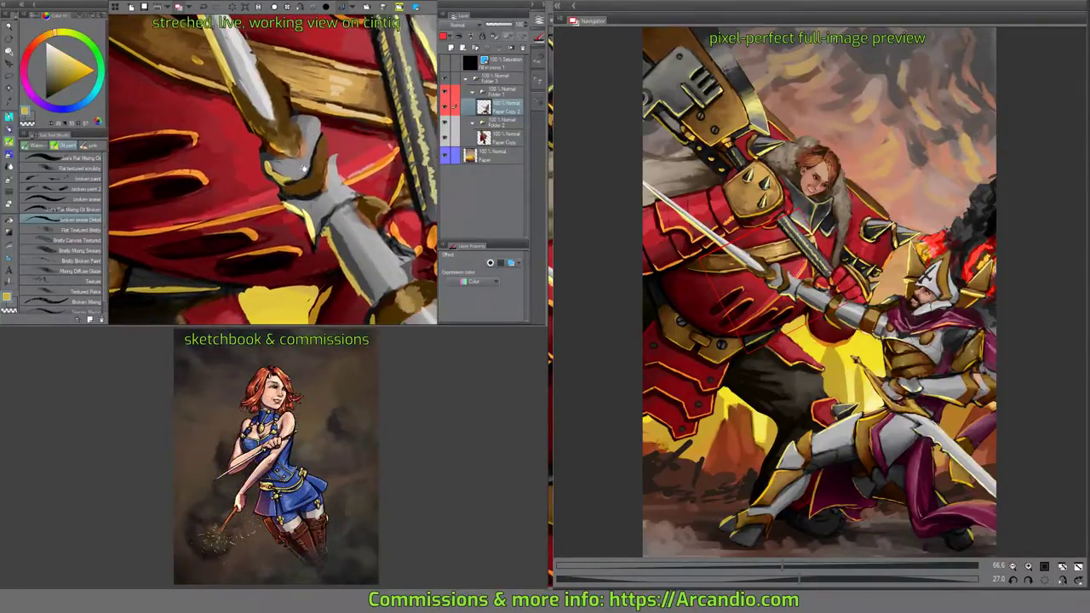
left_click(290, 183, "alt")
left_click(269, 165, "alt")
left_click(269, 162, "alt")
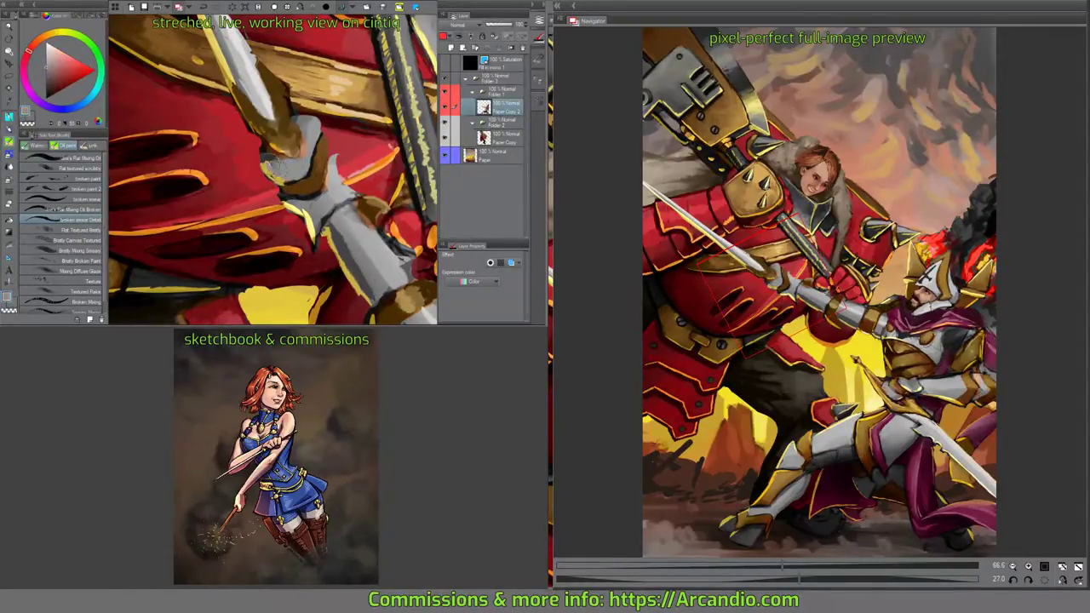
Shade the gauntlet's fingers where they grip the hilt with sampled dark tones and mid grey.
left_click_drag(340, 160, 319, 179)
left_click(409, 178, "alt")
left_click(340, 204, "alt")
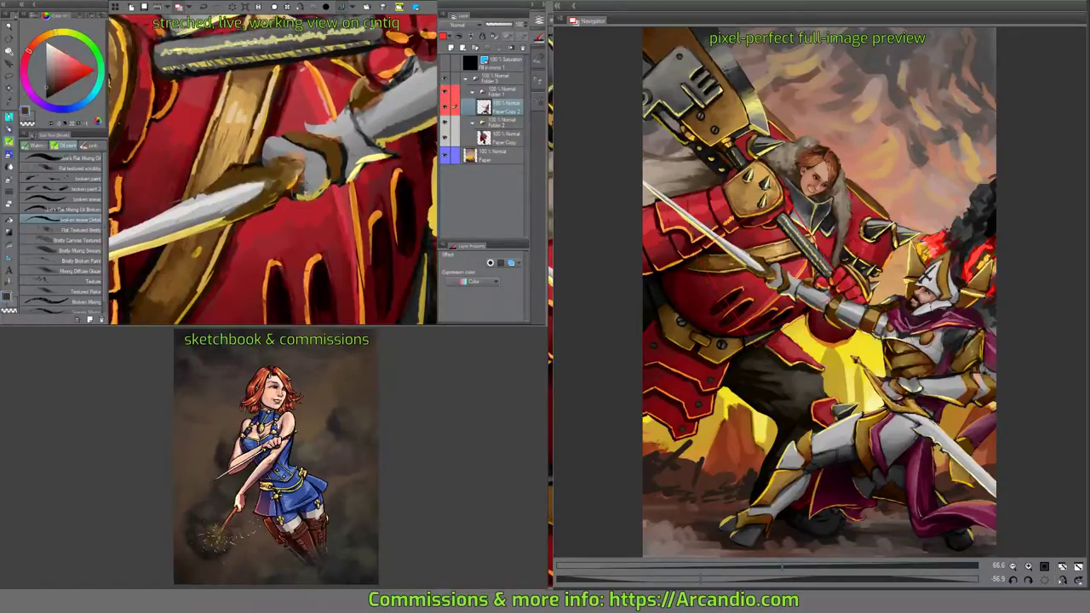
left_click(300, 191, "alt")
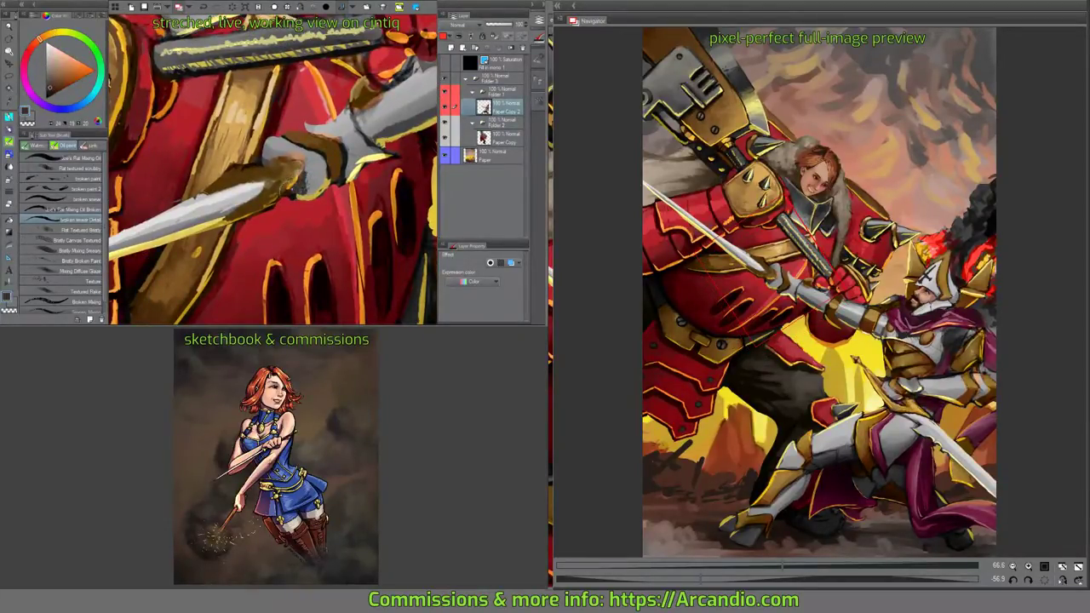
left_click(300, 191, "alt")
mouse_move(300, 190)
left_mouse_down()
mouse_move(322, 208)
mouse_move(316, 192)
mouse_move(327, 186)
left_mouse_up()
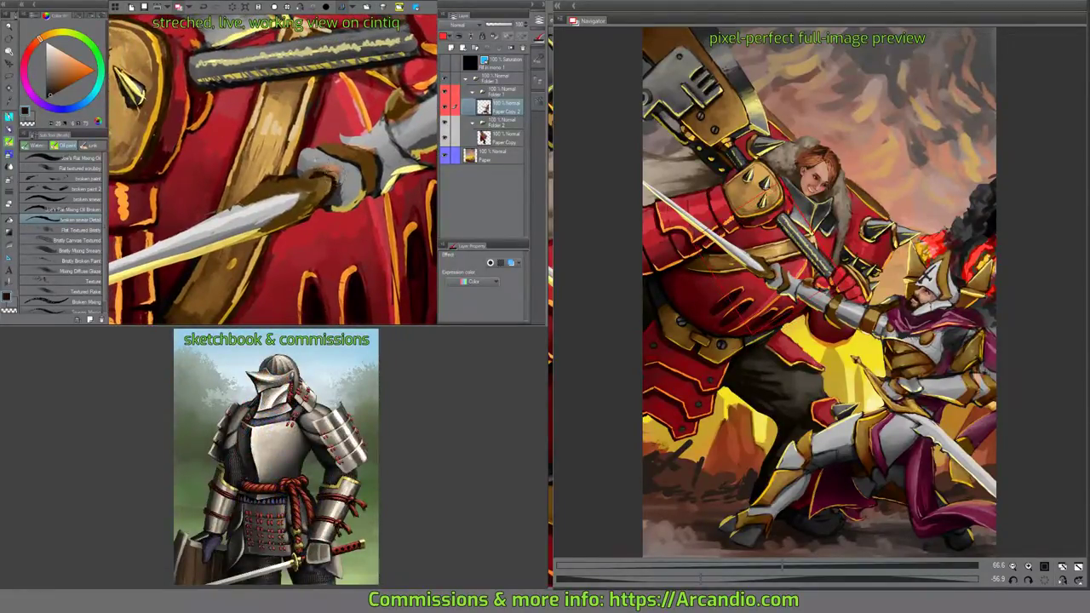
left_click(299, 177, "alt")
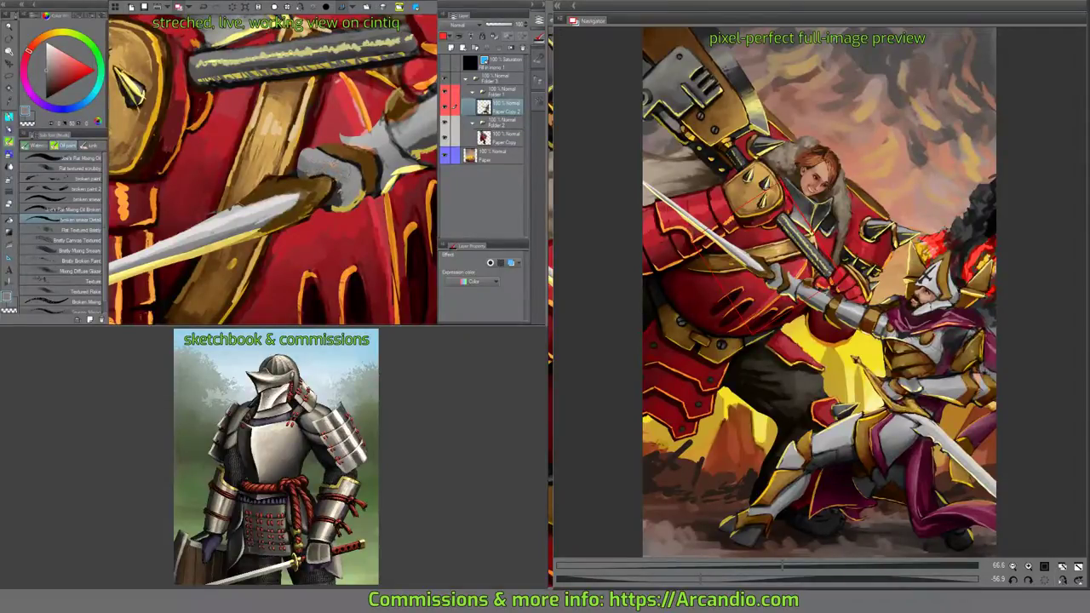
left_click_drag(341, 177, 340, 194)
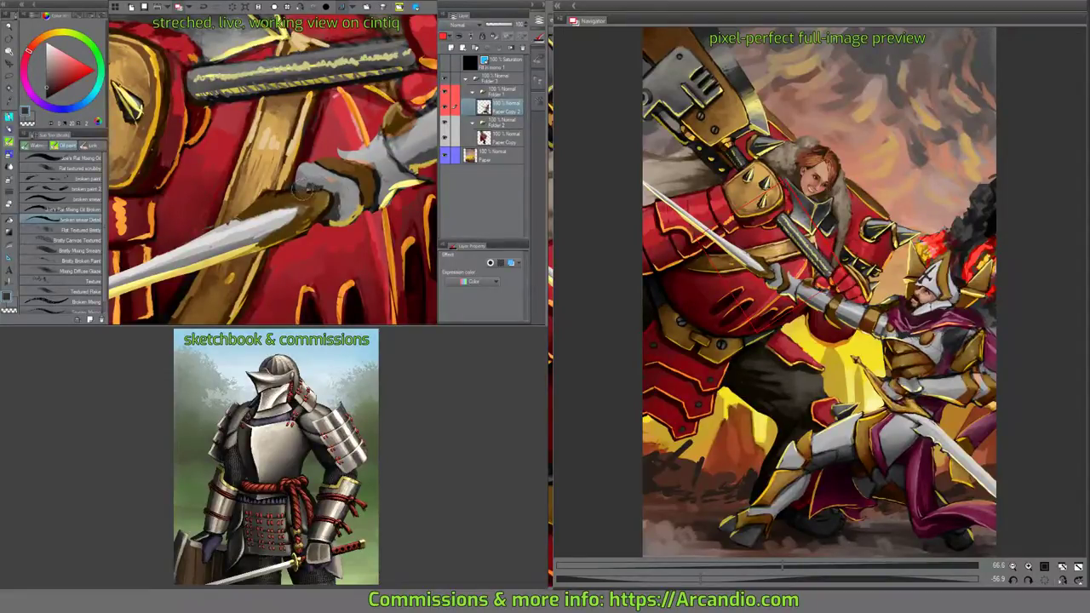
Define the gauntlet's shadows beside the hilt and its pointed cuff with sampled dark grey.
mouse_move(306, 192)
left_mouse_down()
mouse_move(301, 175)
mouse_move(272, 213)
mouse_move(274, 196)
mouse_move(298, 209)
mouse_move(305, 237)
left_mouse_up()
mouse_move(264, 200)
left_mouse_down()
mouse_move(256, 213)
mouse_move(268, 217)
mouse_move(269, 238)
mouse_move(260, 198)
mouse_move(271, 223)
mouse_move(260, 213)
left_mouse_up()
mouse_move(296, 251)
left_mouse_down()
mouse_move(295, 228)
mouse_move(343, 194)
left_mouse_up()
left_click(349, 187, "alt")
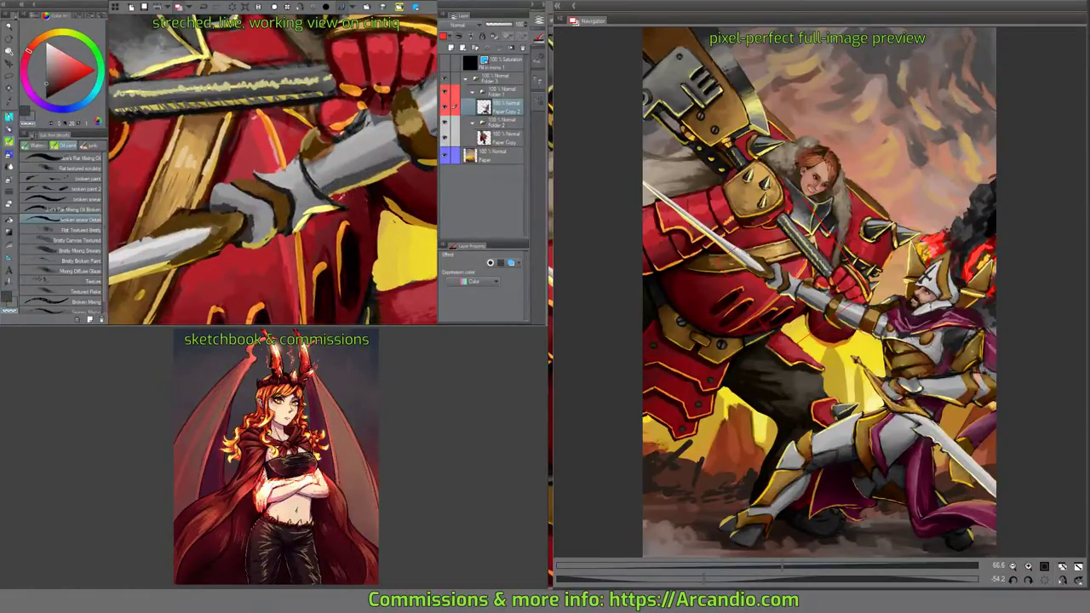
left_click(358, 201, "alt")
Add pale yellow rim light to the gauntlet's pointed cuff, the forearm's underside and the arm's brown-gold bands.
left_click(358, 205, "alt")
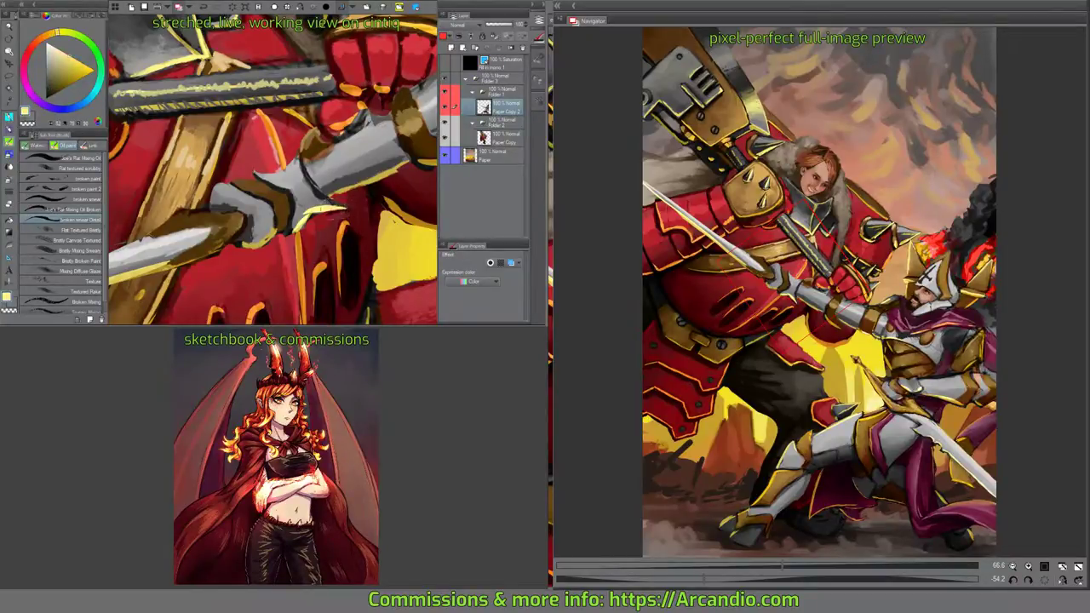
mouse_move(366, 202)
left_mouse_down()
mouse_move(344, 223)
mouse_move(324, 201)
left_mouse_up()
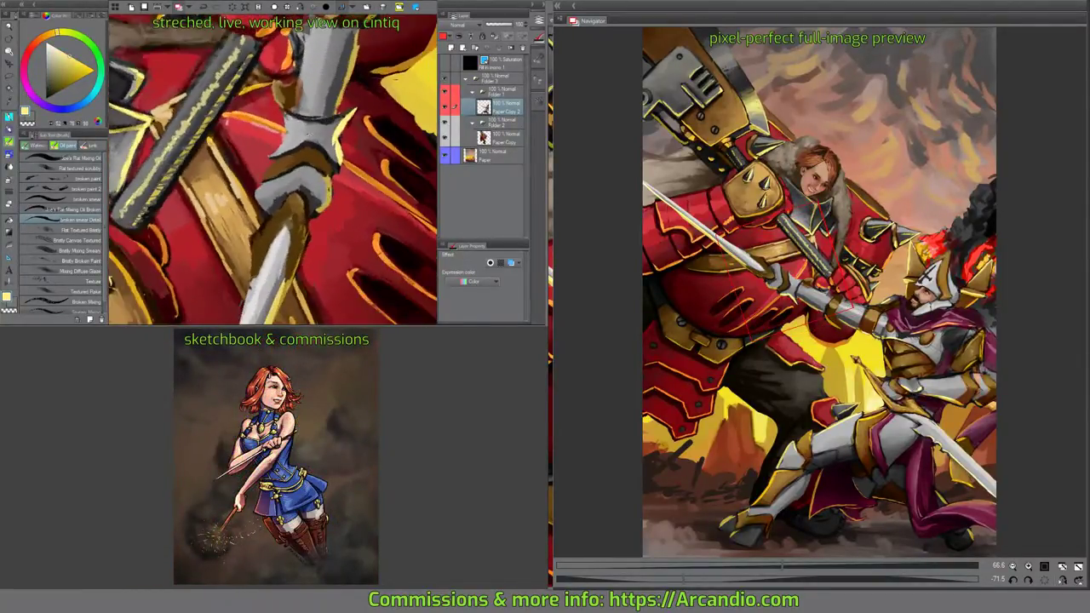
left_click_drag(362, 100, 291, 59)
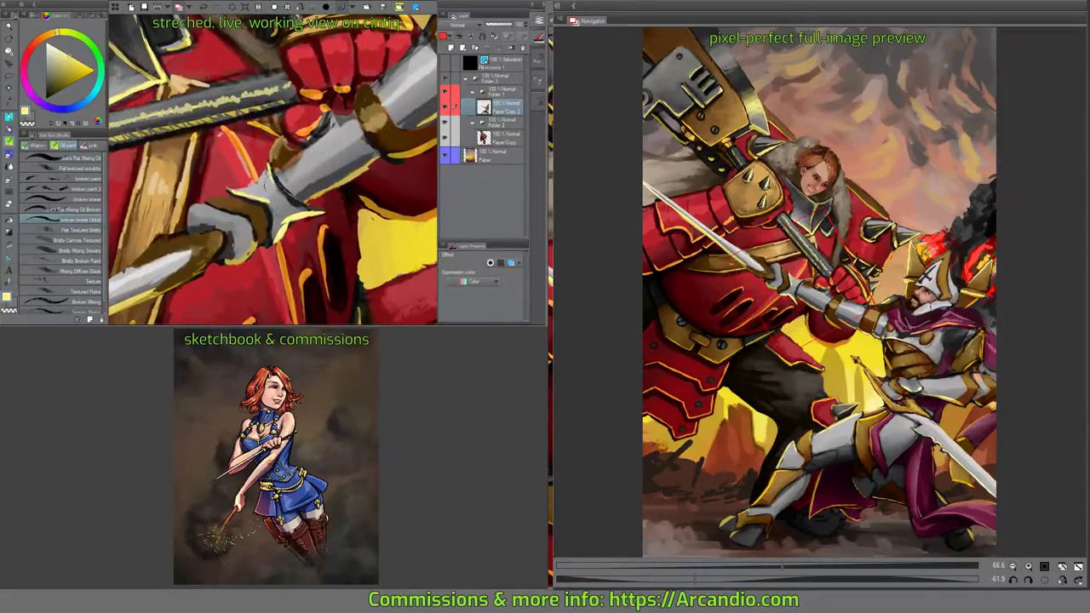
left_click_drag(271, 168, 264, 208)
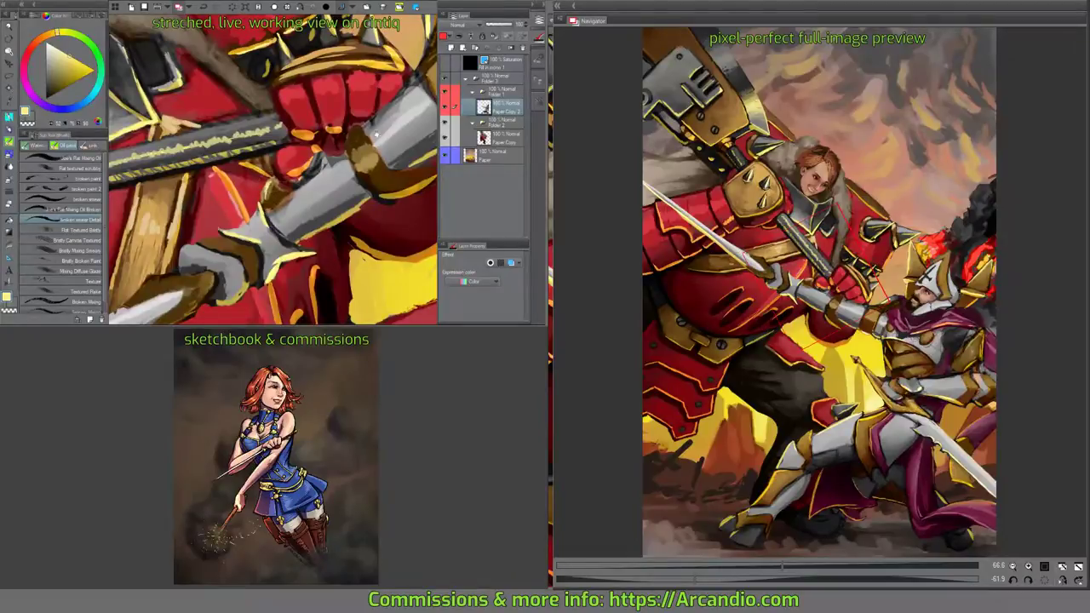
mouse_move(374, 134)
left_mouse_down()
mouse_move(354, 163)
mouse_move(393, 169)
mouse_move(308, 201)
mouse_move(332, 193)
left_mouse_up()
left_click_drag(337, 196, 310, 283)
mouse_move(317, 194)
left_mouse_down()
mouse_move(349, 220)
mouse_move(307, 225)
mouse_move(293, 251)
mouse_move(298, 218)
mouse_move(339, 193)
mouse_move(329, 201)
mouse_move(313, 182)
left_mouse_up()
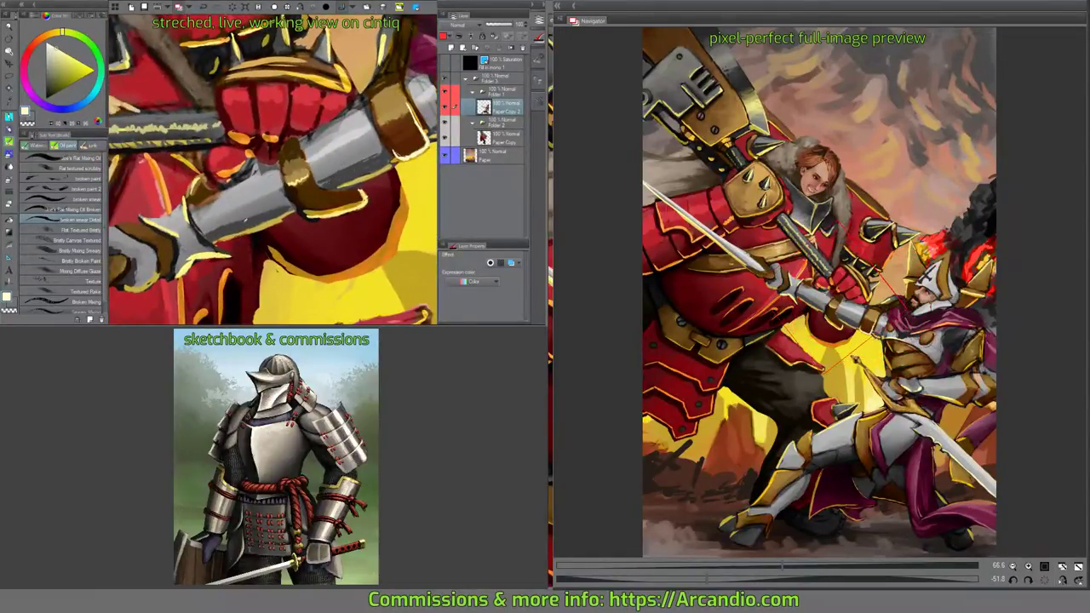
Deepen the shadows along the outstretched forearm's lower side and around its golden guard with sampled dark tones.
left_click(315, 186, "alt")
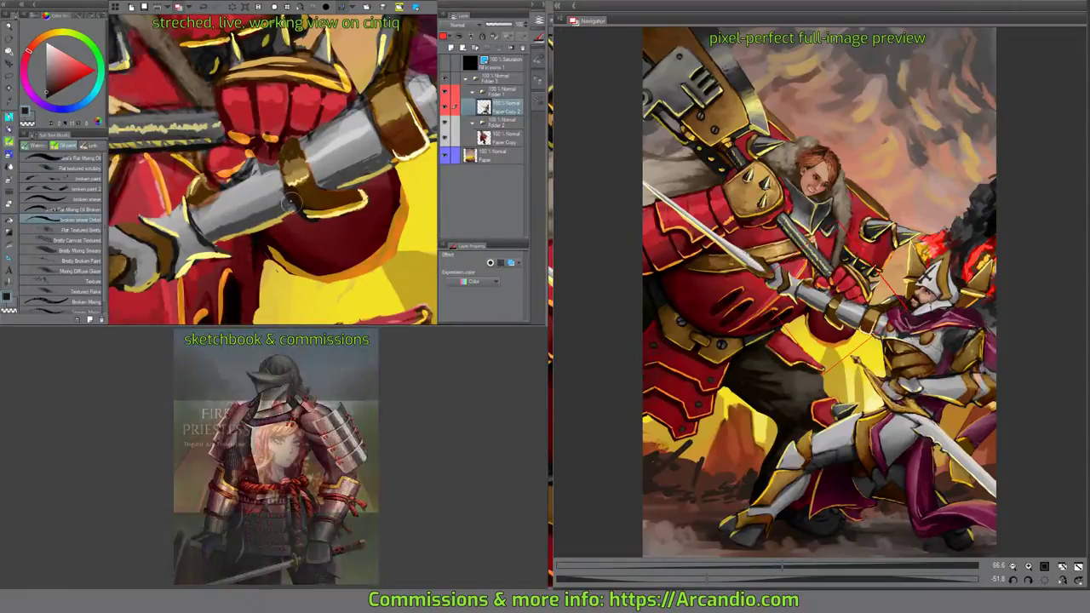
scroll(315, 201, "up", 1)
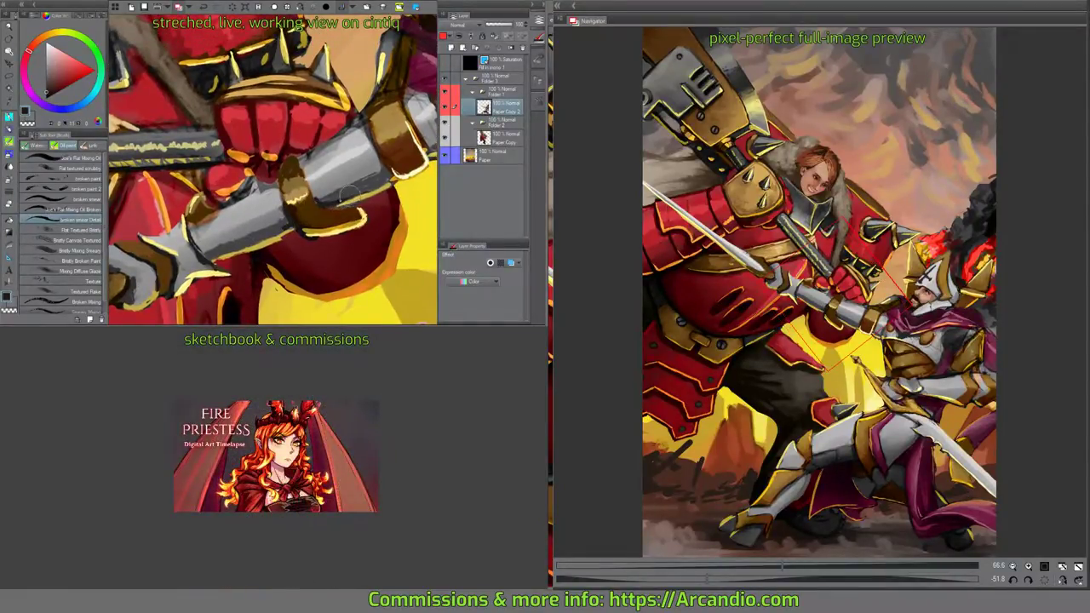
scroll(358, 192, "up", 1)
scroll(388, 183, "up", 2)
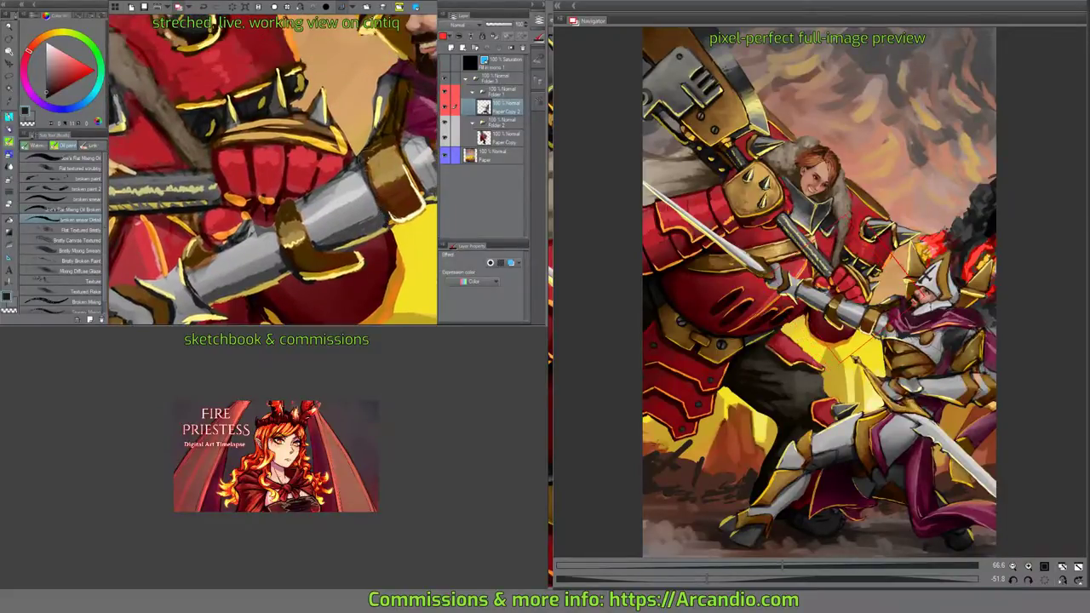
scroll(273, 171, "down", 5)
left_click(396, 142, "alt")
scroll(396, 142, "left", 3)
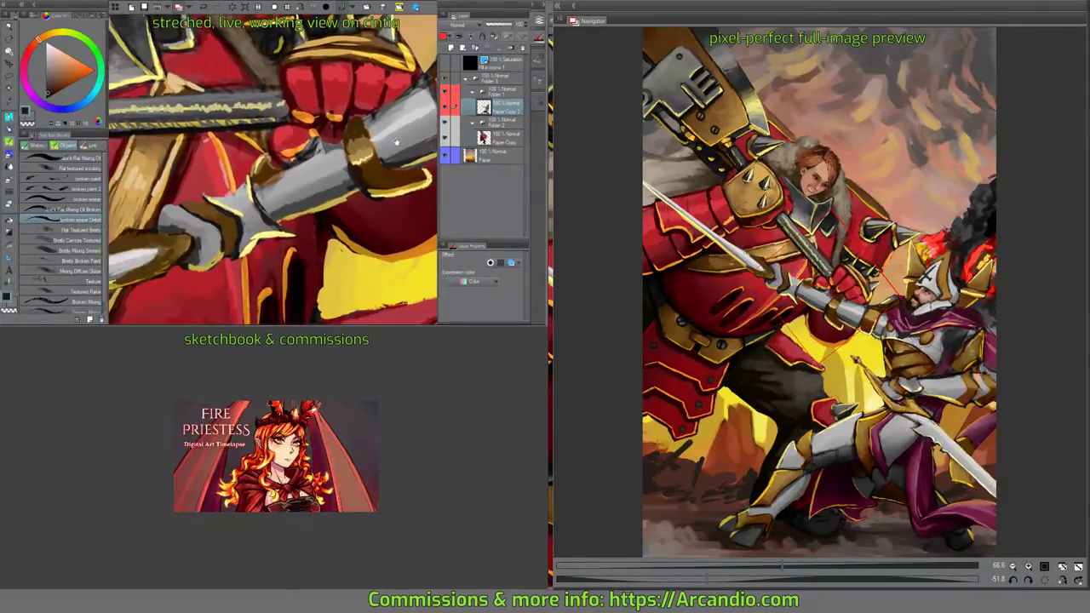
scroll(374, 162, "up", 2)
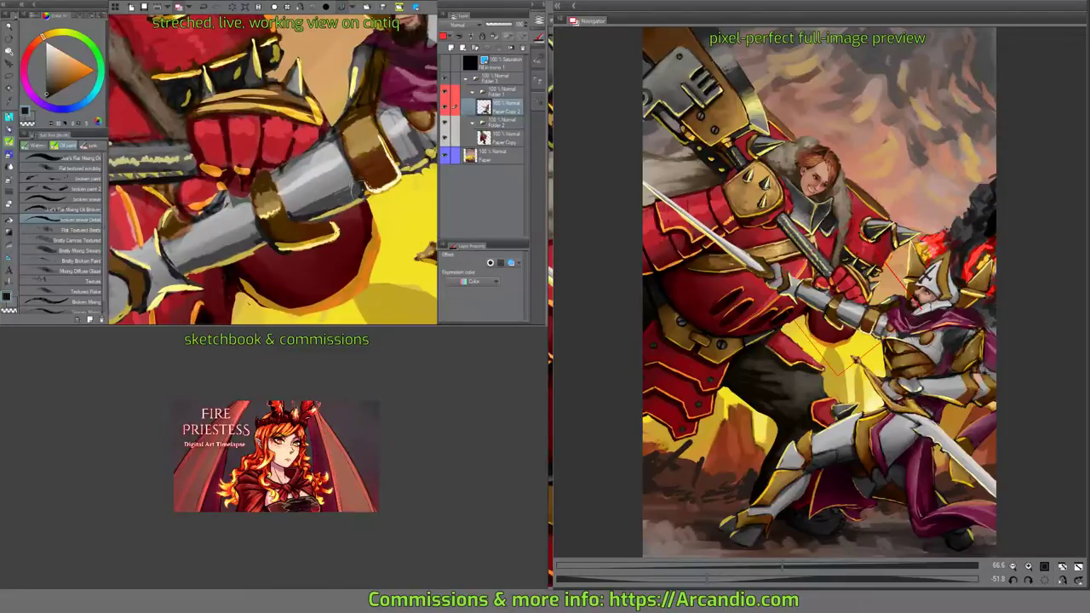
scroll(365, 178, "down", 3)
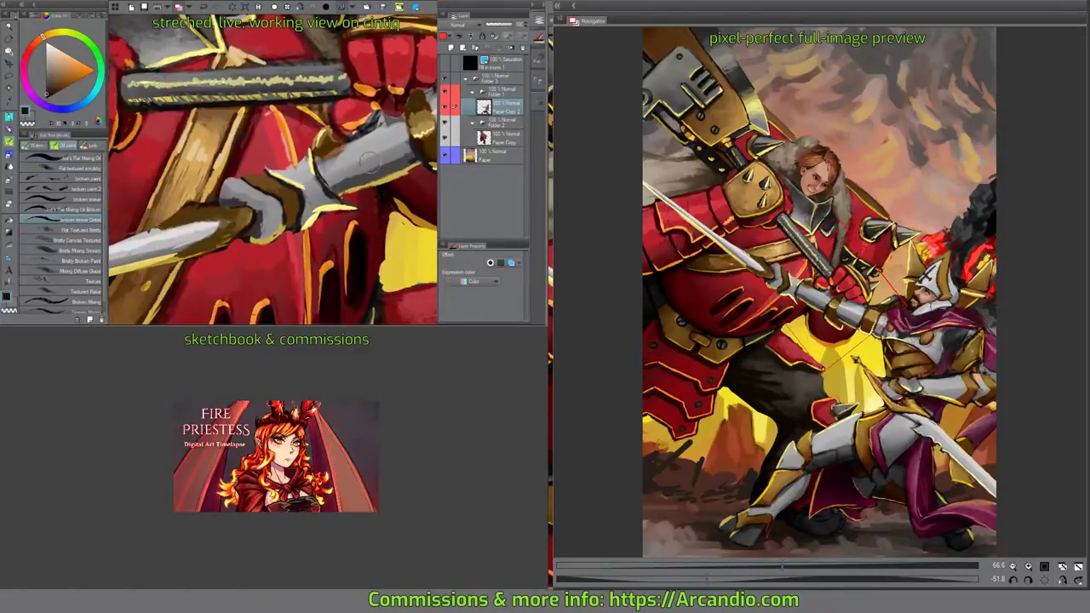
scroll(368, 161, "up", 2)
scroll(358, 170, "down", 3)
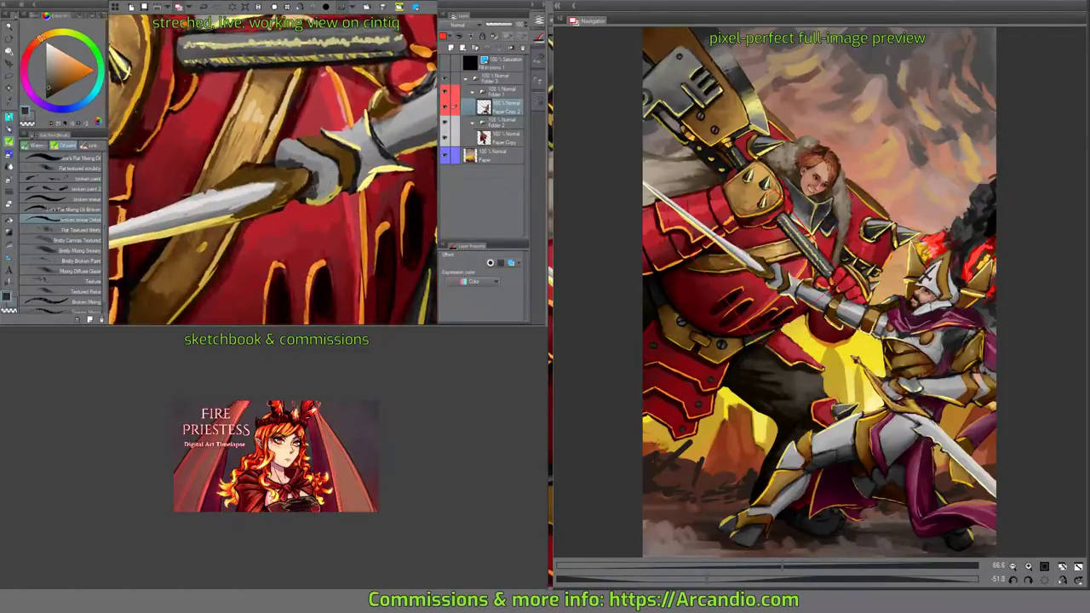
scroll(315, 179, "up", 1)
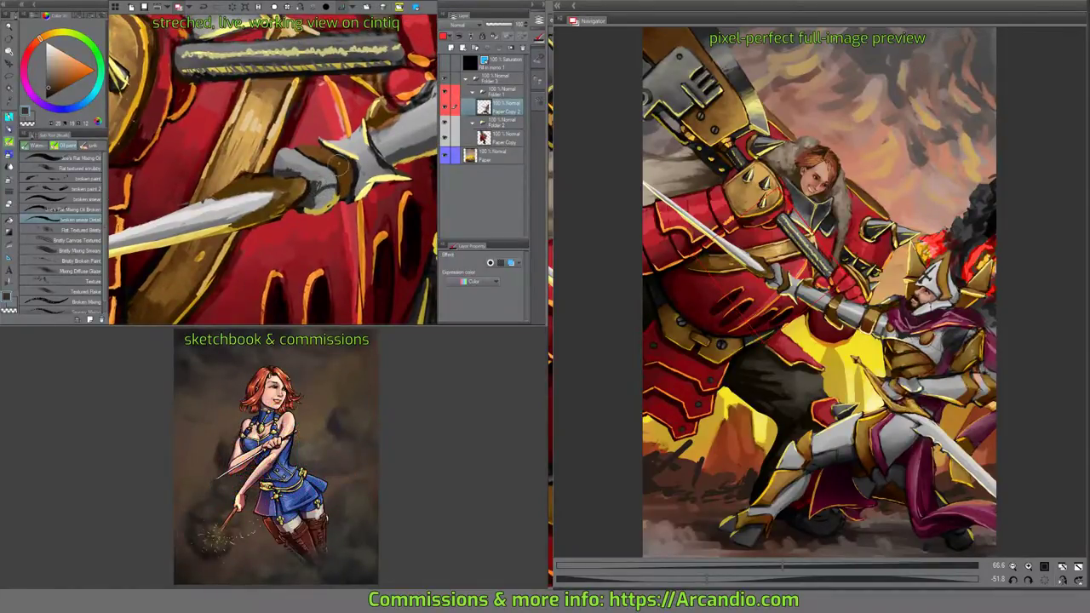
Darken the gap between the gauntlet's fingers and the sword hilt with sampled near-black and grey.
mouse_move(337, 165)
left_mouse_down()
mouse_move(316, 188)
mouse_move(335, 192)
left_mouse_up()
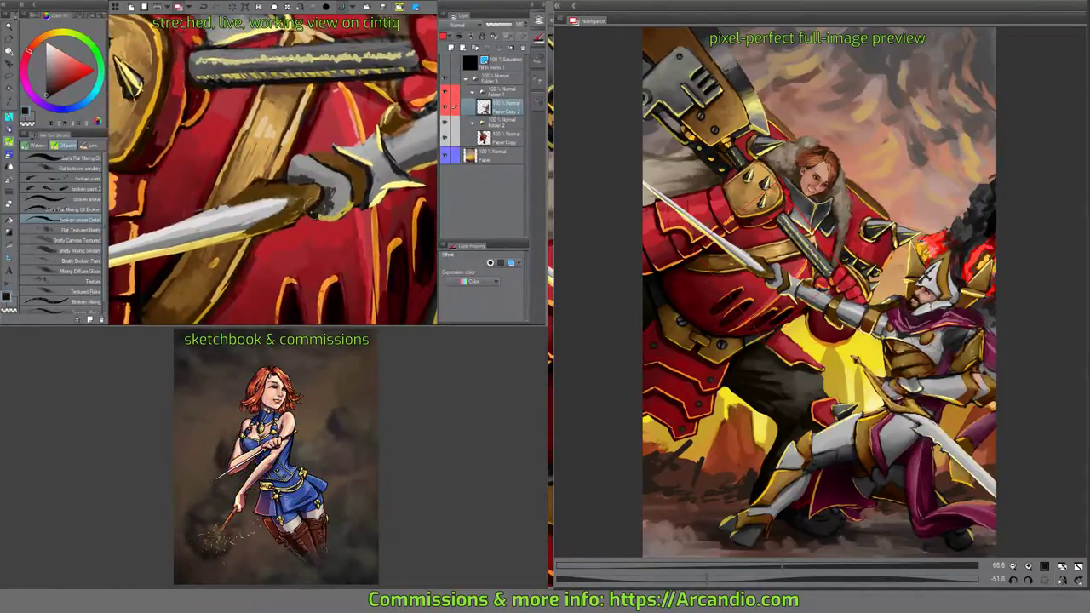
left_click(335, 192, "alt")
left_click_drag(335, 193, 388, 198)
left_click(369, 207, "alt")
left_click(374, 201, "alt")
left_click(345, 176, "alt")
Lighten the raised sword's dark hilt with golden brown strokes.
mouse_move(302, 196)
left_mouse_down()
mouse_move(374, 145)
mouse_move(360, 169)
mouse_move(283, 196)
mouse_move(410, 122)
left_mouse_up()
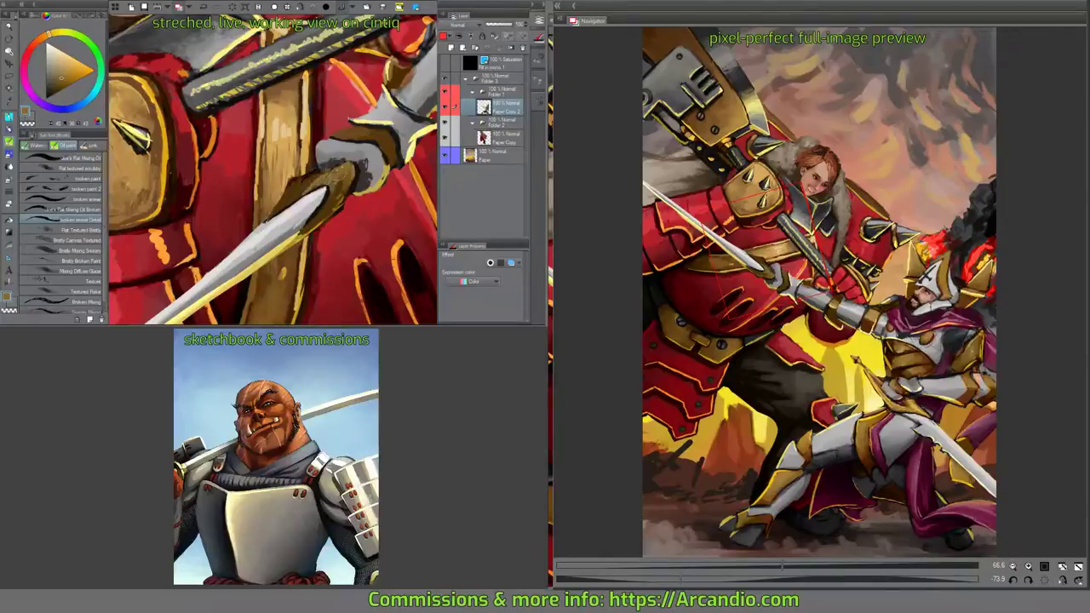
mouse_move(294, 181)
left_mouse_down()
mouse_move(298, 204)
mouse_move(312, 194)
mouse_move(286, 213)
left_mouse_up()
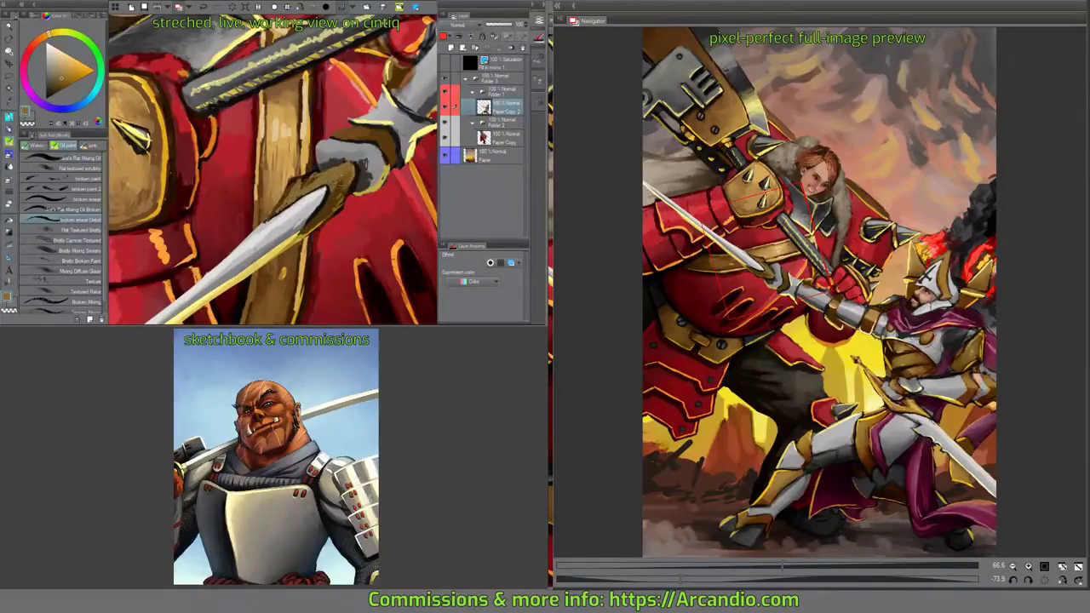
mouse_move(357, 175)
left_mouse_down()
mouse_move(370, 208)
mouse_move(339, 247)
left_mouse_up()
Dab pale yellow highlights and studs along the raised sword's hilt.
mouse_move(290, 194)
left_mouse_down()
mouse_move(303, 209)
mouse_move(324, 189)
mouse_move(322, 208)
mouse_move(356, 109)
left_mouse_up()
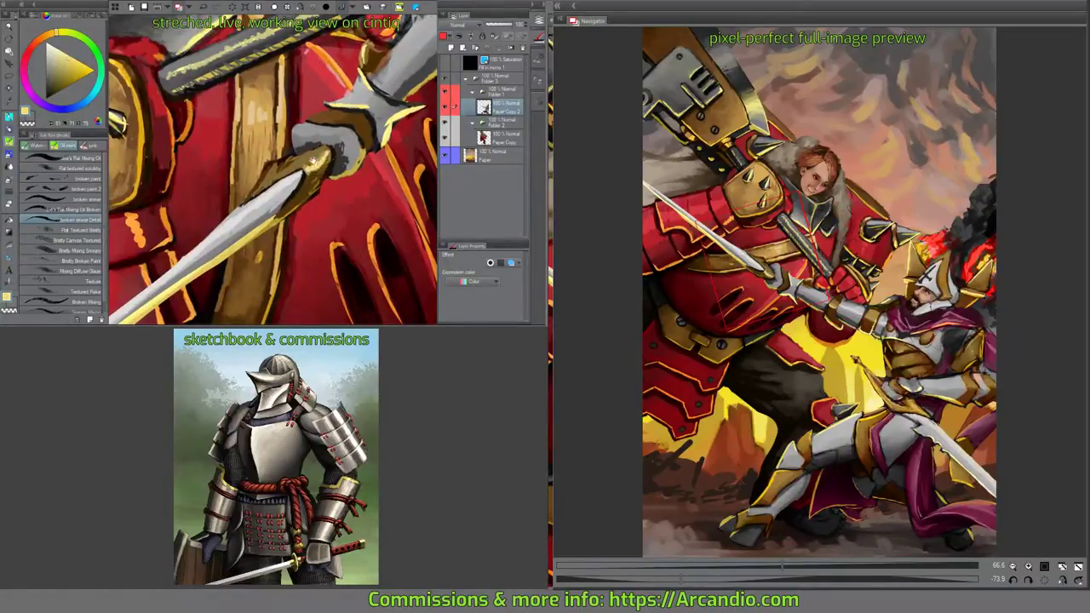
left_click_drag(323, 162, 343, 167)
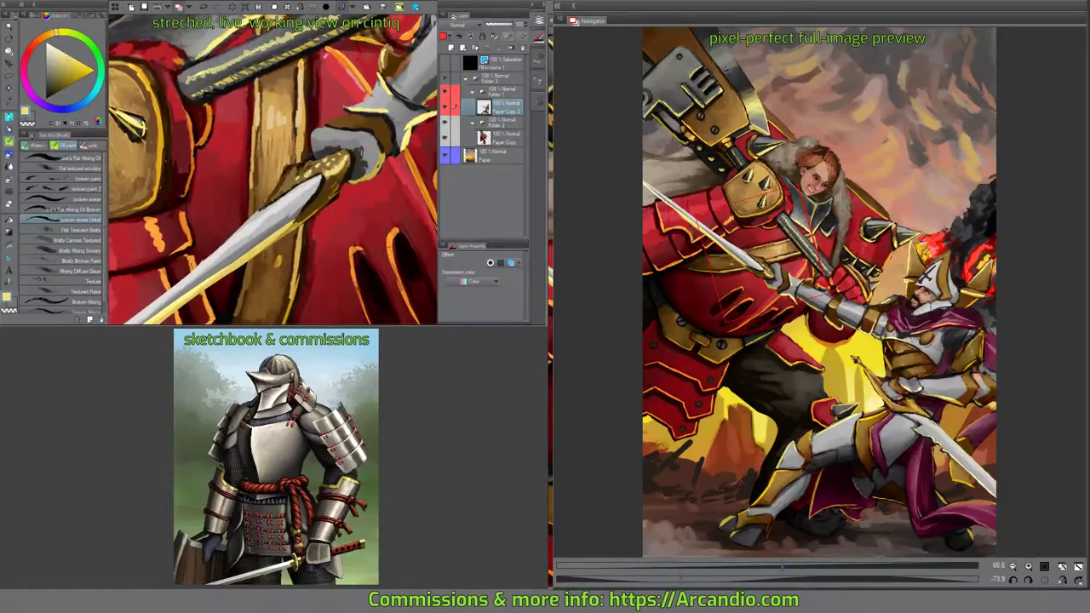
left_click_drag(281, 184, 298, 168)
Blend the hilt's highlights and edges around the base of the blade with sampled gold.
left_click(327, 191, "alt")
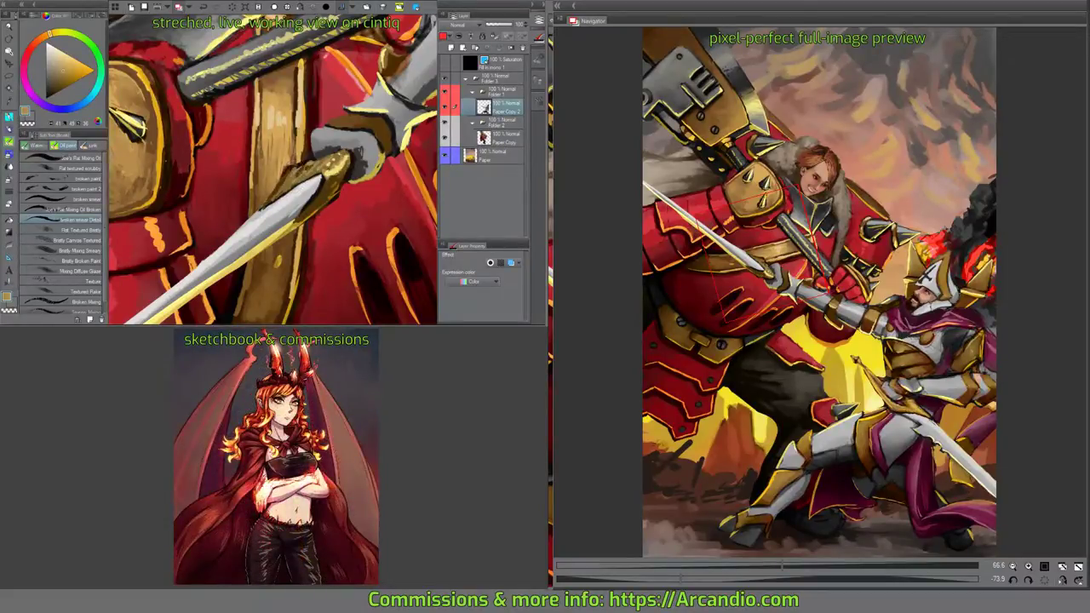
left_click_drag(294, 170, 282, 183)
mouse_move(330, 194)
left_mouse_down()
mouse_move(298, 219)
mouse_move(317, 209)
left_mouse_up()
left_click_drag(273, 170, 241, 209)
left_click_drag(281, 102, 310, 191)
scroll(371, 140, "up", 2)
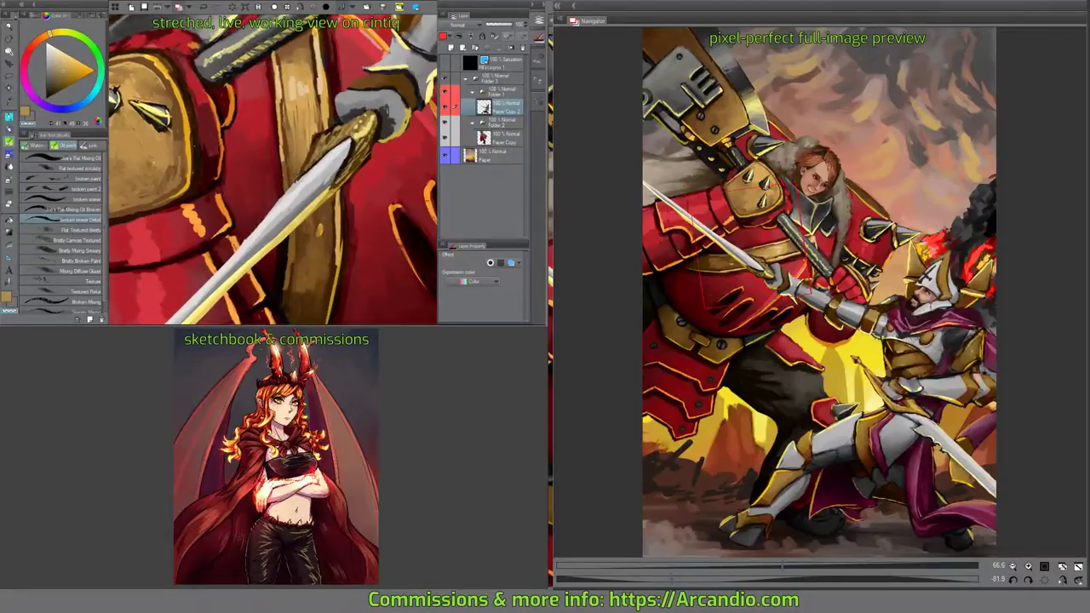
Paint rim light along the raised sword's blade edge towards the tip with sampled pale yellow.
mouse_move(371, 141)
left_mouse_down()
mouse_move(341, 158)
mouse_move(329, 209)
left_mouse_up()
left_click(341, 136, "alt")
left_click_drag(255, 170, 374, 204)
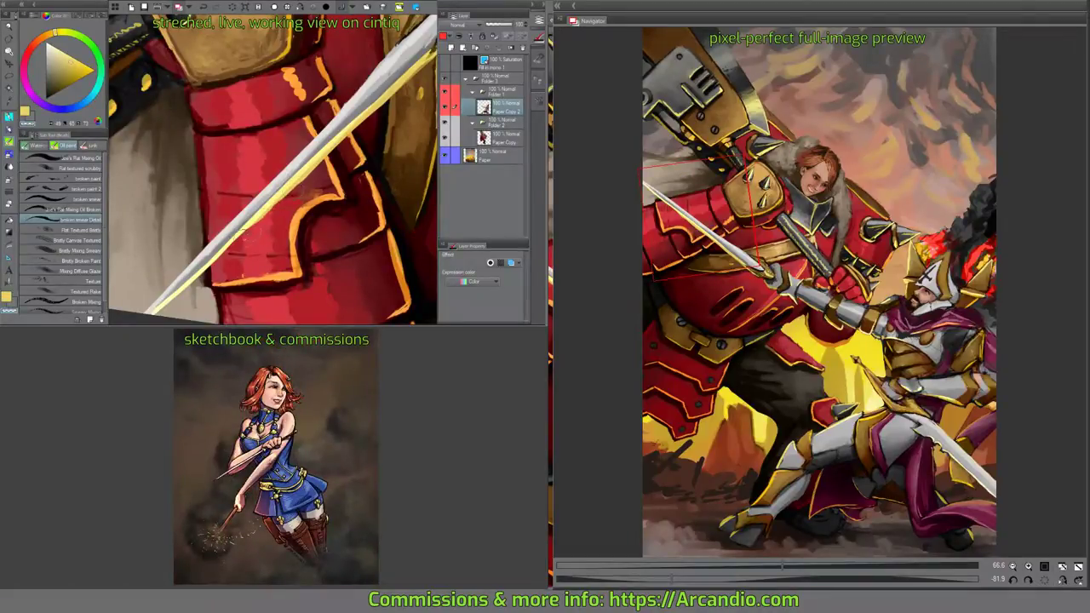
left_click_drag(356, 130, 339, 192)
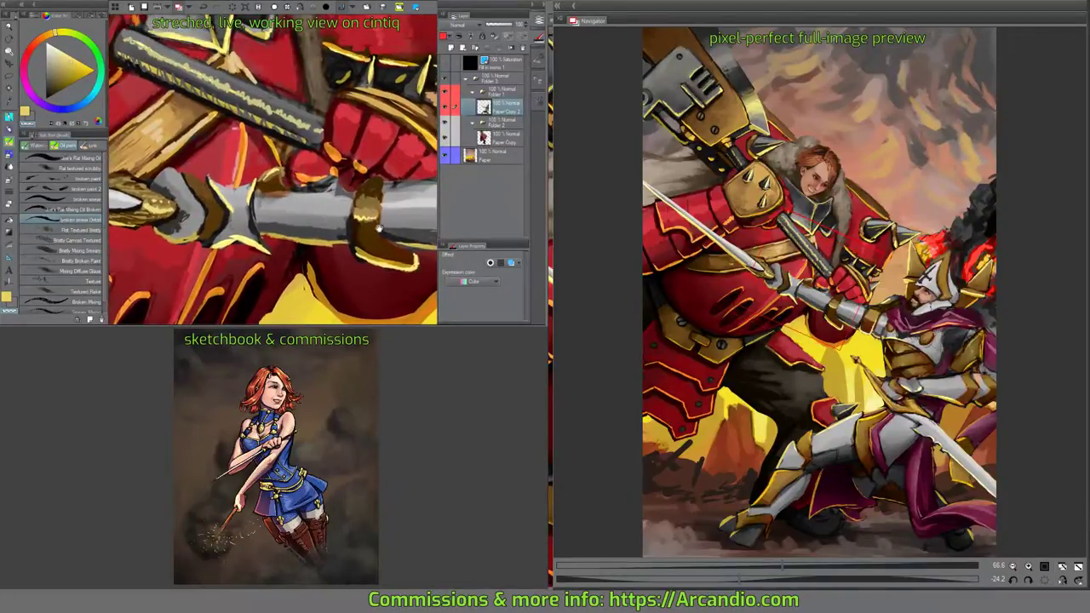
left_click_drag(379, 228, 220, 150)
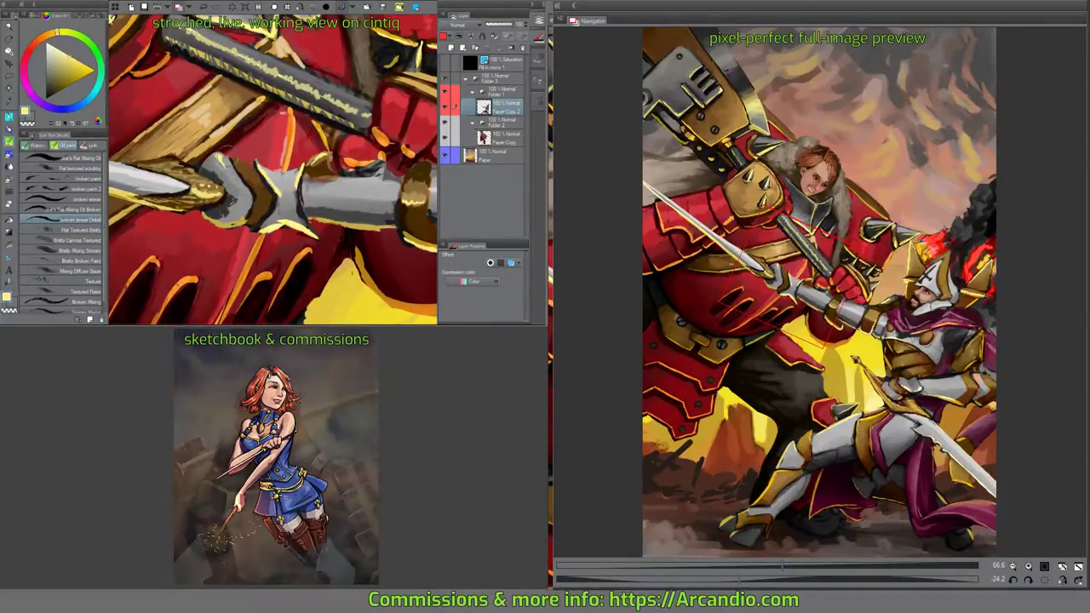
Paint golden brown strokes on the dark band across the back of the raised gauntlet with sampled colours.
left_click(221, 155, "alt")
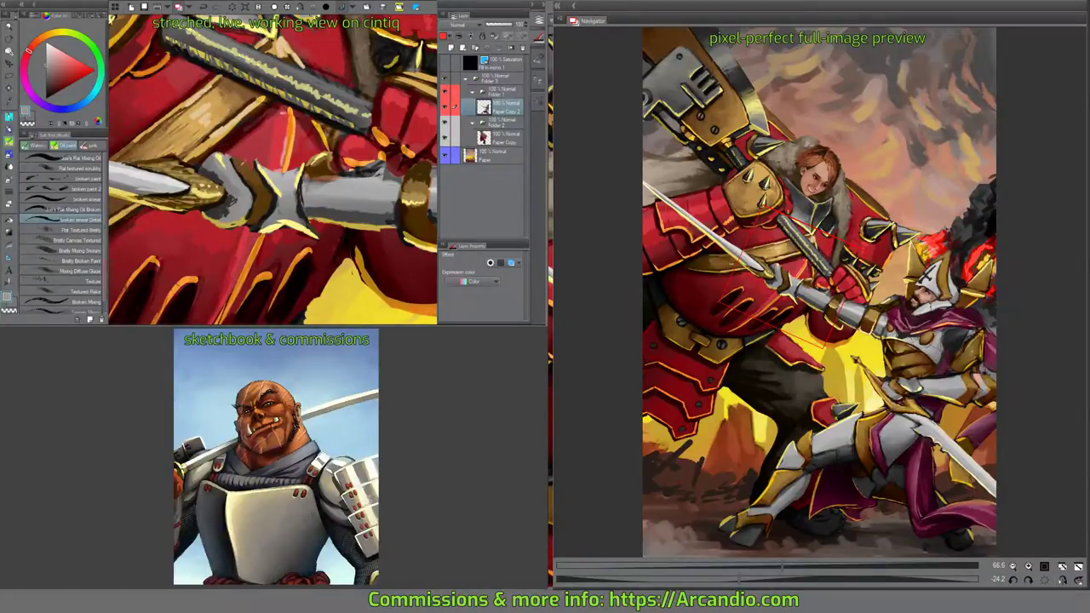
left_click(245, 164, "alt")
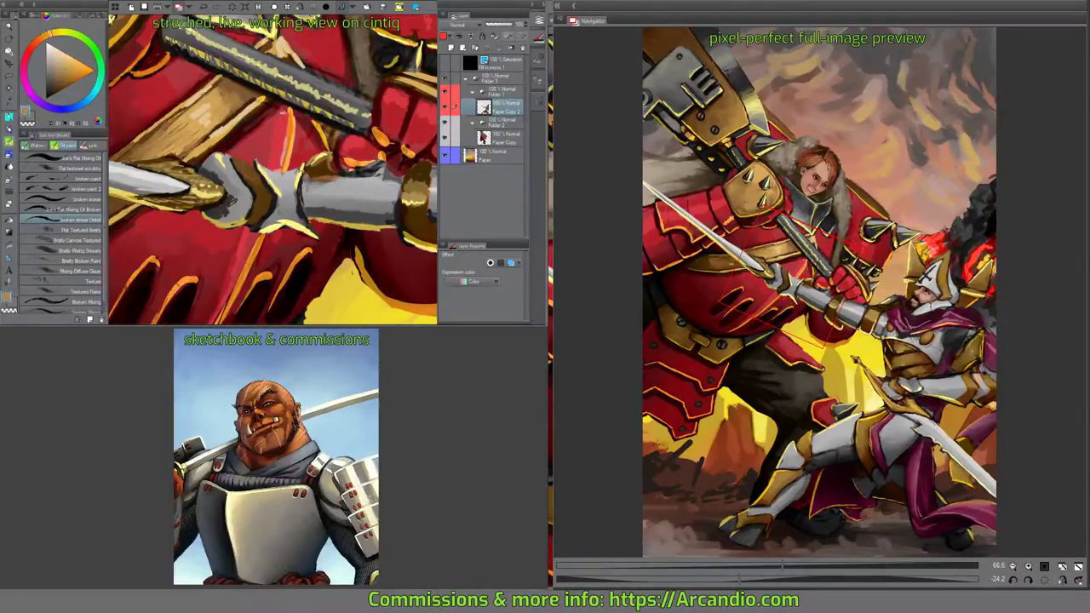
left_click_drag(245, 162, 253, 147)
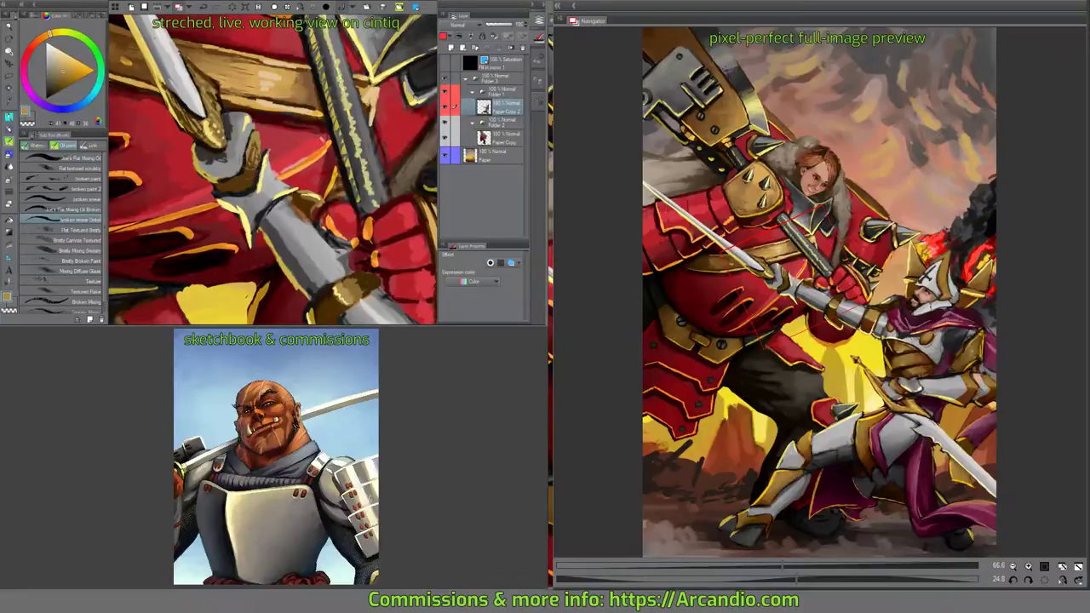
left_click_drag(338, 181, 330, 196)
mouse_move(313, 141)
left_mouse_down()
mouse_move(296, 166)
mouse_move(361, 213)
mouse_move(348, 160)
mouse_move(323, 129)
mouse_move(326, 151)
mouse_move(345, 163)
left_mouse_up()
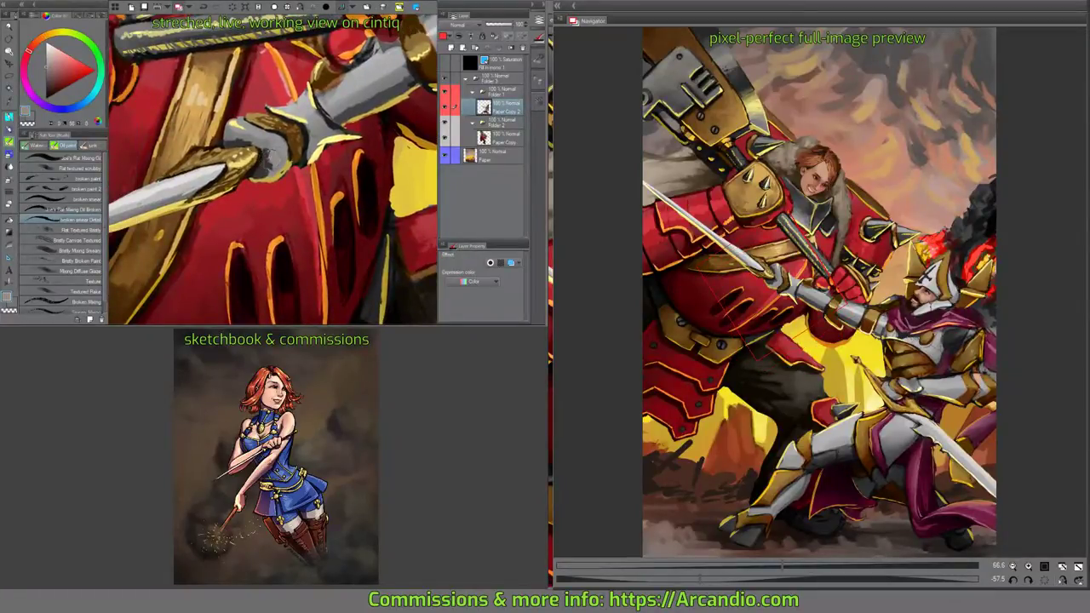
Define the raised gauntlet's fingers and knuckles with dark grey separating lines.
mouse_move(314, 131)
left_mouse_down()
mouse_move(315, 189)
mouse_move(290, 238)
left_mouse_up()
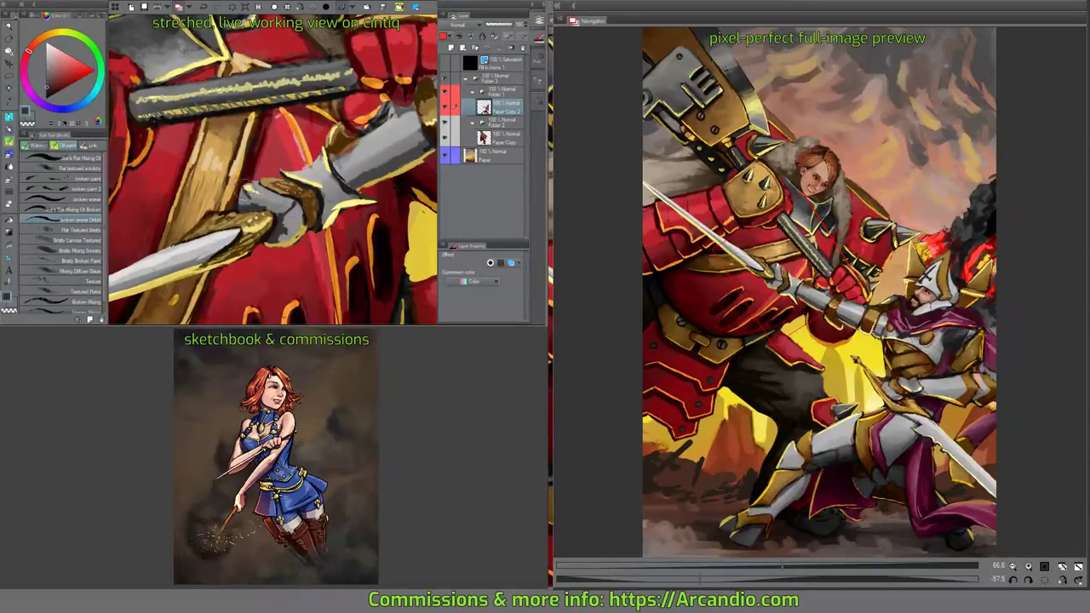
left_click_drag(272, 170, 281, 162)
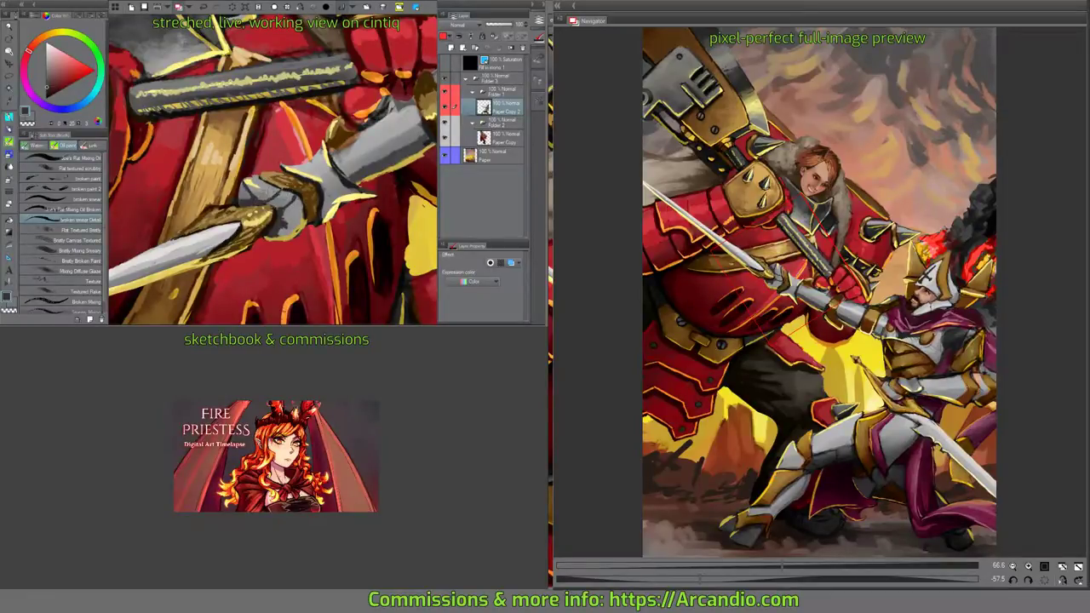
left_click_drag(281, 221, 303, 225)
mouse_move(272, 170)
left_mouse_down()
mouse_move(239, 187)
mouse_move(256, 183)
left_mouse_up()
key("x")
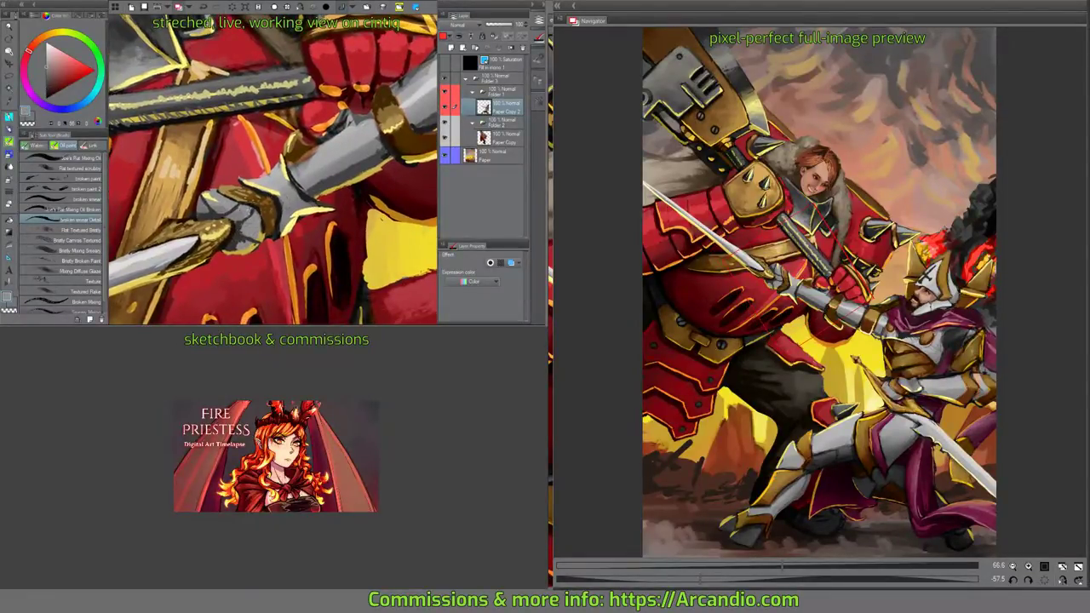
key("x")
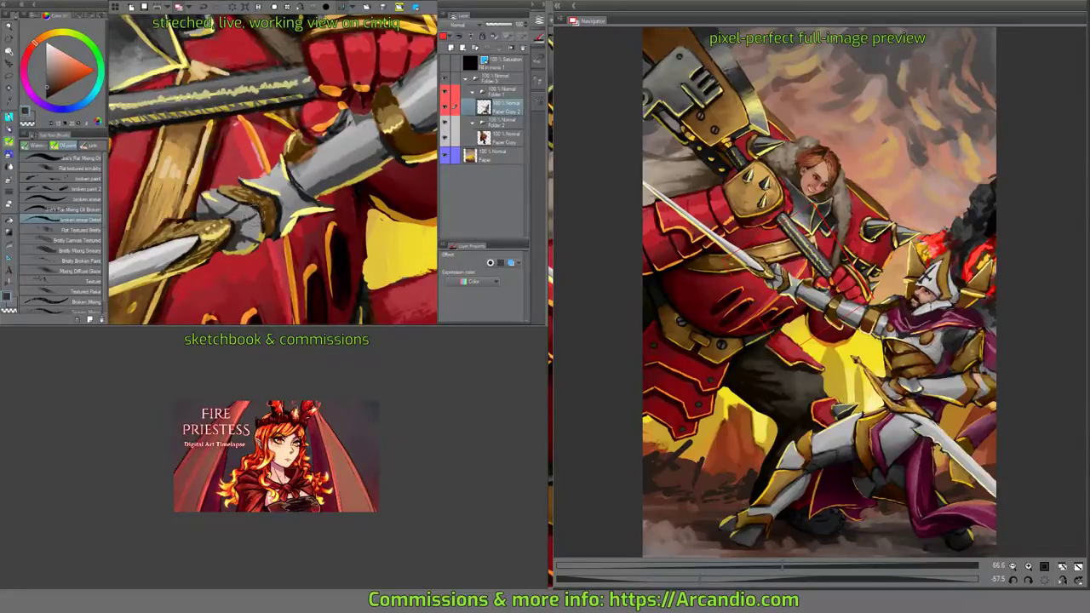
Render the gauntlet's finger plates with light grey highlights between the dark lines.
mouse_move(238, 292)
left_mouse_down()
mouse_move(256, 226)
mouse_move(252, 239)
mouse_move(293, 213)
mouse_move(223, 231)
mouse_move(240, 223)
mouse_move(231, 231)
mouse_move(242, 247)
mouse_move(251, 209)
left_mouse_up()
key("x")
key("x")
mouse_move(176, 230)
left_mouse_down()
mouse_move(205, 235)
mouse_move(160, 235)
mouse_move(175, 226)
mouse_move(230, 252)
left_mouse_up()
left_click_drag(230, 252, 283, 230)
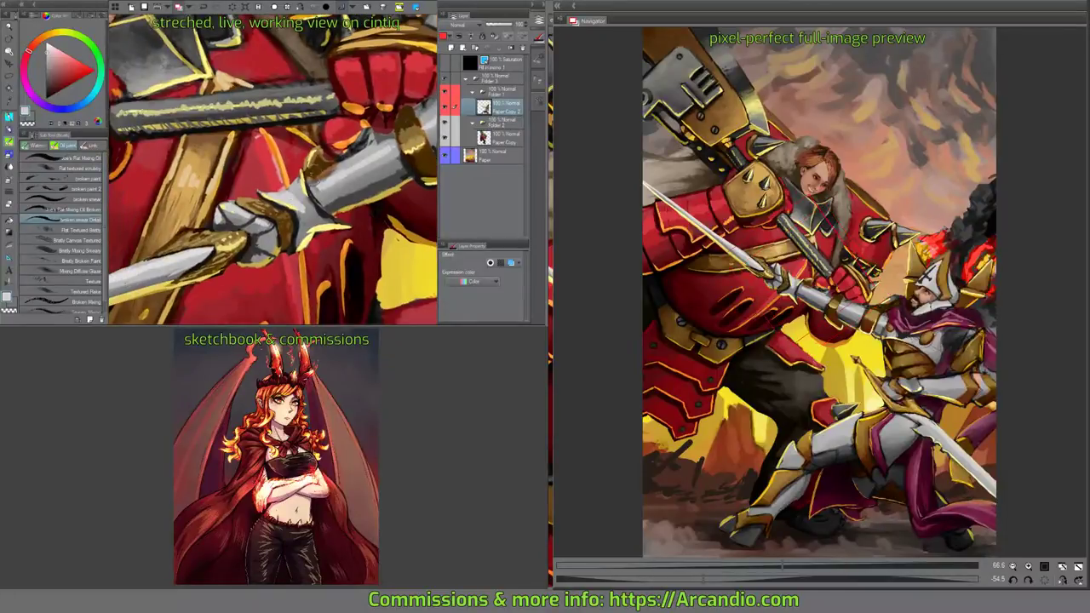
Touch up the raised sword's blade near the hilt with light grey strokes.
left_click_drag(316, 164, 405, 82)
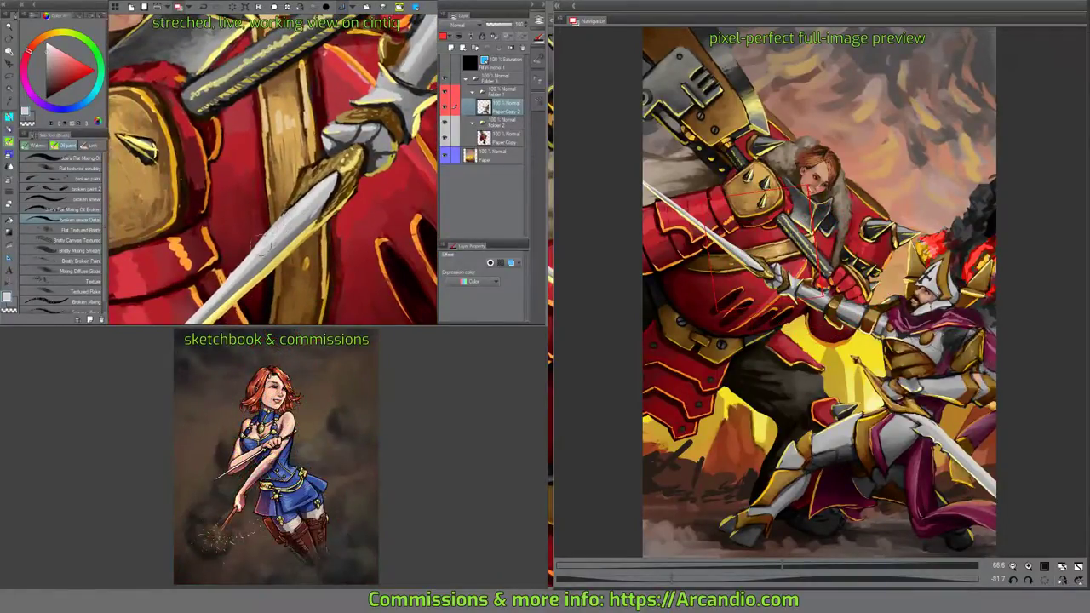
left_click_drag(277, 232, 255, 250)
mouse_move(349, 161)
left_mouse_down()
mouse_move(295, 184)
mouse_move(242, 281)
mouse_move(306, 187)
mouse_move(273, 228)
left_mouse_up()
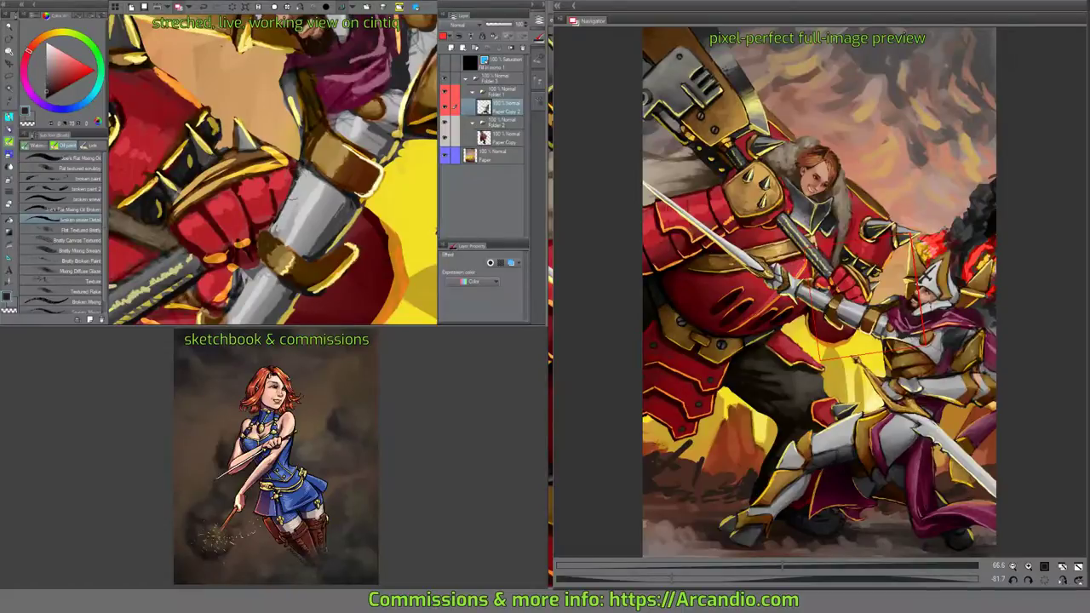
Shade and highlight the raised arm's forearm plates with dark, mid and light grey strokes.
mouse_move(272, 228)
left_mouse_down()
mouse_move(223, 298)
mouse_move(366, 137)
mouse_move(397, 177)
mouse_move(375, 243)
left_mouse_up()
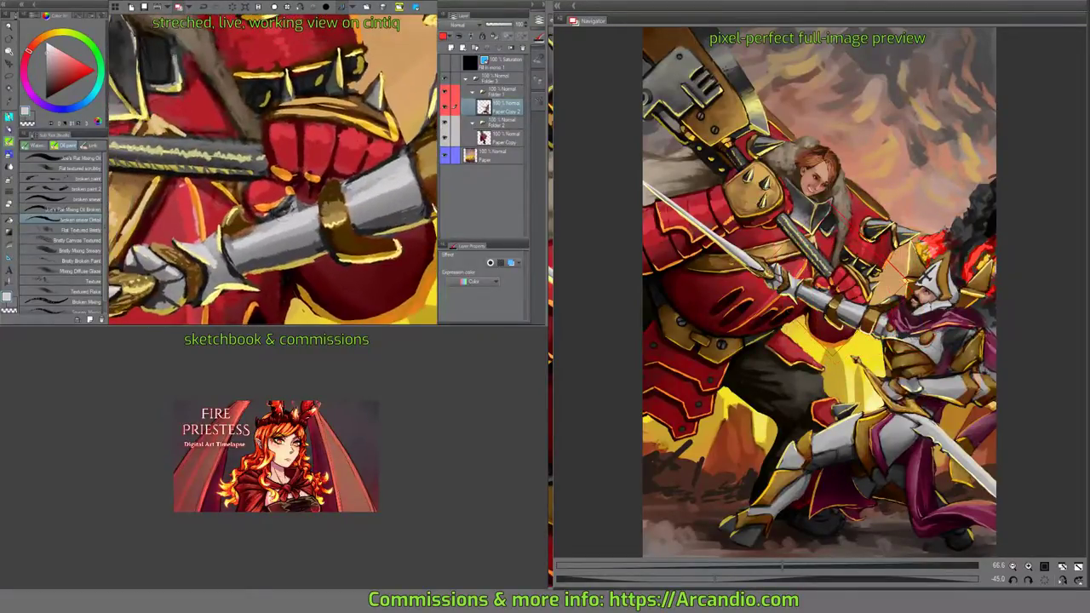
left_click_drag(291, 200, 293, 189)
left_click(292, 196, "alt")
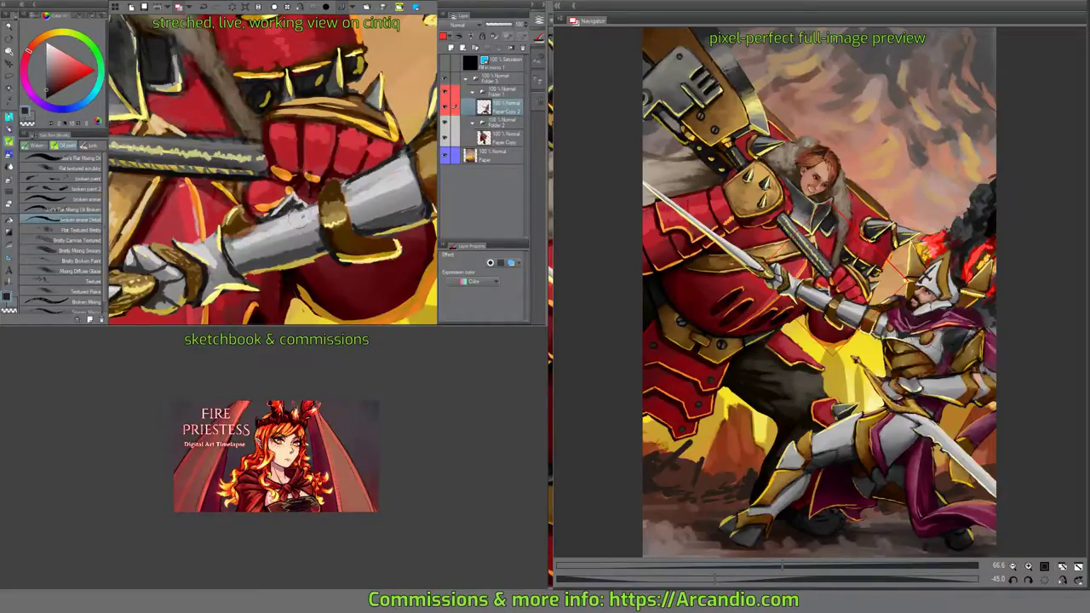
left_click(292, 216, "alt")
left_click_drag(269, 220, 394, 157)
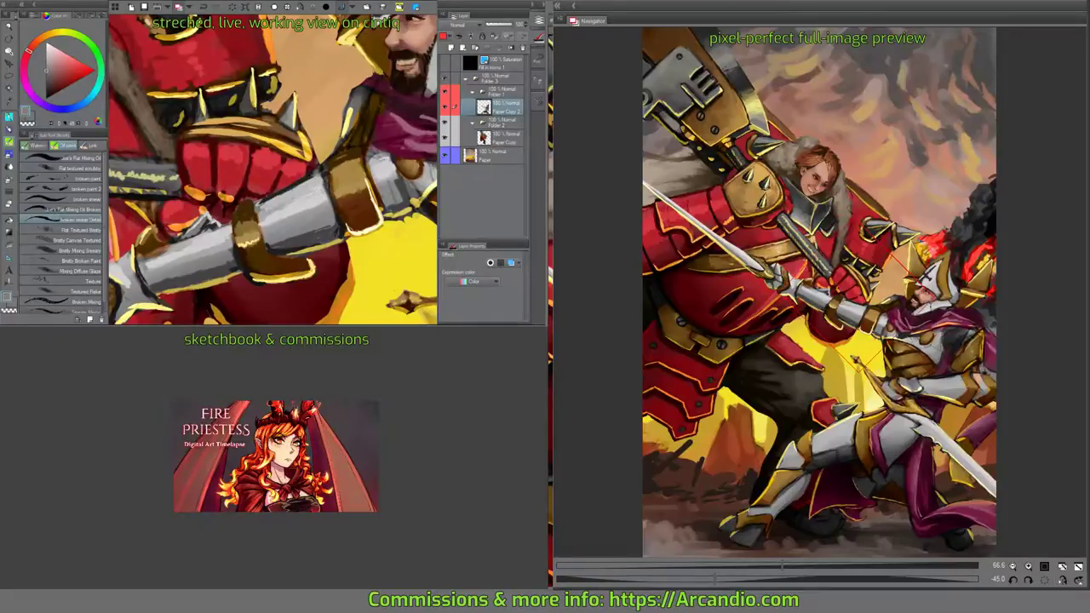
left_click(213, 223, "alt")
left_click_drag(208, 218, 218, 235)
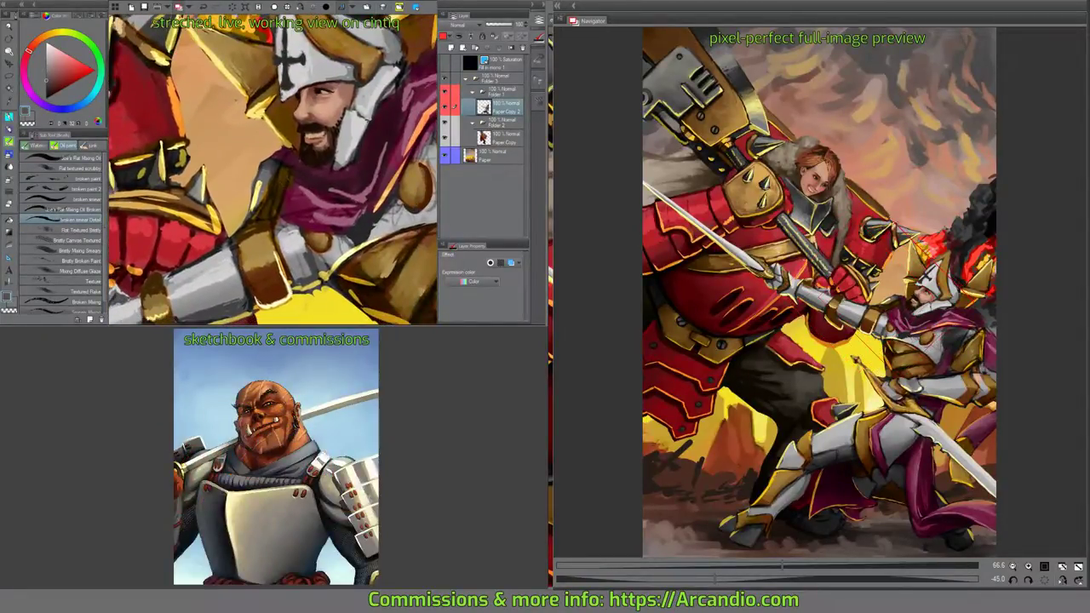
Refine the raised arm's brown elbow guard with a smaller brush, using sampled dark brown and gold.
key("minus")
left_click(255, 230, "alt")
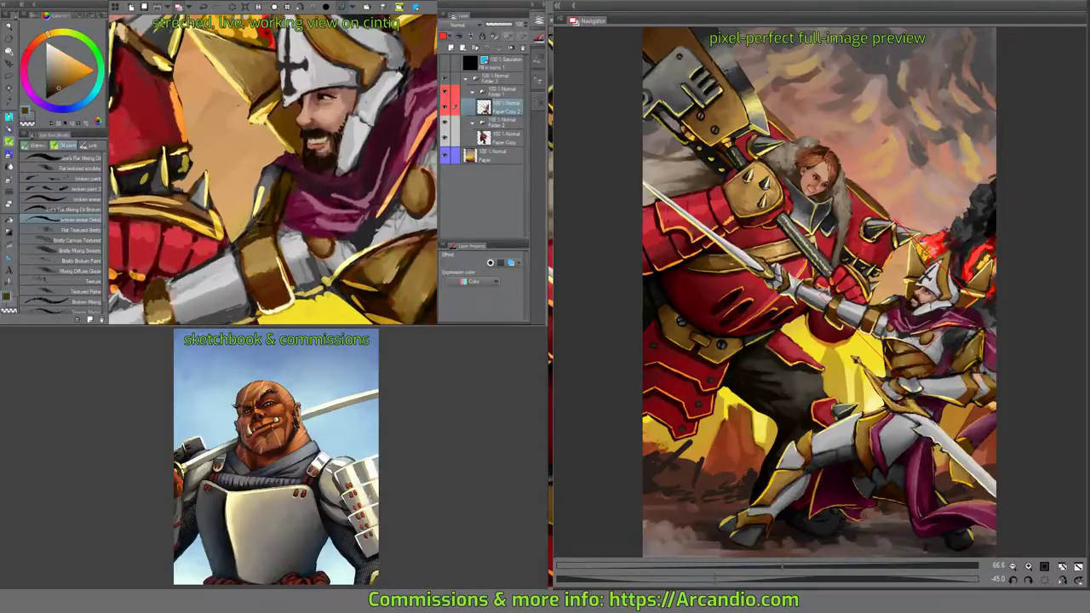
mouse_move(257, 232)
left_mouse_down()
mouse_move(276, 181)
mouse_move(274, 211)
mouse_move(281, 198)
mouse_move(288, 158)
mouse_move(281, 199)
mouse_move(264, 152)
mouse_move(287, 117)
mouse_move(284, 154)
mouse_move(261, 160)
left_mouse_up()
key("minus")
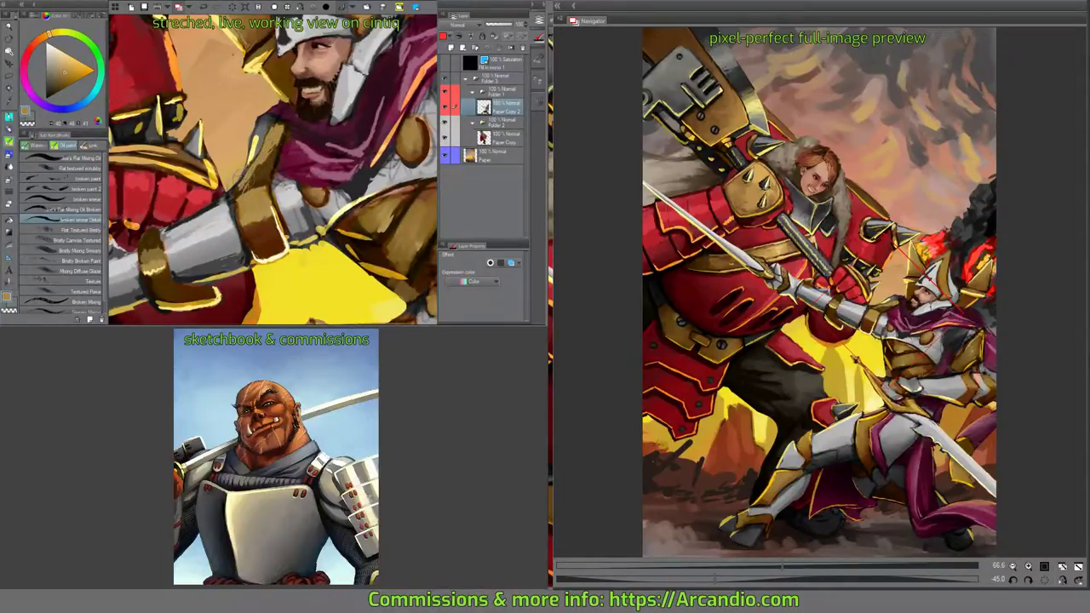
mouse_move(232, 198)
left_mouse_down()
mouse_move(248, 181)
mouse_move(235, 197)
left_mouse_up()
left_click(248, 201, "alt")
Blend the gold trim of the raised upper arm with a broken oil mixing brush and sampled brown tones.
key("comma")
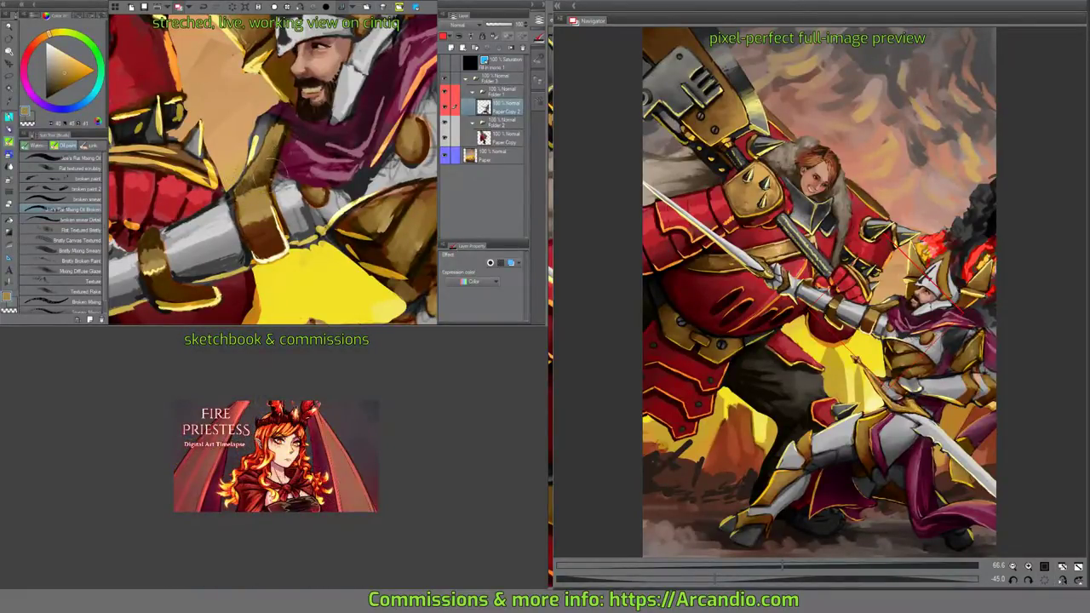
left_click_drag(281, 166, 279, 199)
mouse_move(312, 152)
left_mouse_down()
mouse_move(264, 189)
mouse_move(281, 167)
left_mouse_up()
left_click(259, 192, "alt")
left_click_drag(243, 200, 302, 164)
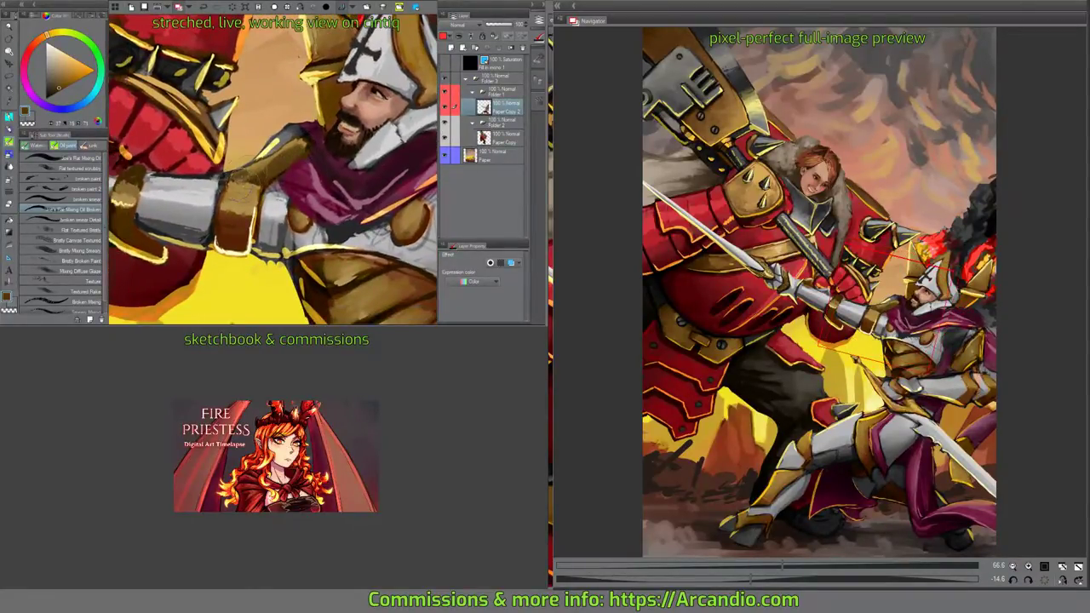
Smooth the knight's golden waist plates with gold mixing strokes.
scroll(303, 154, "down", 3)
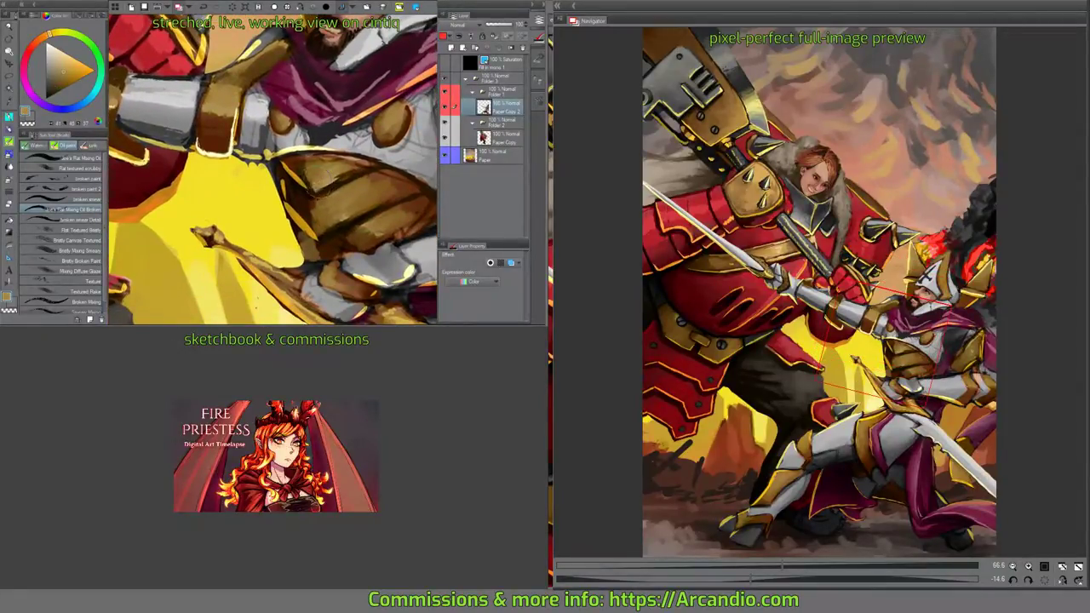
left_click_drag(366, 201, 332, 223)
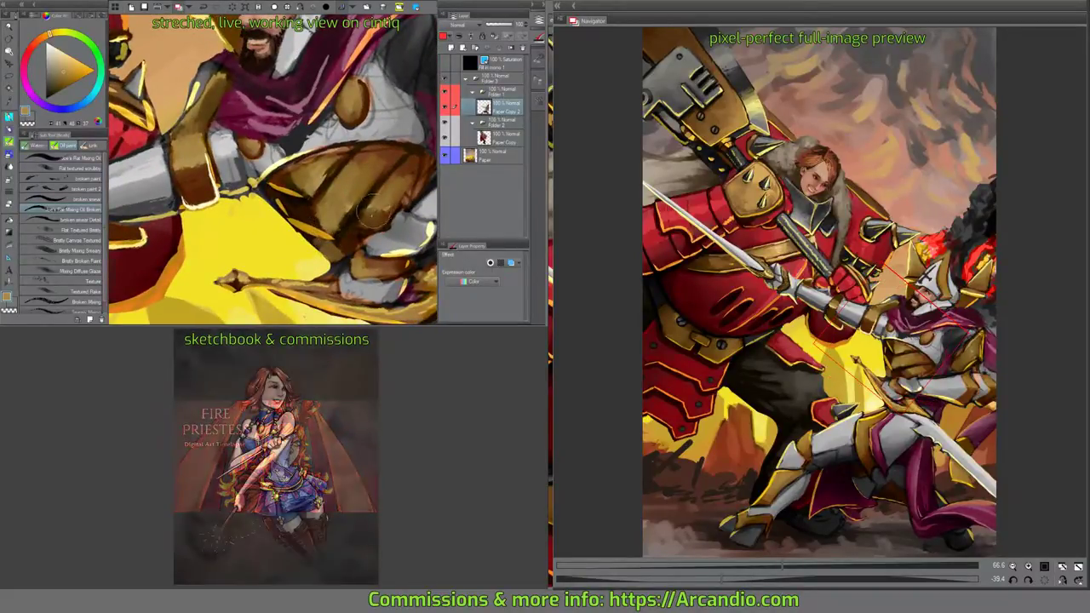
scroll(345, 170, "down", 2)
mouse_move(352, 154)
left_mouse_down()
mouse_move(290, 200)
mouse_move(286, 149)
mouse_move(289, 243)
mouse_move(272, 183)
mouse_move(294, 221)
left_mouse_up()
scroll(293, 247, "down", 4)
Clean up the lower edge of the waist plates beside the sword hand with the detail brush, using sampled brown and gold.
left_click(272, 179, "alt")
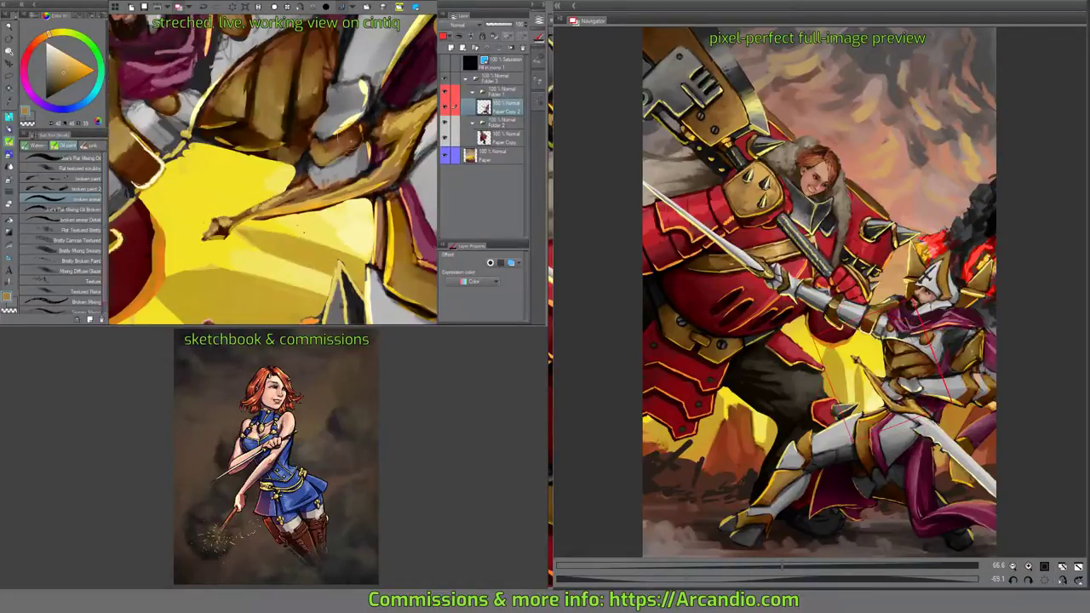
left_click(64, 219)
scroll(342, 147, "up", 1)
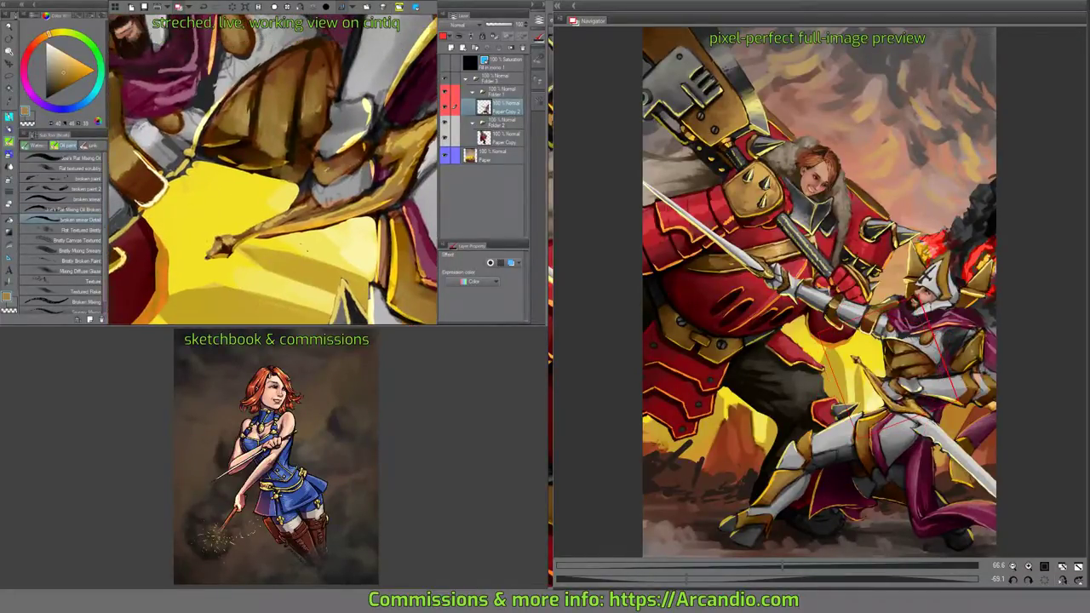
mouse_move(314, 166)
left_mouse_down()
mouse_move(269, 207)
mouse_move(290, 205)
mouse_move(254, 189)
mouse_move(319, 209)
left_mouse_up()
left_click(259, 180, "alt")
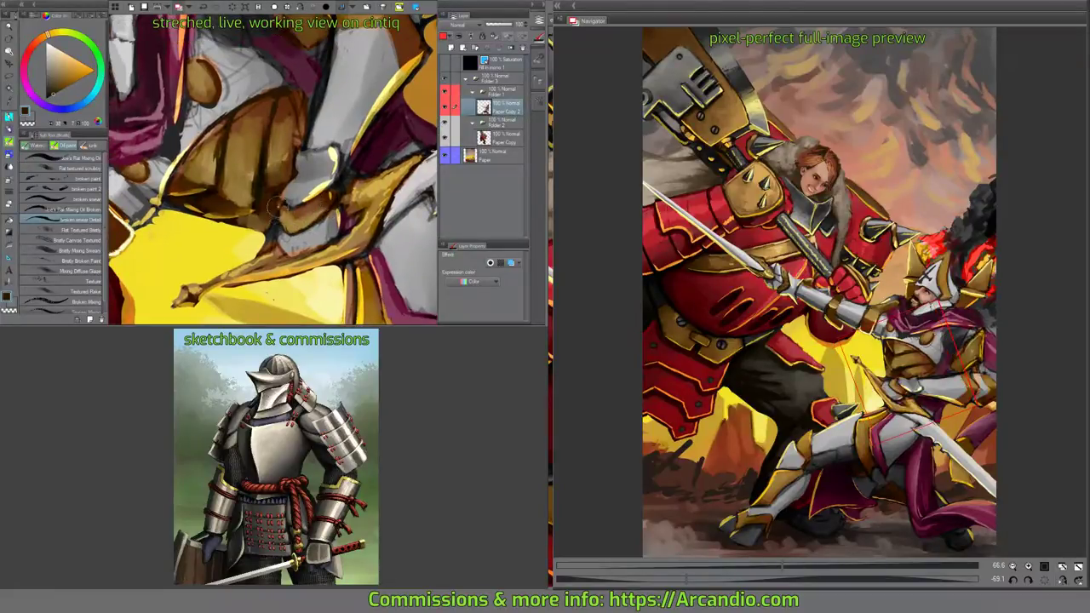
left_click(277, 209, "alt")
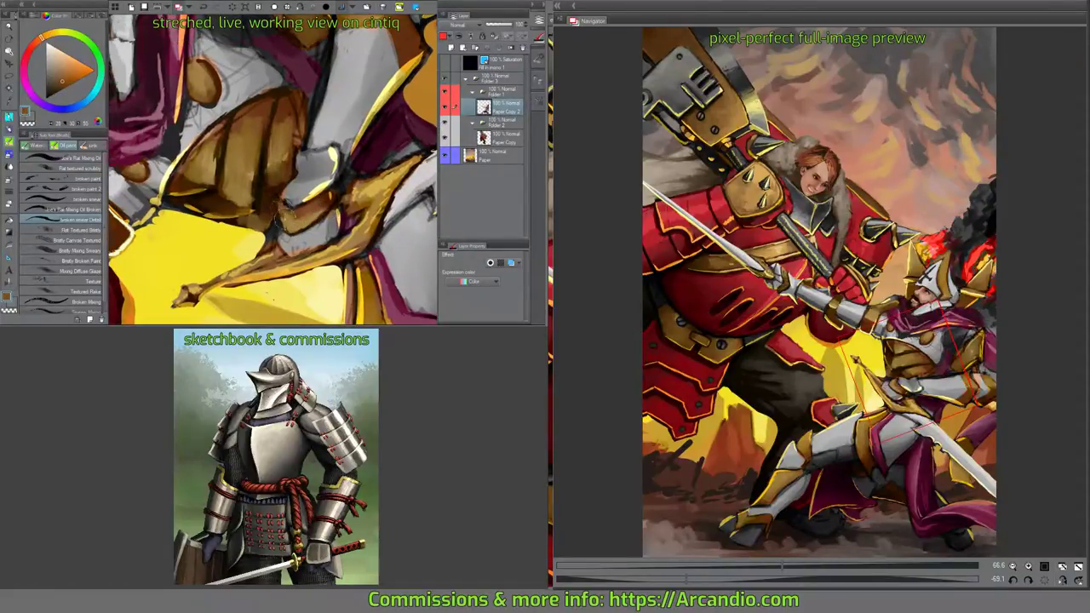
left_click(281, 224, "alt")
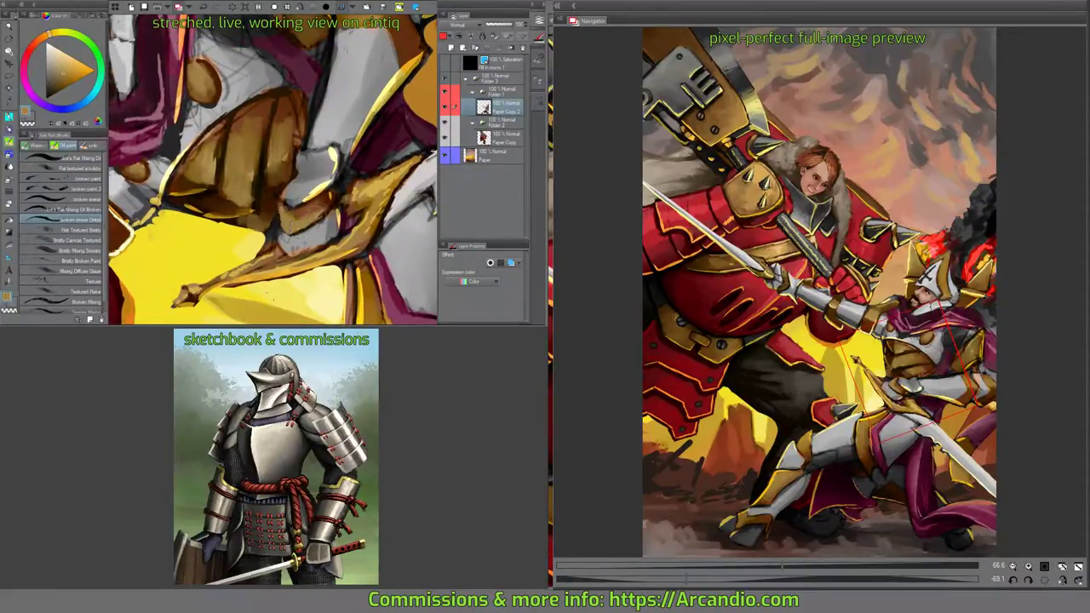
left_click_drag(287, 213, 288, 228)
left_click(285, 217, "alt")
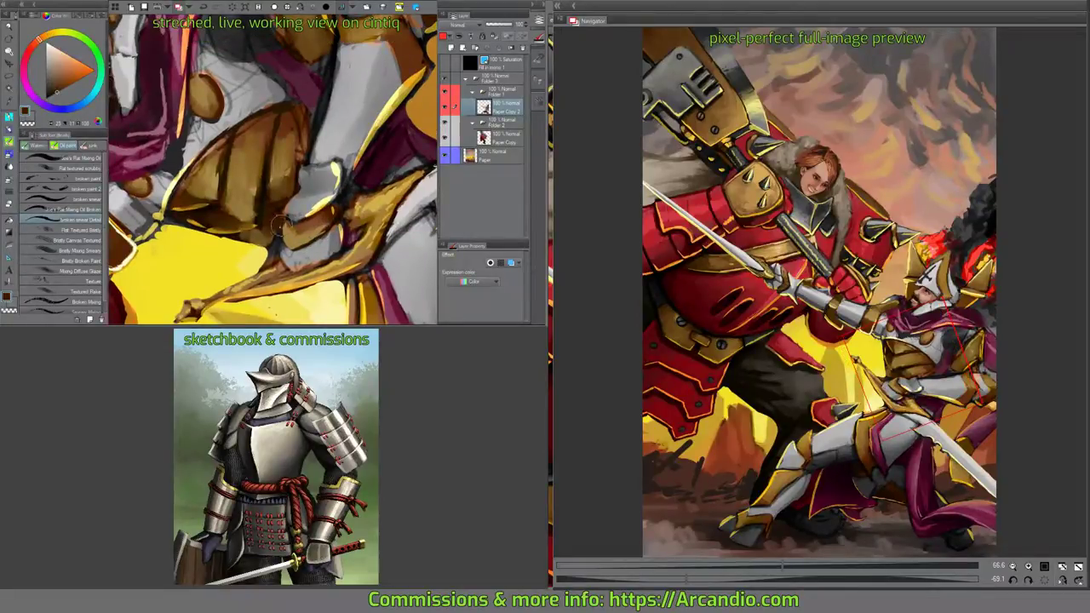
Clean up the edge of the sword hand's cuff against the waist plates with sampled grey.
left_click(288, 198, "alt")
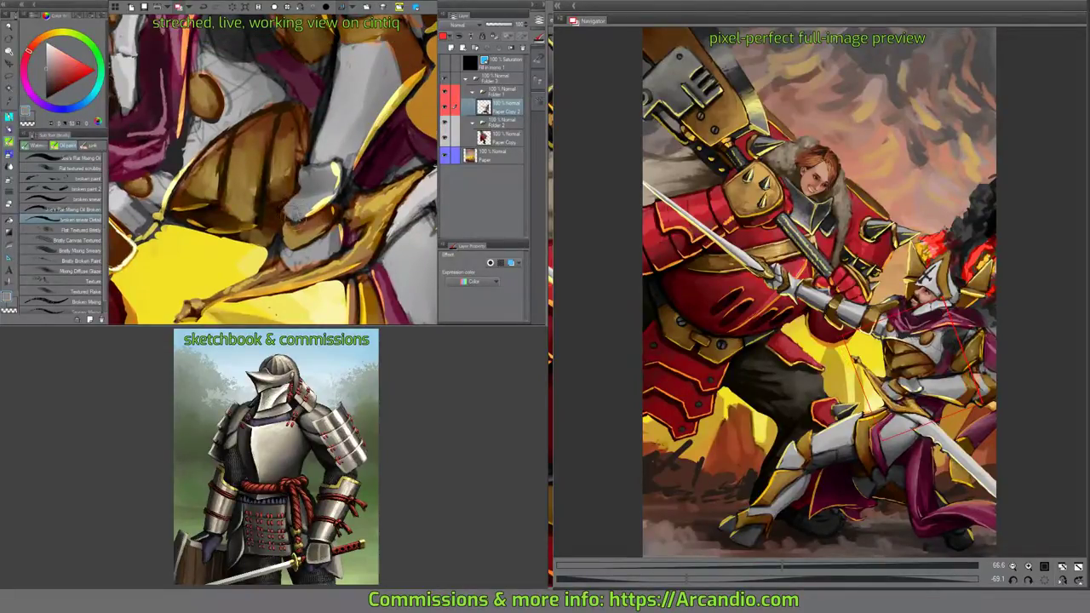
mouse_move(323, 187)
left_mouse_down()
mouse_move(309, 98)
mouse_move(289, 232)
left_mouse_up()
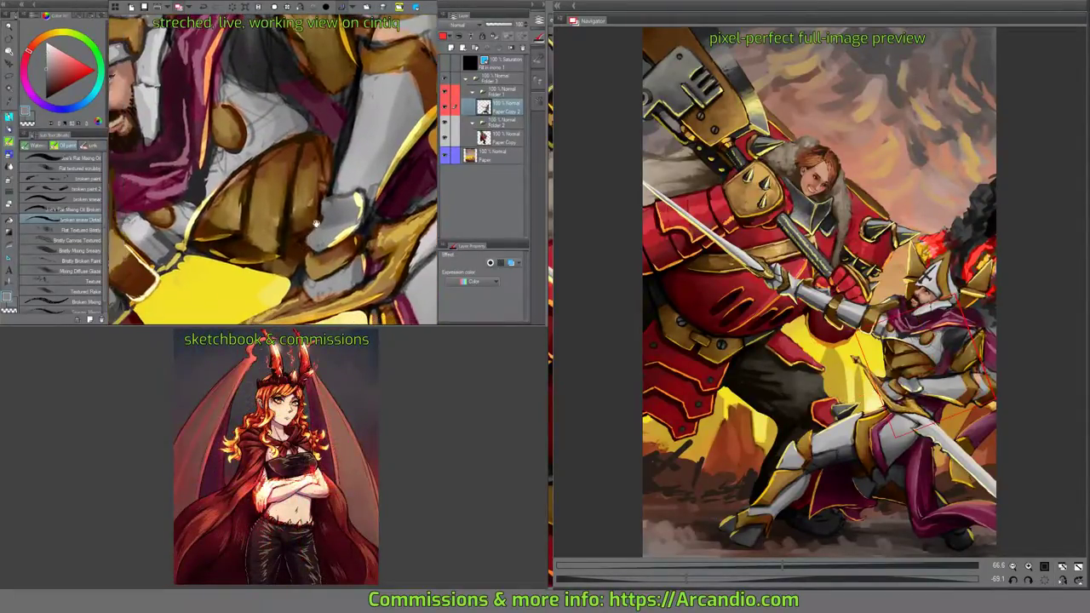
left_click_drag(280, 247, 309, 240)
Smooth the white forearm plate of the knight's lower sword arm with light grey strokes.
left_click_drag(360, 161, 336, 200)
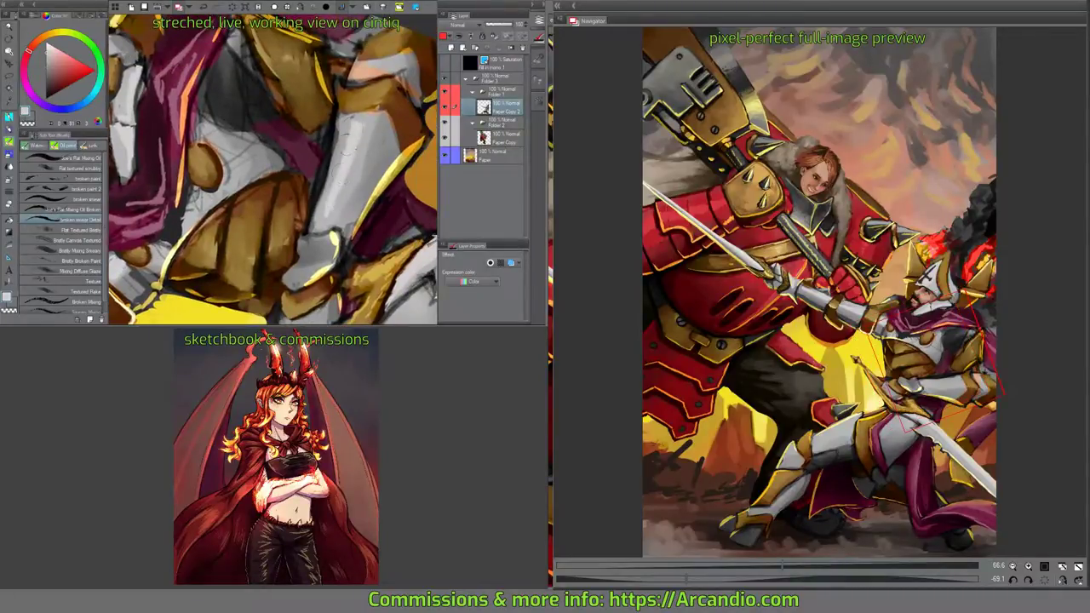
left_click_drag(358, 122, 340, 181)
mouse_move(254, 230)
left_mouse_down()
mouse_move(231, 247)
mouse_move(312, 187)
left_mouse_up()
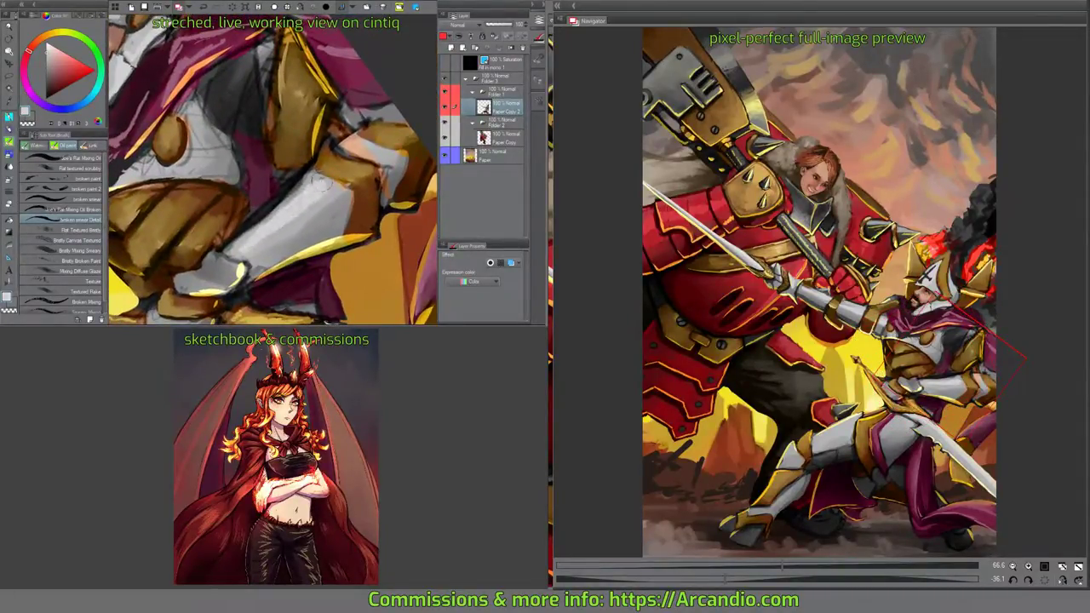
left_click_drag(368, 161, 339, 199)
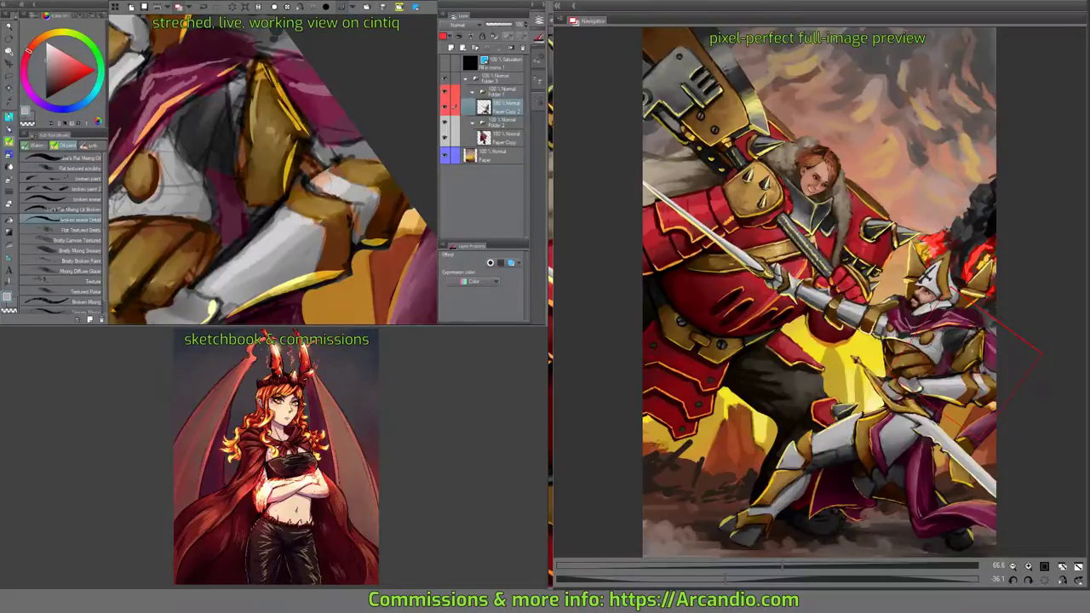
left_click_drag(340, 187, 308, 170)
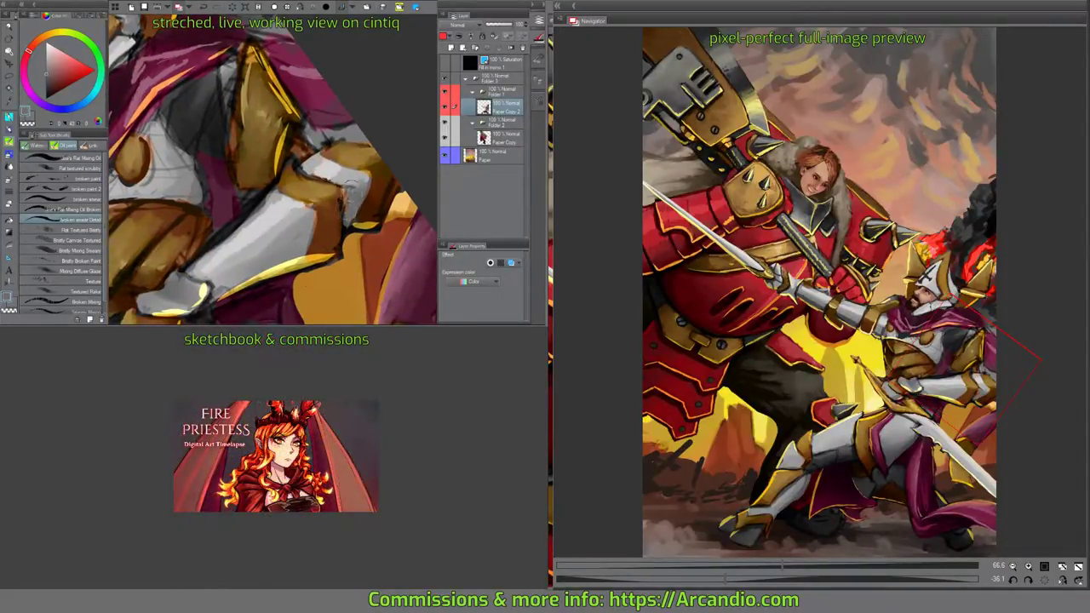
Clean up the gold trim at the lower sword arm's elbow with sampled brown, gold and grey.
left_click(349, 184, "alt")
left_click(339, 203, "alt")
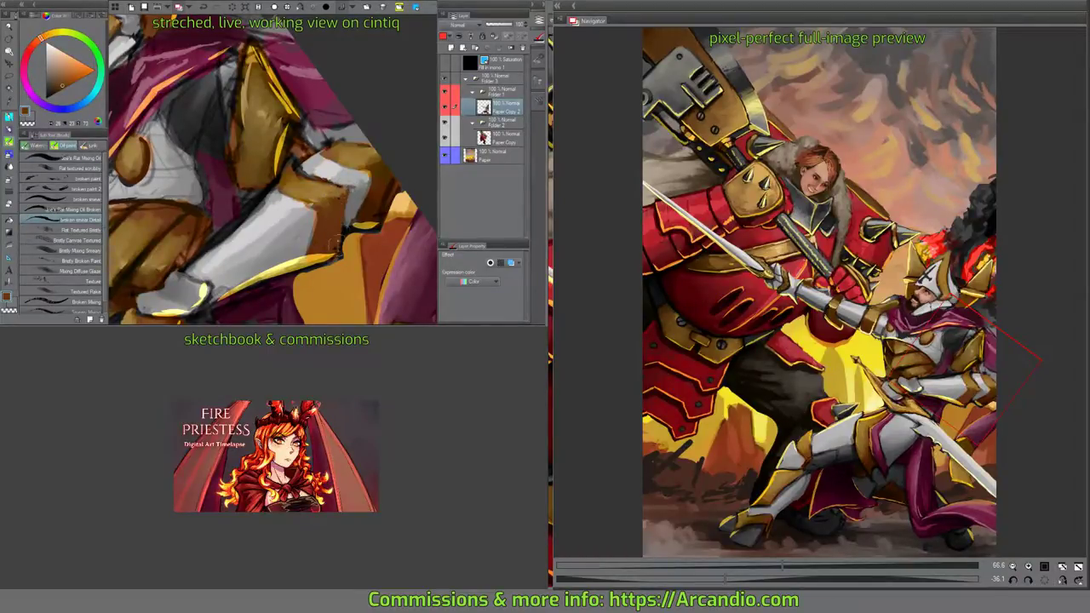
mouse_move(352, 214)
left_mouse_down()
mouse_move(333, 221)
mouse_move(364, 197)
mouse_move(359, 180)
left_mouse_up()
left_click(359, 178, "alt")
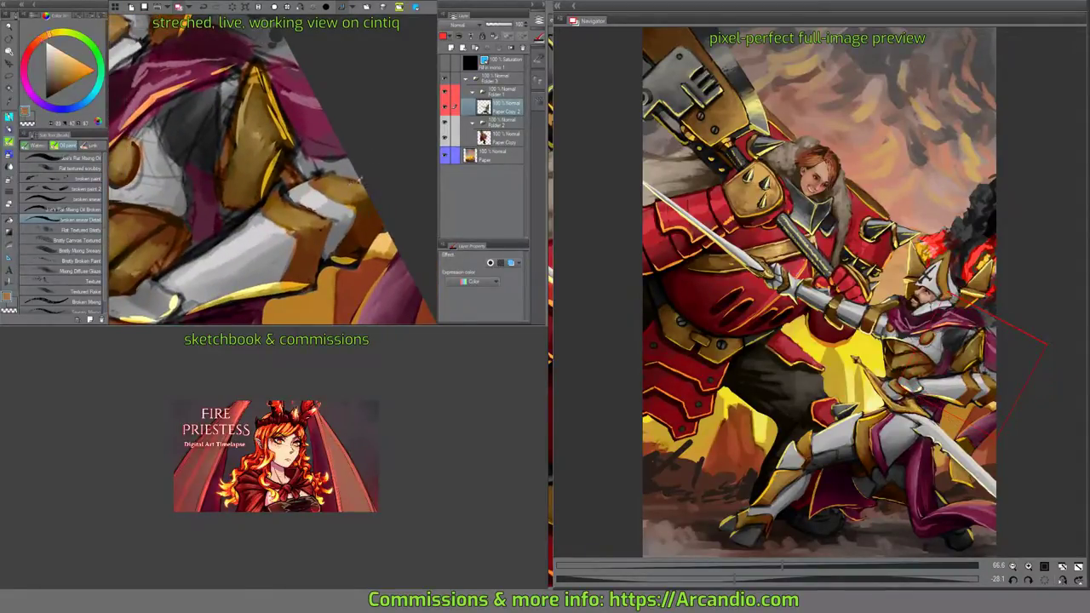
left_click(366, 179, "alt")
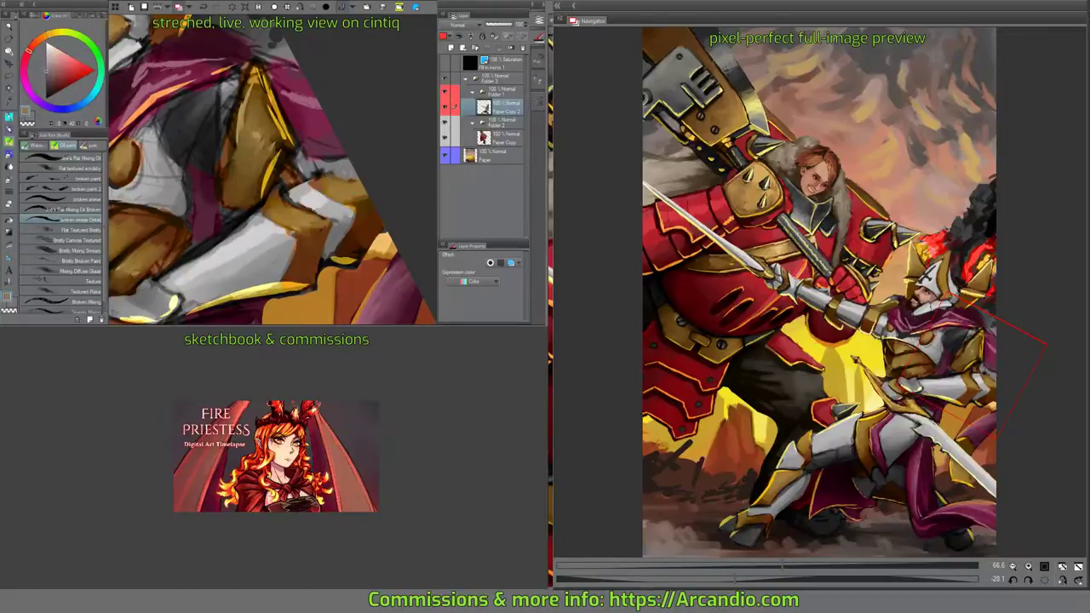
Sharpen the upper corners of the elbow's gold trim against the white plate with sampled grey and gold.
left_click_drag(378, 151, 394, 173)
left_click_drag(308, 170, 322, 189)
mouse_move(383, 151)
left_mouse_down()
mouse_move(395, 180)
mouse_move(356, 202)
mouse_move(366, 218)
left_mouse_up()
left_click(337, 226, "alt")
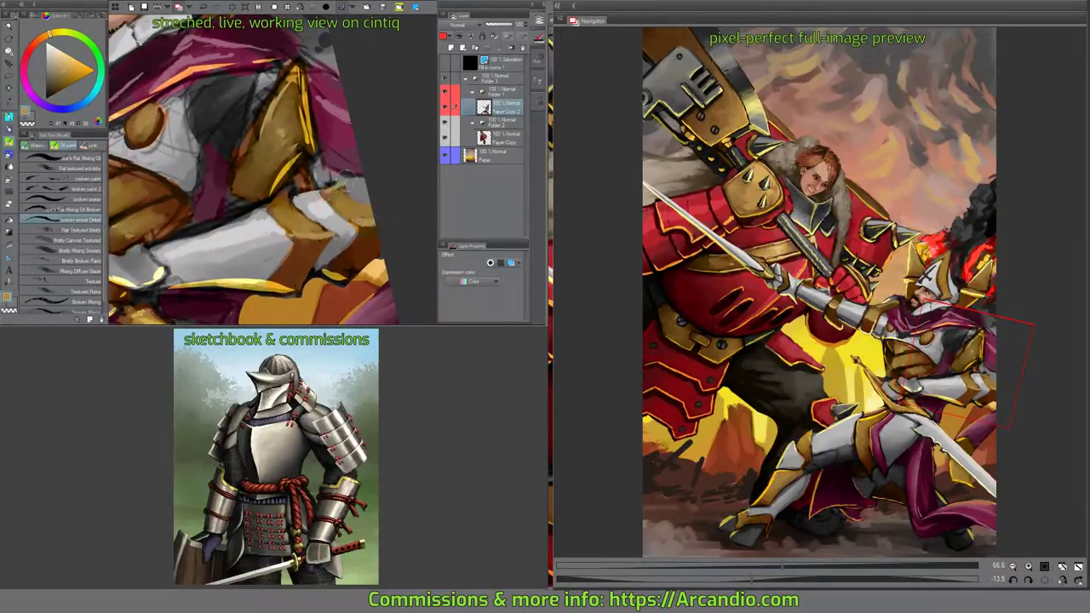
mouse_move(273, 201)
left_mouse_down()
mouse_move(300, 196)
mouse_move(311, 213)
left_mouse_up()
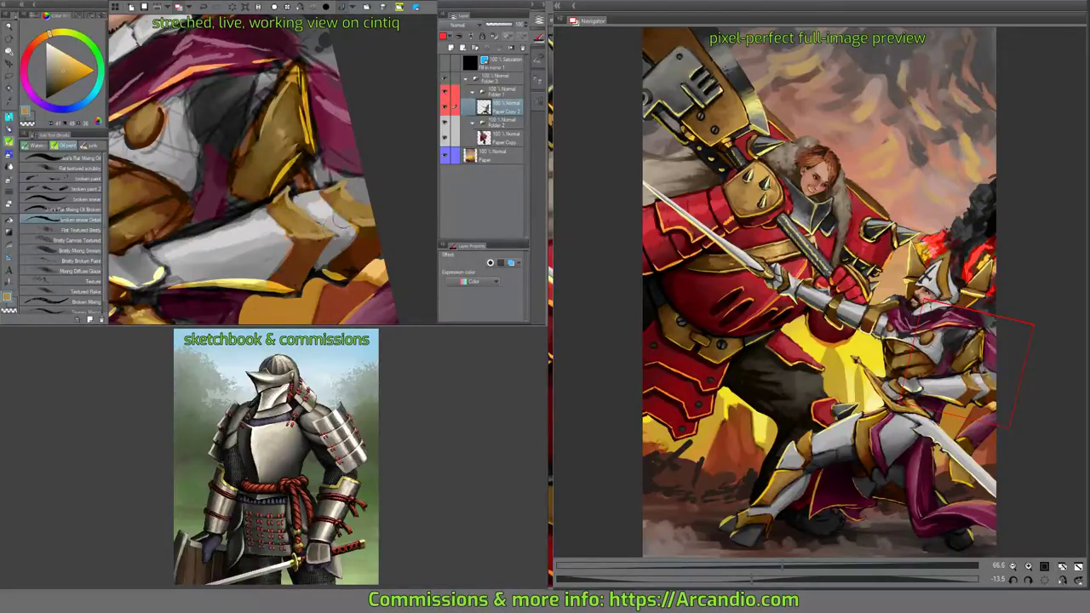
Refine the outer edge of the gold plate above the elbow against the purple cape using sampled gold.
mouse_move(388, 155)
left_mouse_down()
mouse_move(362, 196)
mouse_move(396, 272)
left_mouse_up()
left_click_drag(243, 170, 247, 183)
left_click(238, 140)
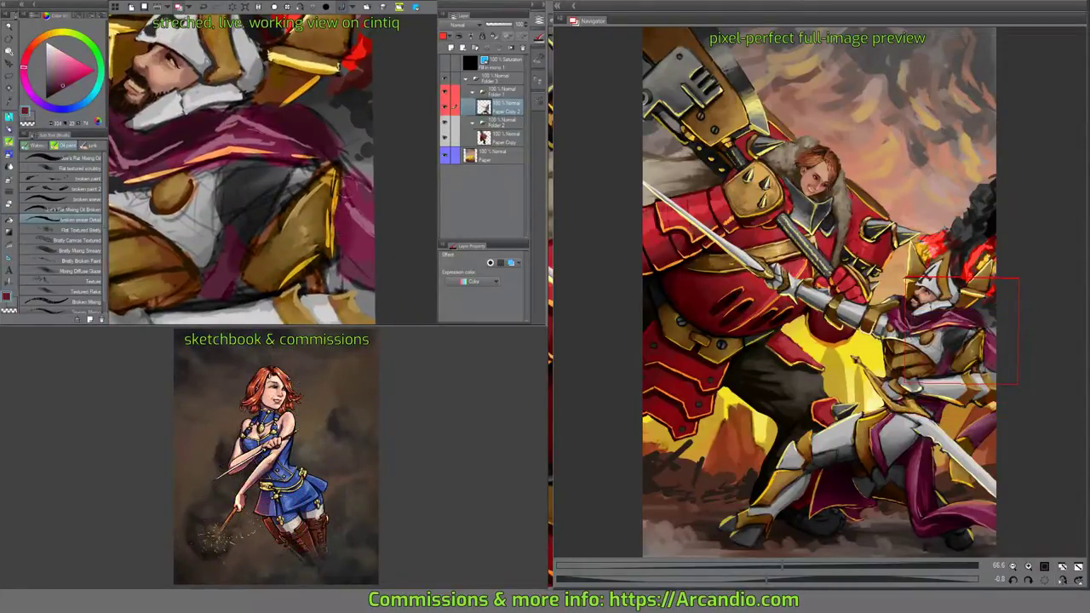
left_click(325, 230, "alt")
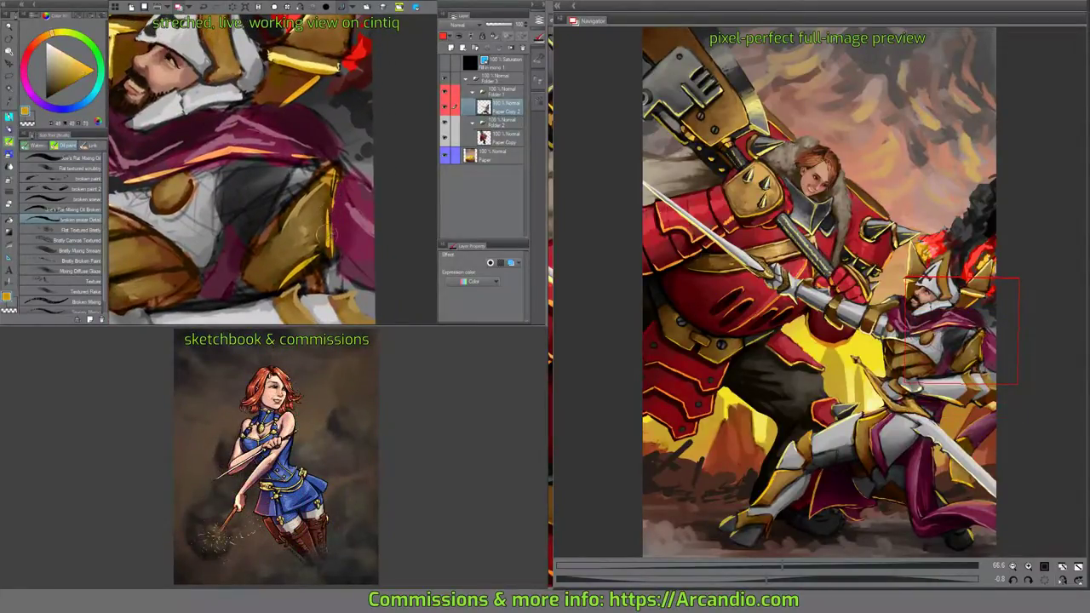
scroll(329, 242, "down", 2)
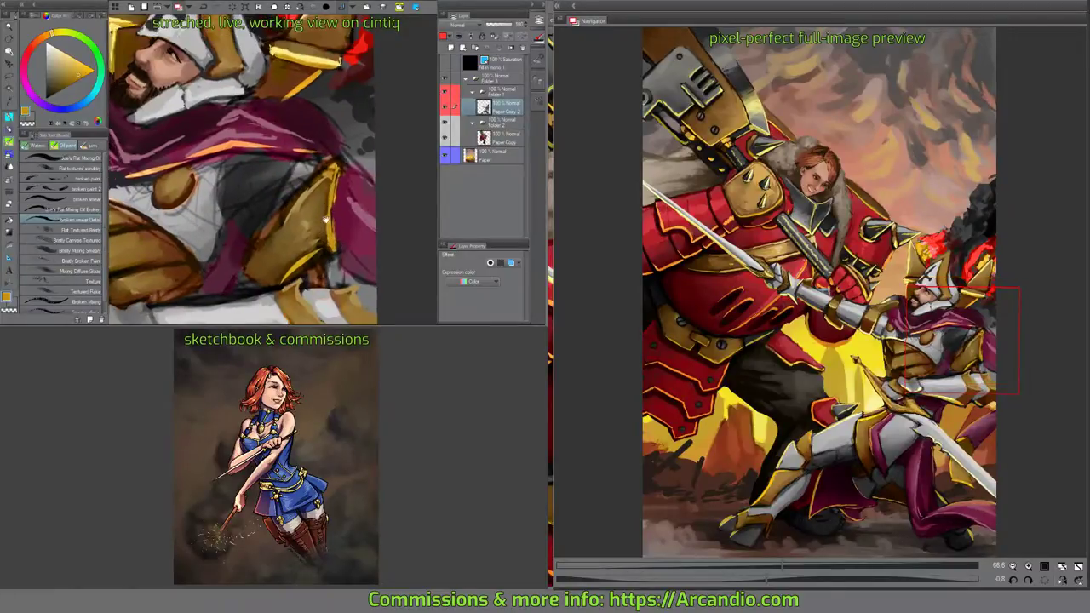
scroll(330, 249, "down", 1)
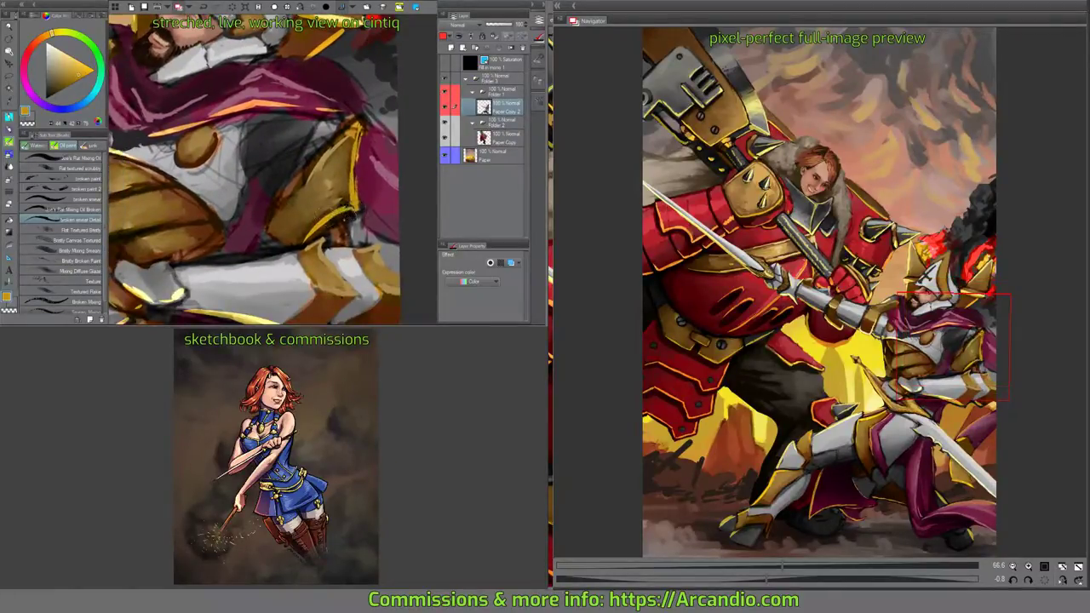
Clean up the gap between the gold upper-arm plate and the cape with sampled dark and purple tones.
left_click(344, 219, "alt")
scroll(345, 224, "down", 2)
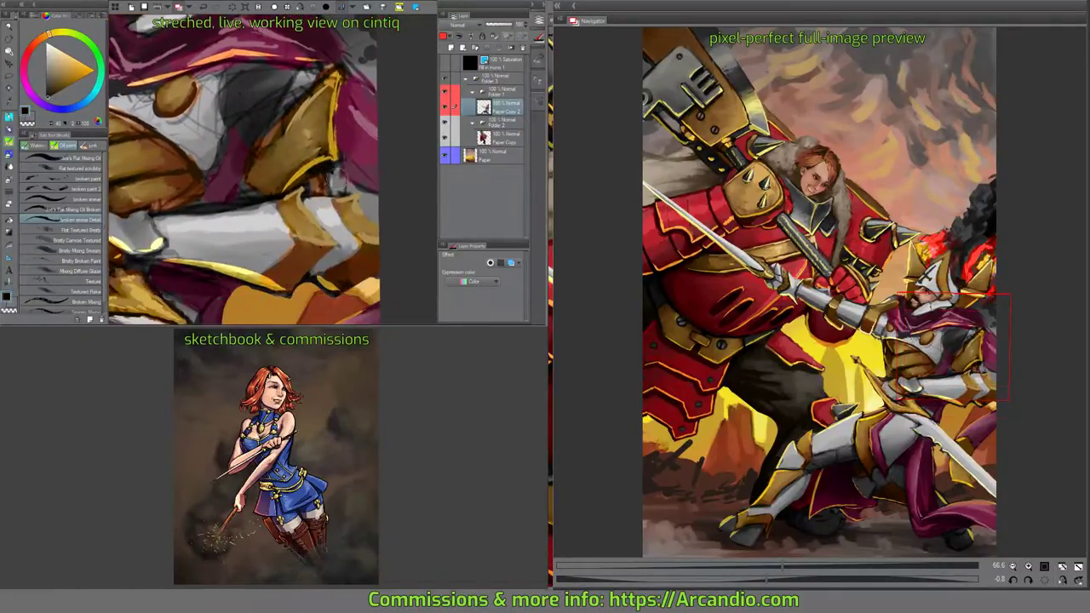
left_click(332, 174, "alt")
left_click(346, 143, "alt")
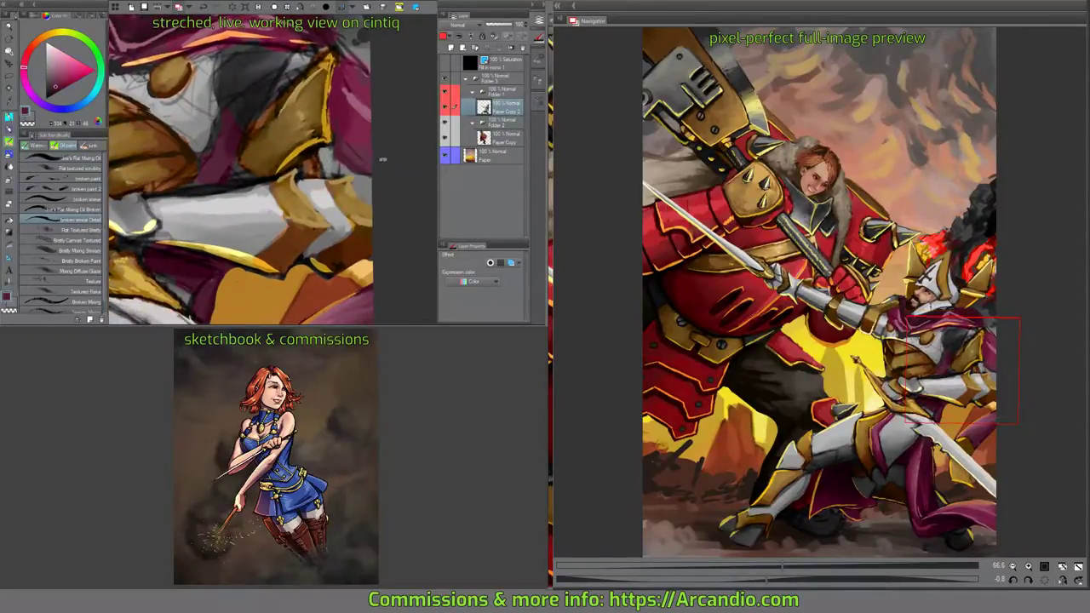
Paint the small armour piece between the gold upper-arm plate and the elbow with sampled greys and dark shadow.
key("asciicircum")
key("asciicircum")
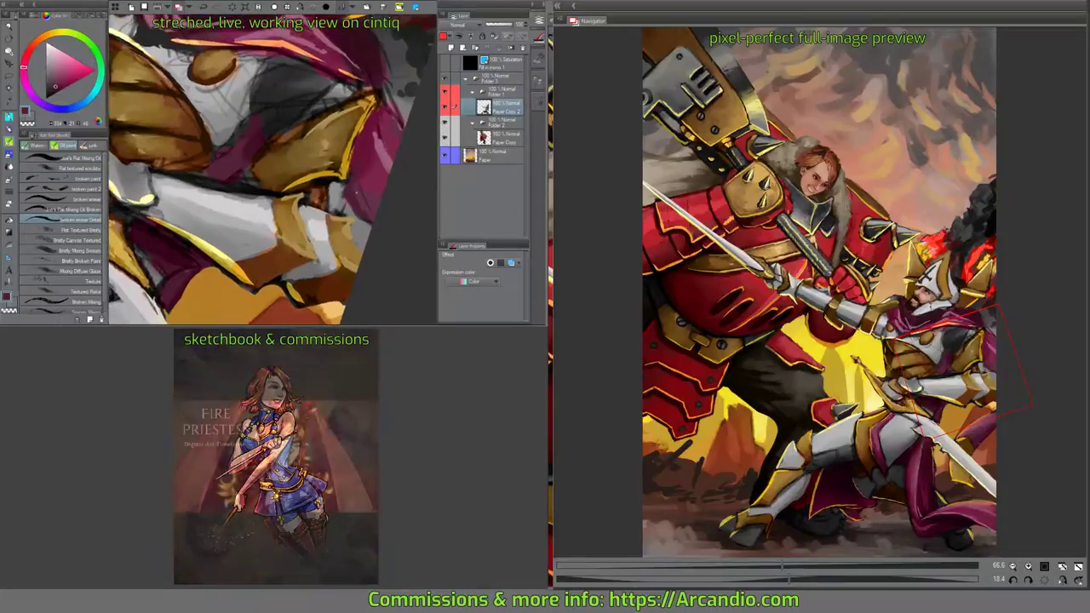
left_click(340, 212, "alt")
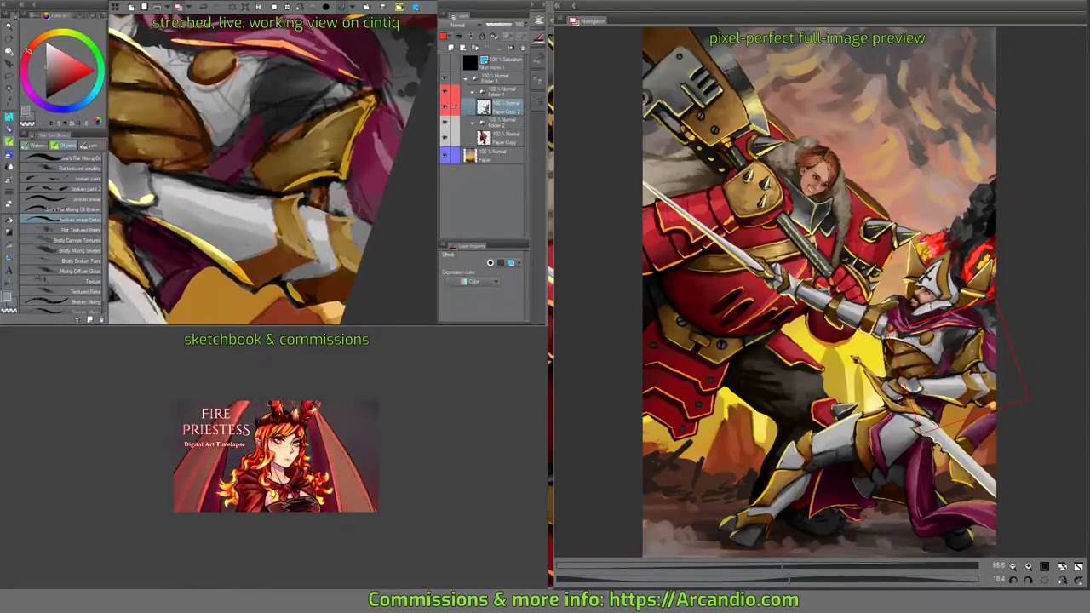
left_click_drag(356, 201, 361, 218)
left_click(336, 209, "alt")
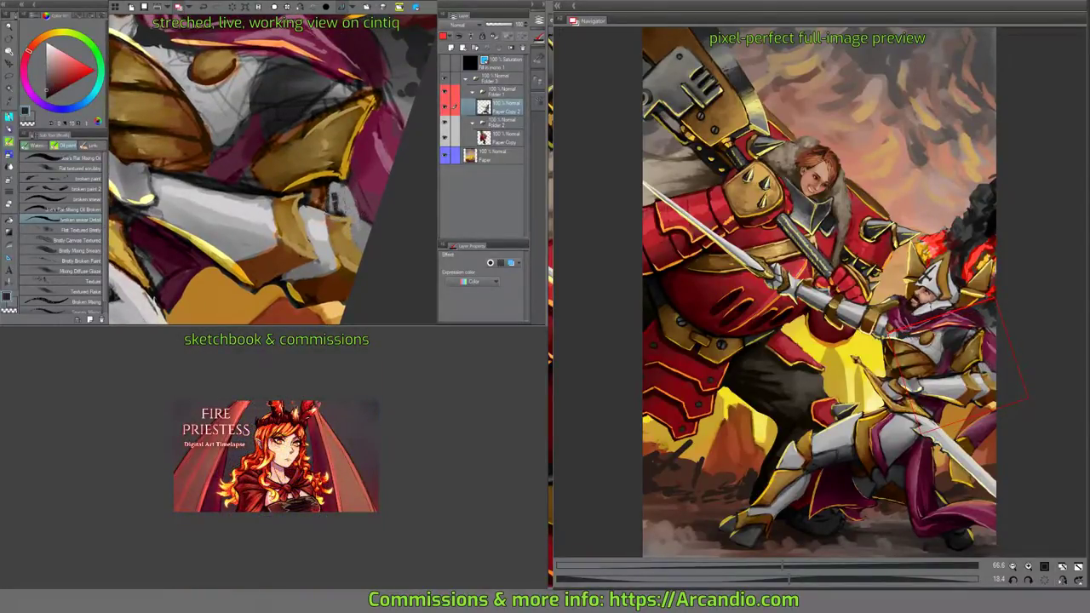
left_click_drag(324, 183, 325, 210)
left_click(337, 213, "alt")
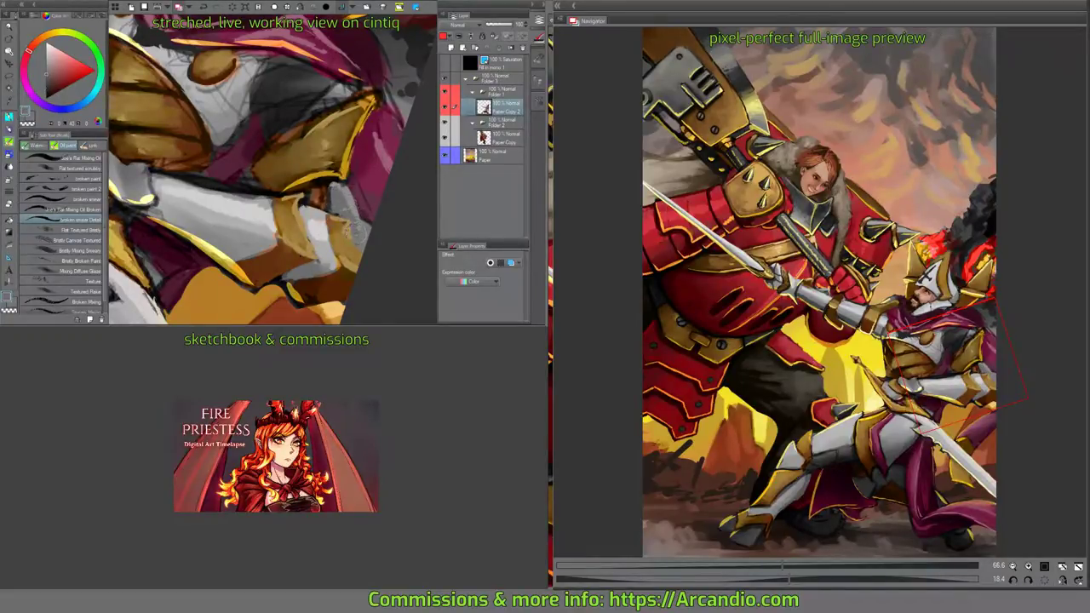
Refine the joint above the elbow trim against the cape using sampled gold, grey and dark tones.
left_click(284, 274, "alt")
left_click_drag(327, 186, 312, 204)
left_click(243, 126, "alt")
left_click(340, 204, "alt")
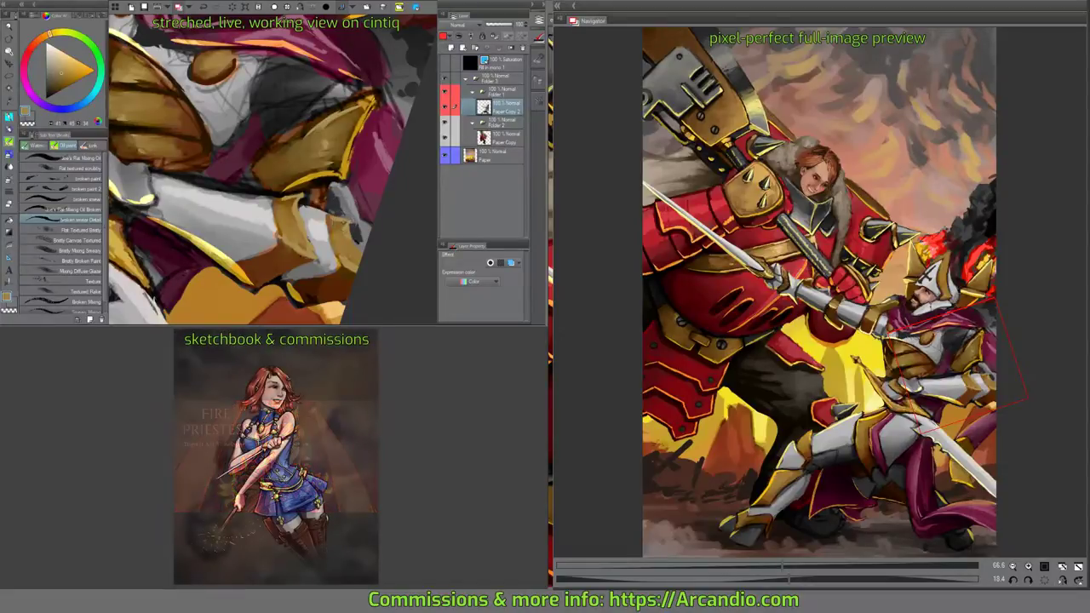
left_click(340, 204, "alt")
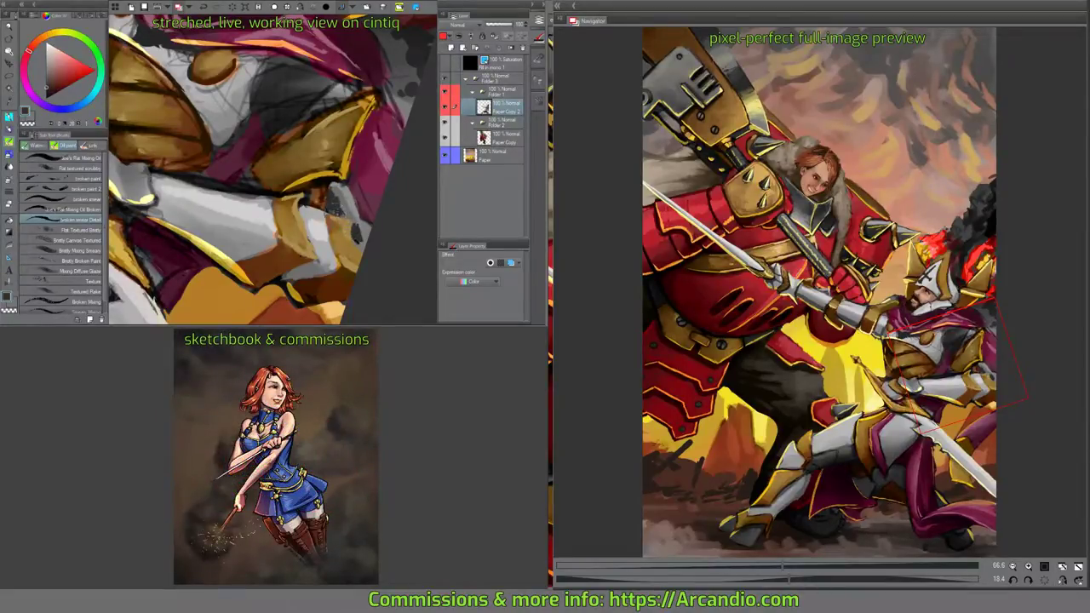
left_click(341, 204, "alt")
mouse_move(359, 227)
left_mouse_down()
mouse_move(353, 244)
mouse_move(356, 216)
mouse_move(335, 179)
left_mouse_up()
left_click(356, 235, "alt")
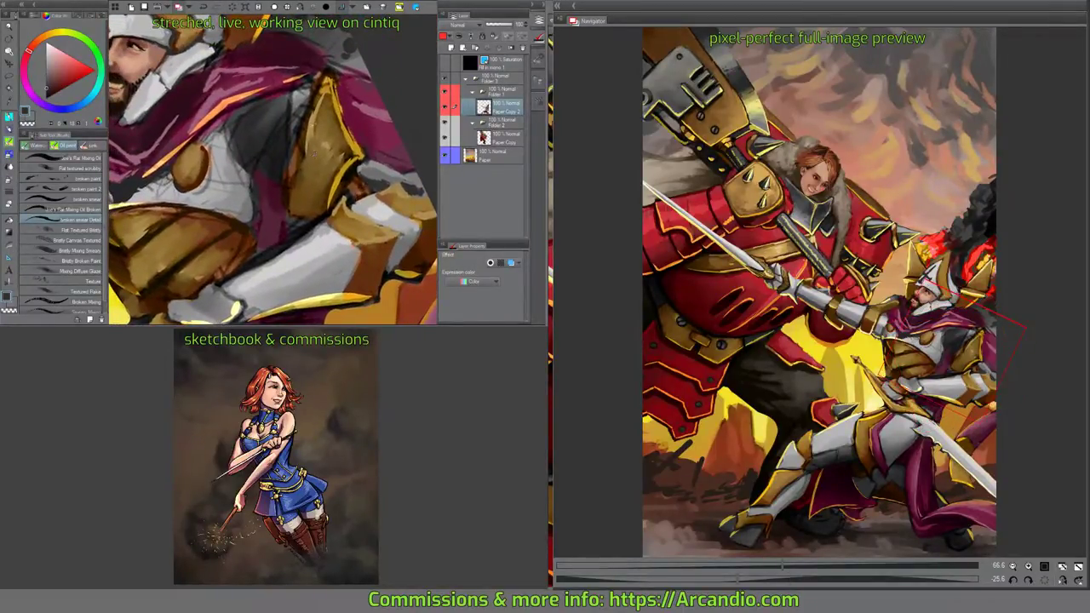
Smooth the surface and inner edge of the gold upper-arm plate with sampled gold and brown tones.
left_click(335, 179, "alt")
mouse_move(307, 136)
left_mouse_down()
mouse_move(288, 203)
mouse_move(294, 175)
left_mouse_up()
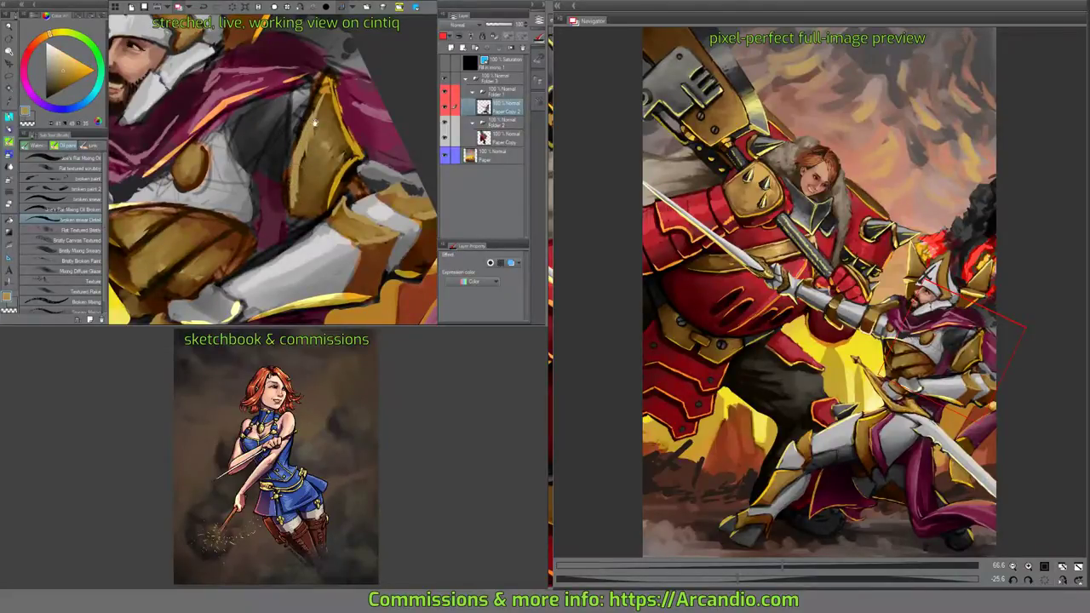
left_click_drag(314, 123, 292, 217)
mouse_move(308, 166)
left_mouse_down()
mouse_move(296, 196)
mouse_move(307, 151)
mouse_move(320, 153)
mouse_move(313, 147)
mouse_move(306, 174)
mouse_move(288, 160)
left_mouse_up()
left_click(293, 158, "alt")
mouse_move(320, 194)
left_mouse_down()
mouse_move(294, 206)
mouse_move(275, 201)
mouse_move(295, 207)
mouse_move(315, 154)
mouse_move(307, 148)
mouse_move(297, 201)
mouse_move(267, 192)
mouse_move(302, 208)
mouse_move(305, 185)
mouse_move(306, 212)
mouse_move(317, 201)
mouse_move(311, 218)
mouse_move(317, 189)
mouse_move(306, 223)
left_mouse_up()
left_click(304, 209, "alt")
left_click(298, 203, "alt")
left_click(312, 205, "alt")
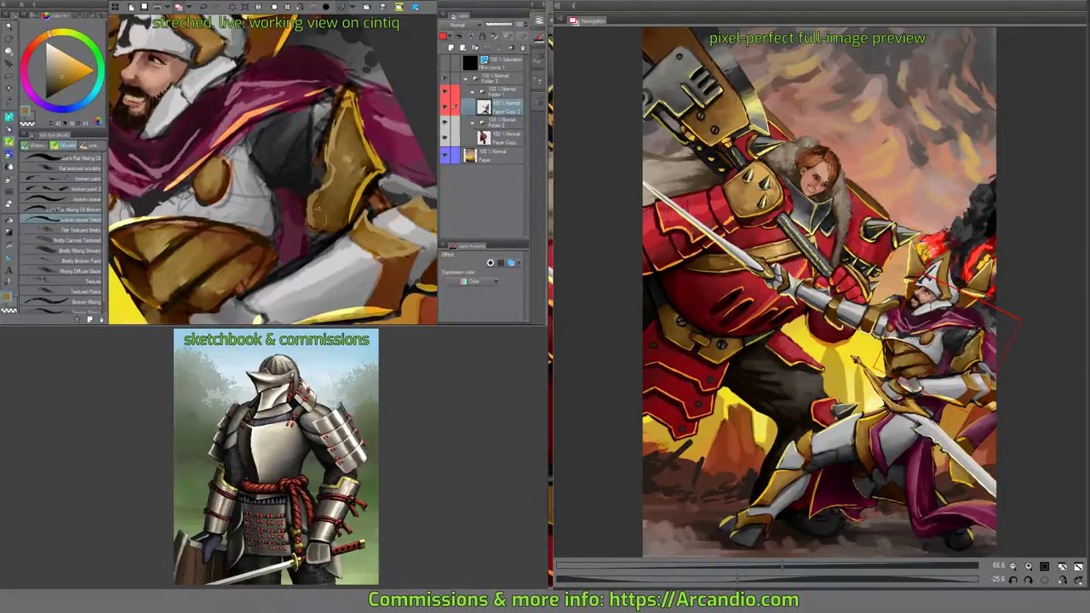
Shape the curved inner rim of the gold upper-arm plate against the dark armpit with gold and brown strokes.
left_click_drag(324, 136, 330, 162)
mouse_move(327, 151)
left_mouse_down()
mouse_move(332, 168)
mouse_move(339, 114)
mouse_move(332, 128)
mouse_move(344, 147)
left_mouse_up()
mouse_move(344, 109)
left_mouse_down()
mouse_move(332, 134)
mouse_move(362, 126)
mouse_move(332, 177)
left_mouse_up()
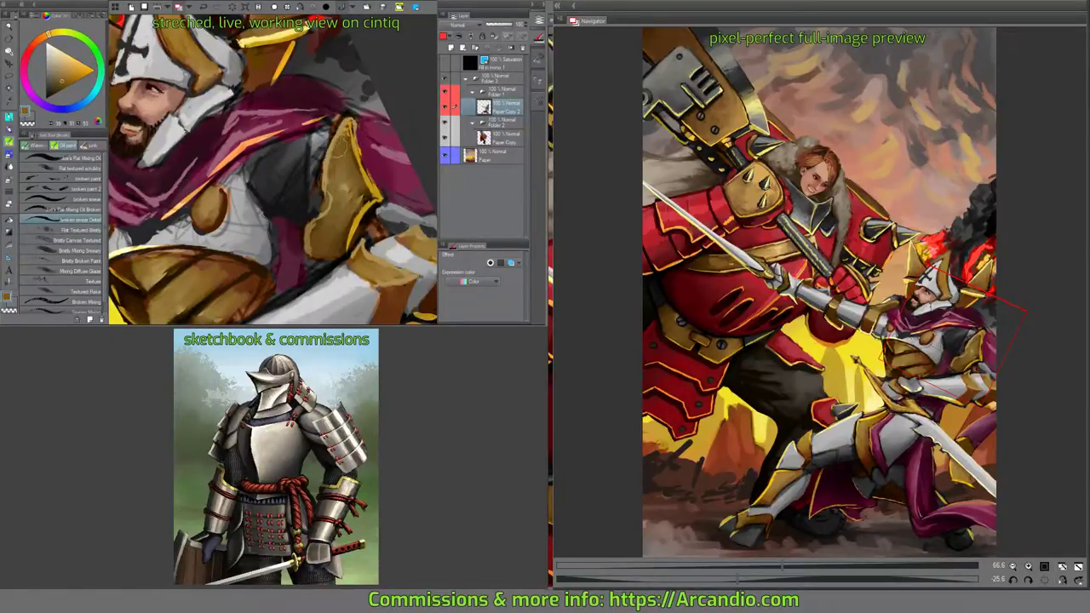
left_click_drag(341, 136, 327, 181)
key("-")
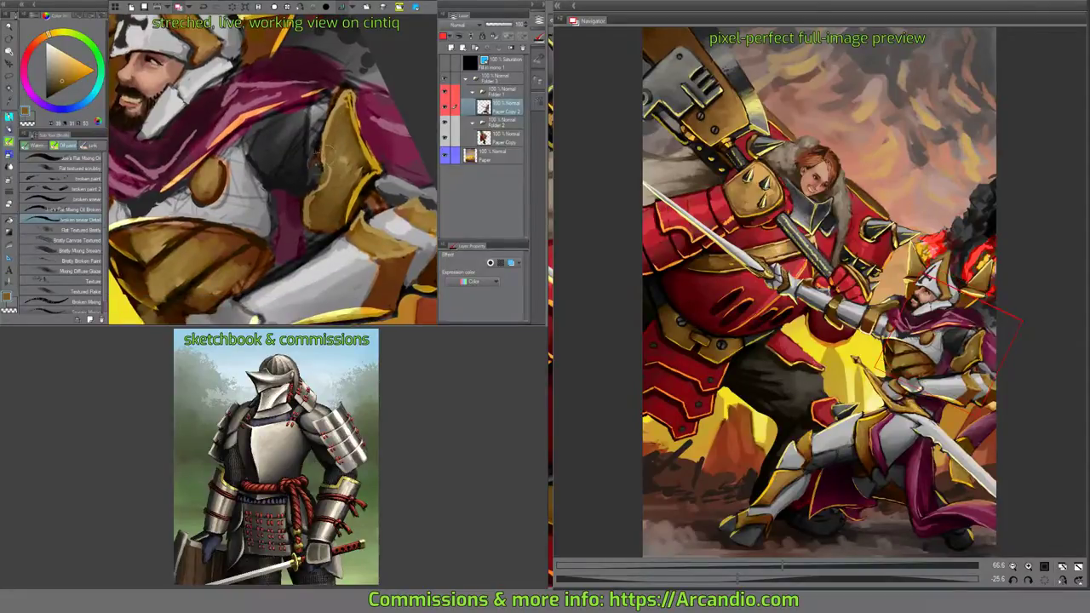
left_click(311, 170, "alt")
mouse_move(316, 166)
left_mouse_down()
mouse_move(314, 177)
mouse_move(317, 167)
mouse_move(375, 162)
left_mouse_up()
Clean up the gold shoulder trim of the raised arm beside the purple scarf with sampled brown, dark and purple tones.
key("^")
left_click(269, 186, "alt")
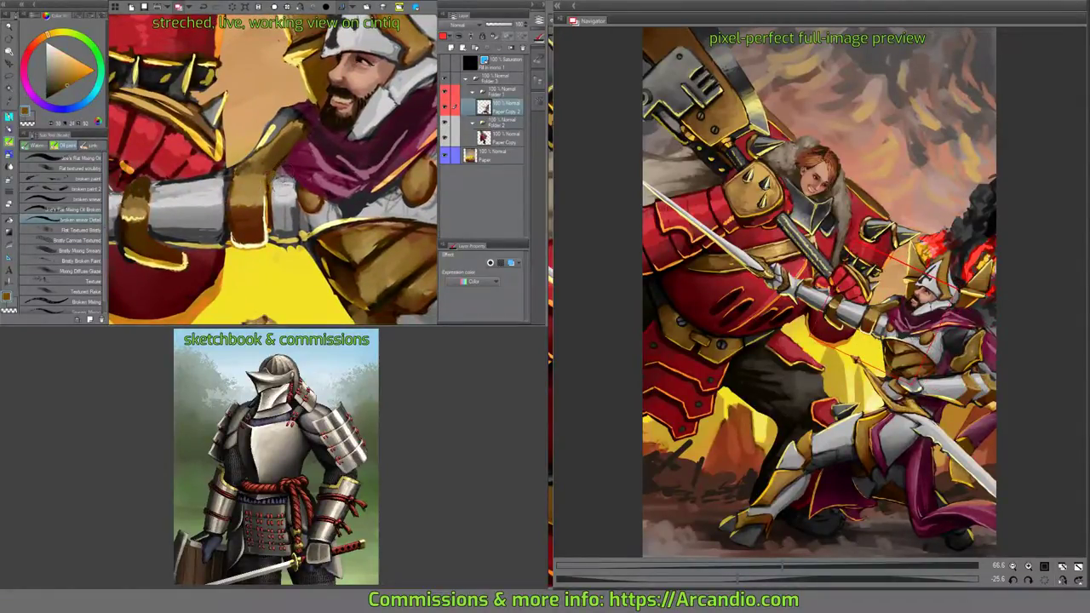
left_click(269, 174, "alt")
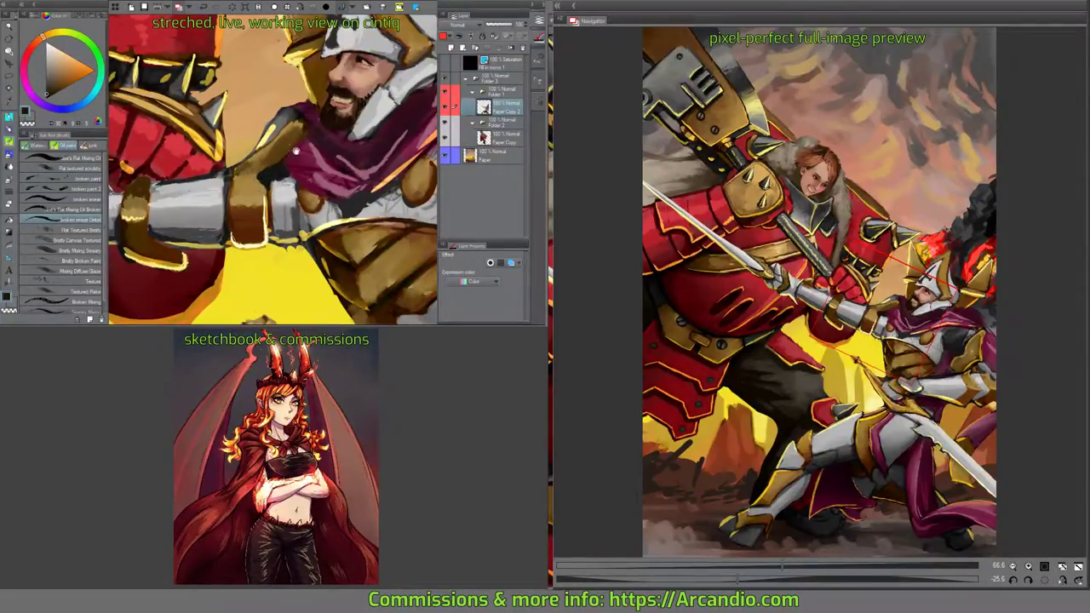
mouse_move(296, 150)
left_mouse_down()
mouse_move(304, 168)
mouse_move(332, 153)
mouse_move(280, 174)
left_mouse_up()
left_click(284, 187, "alt")
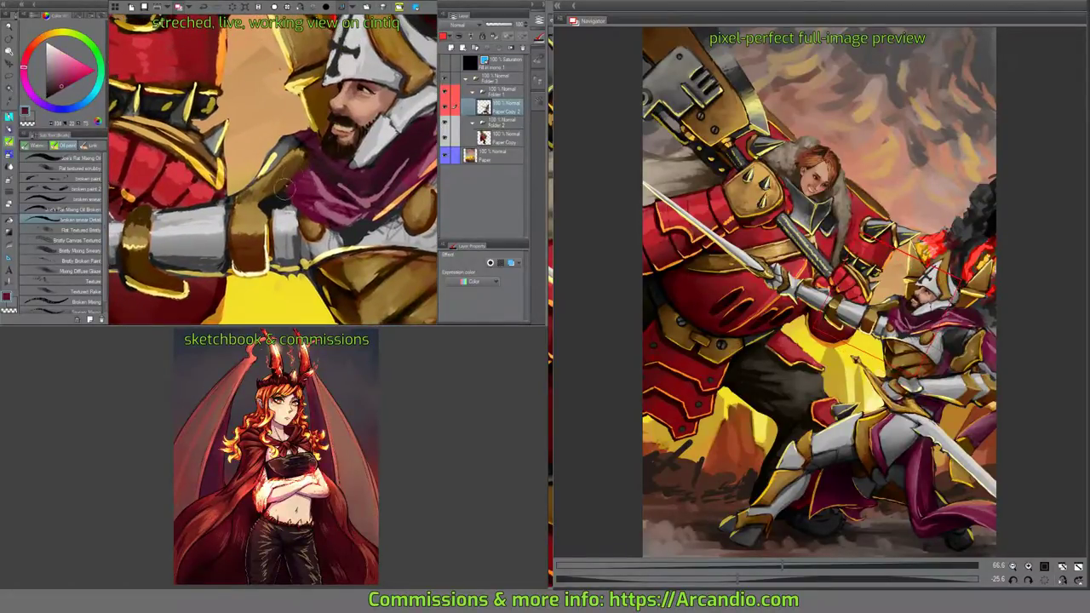
Refine the scarf's edge above the raised arm's shoulder trim with sampled dark reds, purple and the tan background colour.
left_click(298, 168, "alt")
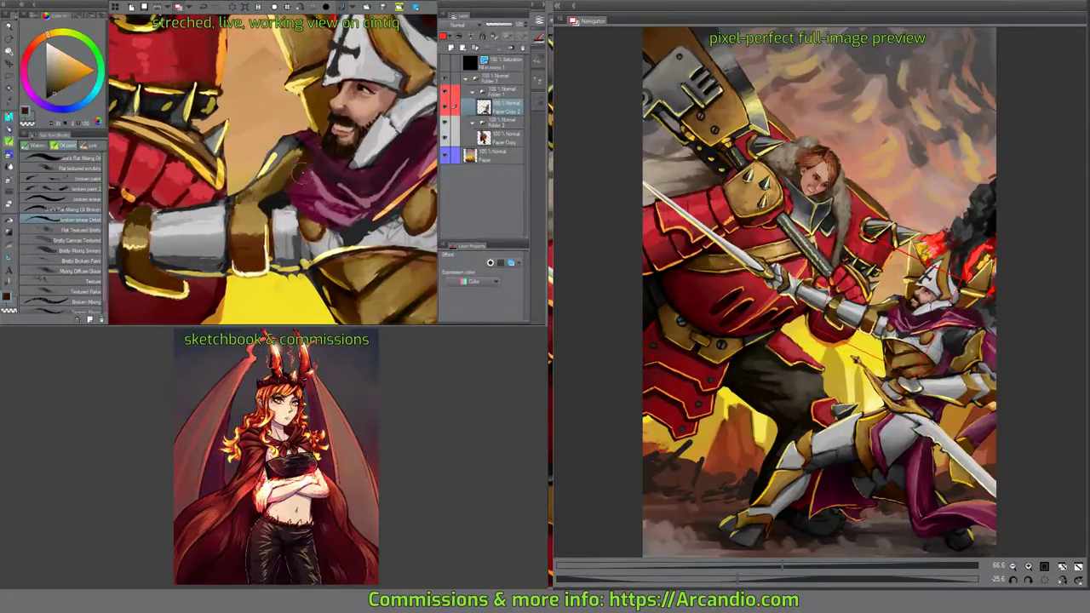
left_click(299, 166, "alt")
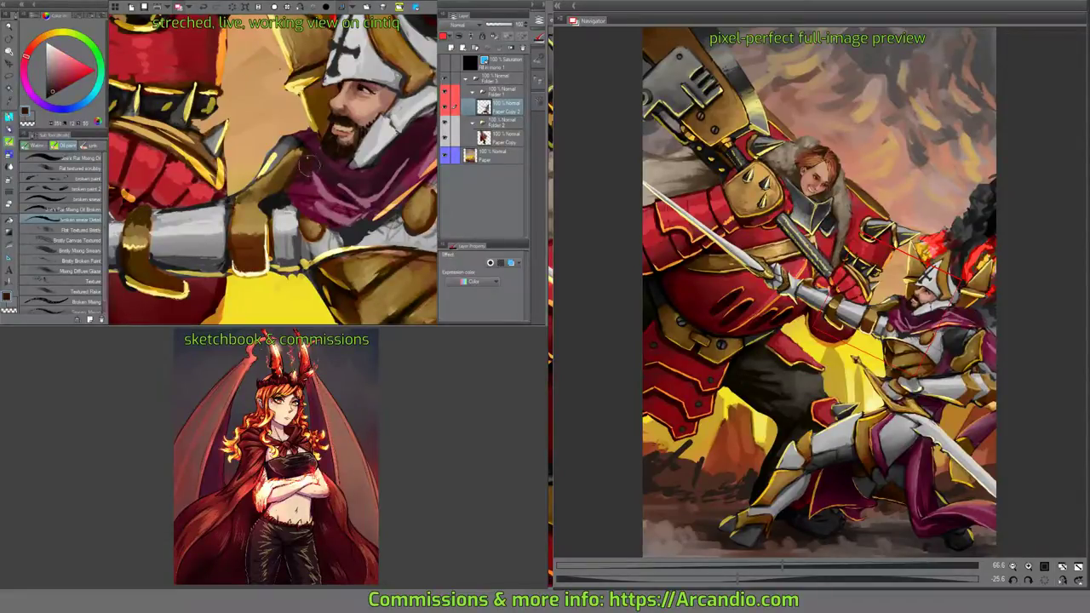
mouse_move(315, 151)
left_mouse_down()
mouse_move(324, 181)
mouse_move(324, 159)
mouse_move(304, 151)
mouse_move(279, 201)
mouse_move(305, 193)
left_mouse_up()
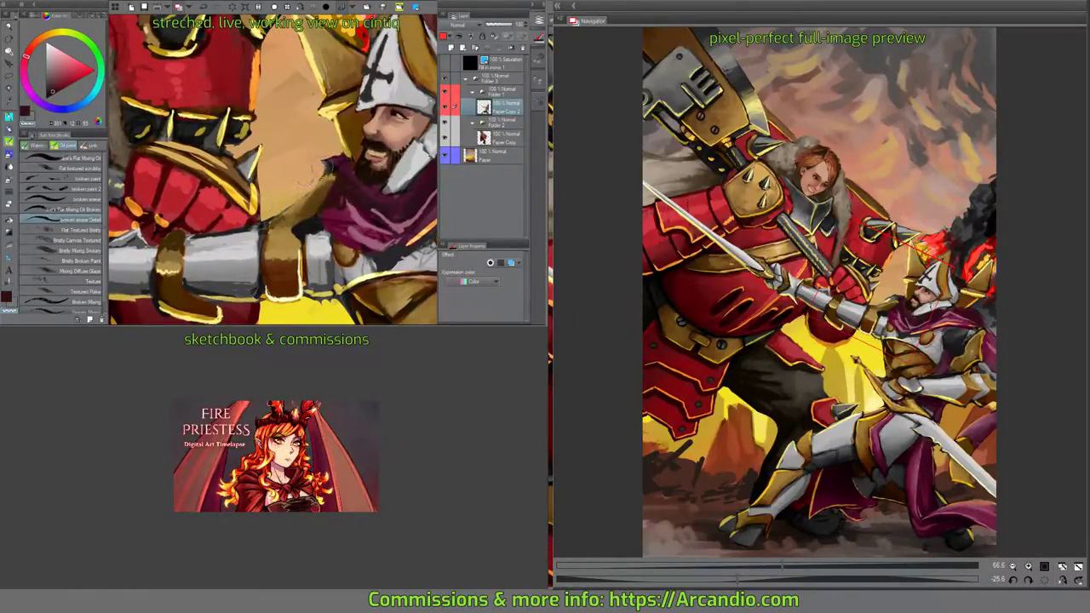
left_click(344, 166, "alt")
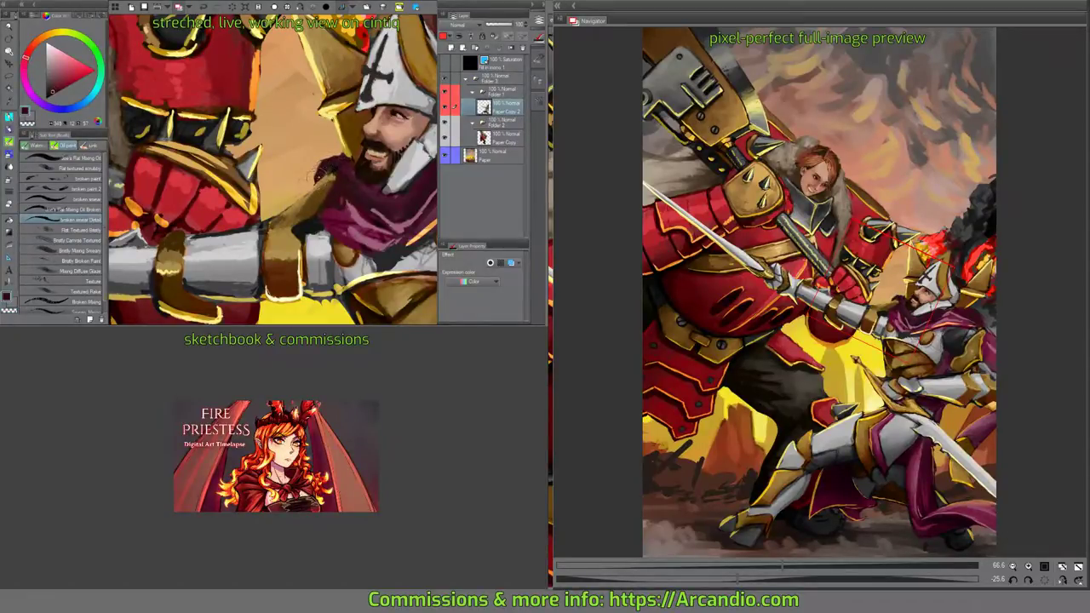
left_click(299, 163, "alt")
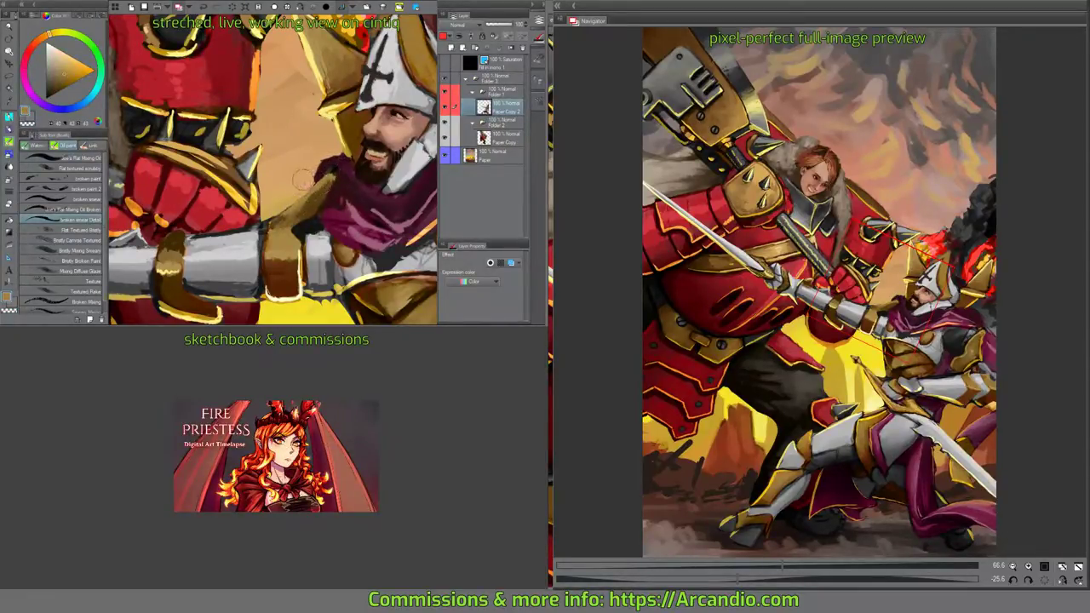
left_click_drag(301, 179, 328, 135)
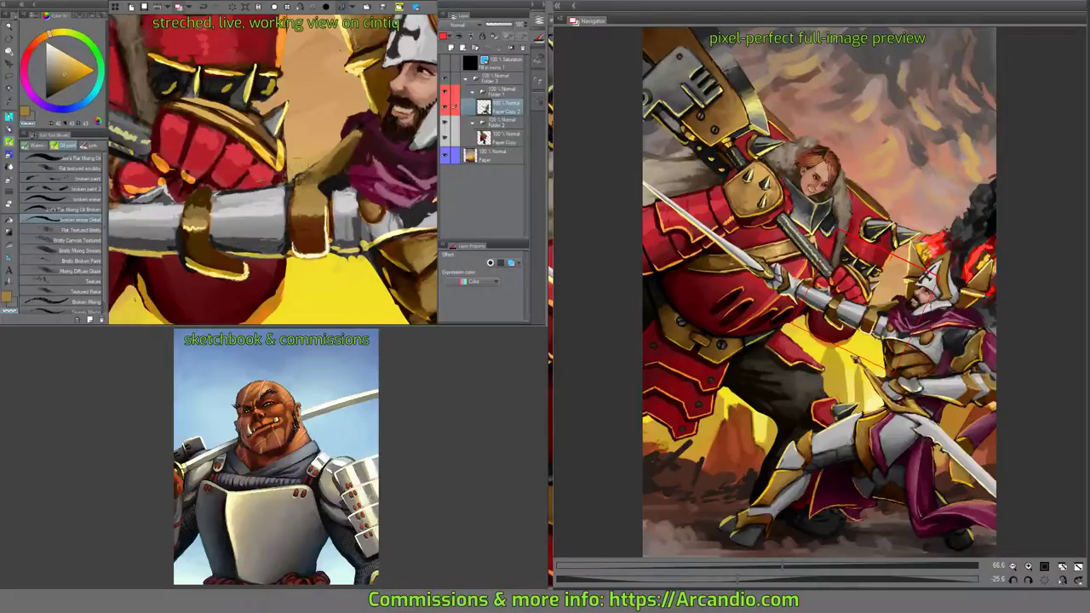
Define the gold forearm band's edge against the steel plate with dark brown and sampled gold-brown strokes.
scroll(263, 182, "up", 1)
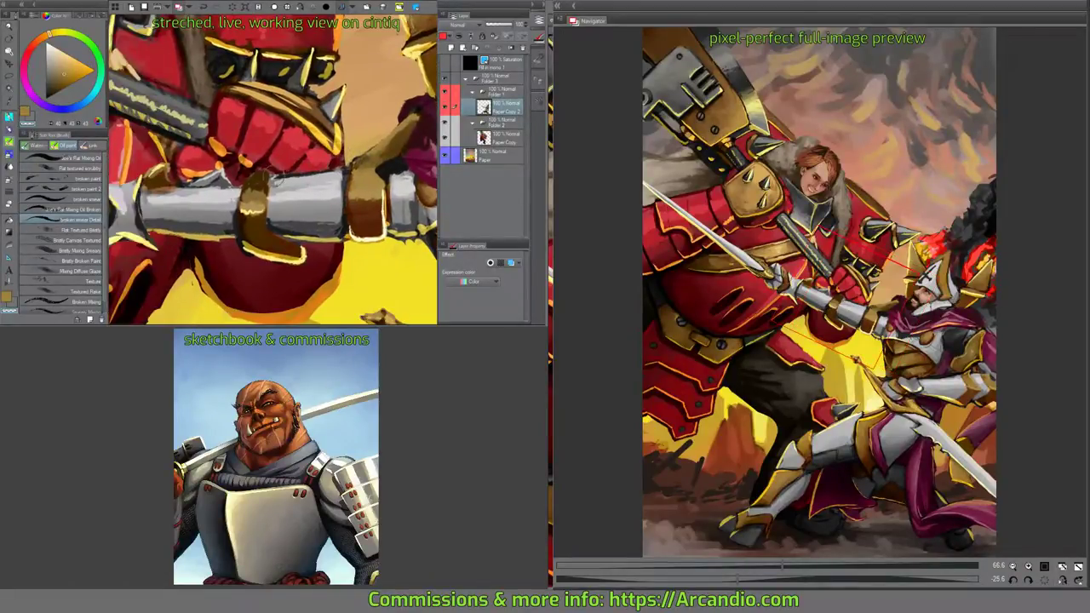
scroll(274, 169, "up", 1)
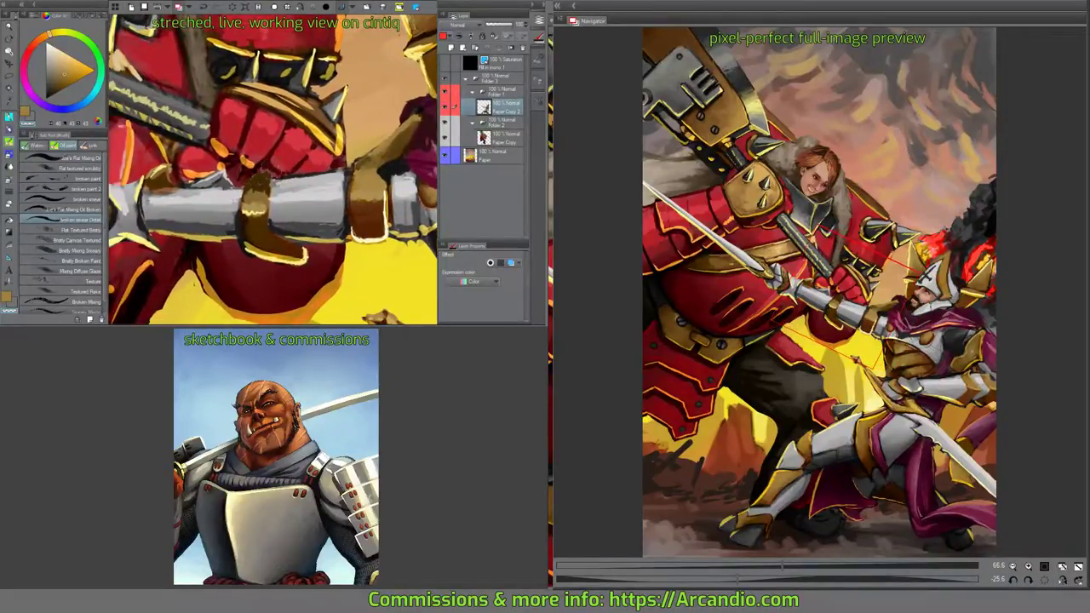
scroll(273, 170, "up", 1)
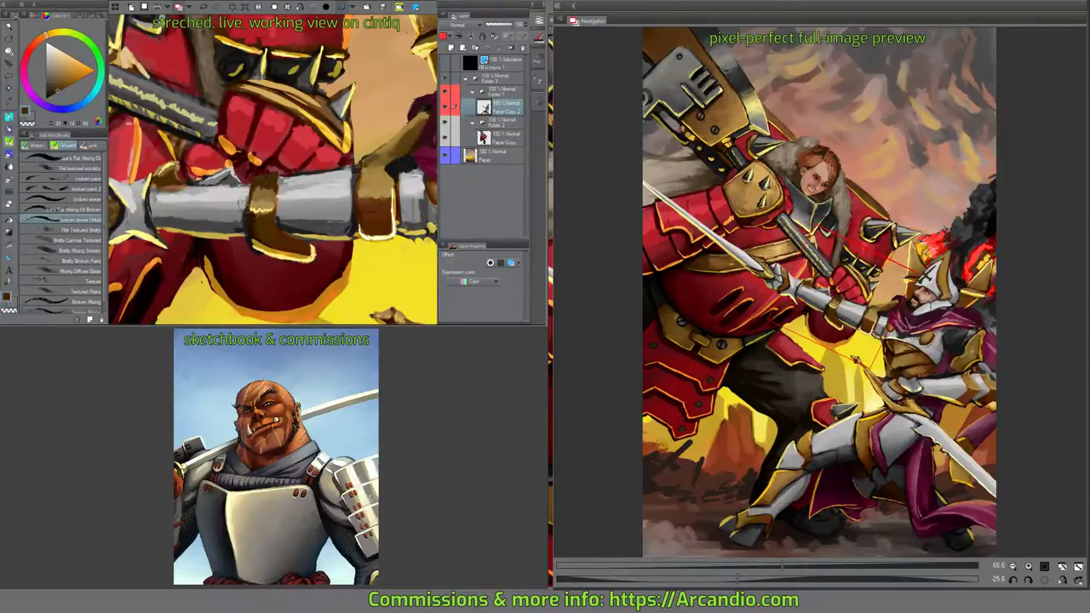
left_click_drag(246, 194, 251, 226)
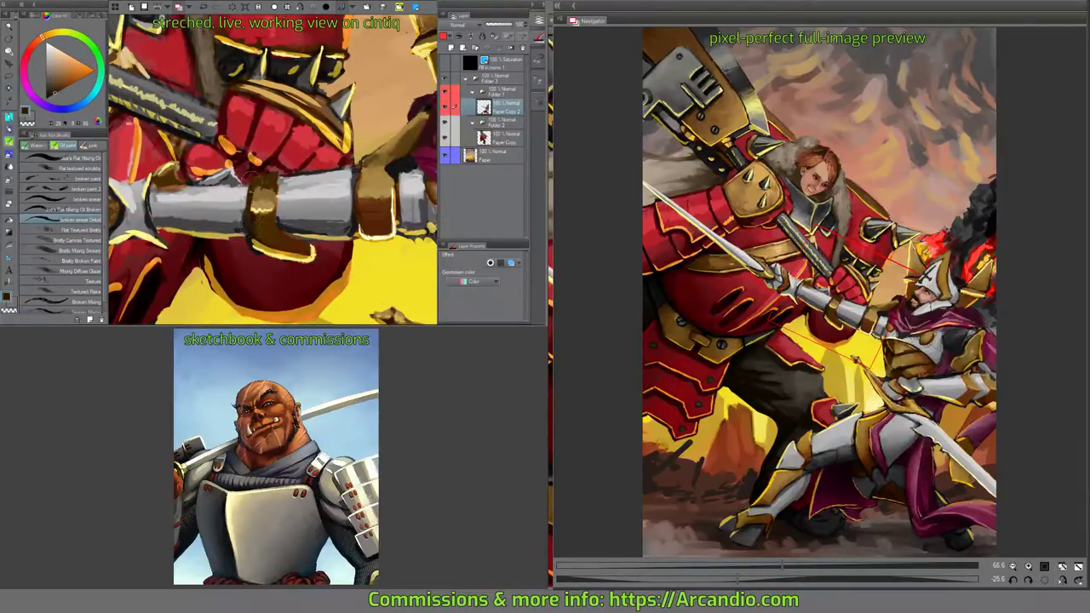
scroll(273, 169, "left", 1)
mouse_move(204, 177)
left_mouse_down()
mouse_move(161, 205)
mouse_move(194, 179)
mouse_move(162, 202)
mouse_move(163, 193)
left_mouse_up()
left_click(188, 182, "alt")
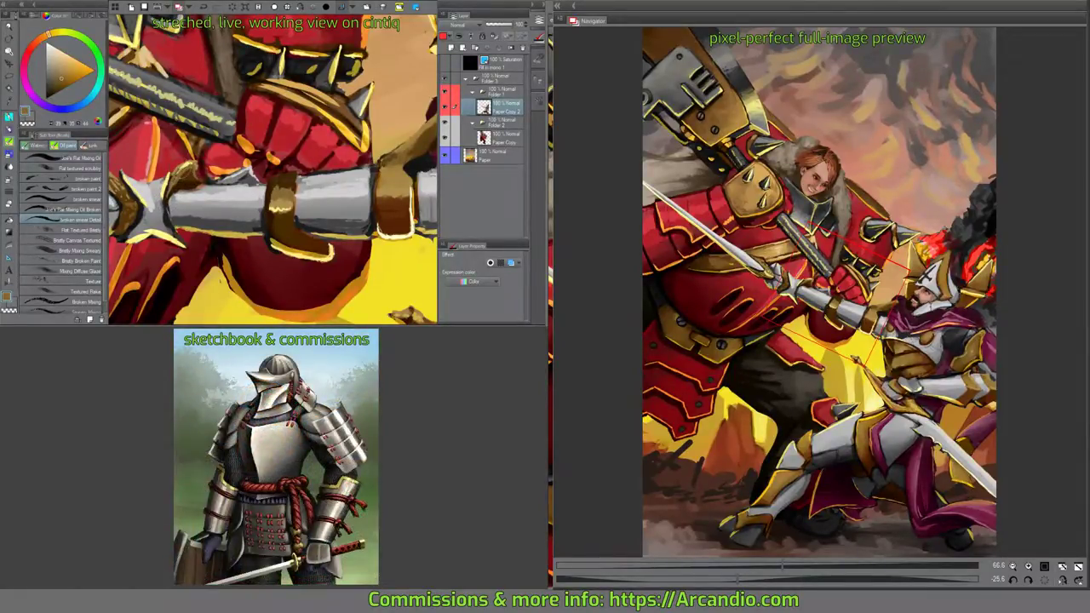
left_click_drag(273, 170, 202, 197)
Paint pale yellow highlights across the gold elbow guard's band and along its raised spike's inner edge.
left_click_drag(305, 247, 312, 230)
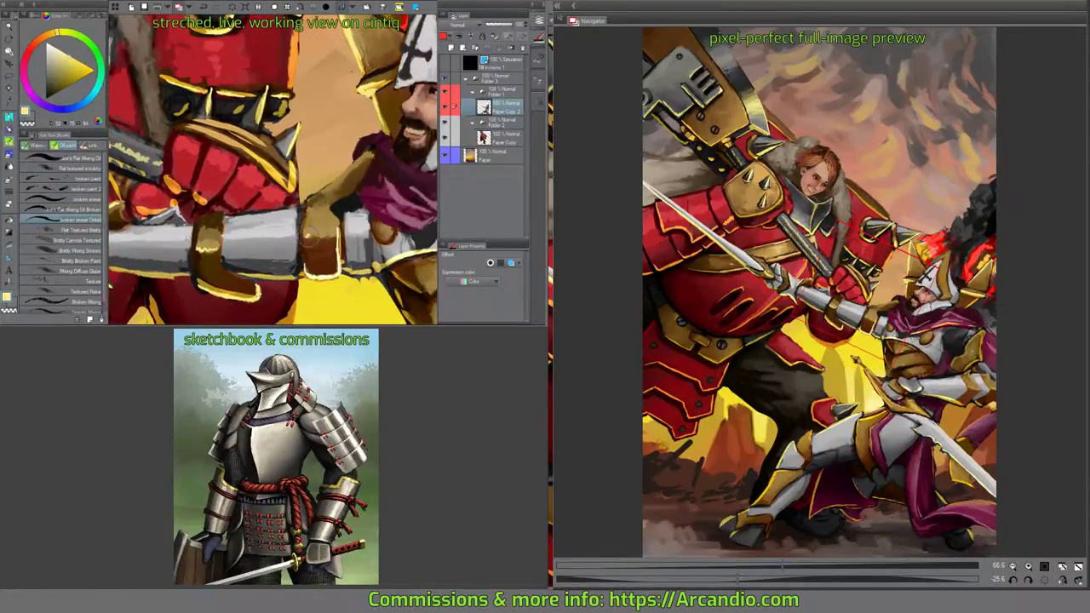
left_click_drag(273, 171, 263, 181)
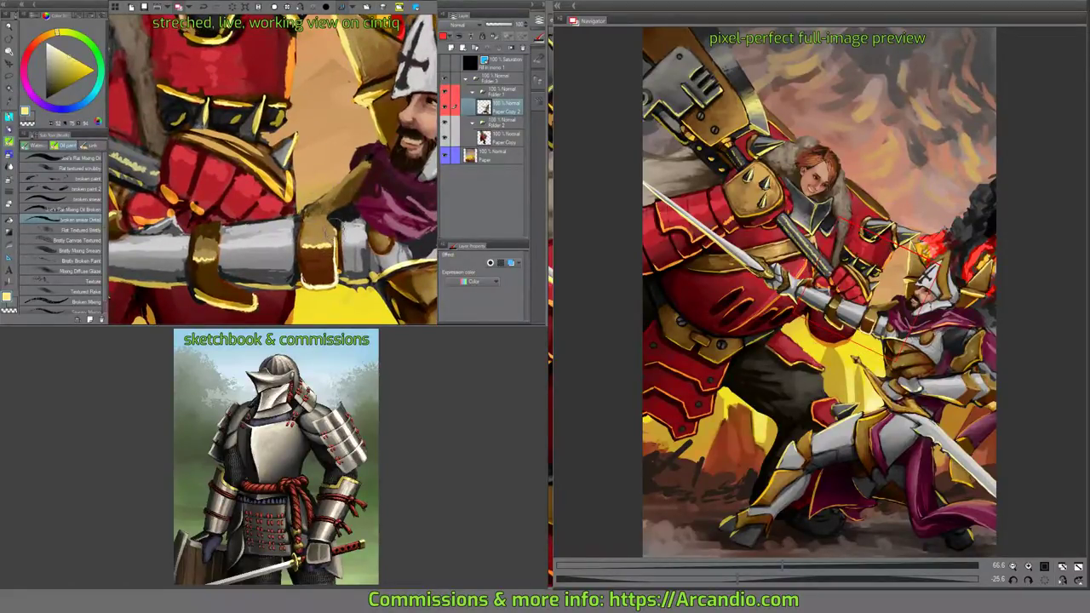
left_click_drag(334, 215, 328, 207)
left_click_drag(365, 175, 322, 227)
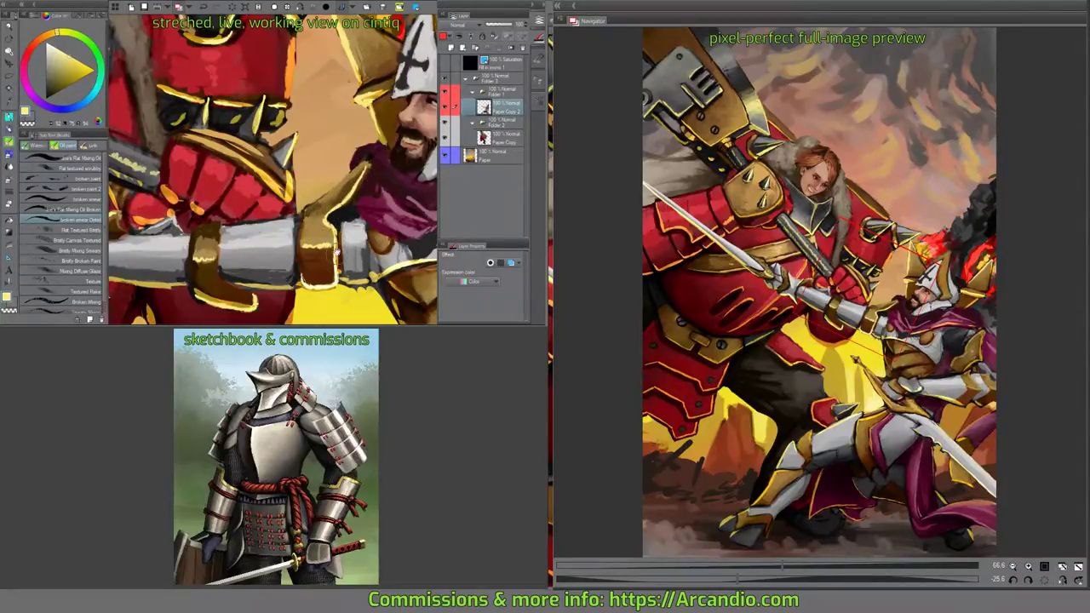
Add pale yellow edge highlights to the gold band around the raised arm's steel forearm.
scroll(337, 251, "down", 2)
scroll(233, 180, "down", 1)
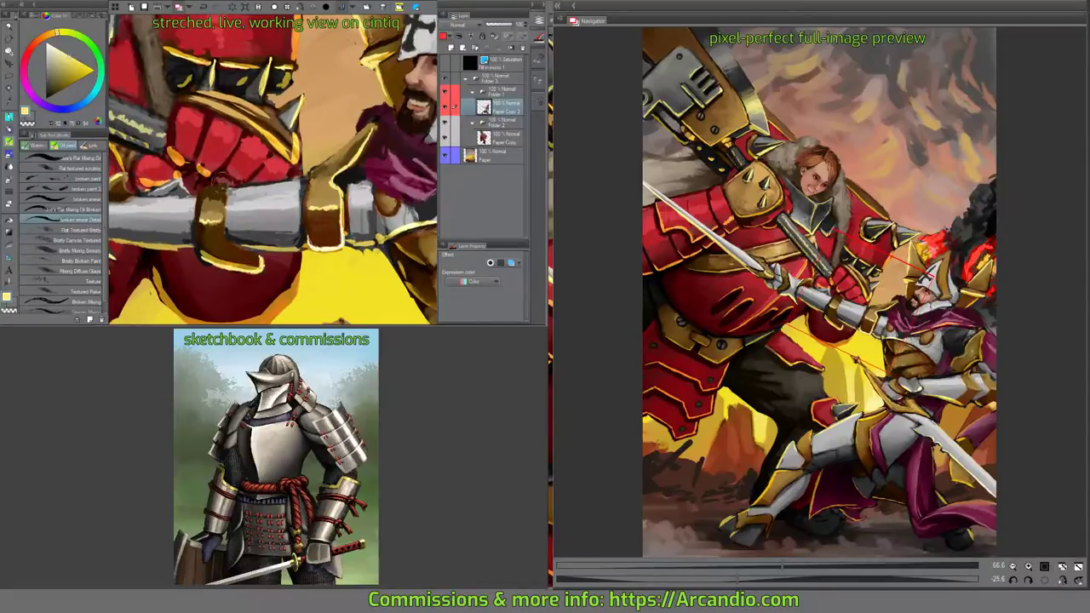
scroll(230, 189, "down", 1)
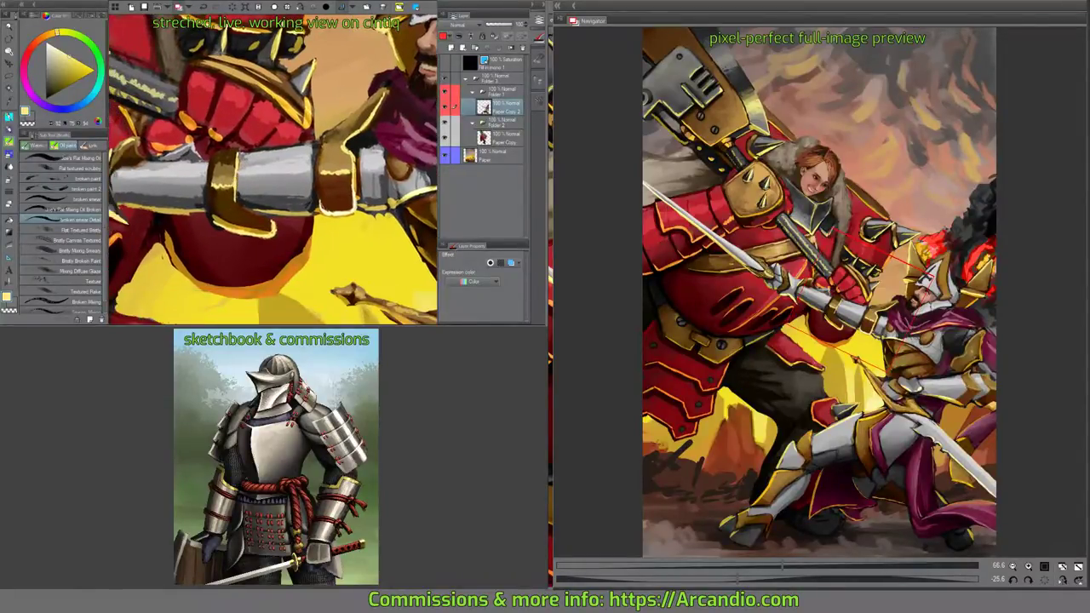
scroll(233, 158, "down", 1)
left_click_drag(256, 197, 305, 227)
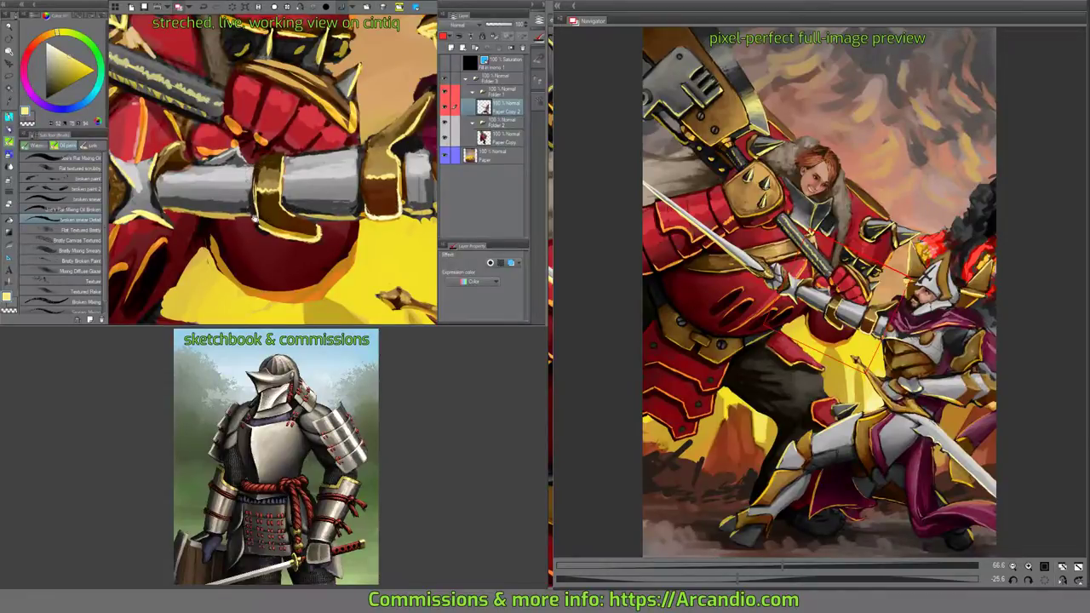
scroll(255, 201, "down", 1)
scroll(255, 201, "down", 1)
mouse_move(225, 194)
left_mouse_down()
mouse_move(266, 160)
mouse_move(275, 187)
left_mouse_up()
Highlight the pointed edges of the star-shaped wrist guard in pale yellow and save the painting.
scroll(273, 171, "left", 1)
left_click_drag(342, 255, 384, 214)
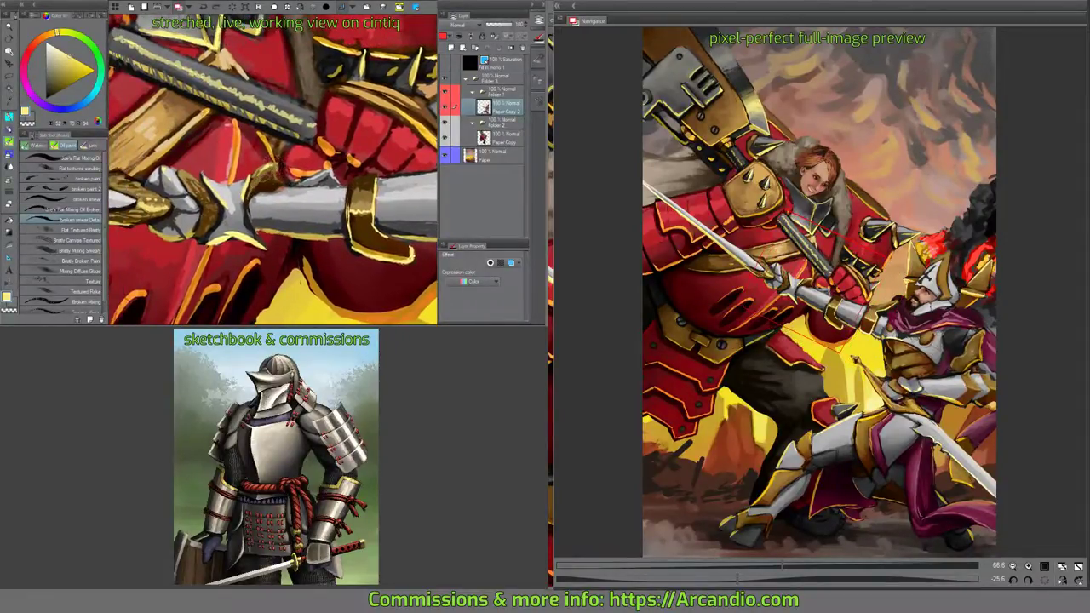
left_click_drag(240, 201, 270, 155)
scroll(272, 171, "left", 1)
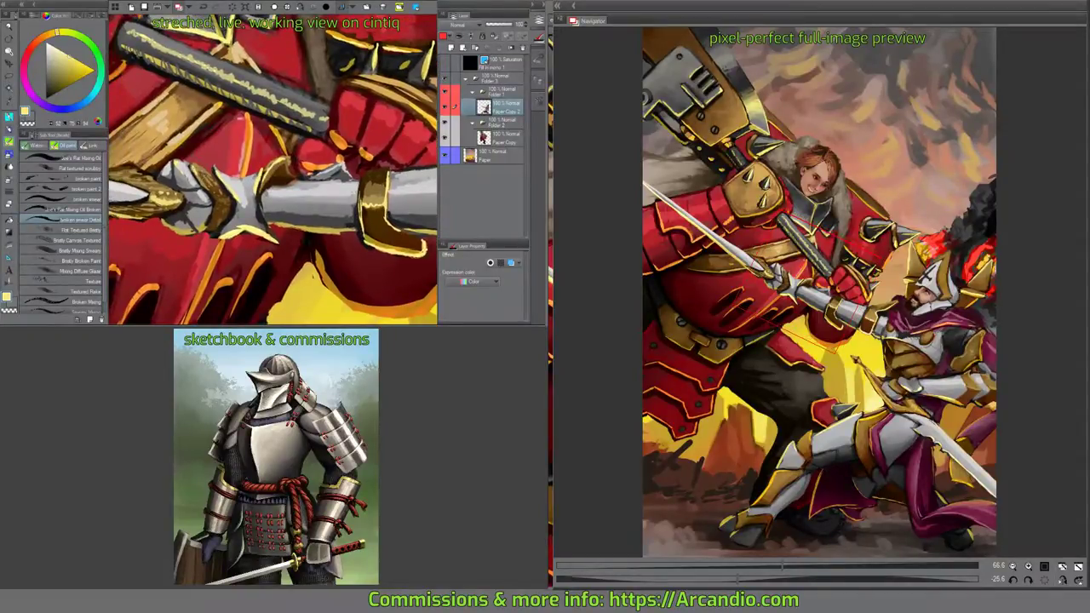
left_click_drag(204, 203, 219, 189)
scroll(272, 170, "left", 1)
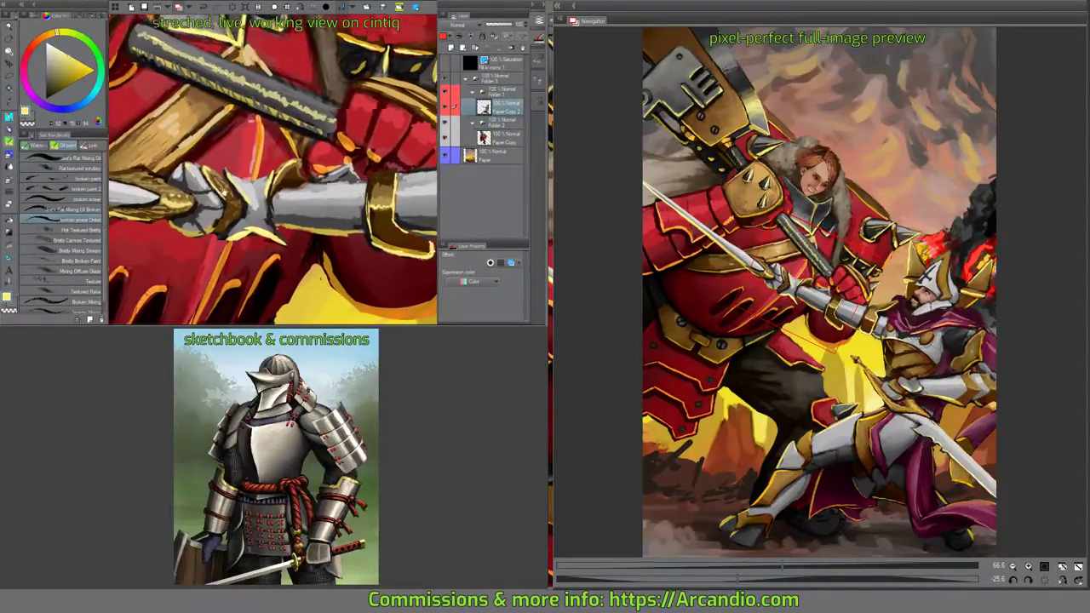
scroll(372, 218, "left", 3)
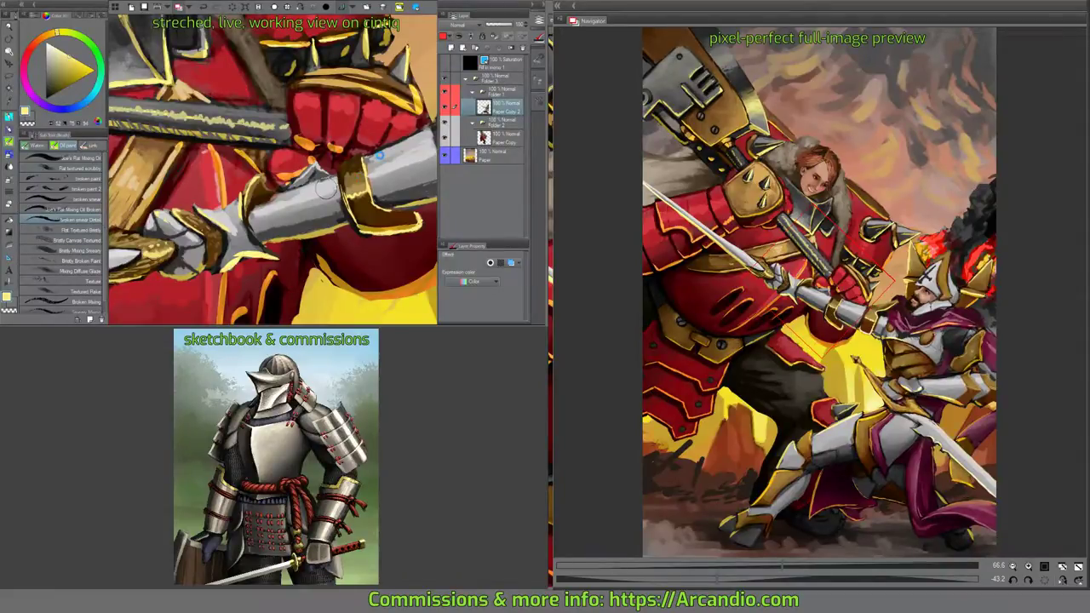
key("ctrl+s")
Refine the gold elbow guard's spike and outer edge beside the scarf with sampled gold and brown tones.
left_click_drag(380, 160, 124, 203)
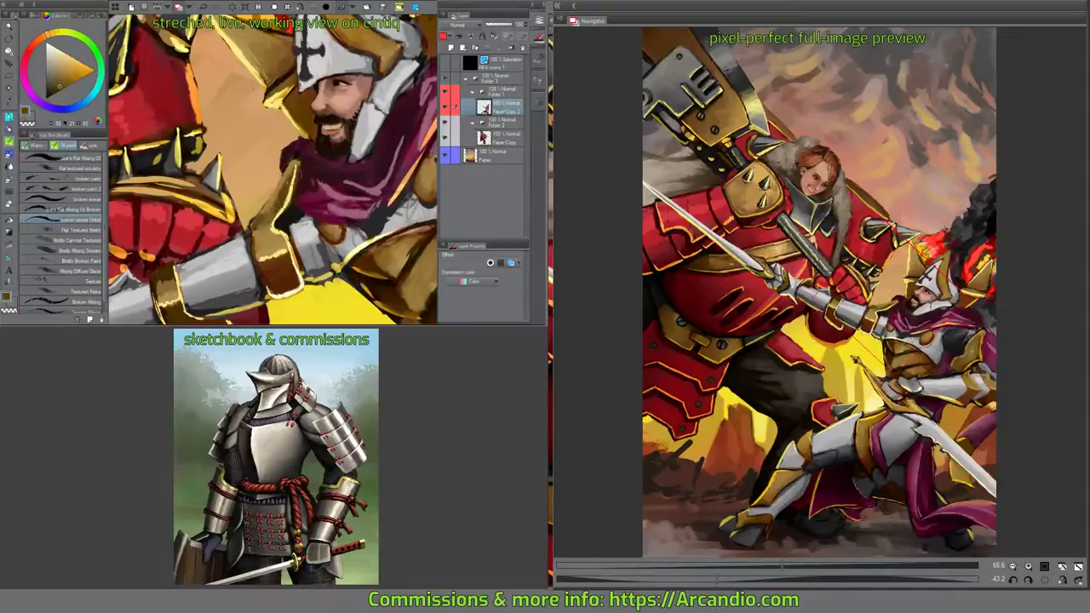
left_click_drag(295, 158, 276, 233)
left_click(281, 213, "alt")
left_click_drag(296, 189, 283, 213)
mouse_move(298, 155)
left_mouse_down()
mouse_move(289, 198)
mouse_move(243, 244)
mouse_move(236, 228)
left_mouse_up()
left_click(273, 209, "alt")
left_click(247, 241, "alt")
left_click(245, 246, "alt")
Render the steel upper-arm plates between the elbow guard and the chest with dark and light grey strokes.
left_click_drag(311, 220, 302, 244)
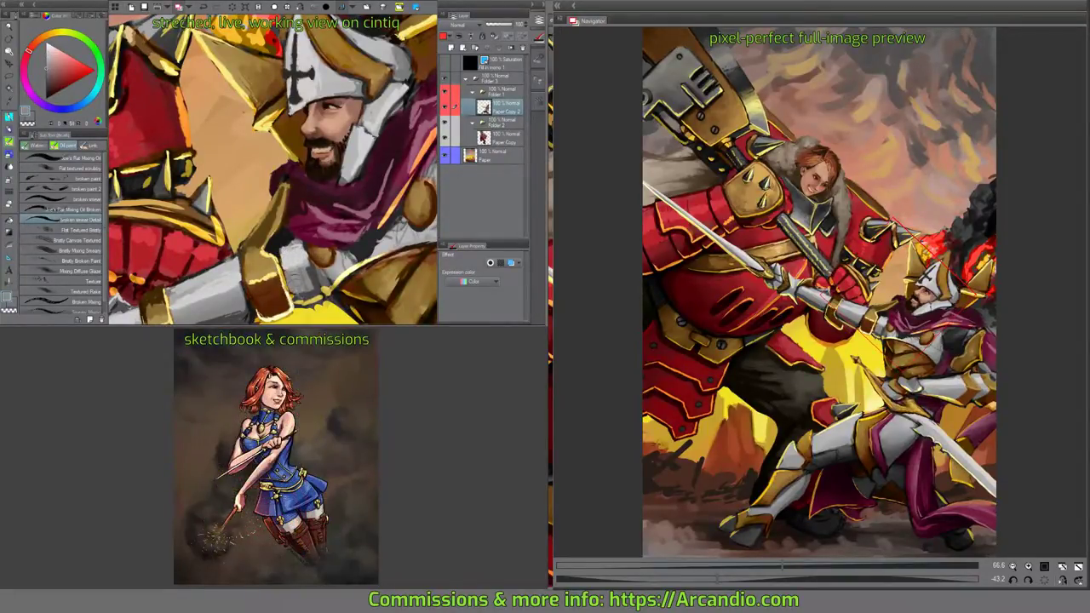
left_click_drag(315, 261, 310, 237)
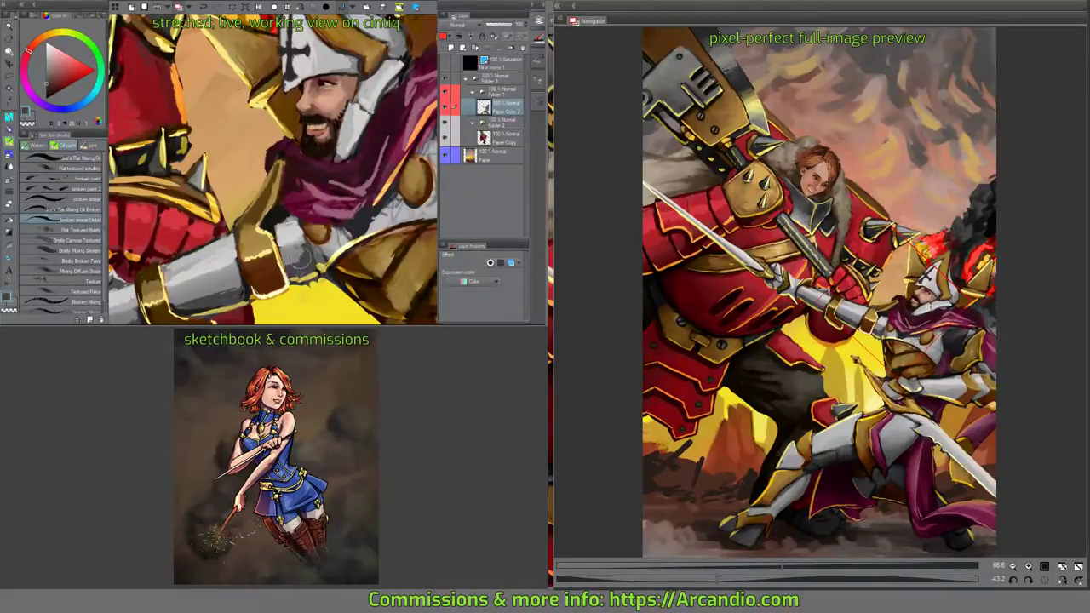
mouse_move(300, 257)
left_mouse_down()
mouse_move(275, 208)
mouse_move(298, 183)
left_mouse_up()
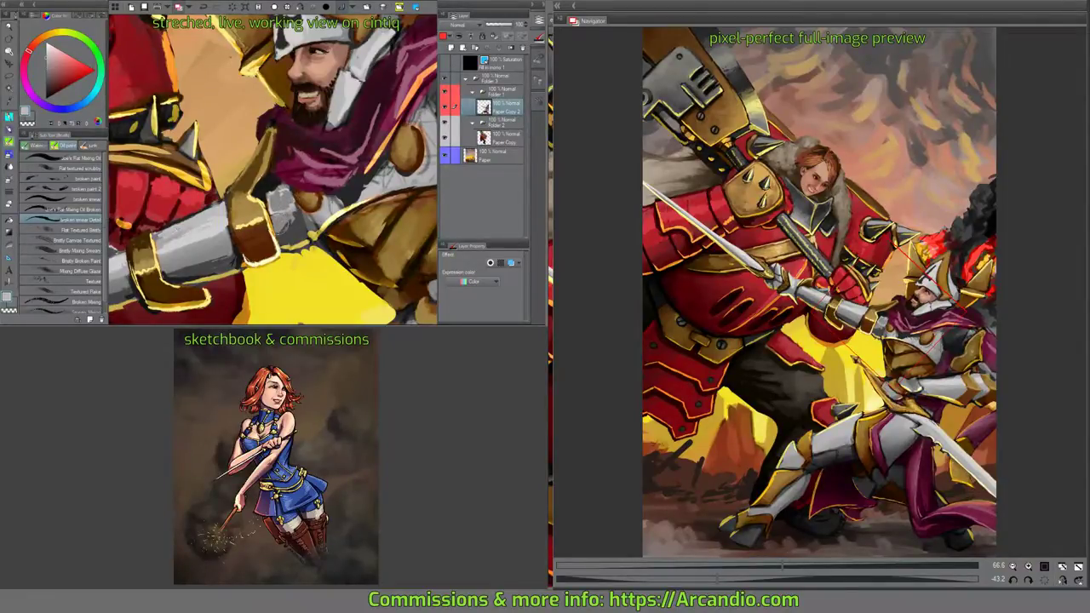
left_click_drag(271, 231, 303, 201)
Smooth the raised arm's steel forearm plate in grey with the Flat Mixing Oil Broken brush.
left_click(83, 209)
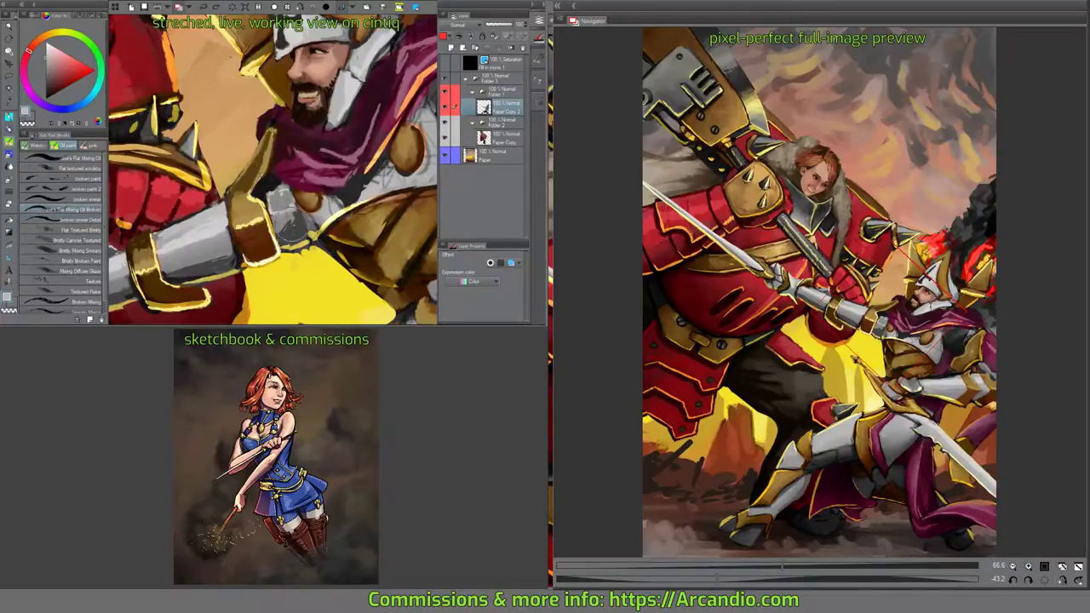
scroll(272, 171, "up", 2)
left_click_drag(290, 209, 353, 188)
left_click_drag(256, 224, 316, 206)
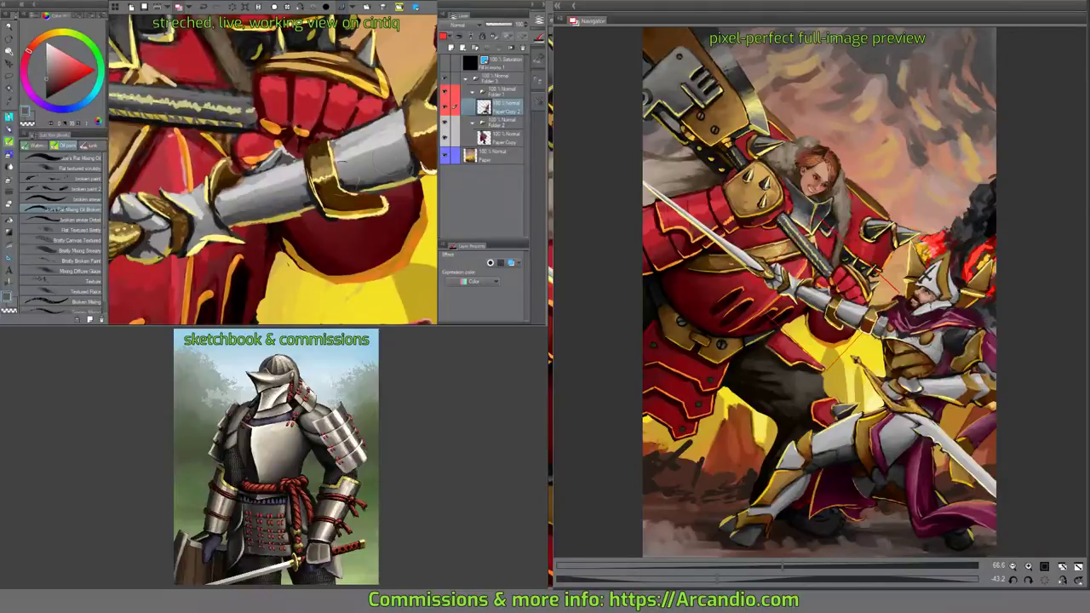
Paint darker grey shading onto the white knight's steel upper arm, between the gold elbow guard and the purple scarf.
scroll(281, 204, "up", 2)
left_click_drag(273, 171, 205, 213)
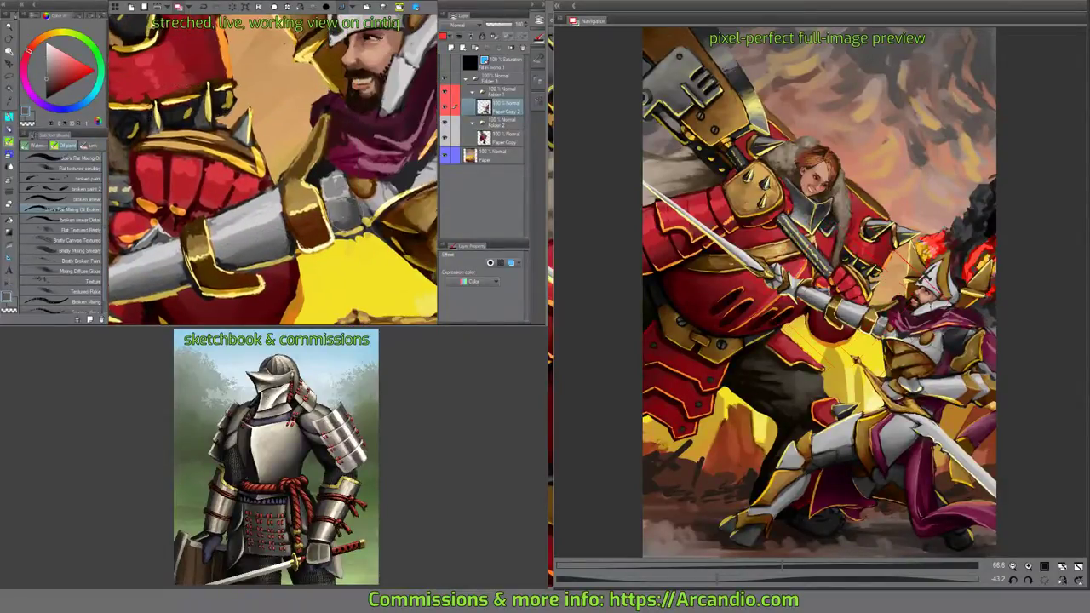
mouse_move(345, 223)
left_mouse_down()
mouse_move(321, 211)
mouse_move(349, 192)
mouse_move(327, 170)
mouse_move(343, 181)
mouse_move(342, 171)
mouse_move(332, 189)
mouse_move(356, 192)
left_mouse_up()
left_click(332, 157, "alt")
left_click_drag(340, 187, 345, 202)
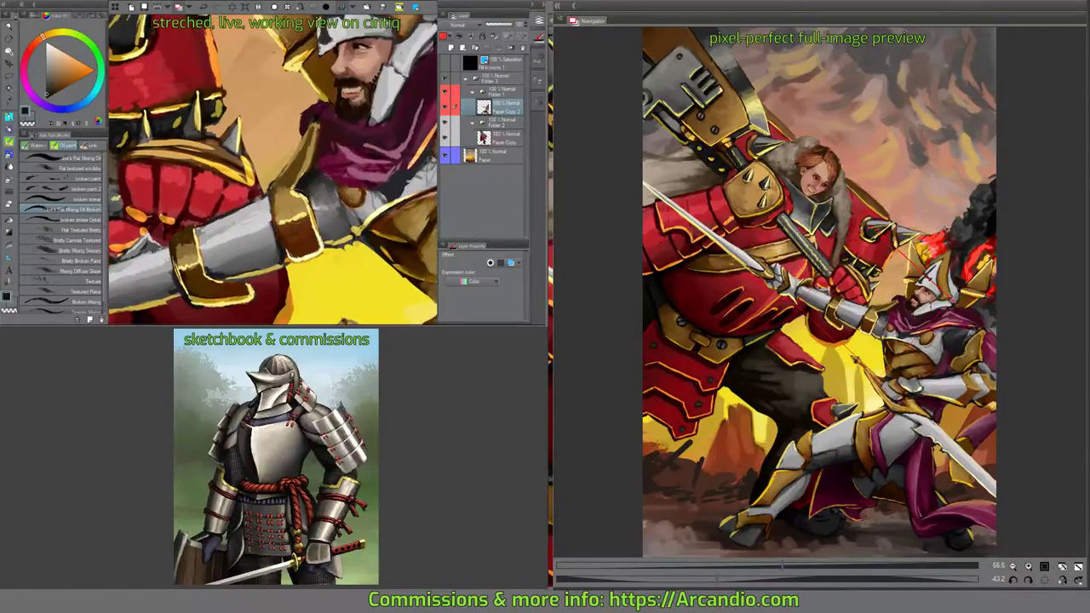
Blend the grey shading on the white knight's forearm plate between the two gold bands, using tones sampled from the armor.
mouse_move(267, 198)
left_mouse_down()
mouse_move(243, 223)
mouse_move(274, 262)
mouse_move(285, 247)
mouse_move(254, 258)
mouse_move(289, 242)
mouse_move(265, 250)
left_mouse_up()
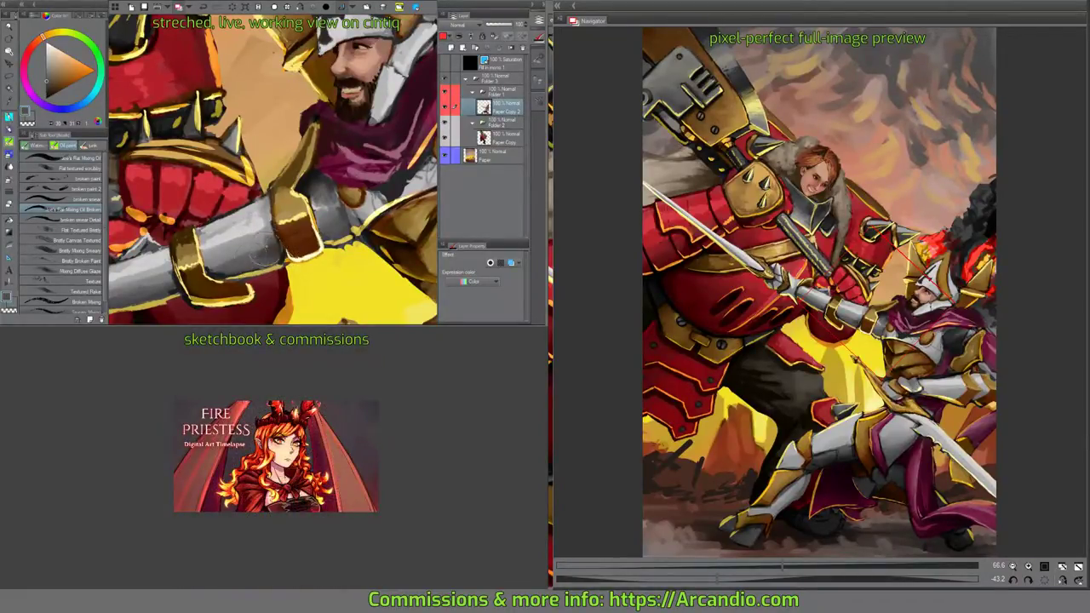
left_click_drag(323, 204, 310, 181)
mouse_move(273, 245)
left_mouse_down()
mouse_move(287, 223)
mouse_move(269, 251)
left_mouse_up()
left_click(287, 223, "alt")
left_click_drag(298, 196, 262, 221)
mouse_move(307, 169)
left_mouse_down()
mouse_move(294, 195)
mouse_move(337, 223)
left_mouse_up()
Smooth the knight's white helmet brow and cheek guard with a sampled light grey, softening the sketchy lines.
left_click(294, 204, "alt")
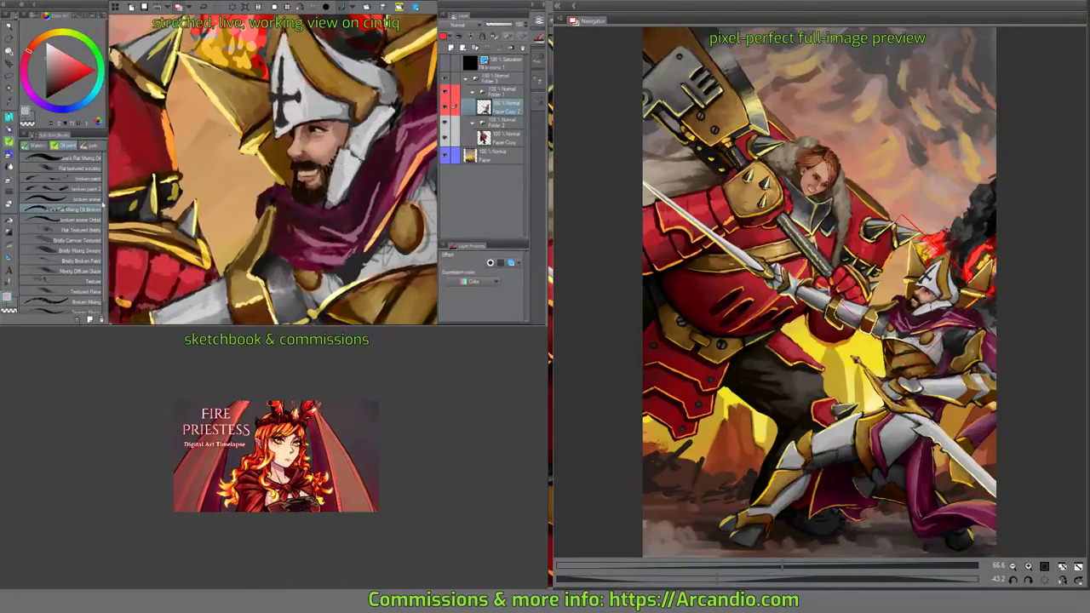
scroll(326, 213, "up", 1)
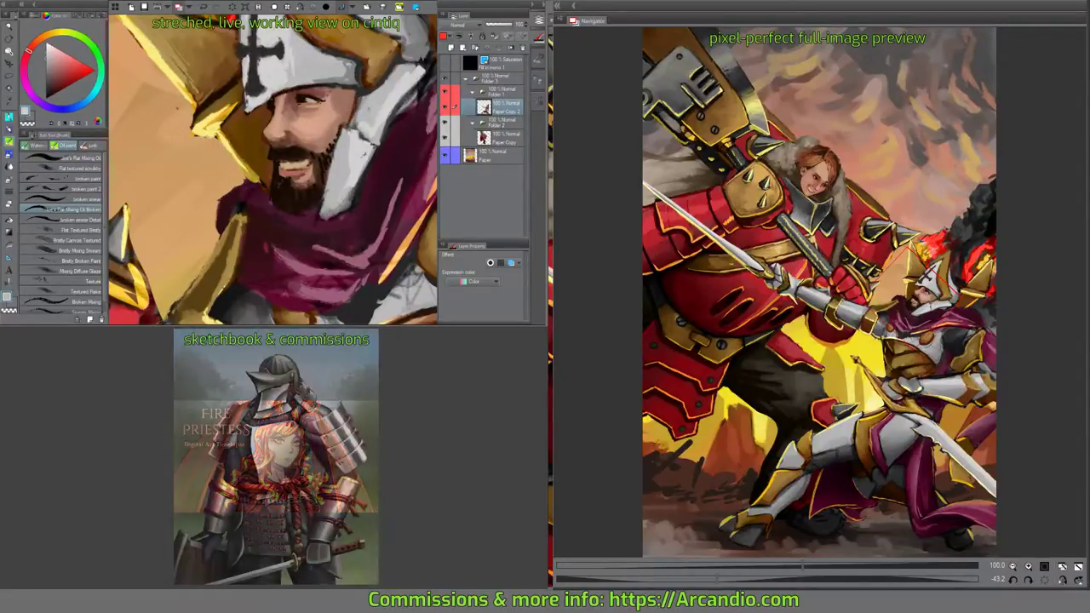
left_click_drag(355, 158, 345, 177)
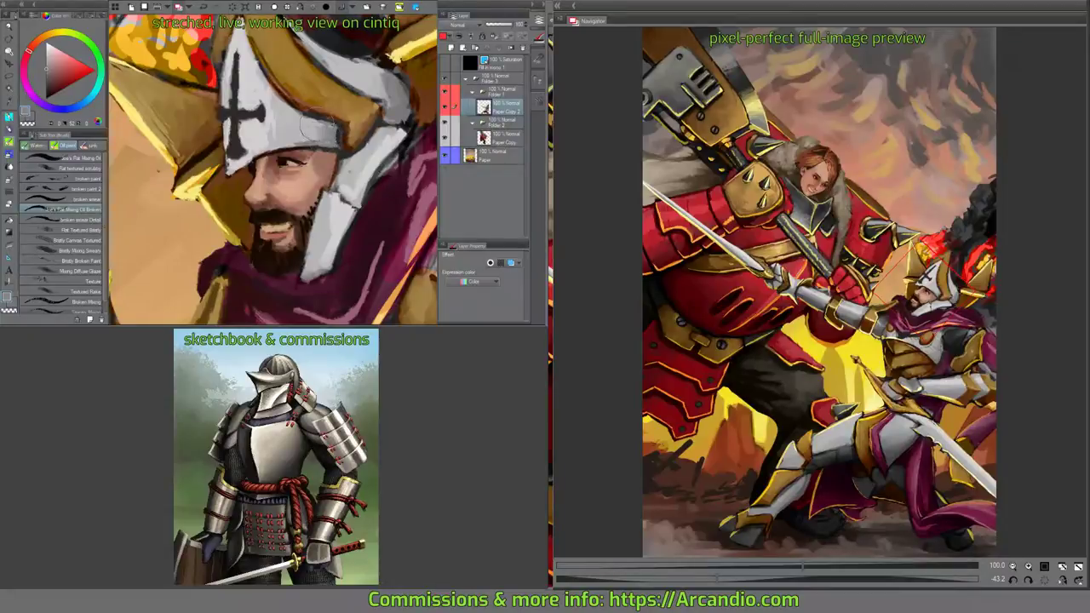
mouse_move(310, 129)
left_mouse_down()
mouse_move(345, 181)
mouse_move(333, 130)
left_mouse_up()
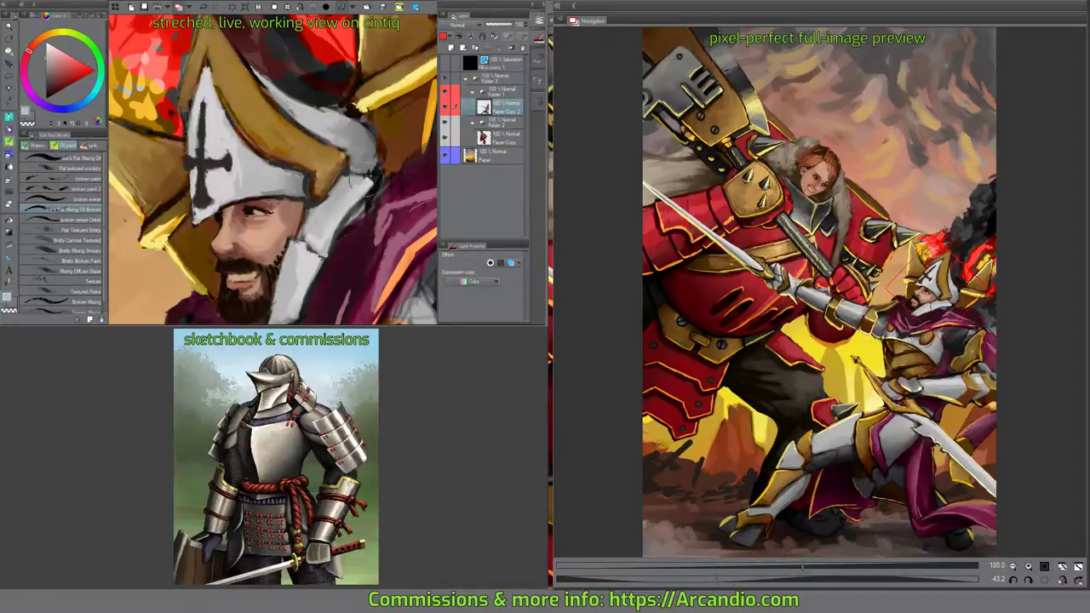
left_click_drag(340, 189, 351, 125)
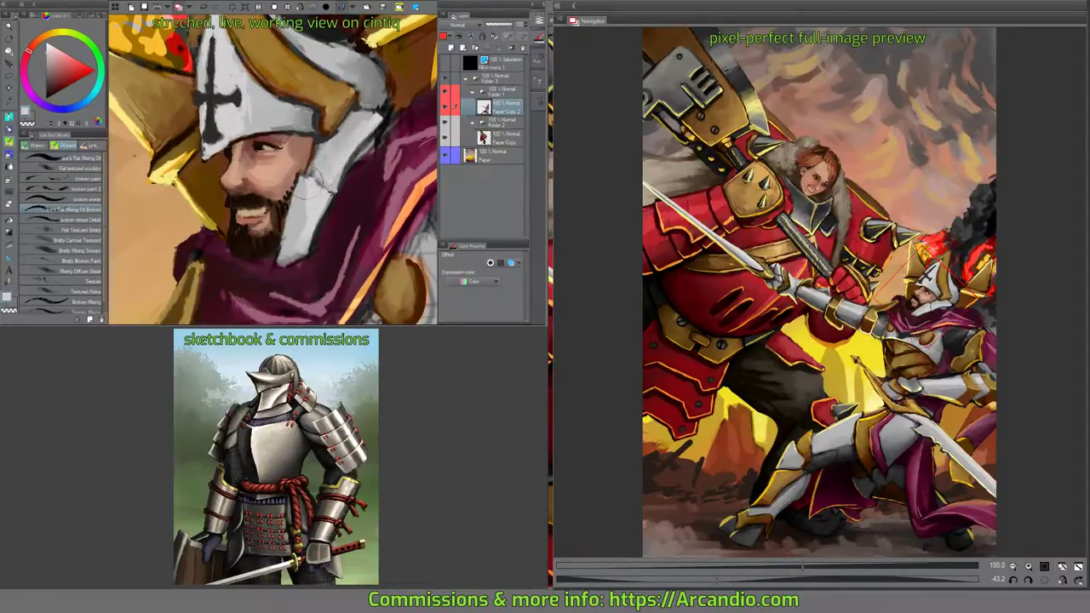
left_click_drag(319, 180, 282, 169)
Repaint the purple scarf folds below the knight's beard with sampled purples, blending the harsh highlights into the shadows.
left_click(338, 156, "alt")
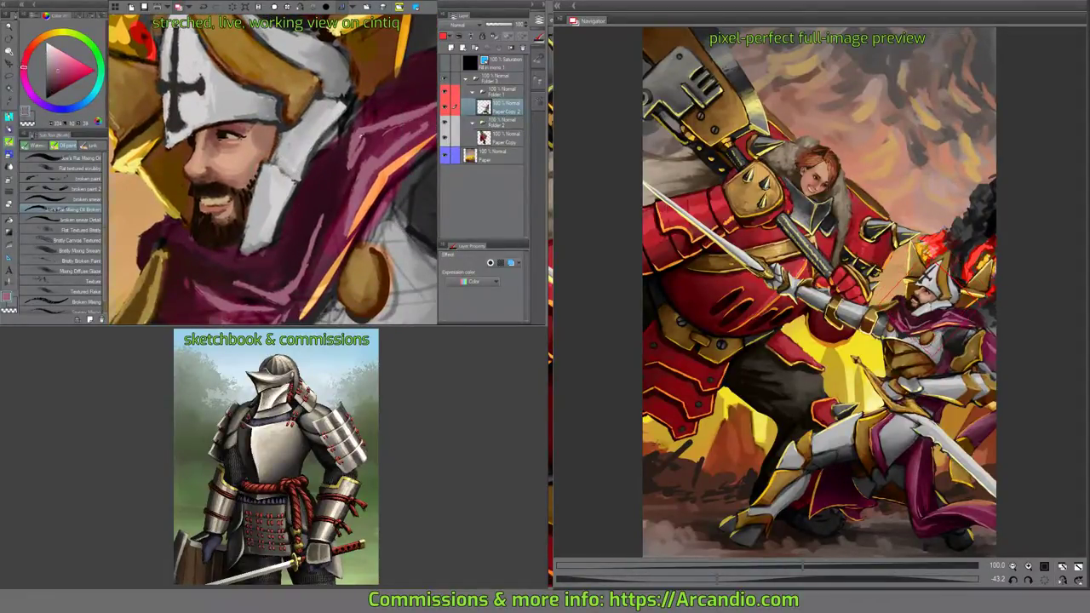
left_click_drag(335, 199, 349, 138)
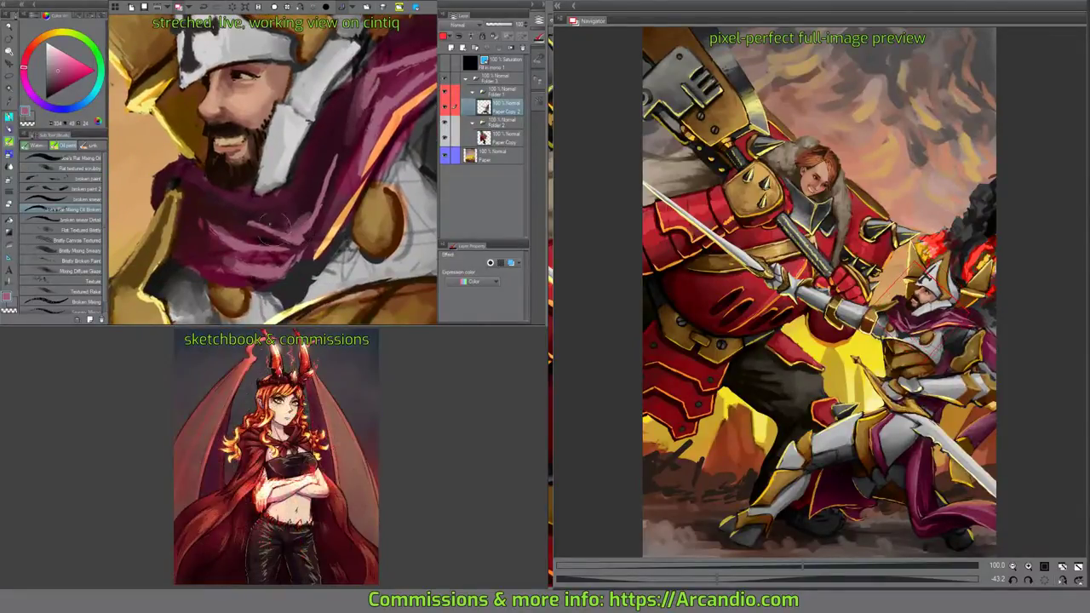
left_click_drag(273, 225, 308, 198)
mouse_move(207, 206)
left_mouse_down()
mouse_move(274, 242)
mouse_move(281, 265)
left_mouse_up()
left_click(305, 247, "alt")
mouse_move(213, 274)
left_mouse_down()
mouse_move(242, 288)
mouse_move(290, 274)
left_mouse_up()
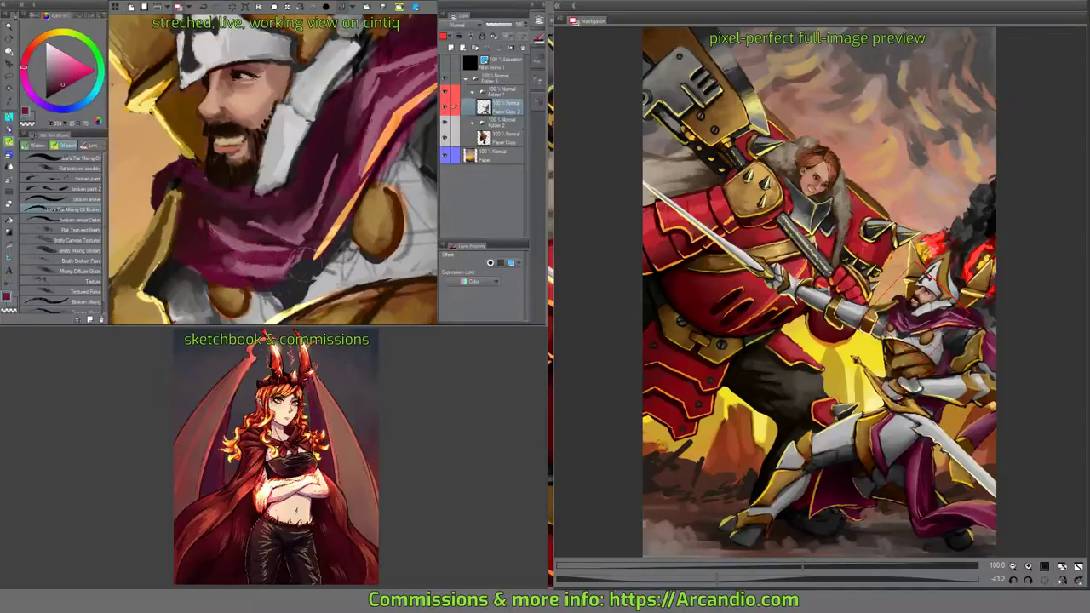
Darken the purple cloth draped over the knight's shoulder, reworking the folds beside its orange rim light.
left_click_drag(327, 177, 289, 228)
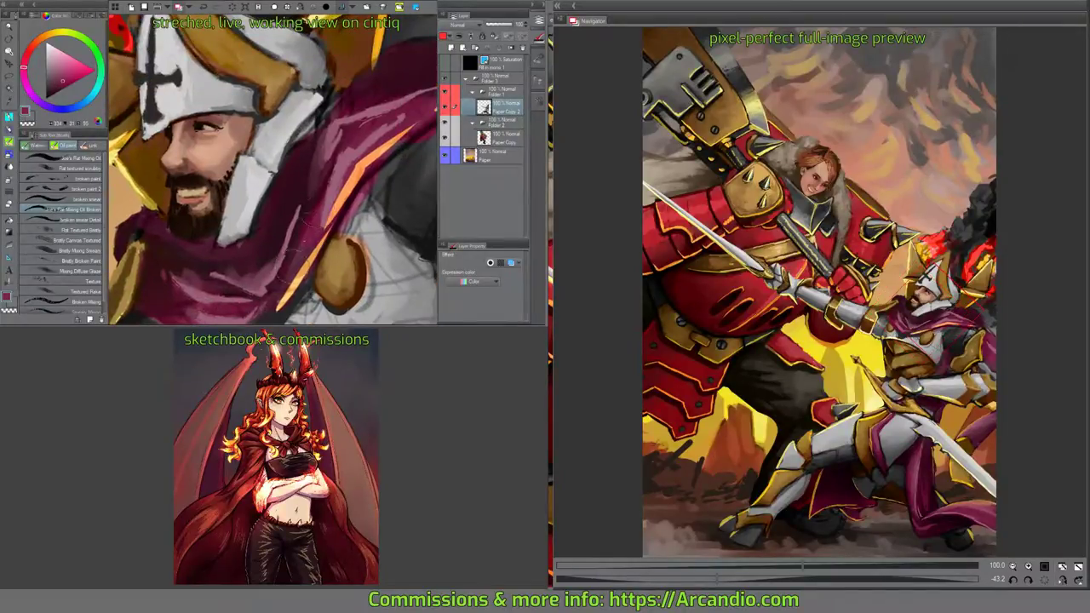
left_click_drag(351, 136, 334, 165)
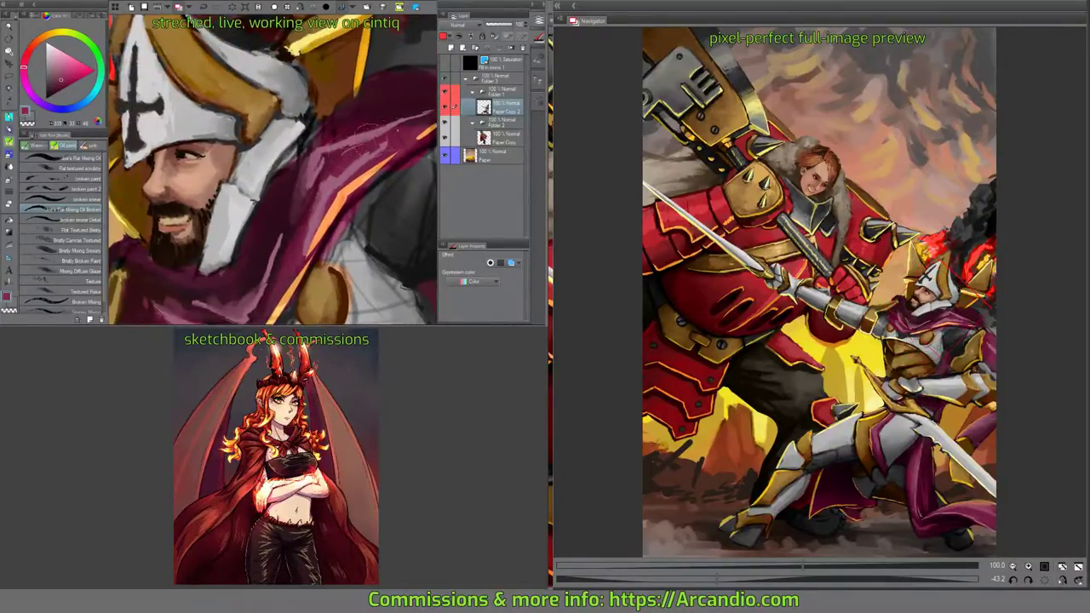
scroll(366, 137, "up", 2)
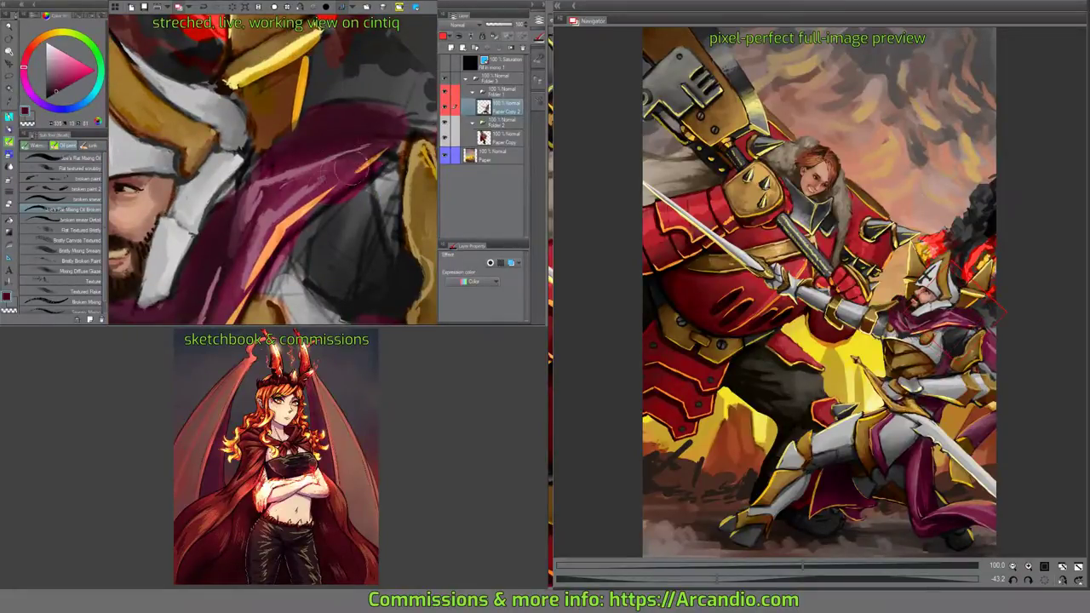
left_click_drag(307, 204, 344, 156)
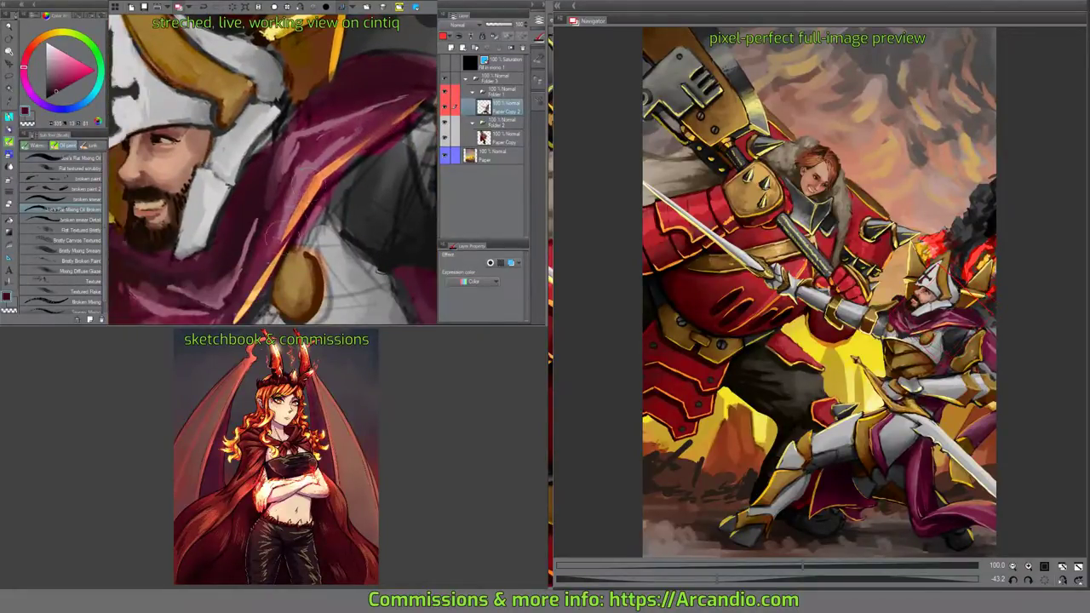
left_click_drag(281, 225, 293, 224)
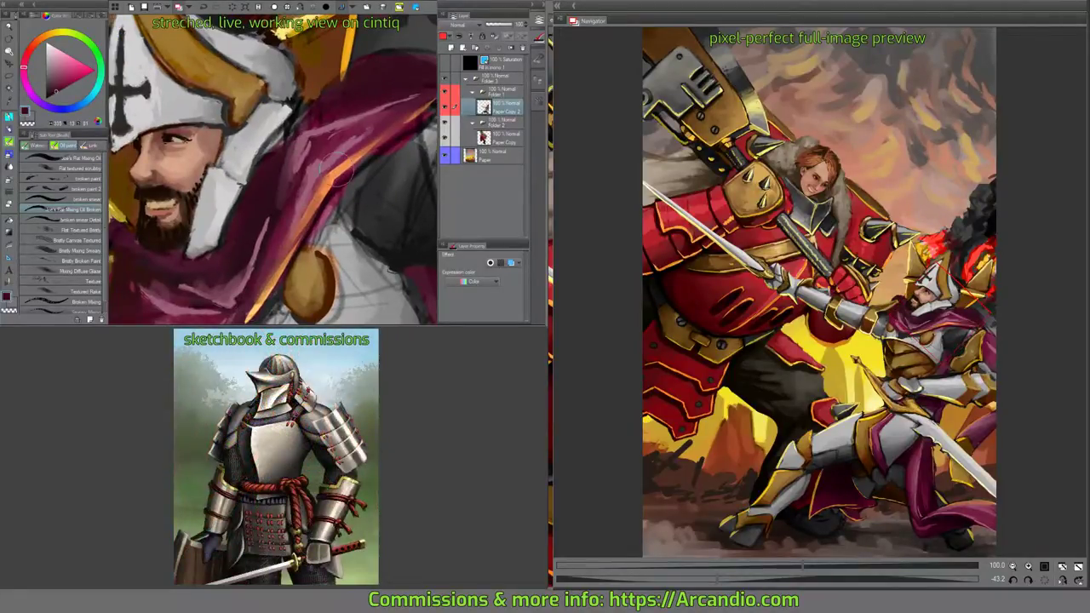
Smooth the lighter purple highlight along the shoulder drape and deepen the fold shadow beside the cheek guard.
mouse_move(322, 135)
left_mouse_down()
mouse_move(327, 157)
mouse_move(305, 170)
mouse_move(315, 153)
mouse_move(243, 281)
mouse_move(256, 255)
left_mouse_up()
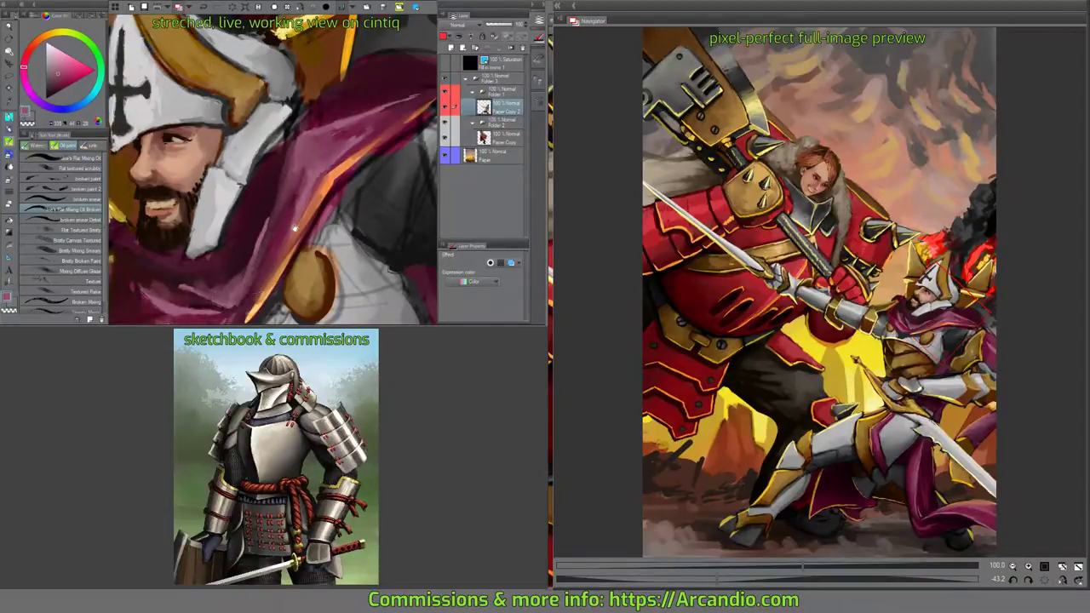
left_click_drag(289, 217, 297, 197)
mouse_move(271, 152)
left_mouse_down()
mouse_move(281, 171)
mouse_move(272, 204)
left_mouse_up()
left_click(277, 195, "alt")
left_click_drag(281, 162, 281, 149)
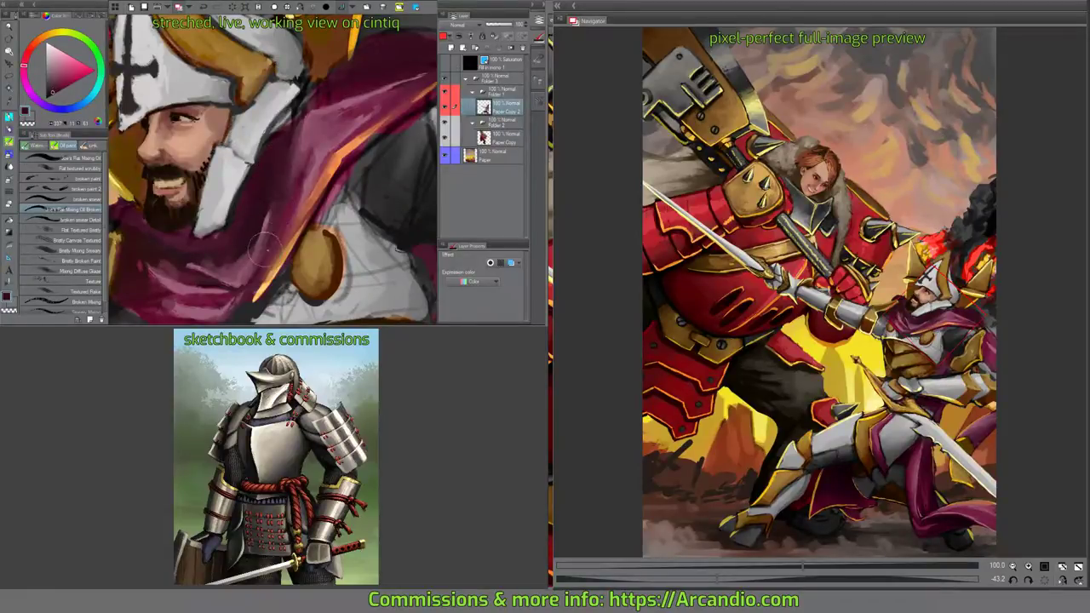
Refine the cape's upper edge over the shoulder and its folds behind the gold pauldron with dark and mid purple.
scroll(407, 82, "up", 2)
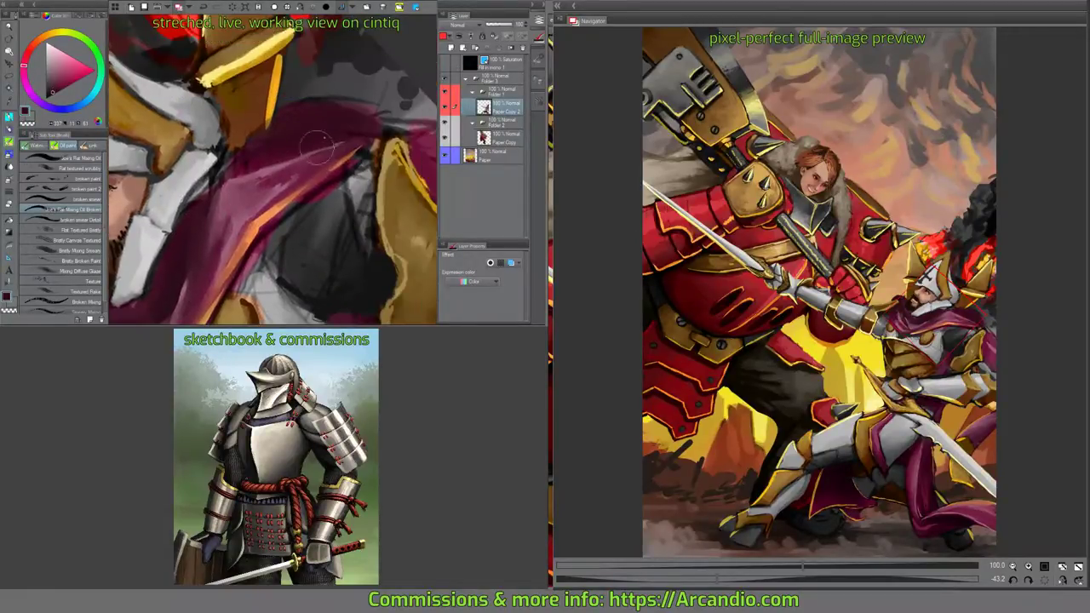
left_click_drag(260, 142, 277, 175)
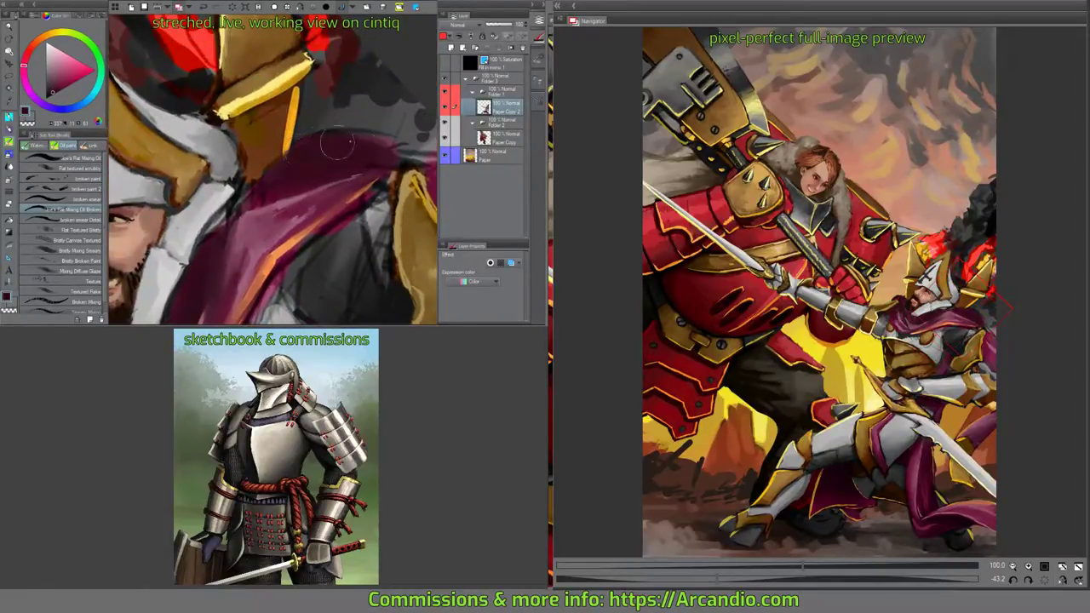
mouse_move(388, 153)
left_mouse_down()
mouse_move(339, 70)
mouse_move(323, 171)
left_mouse_up()
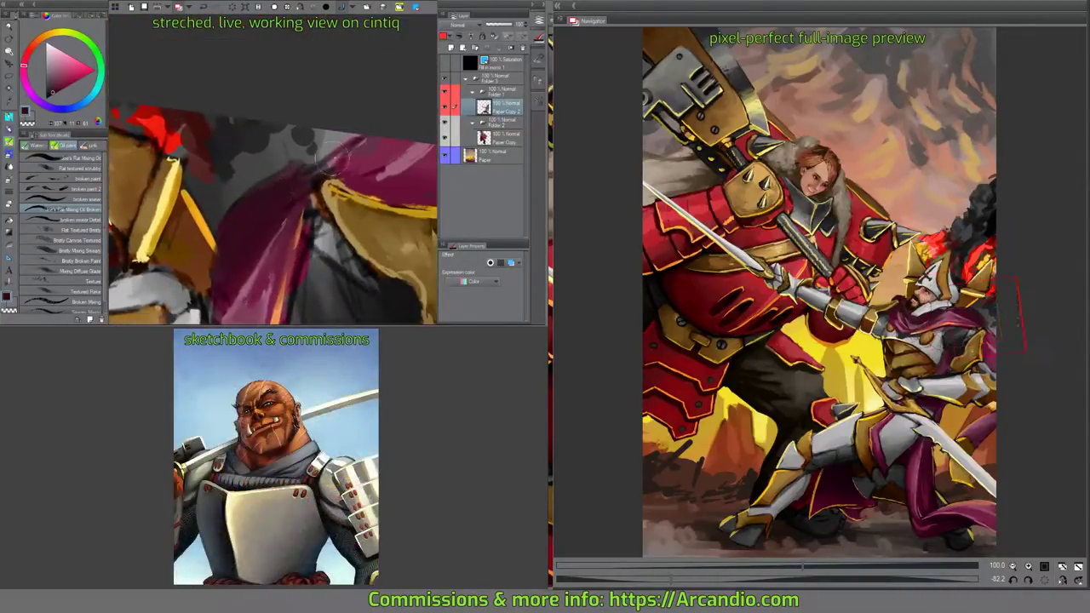
left_click(393, 149, "alt")
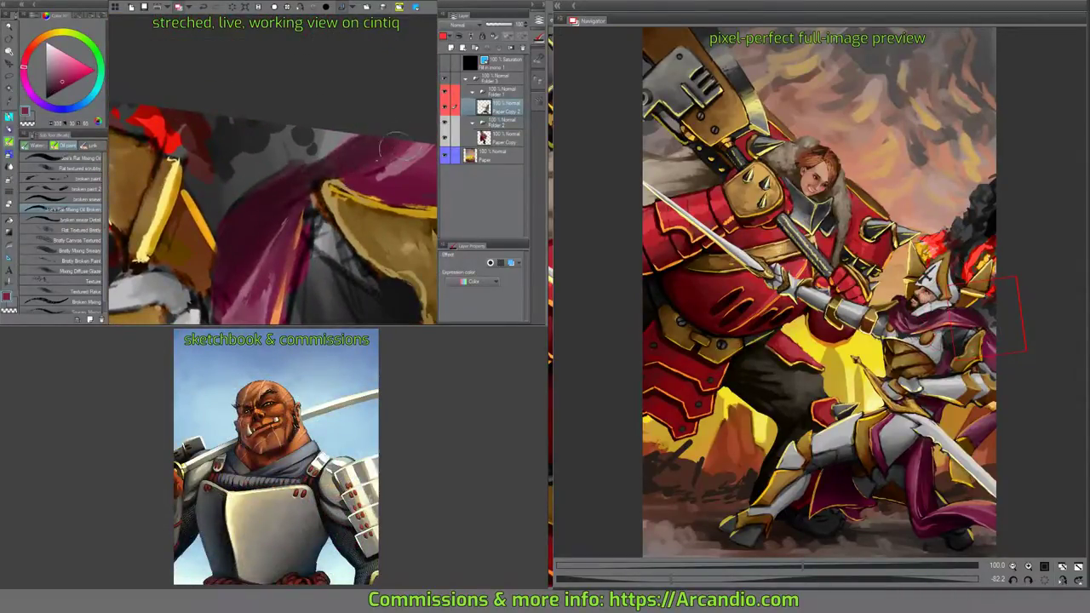
mouse_move(271, 177)
left_mouse_down()
mouse_move(239, 203)
mouse_move(284, 164)
mouse_move(377, 121)
mouse_move(269, 164)
mouse_move(306, 141)
mouse_move(277, 161)
mouse_move(311, 150)
mouse_move(294, 154)
mouse_move(366, 169)
mouse_move(324, 173)
mouse_move(381, 109)
mouse_move(389, 151)
mouse_move(307, 208)
left_mouse_up()
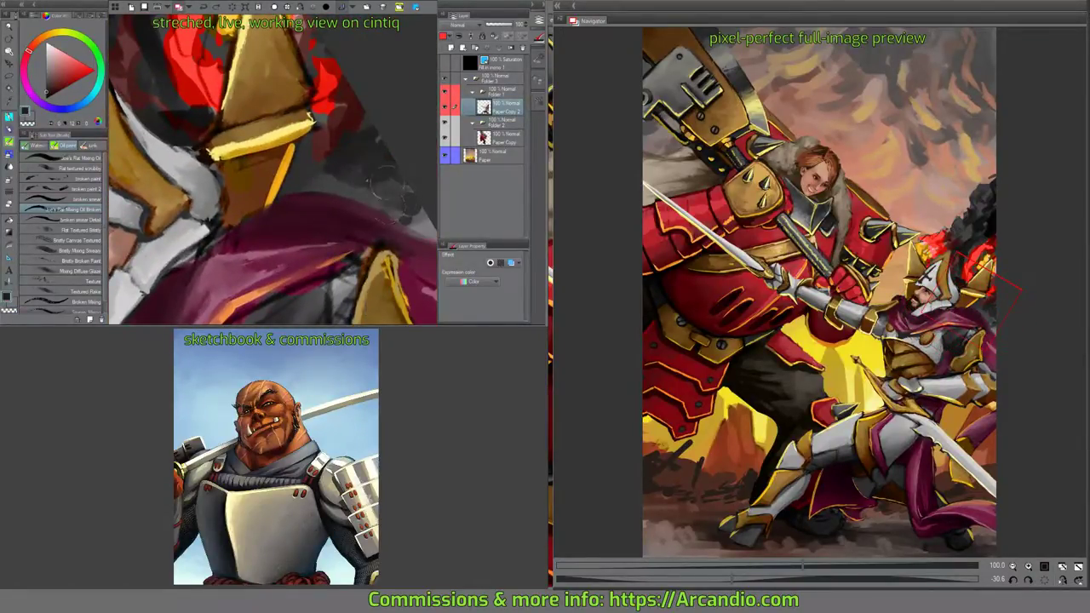
Paint dark smoke around the rear gold spike, covering the rough marks and red patches at the canvas edge.
left_click_drag(367, 168, 361, 192)
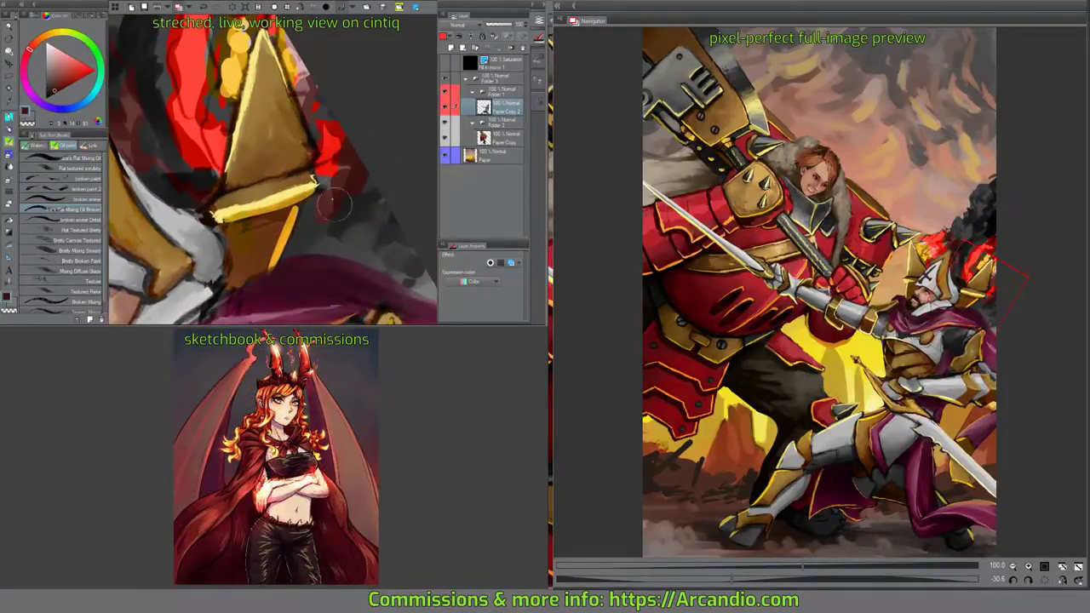
left_click_drag(356, 125, 347, 187)
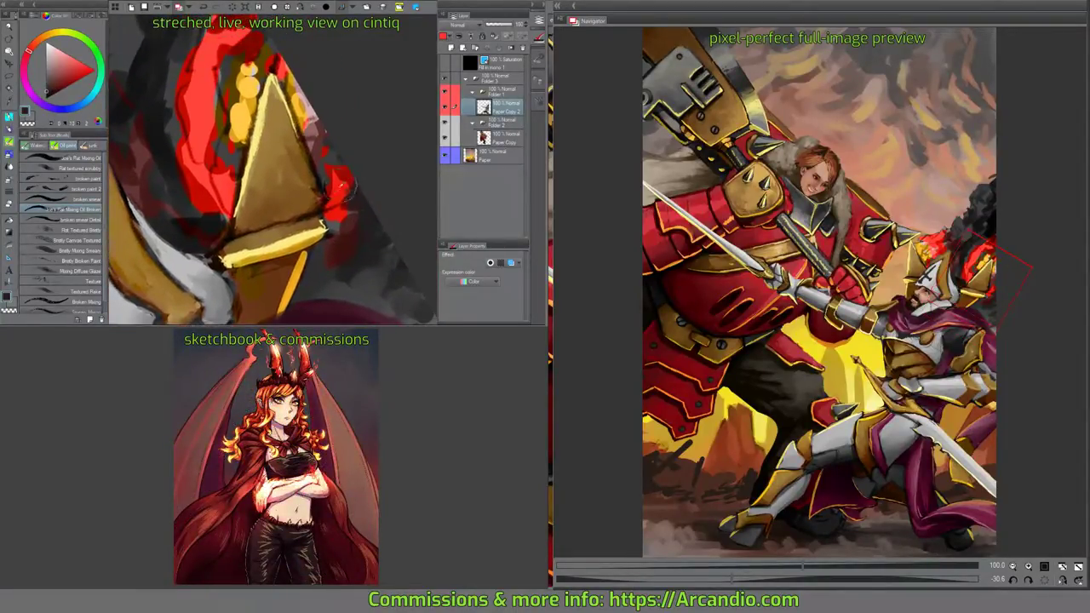
mouse_move(331, 124)
left_mouse_down()
mouse_move(278, 166)
mouse_move(266, 147)
mouse_move(255, 182)
left_mouse_up()
Paint yellow-orange flames beside the rear gold spike and blend them into the surrounding red fire.
left_click(263, 186, "alt")
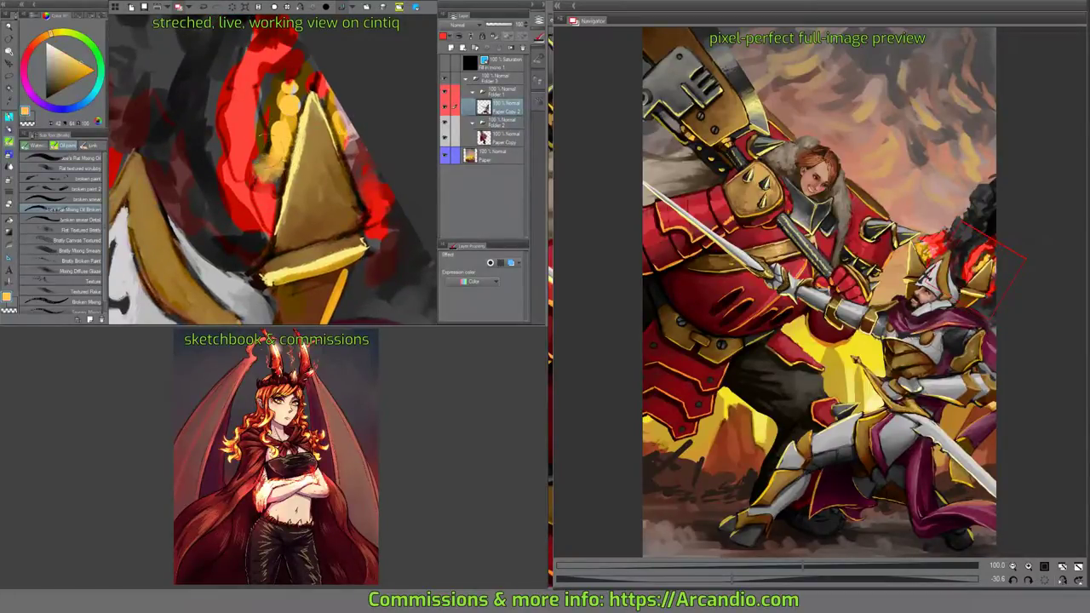
mouse_move(278, 136)
left_mouse_down()
mouse_move(281, 93)
mouse_move(302, 75)
mouse_move(253, 52)
mouse_move(276, 72)
mouse_move(264, 35)
mouse_move(253, 136)
mouse_move(220, 147)
mouse_move(223, 138)
mouse_move(234, 162)
mouse_move(207, 158)
mouse_move(221, 130)
mouse_move(299, 145)
mouse_move(269, 158)
mouse_move(263, 206)
mouse_move(247, 185)
mouse_move(221, 230)
left_mouse_up()
left_click(255, 145, "alt")
Paint dark grey smoke over the tops of the red flames above the helmet and blend it into the smoke column.
left_click(264, 49, "alt")
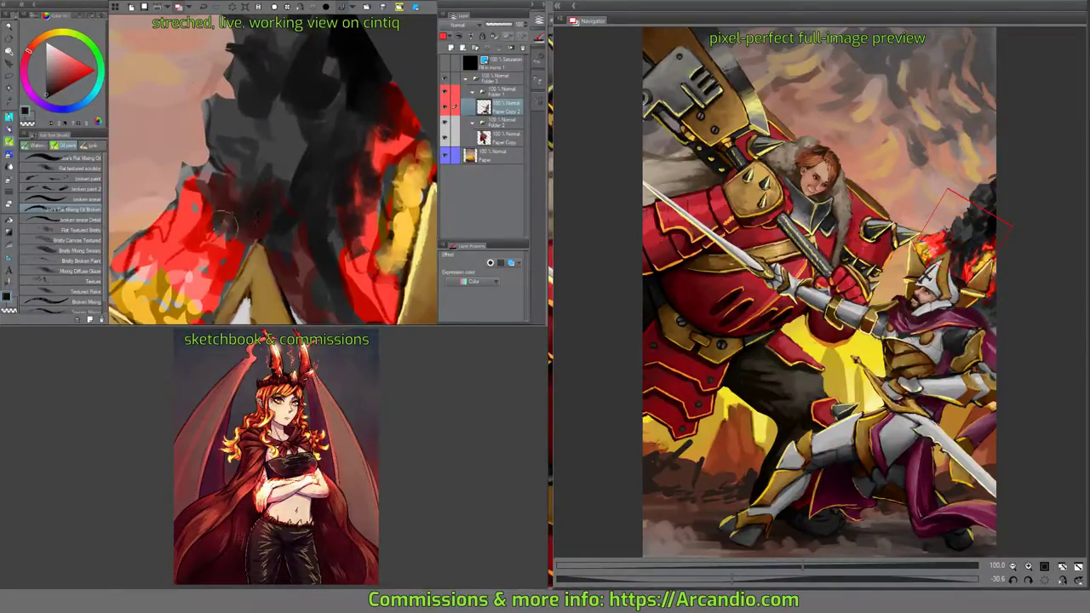
mouse_move(228, 183)
left_mouse_down()
mouse_move(209, 230)
mouse_move(217, 195)
mouse_move(209, 200)
mouse_move(191, 166)
mouse_move(186, 186)
mouse_move(217, 168)
mouse_move(198, 245)
left_mouse_up()
left_click_drag(213, 102, 229, 166)
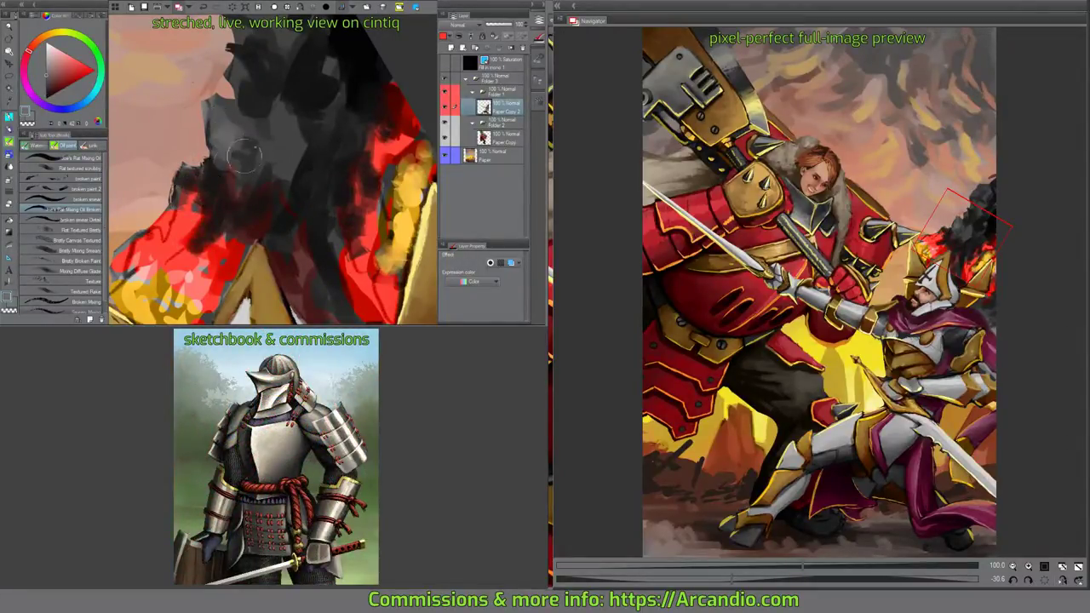
scroll(314, 108, "up", 1)
mouse_move(313, 108)
left_mouse_down()
mouse_move(336, 196)
mouse_move(328, 229)
mouse_move(377, 127)
left_mouse_up()
left_click_drag(341, 197, 366, 145)
Blend yellow into the flames behind the front gold spike and rework the red flame area where it meets the smoke.
left_click(366, 145, "alt")
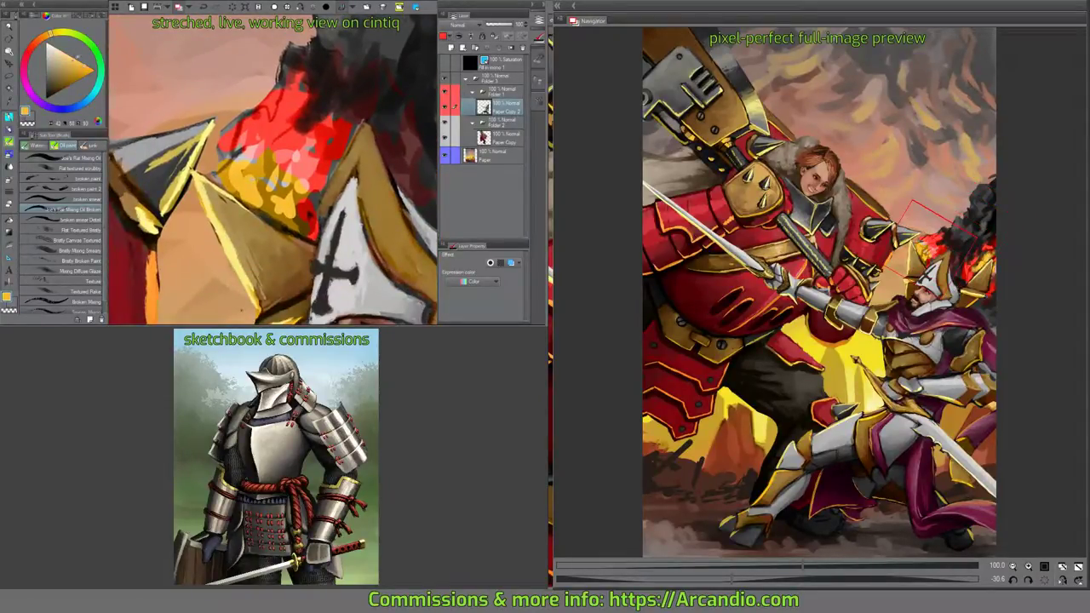
mouse_move(252, 190)
left_mouse_down()
mouse_move(228, 166)
mouse_move(256, 179)
mouse_move(264, 204)
mouse_move(308, 213)
mouse_move(285, 194)
mouse_move(311, 134)
left_mouse_up()
left_click(315, 102, "alt")
mouse_move(308, 89)
left_mouse_down()
mouse_move(298, 128)
mouse_move(290, 73)
mouse_move(247, 158)
mouse_move(272, 141)
mouse_move(328, 188)
mouse_move(328, 127)
left_mouse_up()
Touch up the dark background along the back edge of the knight's helmet and save the painting.
left_click_drag(324, 255, 259, 162)
left_click_drag(417, 98, 365, 145)
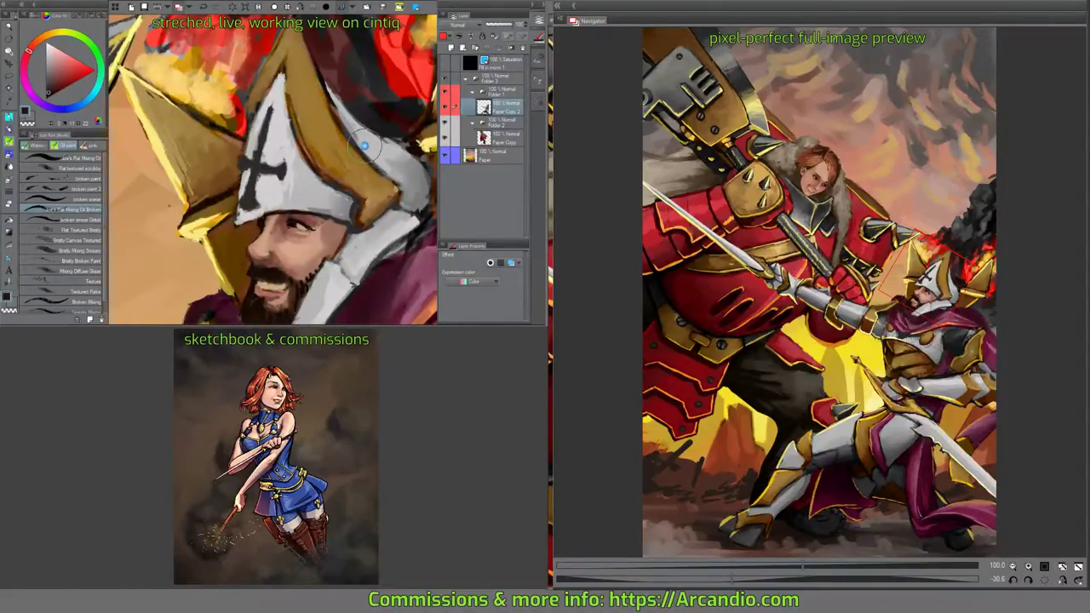
key("ctrl+s")
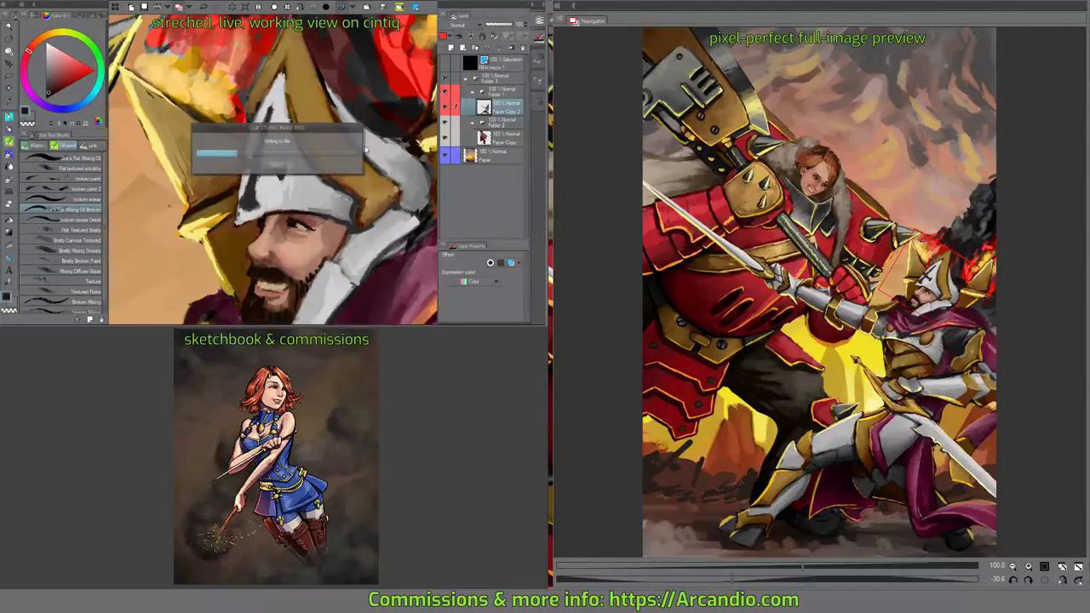
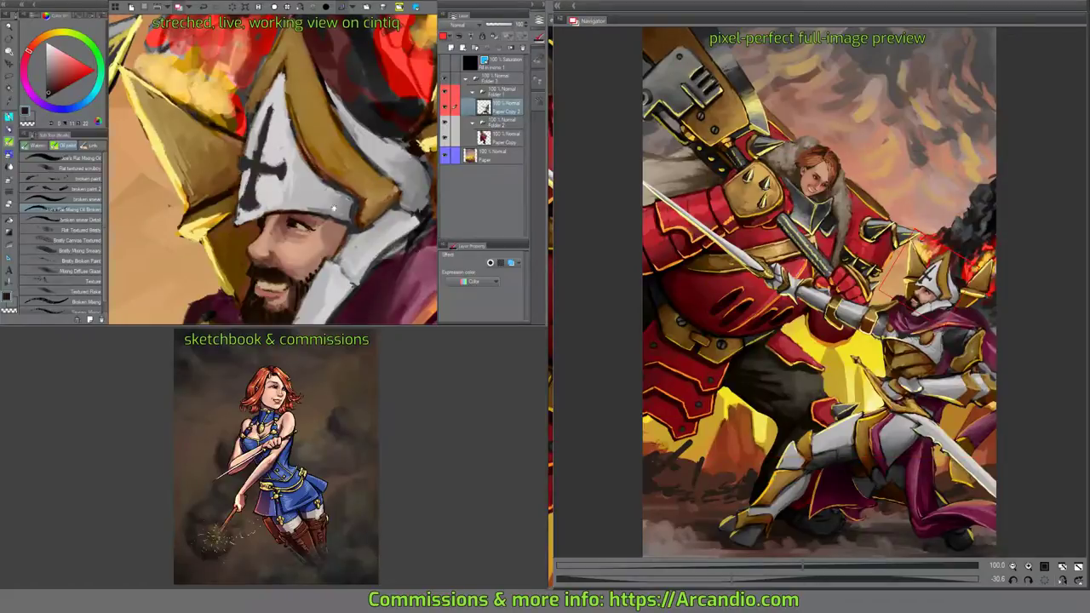
Clean up the dark outline along the upper edge of the white knight's outstretched forearm armor with a detail brush.
mouse_move(334, 206)
left_mouse_down()
mouse_move(409, 223)
mouse_move(358, 175)
mouse_move(367, 202)
left_mouse_up()
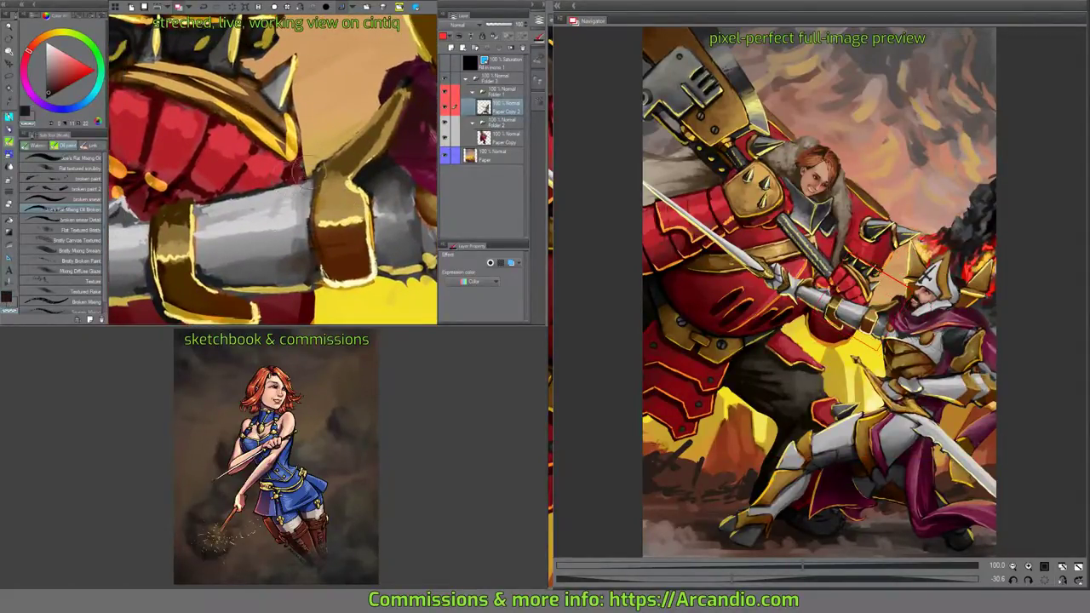
left_click(294, 176, "alt")
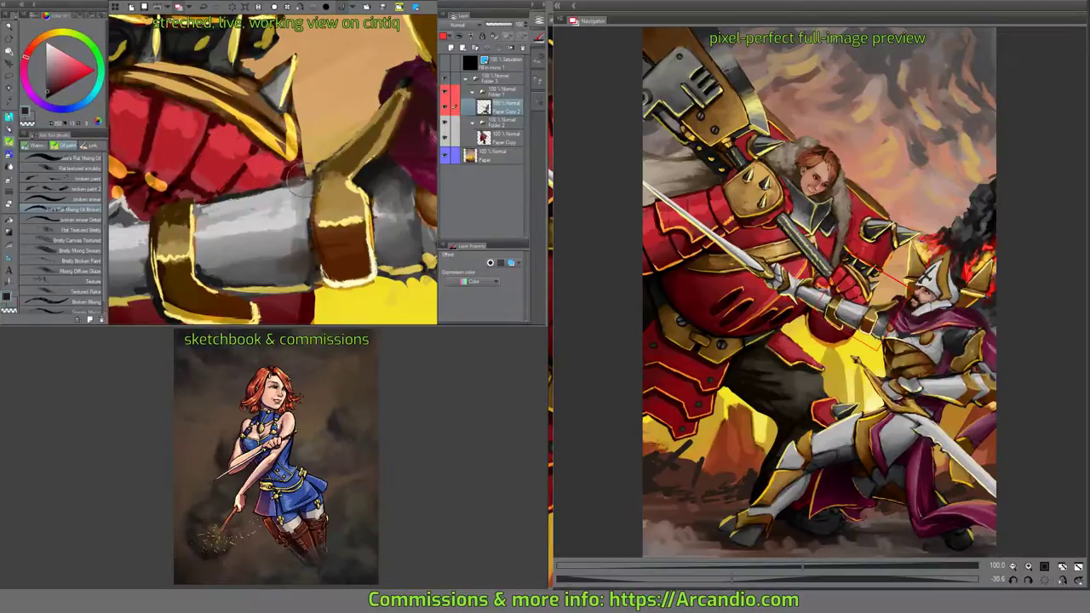
key("period")
left_click(284, 183, "alt")
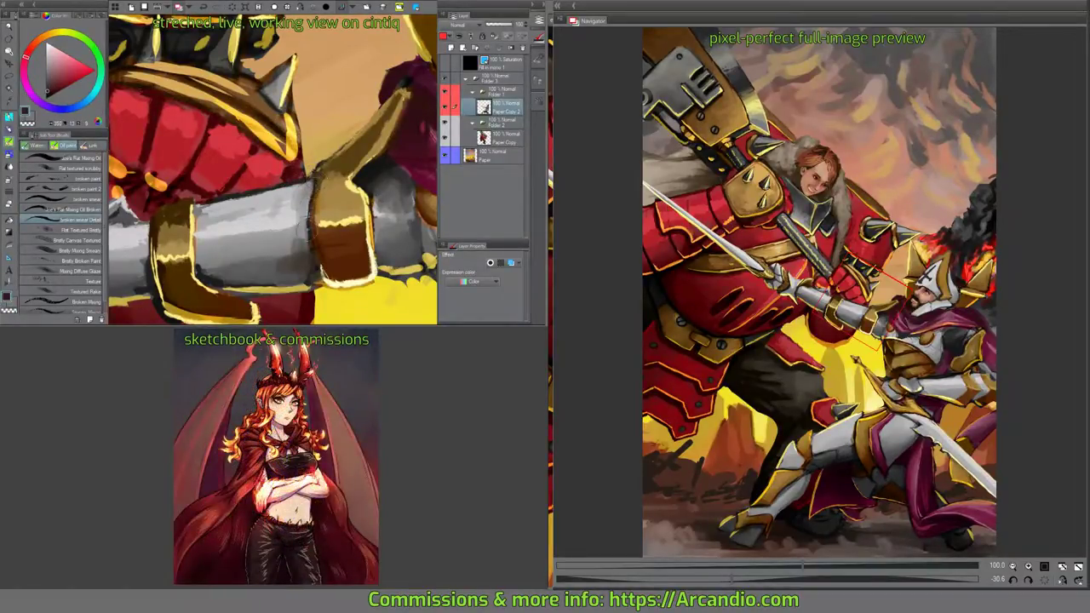
mouse_move(321, 256)
left_mouse_down()
mouse_move(326, 217)
mouse_move(216, 208)
left_mouse_up()
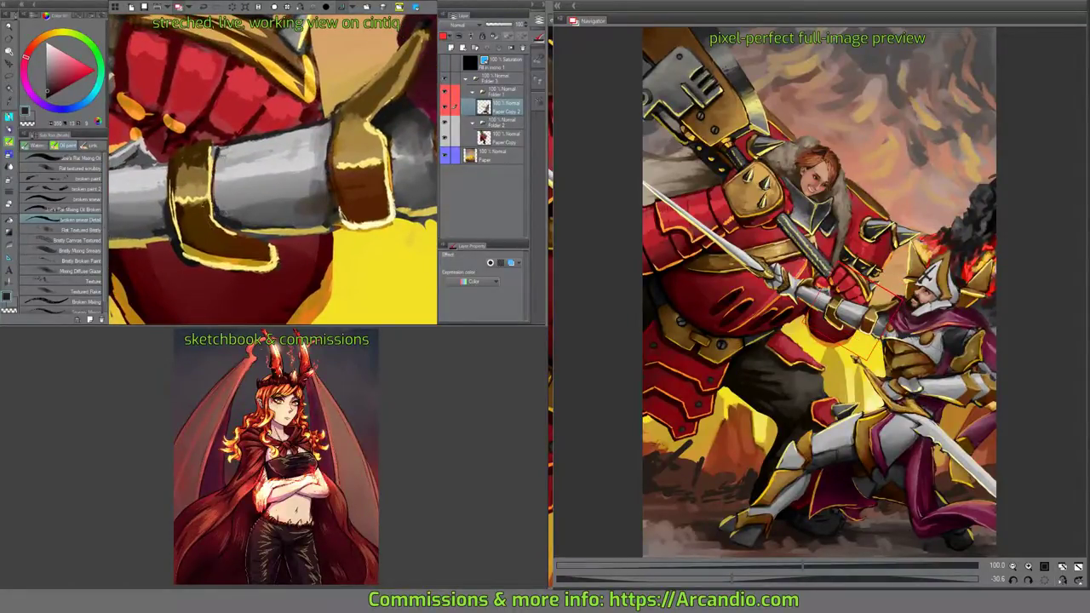
left_click_drag(232, 208, 316, 199)
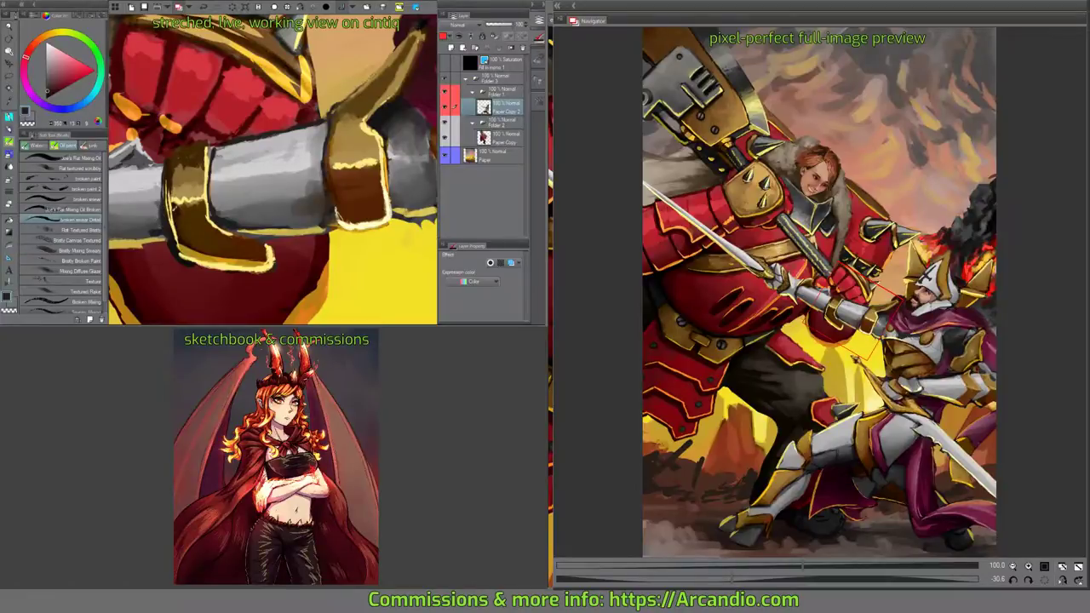
Rework the brown shading and pale yellow rim light on the gold band around the middle of the outstretched forearm.
left_click(170, 196, "alt")
mouse_move(170, 178)
left_mouse_down()
mouse_move(170, 225)
mouse_move(173, 191)
mouse_move(204, 204)
mouse_move(196, 180)
mouse_move(216, 214)
mouse_move(210, 121)
left_mouse_up()
left_click(174, 214, "alt")
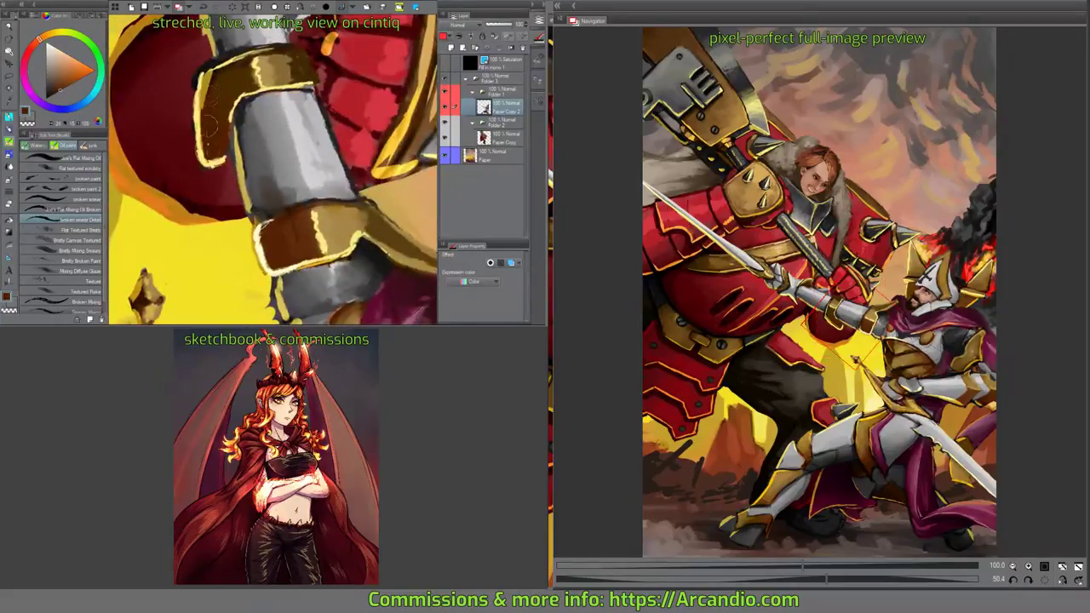
left_click(194, 90, "alt")
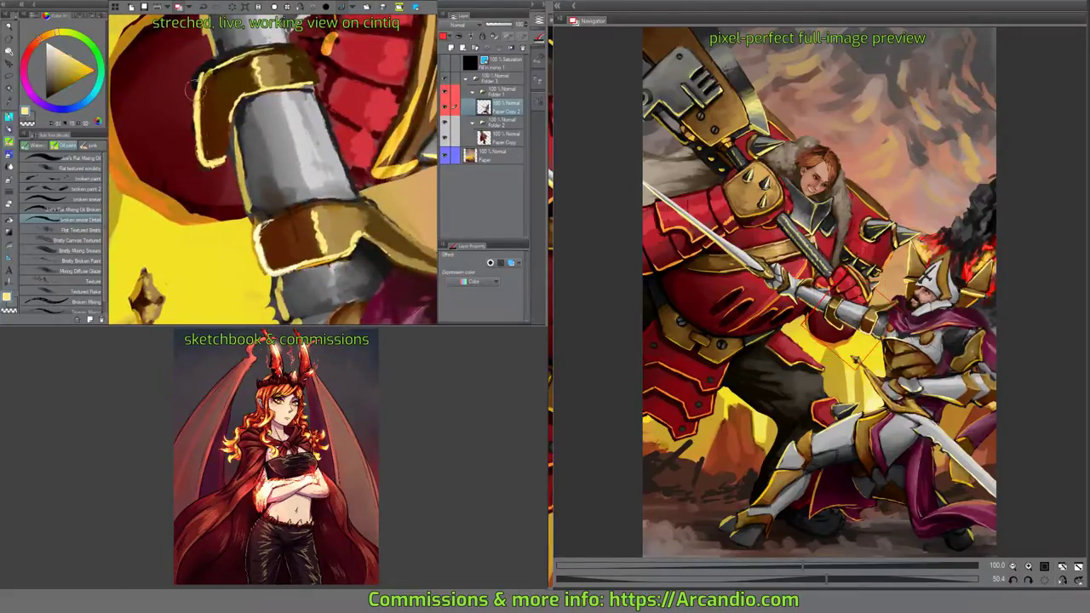
left_click_drag(194, 90, 231, 170)
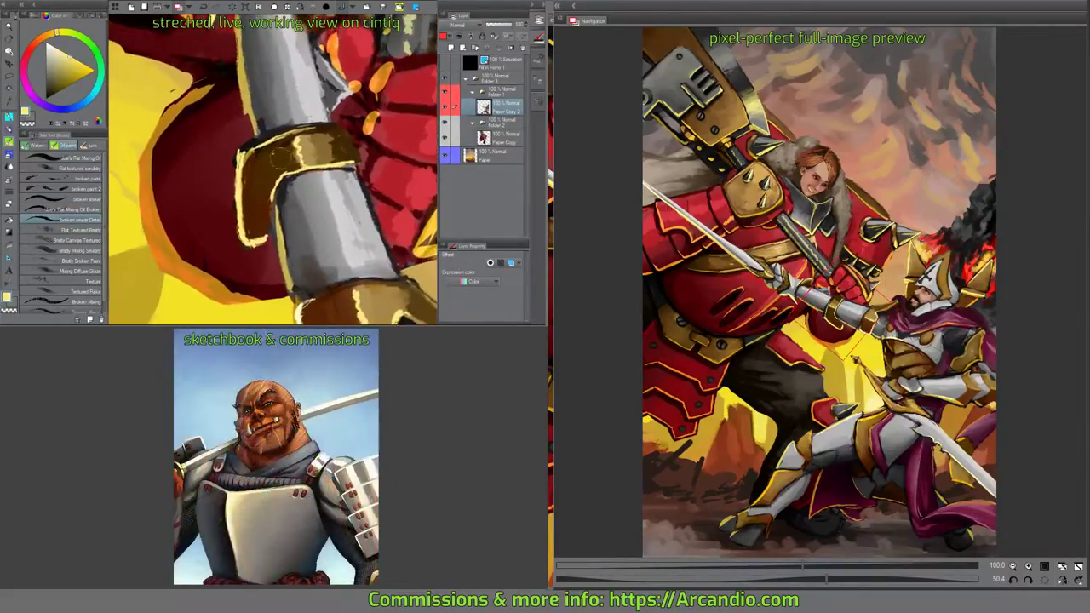
left_click(241, 154, "alt")
left_click(270, 130, "alt")
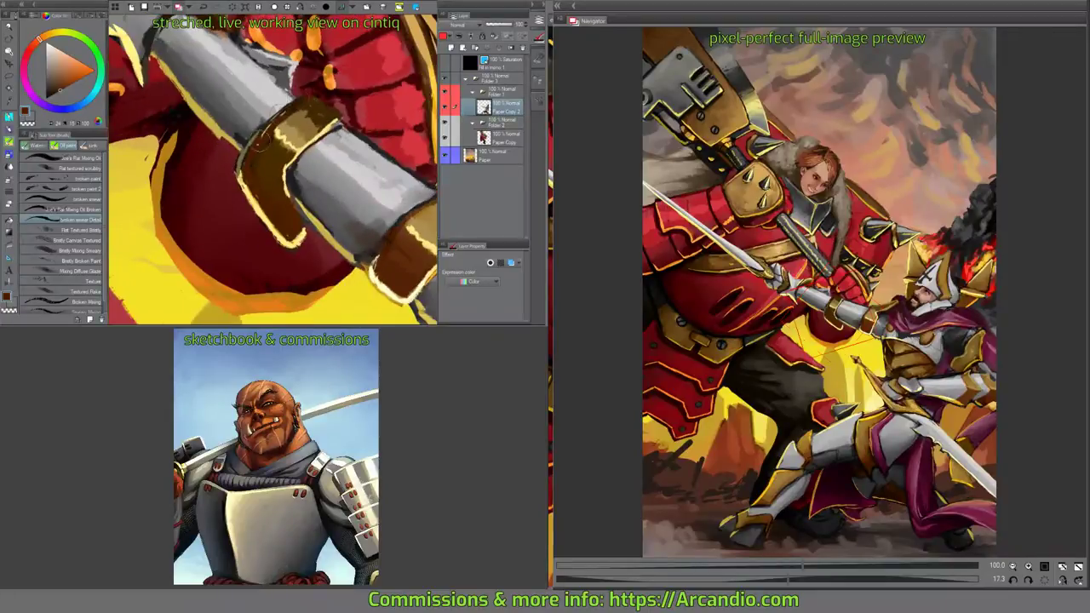
Blend sampled olive and dark gold tones into the curved upper part of the forearm's middle gold band.
left_click(253, 143, "alt")
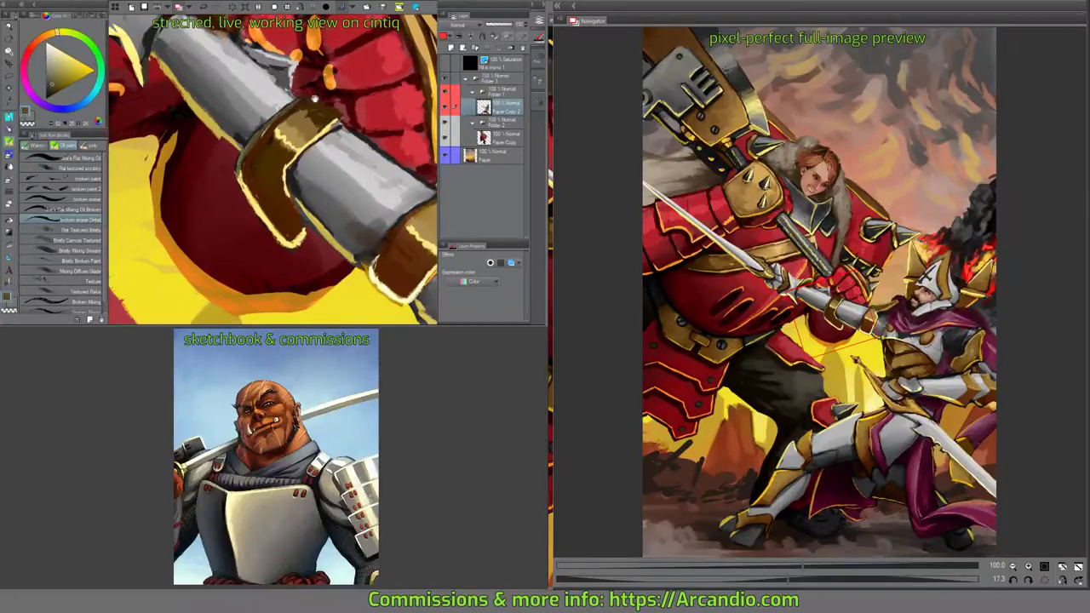
key("minus")
key("minus")
key("minus")
left_click(248, 221, "alt")
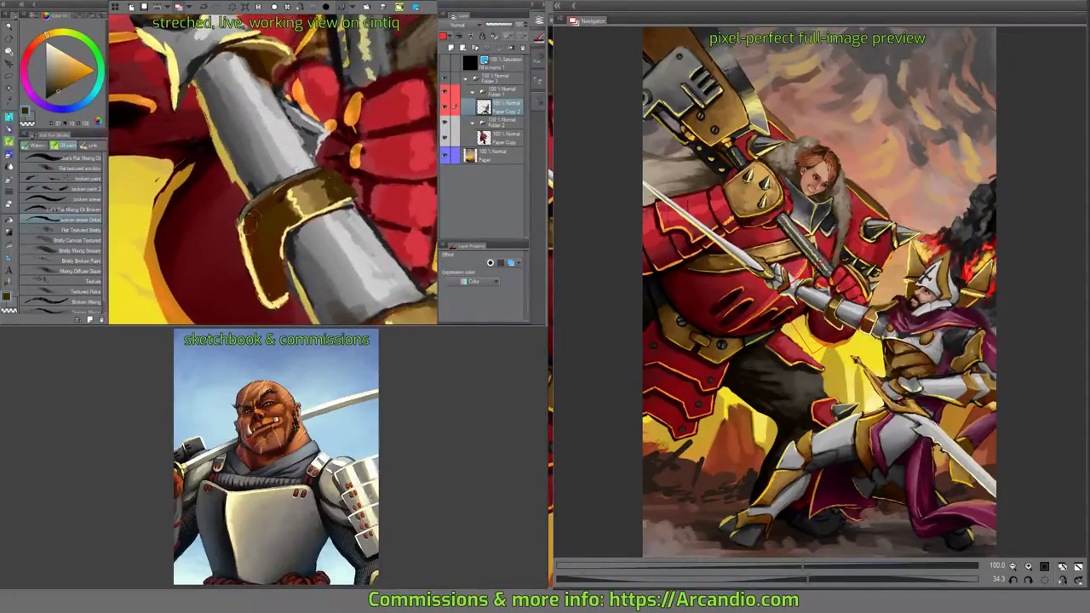
mouse_move(332, 228)
left_mouse_down()
mouse_move(303, 141)
mouse_move(325, 128)
left_mouse_up()
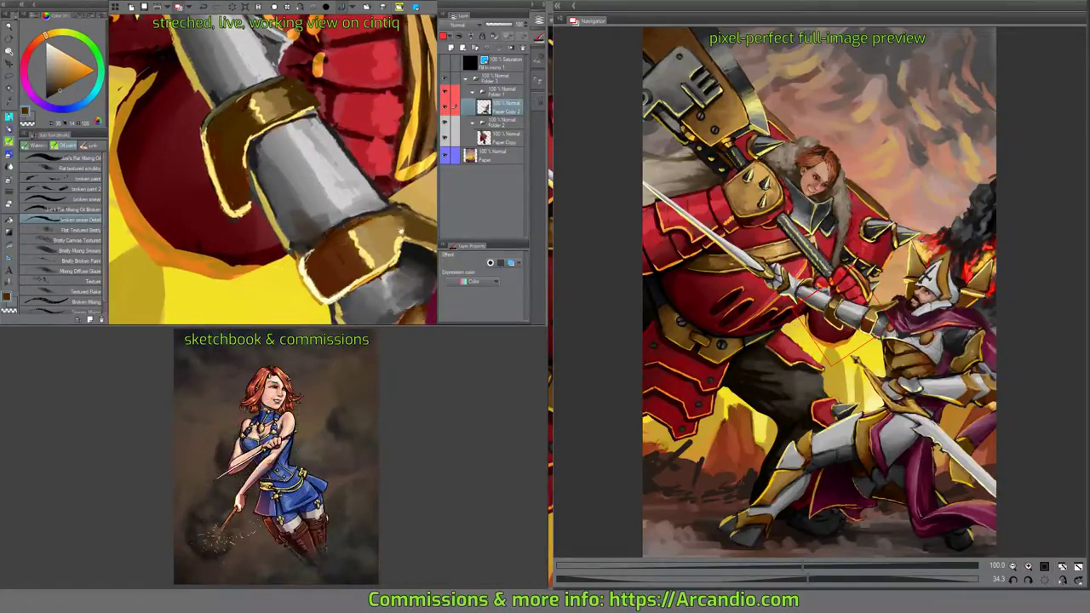
Refine the brown and gold shading on the gold band beside the outstretched arm's elbow.
left_click_drag(339, 232, 313, 181)
left_click(317, 181, "alt")
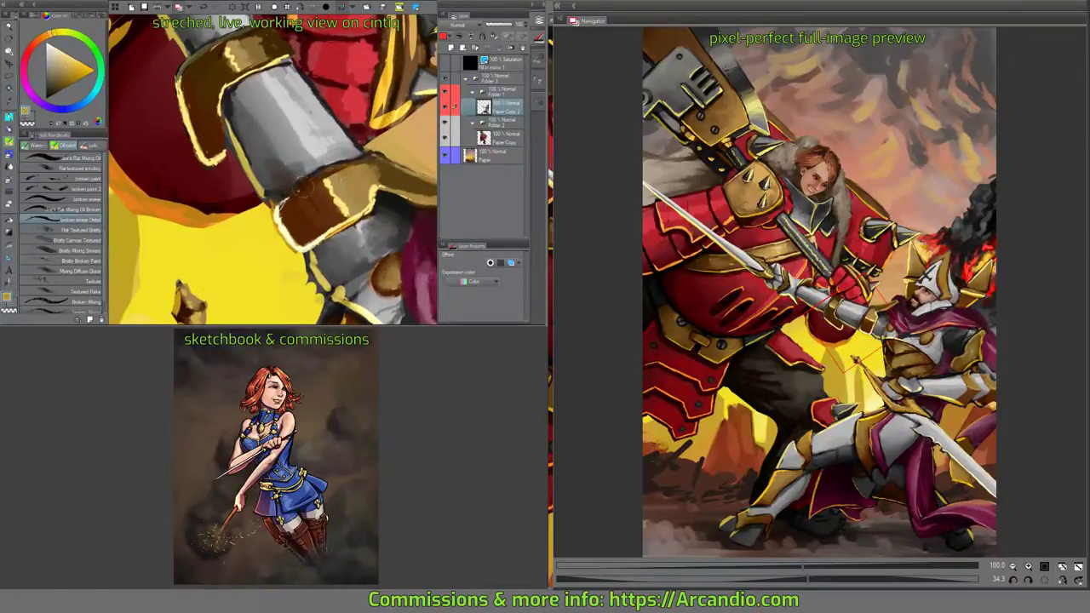
left_click_drag(384, 200, 279, 166)
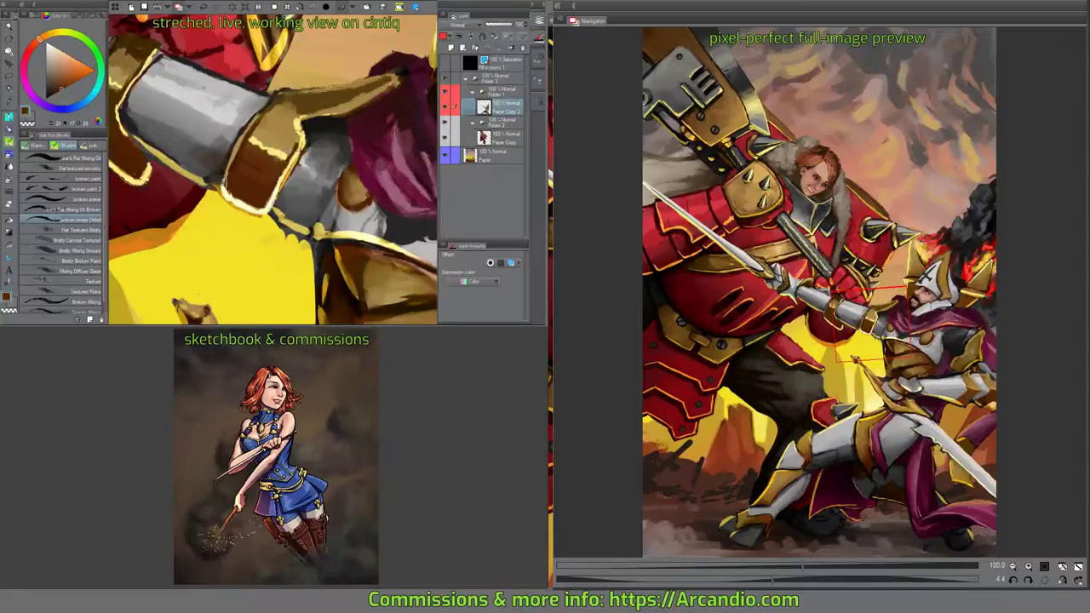
Shade the gold elbow spike of the outstretched arm with dark brown and define its edges up to the tip.
left_click_drag(305, 120, 272, 155)
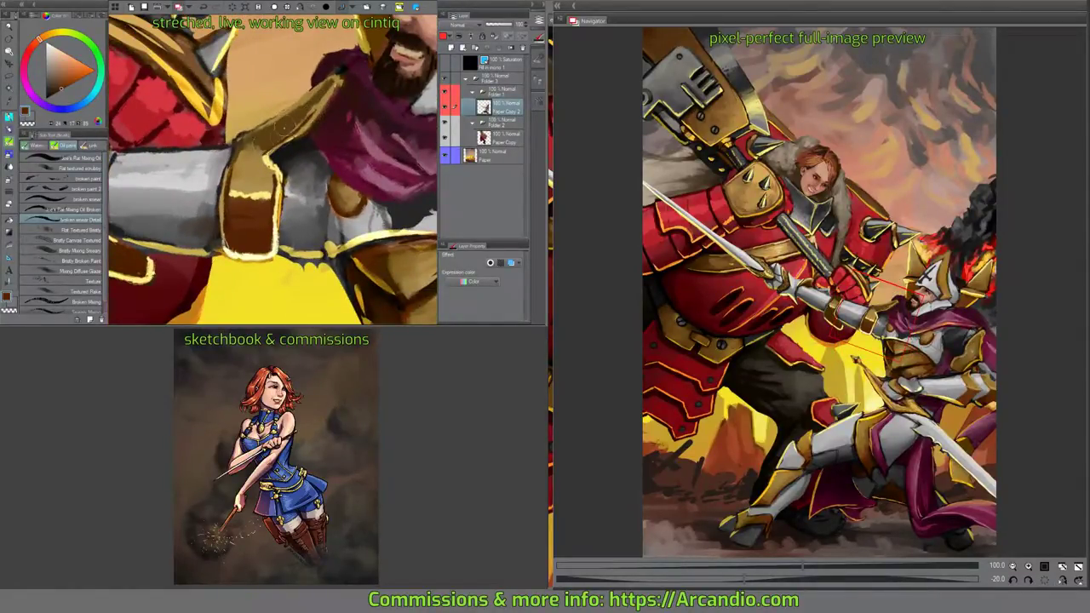
left_click_drag(272, 155, 260, 149)
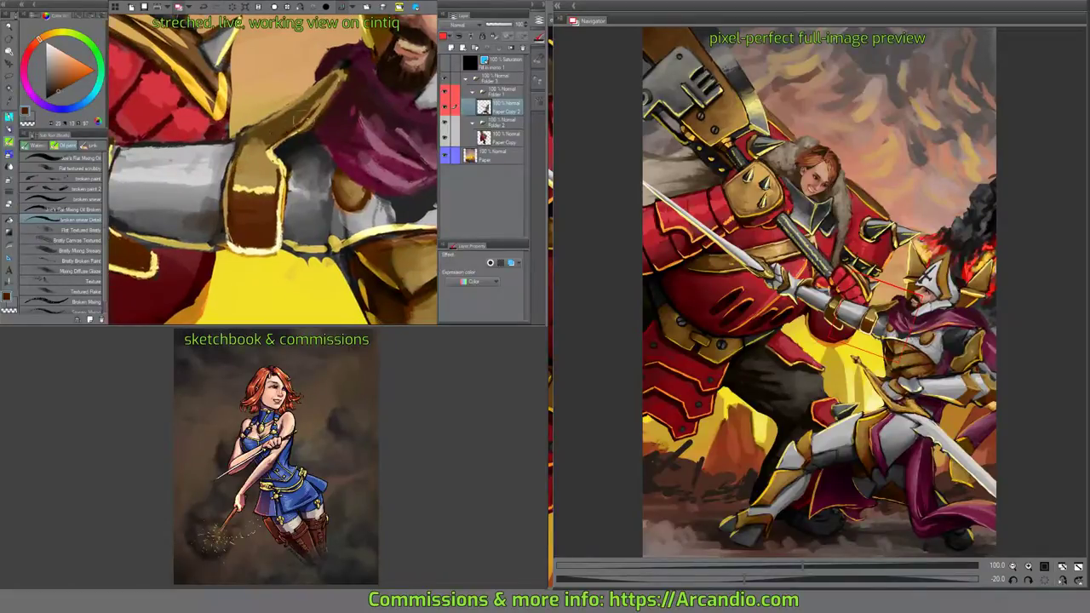
left_click_drag(327, 104, 325, 110)
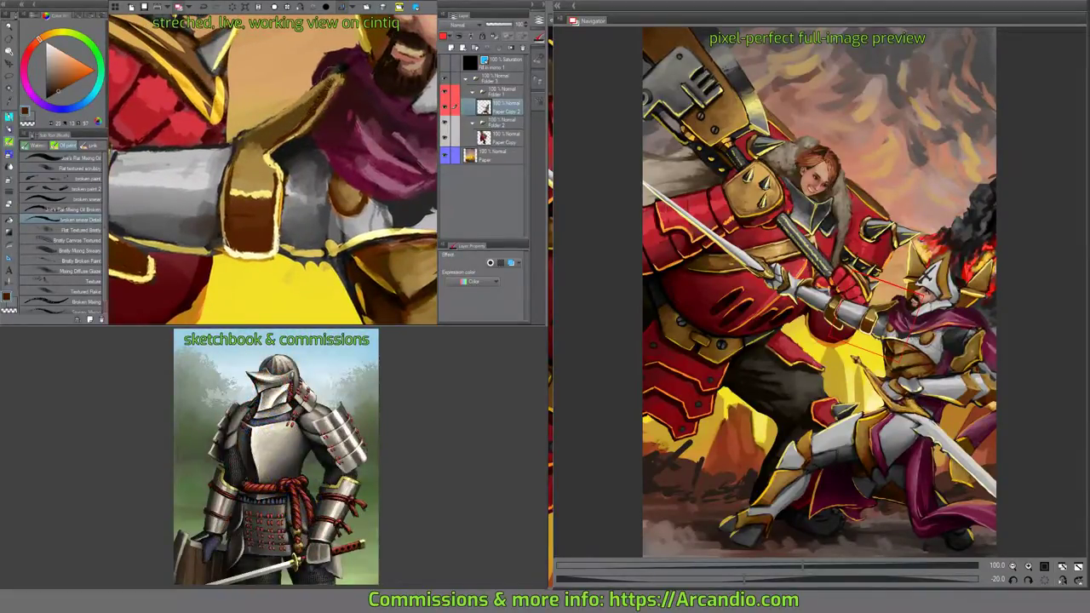
left_click_drag(332, 83, 302, 157)
Paint dark purple folds around the spike tip and darken the lower edge of the knight's purple scarf.
left_click(337, 106, "alt")
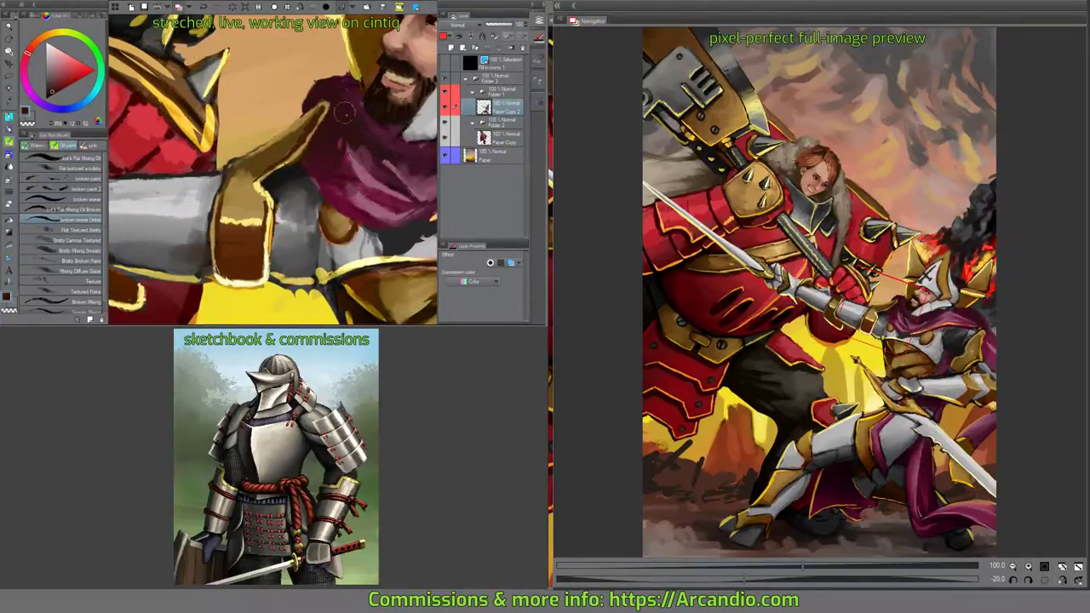
left_click_drag(347, 110, 289, 144)
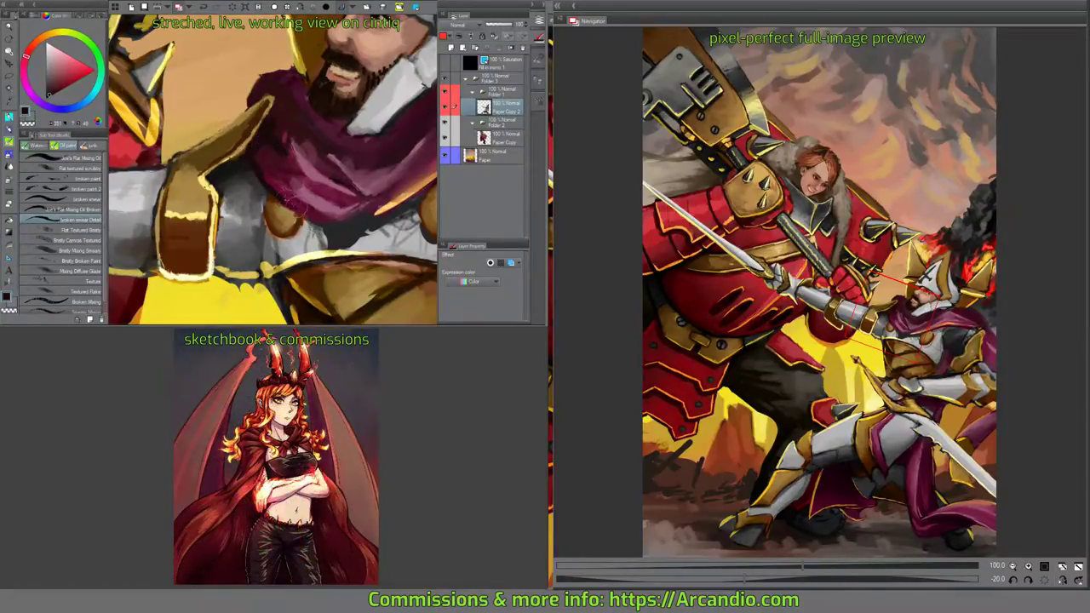
mouse_move(320, 218)
left_mouse_down()
mouse_move(358, 196)
mouse_move(289, 277)
left_mouse_up()
left_click_drag(344, 194, 335, 199)
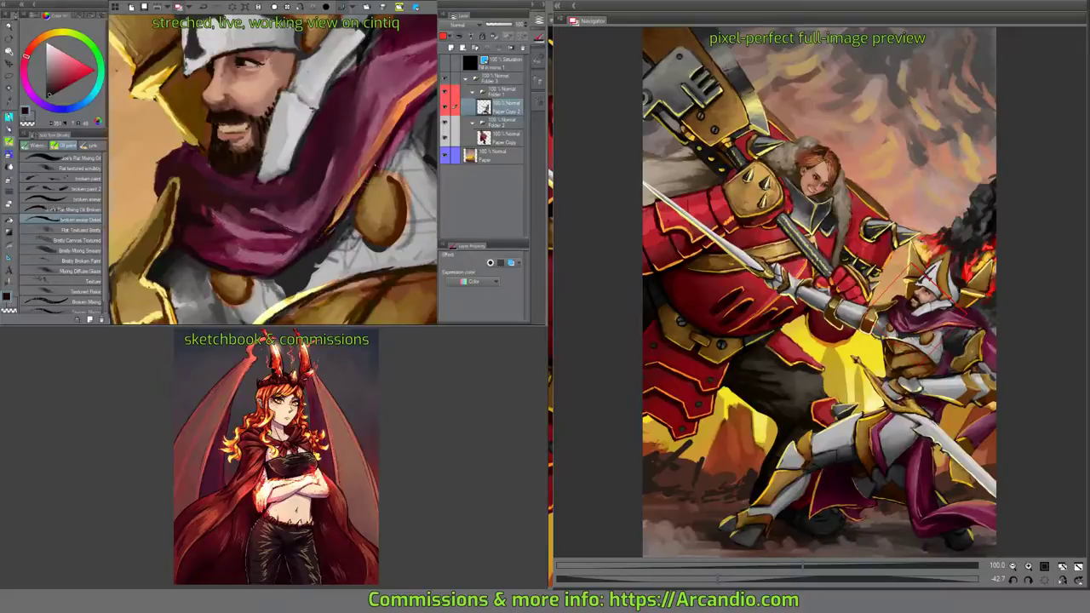
left_click_drag(410, 118, 372, 133)
left_click_drag(300, 145, 329, 130)
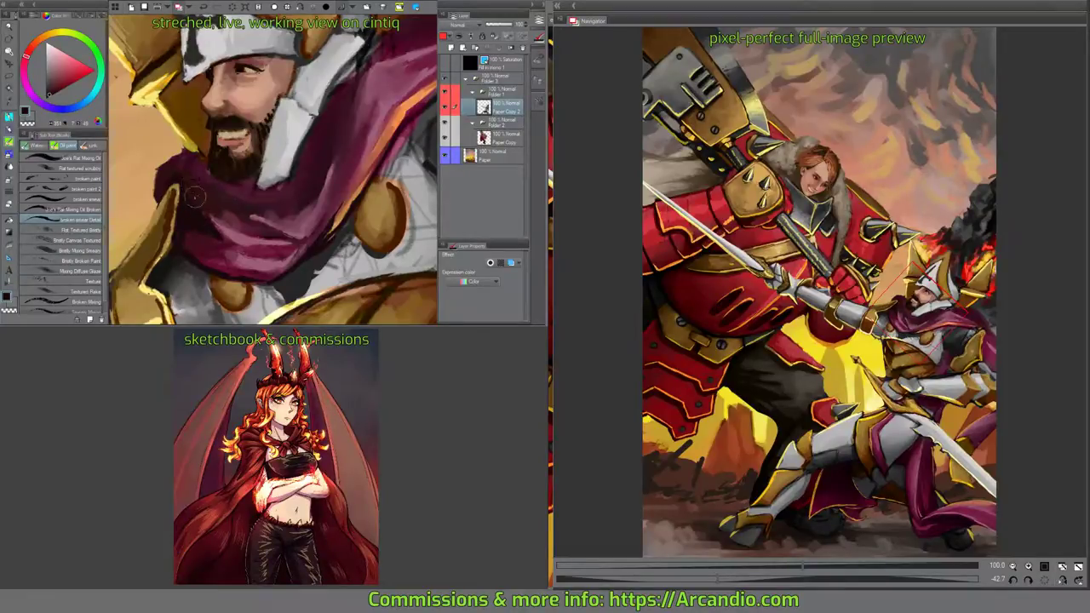
Touch up the purple scarf's upper edge beside the knight's beard with sampled dark purple tones.
mouse_move(281, 187)
left_mouse_down()
mouse_move(308, 245)
mouse_move(286, 154)
left_mouse_up()
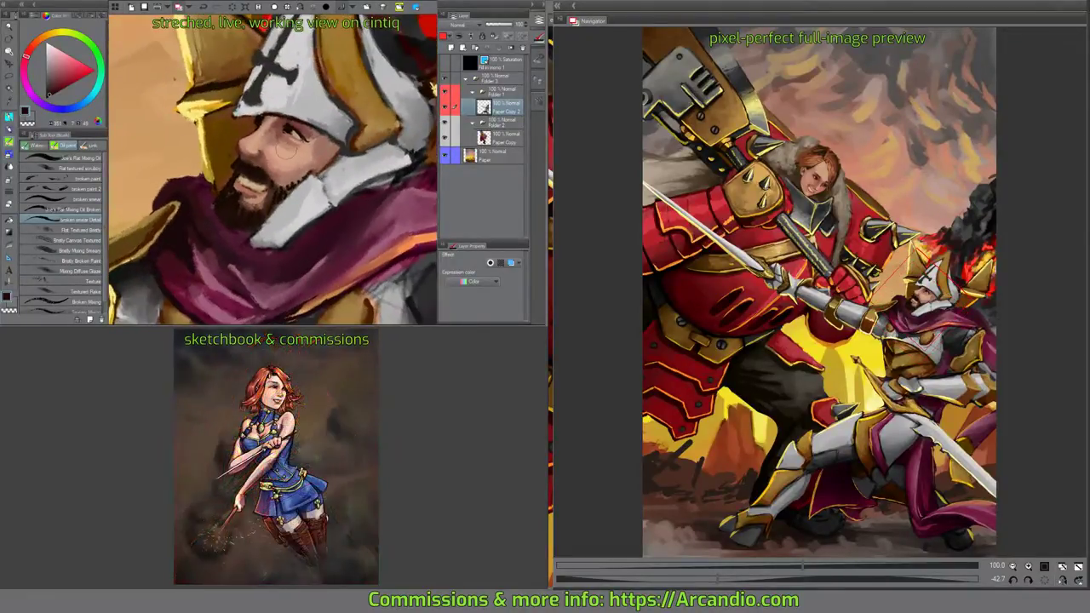
left_click(286, 154, "alt")
left_click(211, 180, "alt")
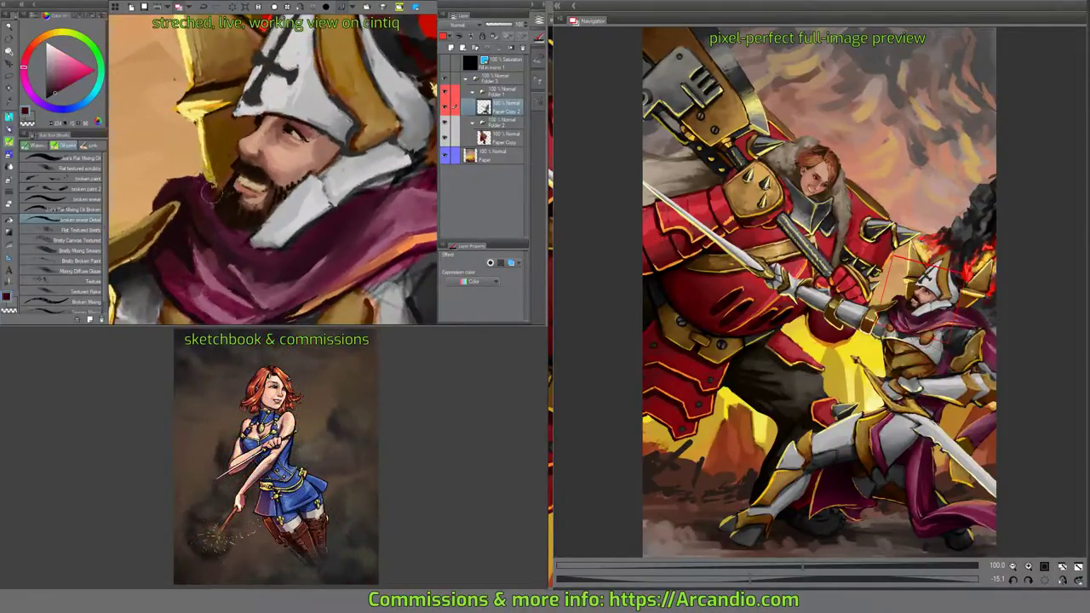
left_click_drag(207, 184, 205, 182)
left_click_drag(296, 182, 300, 167)
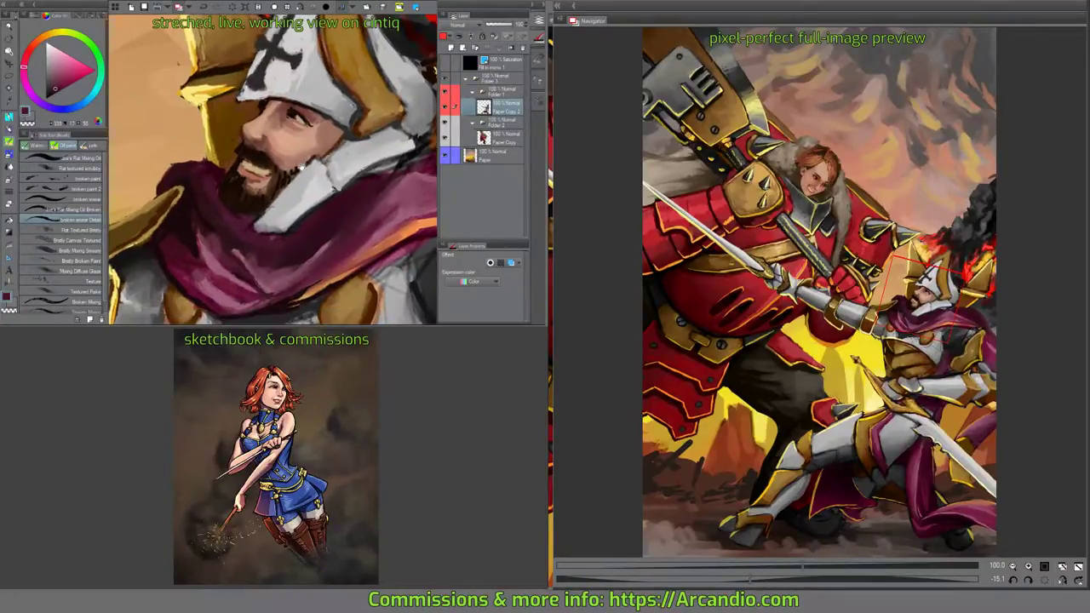
left_click(230, 177, "alt")
left_click_drag(223, 179, 247, 201)
Darken the edge between the grey upper-arm armor and the small gold rivet on the chest.
left_click_drag(291, 230, 256, 87)
left_click(207, 214, "alt")
left_click(247, 59, "alt")
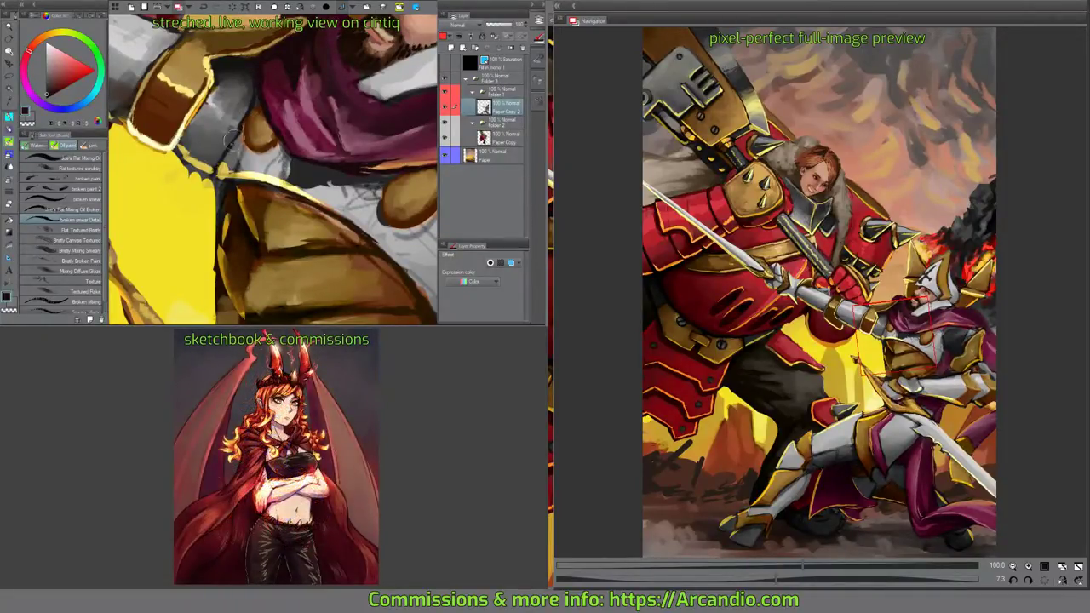
mouse_move(225, 154)
left_mouse_down()
mouse_move(244, 160)
mouse_move(204, 153)
mouse_move(273, 195)
left_mouse_up()
Clean the grey upper-arm plate's lower edge against the yellow background and strengthen the dark outlines around the elbow band.
left_click(211, 154, "alt")
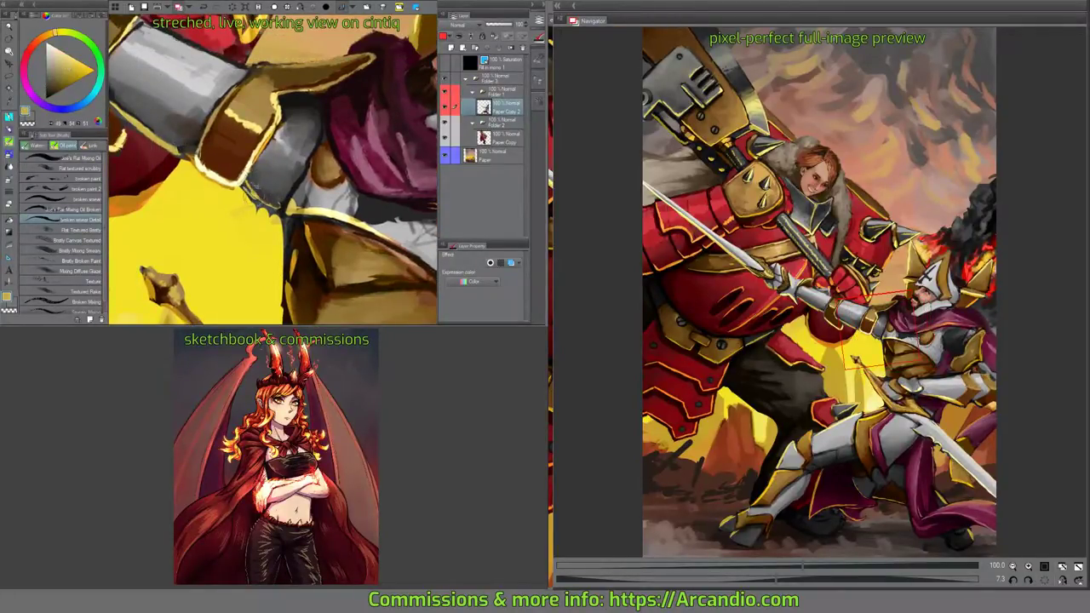
left_click(261, 182, "alt")
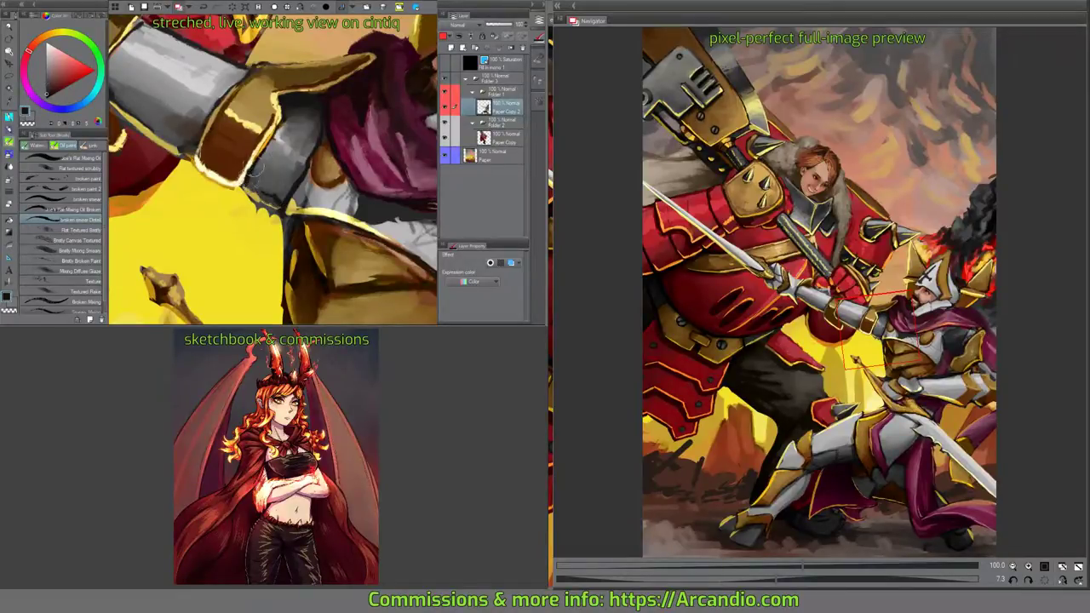
mouse_move(252, 171)
left_mouse_down()
mouse_move(279, 126)
mouse_move(255, 180)
mouse_move(277, 136)
mouse_move(268, 198)
mouse_move(271, 182)
mouse_move(286, 201)
left_mouse_up()
mouse_move(150, 121)
left_mouse_down()
mouse_move(170, 143)
mouse_move(194, 133)
left_mouse_up()
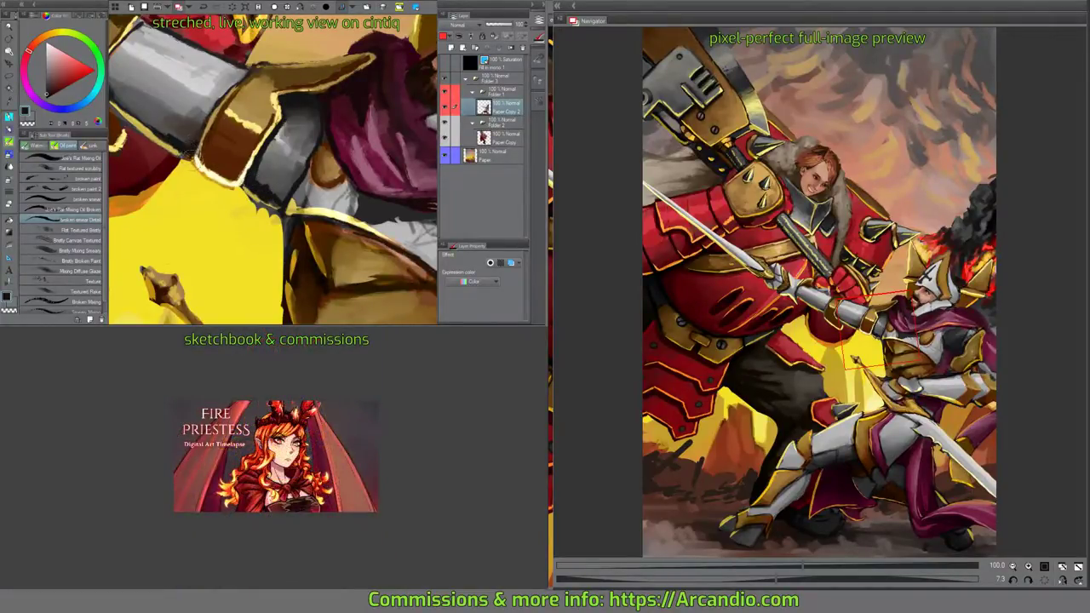
left_click_drag(290, 107, 241, 203)
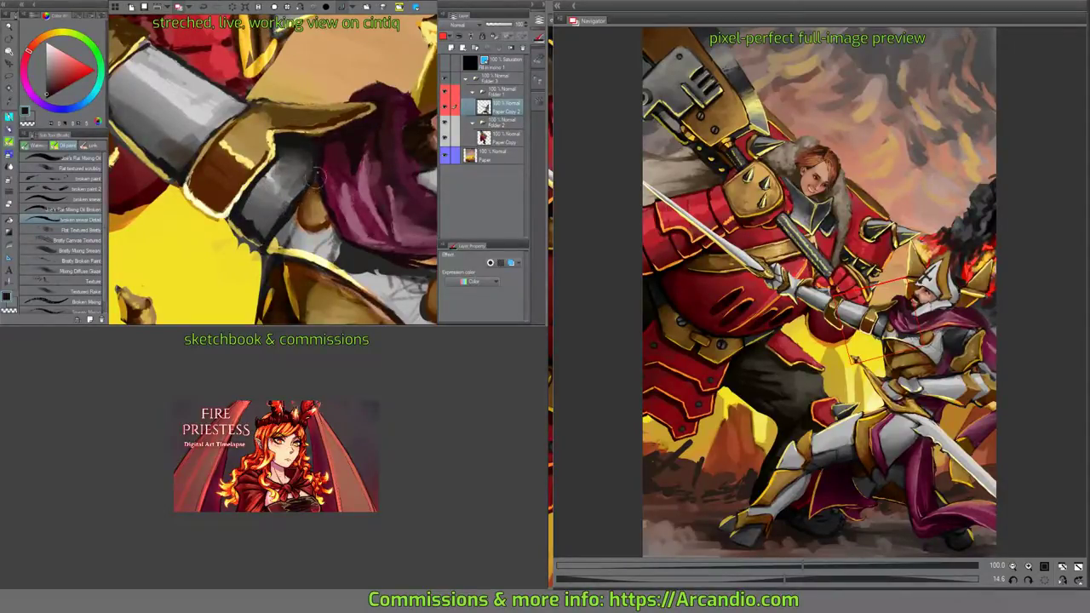
Shade the small gold chest rivet and add pale yellow highlights to both chest rivets.
left_click(321, 206, "alt")
left_click_drag(321, 198, 251, 101)
left_click(191, 64, "alt")
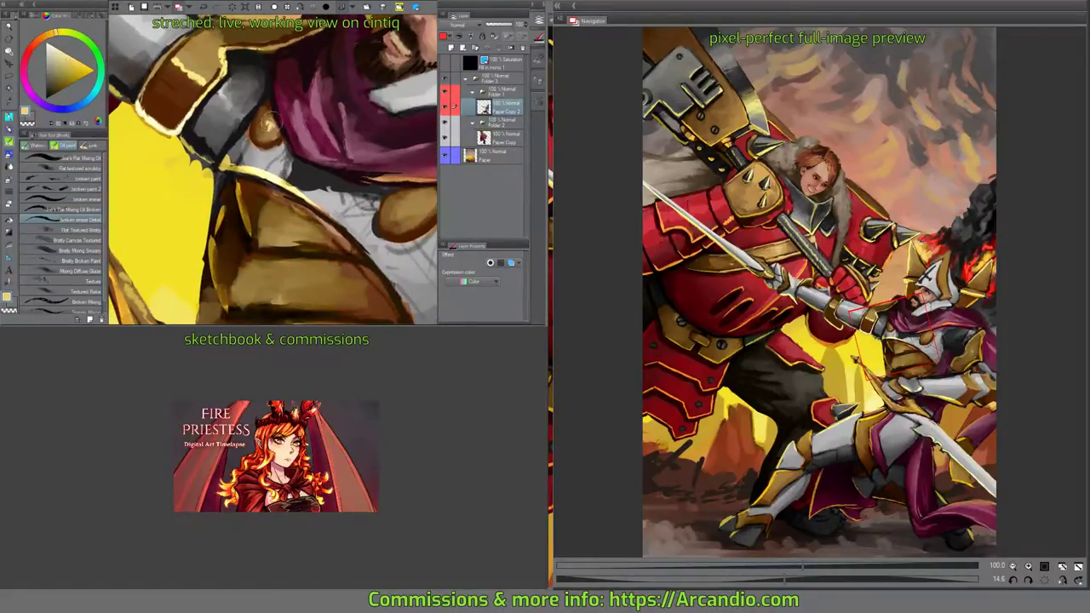
left_click_drag(268, 119, 192, 94)
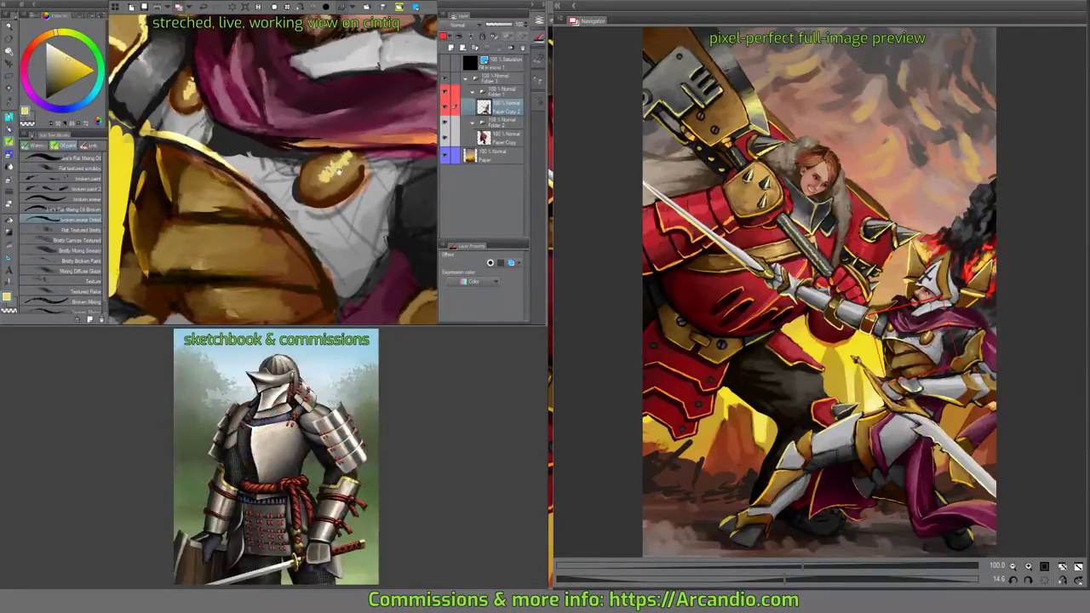
mouse_move(338, 171)
left_mouse_down()
mouse_move(344, 131)
mouse_move(295, 182)
mouse_move(313, 111)
left_mouse_up()
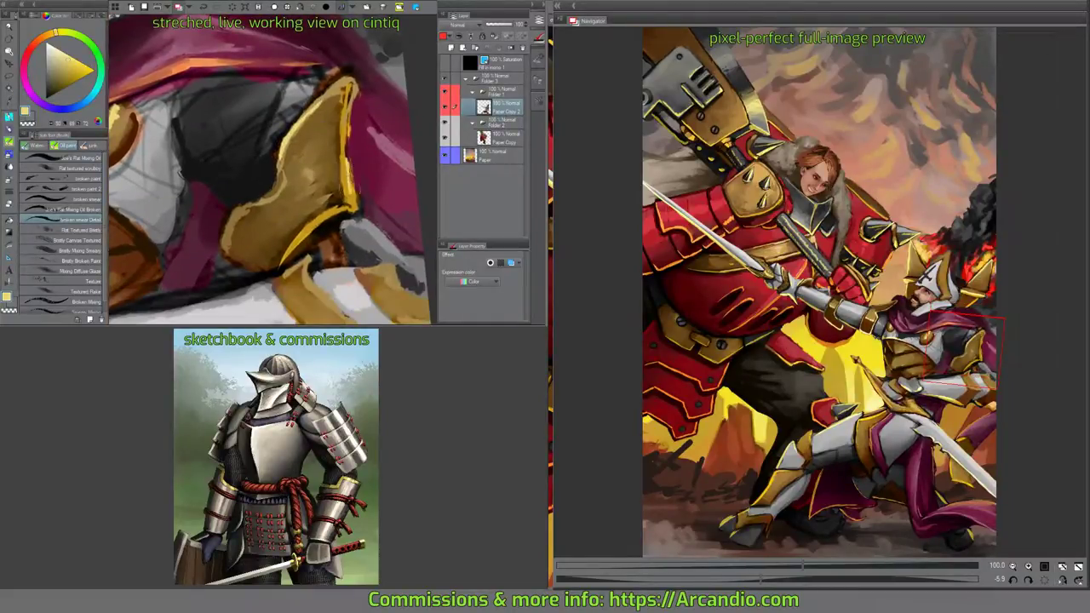
Brighten the yellow rim of the rear arm's gold elbow guard and blend darker gold shading inside it.
mouse_move(326, 221)
left_mouse_down()
mouse_move(356, 206)
mouse_move(313, 201)
left_mouse_up()
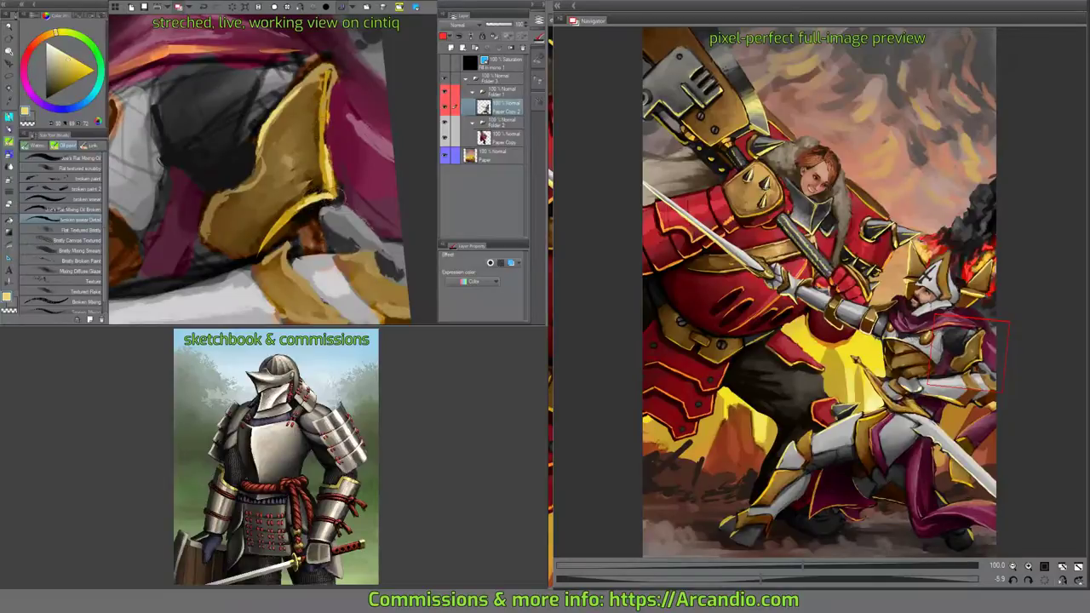
left_click(315, 175, "alt")
left_click_drag(311, 160, 322, 83)
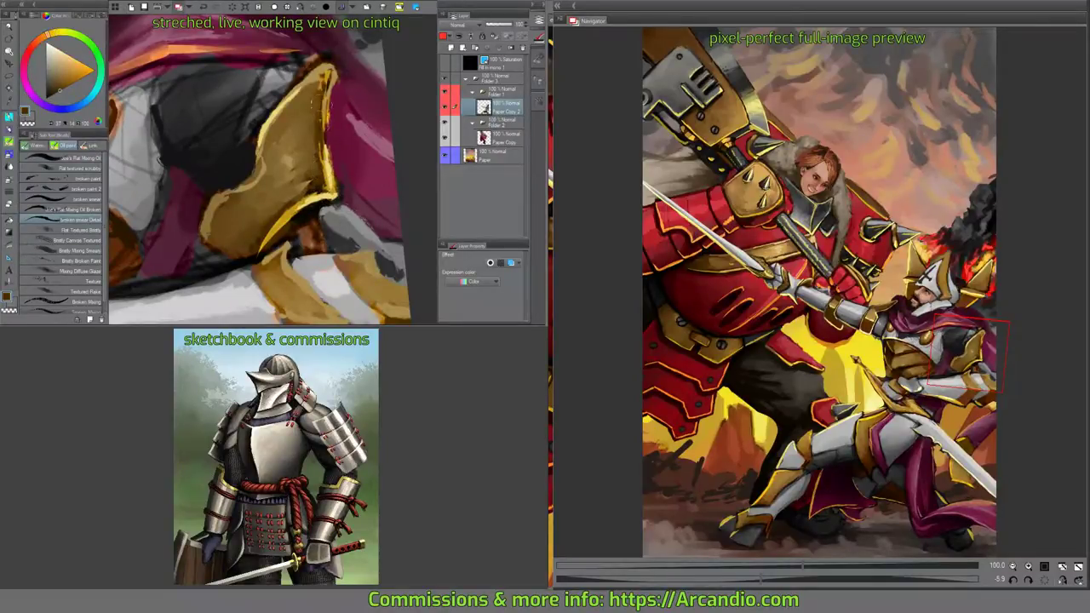
mouse_move(315, 162)
left_mouse_down()
mouse_move(315, 63)
mouse_move(317, 91)
left_mouse_up()
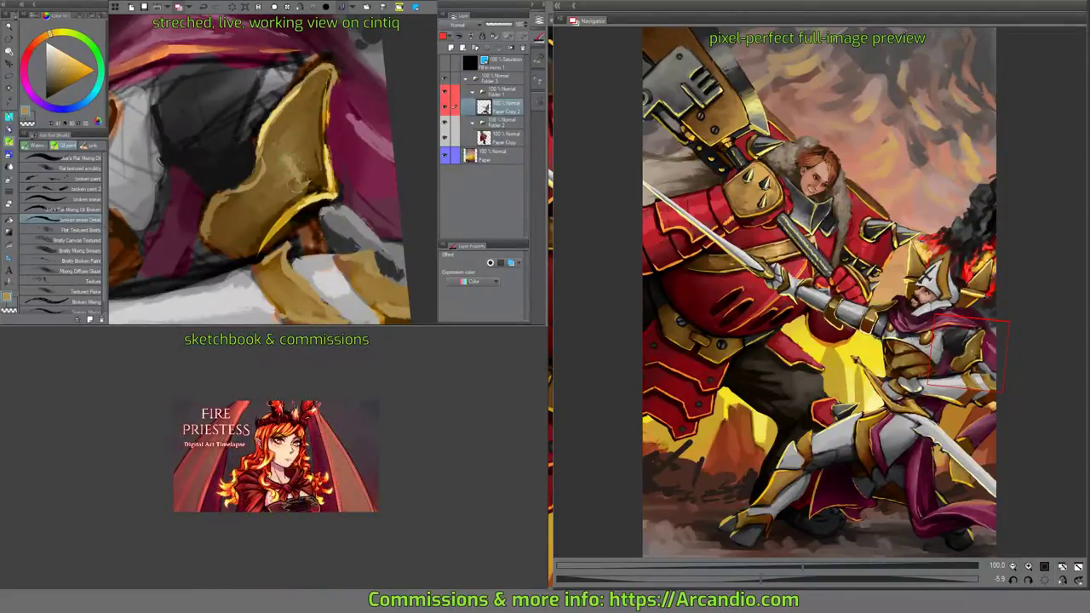
Hatch lighter gold highlights across the rear arm's elbow guard and darken the inner side of its lower yellow rim.
mouse_move(287, 131)
left_mouse_down()
mouse_move(310, 86)
mouse_move(286, 153)
mouse_move(256, 153)
mouse_move(273, 145)
mouse_move(283, 171)
mouse_move(266, 181)
mouse_move(271, 199)
left_mouse_up()
scroll(261, 170, "down", 2)
left_click_drag(305, 160, 283, 182)
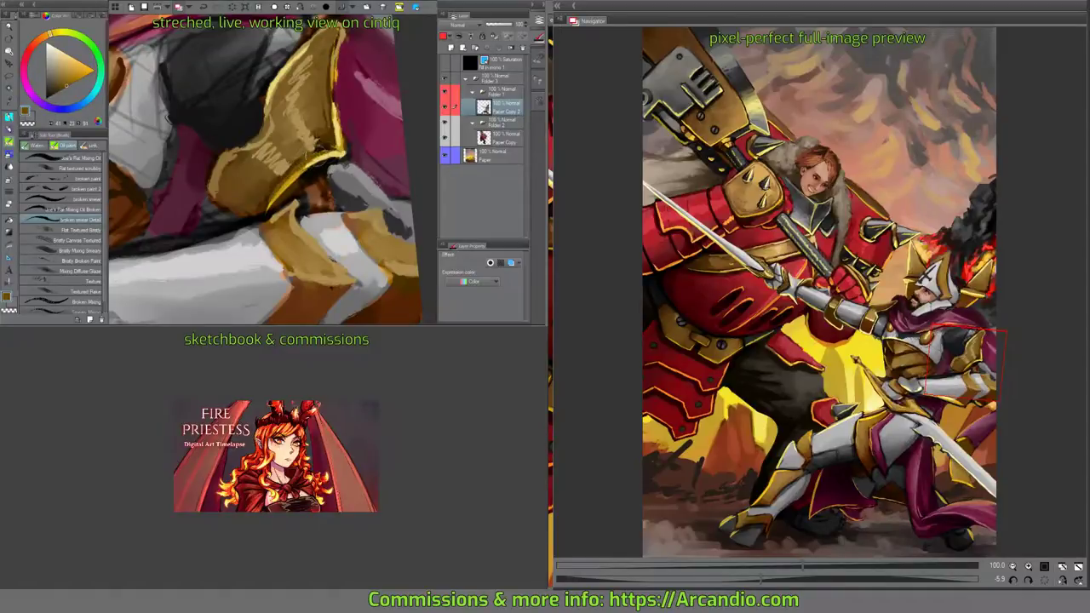
left_click(330, 134, "alt")
left_click_drag(309, 166, 272, 204)
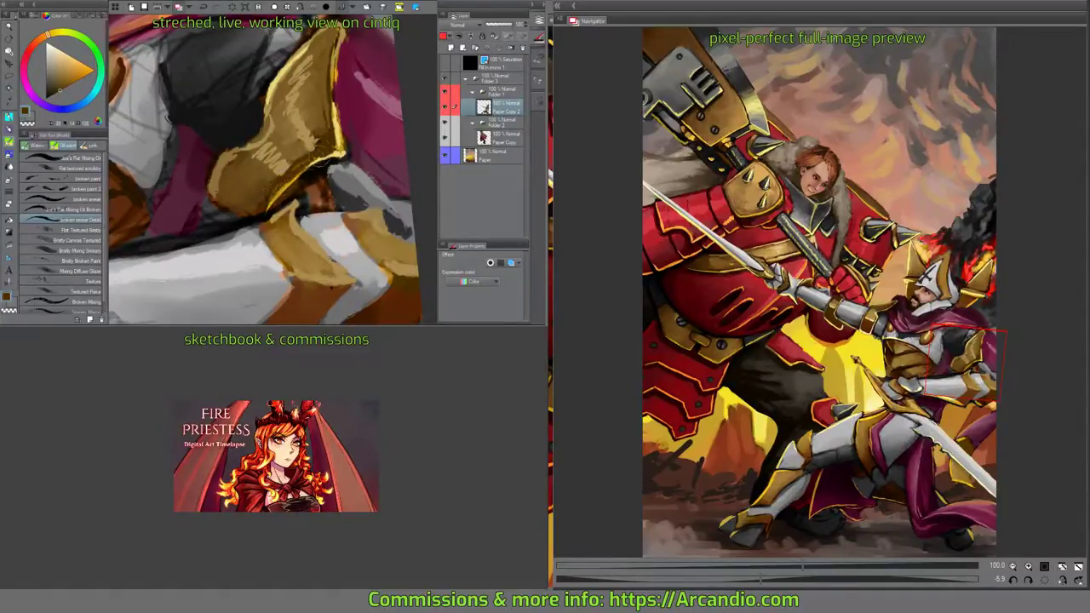
left_click(315, 174, "alt")
left_click_drag(315, 175, 319, 127)
Paint dark grey shading into the armor below the gold elbow guard and along the forearm's upper outline.
left_click(351, 155, "alt")
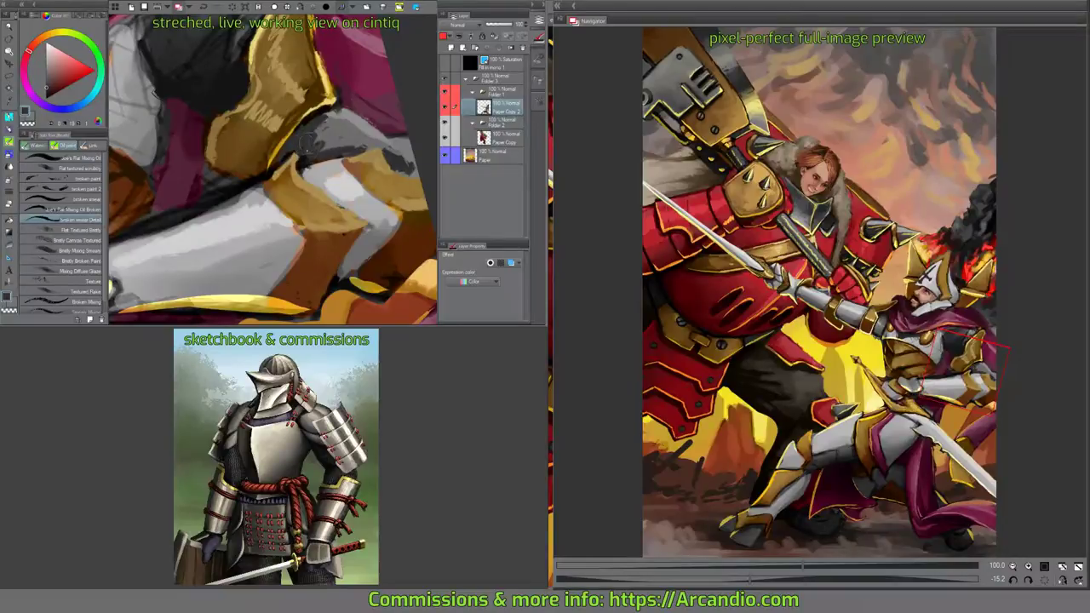
key("comma")
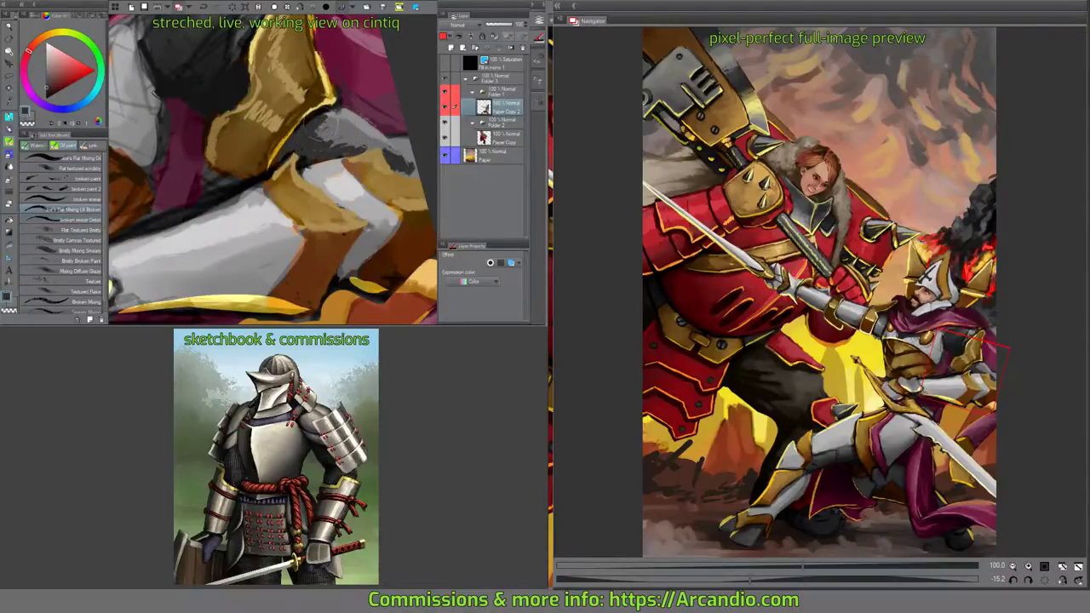
mouse_move(336, 138)
left_mouse_down()
mouse_move(348, 122)
mouse_move(253, 116)
mouse_move(252, 95)
mouse_move(265, 85)
left_mouse_up()
left_click(95, 221)
left_click_drag(255, 187, 327, 140)
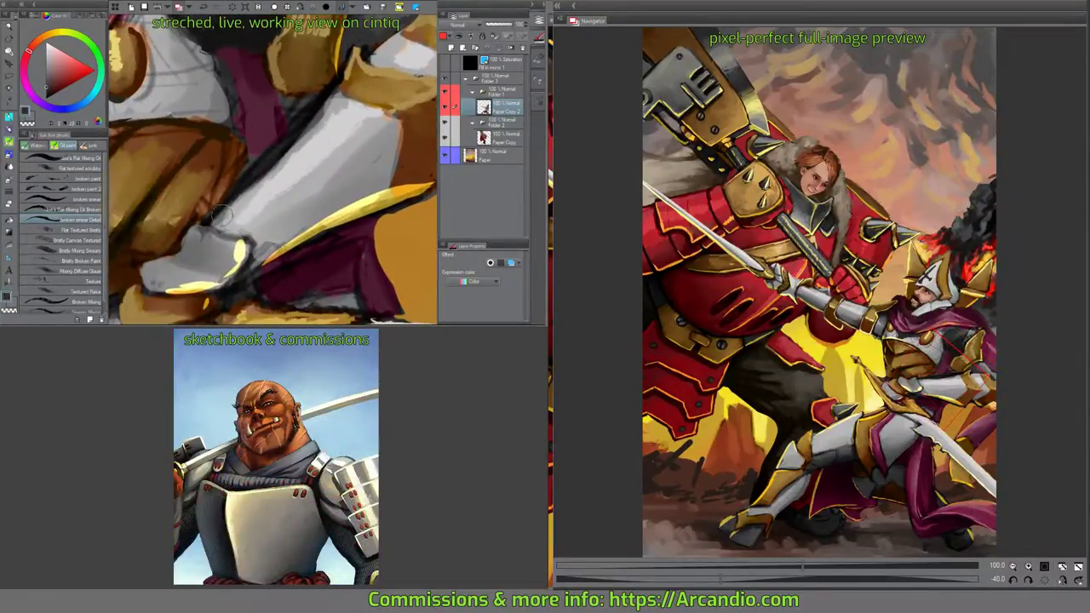
Clean the upper edge of the white forearm plate with light grey strokes from wrist to elbow.
mouse_move(219, 214)
left_mouse_down()
mouse_move(320, 115)
mouse_move(285, 157)
left_mouse_up()
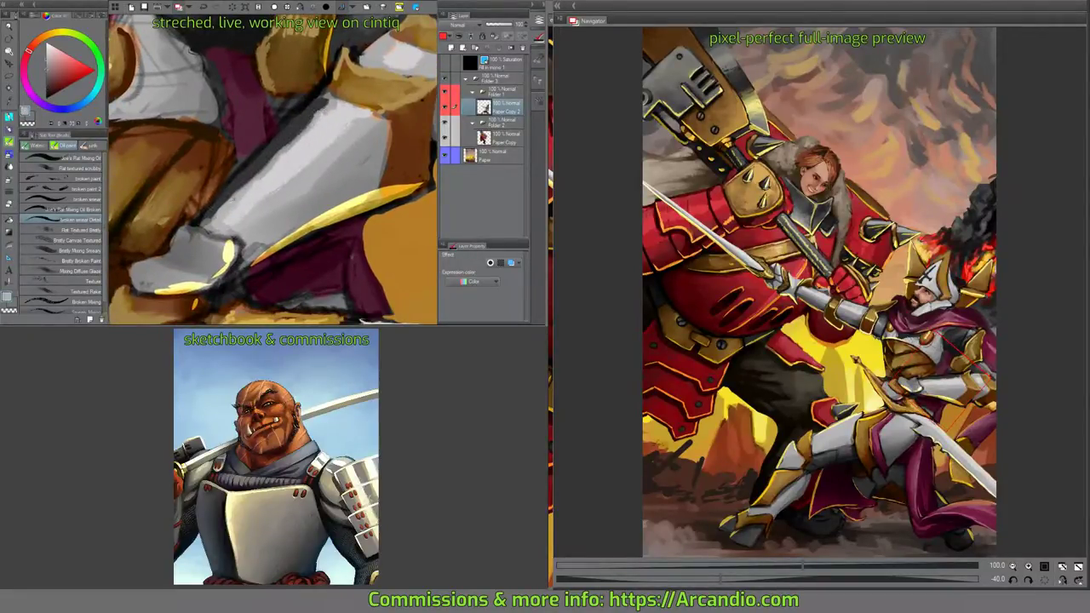
left_click_drag(217, 211, 298, 126)
left_click_drag(256, 175, 332, 96)
mouse_move(213, 213)
left_mouse_down()
mouse_move(315, 101)
mouse_move(247, 178)
mouse_move(305, 114)
left_mouse_up()
left_click_drag(281, 154, 331, 137)
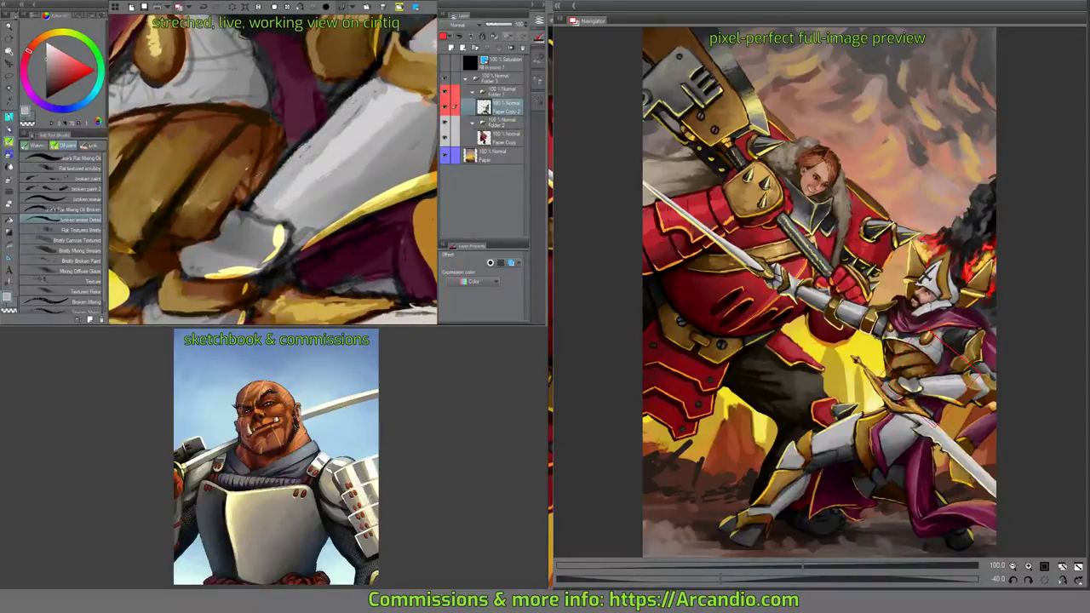
Refine the border between the white forearm and the dark shadow next to the purple cloth, using sampled tones.
left_click(255, 183, "alt")
mouse_move(230, 198)
left_mouse_down()
mouse_move(269, 163)
mouse_move(283, 165)
mouse_move(270, 177)
mouse_move(281, 182)
mouse_move(317, 133)
left_mouse_up()
left_click(281, 170, "alt")
left_click(303, 151, "alt")
left_click(312, 136, "alt")
mouse_move(281, 179)
left_mouse_down()
mouse_move(337, 105)
mouse_move(318, 109)
mouse_move(321, 125)
mouse_move(363, 87)
left_mouse_up()
left_click(331, 110, "alt")
Darken the shadow around the purple cloth and strengthen the dark outline along the breastplate's side edge.
mouse_move(321, 125)
left_mouse_down()
mouse_move(336, 148)
mouse_move(325, 97)
mouse_move(305, 129)
mouse_move(309, 104)
mouse_move(309, 166)
mouse_move(298, 149)
mouse_move(320, 153)
mouse_move(313, 171)
mouse_move(297, 149)
mouse_move(304, 177)
mouse_move(323, 164)
mouse_move(281, 223)
left_mouse_up()
mouse_move(339, 147)
left_mouse_down()
mouse_move(307, 187)
mouse_move(351, 176)
left_mouse_up()
mouse_move(269, 143)
left_mouse_down()
mouse_move(275, 206)
mouse_move(281, 170)
left_mouse_up()
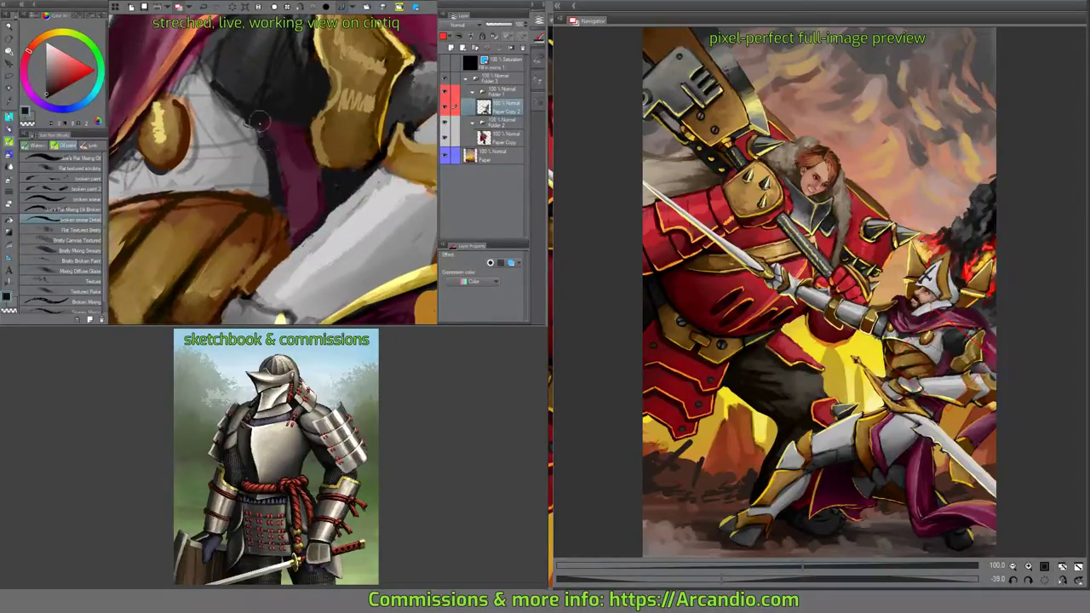
left_click_drag(252, 111, 283, 223)
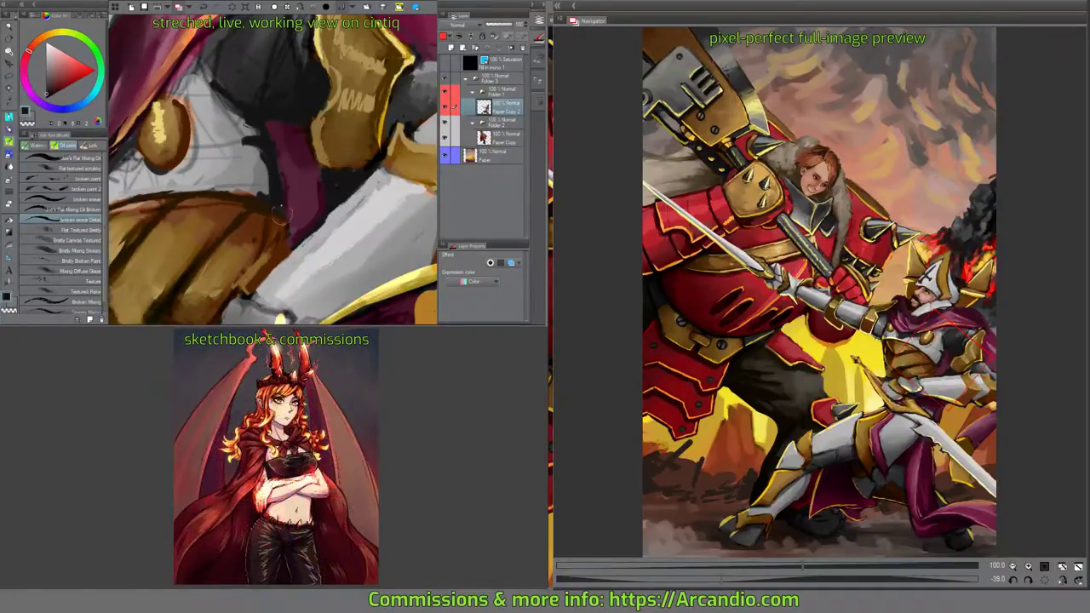
left_click_drag(271, 126, 284, 213)
mouse_move(277, 167)
left_mouse_down()
mouse_move(267, 122)
mouse_move(369, 61)
mouse_move(246, 158)
mouse_move(276, 162)
left_mouse_up()
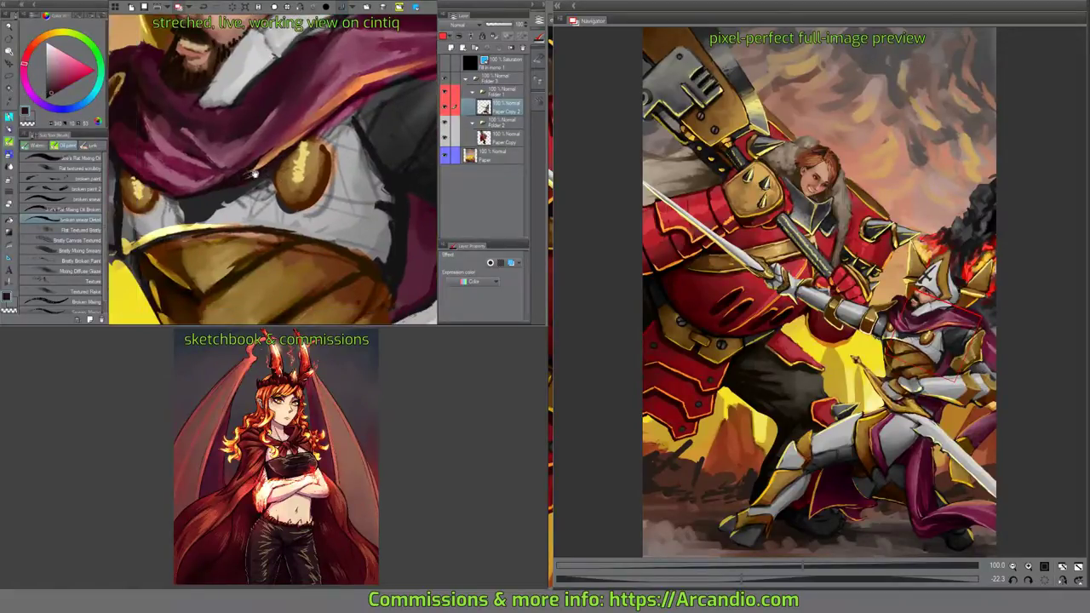
Paint a light grey plate between the dark upper arm and gold elbow guard, trimming its tip against the purple cape.
left_click_drag(319, 120, 281, 162)
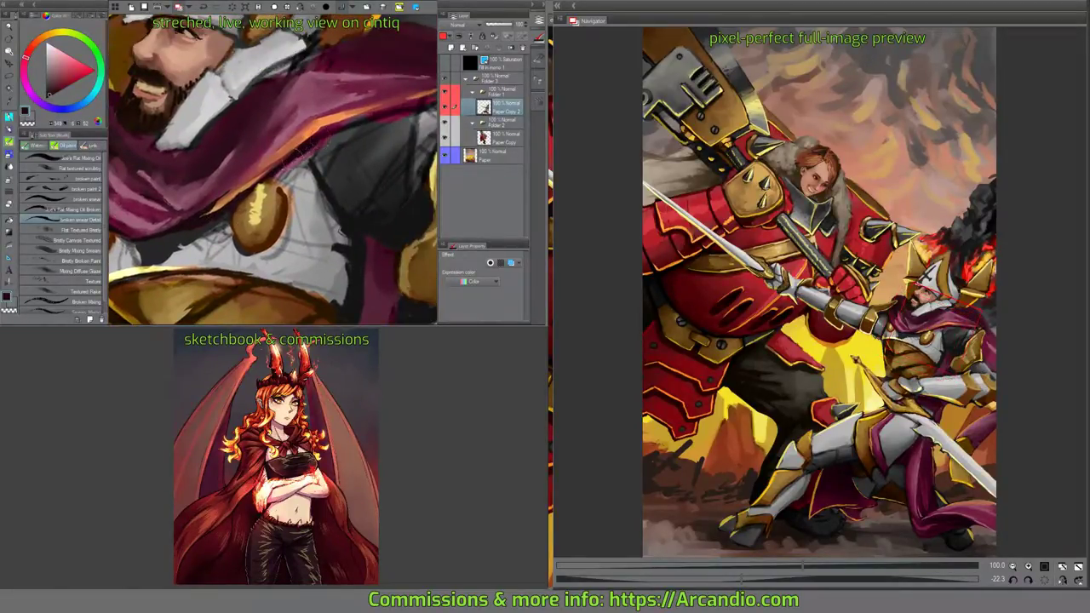
left_click_drag(413, 104, 385, 166)
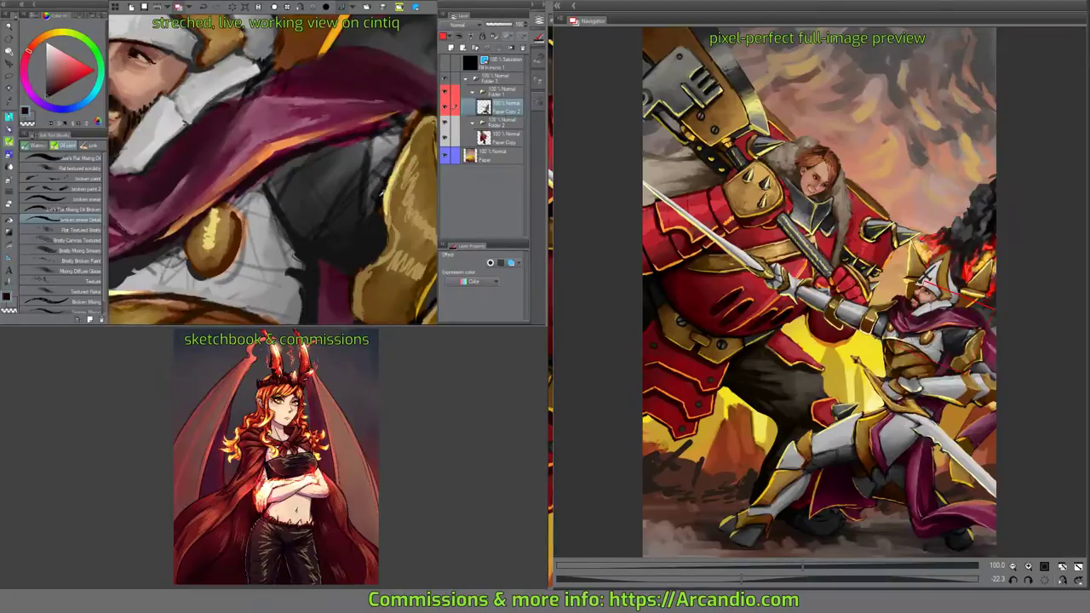
mouse_move(267, 170)
left_mouse_down()
mouse_move(276, 182)
mouse_move(299, 153)
mouse_move(368, 130)
mouse_move(361, 154)
mouse_move(308, 160)
mouse_move(336, 127)
mouse_move(315, 180)
mouse_move(325, 104)
left_mouse_up()
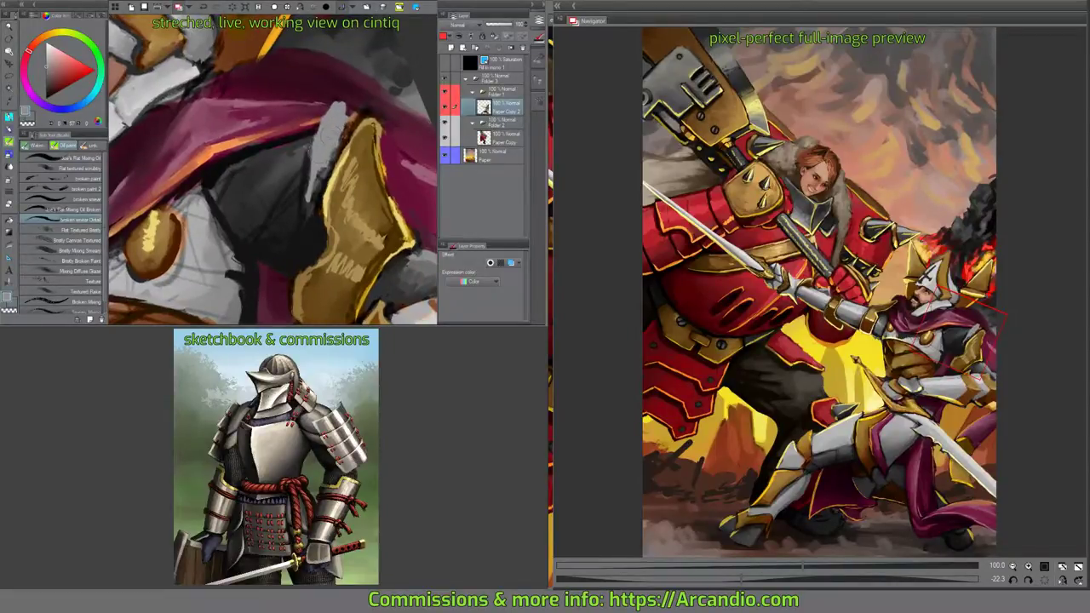
mouse_move(322, 184)
left_mouse_down()
mouse_move(313, 153)
mouse_move(338, 136)
left_mouse_up()
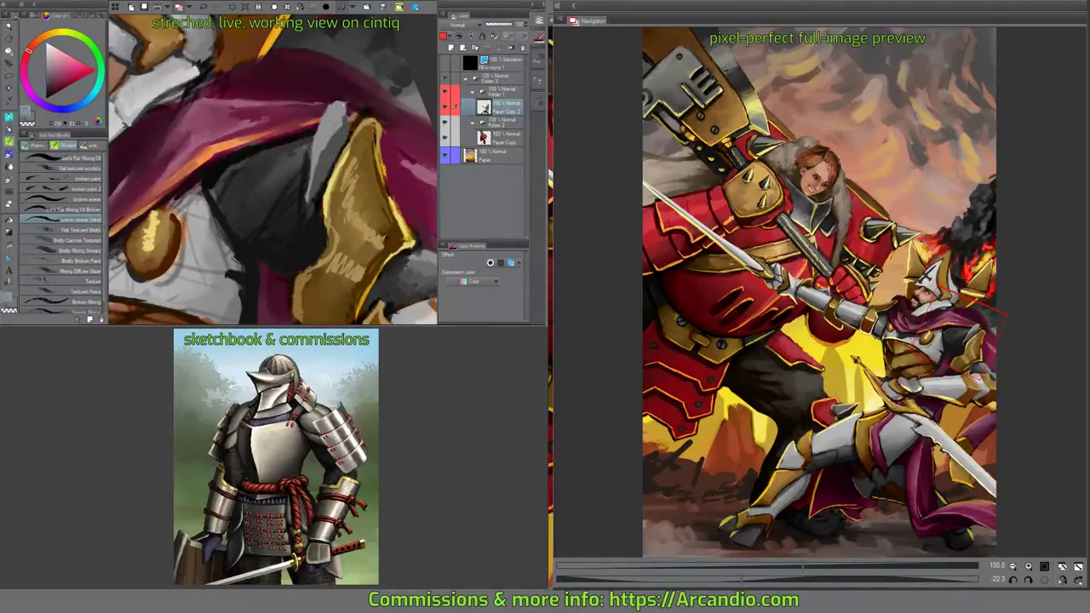
left_click_drag(354, 144, 347, 136)
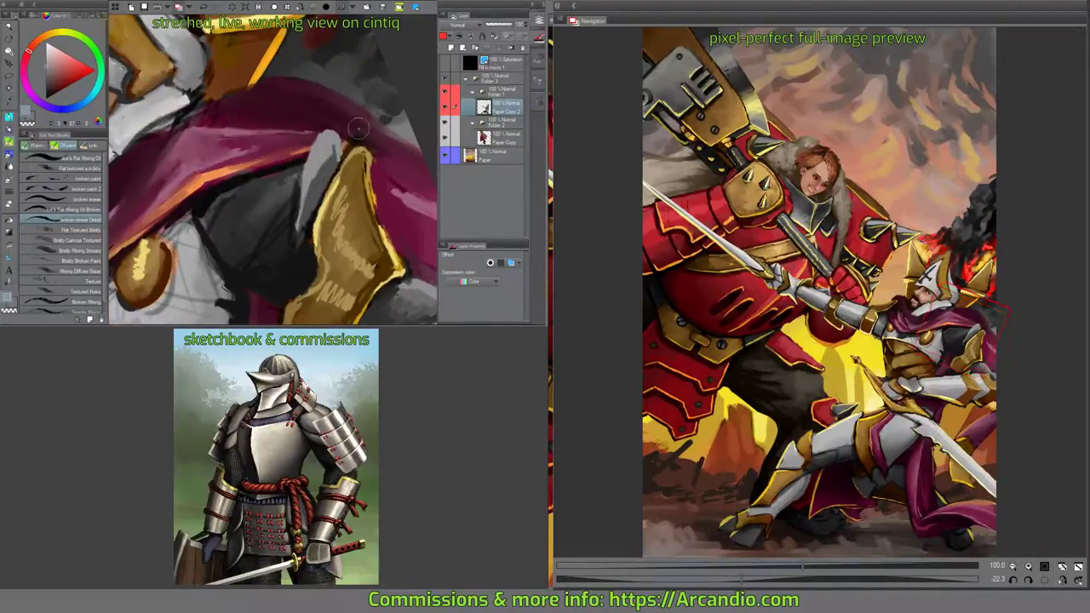
left_click(347, 136, "alt")
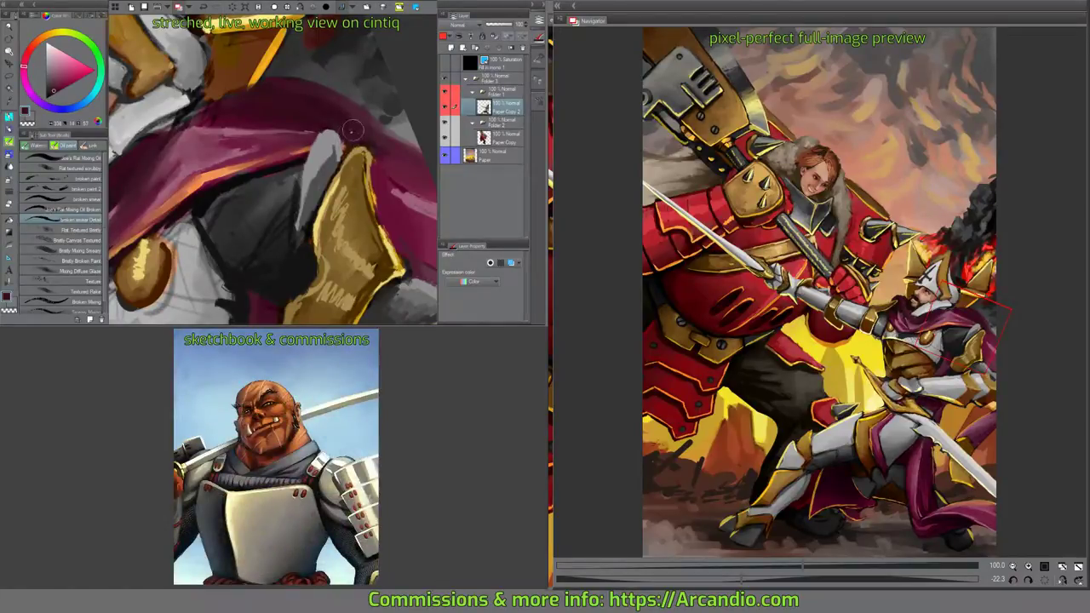
left_click_drag(342, 152, 329, 112)
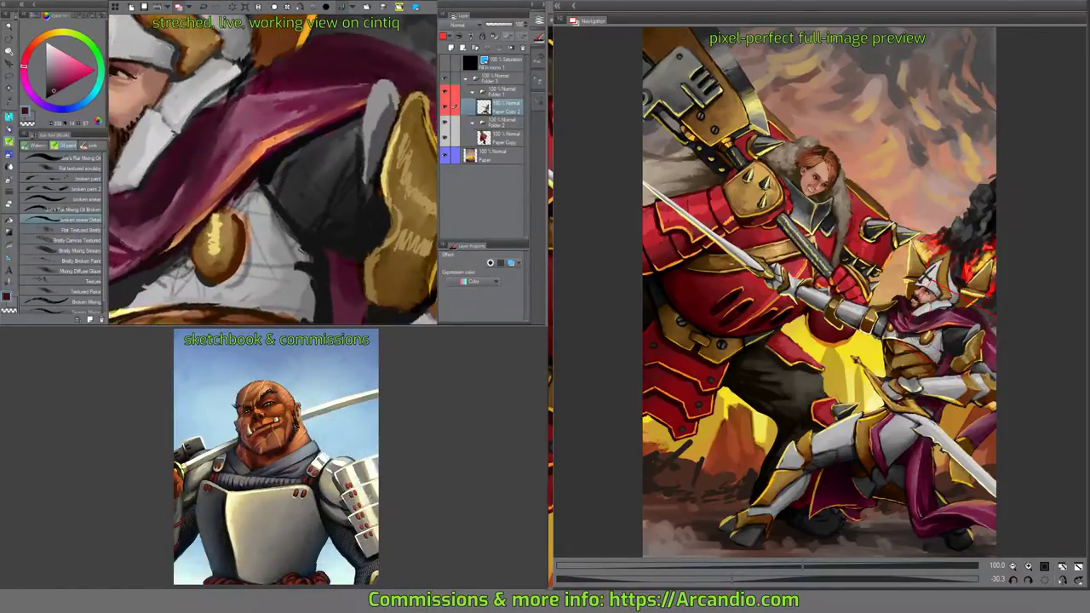
Cover the sketch lines on the dark upper arm with near-black shading and soft dark grey highlights.
left_click(329, 112, "alt")
left_click(341, 119, "alt")
left_click(307, 145, "alt")
left_click_drag(325, 133, 335, 128)
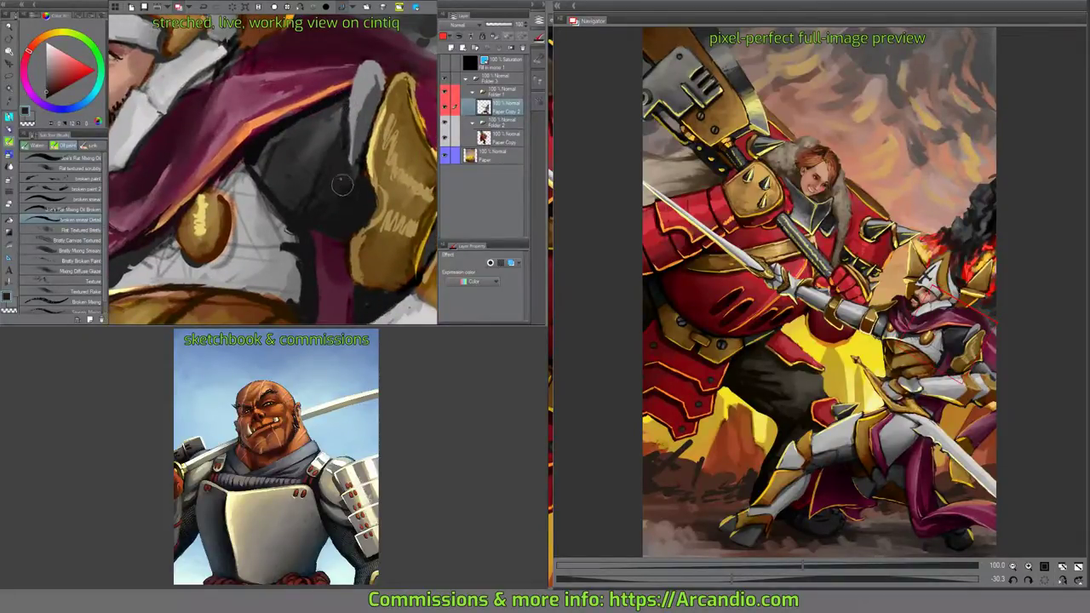
left_click(320, 130, "alt")
left_click_drag(315, 136, 339, 158)
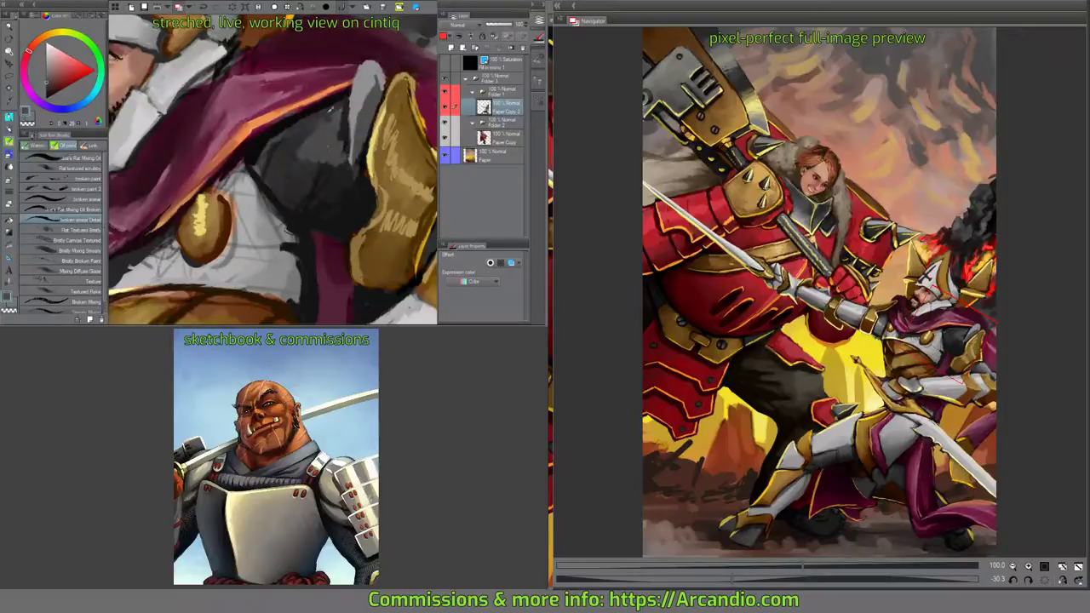
left_click(339, 128, "alt")
mouse_move(339, 90)
left_mouse_down()
mouse_move(340, 123)
mouse_move(285, 111)
mouse_move(290, 78)
left_mouse_up()
left_click(338, 101, "alt")
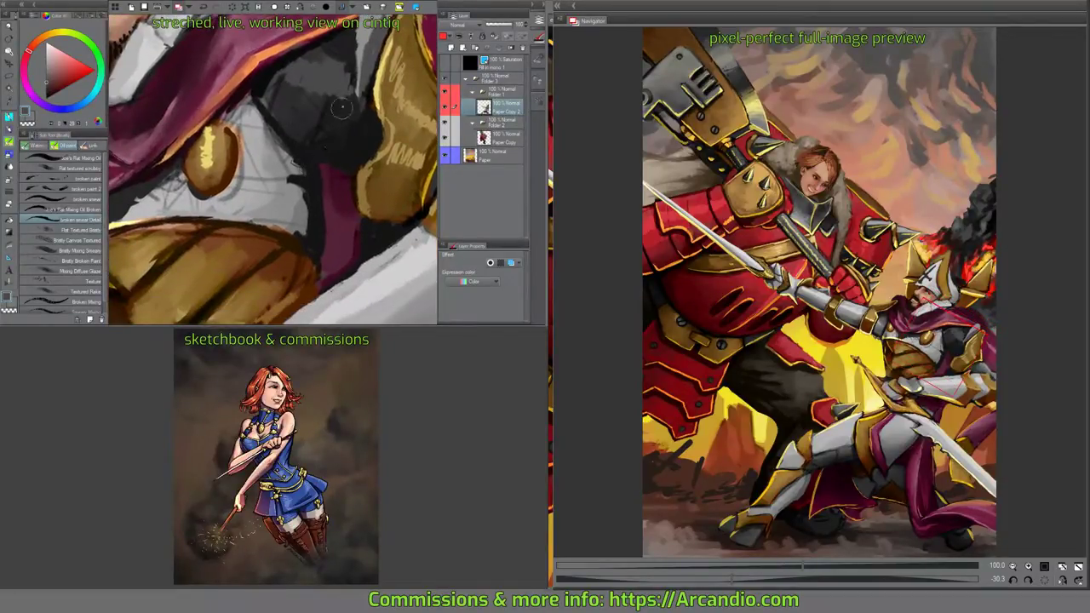
mouse_move(356, 126)
left_mouse_down()
mouse_move(341, 138)
mouse_move(352, 177)
left_mouse_up()
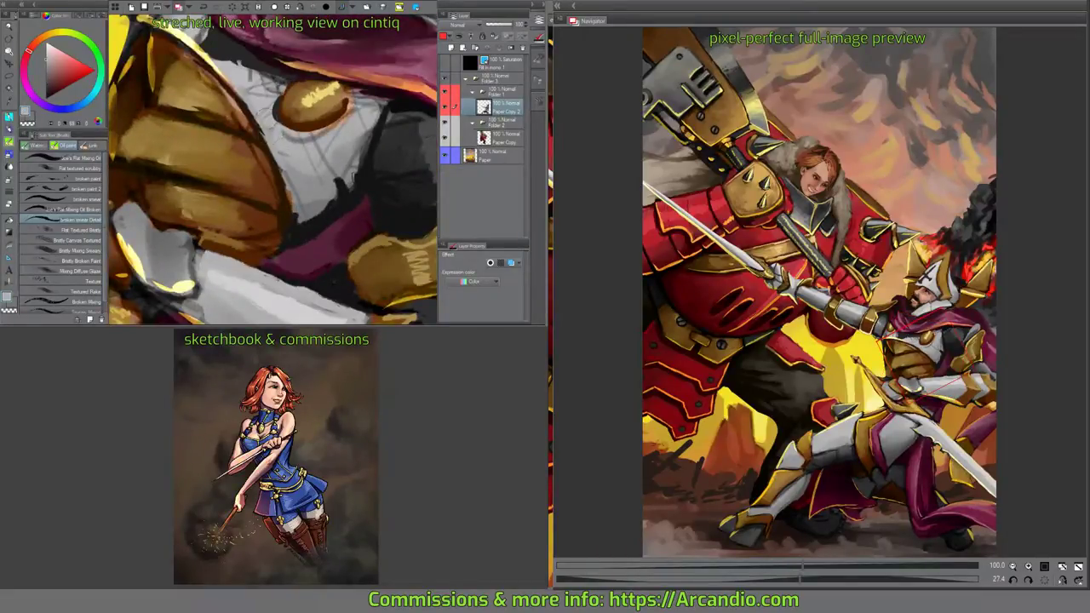
Outline a brown strap running from the larger gold chest rivet across the white breastplate and start its gold fill.
mouse_move(353, 175)
left_mouse_down()
mouse_move(285, 47)
mouse_move(218, 153)
left_mouse_up()
left_click(247, 106, "alt")
left_click(254, 101, "alt")
mouse_move(274, 85)
left_mouse_down()
mouse_move(254, 109)
mouse_move(182, 140)
left_mouse_up()
left_click(217, 98, "alt")
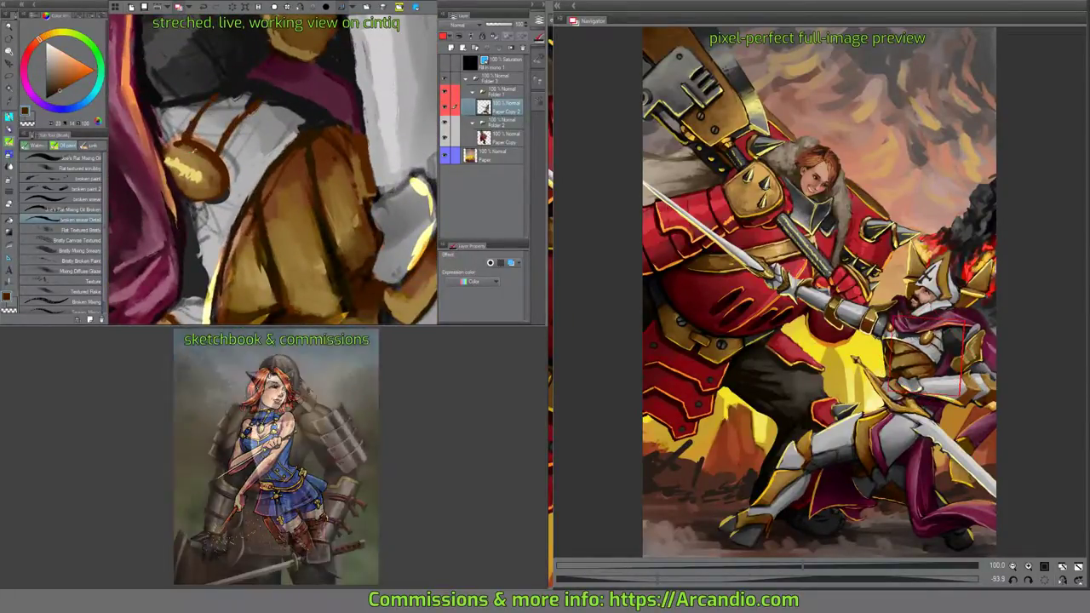
mouse_move(213, 102)
left_mouse_down()
mouse_move(187, 145)
mouse_move(223, 136)
left_mouse_up()
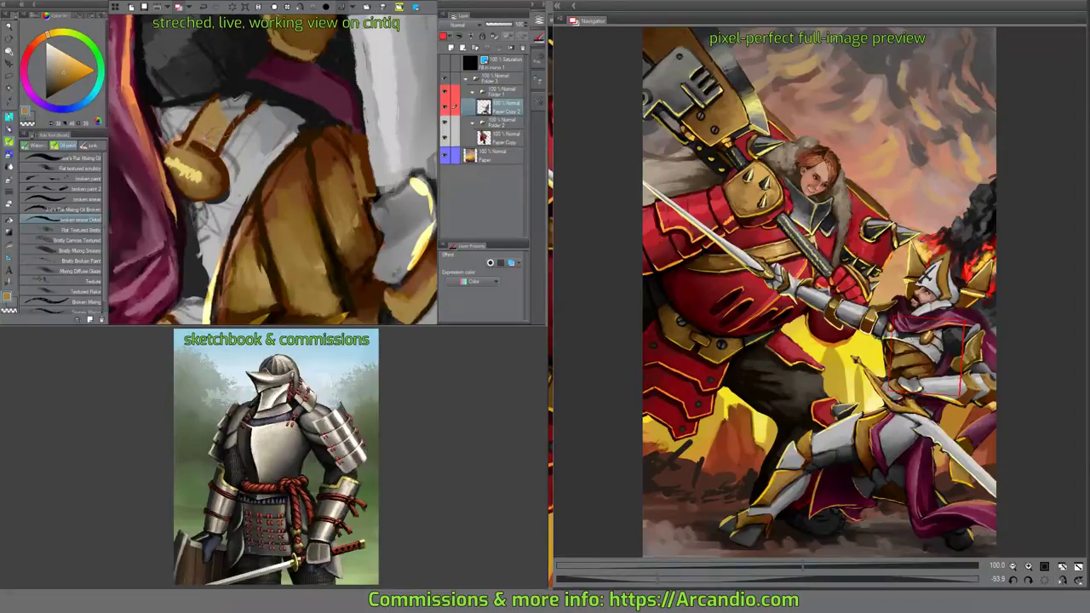
Fill the breastplate strap with golden brown and shade its far end a darker brown.
left_click(249, 92, "alt")
mouse_move(256, 98)
left_mouse_down()
mouse_move(247, 117)
mouse_move(220, 121)
mouse_move(220, 109)
mouse_move(204, 119)
mouse_move(226, 122)
left_mouse_up()
left_click(237, 82, "alt")
mouse_move(238, 79)
left_mouse_down()
mouse_move(232, 101)
mouse_move(269, 105)
mouse_move(358, 68)
mouse_move(289, 77)
mouse_move(298, 85)
mouse_move(264, 80)
mouse_move(281, 100)
left_mouse_up()
left_click(315, 72, "alt")
left_click(290, 77, "alt")
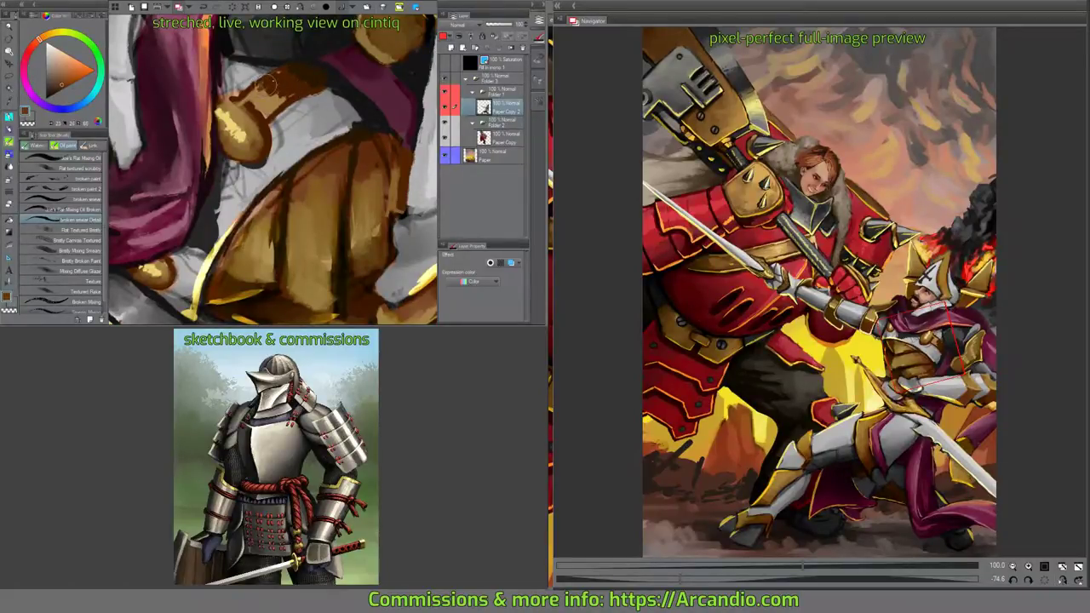
mouse_move(373, 85)
left_mouse_down()
mouse_move(353, 49)
mouse_move(381, 75)
left_mouse_up()
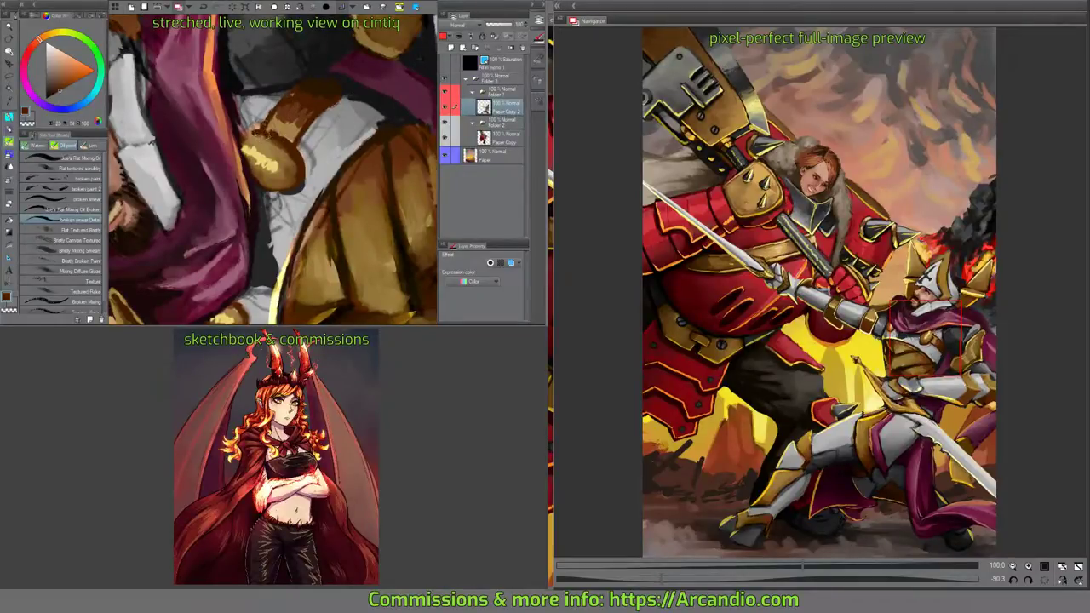
Refine the dark edges around the larger chest rivet where it meets the purple scarf and the brown strap.
left_click(238, 130, "alt")
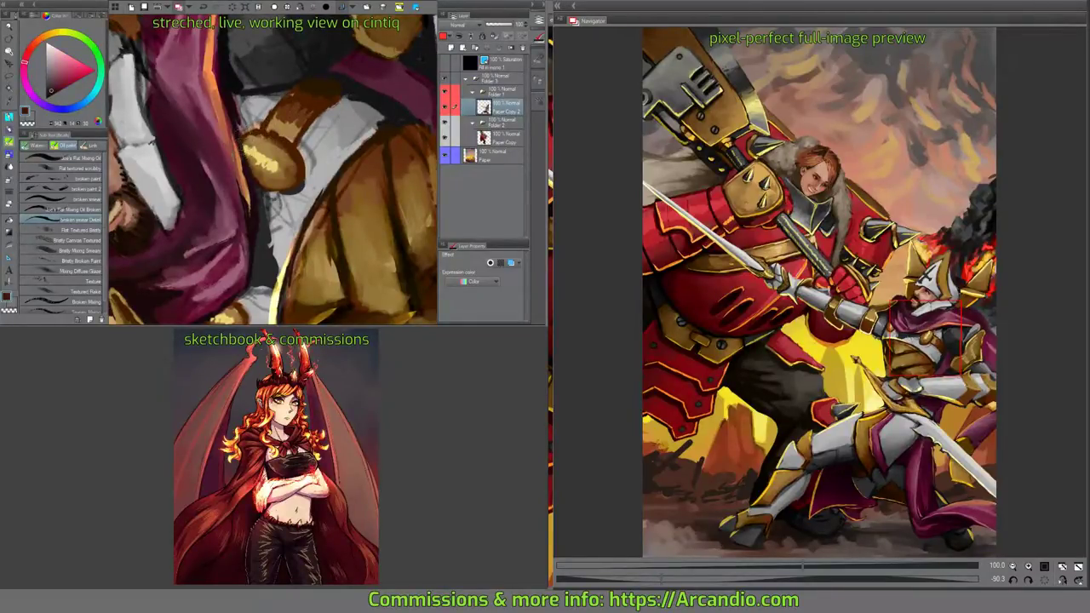
left_click_drag(328, 127, 258, 174)
left_click(257, 175, "alt")
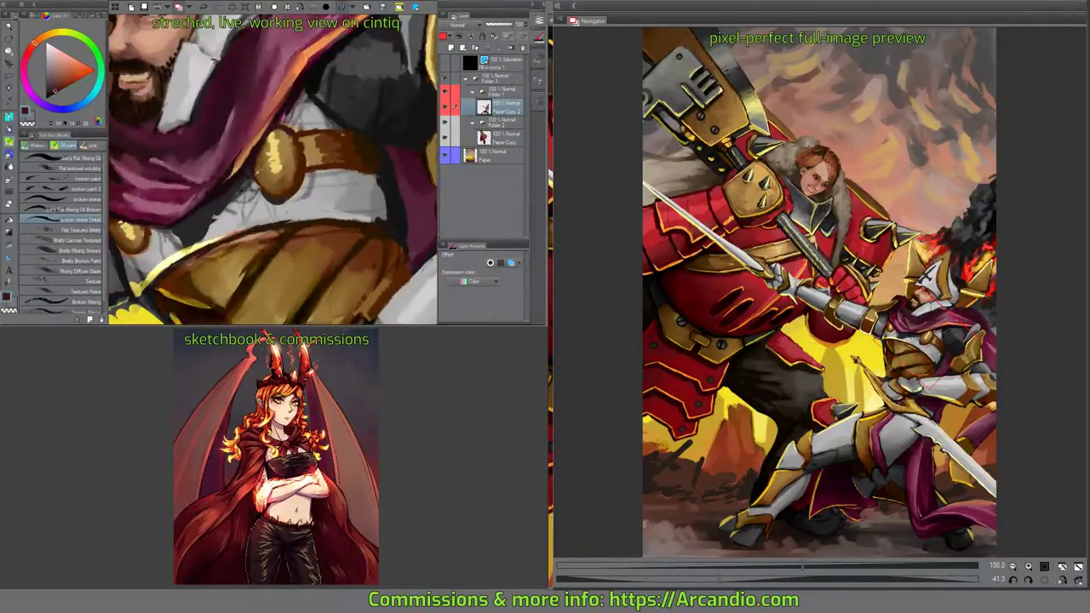
left_click(253, 167, "alt")
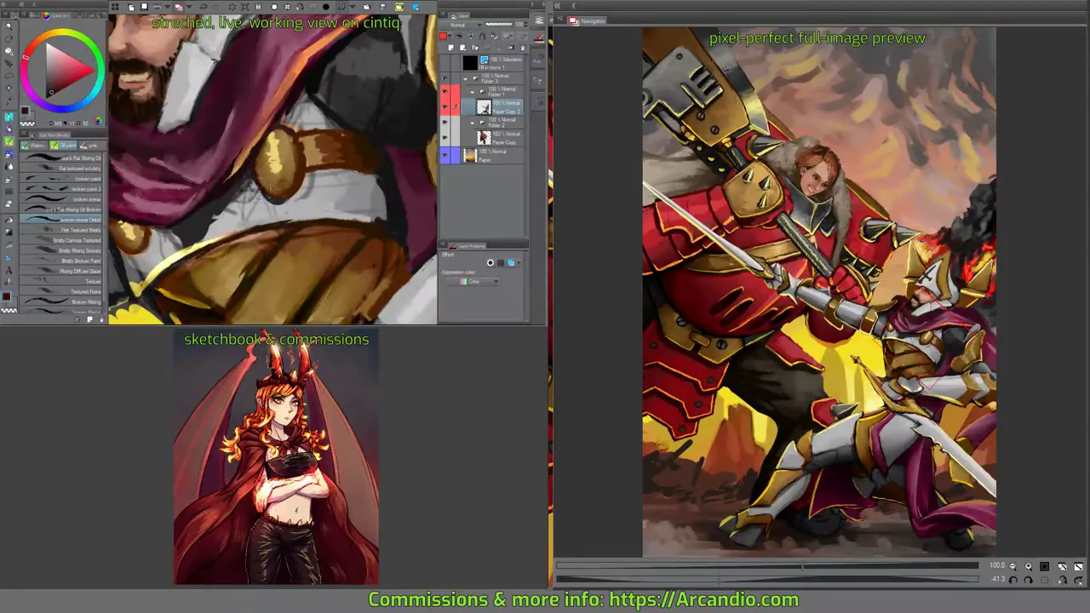
left_click_drag(259, 149, 298, 167)
left_click(274, 162, "alt")
mouse_move(343, 134)
left_mouse_down()
mouse_move(351, 103)
mouse_move(355, 150)
mouse_move(367, 143)
mouse_move(260, 113)
mouse_move(369, 160)
left_mouse_up()
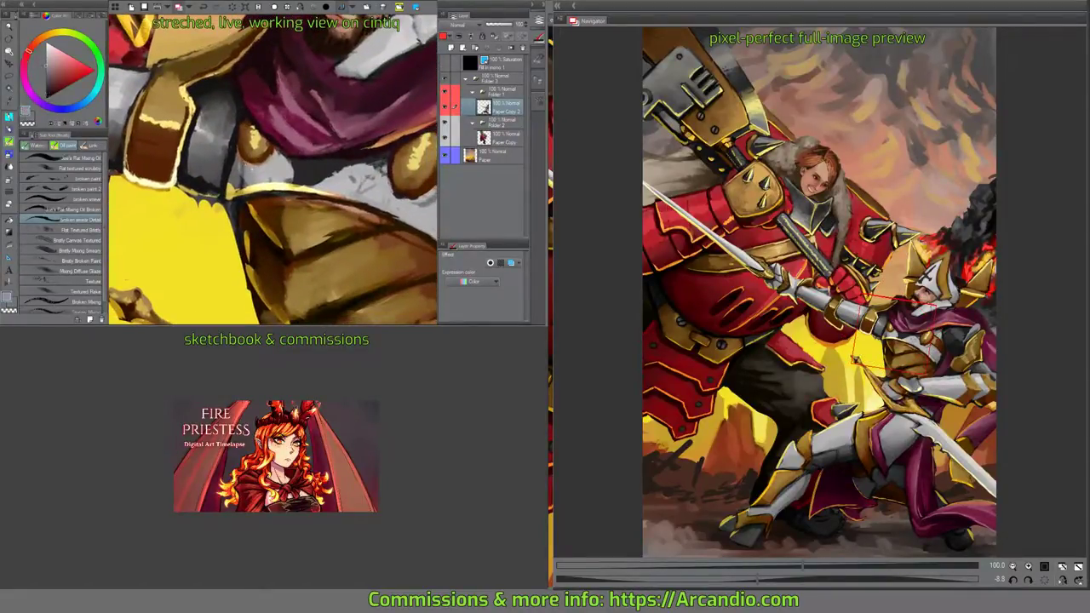
Smooth the breastplate's lower area with light grey and add a pale yellow V-shaped notch to its bottom trim.
mouse_move(239, 181)
left_mouse_down()
mouse_move(235, 143)
mouse_move(222, 191)
mouse_move(273, 179)
left_mouse_up()
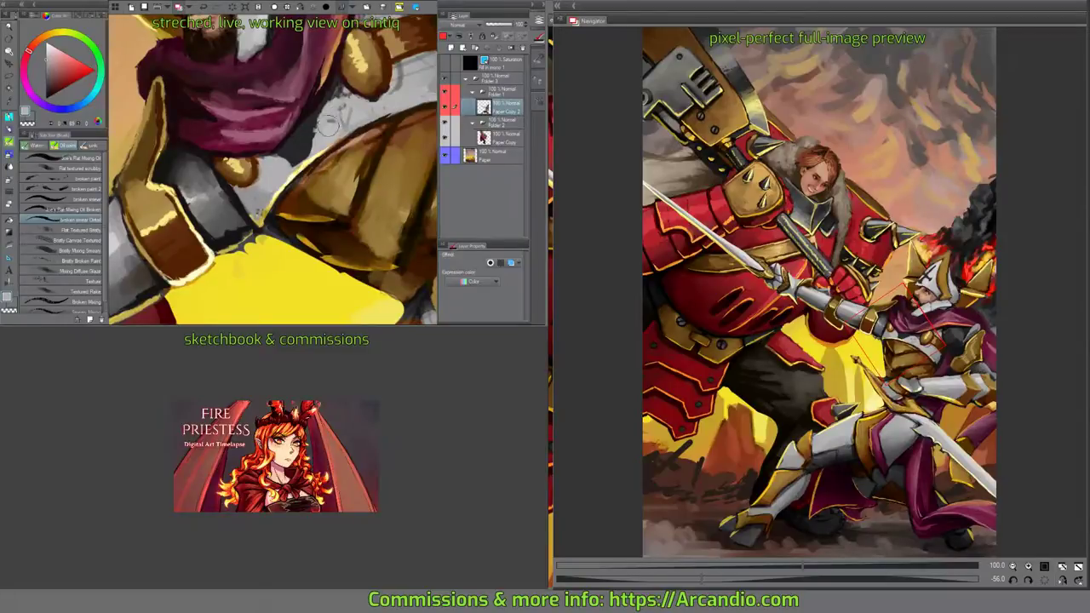
left_click_drag(332, 124, 281, 195)
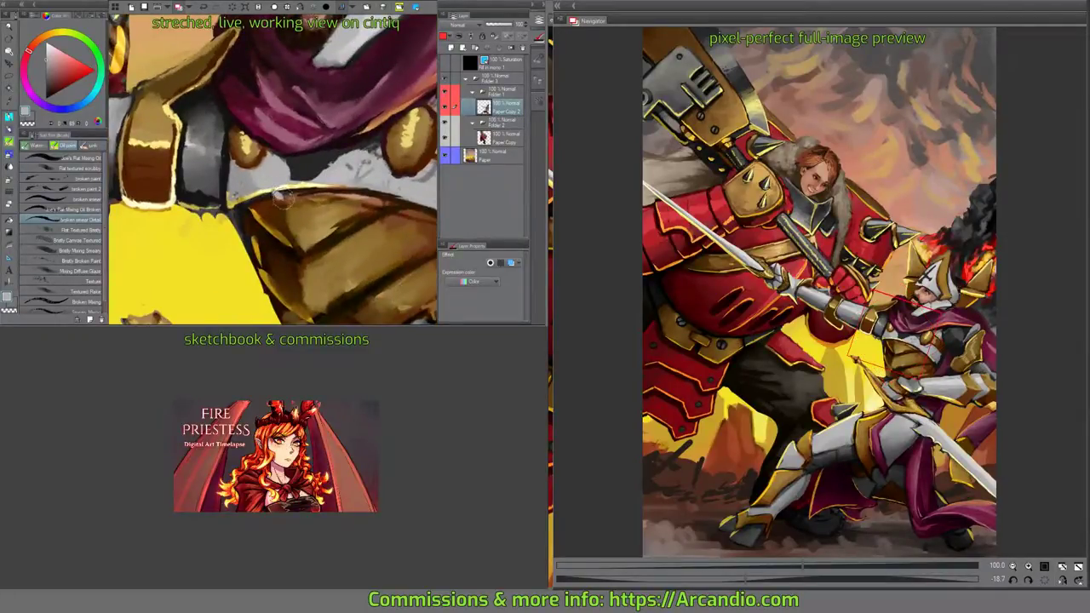
left_click(280, 195, "alt")
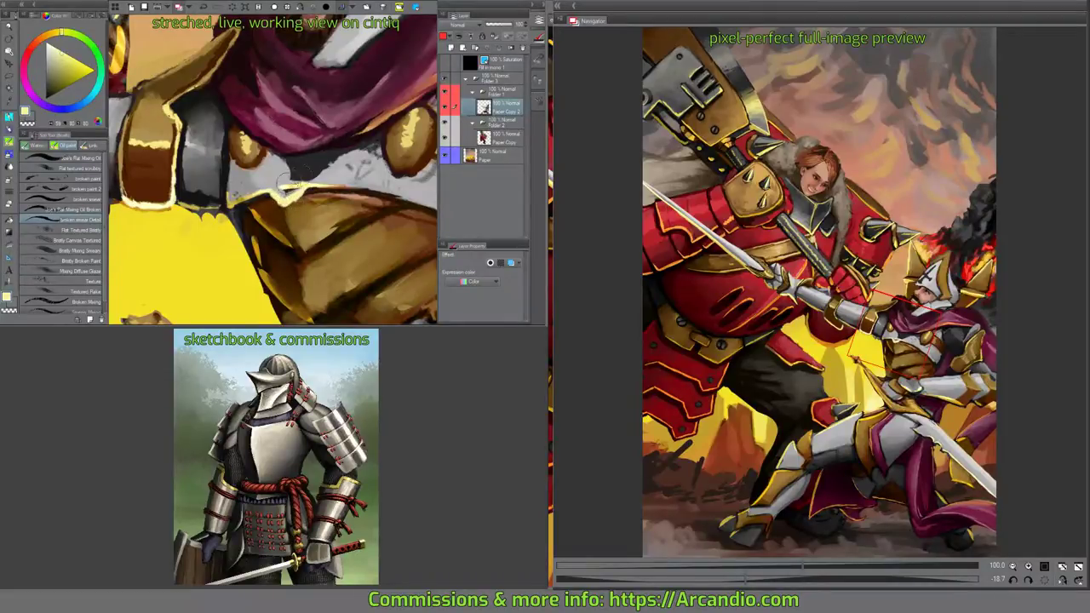
left_click(283, 202, "alt")
left_click_drag(290, 196, 330, 173)
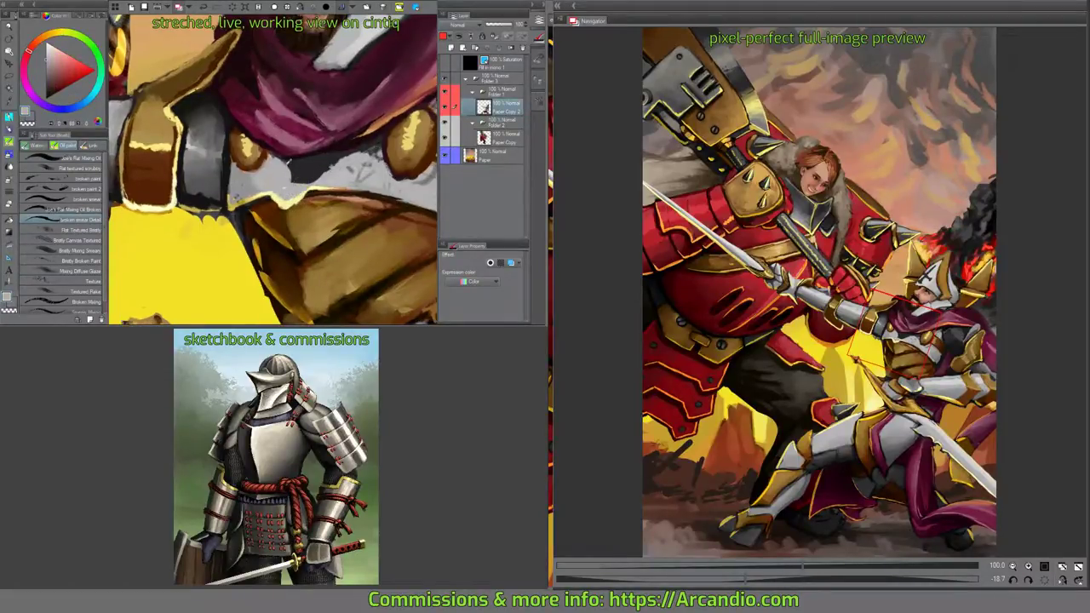
Paint light grey over the remaining sketch marks on the breastplate between the two gold rivets.
left_click(289, 158, "alt")
left_click(322, 157, "alt")
mouse_move(332, 167)
left_mouse_down()
mouse_move(311, 177)
mouse_move(334, 144)
left_mouse_up()
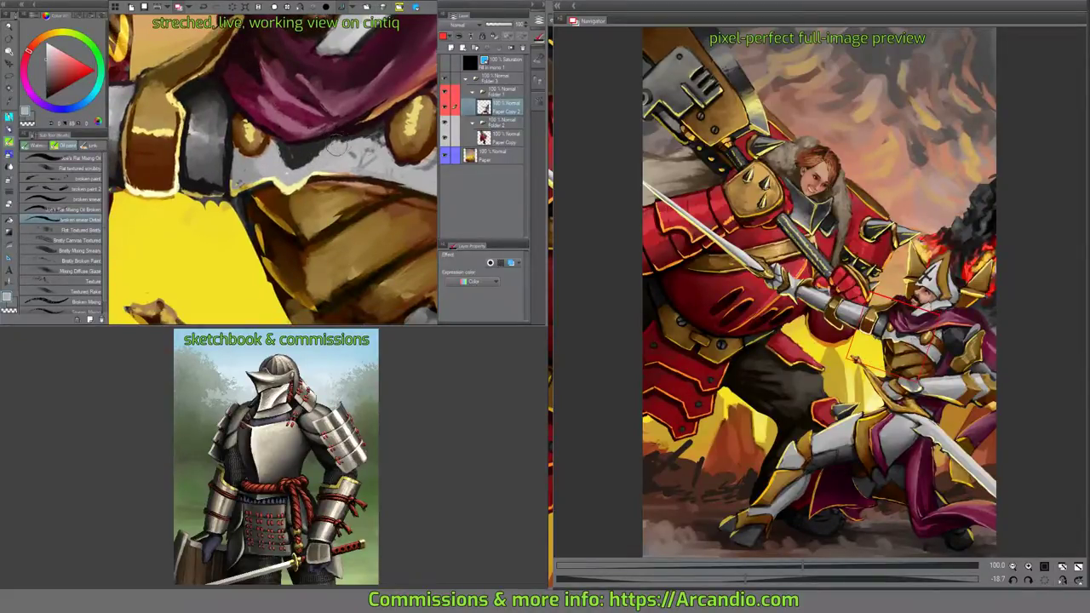
left_click_drag(363, 155, 355, 157)
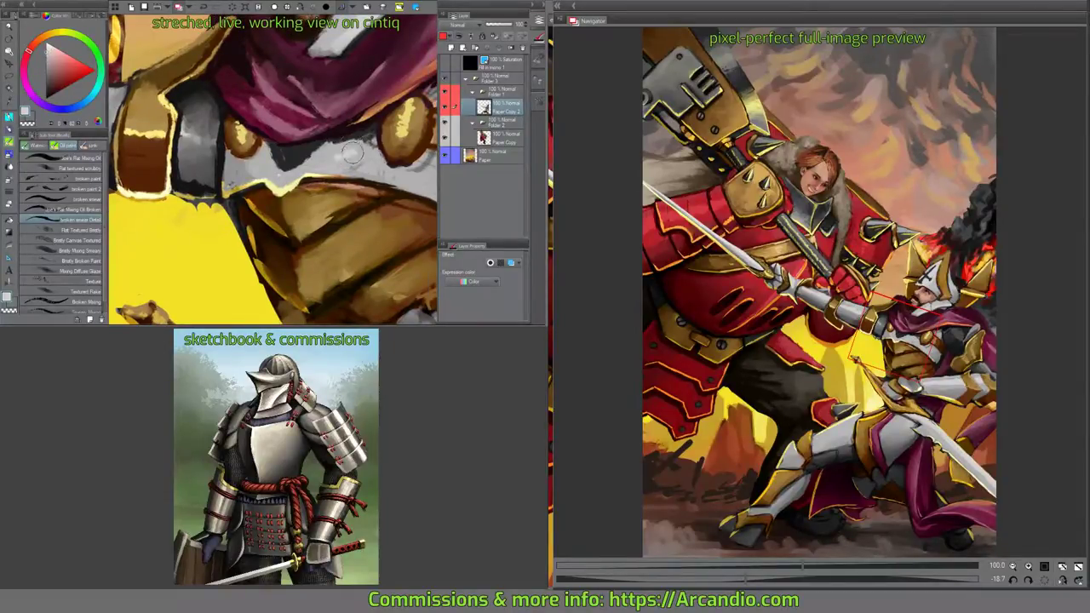
Refine the grey shading on the underarm plate and the adjoining lower corner of the white knight's breastplate, and save the painting.
mouse_move(357, 158)
left_mouse_down()
mouse_move(367, 162)
mouse_move(323, 102)
left_mouse_up()
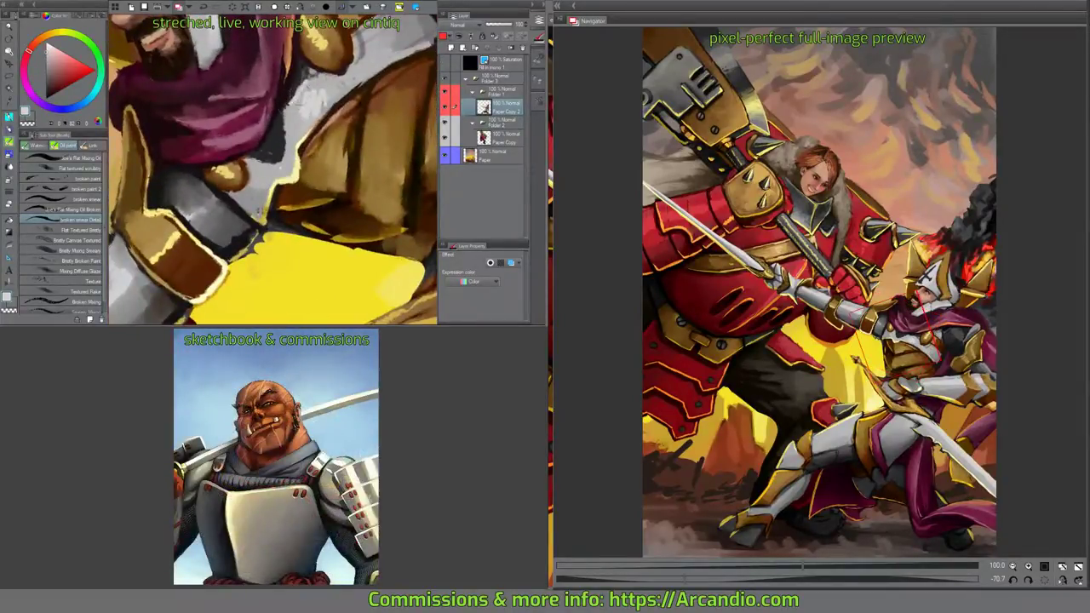
mouse_move(290, 145)
left_mouse_down()
mouse_move(255, 175)
mouse_move(281, 170)
mouse_move(306, 94)
mouse_move(294, 110)
left_mouse_up()
left_click_drag(171, 226, 209, 167)
mouse_move(184, 204)
left_mouse_down()
mouse_move(205, 180)
mouse_move(184, 178)
left_mouse_up()
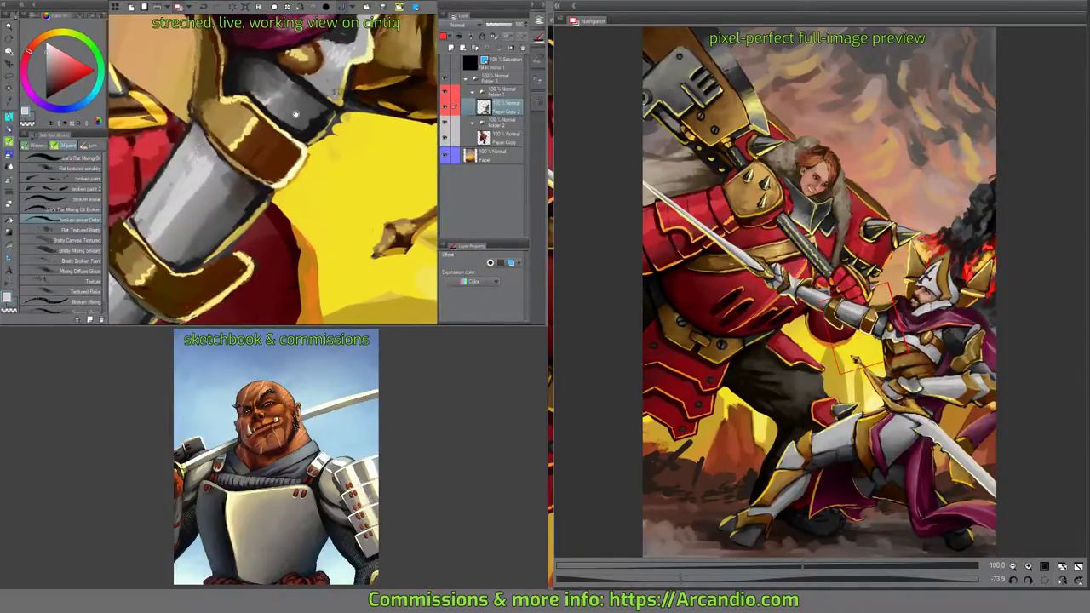
left_click_drag(296, 114, 352, 111)
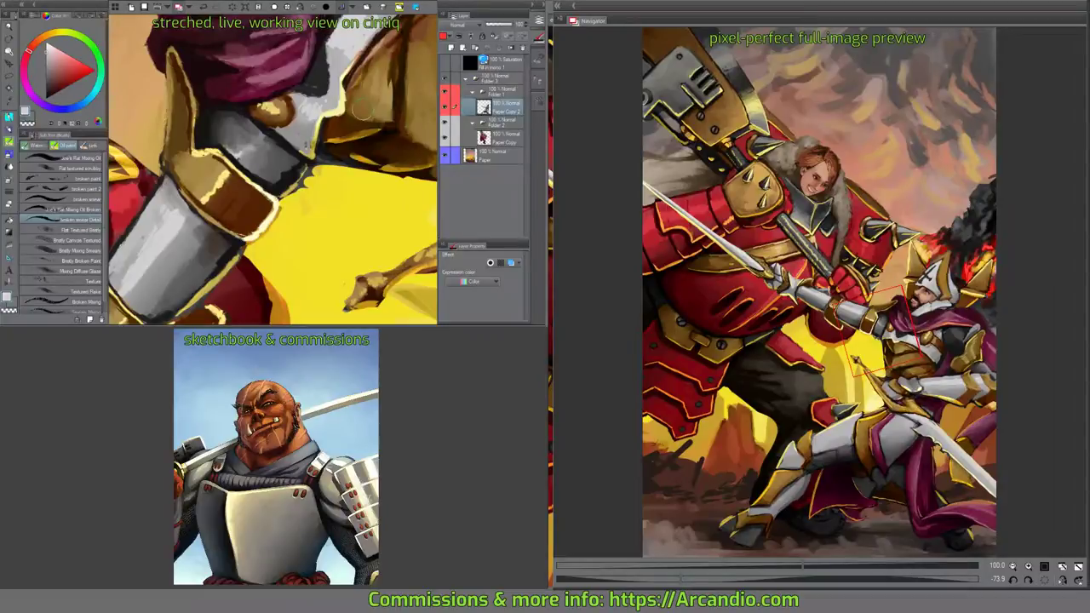
key("ctrl+s")
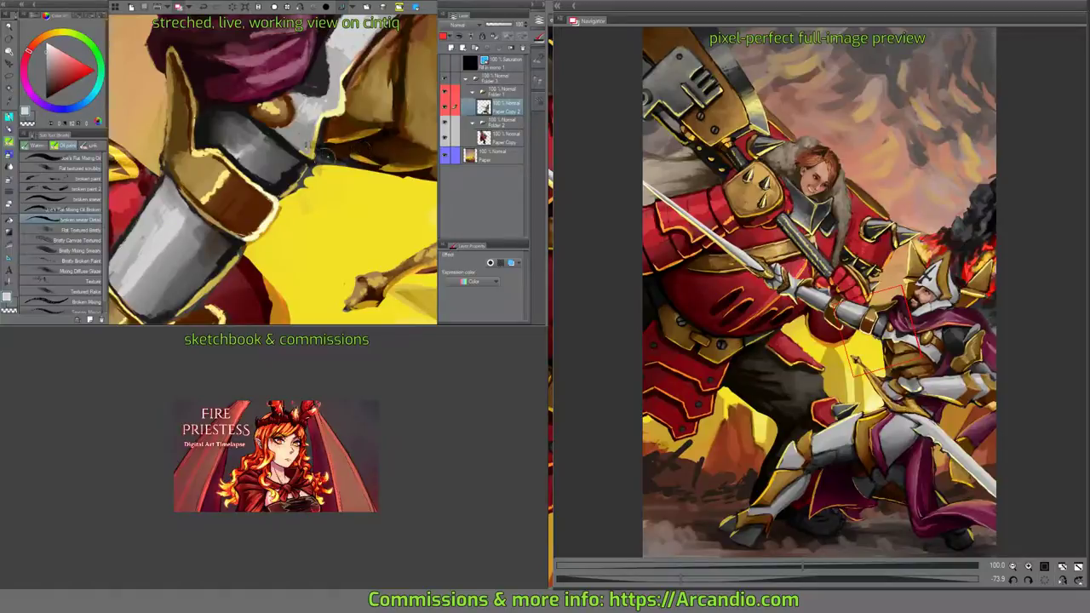
Paint a dark pointed shield outline on the breastplate just below the purple scarf, cleaning its surroundings with light grey.
left_click_drag(330, 153, 266, 182)
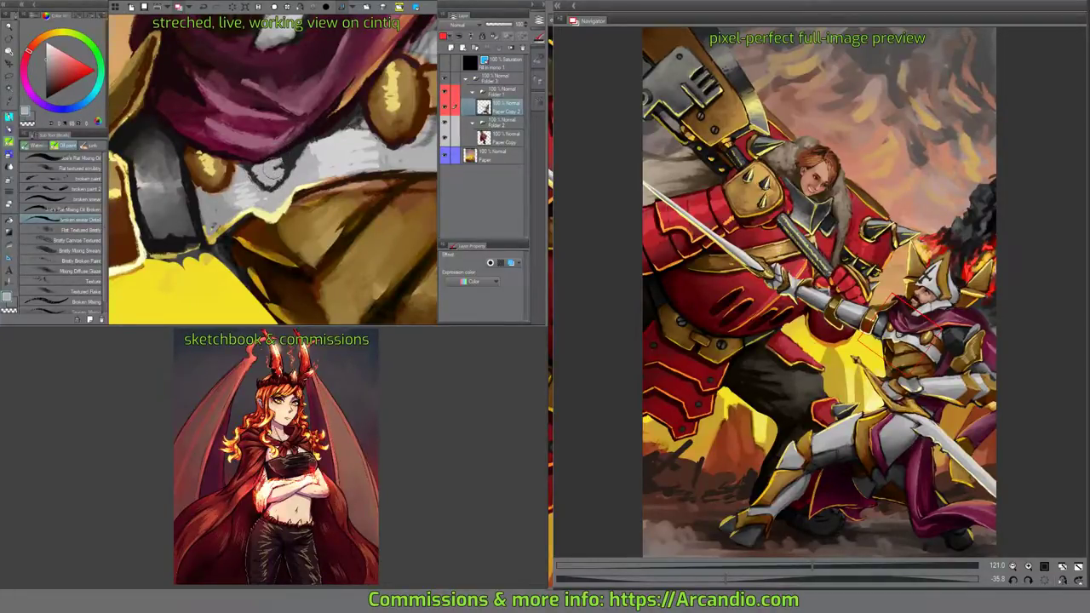
left_click(286, 155, "alt")
mouse_move(285, 189)
left_mouse_down()
mouse_move(250, 177)
mouse_move(267, 199)
mouse_move(274, 174)
mouse_move(256, 170)
mouse_move(269, 179)
mouse_move(284, 154)
mouse_move(286, 171)
mouse_move(243, 157)
mouse_move(258, 162)
mouse_move(320, 121)
mouse_move(299, 134)
mouse_move(304, 154)
mouse_move(299, 129)
mouse_move(269, 154)
mouse_move(235, 175)
left_mouse_up()
key("x")
left_click(231, 155, "alt")
left_click_drag(284, 141, 303, 160)
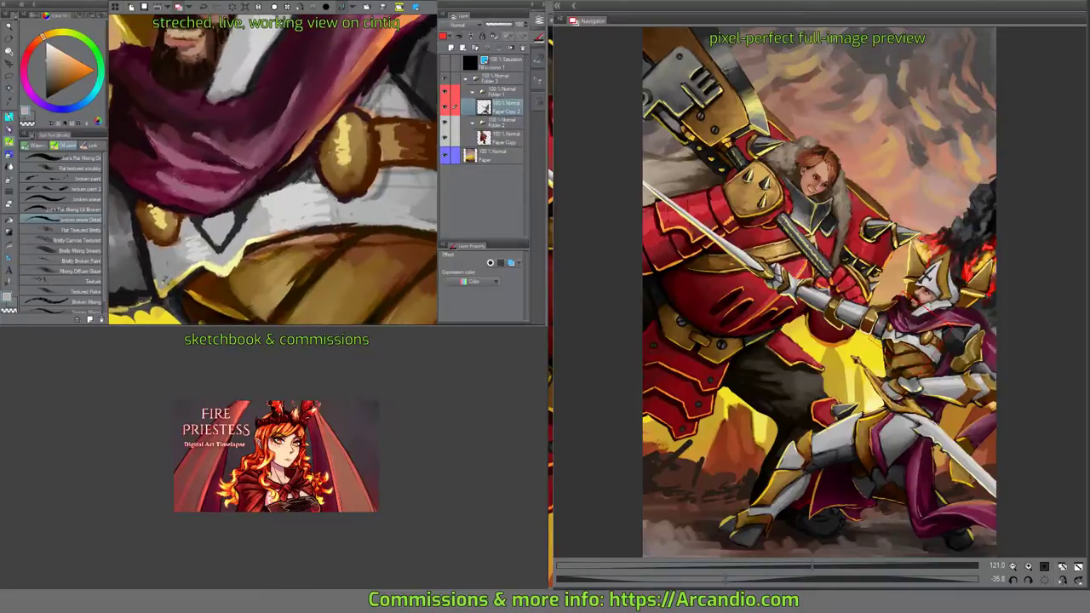
Dot four near-black round holes onto the larger gold chest rivet beside the brown strap.
left_click(292, 161, "alt")
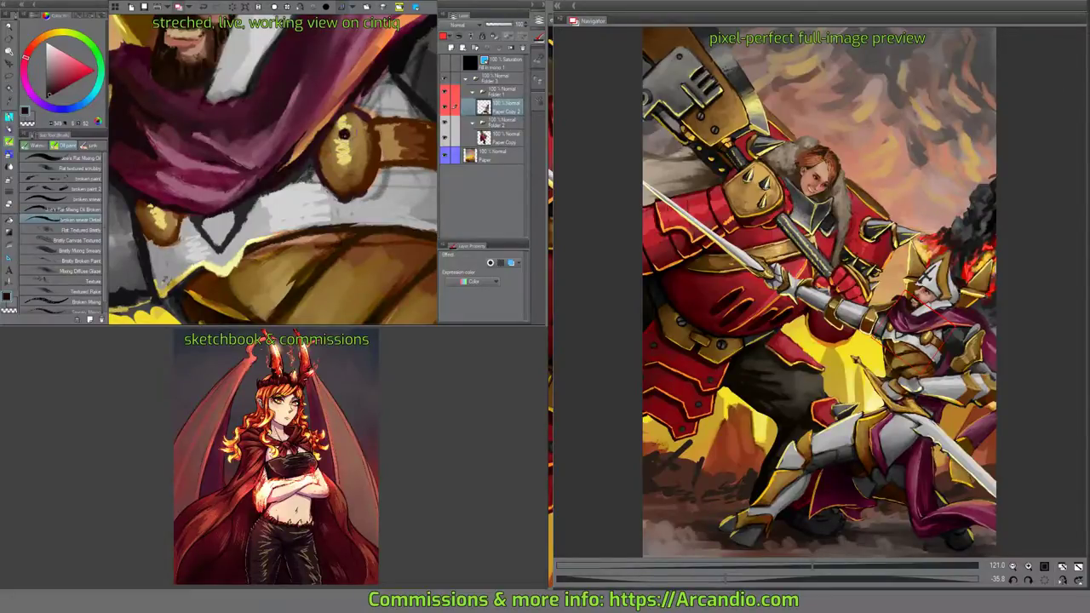
left_click(330, 154)
left_click(372, 154)
left_click(348, 179)
left_click(345, 176)
left_click(373, 154)
left_click_drag(357, 136, 357, 96)
mouse_move(341, 150)
left_mouse_down()
mouse_move(345, 119)
mouse_move(322, 153)
mouse_move(234, 158)
left_mouse_up()
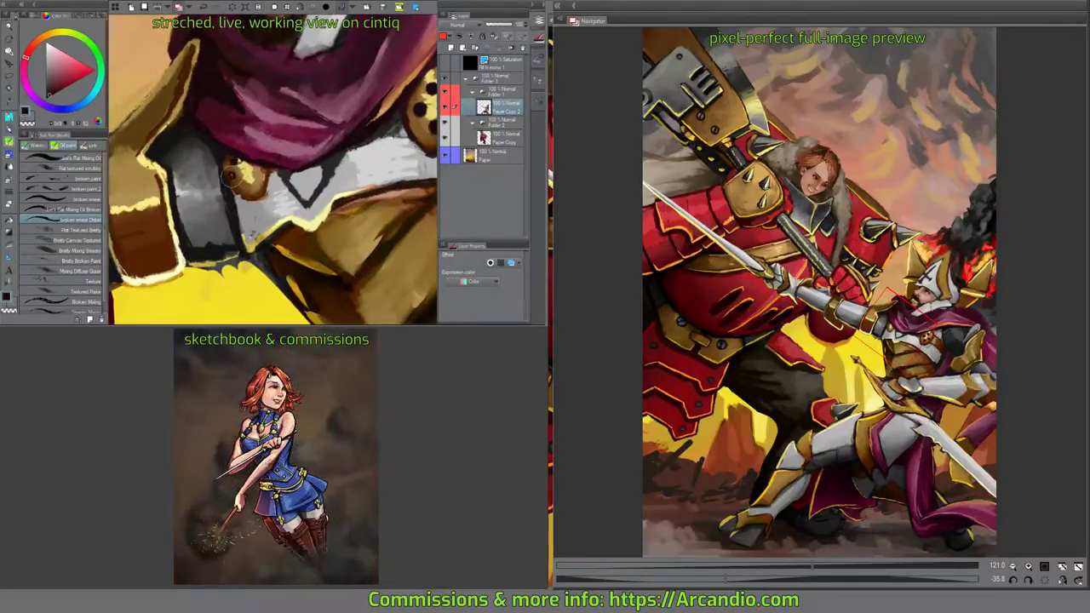
Dot matching near-black holes onto the smaller gold rivet near the underarm plate.
left_click(239, 185)
left_click(241, 177)
left_click(249, 166)
mouse_move(247, 163)
left_mouse_down()
mouse_move(327, 111)
mouse_move(343, 143)
left_mouse_up()
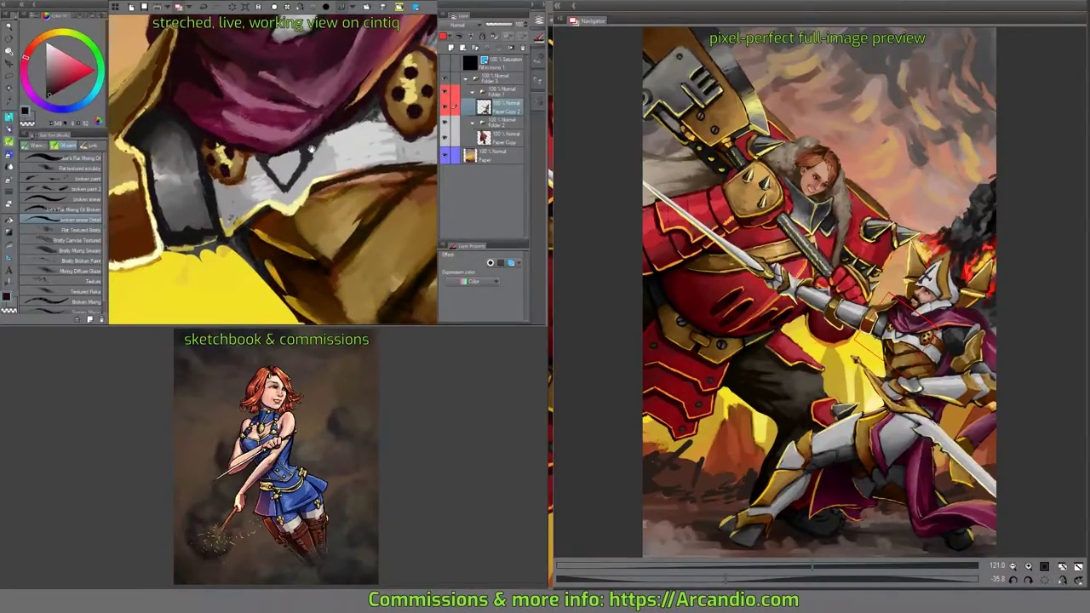
Thicken the black cross on the white knight's helmet, flaring the end of its upper arm.
left_click_drag(311, 149, 245, 200)
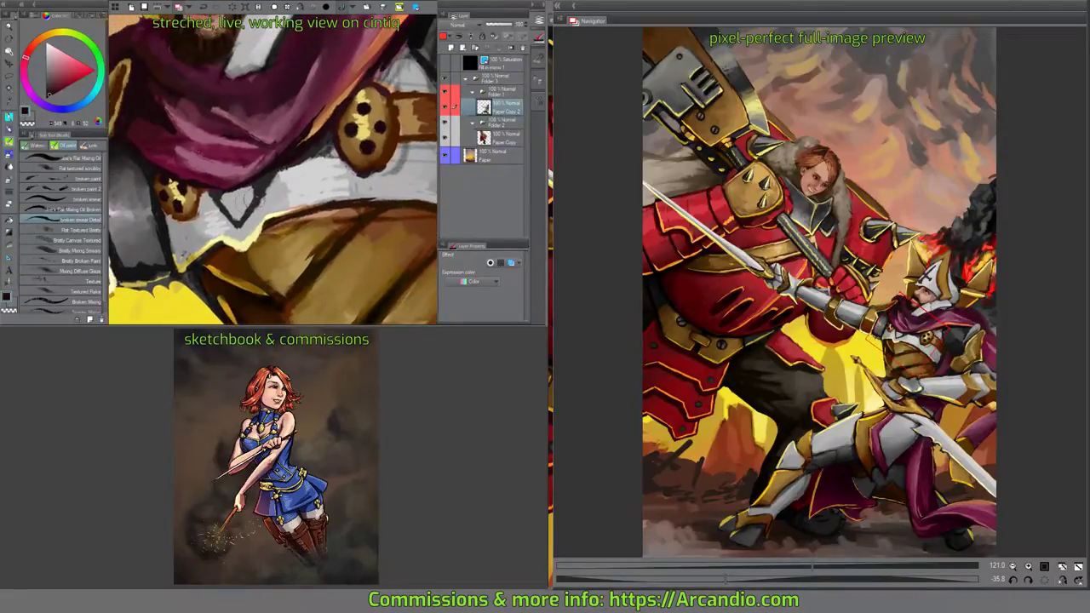
left_click_drag(205, 41, 257, 189)
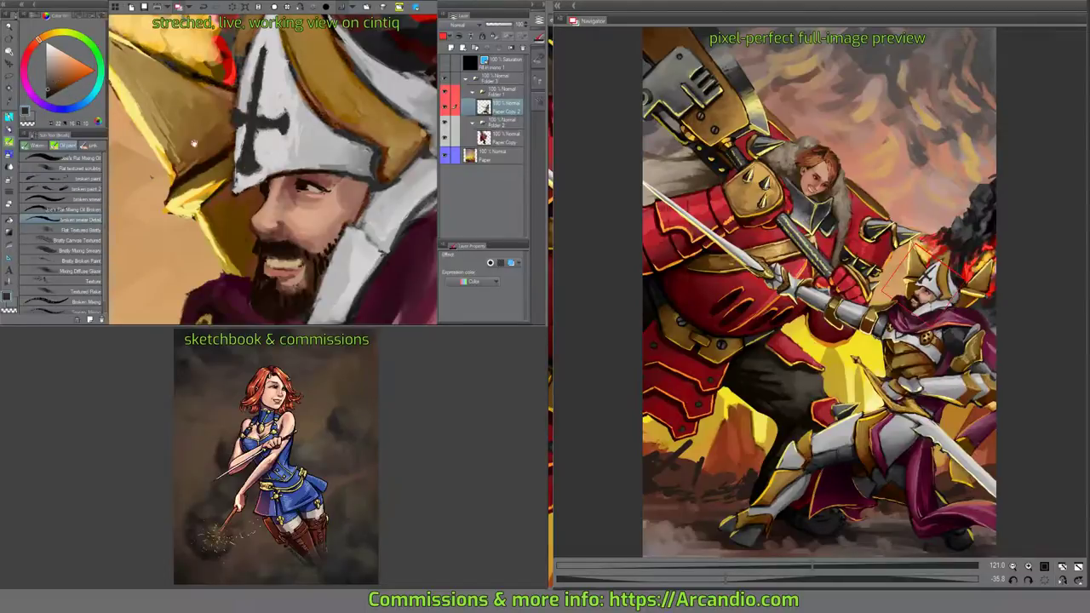
left_click_drag(194, 143, 289, 181)
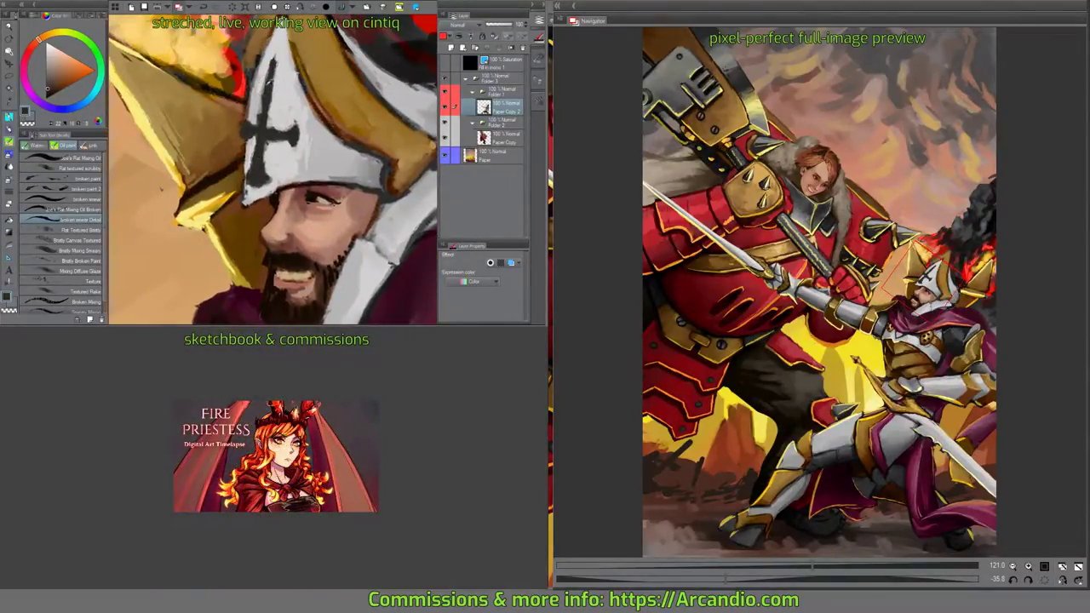
mouse_move(267, 64)
left_mouse_down()
mouse_move(257, 82)
mouse_move(269, 74)
left_mouse_up()
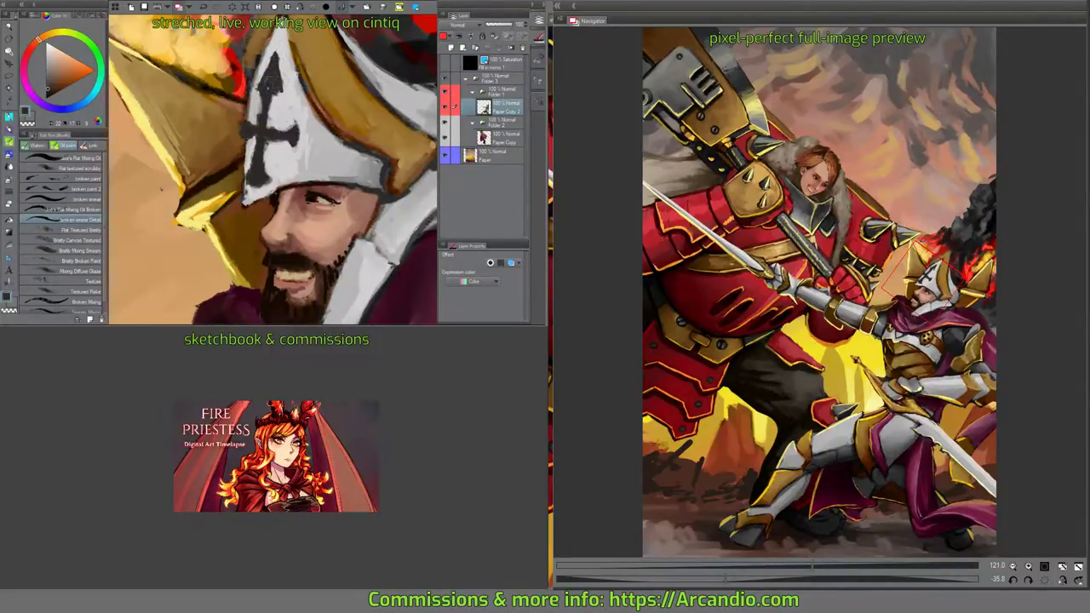
left_click_drag(267, 106, 290, 126)
key("x")
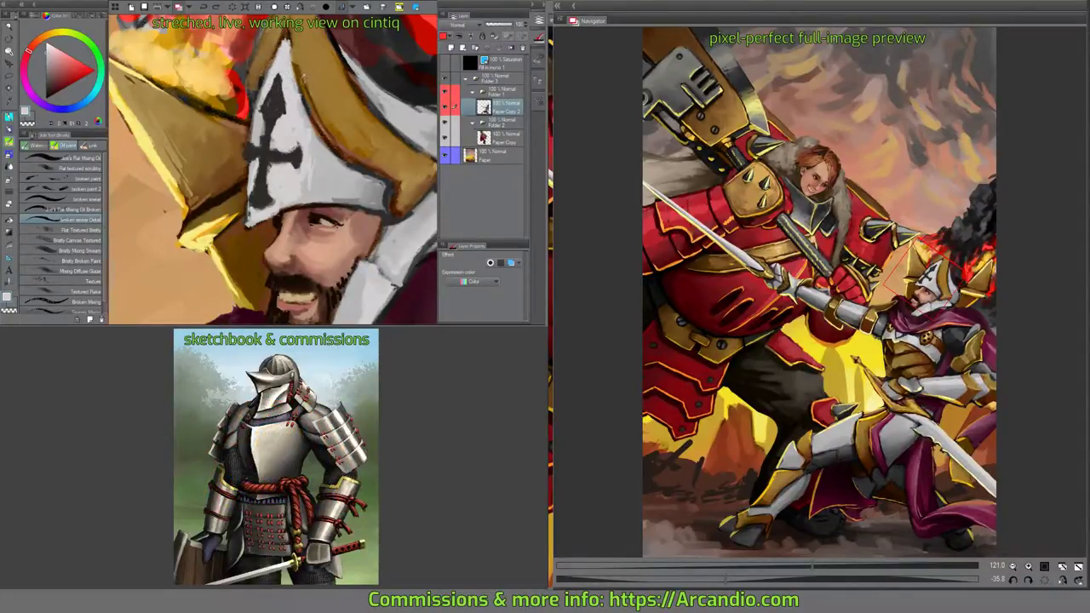
Add golden brown accents inside the helmet cross and tidy its edges with light grey and dark strokes.
key("x")
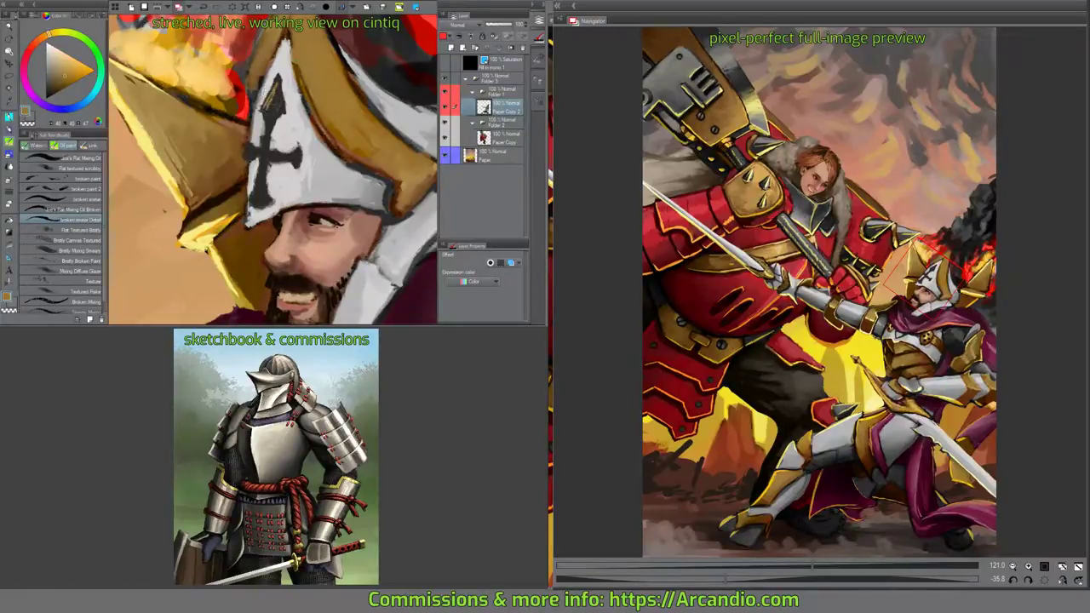
scroll(273, 169, "down", 1)
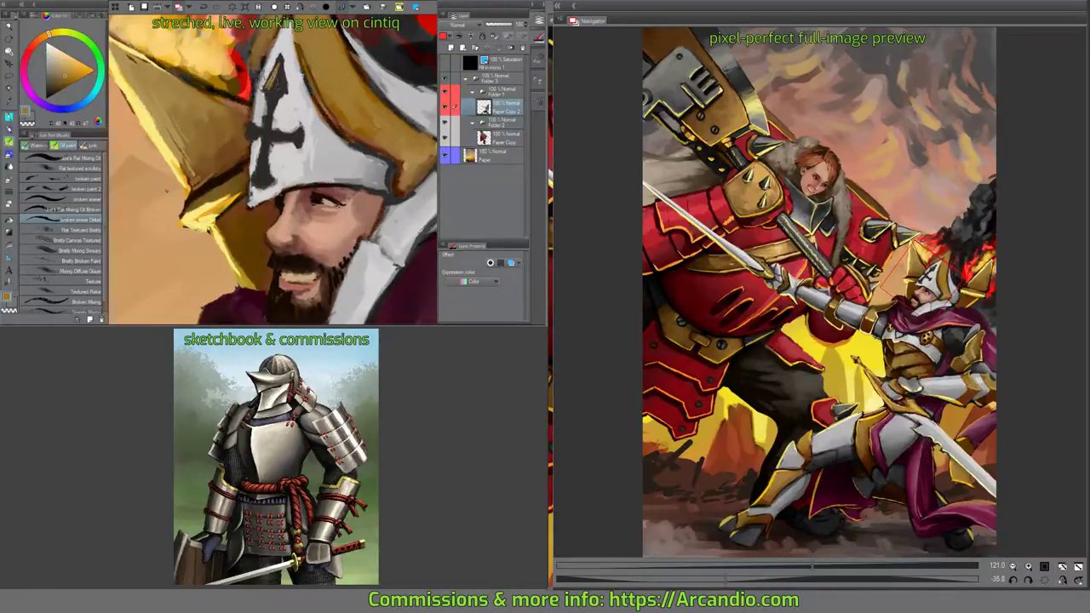
mouse_move(240, 117)
left_mouse_down()
mouse_move(261, 138)
mouse_move(305, 145)
left_mouse_up()
key("x")
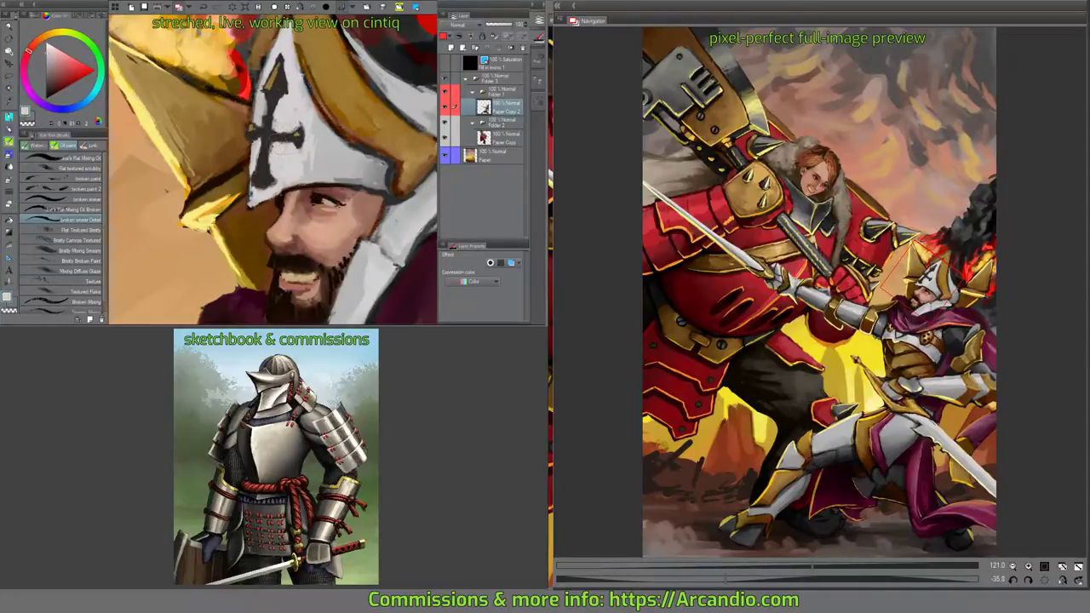
key("x")
mouse_move(256, 169)
left_mouse_down()
mouse_move(270, 189)
mouse_move(303, 128)
mouse_move(299, 92)
left_mouse_up()
Paint a small dark cross inside the shield emblem on the breastplate and save the painting.
scroll(305, 183, "down", 1)
scroll(281, 166, "down", 5)
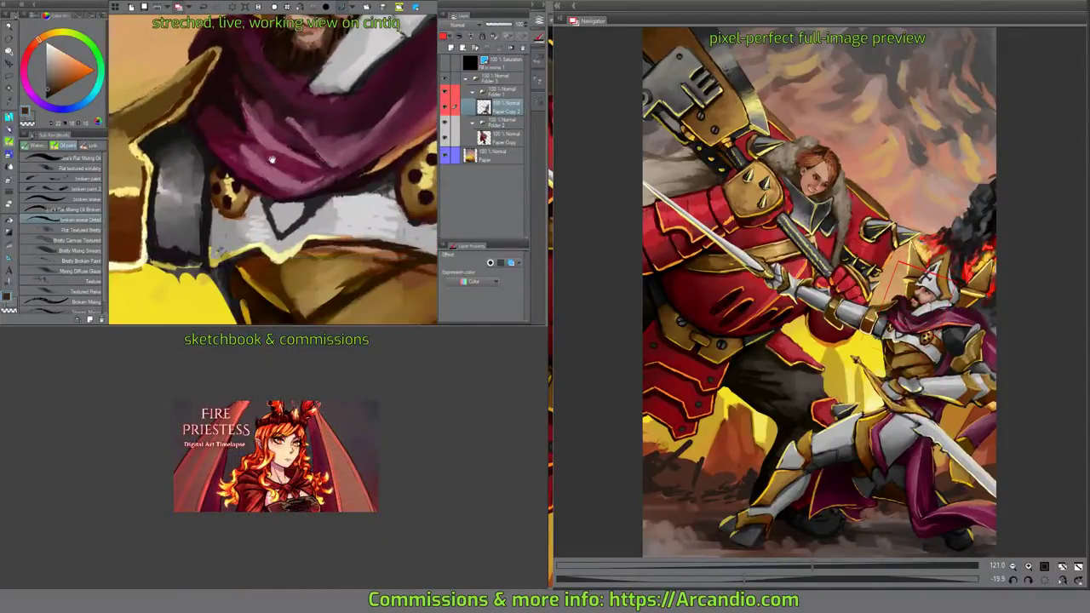
mouse_move(284, 159)
left_mouse_down()
mouse_move(281, 175)
mouse_move(280, 155)
mouse_move(282, 168)
mouse_move(270, 158)
mouse_move(298, 150)
mouse_move(293, 166)
mouse_move(287, 153)
mouse_move(277, 167)
mouse_move(294, 164)
mouse_move(289, 144)
left_mouse_up()
scroll(286, 146, "up", 2)
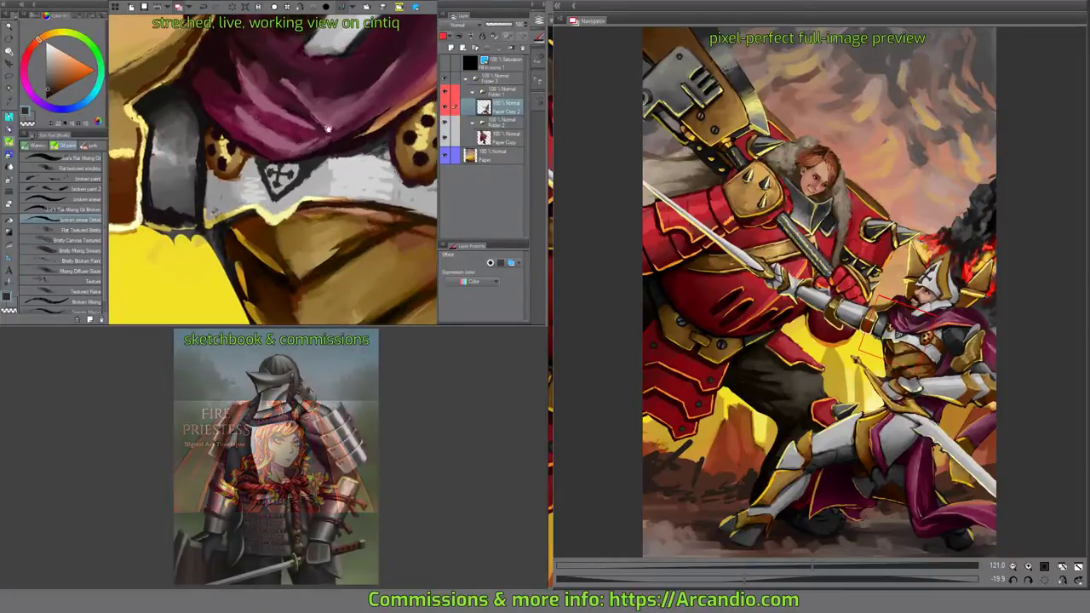
scroll(333, 149, "up", 1)
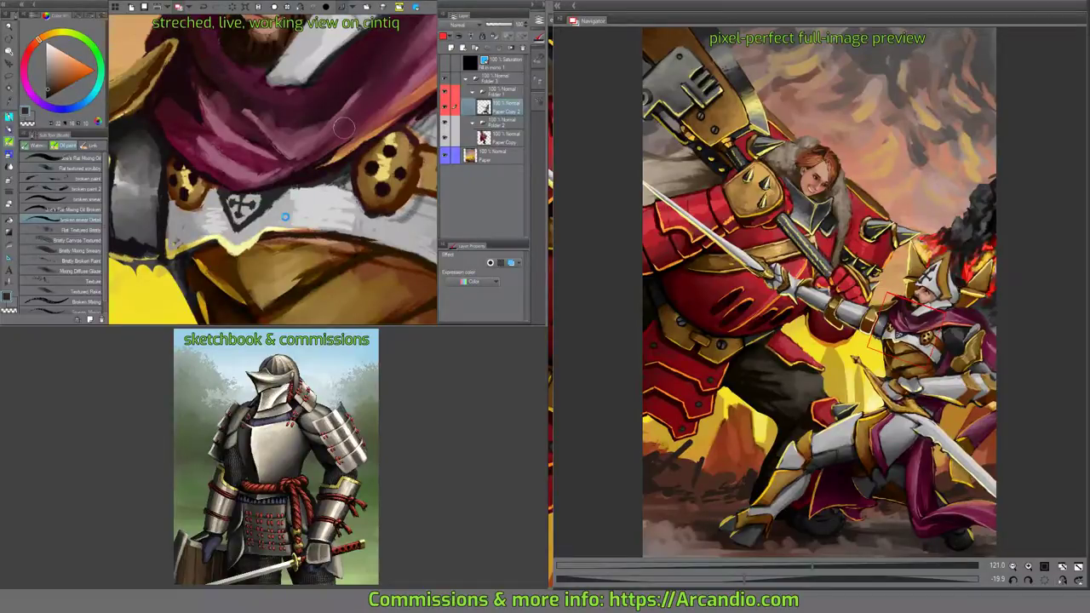
key("ctrl+s")
Refine the dark outline where the breastplate's lower corner and the gold waist armor meet the yellow background.
left_click_drag(290, 189, 250, 182)
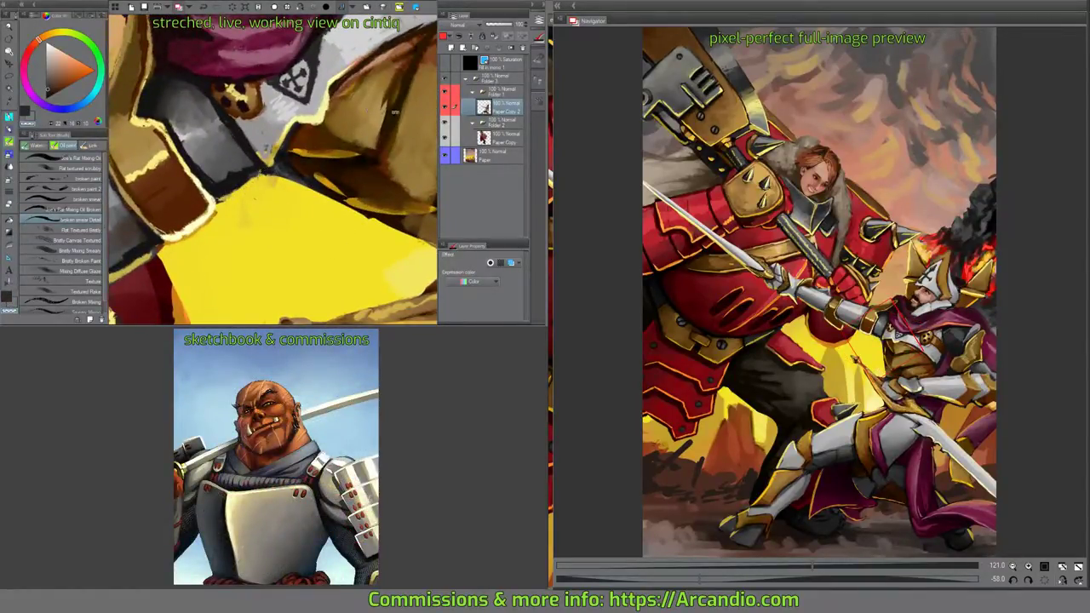
left_click_drag(394, 111, 271, 163)
left_click_drag(277, 264, 261, 142)
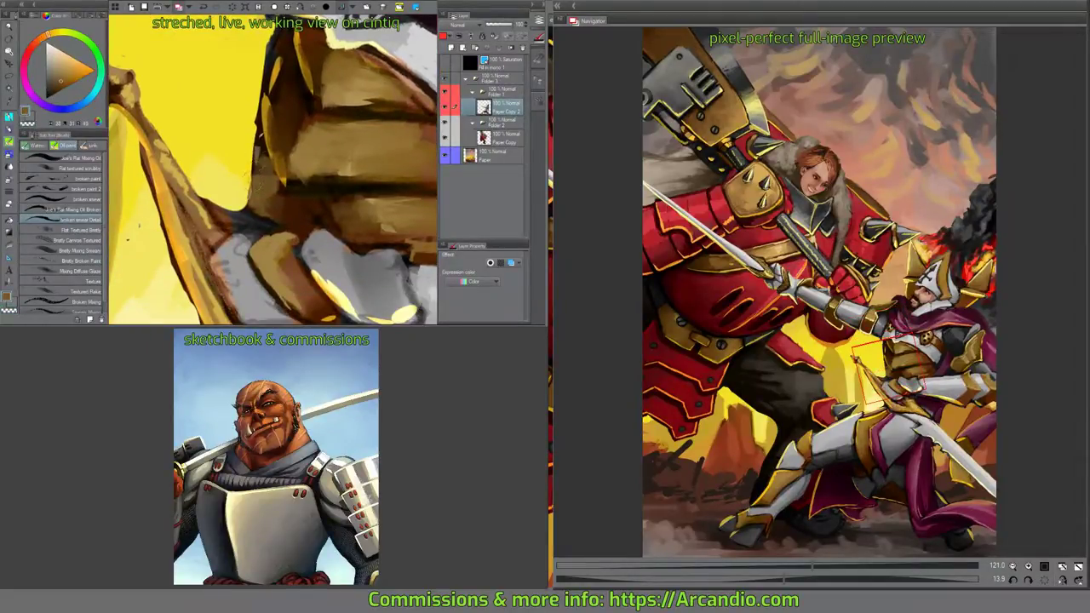
left_click(254, 194, "alt")
scroll(281, 174, "up", 3)
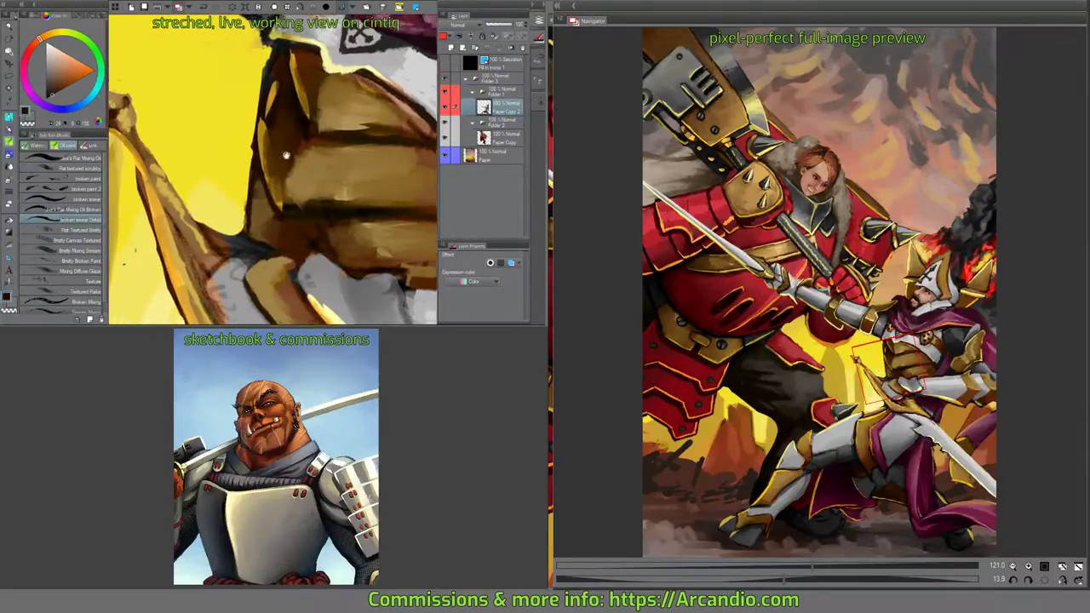
Deepen the narrow side facet of the gold waist armor with dark brown and near-black shading.
left_click(261, 132, "alt")
left_click(277, 162, "alt")
left_click_drag(277, 141, 277, 174)
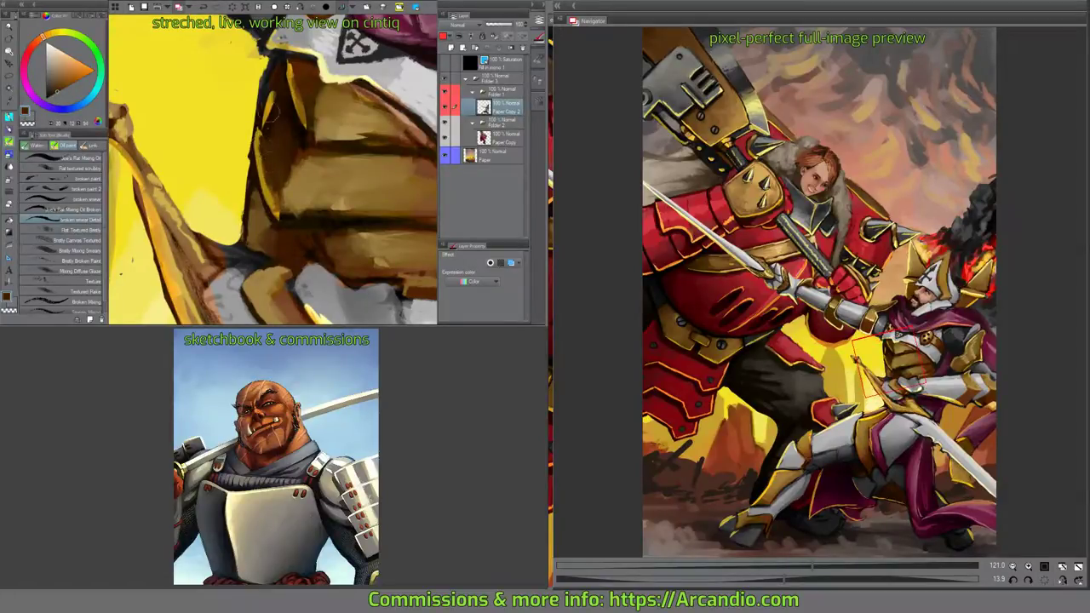
left_click(285, 88, "alt")
left_click(277, 79, "alt")
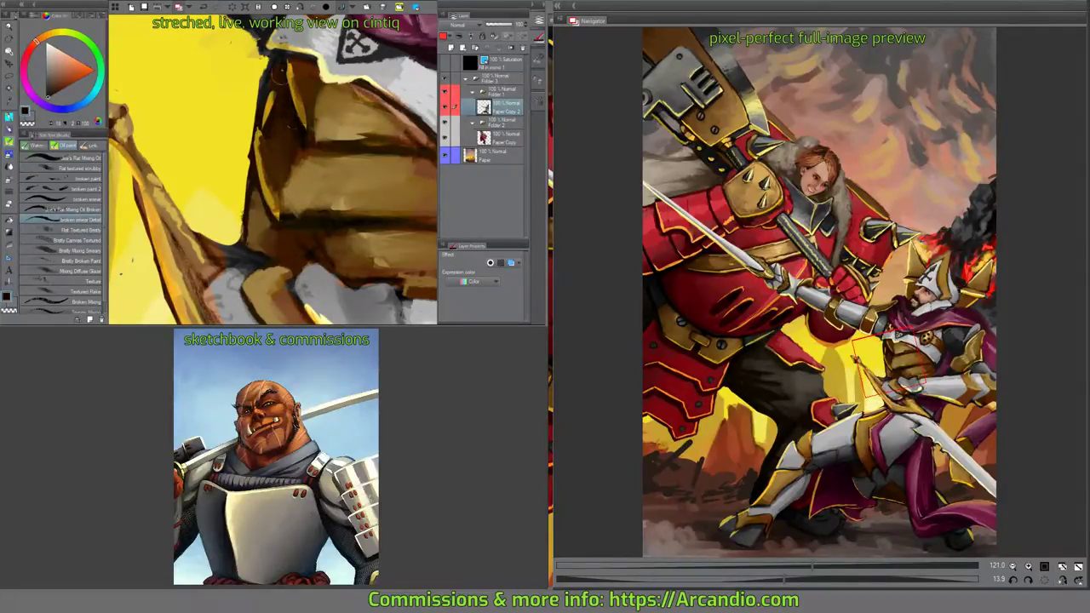
Sketch a dark cross emblem on the lowest gold waist plate near the belt.
scroll(317, 149, "up", 2)
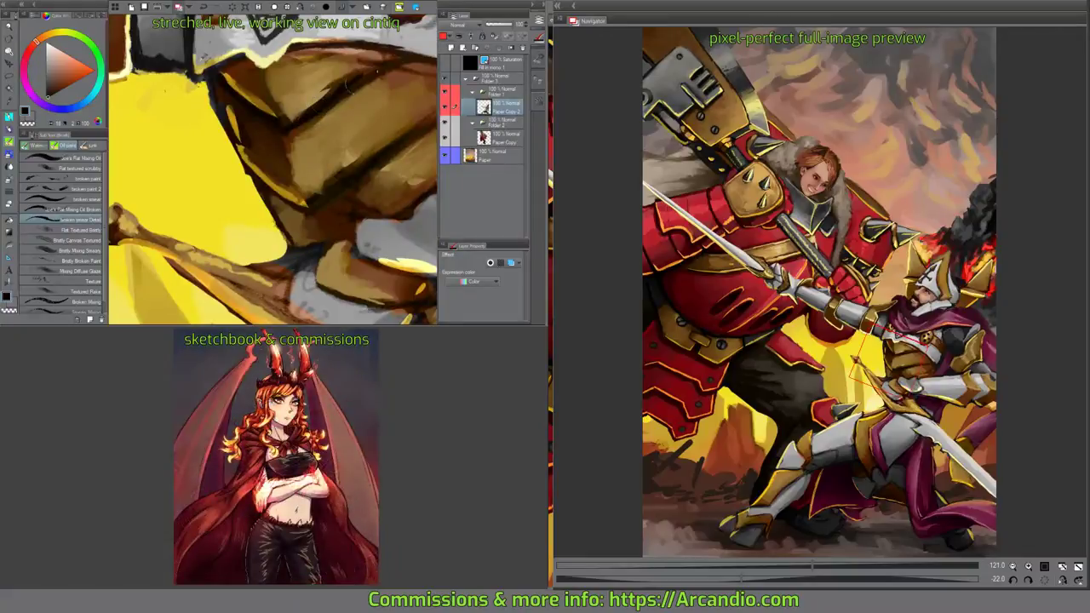
left_click_drag(317, 149, 281, 149)
mouse_move(302, 226)
left_mouse_down()
mouse_move(269, 199)
mouse_move(217, 232)
mouse_move(257, 191)
mouse_move(243, 223)
mouse_move(272, 205)
mouse_move(287, 128)
mouse_move(279, 149)
left_mouse_up()
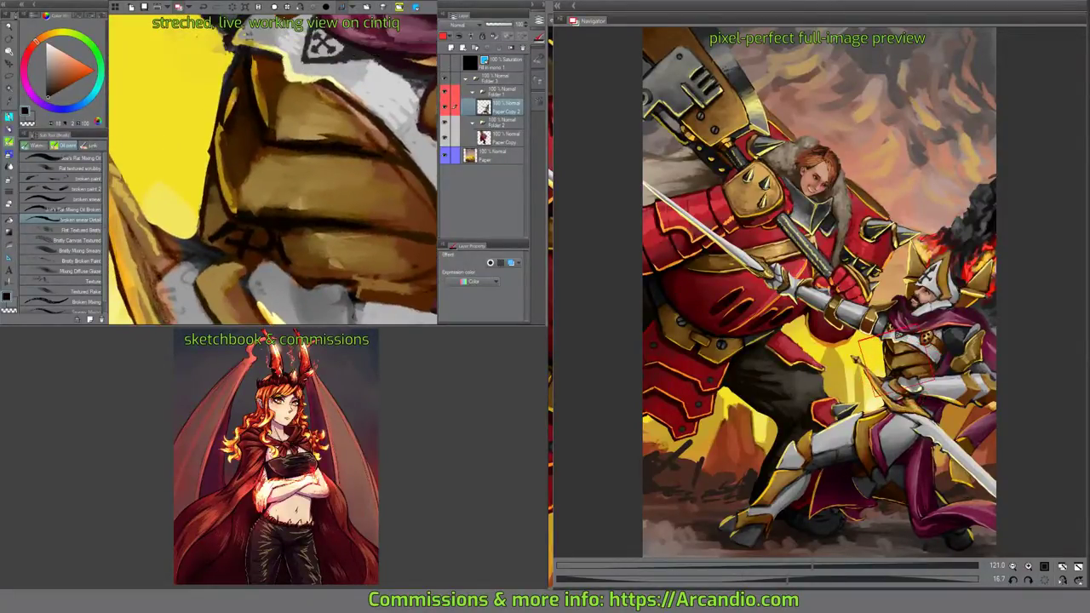
Blend sampled browns into the waist armor's side facet and refine the dark contour along its outer edge.
mouse_move(234, 81)
left_mouse_down()
mouse_move(223, 132)
mouse_move(232, 194)
left_mouse_up()
left_click(228, 151, "alt")
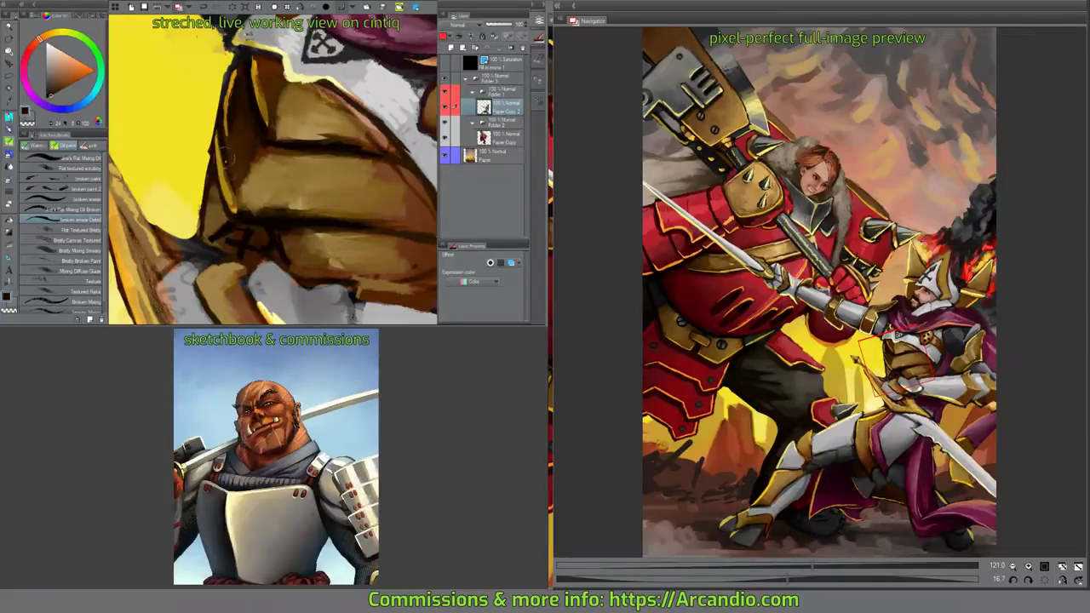
mouse_move(248, 151)
left_mouse_down()
mouse_move(249, 139)
mouse_move(230, 174)
left_mouse_up()
left_click(247, 145, "alt")
left_click_drag(241, 110, 223, 132)
scroll(253, 97, "up", 2)
scroll(272, 170, "down", 3)
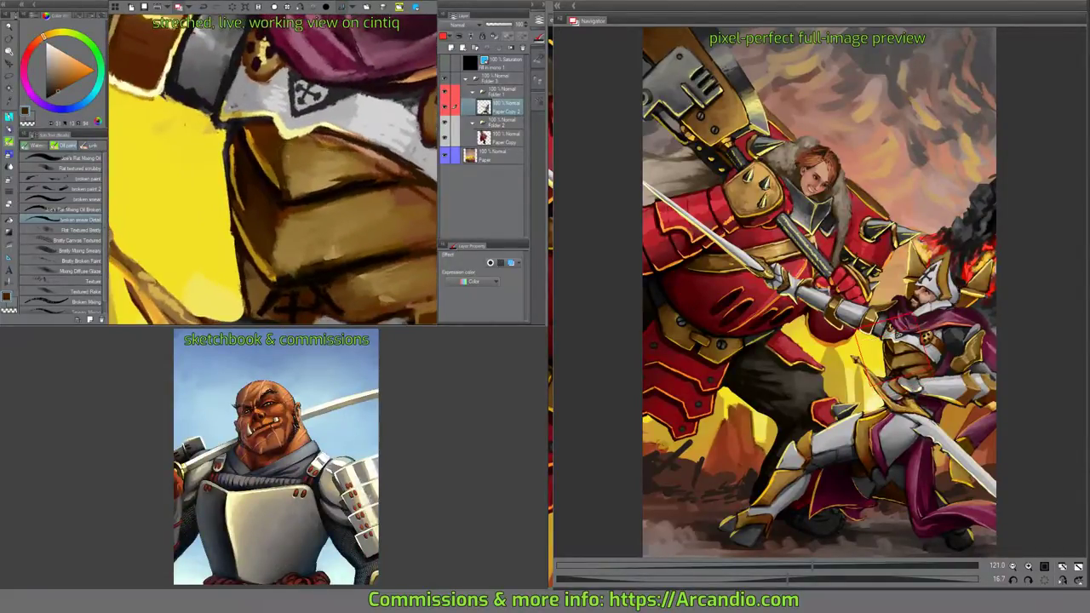
Paint golden yellow highlights along the front ridges and outer edge of the layered waist plates.
mouse_move(224, 170)
left_mouse_down()
mouse_move(215, 135)
mouse_move(211, 143)
left_mouse_up()
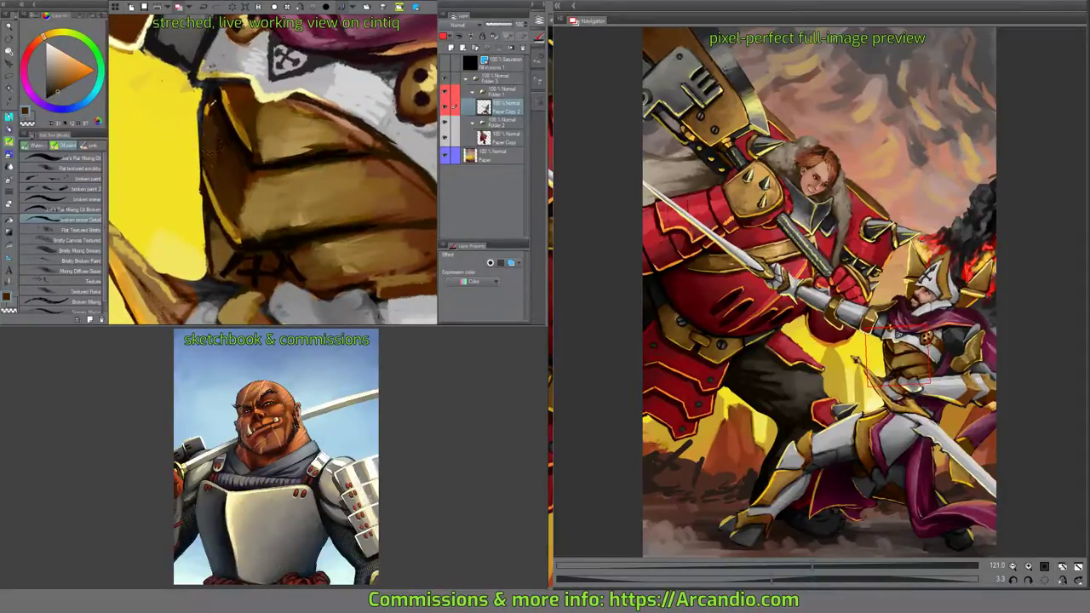
scroll(204, 162, "down", 2)
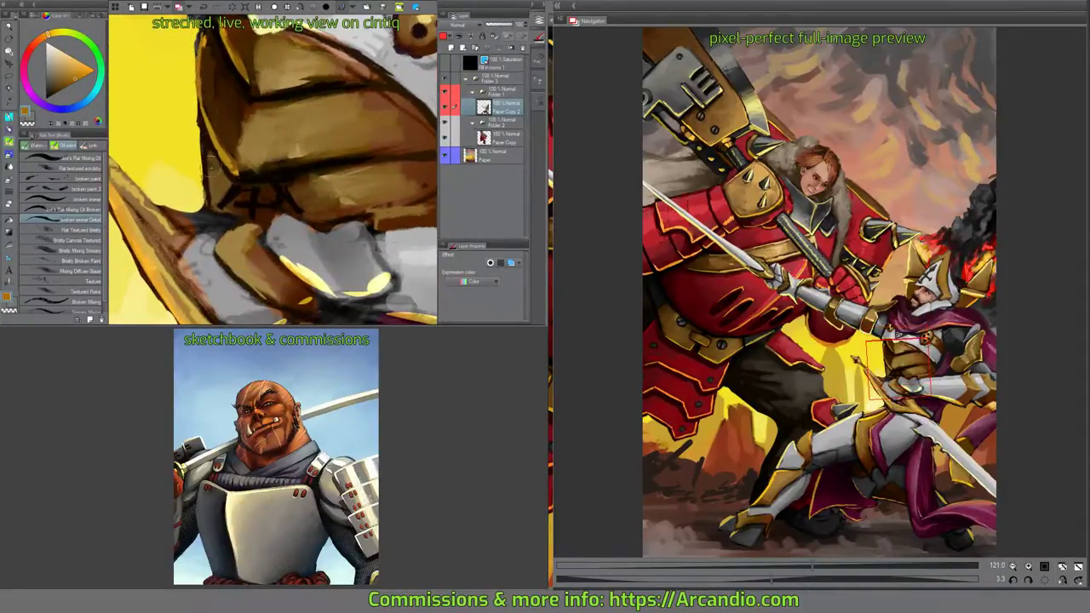
scroll(215, 196, "up", 2)
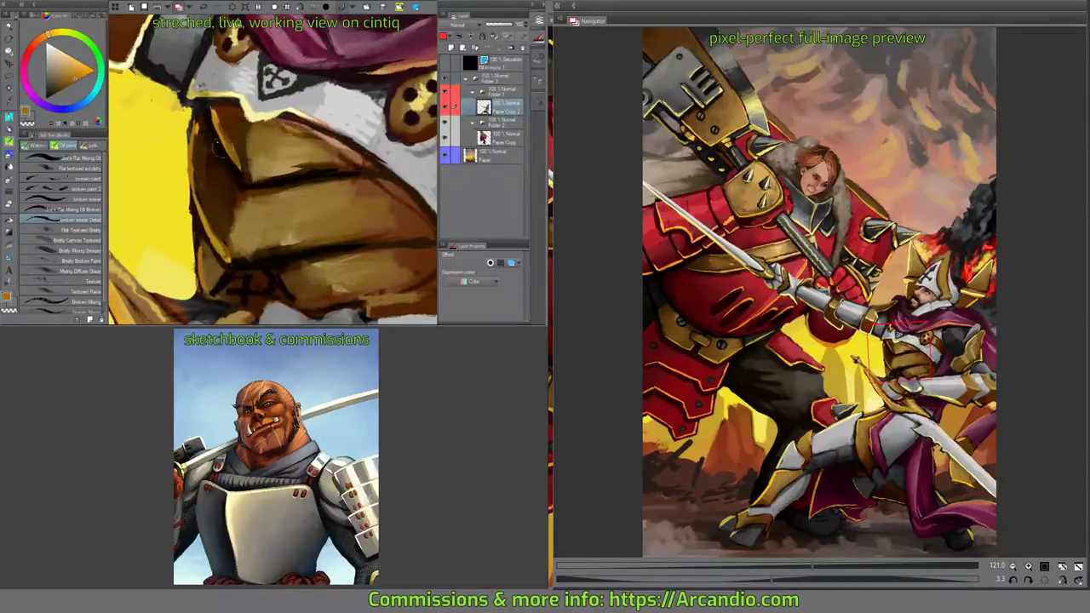
mouse_move(216, 126)
left_mouse_down()
mouse_move(252, 181)
mouse_move(335, 154)
mouse_move(289, 232)
mouse_move(315, 173)
left_mouse_up()
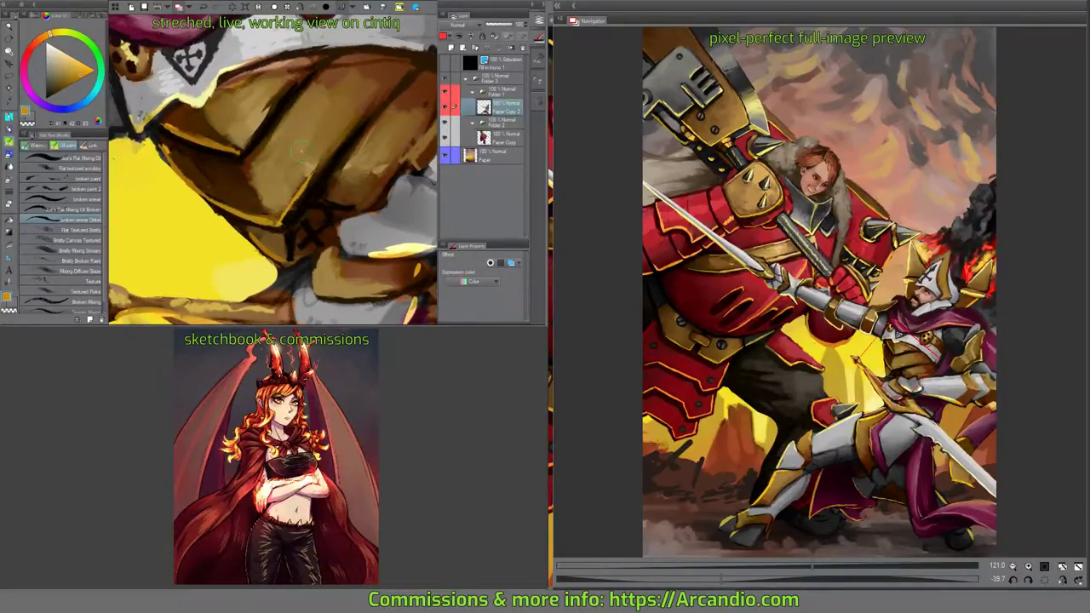
left_click_drag(377, 110, 265, 267)
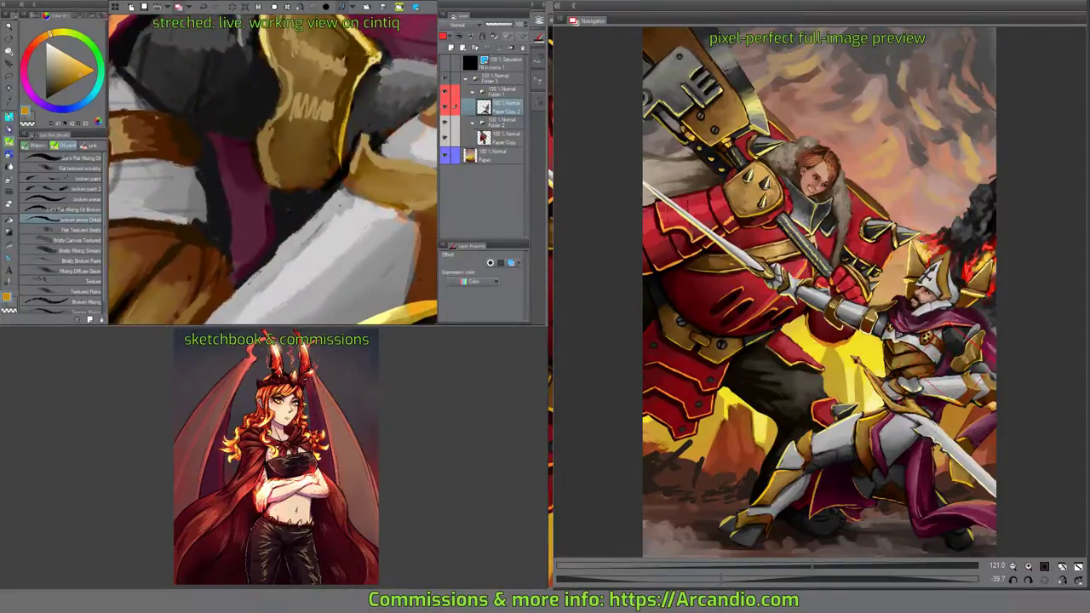
left_click_drag(226, 204, 256, 197)
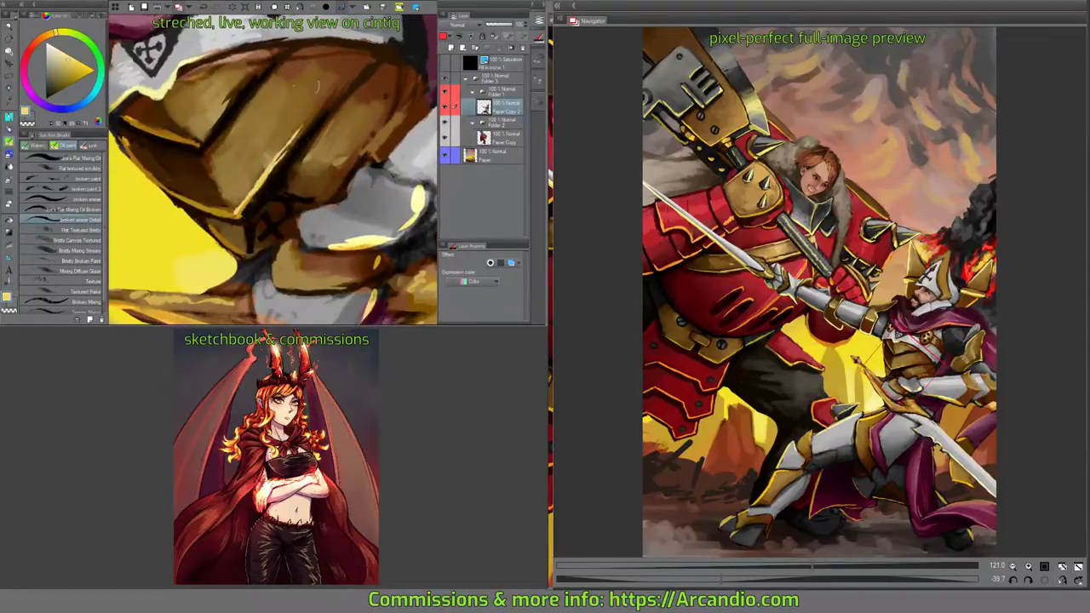
Paint pale yellow rim highlights along the edges and ridges of the white knight's layered gold waist plates.
left_click_drag(198, 146, 259, 71)
left_click_drag(327, 79, 237, 64)
left_click_drag(290, 135, 273, 141)
left_click_drag(171, 158, 269, 48)
mouse_move(226, 184)
left_mouse_down()
mouse_move(278, 99)
mouse_move(313, 84)
left_mouse_up()
mouse_move(238, 171)
left_mouse_down()
mouse_move(255, 154)
mouse_move(267, 87)
mouse_move(257, 152)
mouse_move(276, 160)
mouse_move(295, 51)
mouse_move(283, 127)
mouse_move(291, 213)
left_mouse_up()
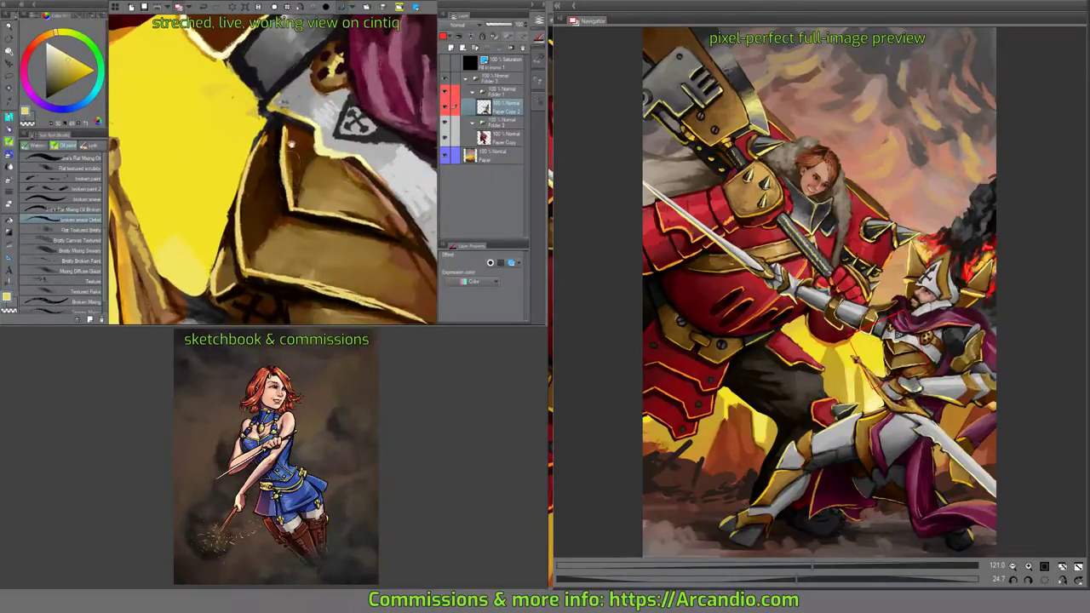
Add pale yellow rim light along the breastplate's lower edge and the gold bands of the outstretched sword arm.
mouse_move(290, 153)
left_mouse_down()
mouse_move(287, 177)
mouse_move(238, 72)
left_mouse_up()
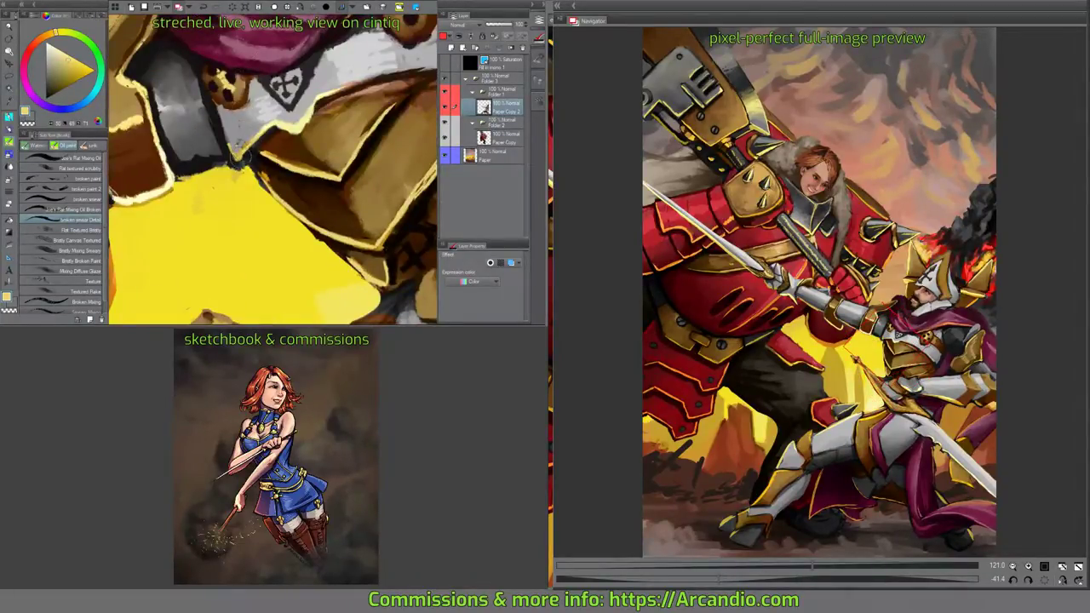
left_click_drag(235, 155, 281, 143)
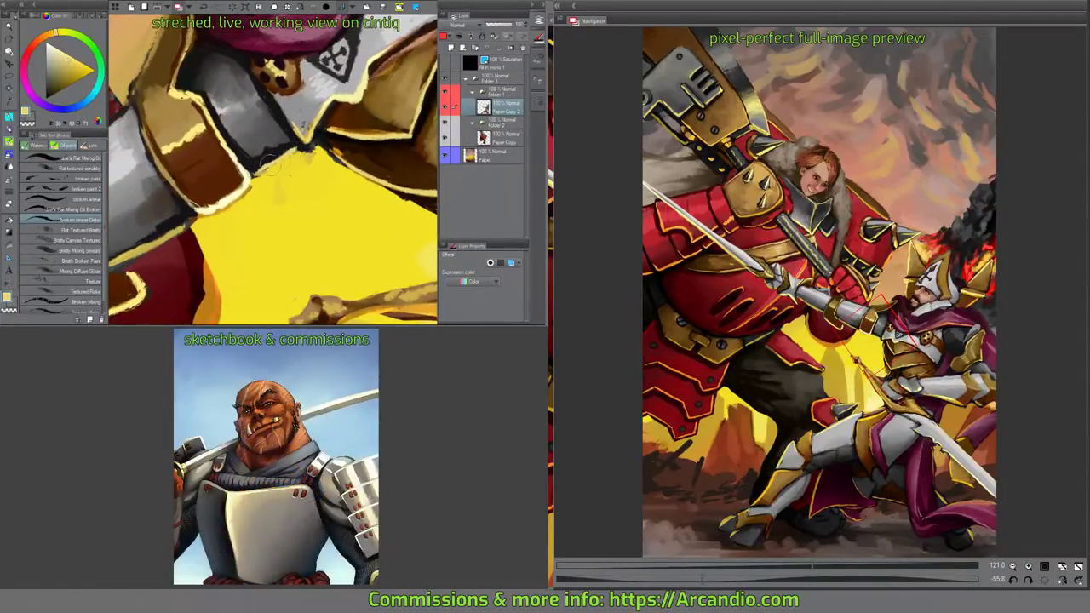
left_click_drag(268, 163, 337, 97)
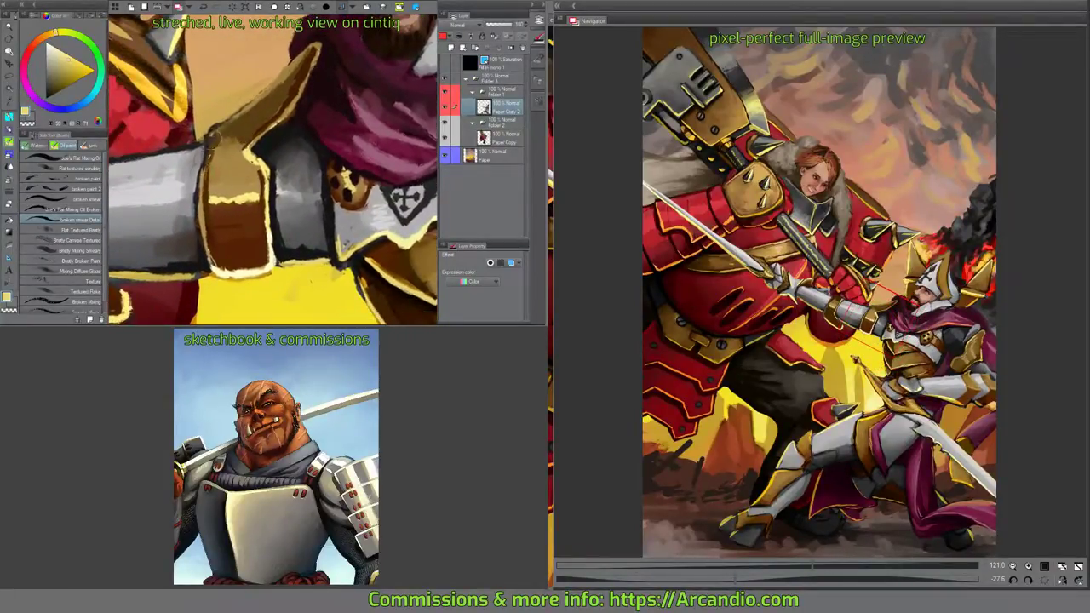
mouse_move(212, 137)
left_mouse_down()
mouse_move(201, 208)
mouse_move(238, 111)
left_mouse_up()
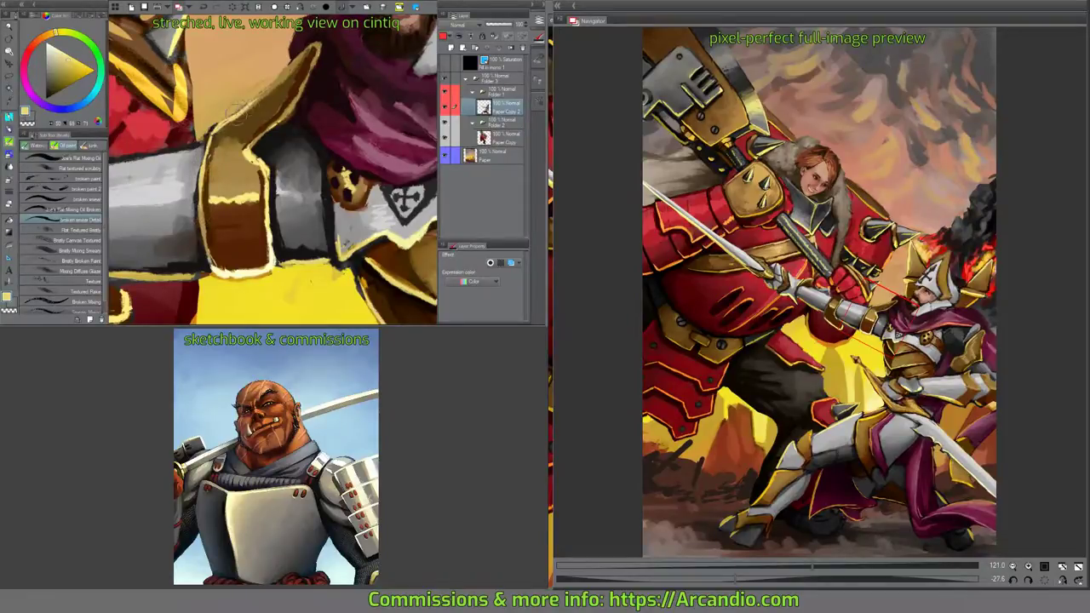
left_click_drag(305, 130, 178, 133)
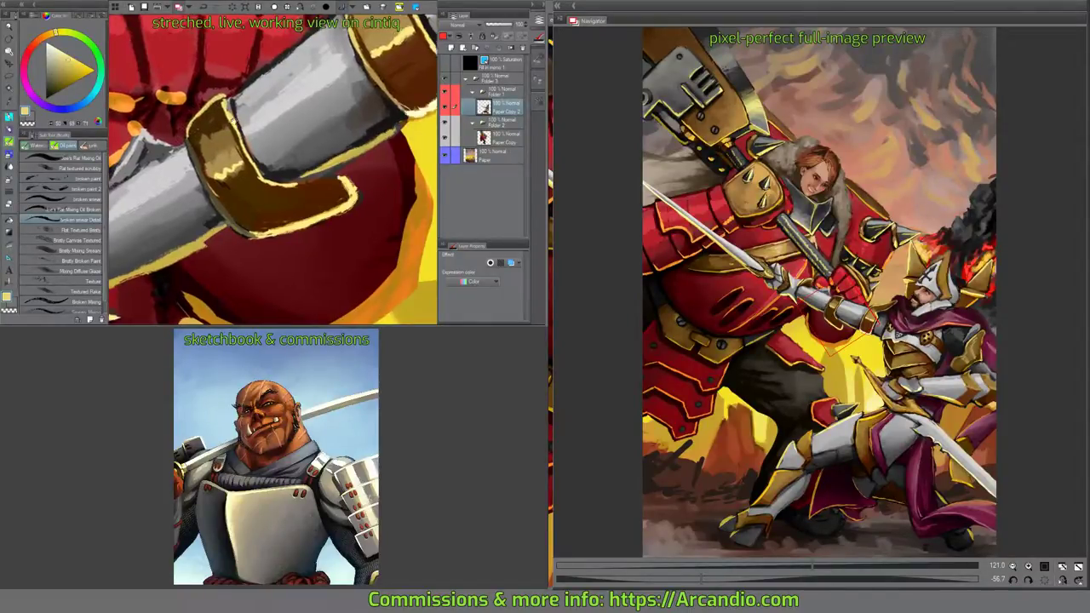
mouse_move(272, 162)
left_mouse_down()
mouse_move(283, 111)
mouse_move(305, 98)
mouse_move(298, 155)
mouse_move(247, 179)
left_mouse_up()
Brush soft yellow reflected light onto the flared steel cuff of the gauntlet, switching to the flat mixing oil brush.
left_click(237, 184, "alt")
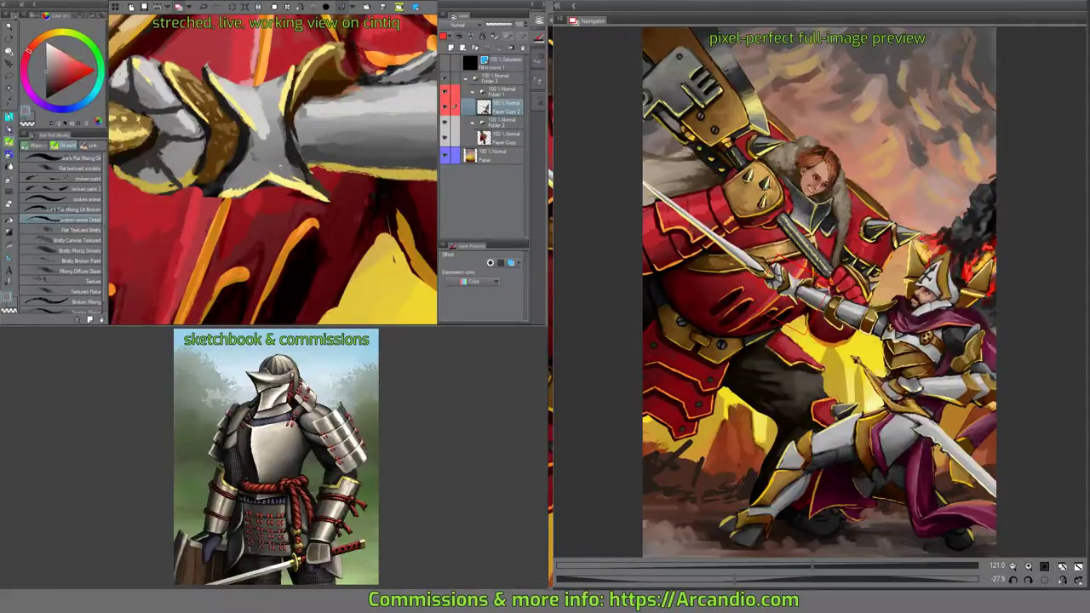
mouse_move(319, 194)
left_mouse_down()
mouse_move(302, 180)
mouse_move(281, 110)
mouse_move(272, 119)
left_mouse_up()
left_click(298, 149, "alt")
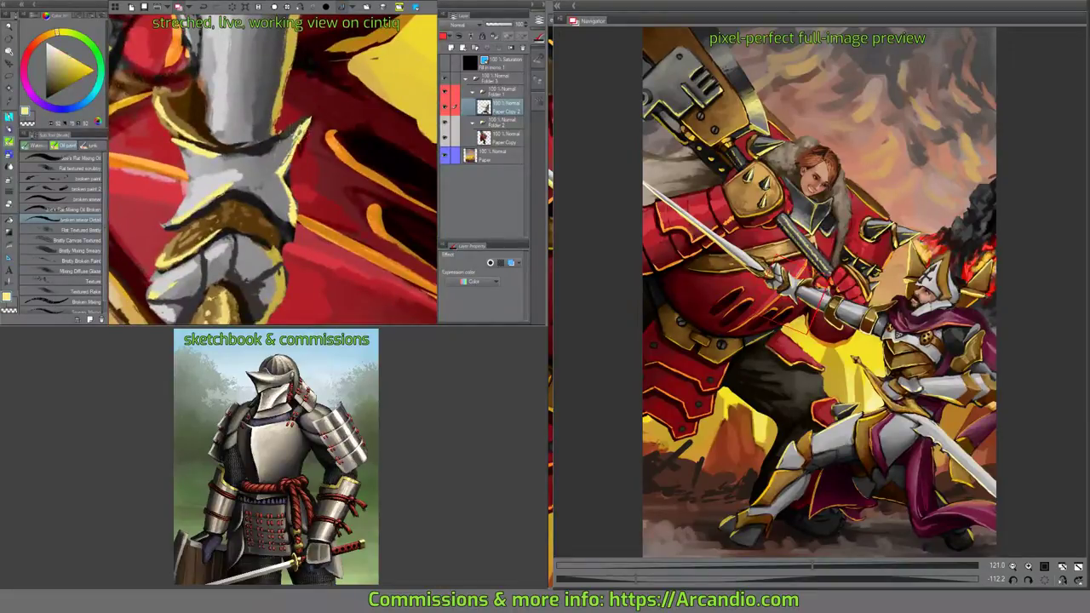
left_click(85, 209)
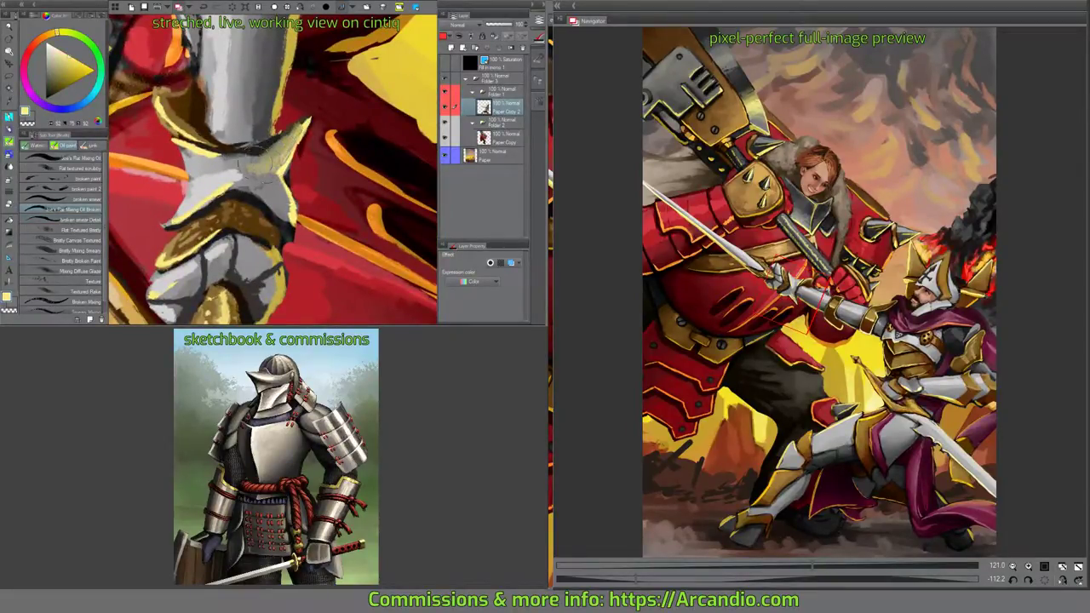
mouse_move(272, 171)
left_mouse_down()
mouse_move(235, 201)
mouse_move(242, 193)
left_mouse_up()
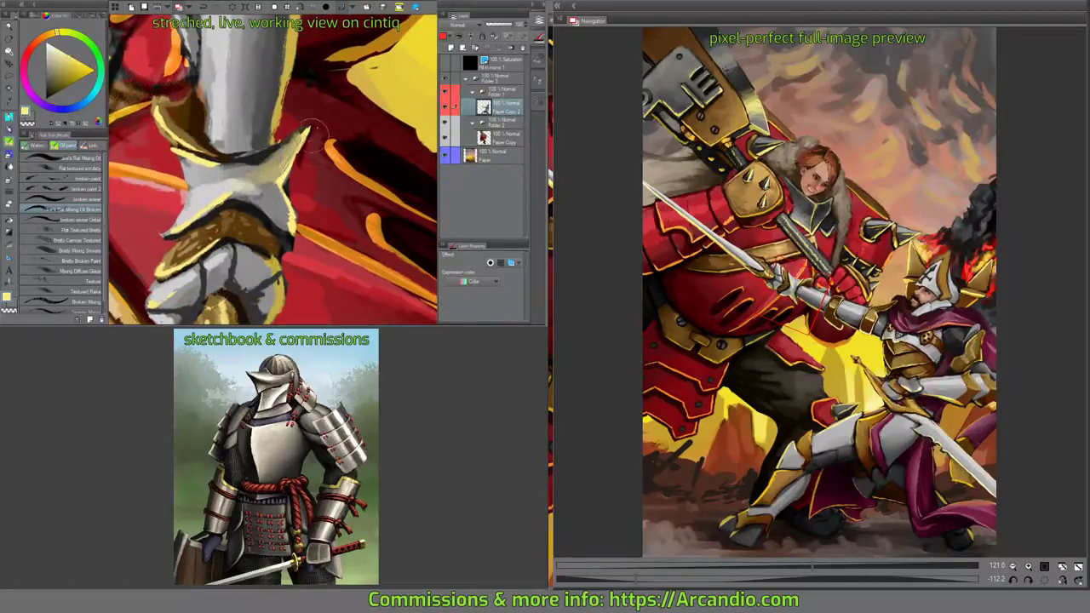
left_click_drag(315, 127, 361, 126)
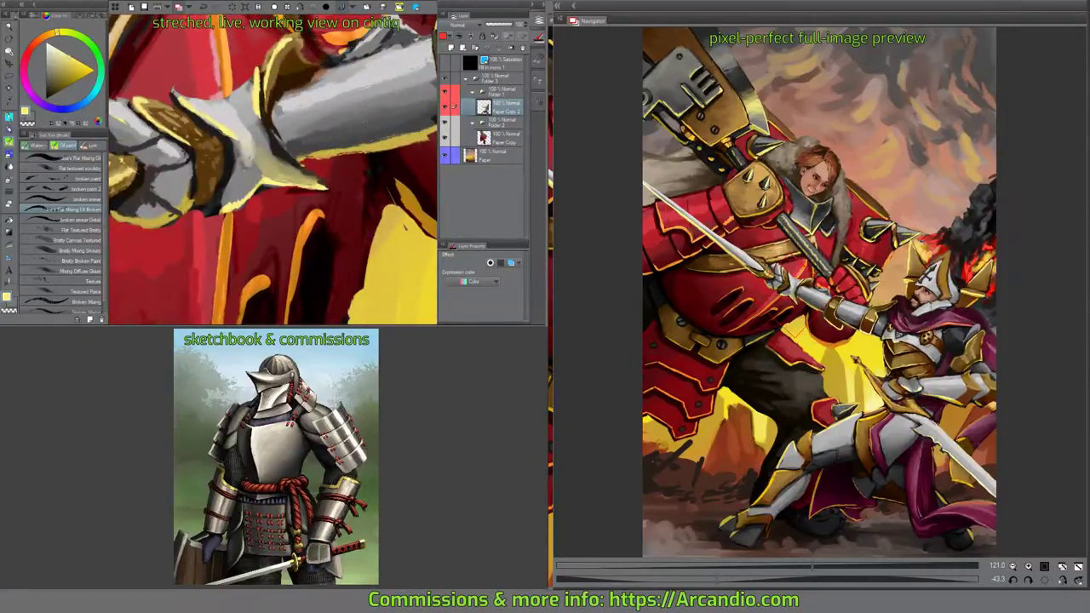
Blend sampled armor tones across the gauntlet cuff to smooth its shading.
left_click(243, 158, "alt")
mouse_move(241, 143)
left_mouse_down()
mouse_move(230, 171)
mouse_move(247, 128)
mouse_move(251, 149)
left_mouse_up()
mouse_move(247, 110)
left_mouse_down()
mouse_move(255, 136)
mouse_move(244, 119)
mouse_move(289, 161)
mouse_move(348, 170)
mouse_move(373, 141)
mouse_move(323, 202)
mouse_move(354, 195)
mouse_move(326, 249)
mouse_move(292, 127)
mouse_move(286, 179)
mouse_move(263, 166)
mouse_move(282, 205)
left_mouse_up()
left_click(244, 127, "alt")
left_click(242, 136, "alt")
Highlight the outer edge of the helmet's gold trim in pale yellow and start swirling engraving at its peak.
left_click(291, 131, "alt")
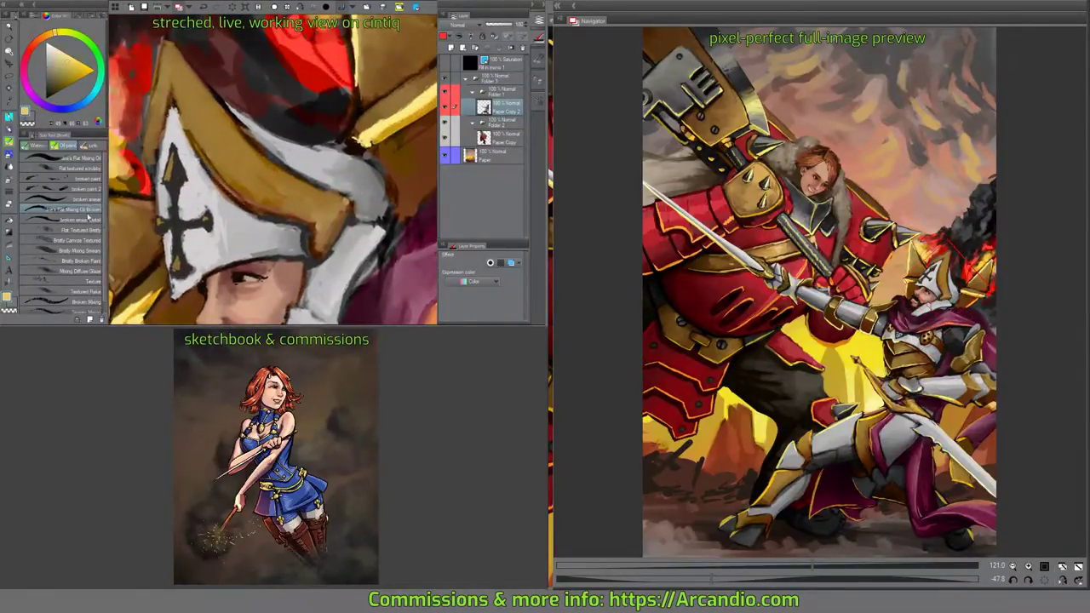
left_click(88, 219)
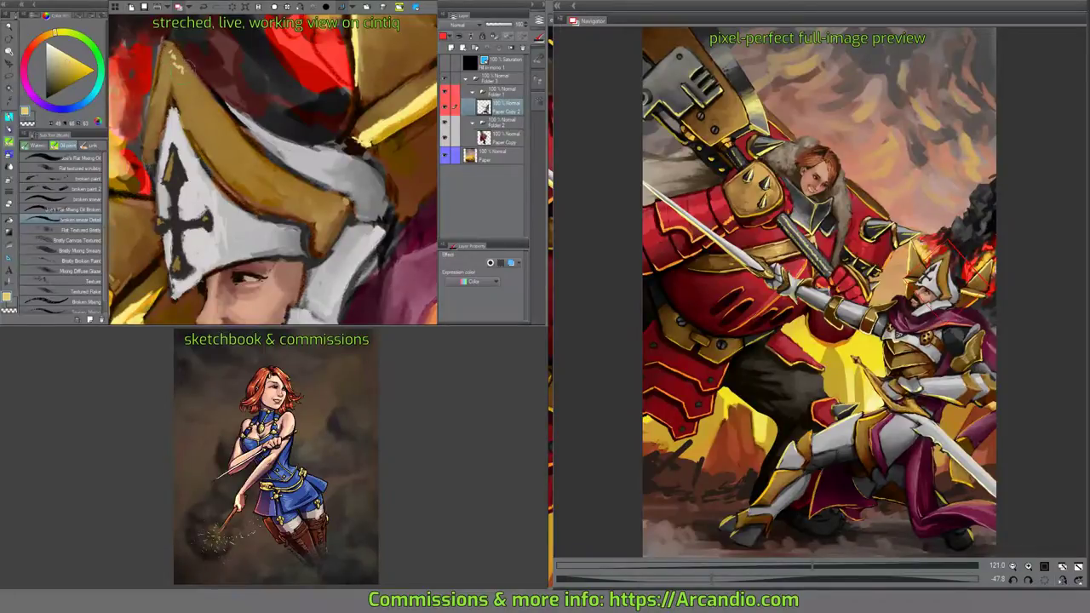
left_click_drag(189, 64, 186, 89)
mouse_move(171, 38)
left_mouse_down()
mouse_move(256, 147)
mouse_move(313, 186)
left_mouse_up()
left_click_drag(323, 128, 272, 187)
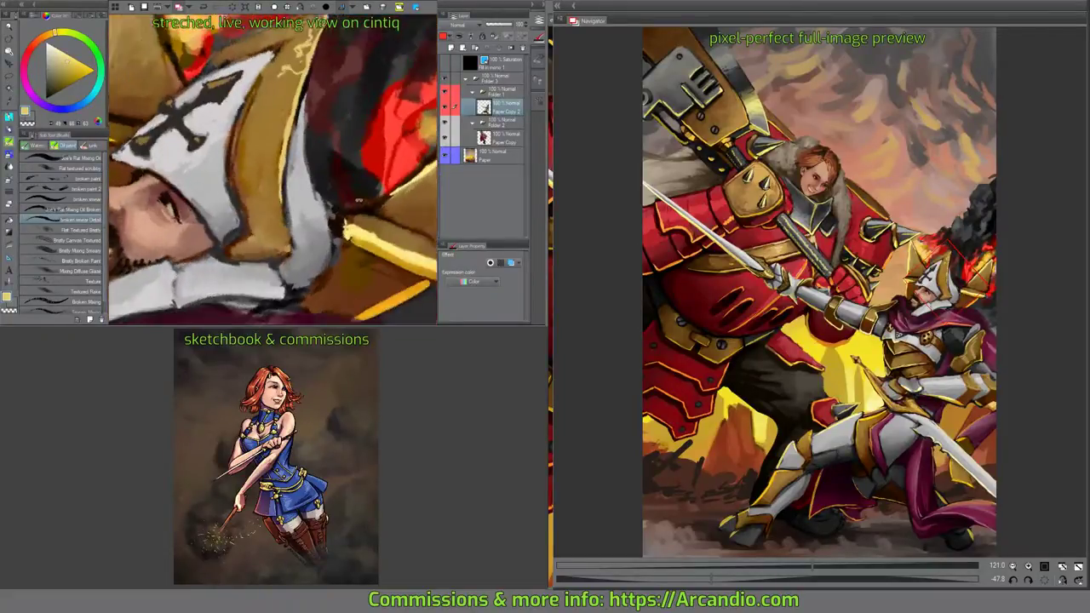
mouse_move(358, 102)
left_mouse_down()
mouse_move(374, 221)
mouse_move(301, 171)
mouse_move(349, 214)
left_mouse_up()
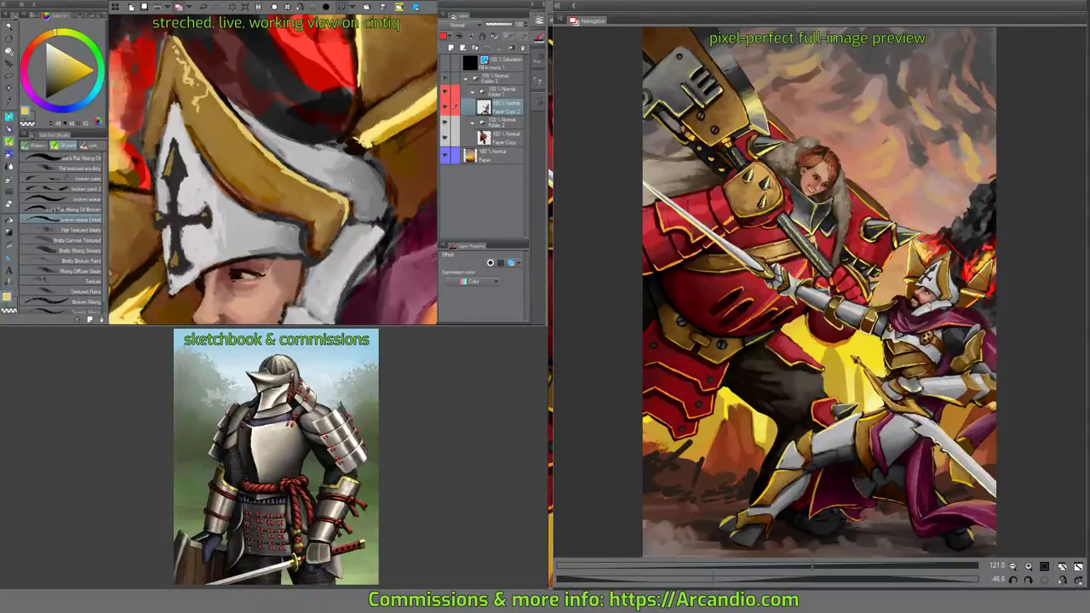
Fill the helmet's gold trim with pale yellow filigree swirls down to its rear end and save the painting.
mouse_move(281, 204)
left_mouse_down()
mouse_move(238, 171)
mouse_move(249, 76)
left_mouse_up()
scroll(272, 170, "up", 3)
mouse_move(360, 103)
left_mouse_down()
mouse_move(255, 179)
mouse_move(213, 166)
mouse_move(254, 124)
mouse_move(256, 96)
mouse_move(282, 80)
left_mouse_up()
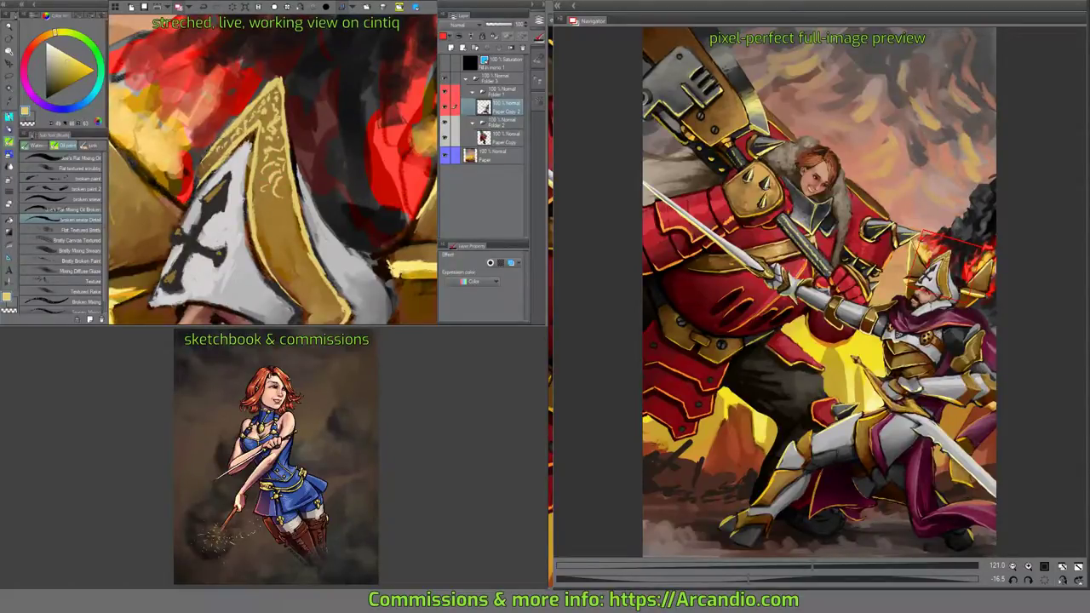
left_click_drag(307, 167, 313, 195)
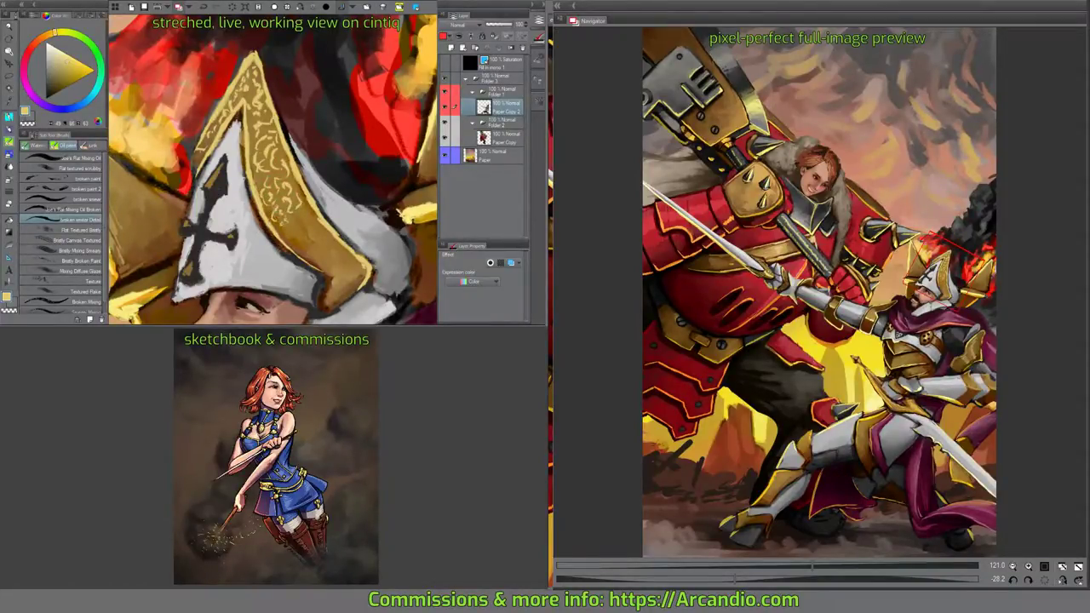
left_click_drag(313, 196, 304, 179)
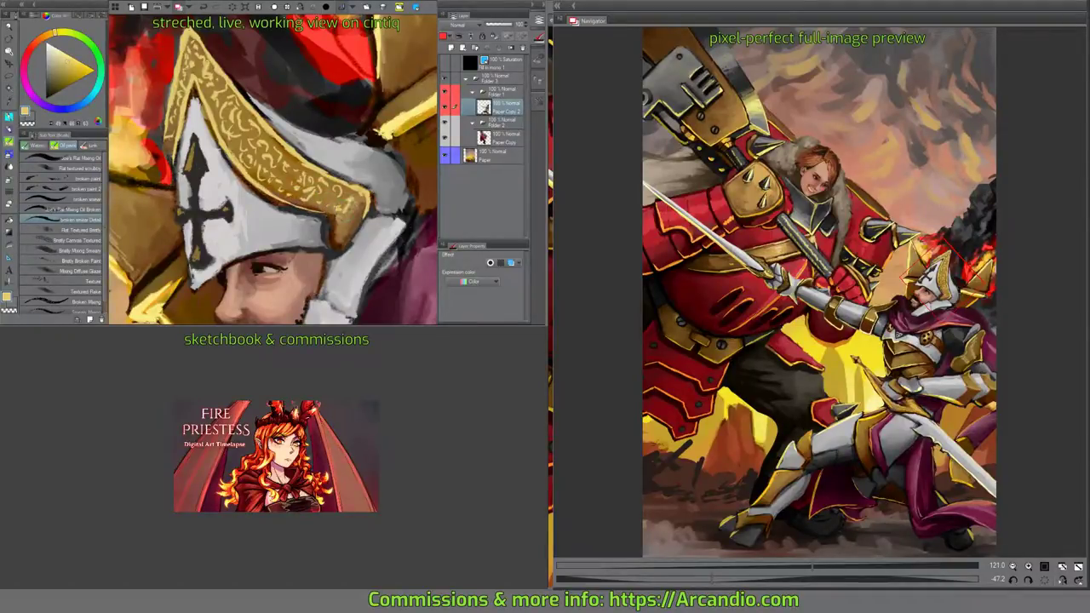
left_click_drag(299, 215, 325, 207)
mouse_move(392, 194)
left_mouse_down()
mouse_move(358, 175)
mouse_move(358, 162)
mouse_move(364, 171)
left_mouse_up()
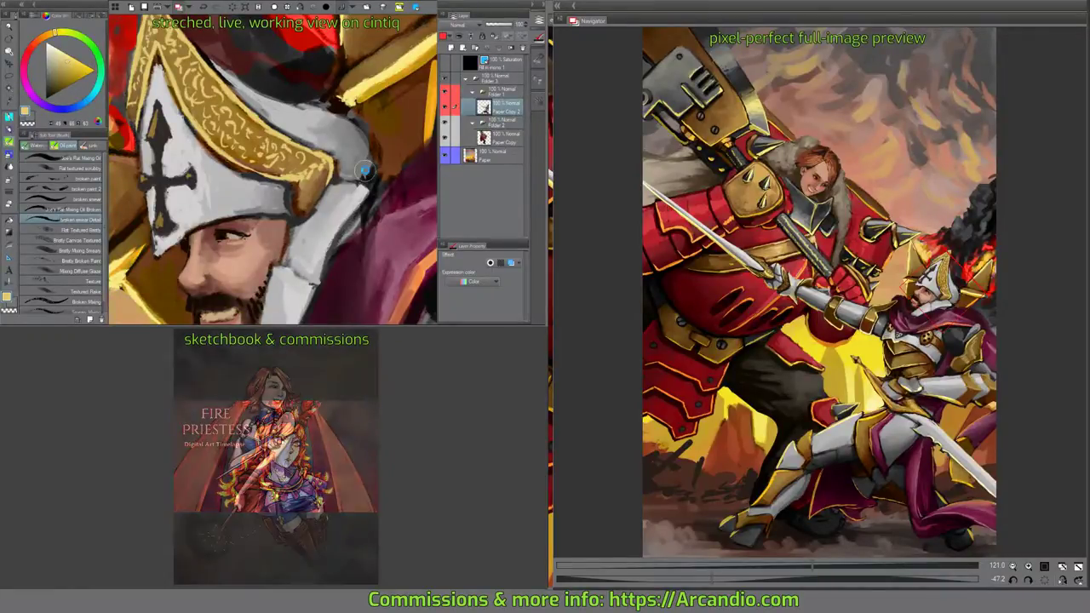
key("ctrl+s")
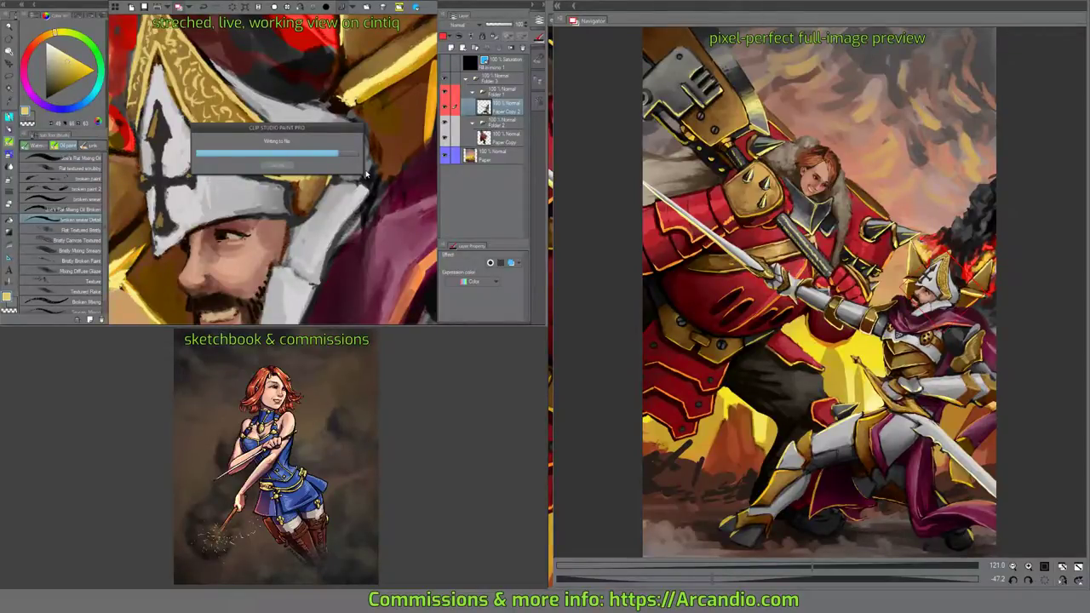
Choose an orange-brown hue and paint dark brown engraved detail on the gold waist plates.
scroll(366, 175, "down", 5)
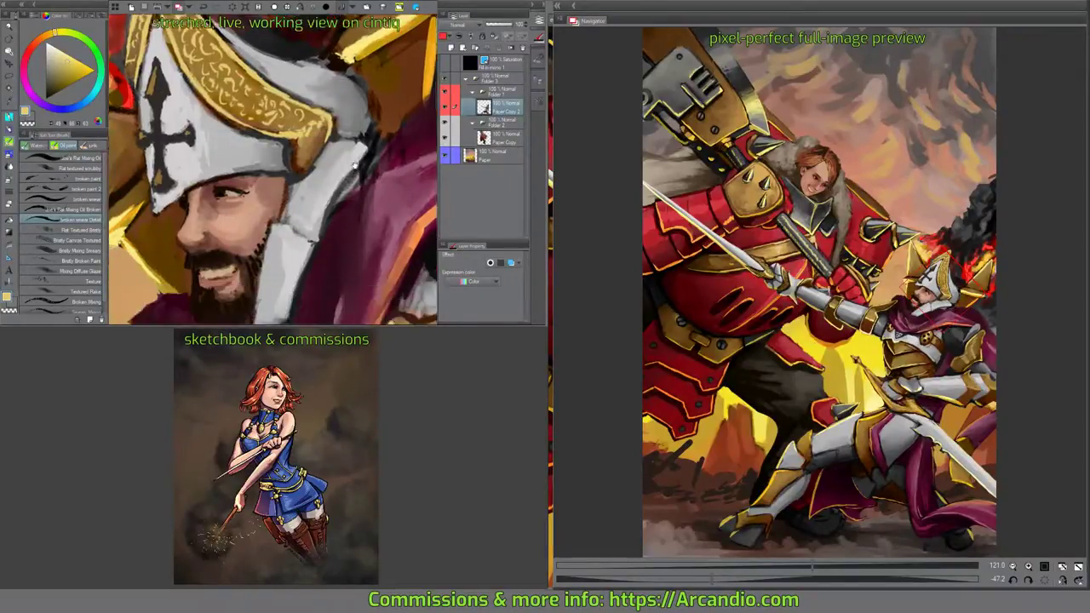
scroll(281, 56, "down", 3)
scroll(282, 57, "up", 3)
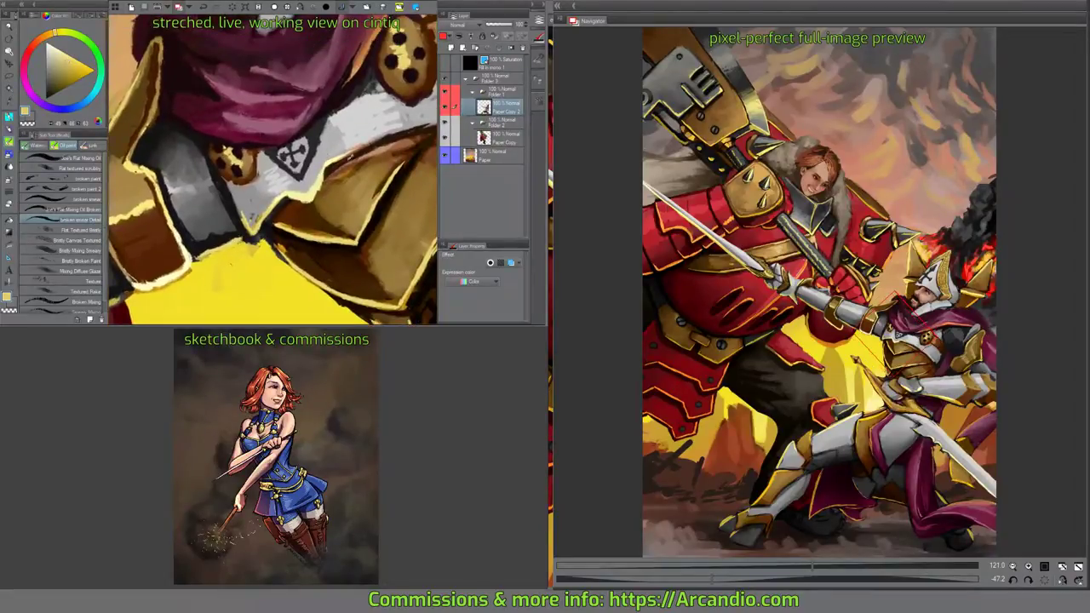
left_click(28, 52)
scroll(273, 170, "up", 1)
mouse_move(303, 166)
left_mouse_down()
mouse_move(328, 197)
mouse_move(298, 203)
mouse_move(310, 175)
mouse_move(300, 203)
left_mouse_up()
left_click_drag(332, 153, 336, 149)
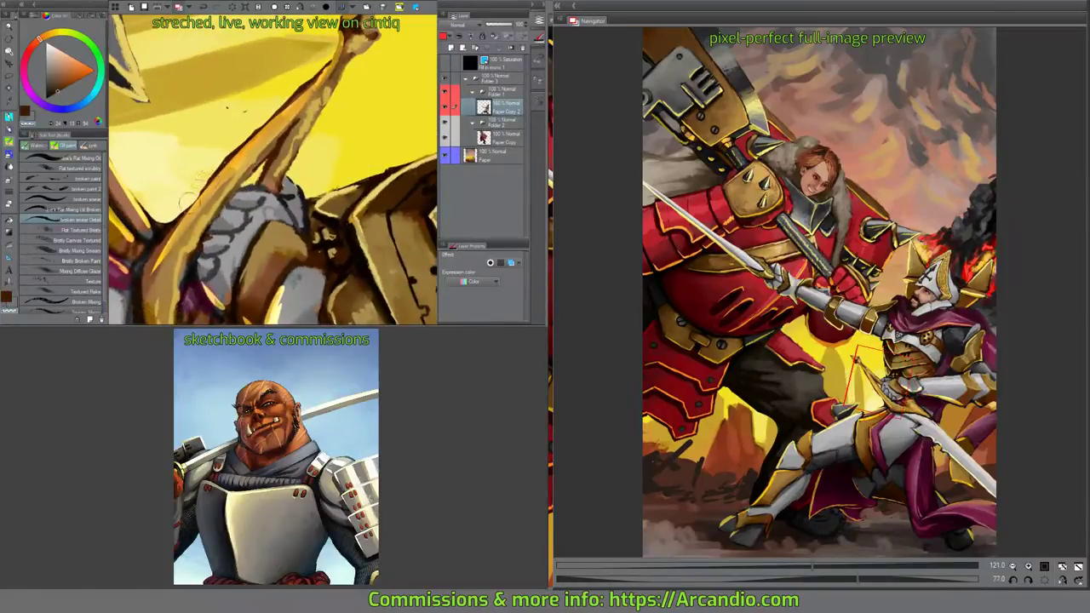
Define the sword's gold crossguard arm and paint pale yellow highlights along its edge and pointed tip.
left_click_drag(187, 204, 319, 72)
key("x")
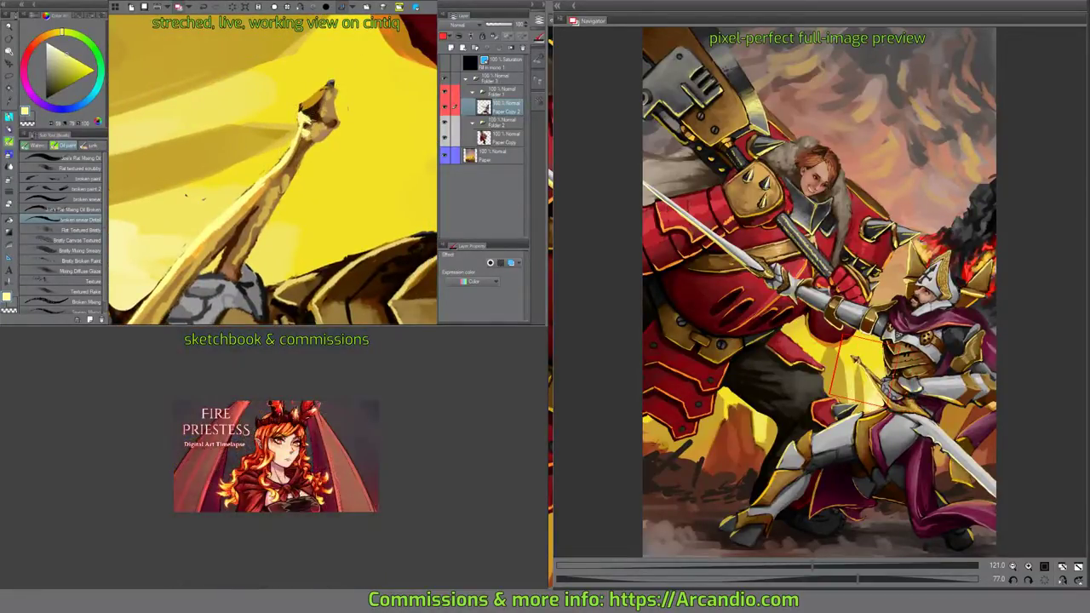
mouse_move(298, 107)
left_mouse_down()
mouse_move(330, 78)
mouse_move(312, 92)
mouse_move(317, 104)
mouse_move(307, 81)
mouse_move(204, 98)
left_mouse_up()
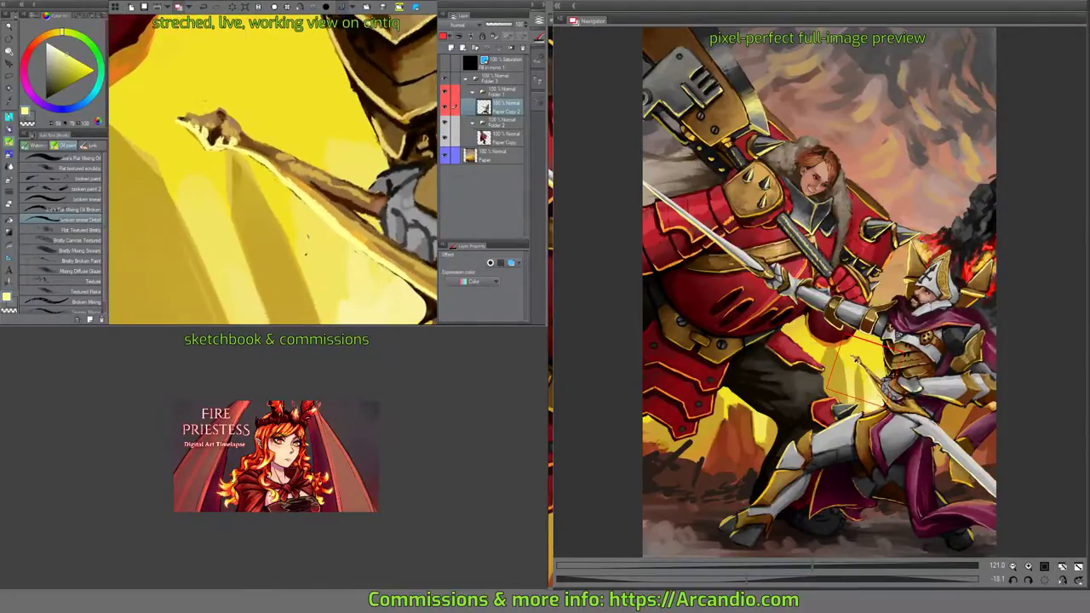
left_click_drag(223, 138, 245, 126)
mouse_move(290, 174)
left_mouse_down()
mouse_move(332, 187)
mouse_move(304, 156)
mouse_move(345, 179)
mouse_move(281, 162)
mouse_move(221, 170)
left_mouse_up()
left_click_drag(367, 136, 319, 175)
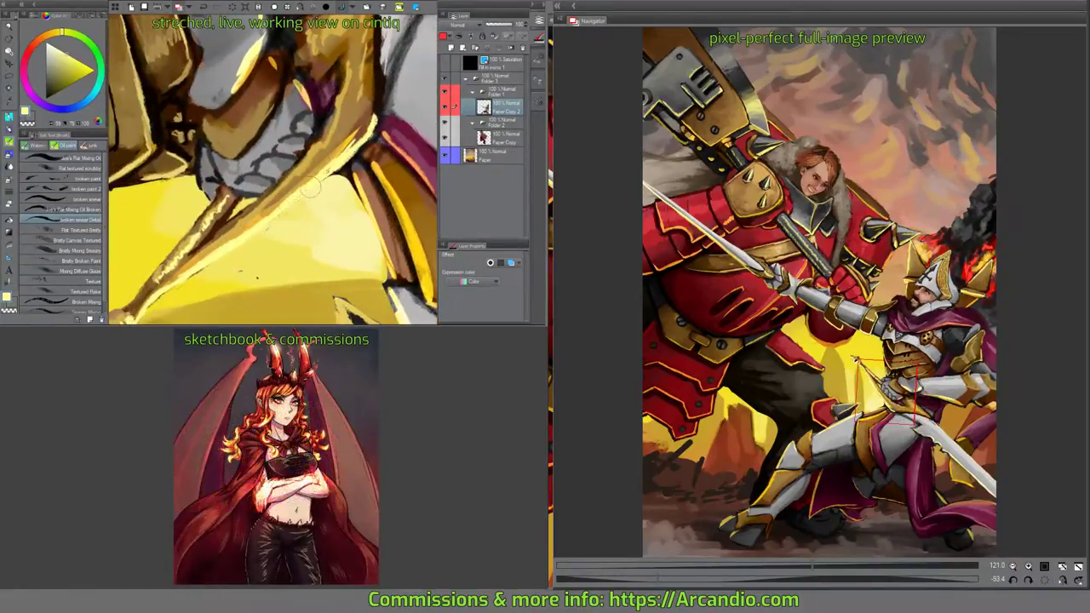
Paint bright yellow rim light and speckled ornament on the broad central section of the gold crossguard.
left_click_drag(345, 111, 338, 217)
mouse_move(372, 91)
left_mouse_down()
mouse_move(367, 136)
mouse_move(426, 86)
left_mouse_up()
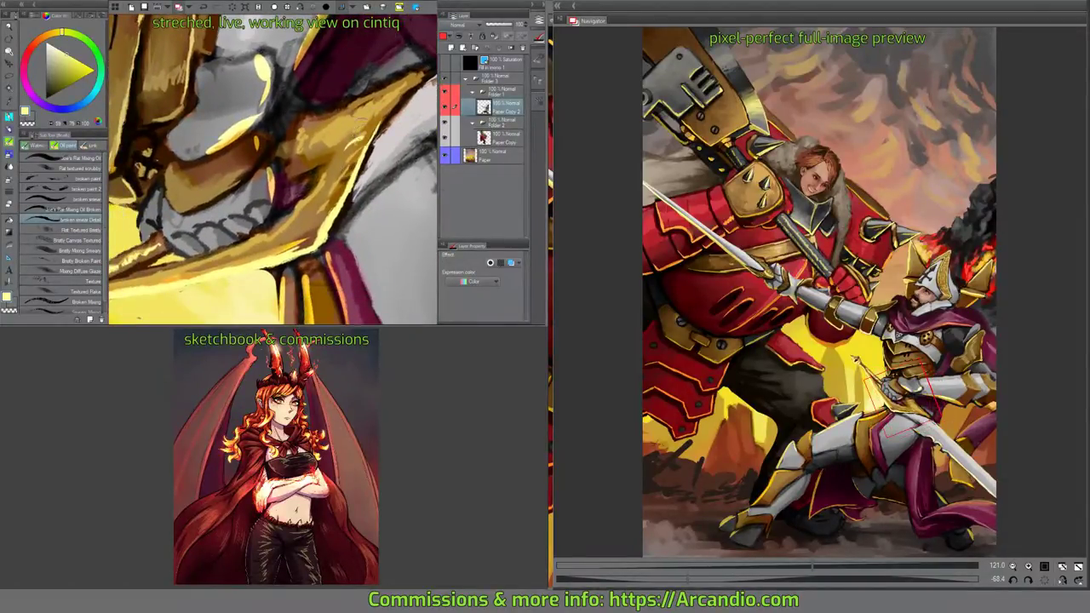
left_click_drag(340, 133, 365, 110)
left_click_drag(297, 131, 329, 108)
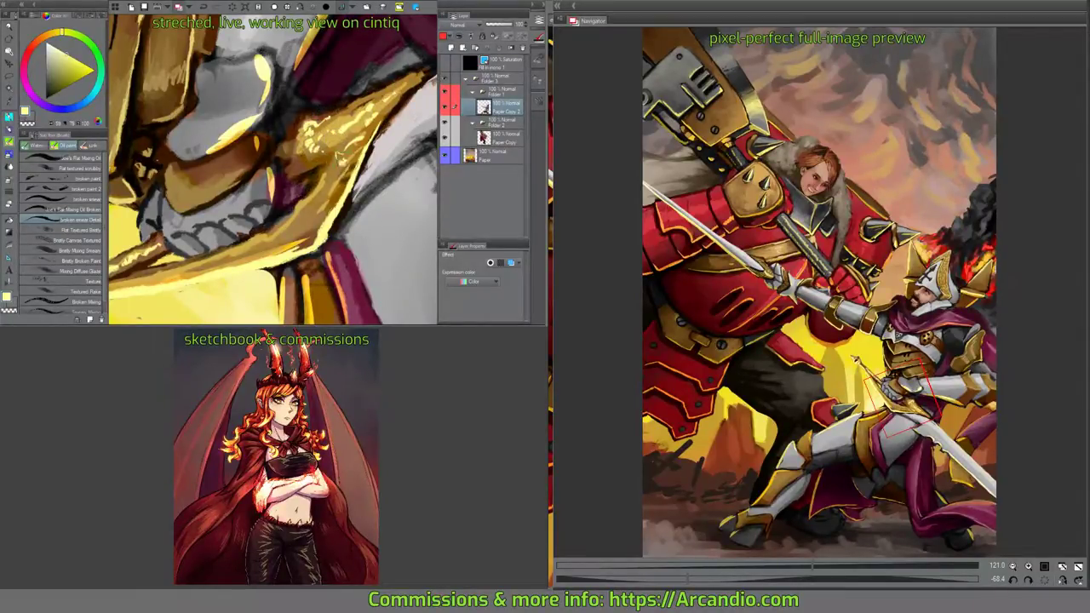
left_click_drag(356, 160, 335, 189)
left_click_drag(378, 145, 340, 136)
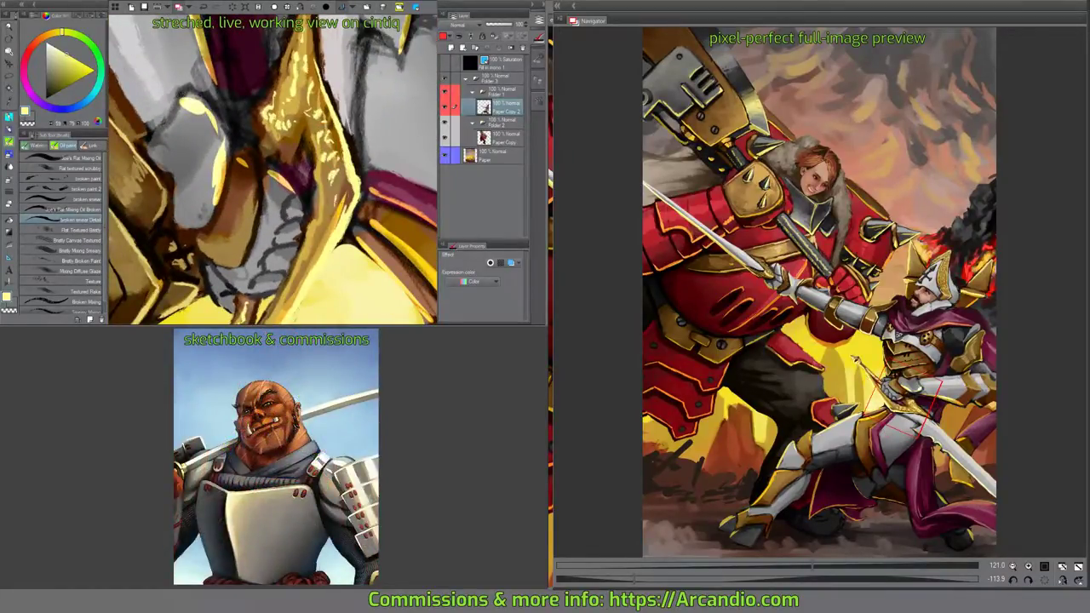
Extend the pale dotted ornament down the crossguard arm toward its pointed tip.
scroll(273, 171, "up", 2)
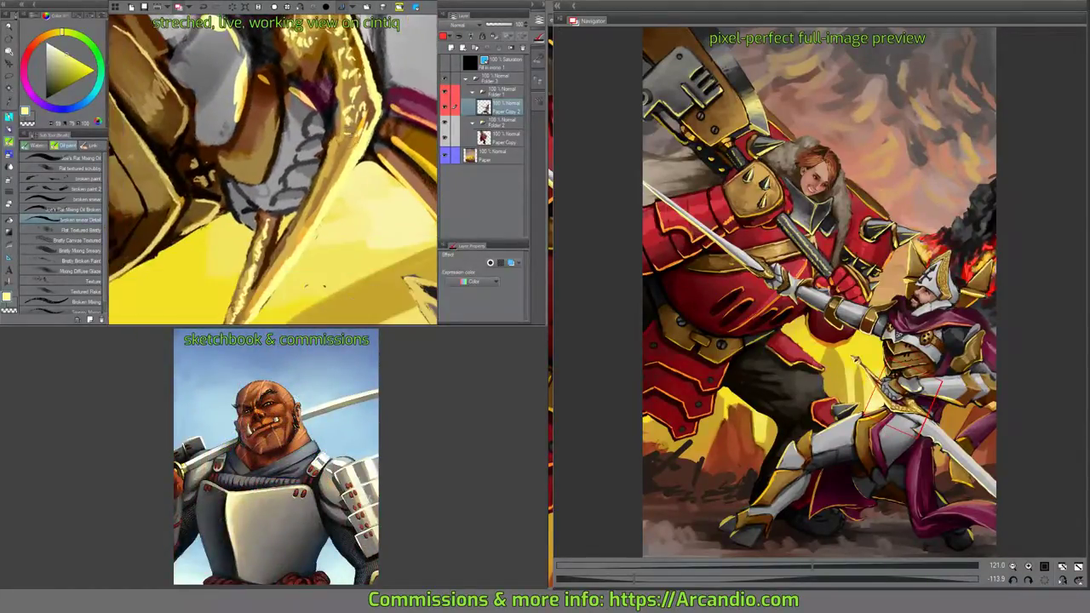
mouse_move(350, 139)
left_mouse_down()
mouse_move(306, 250)
mouse_move(289, 210)
mouse_move(312, 173)
left_mouse_up()
scroll(273, 170, "down", 2)
scroll(259, 230, "down", 2)
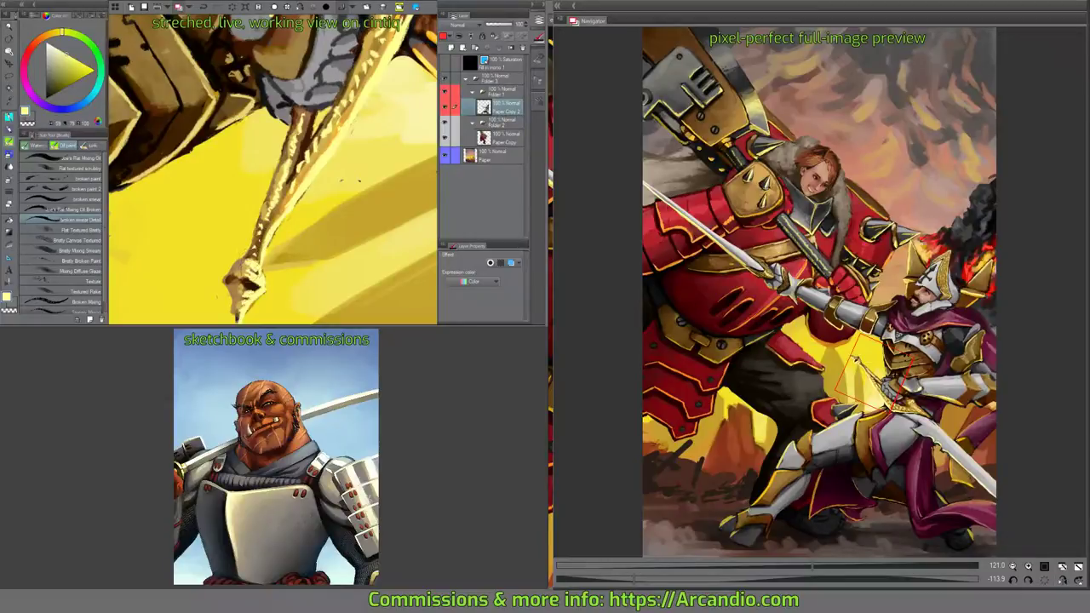
scroll(251, 264, "down", 2)
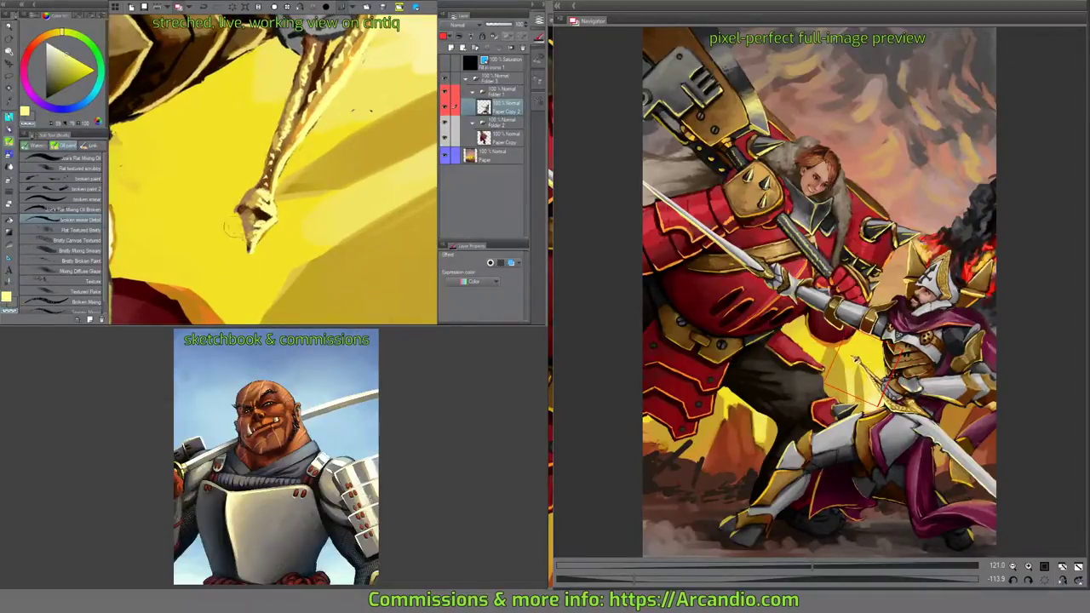
scroll(298, 137, "up", 1)
scroll(309, 157, "down", 2)
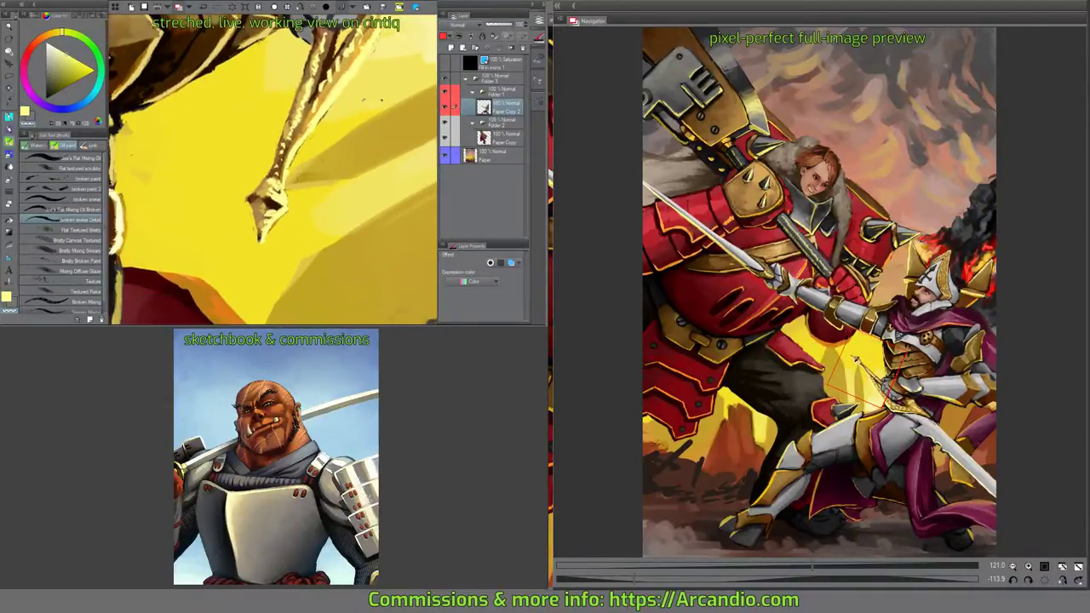
Reshape the crossguard's pointed tip using gold and background yellow sampled from the painting.
left_click(249, 240, "alt")
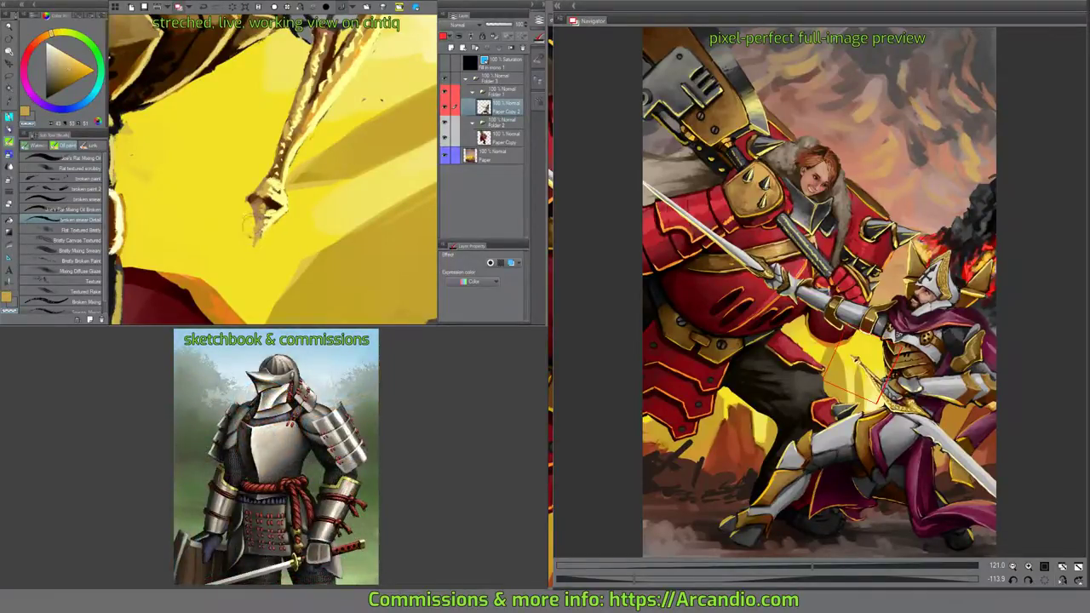
key("c")
left_click_drag(358, 221, 327, 255)
mouse_move(242, 215)
left_mouse_down()
mouse_move(235, 239)
mouse_move(342, 147)
left_mouse_up()
left_click(258, 218, "alt")
left_click(241, 239, "alt")
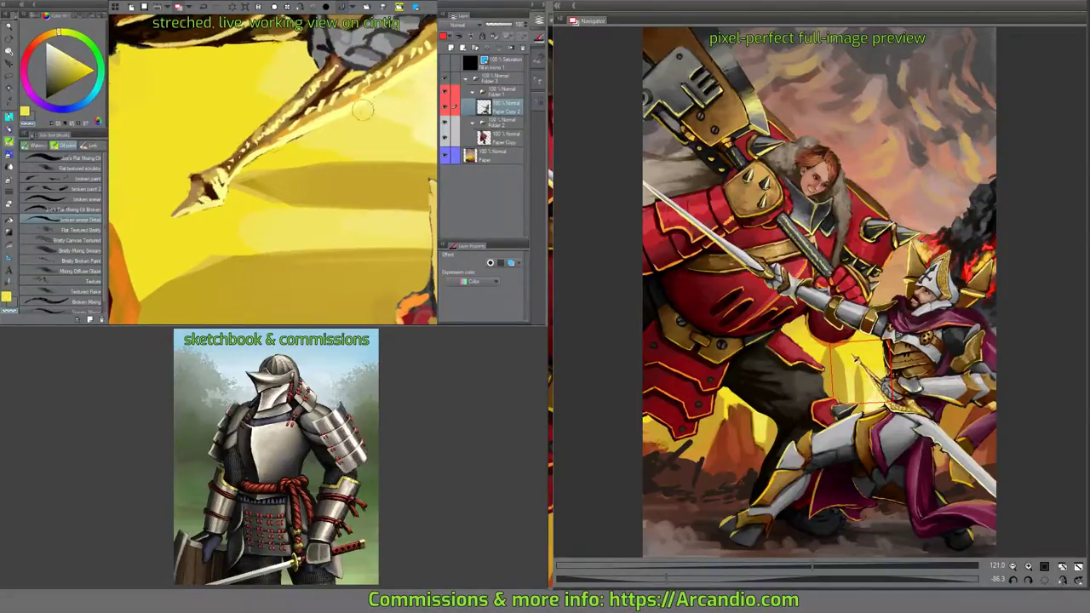
Paint light grey highlights along the upper edge of the white knight's gauntlet cuff using grey sampled from the armor.
mouse_move(362, 109)
left_mouse_down()
mouse_move(278, 160)
mouse_move(352, 122)
mouse_move(326, 230)
mouse_move(281, 179)
mouse_move(228, 155)
mouse_move(367, 193)
left_mouse_up()
left_click(228, 155, "alt")
left_click(251, 129, "alt")
left_click_drag(255, 215, 303, 196)
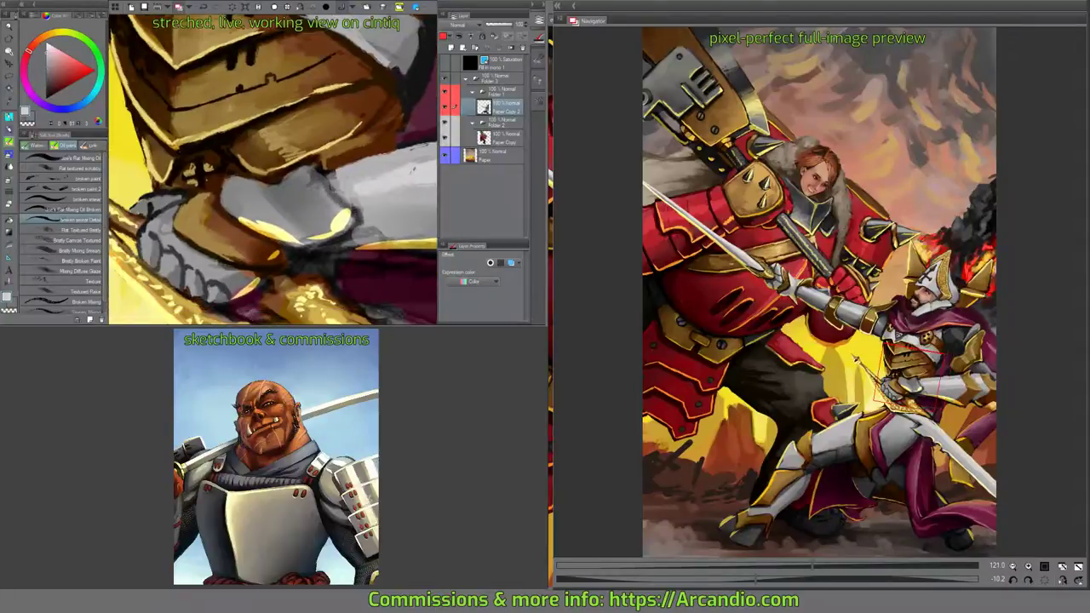
mouse_move(229, 200)
left_mouse_down()
mouse_move(220, 174)
mouse_move(228, 214)
left_mouse_up()
mouse_move(230, 176)
left_mouse_down()
mouse_move(237, 206)
mouse_move(253, 180)
mouse_move(312, 162)
mouse_move(329, 181)
left_mouse_up()
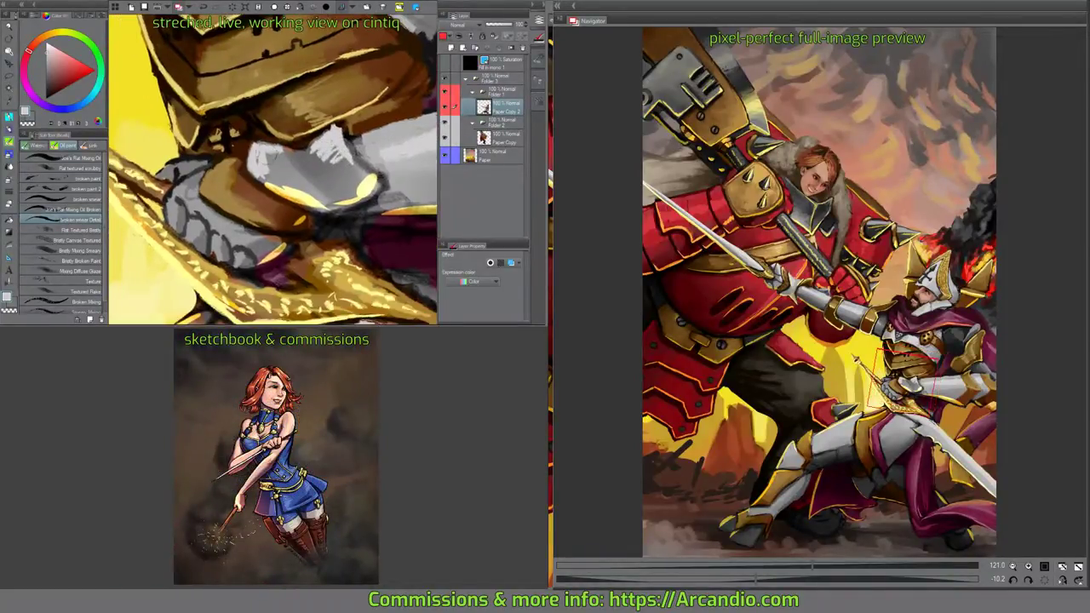
Brighten the gauntlet's finger plates and knuckles with light grey highlights above the gold crossguard.
mouse_move(264, 174)
left_mouse_down()
mouse_move(284, 152)
mouse_move(283, 119)
left_mouse_up()
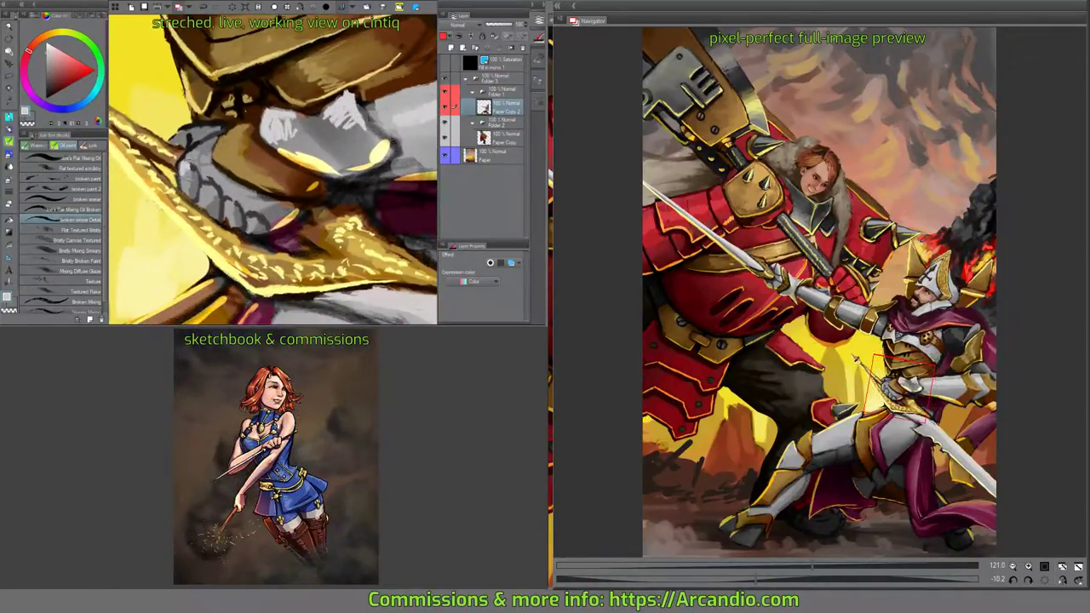
mouse_move(192, 160)
left_mouse_down()
mouse_move(184, 182)
mouse_move(216, 181)
mouse_move(182, 149)
left_mouse_up()
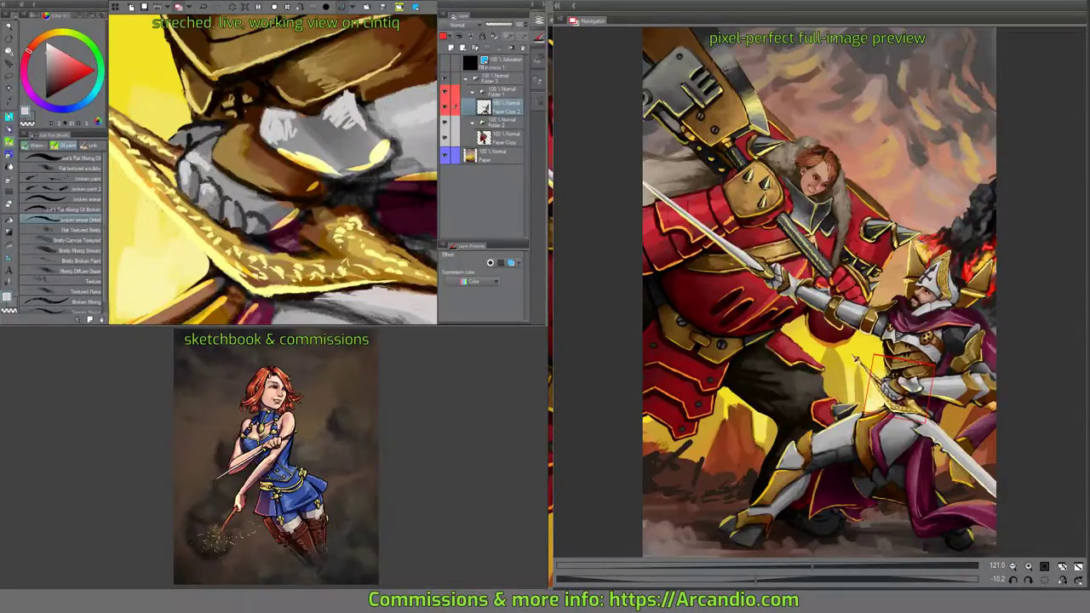
mouse_move(196, 209)
left_mouse_down()
mouse_move(213, 190)
mouse_move(241, 209)
mouse_move(237, 182)
mouse_move(251, 152)
mouse_move(220, 129)
mouse_move(242, 116)
left_mouse_up()
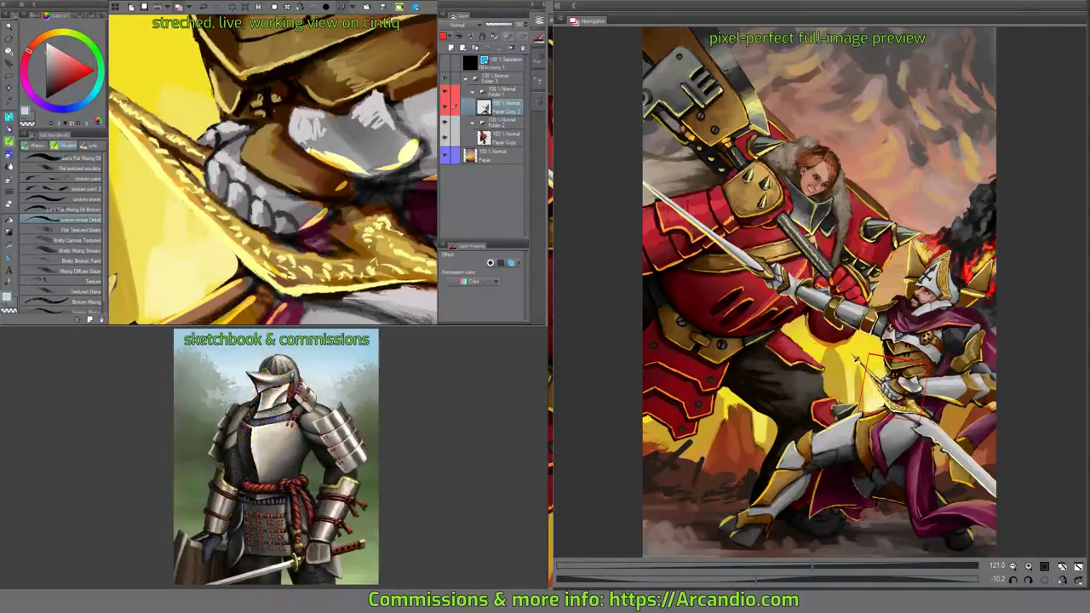
left_click_drag(272, 170, 255, 127)
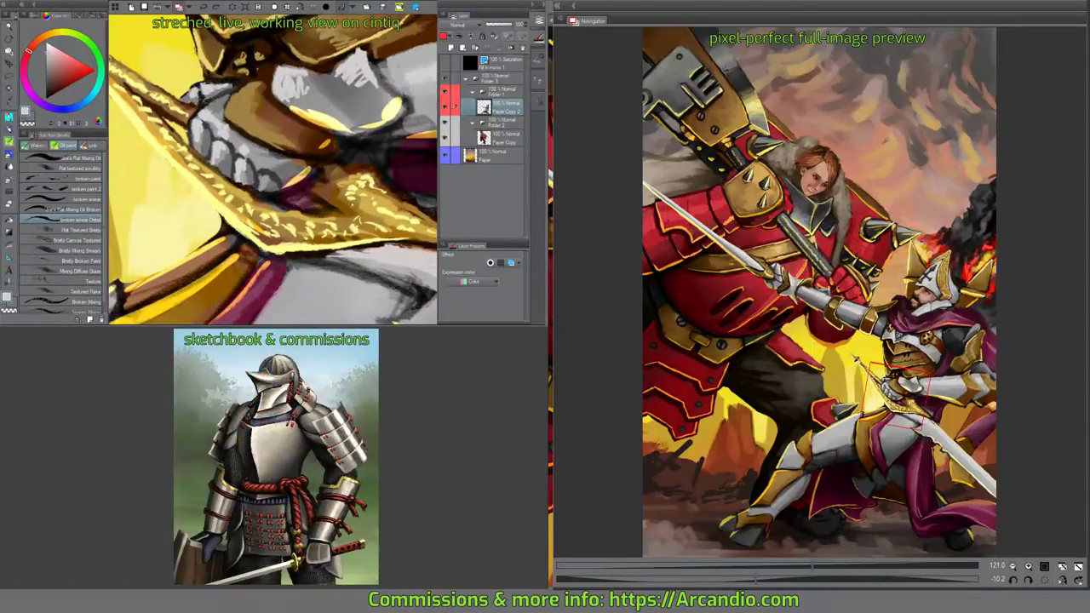
mouse_move(209, 95)
left_mouse_down()
mouse_move(361, 173)
mouse_move(230, 126)
mouse_move(247, 113)
mouse_move(152, 218)
mouse_move(210, 224)
left_mouse_up()
Blend the grey shading of the gauntlet cuff with the flat mixing oil brush and darken its outline using sampled tones.
left_click(76, 209)
mouse_move(300, 128)
left_mouse_down()
mouse_move(279, 78)
mouse_move(275, 119)
mouse_move(269, 68)
mouse_move(304, 150)
mouse_move(306, 137)
mouse_move(298, 155)
mouse_move(315, 105)
mouse_move(288, 128)
mouse_move(317, 109)
mouse_move(324, 132)
mouse_move(346, 120)
left_mouse_up()
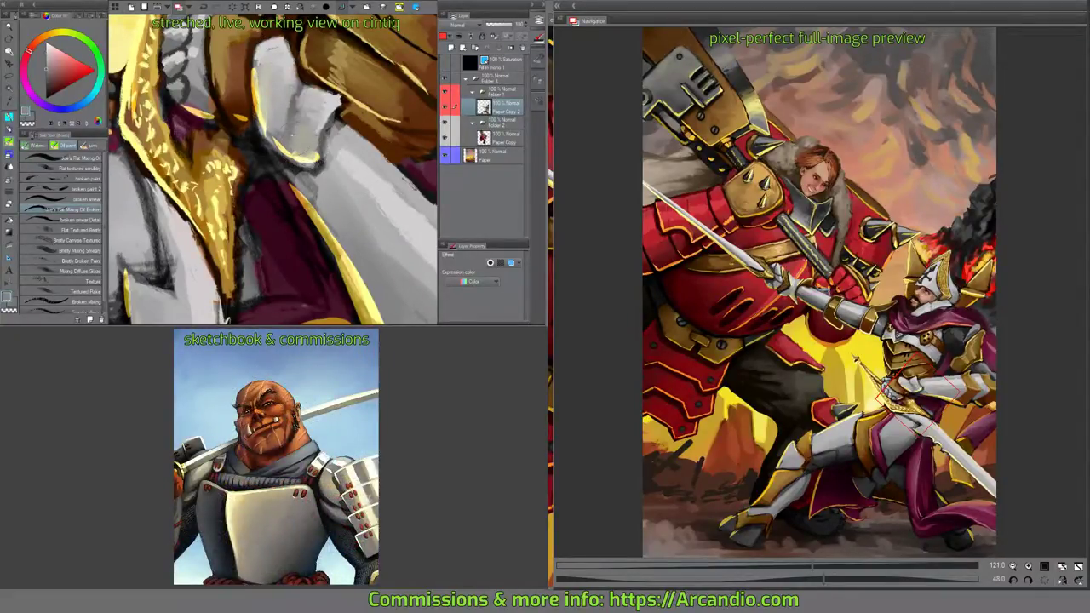
left_click(299, 140, "alt")
left_click(259, 140, "alt")
left_click_drag(281, 128, 247, 182)
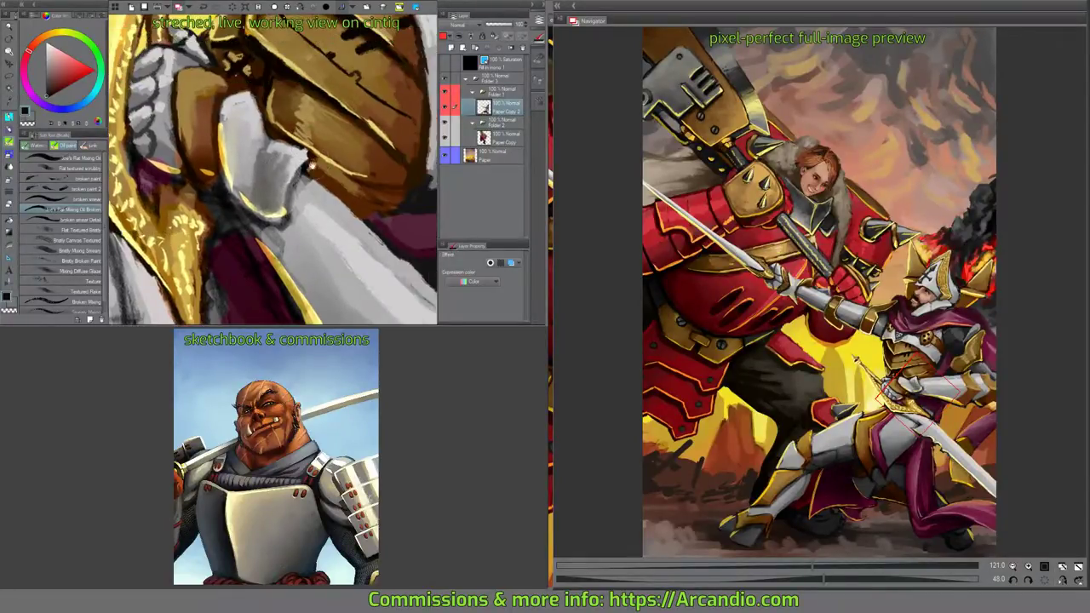
Refine the cuff's pointed corner and smooth its light grey plate, including the edge against the forearm, and save the painting.
left_click_drag(327, 150, 338, 119)
left_click(273, 145, "alt")
mouse_move(278, 140)
left_mouse_down()
mouse_move(296, 170)
mouse_move(285, 170)
mouse_move(295, 208)
left_mouse_up()
left_click_drag(304, 156, 339, 128)
left_click_drag(256, 162, 272, 196)
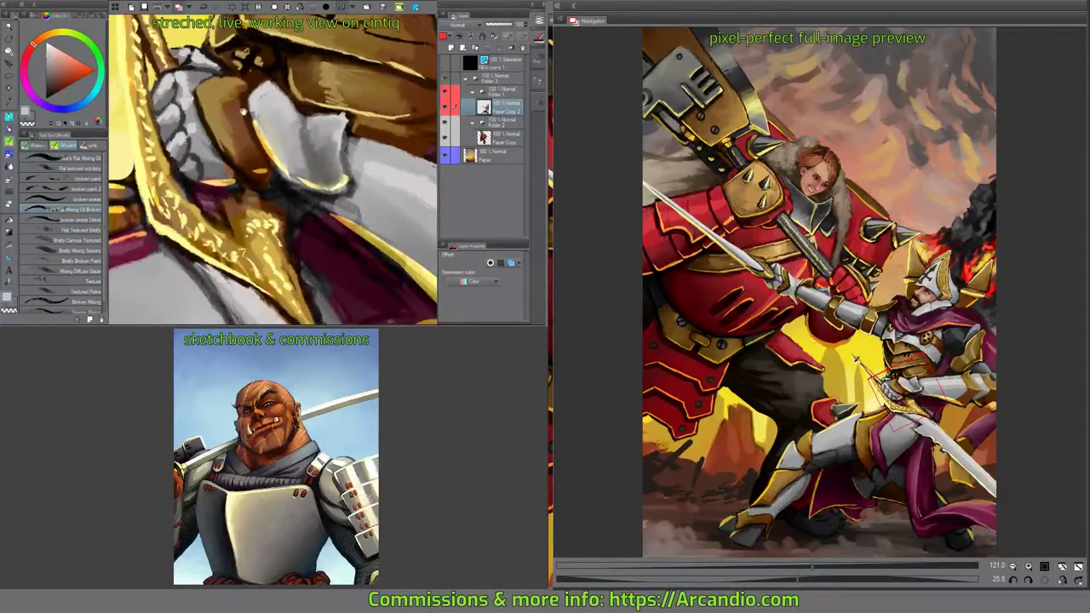
mouse_move(255, 115)
left_mouse_down()
mouse_move(279, 154)
mouse_move(338, 120)
left_mouse_up()
mouse_move(323, 144)
left_mouse_down()
mouse_move(349, 136)
mouse_move(349, 182)
left_mouse_up()
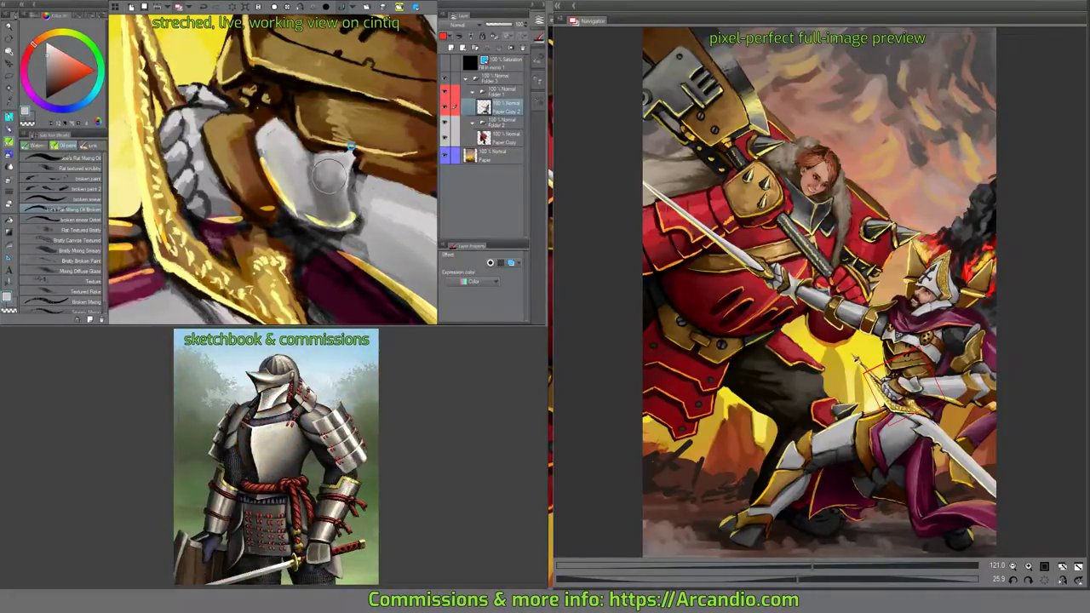
key("ctrl+s")
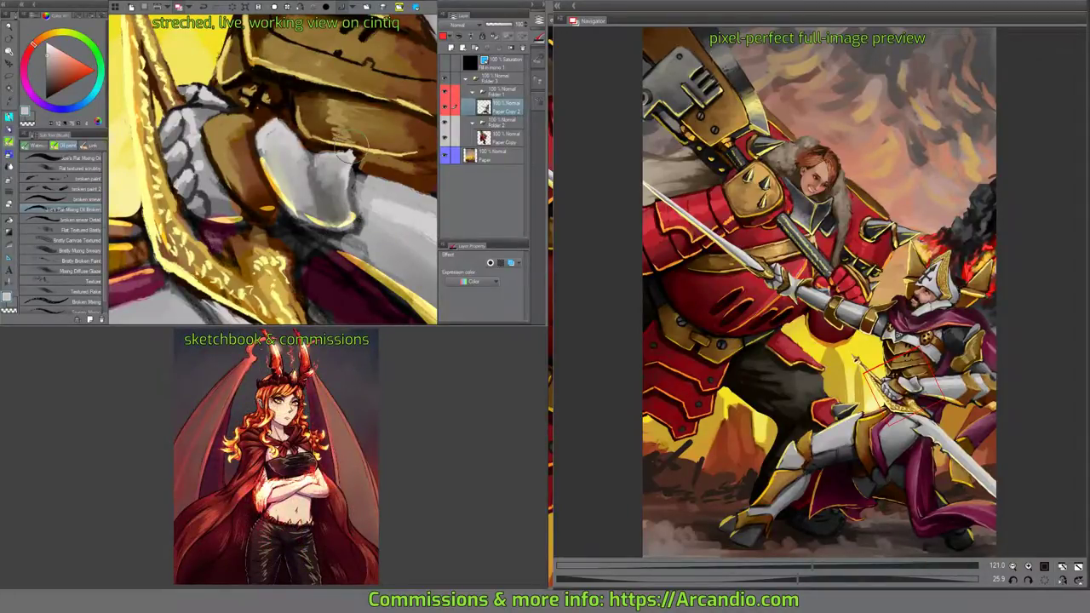
Fill the gap between the gauntlet and the crossguard with dark purple using the broken smear detail brush.
mouse_move(325, 222)
left_mouse_down()
mouse_move(315, 189)
mouse_move(339, 221)
left_mouse_up()
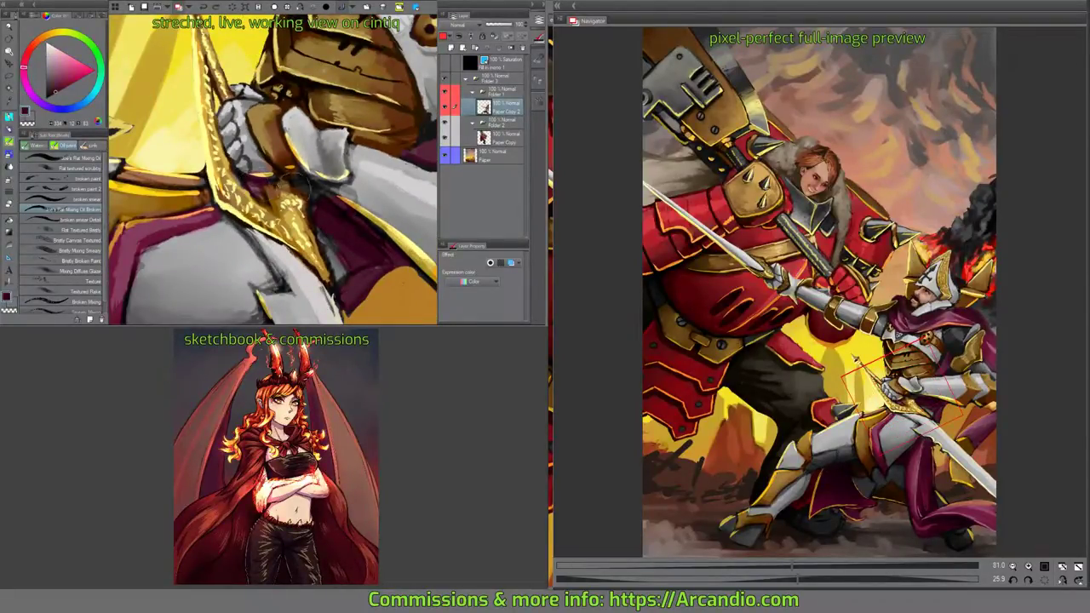
left_click(81, 219)
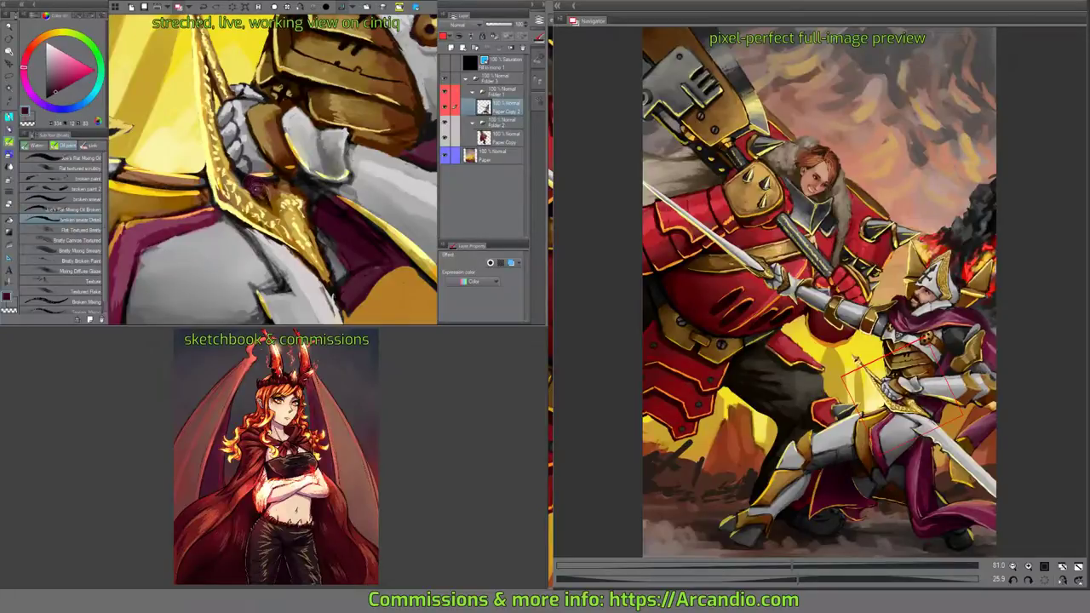
mouse_move(259, 189)
left_mouse_down()
mouse_move(345, 153)
mouse_move(326, 165)
mouse_move(343, 149)
mouse_move(262, 159)
left_mouse_up()
Paint an orange rim light down the purple trim's edge and darken the adjoining side of the gold hip plate with sampled browns.
scroll(272, 170, "up", 2)
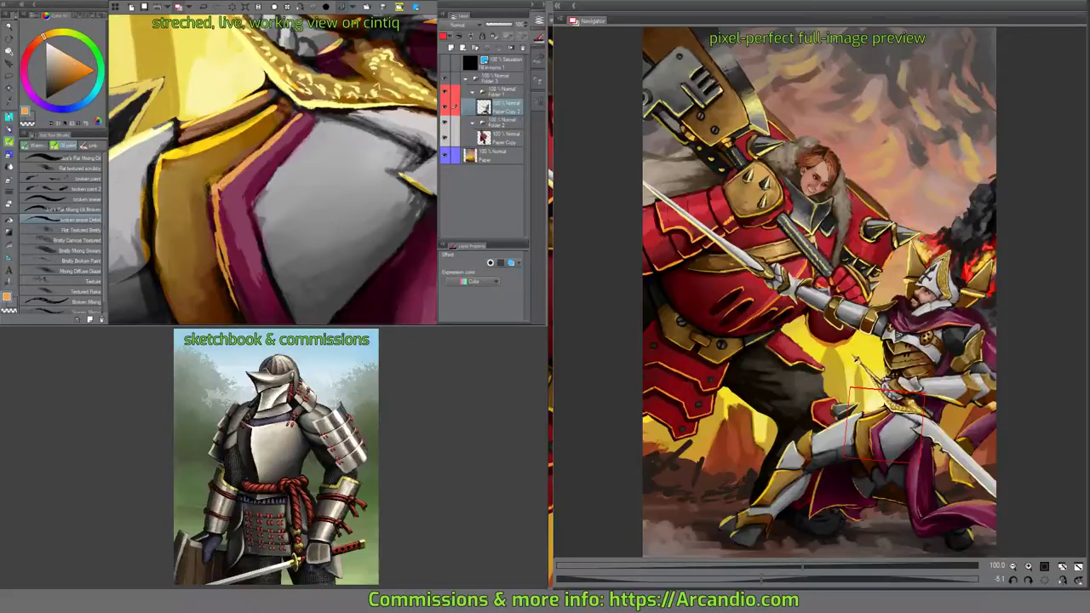
mouse_move(211, 198)
left_mouse_down()
mouse_move(228, 248)
mouse_move(220, 178)
mouse_move(204, 183)
mouse_move(217, 208)
mouse_move(209, 224)
left_mouse_up()
left_click(189, 114, "alt")
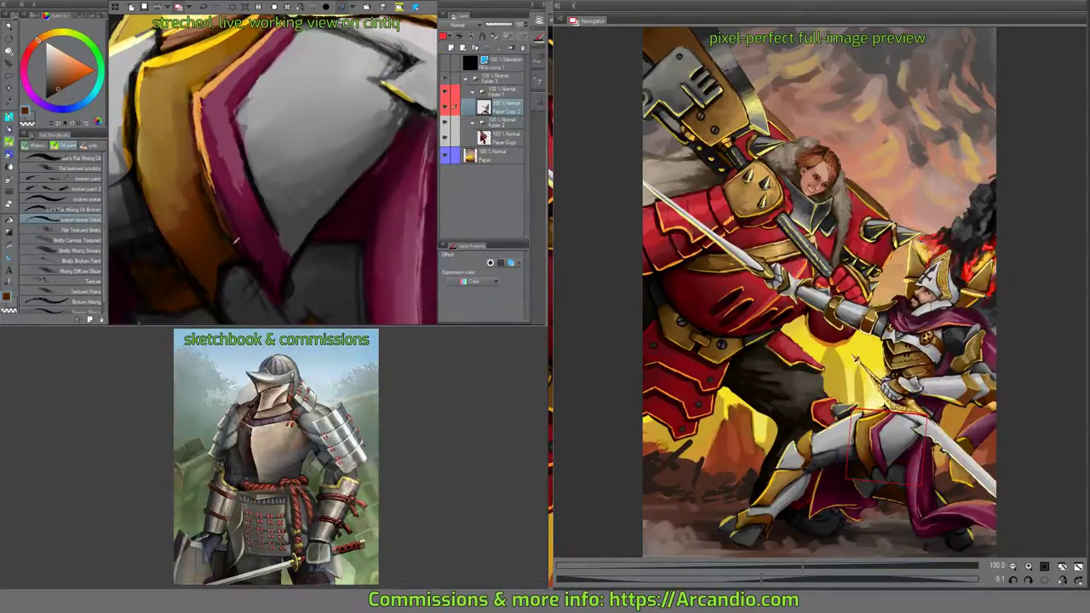
left_click_drag(219, 175, 209, 234)
mouse_move(203, 136)
left_mouse_down()
mouse_move(213, 213)
mouse_move(198, 174)
left_mouse_up()
mouse_move(189, 119)
left_mouse_down()
mouse_move(215, 204)
mouse_move(194, 153)
left_mouse_up()
left_click(194, 170, "alt")
left_click_drag(209, 192, 192, 171)
mouse_move(186, 128)
left_mouse_down()
mouse_move(209, 203)
mouse_move(187, 147)
mouse_move(197, 163)
mouse_move(177, 194)
left_mouse_up()
left_click(194, 168, "alt")
Blend the gold hip plate from bright yellow-gold at its outer edge to dark brown at its lower end with the flat mixing oil brush.
left_click(77, 209)
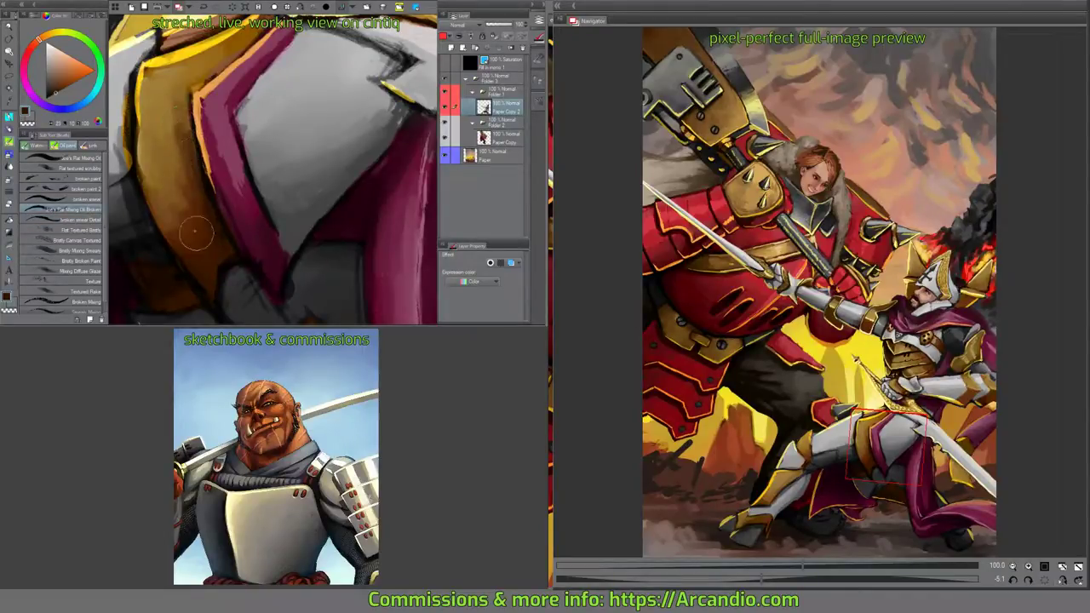
left_click(195, 213, "alt")
left_click(189, 170, "alt")
left_click(194, 195, "alt")
left_click_drag(181, 123, 182, 178)
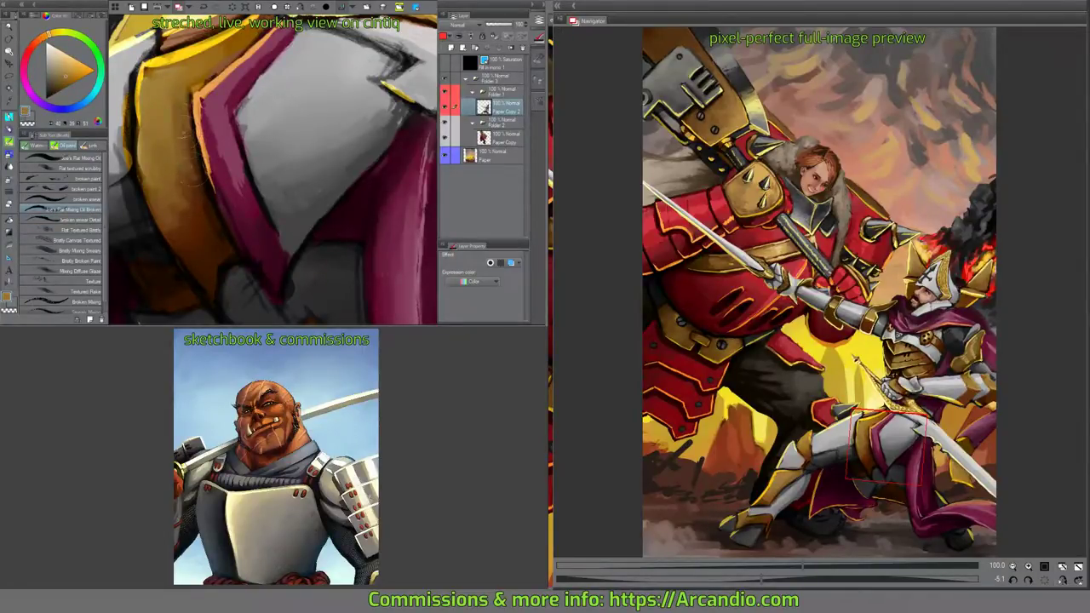
left_click_drag(135, 85, 153, 204)
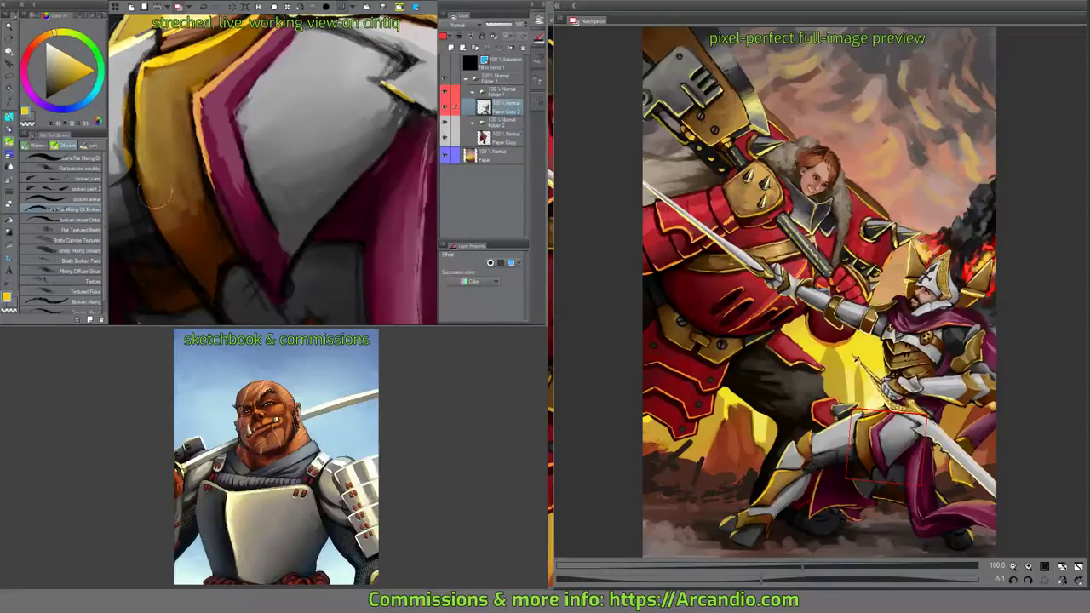
left_click_drag(145, 158, 163, 223)
left_click_drag(166, 107, 181, 182)
left_click(197, 258, "alt")
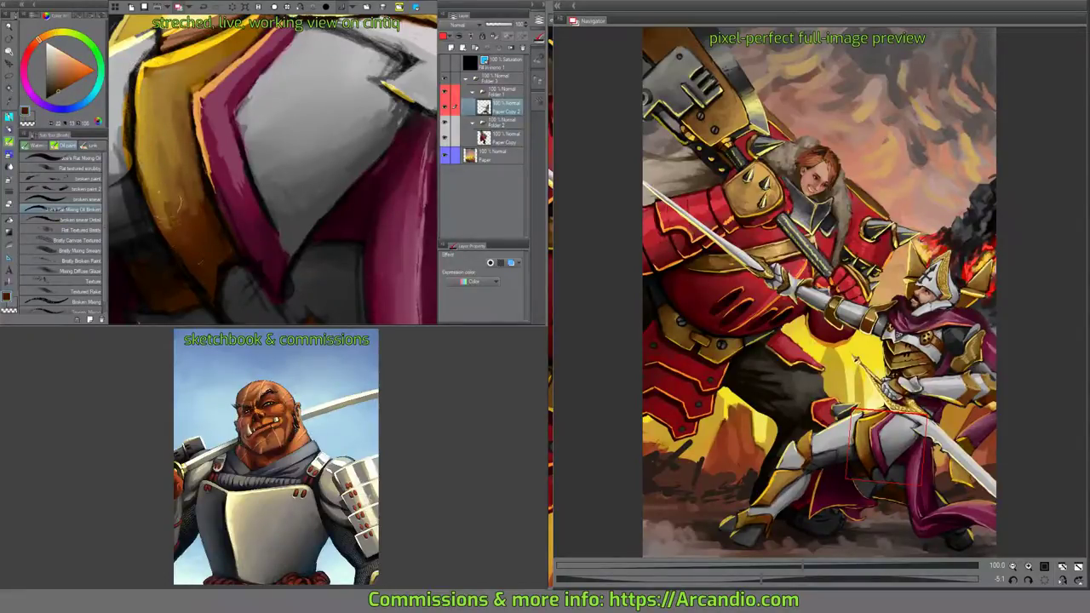
Smooth the grey shading of the large hip plate beside the purple trim using sampled armor greys.
mouse_move(233, 147)
left_mouse_down()
mouse_move(311, 176)
mouse_move(288, 193)
mouse_move(291, 126)
left_mouse_up()
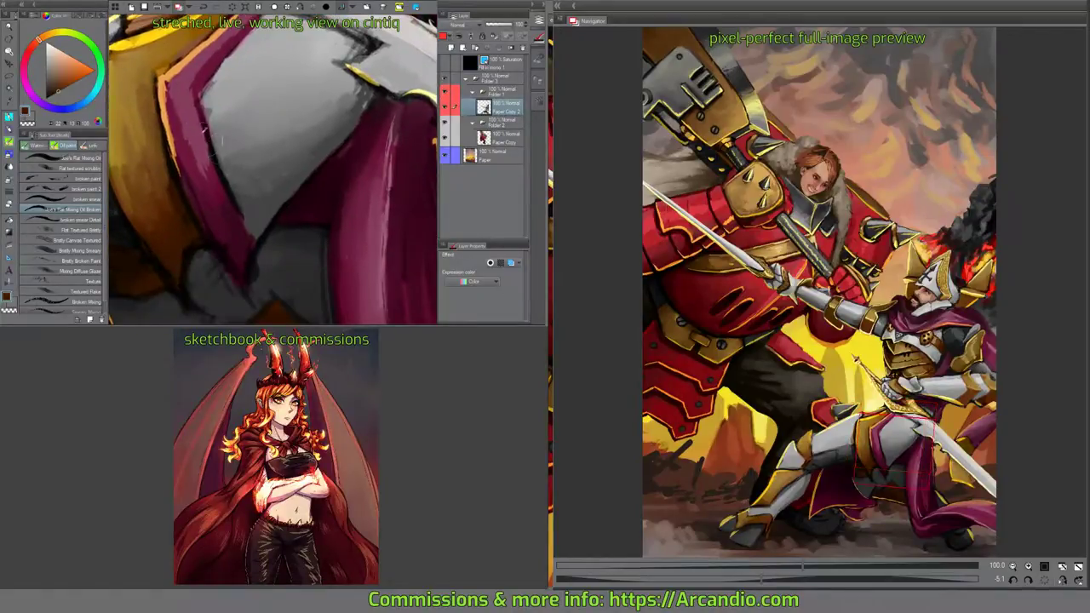
left_click(173, 119, "alt")
left_click_drag(332, 51, 306, 142)
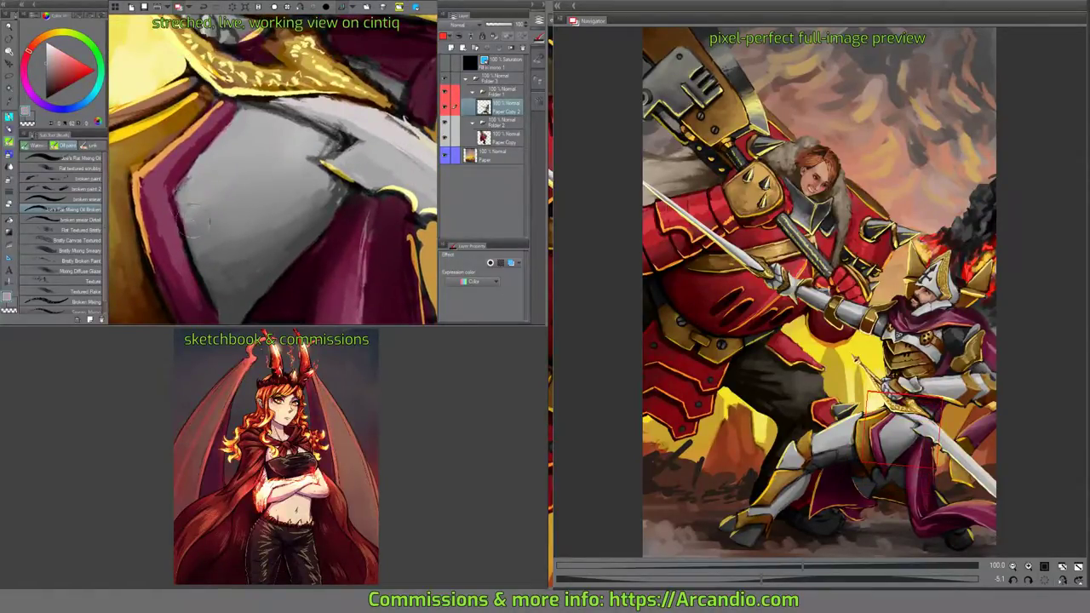
left_click_drag(194, 223, 224, 133)
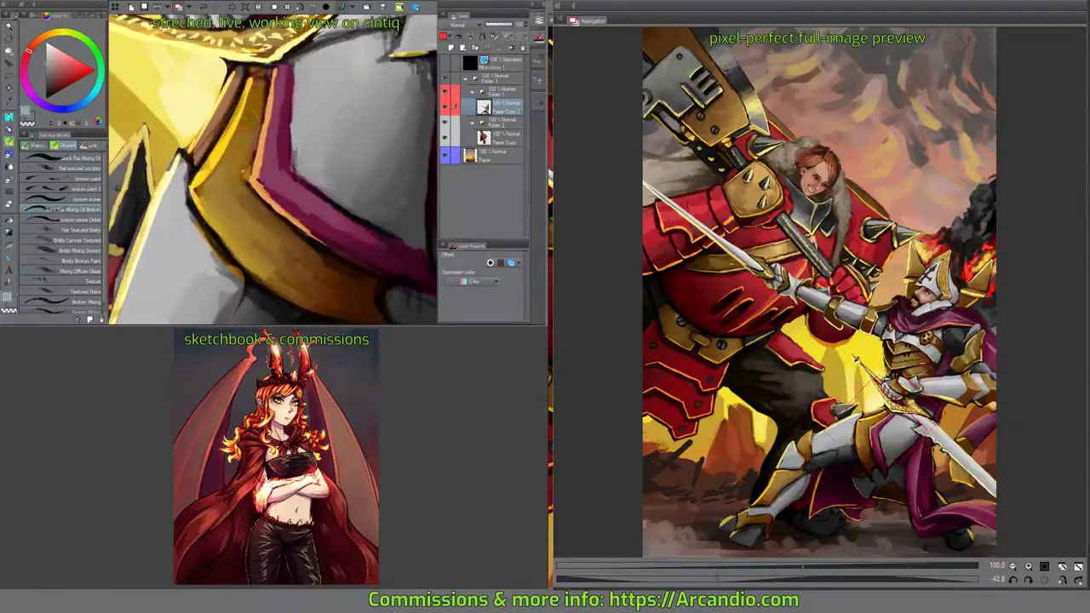
Blend sampled gold over the narrow upper part of the gold hip plate beneath the crossguard.
left_click(244, 181, "alt")
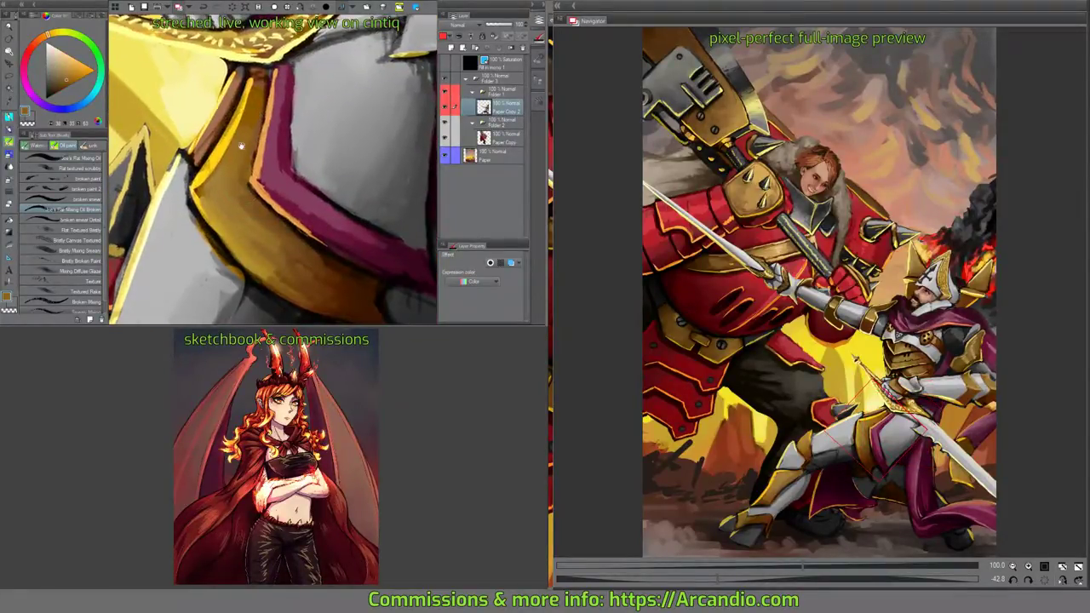
left_click_drag(245, 181, 254, 171)
left_click_drag(258, 116, 223, 161)
mouse_move(246, 85)
left_mouse_down()
mouse_move(255, 136)
mouse_move(264, 106)
mouse_move(232, 155)
left_mouse_up()
left_click_drag(256, 170, 266, 169)
left_click_drag(206, 124, 220, 128)
left_click_drag(230, 80, 204, 135)
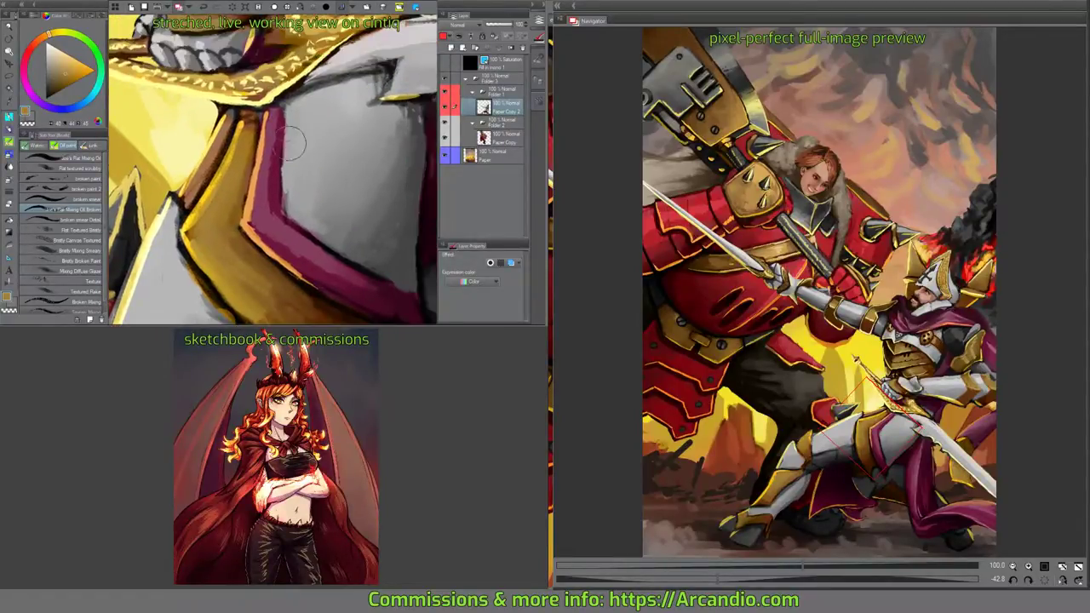
Clean up the border of the grey hip plate and repaint the purple trim with sampled purple.
mouse_move(286, 129)
left_mouse_down()
mouse_move(274, 188)
mouse_move(224, 136)
mouse_move(223, 116)
left_mouse_up()
left_click(260, 170, "alt")
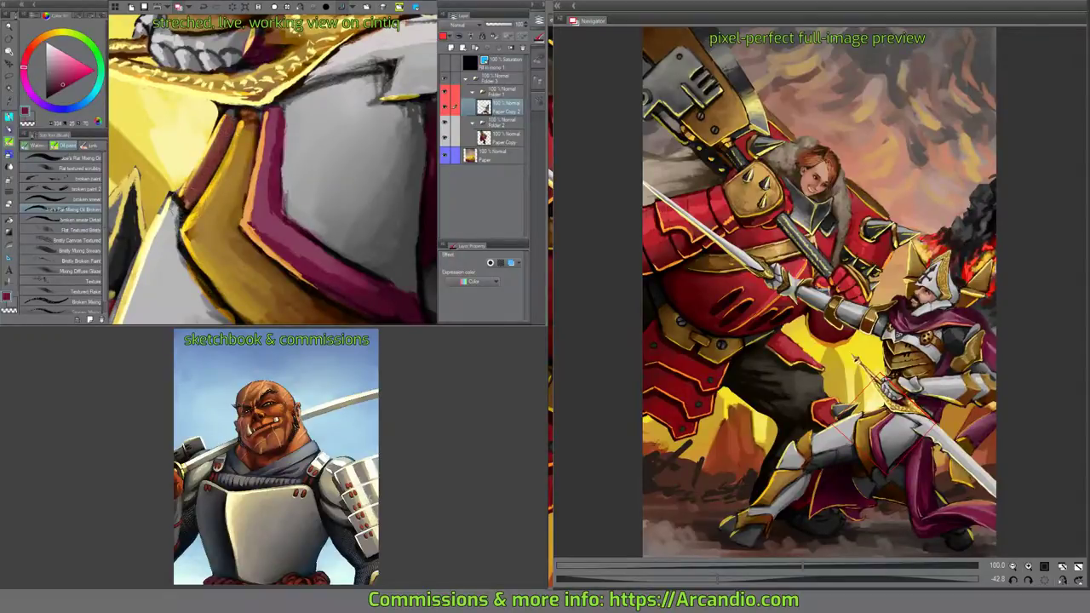
left_click_drag(255, 171, 248, 164)
left_click_drag(196, 230, 238, 315)
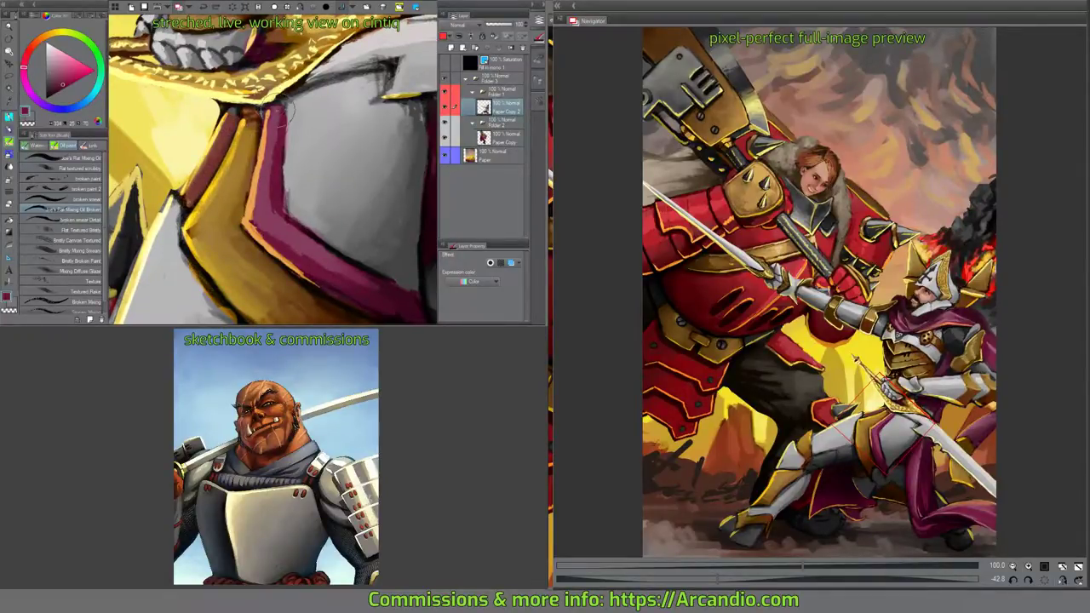
mouse_move(284, 107)
left_mouse_down()
mouse_move(255, 128)
mouse_move(278, 146)
left_mouse_up()
left_click_drag(357, 323, 324, 250)
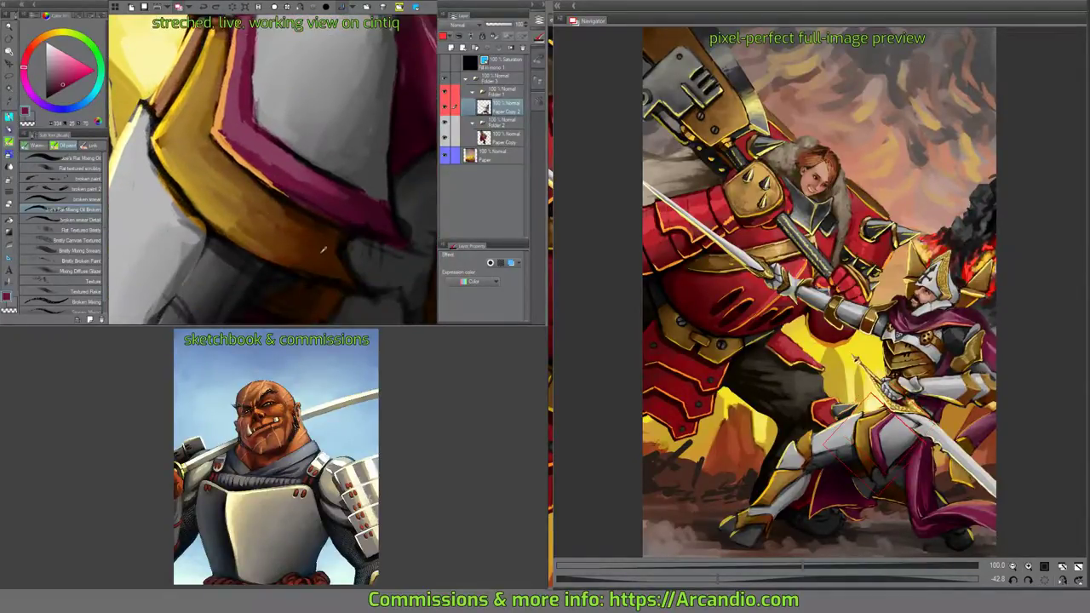
Repaint the narrow strap behind the gold hip plate with sampled dark brown and reddish shading.
scroll(322, 249, "up", 2)
mouse_move(170, 212)
left_mouse_down()
mouse_move(179, 174)
mouse_move(223, 133)
left_mouse_up()
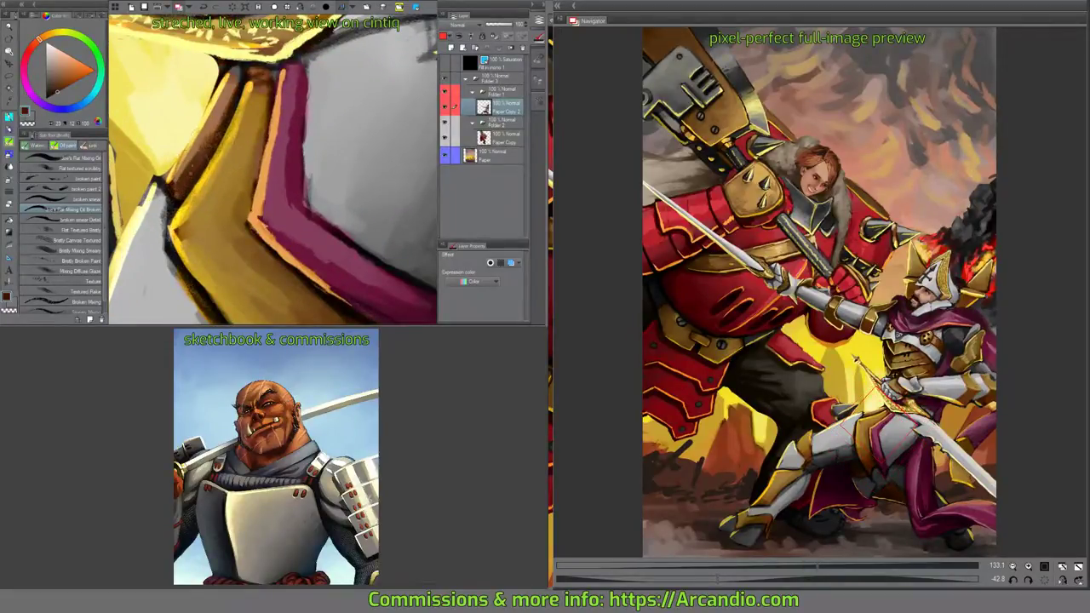
mouse_move(243, 81)
left_mouse_down()
mouse_move(194, 157)
mouse_move(189, 189)
left_mouse_up()
scroll(255, 170, "down", 2)
left_click(192, 158, "alt")
mouse_move(221, 140)
left_mouse_down()
mouse_move(192, 155)
mouse_move(226, 213)
mouse_move(247, 223)
left_mouse_up()
Shade the dark grey segmented plates on the underside of the bent thigh and redefine their black seams.
scroll(238, 213, "up", 2)
left_click(224, 226, "alt")
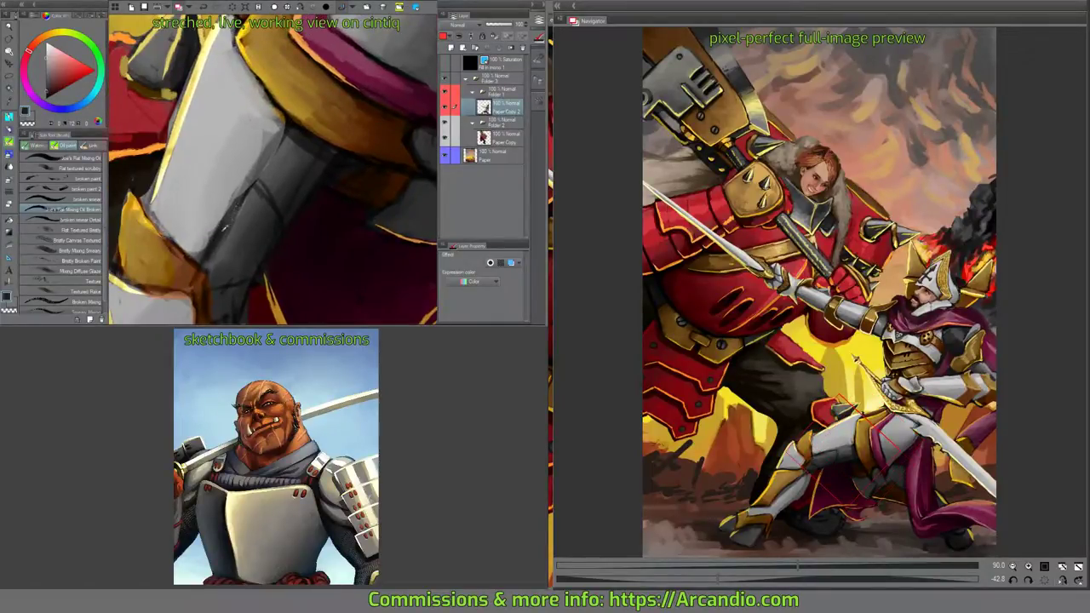
mouse_move(218, 247)
left_mouse_down()
mouse_move(255, 182)
mouse_move(281, 219)
left_mouse_up()
mouse_move(259, 170)
left_mouse_down()
mouse_move(292, 124)
mouse_move(245, 188)
mouse_move(252, 180)
mouse_move(277, 213)
mouse_move(277, 239)
mouse_move(330, 166)
left_mouse_up()
left_click(281, 146, "alt")
mouse_move(296, 214)
left_mouse_down()
mouse_move(333, 162)
mouse_move(287, 95)
left_mouse_up()
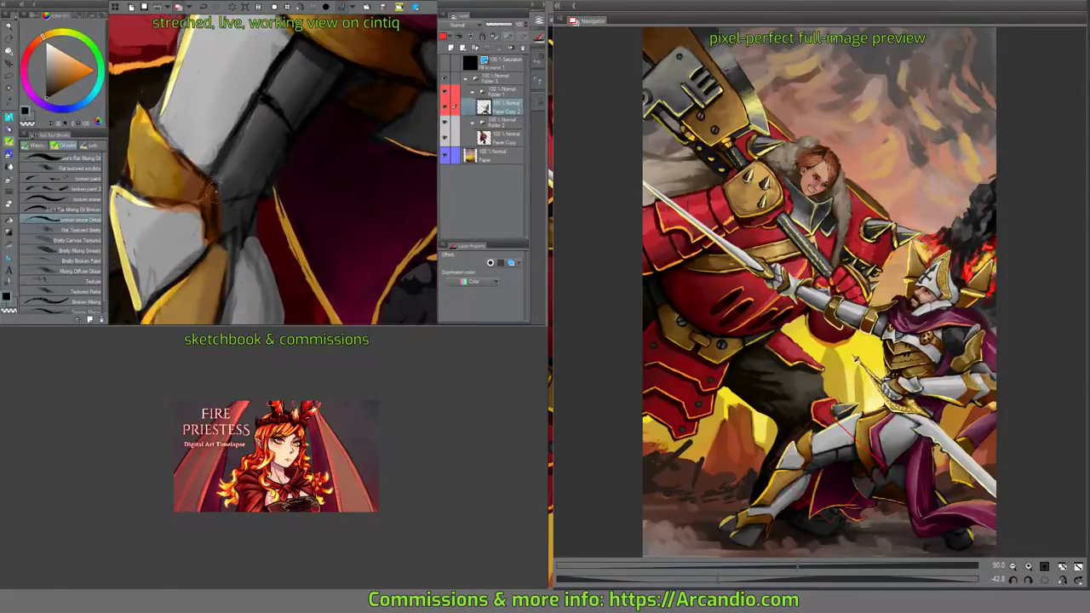
Define the gold shin plate with a darker inner shade and yellow highlights along its inner and lower edges.
mouse_move(213, 189)
left_mouse_down()
mouse_move(217, 242)
mouse_move(264, 136)
mouse_move(251, 226)
mouse_move(272, 102)
left_mouse_up()
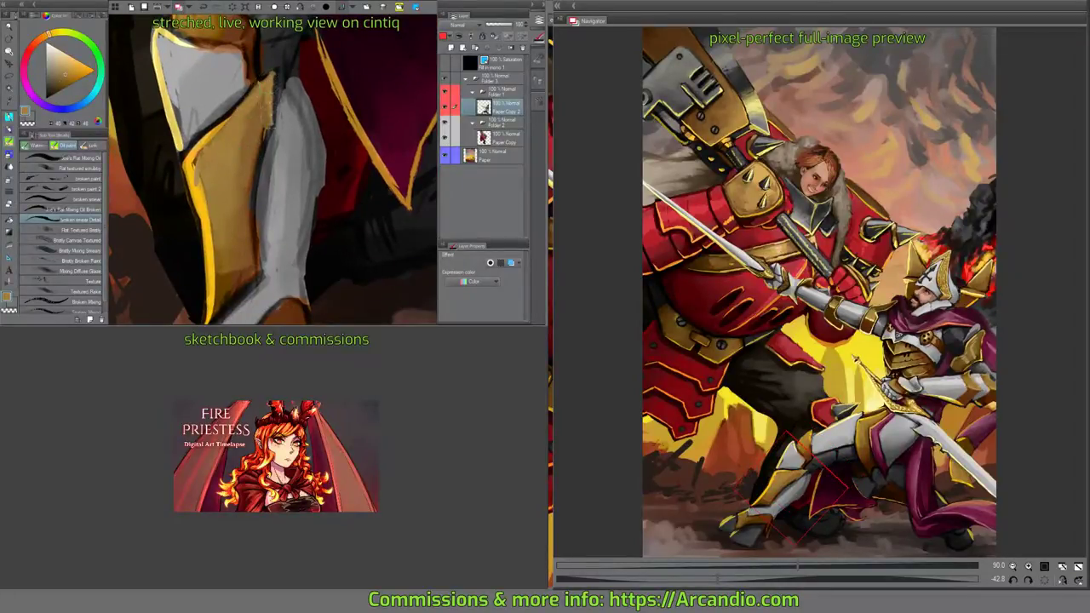
mouse_move(251, 247)
left_mouse_down()
mouse_move(256, 166)
mouse_move(219, 232)
mouse_move(253, 141)
mouse_move(256, 180)
mouse_move(256, 157)
mouse_move(236, 201)
mouse_move(212, 101)
mouse_move(232, 223)
mouse_move(248, 228)
left_mouse_up()
scroll(268, 143, "up", 1)
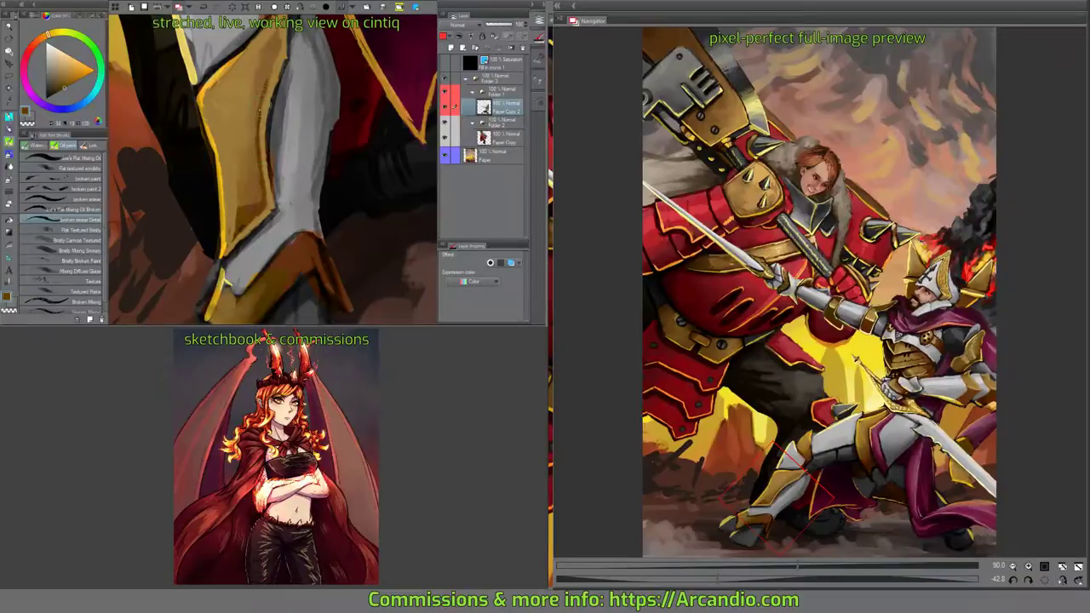
left_click_drag(278, 44, 272, 96)
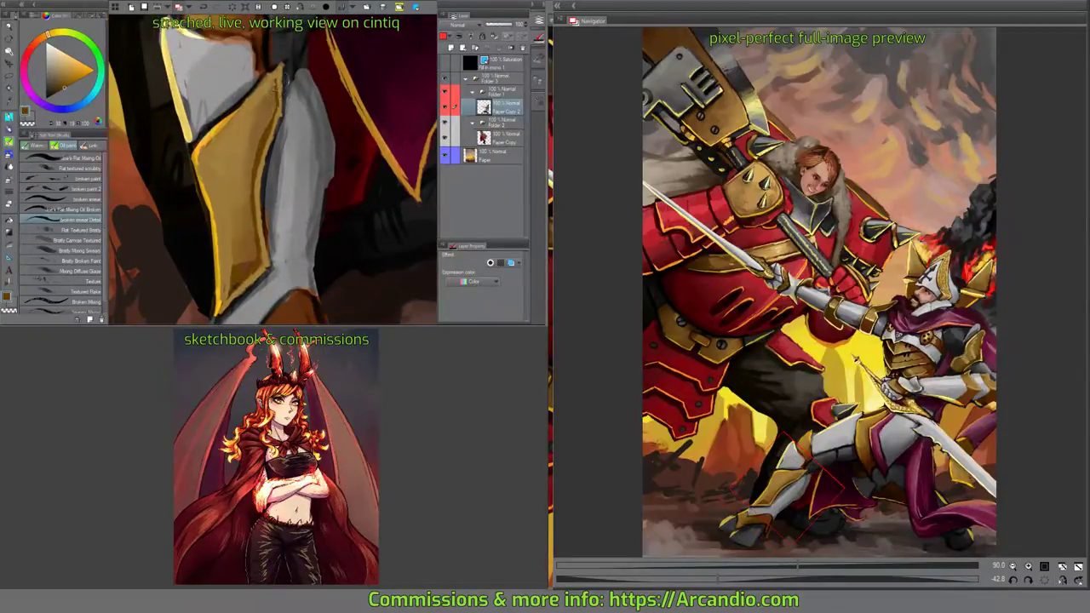
Repaint the gold knee plate above the white kneecap with sampled brown shading and yellow edge highlights.
left_click_drag(278, 104, 247, 43)
left_click_drag(238, 82, 291, 150)
left_click(309, 162, "alt")
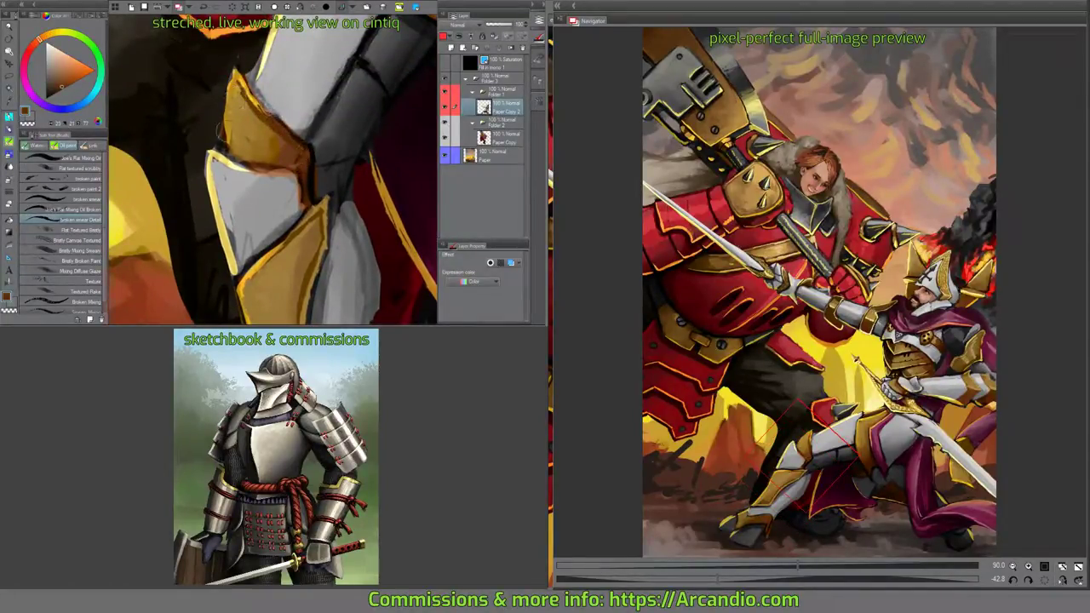
left_click(237, 81, "alt")
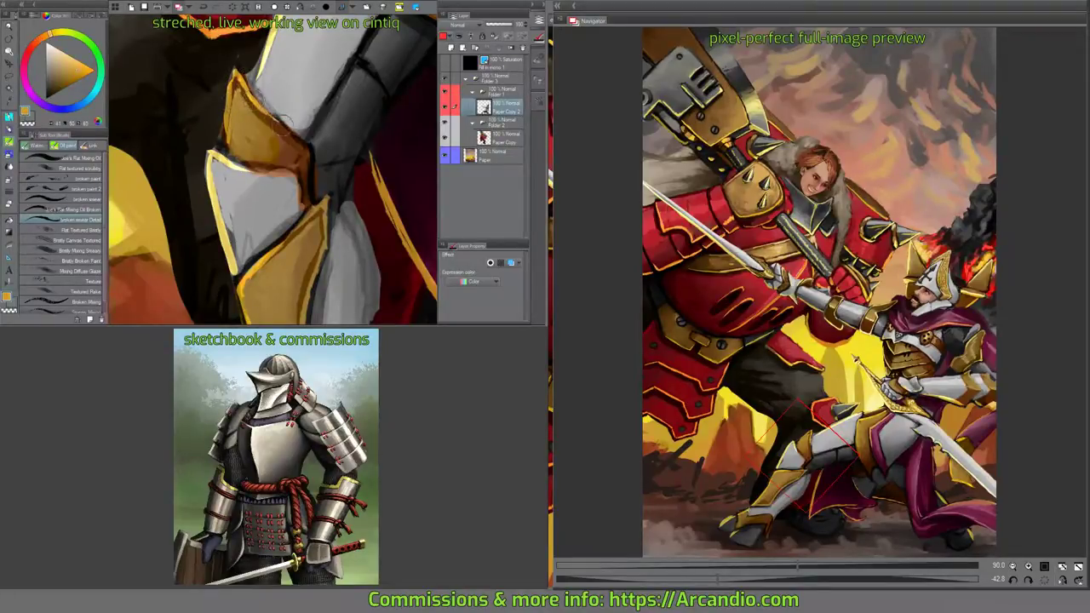
mouse_move(282, 119)
left_mouse_down()
mouse_move(309, 158)
mouse_move(312, 147)
mouse_move(308, 189)
mouse_move(308, 150)
mouse_move(264, 166)
mouse_move(277, 141)
left_mouse_up()
Outline the white kneecap's upper and inner edges in pale yellow and smooth its surface with sampled grey.
left_click(245, 170, "alt")
left_click(247, 158, "alt")
mouse_move(336, 105)
left_mouse_down()
mouse_move(298, 167)
mouse_move(288, 211)
mouse_move(272, 170)
mouse_move(298, 171)
mouse_move(307, 187)
mouse_move(300, 180)
left_mouse_up()
left_click(409, 213, "alt")
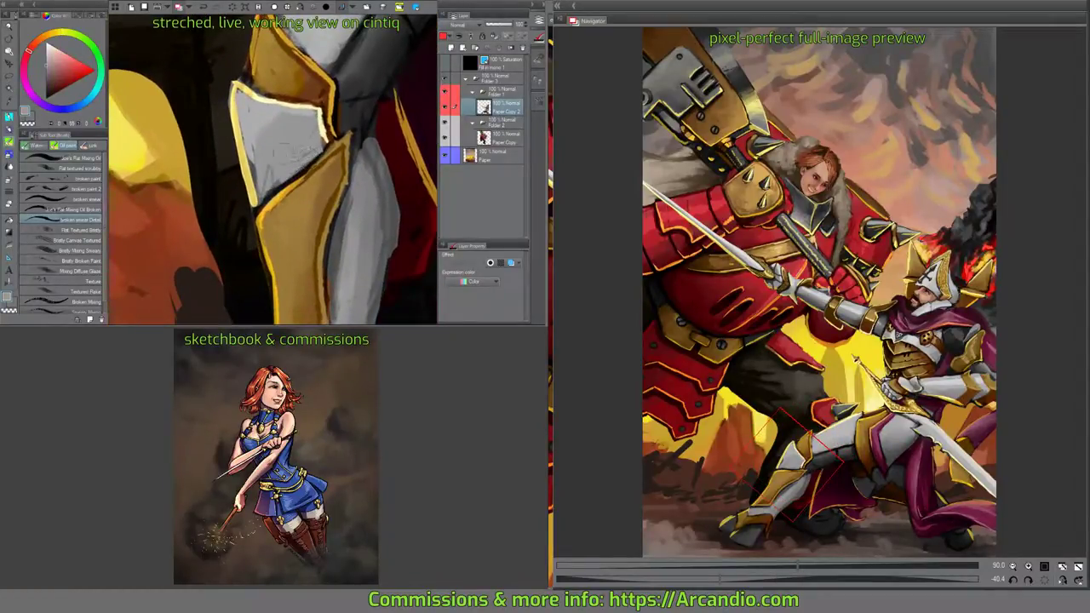
mouse_move(253, 134)
left_mouse_down()
mouse_move(275, 119)
mouse_move(259, 157)
mouse_move(277, 98)
mouse_move(247, 155)
left_mouse_up()
Sharpen the kneecap's pale yellow tip and outer rim, then clean up the dark background beside it.
left_click(274, 100, "alt")
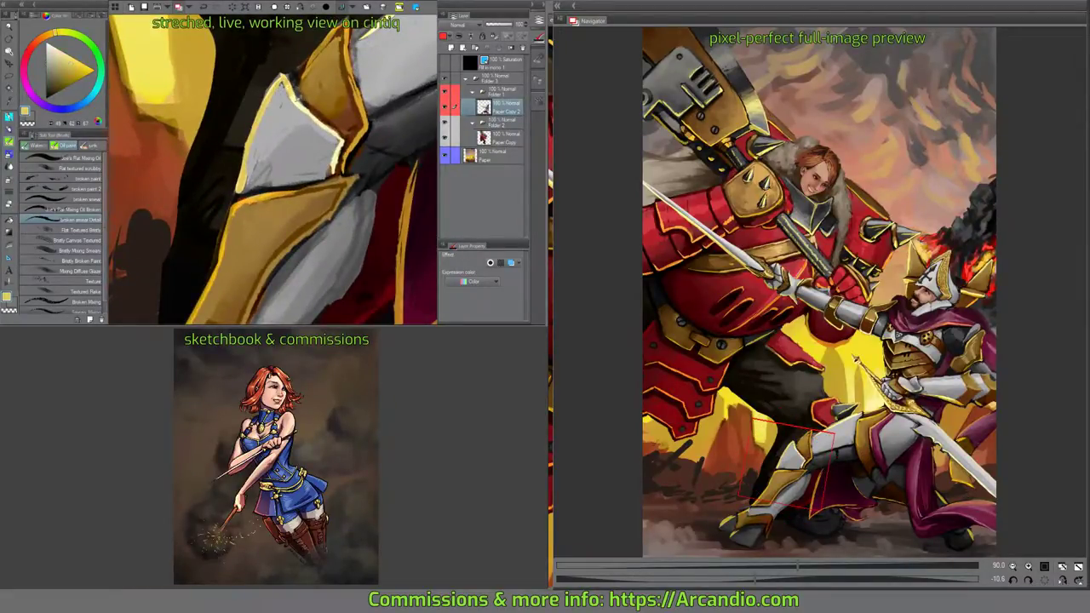
left_click(286, 85, "alt")
mouse_move(260, 98)
left_mouse_down()
mouse_move(242, 187)
mouse_move(269, 89)
mouse_move(230, 179)
left_mouse_up()
left_click(269, 89, "alt")
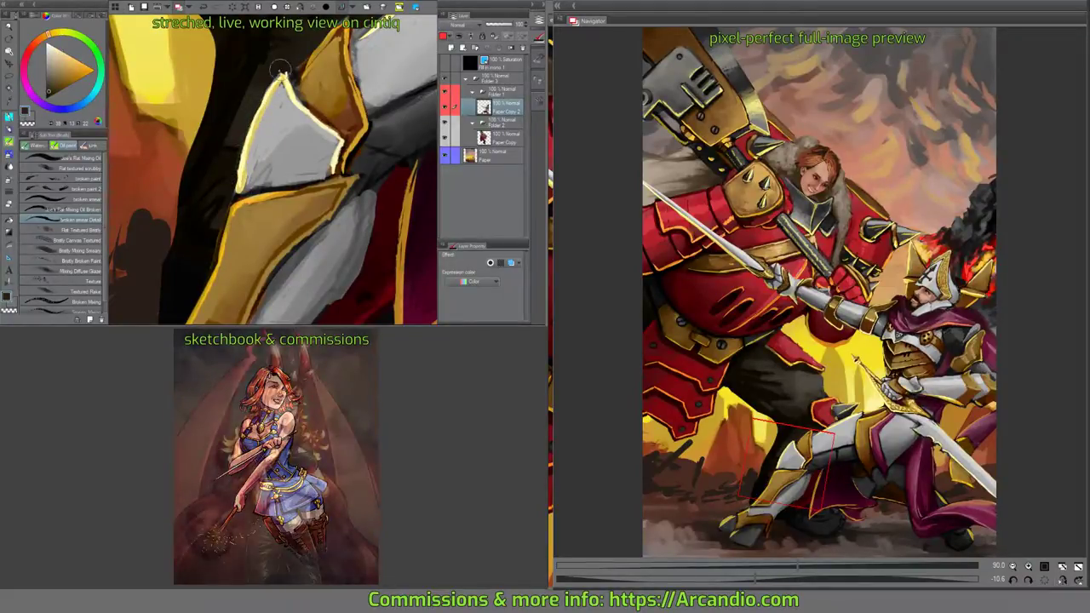
left_click(257, 82, "alt")
left_click_drag(247, 141, 230, 179)
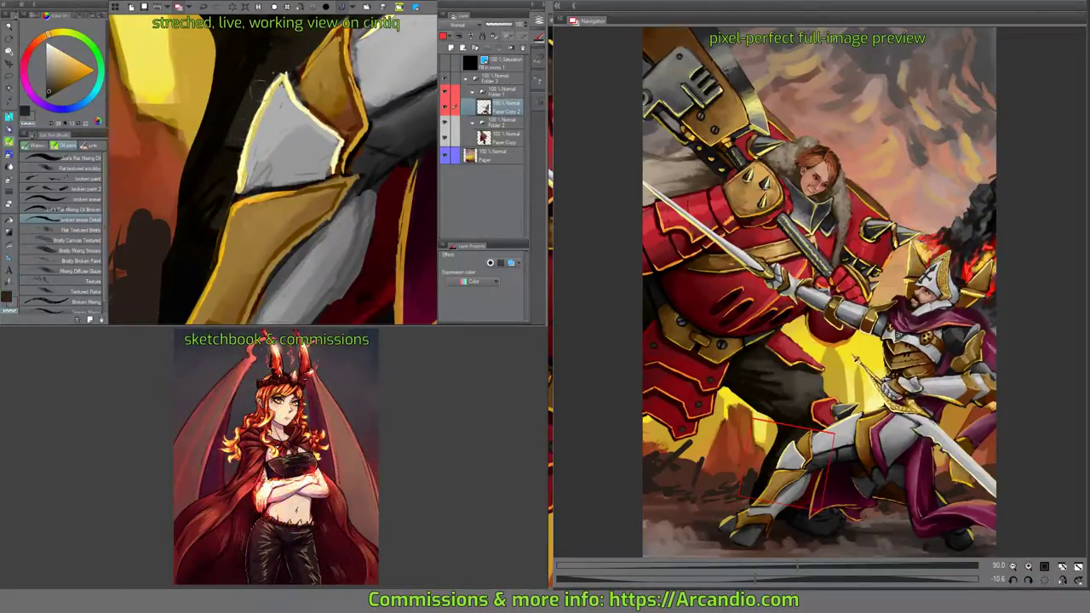
Review the white knight's legs at a reduced view and save the painting.
scroll(279, 85, "down", 5)
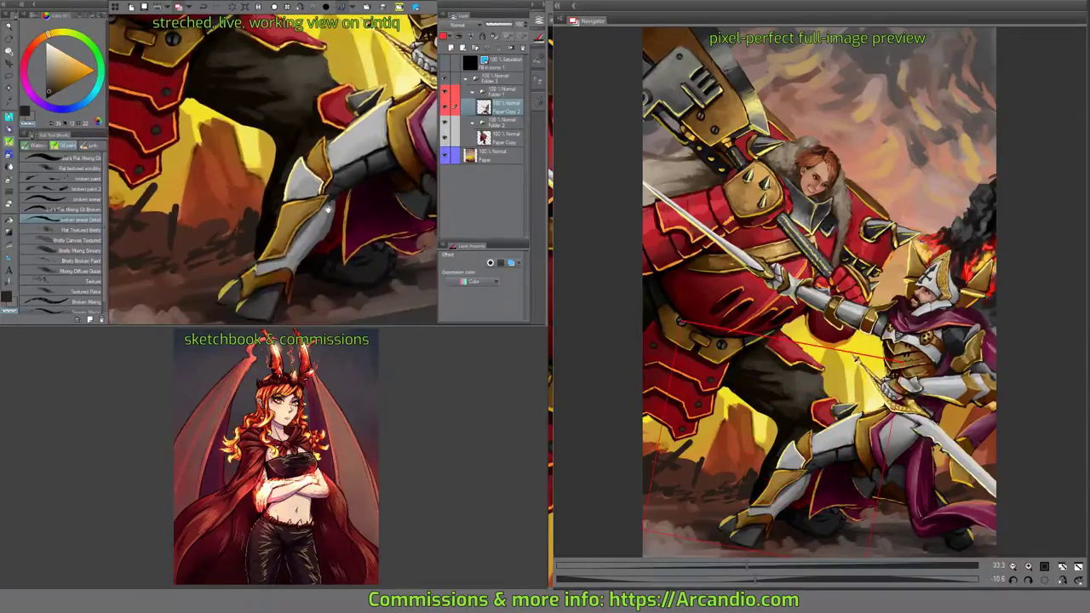
key("minus")
key("minus")
key("minus")
key("minus")
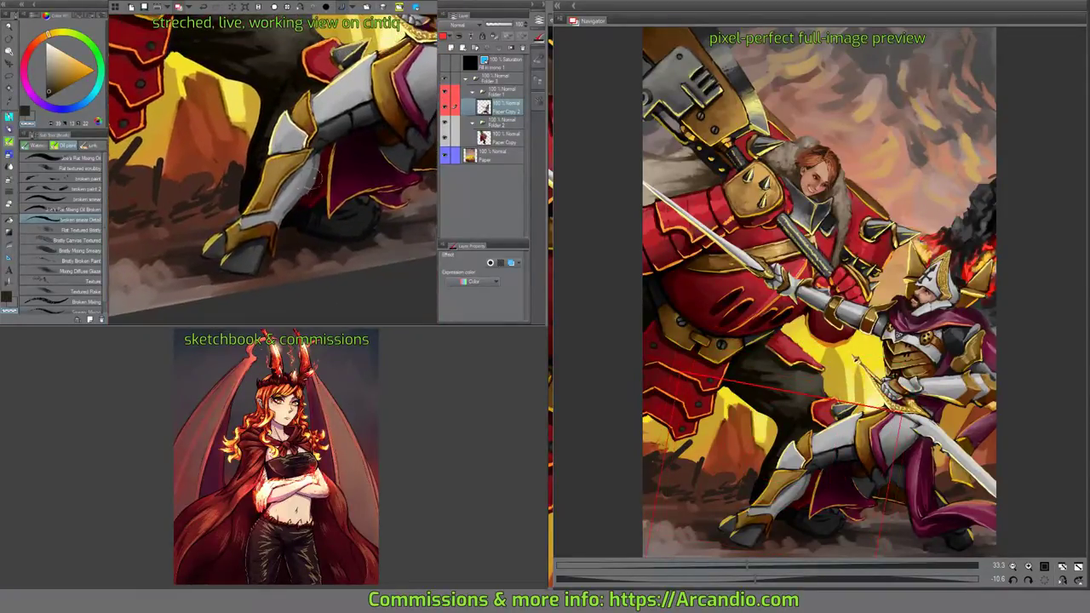
scroll(311, 174, "up", 2)
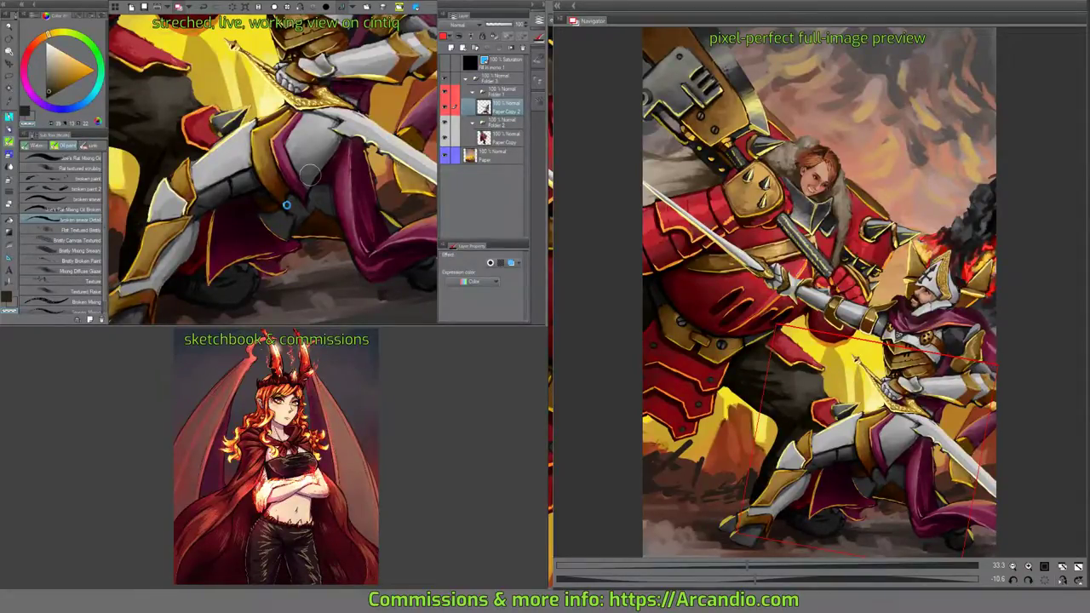
key("ctrl+s")
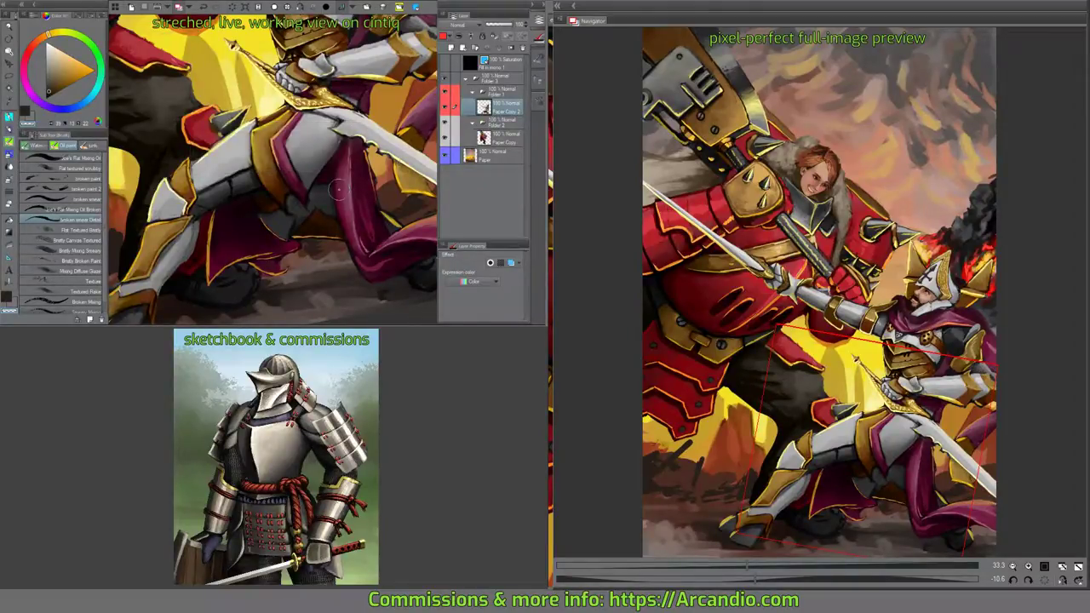
Paint light yellow highlights along the edges of the white knight's overlapping gold abdominal plates.
scroll(272, 170, "up", 5)
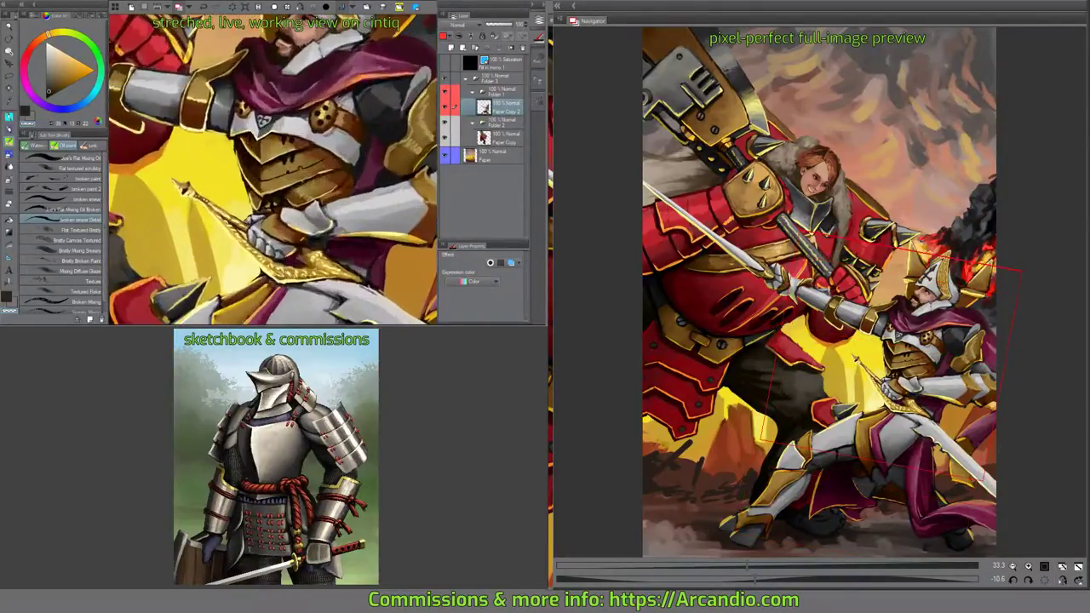
scroll(272, 170, "up", 5)
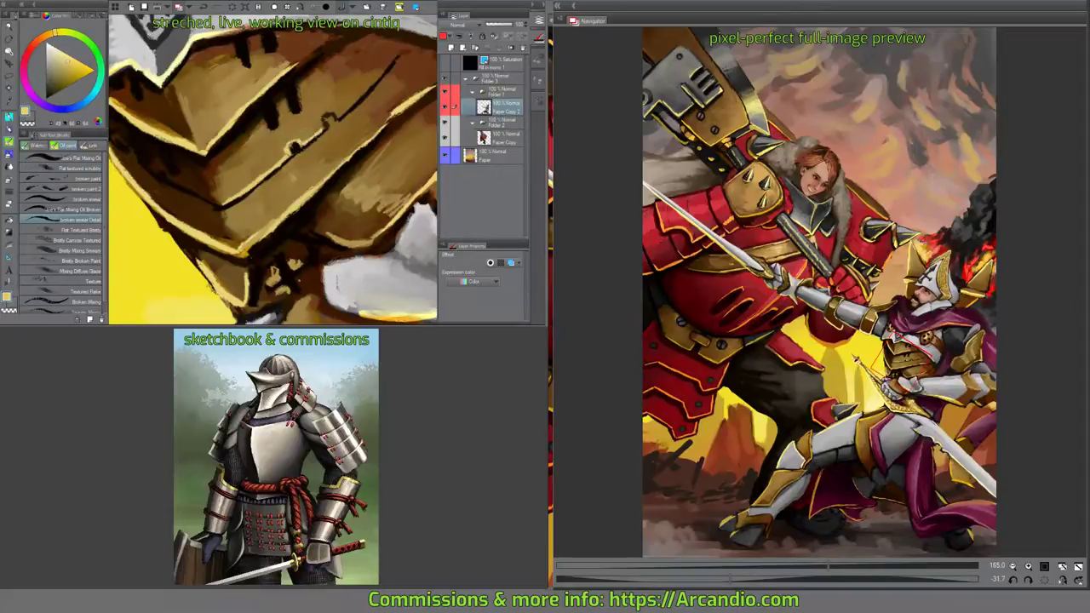
left_click_drag(320, 110, 366, 139)
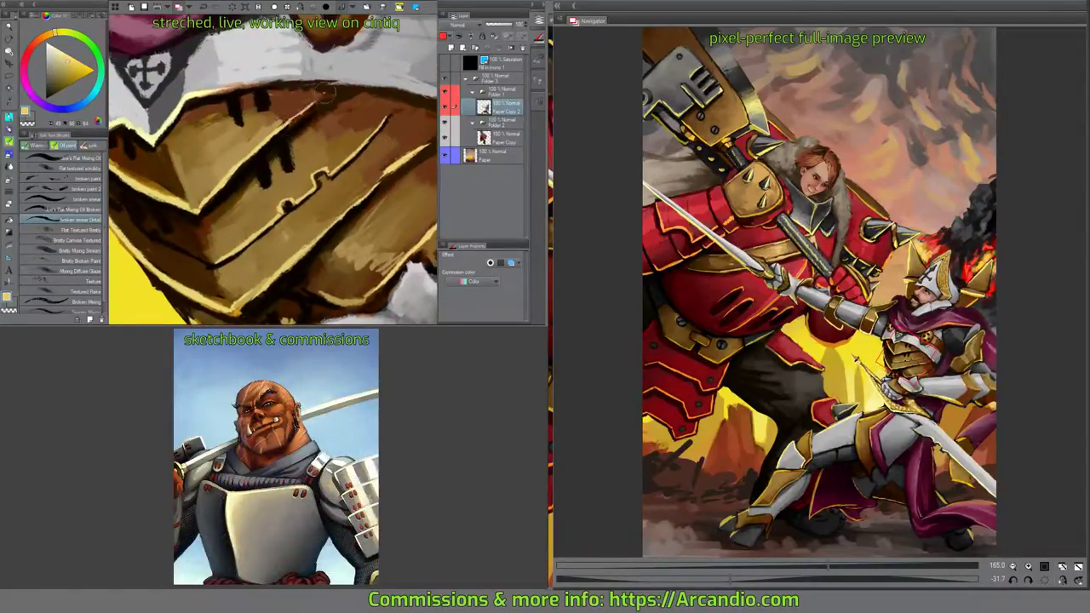
left_click_drag(261, 154, 271, 165)
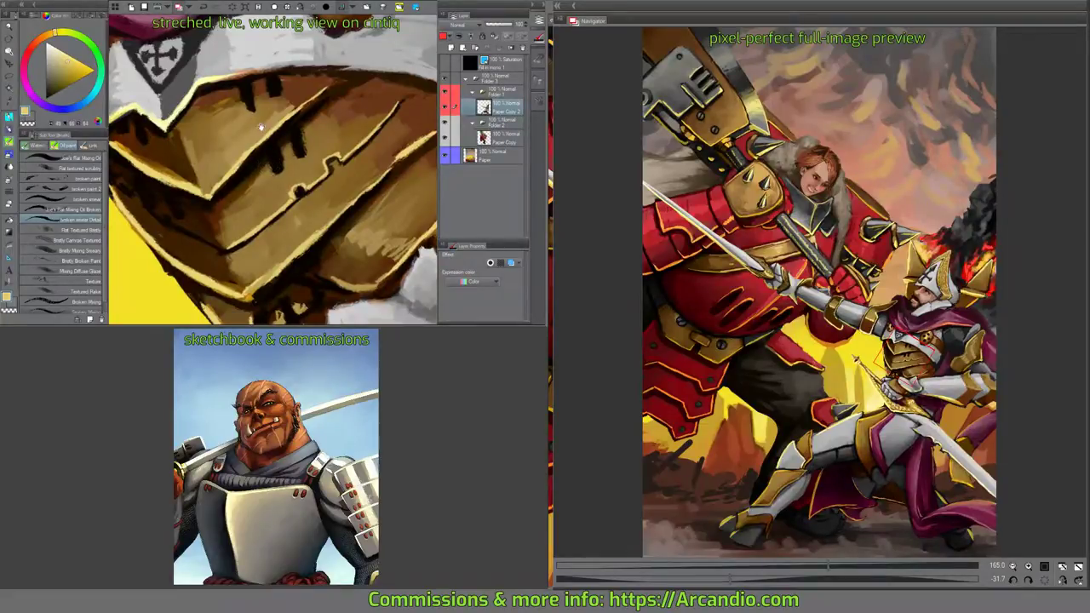
left_click_drag(261, 128, 214, 87)
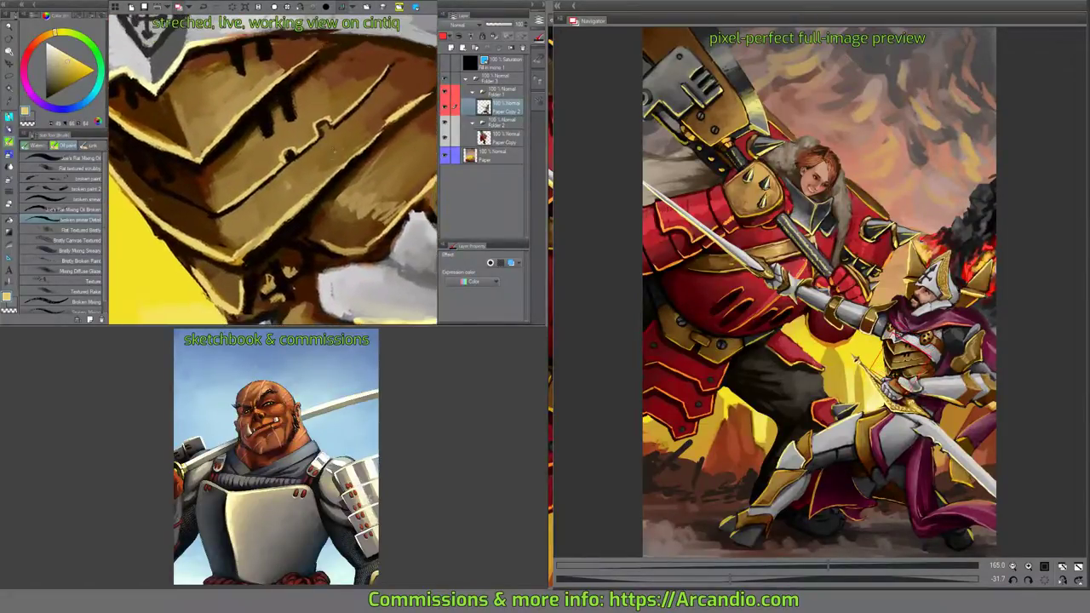
Draw a small rectangular notch in light yellow on the lower abdominal plate and refine it with sampled dark and gold tones.
left_click_drag(255, 170, 251, 132)
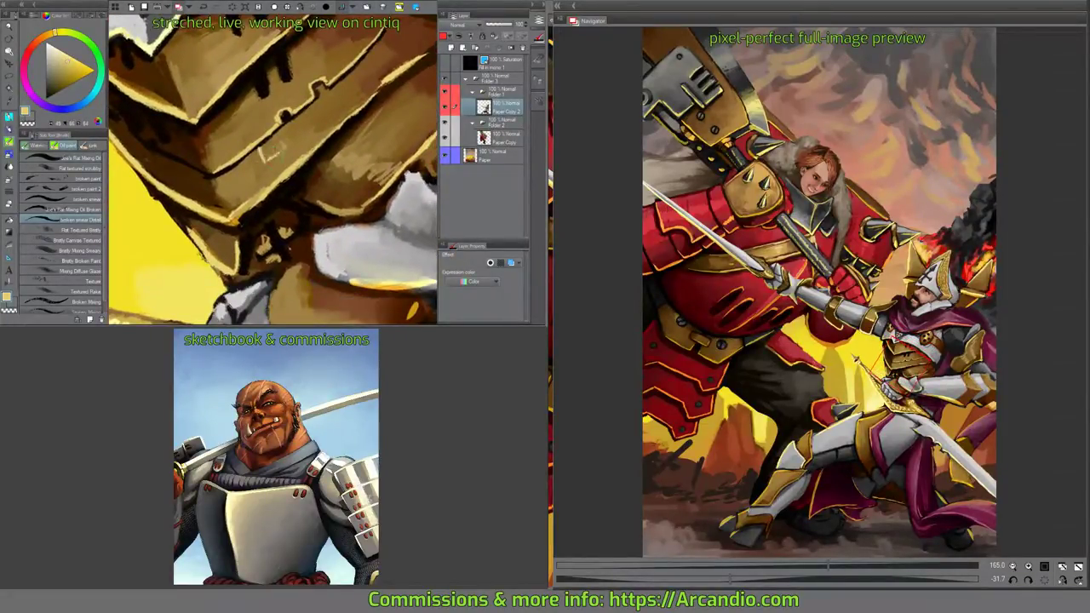
left_click(269, 148, "alt")
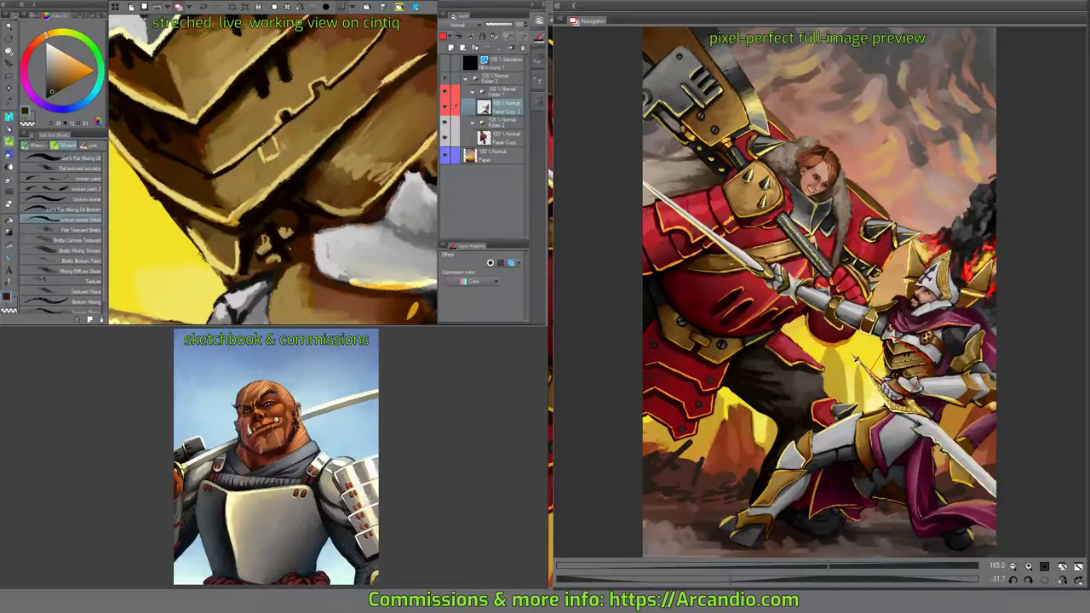
left_click_drag(272, 158, 145, 221)
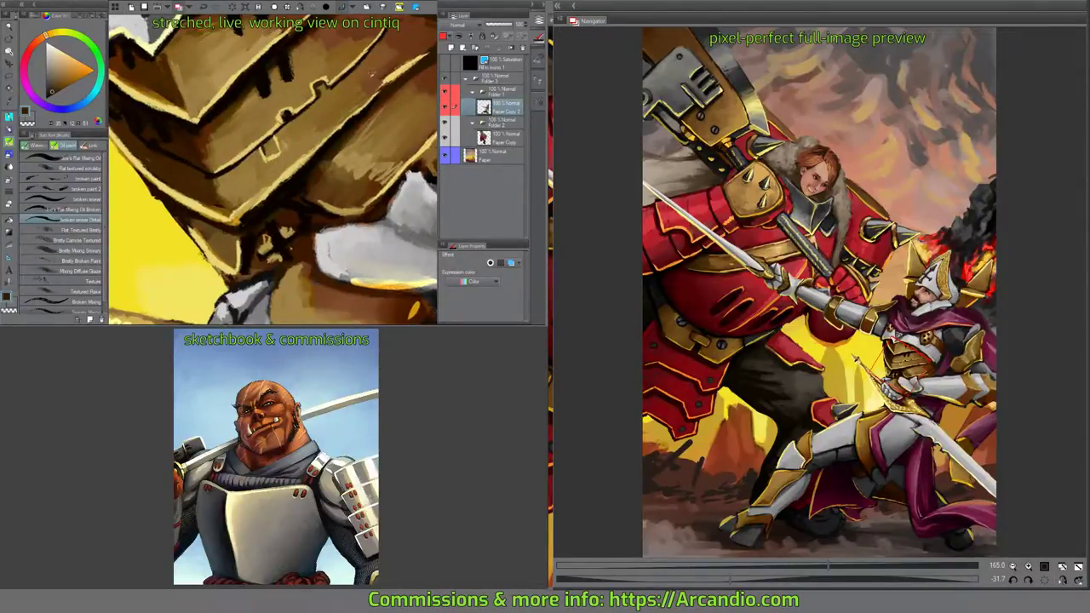
left_click(271, 145, "alt")
mouse_move(358, 102)
left_mouse_down()
mouse_move(378, 145)
mouse_move(291, 136)
left_mouse_up()
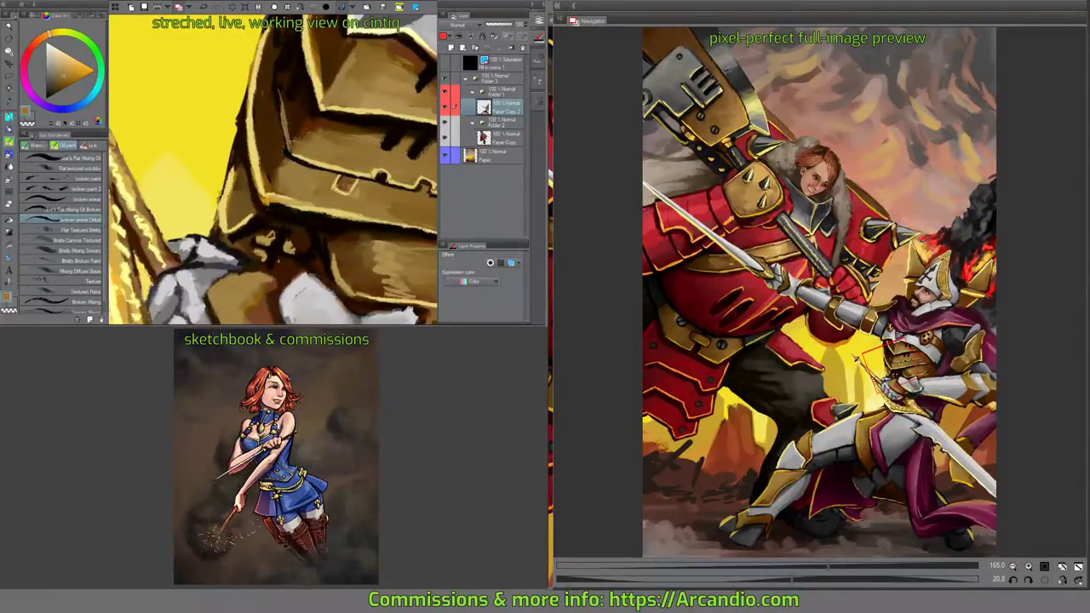
Highlight the shaded front side of the gold abdominal plates and paint a round rivet on the lower side plate.
left_click_drag(271, 174, 279, 113)
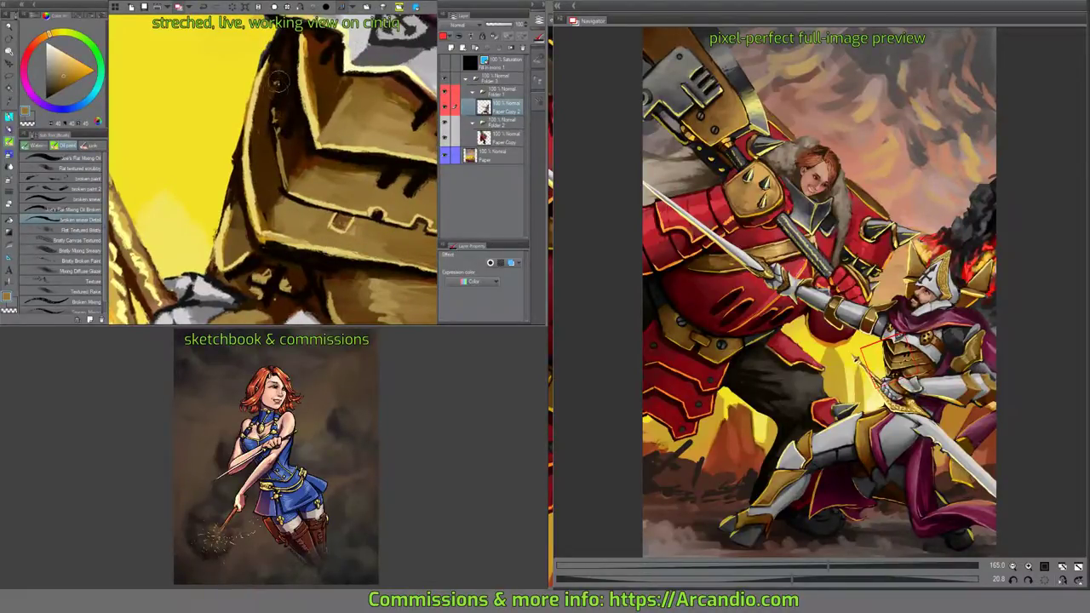
left_click_drag(295, 90, 340, 137)
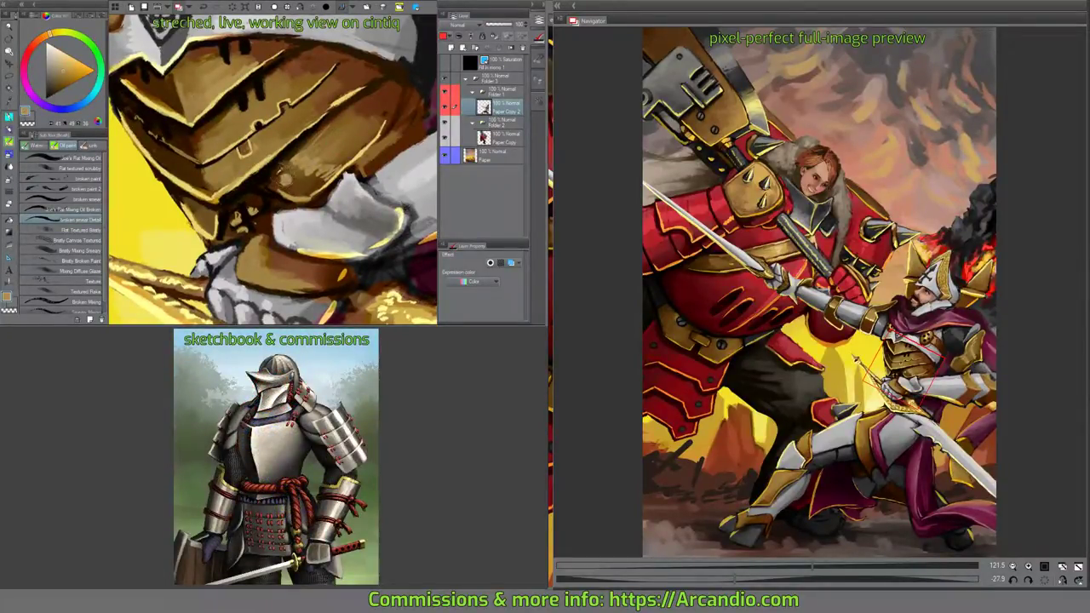
left_click(278, 181, "alt")
mouse_move(284, 180)
left_mouse_down()
mouse_move(346, 171)
mouse_move(379, 144)
left_mouse_up()
left_click(284, 177, "alt")
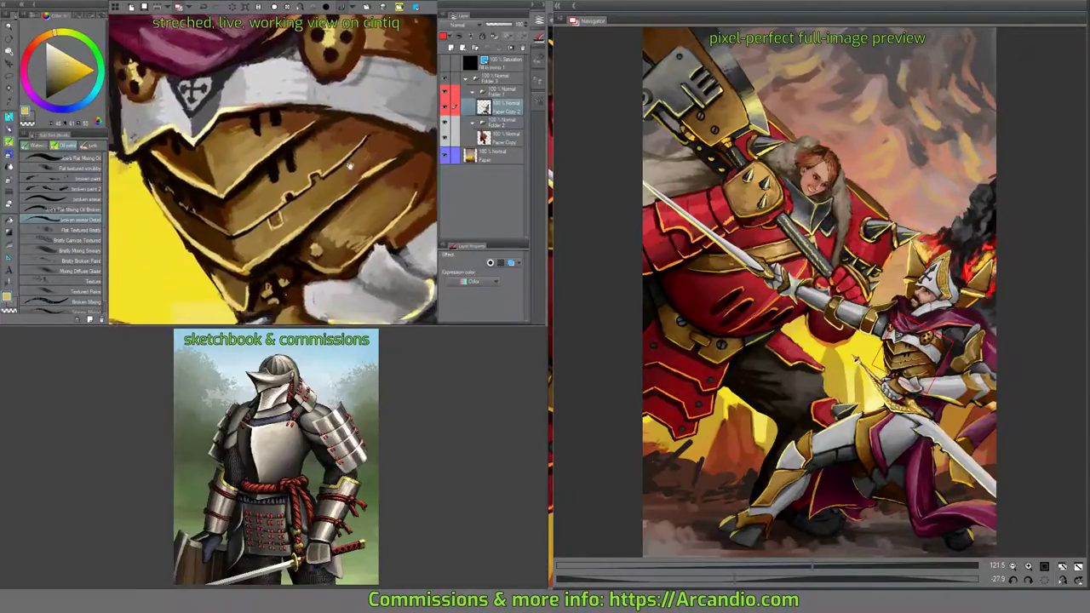
Redefine the dark slots along the top of the uppermost gold abdominal plate with a sampled near-black.
left_click(223, 117, "alt")
mouse_move(230, 105)
left_mouse_down()
mouse_move(219, 128)
mouse_move(237, 136)
left_mouse_up()
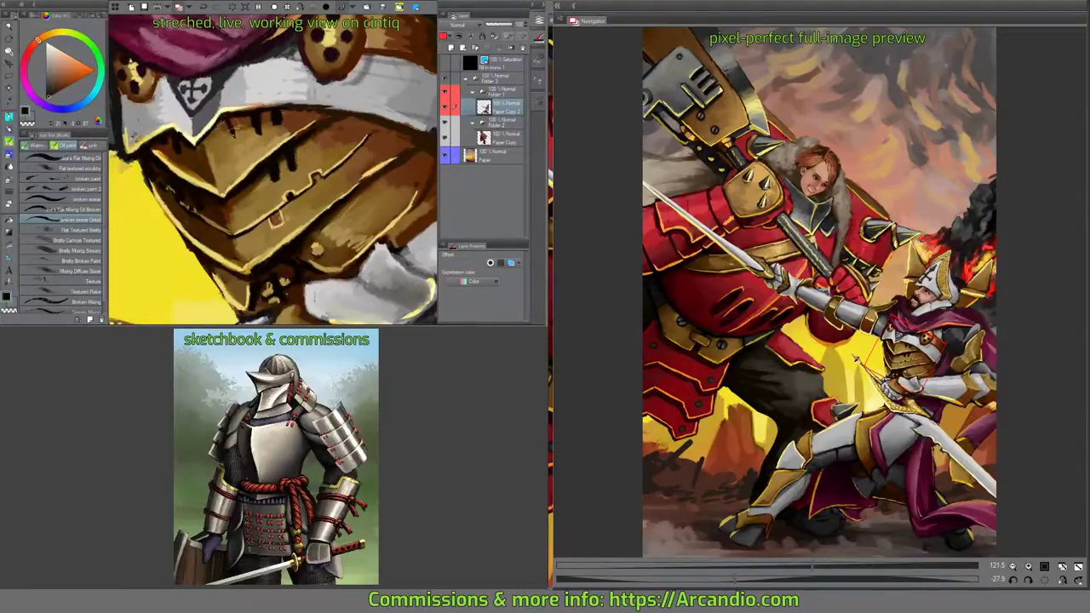
mouse_move(242, 179)
left_mouse_down()
mouse_move(248, 189)
mouse_move(284, 136)
mouse_move(273, 123)
mouse_move(228, 144)
left_mouse_up()
Paint an oval emblem with light yellow highlights on the brown chest strap and clean up the strap's dark edges.
mouse_move(286, 62)
left_mouse_down()
mouse_move(333, 147)
mouse_move(323, 156)
left_mouse_up()
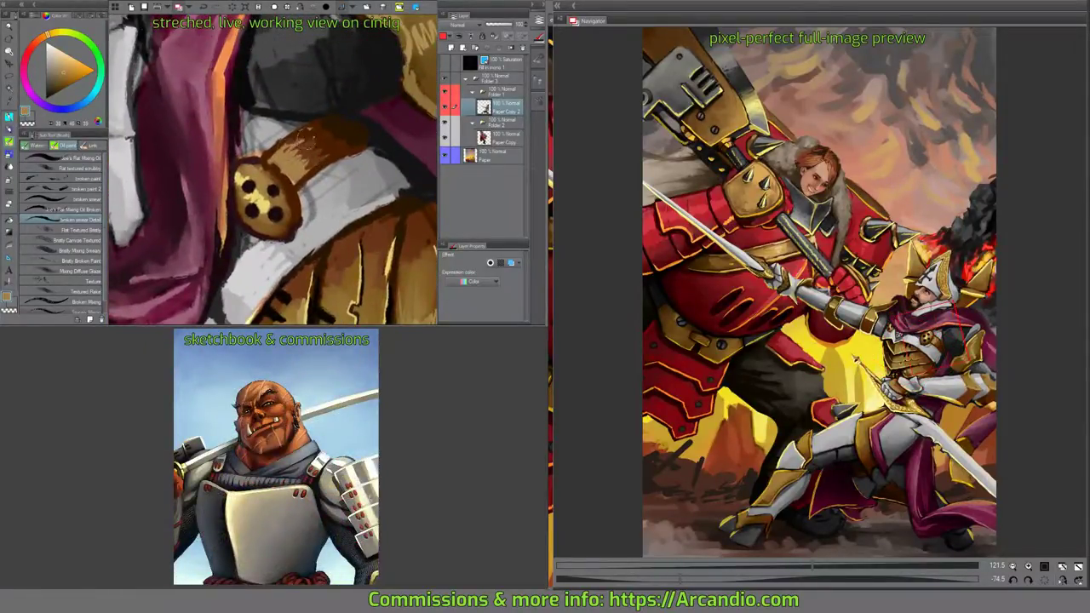
left_click(61, 85)
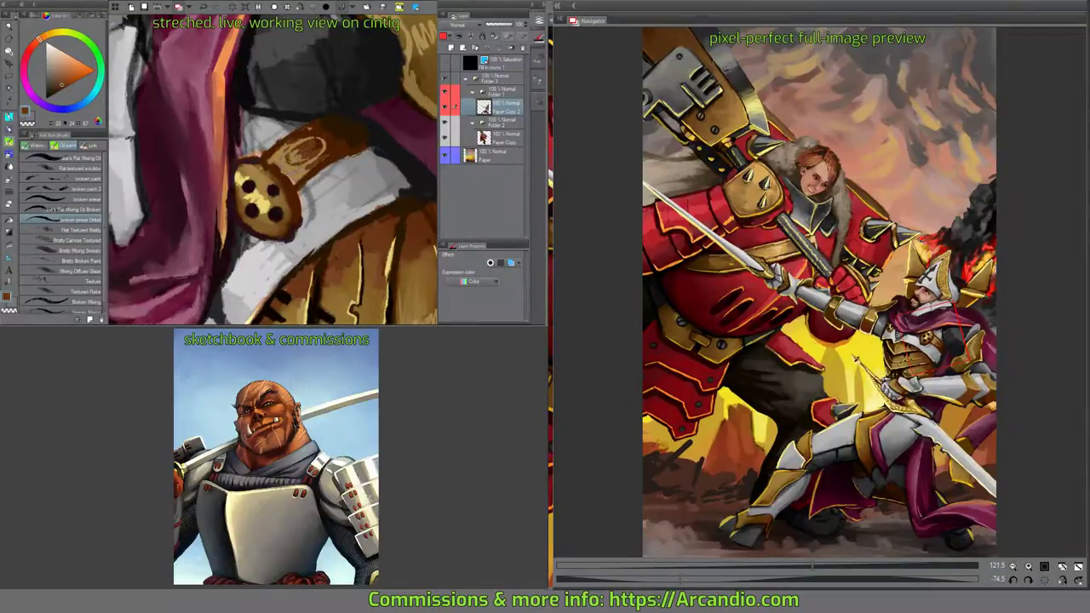
left_click(63, 76)
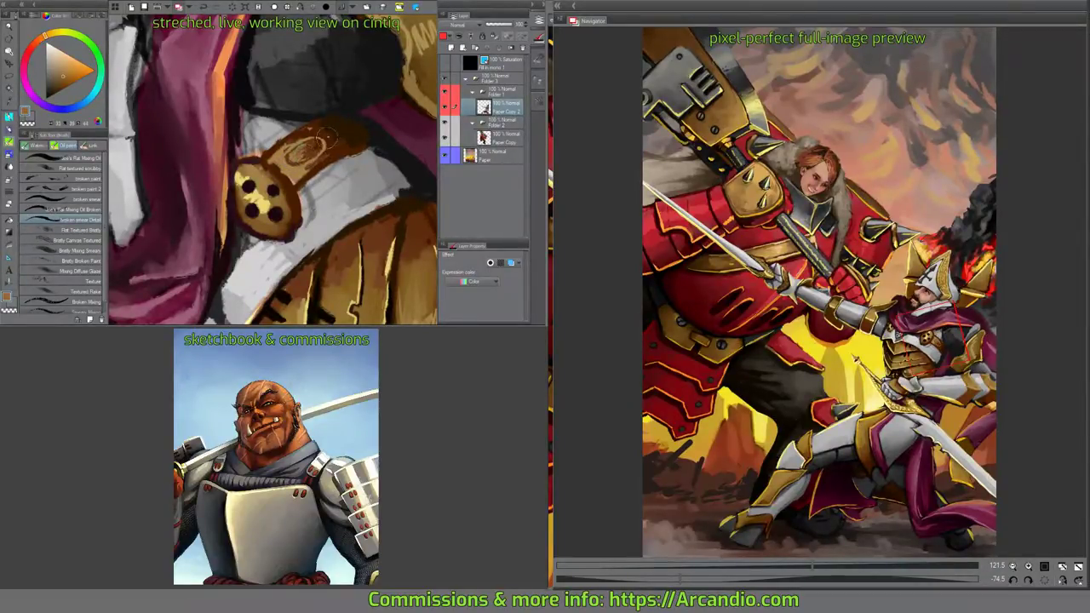
left_click(300, 150, "alt")
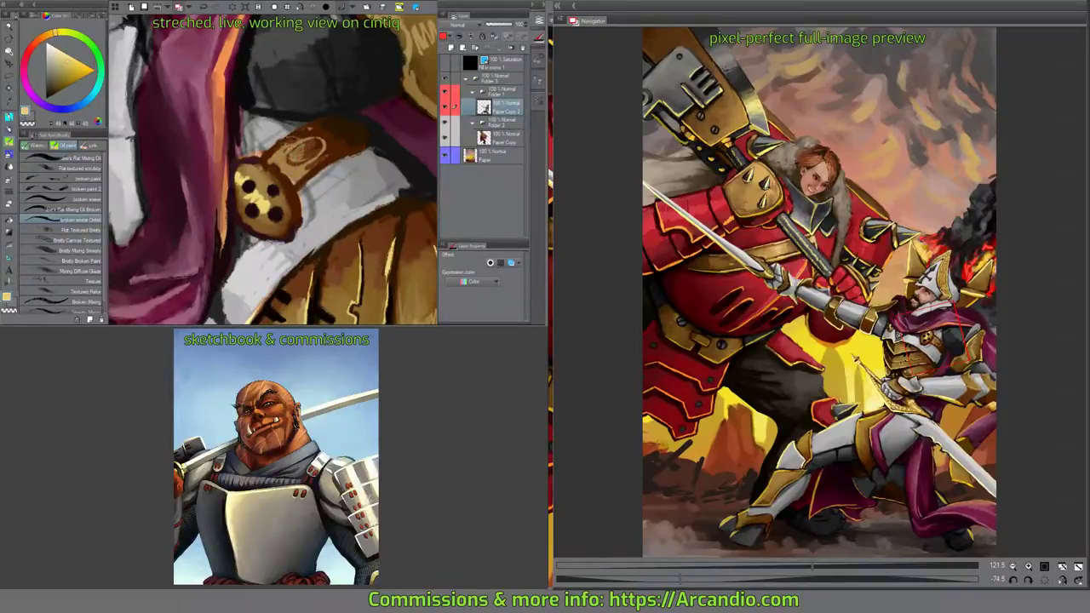
left_click_drag(323, 149, 350, 121)
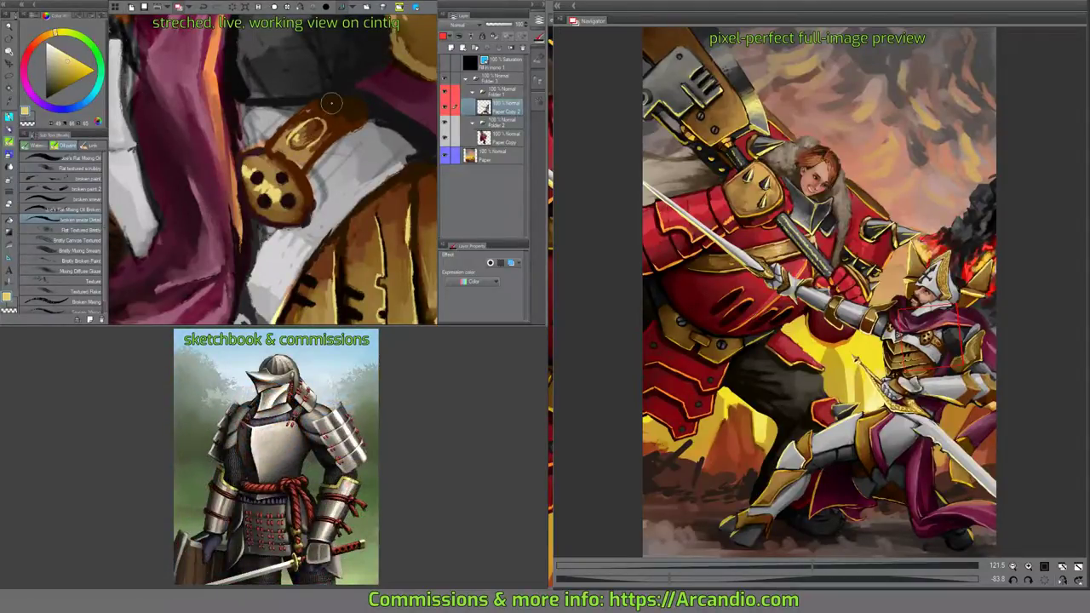
left_click(307, 128, "alt")
mouse_move(313, 107)
left_mouse_down()
mouse_move(318, 124)
mouse_move(332, 124)
mouse_move(317, 140)
left_mouse_up()
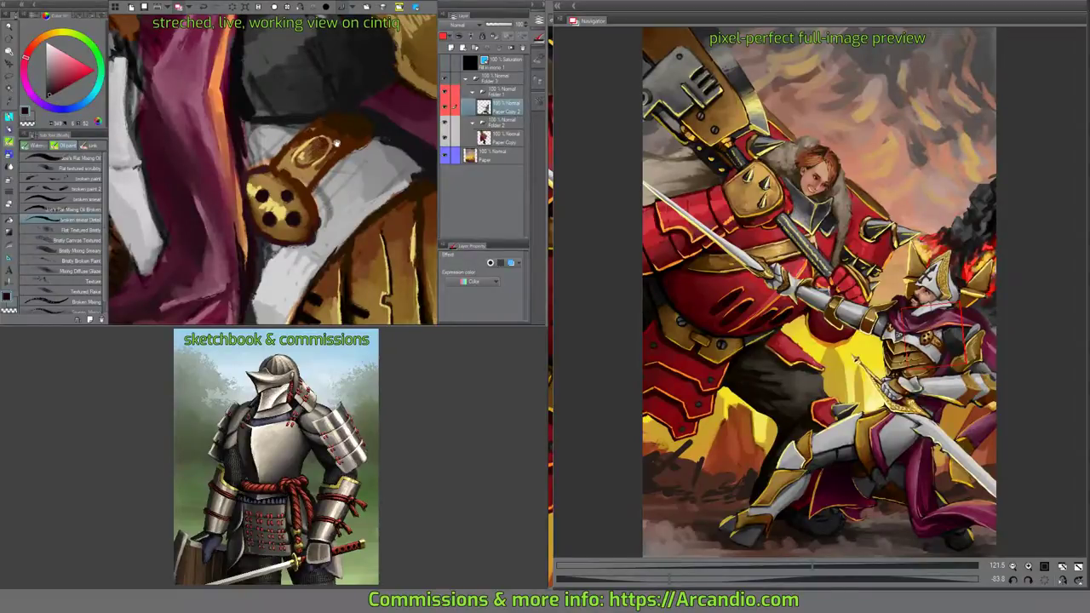
Repaint the white chest band below the round strap buckle with sampled greys and near-white.
scroll(336, 143, "down", 3)
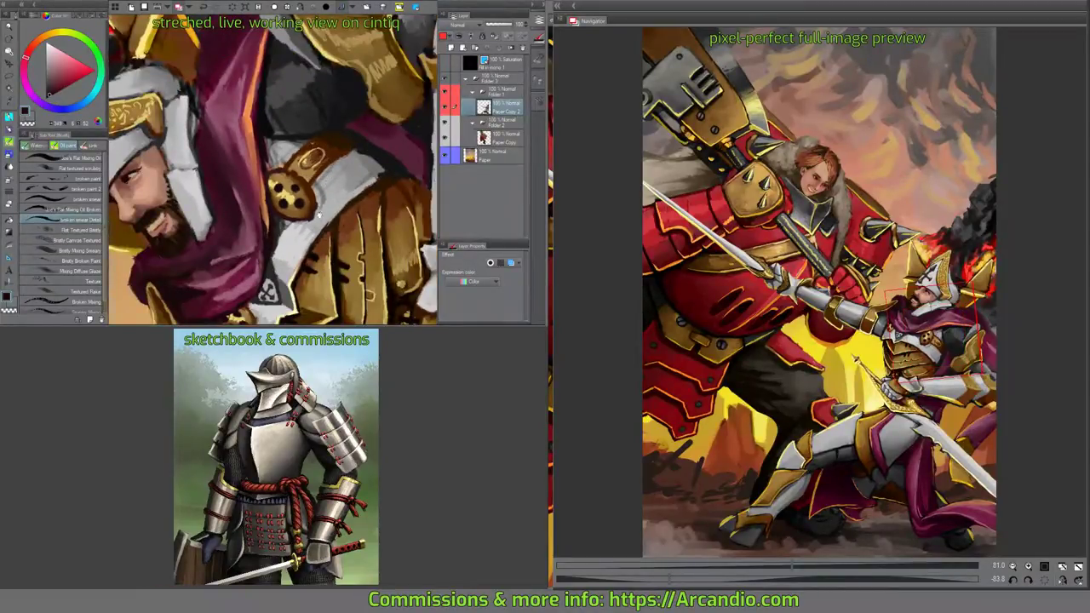
left_click_drag(318, 215, 324, 168)
left_click(298, 173, "alt")
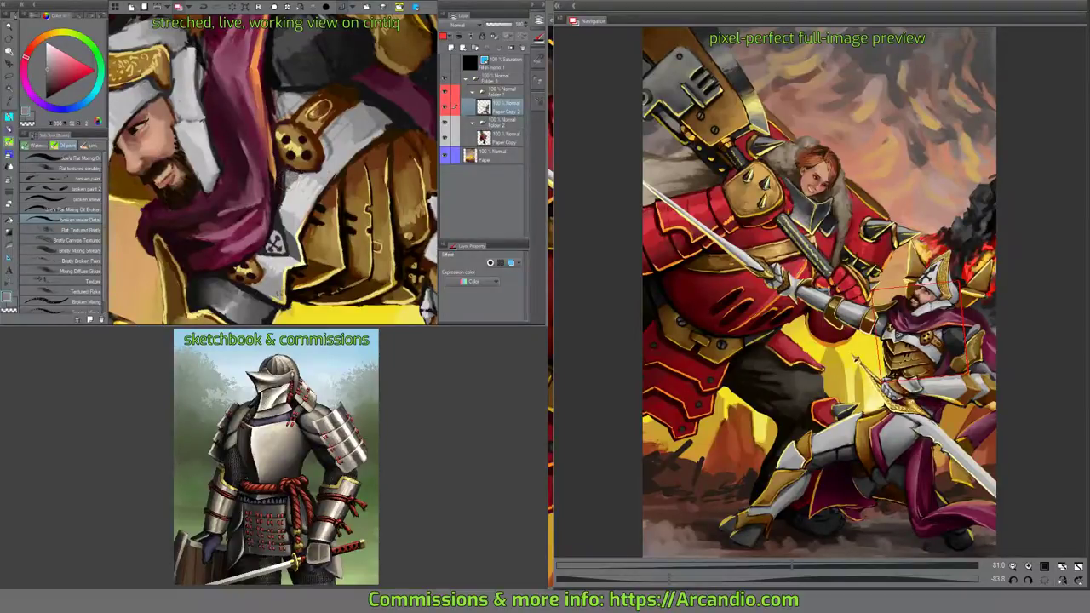
left_click(296, 175, "alt")
left_click_drag(296, 175, 337, 127)
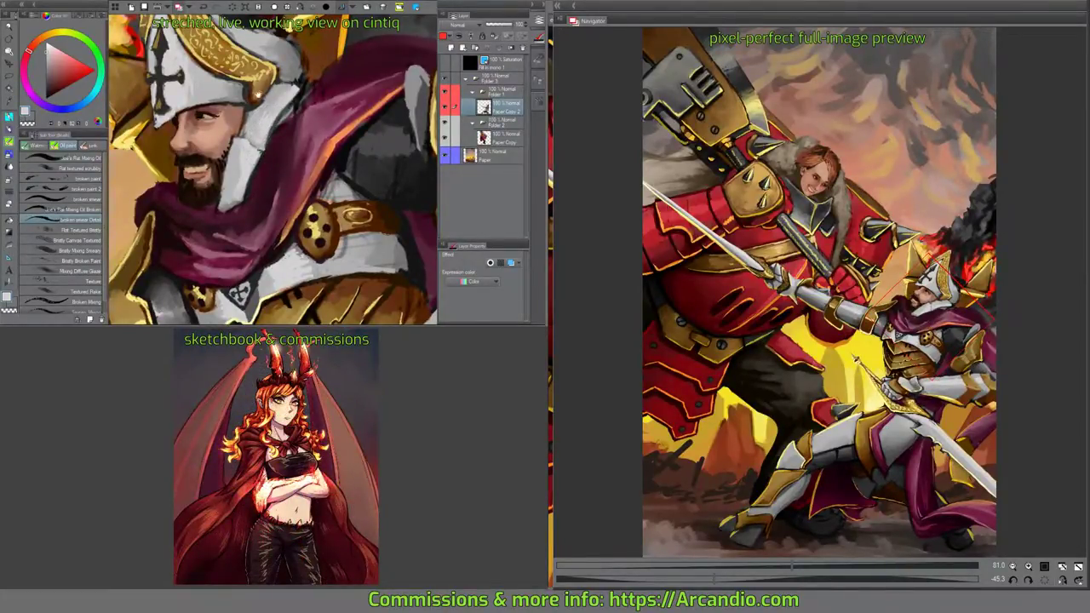
Brighten the white cheek guard of the knight's helmet and sharpen its edges with near-white strokes.
mouse_move(255, 123)
left_mouse_down()
mouse_move(260, 135)
mouse_move(306, 87)
left_mouse_up()
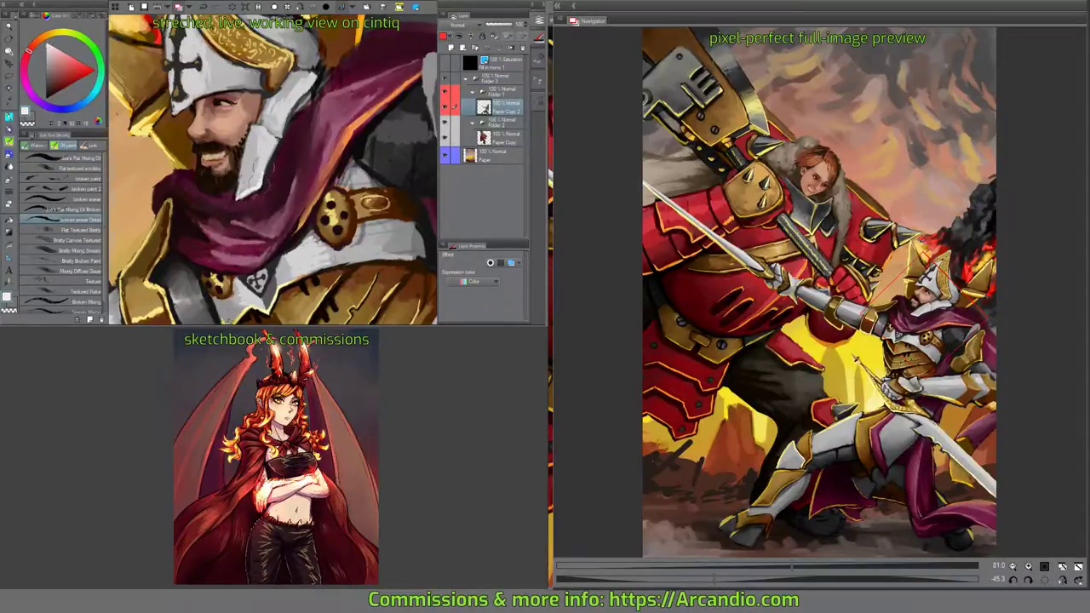
left_click_drag(302, 102, 305, 143)
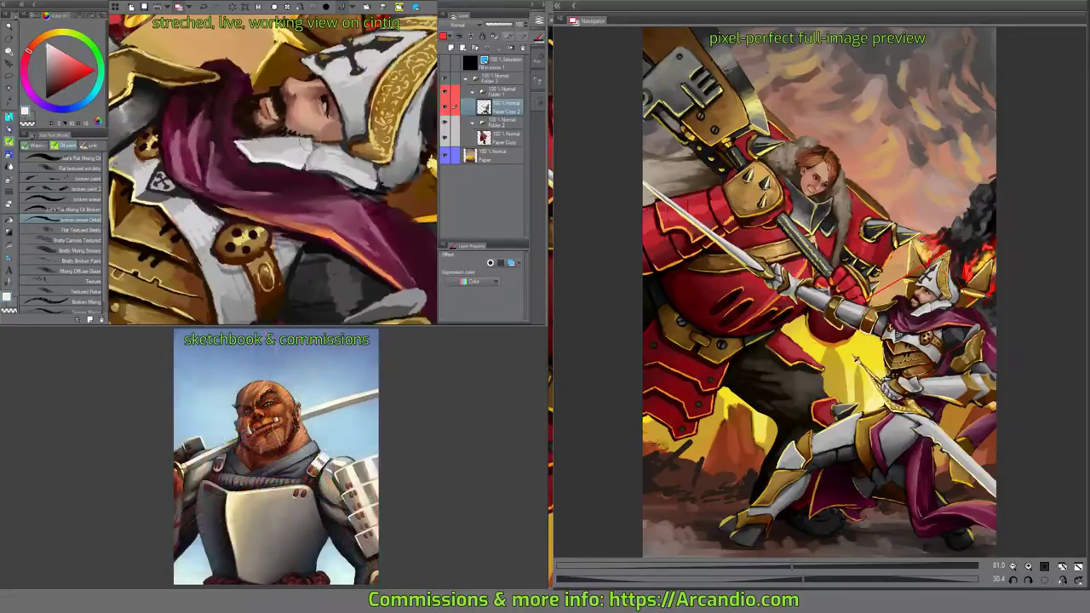
left_click_drag(365, 160, 289, 140)
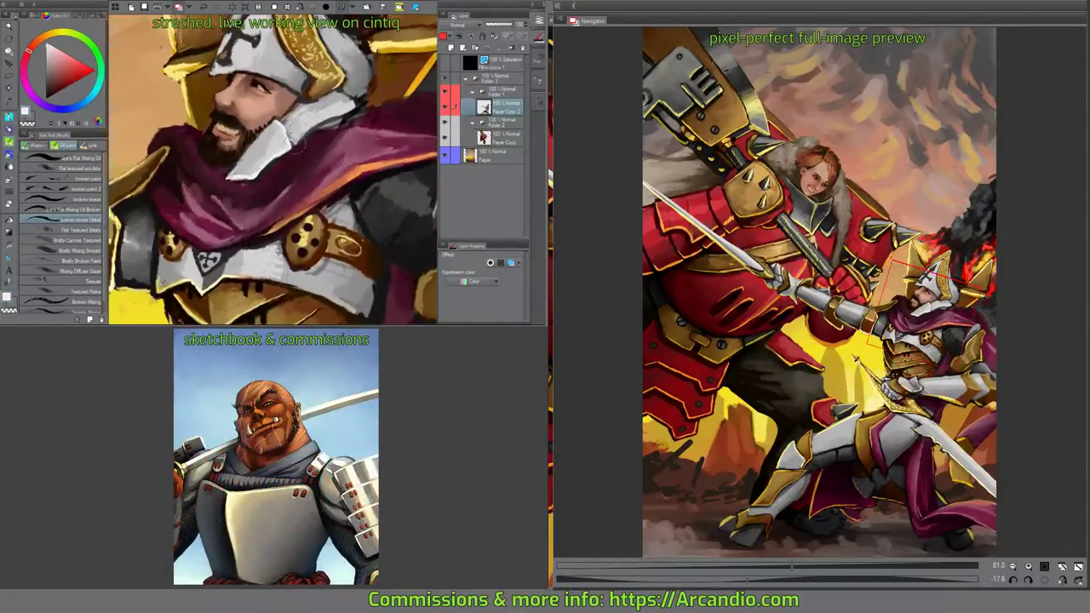
Brighten the white knight's helmet plates around the black cross and gold trim with near-white strokes.
left_click_drag(347, 109, 289, 222)
left_click_drag(291, 85, 256, 126)
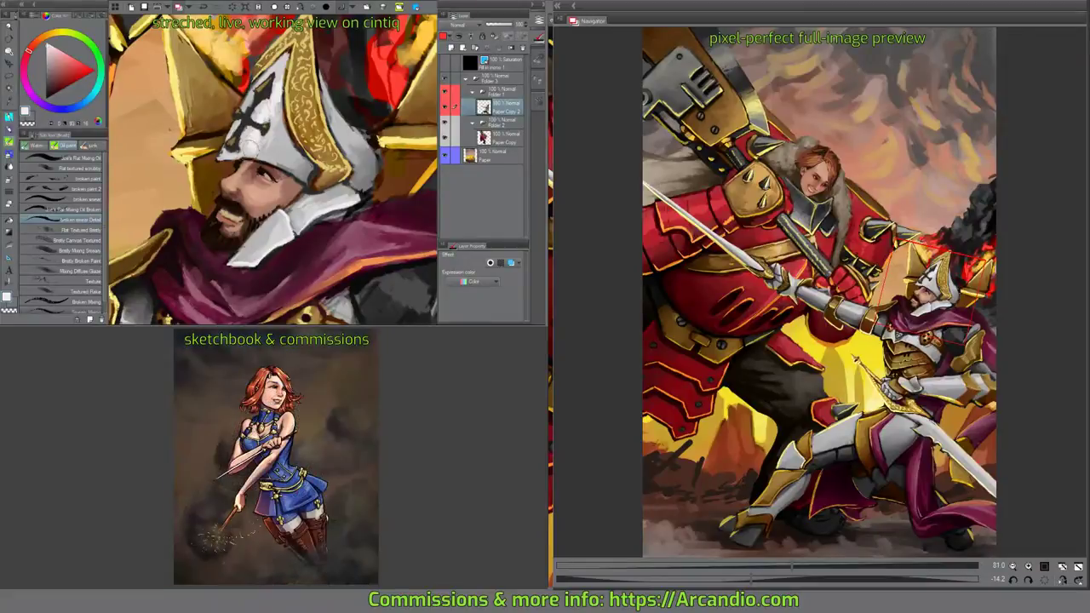
left_click_drag(326, 39, 234, 161)
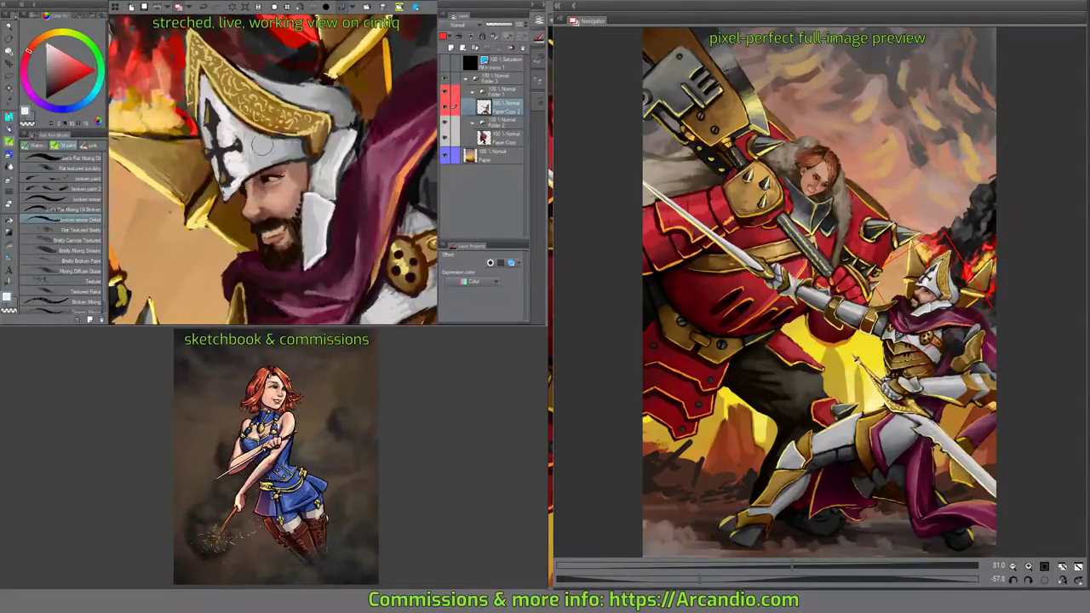
left_click_drag(223, 128, 218, 137)
mouse_move(333, 112)
left_mouse_down()
mouse_move(294, 89)
mouse_move(247, 100)
mouse_move(312, 89)
mouse_move(308, 78)
mouse_move(319, 92)
left_mouse_up()
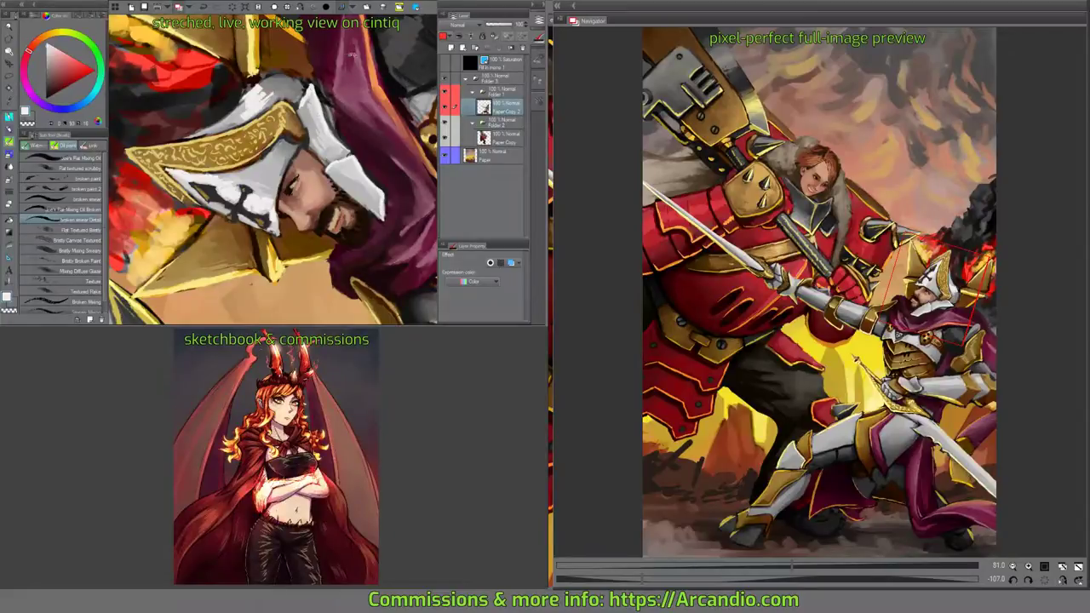
mouse_move(352, 54)
left_mouse_down()
mouse_move(392, 97)
mouse_move(410, 149)
mouse_move(375, 132)
mouse_move(377, 162)
mouse_move(315, 199)
mouse_move(307, 156)
mouse_move(320, 164)
mouse_move(302, 109)
mouse_move(323, 128)
left_mouse_up()
Add near-white highlights to the gauntlet cuffs on the white knight's sword hand and outstretched arm.
mouse_move(255, 113)
left_mouse_down()
mouse_move(245, 100)
mouse_move(271, 146)
left_mouse_up()
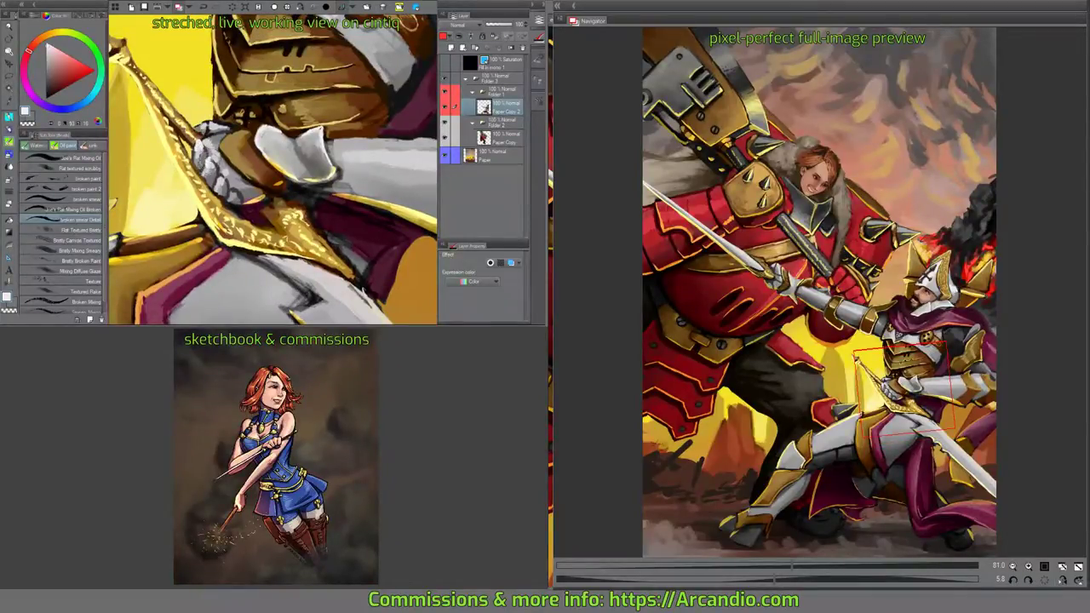
left_click_drag(273, 170, 344, 129)
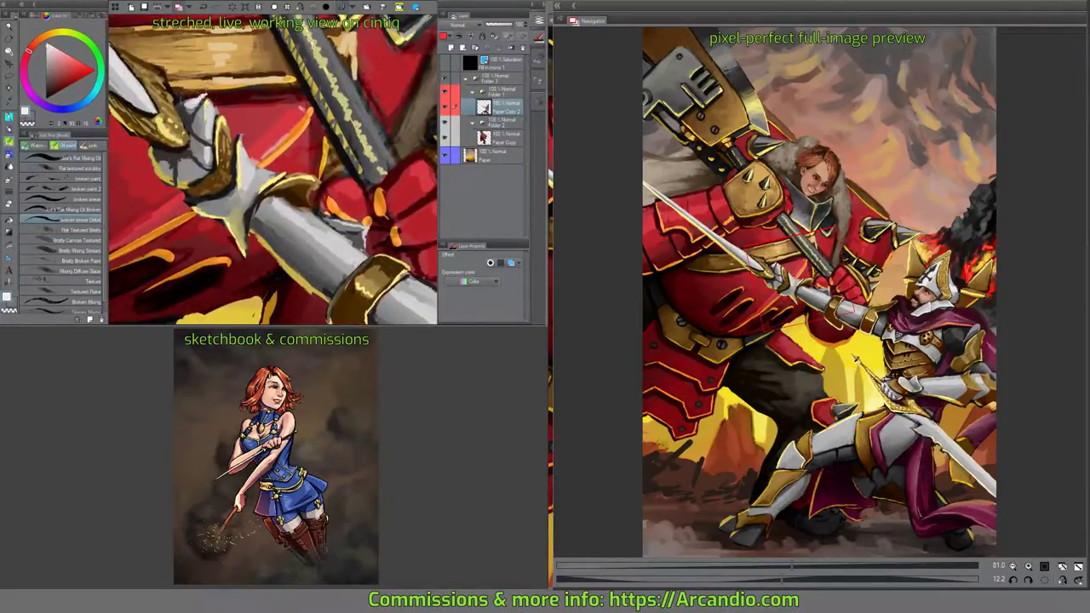
left_click_drag(184, 99, 208, 91)
left_click_drag(273, 170, 256, 141)
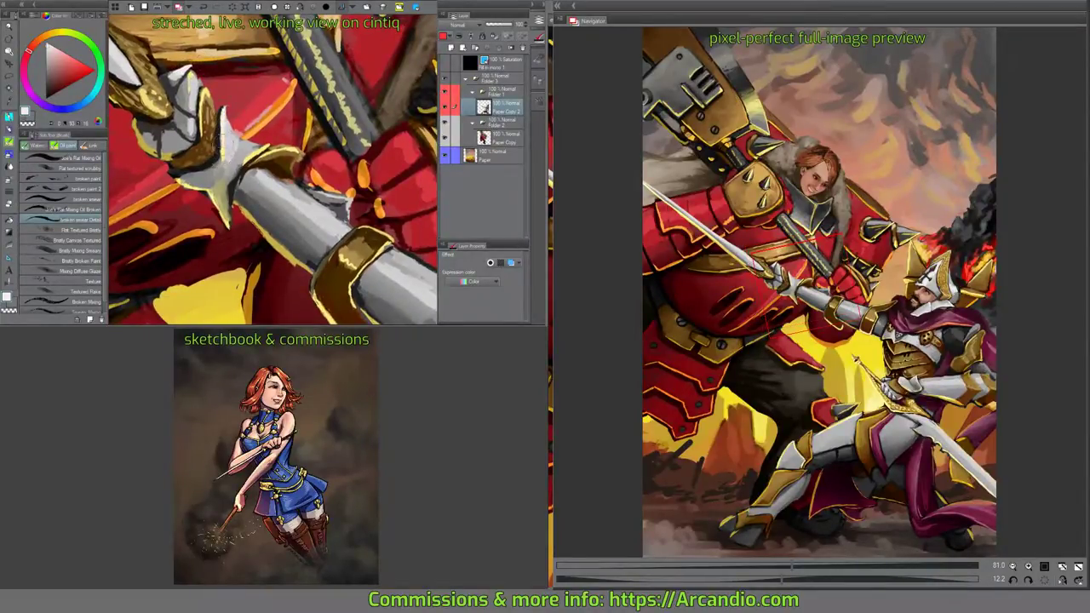
mouse_move(211, 153)
left_mouse_down()
mouse_move(256, 176)
mouse_move(281, 171)
mouse_move(255, 183)
mouse_move(362, 122)
mouse_move(337, 146)
mouse_move(355, 281)
left_mouse_up()
left_click_drag(332, 148, 256, 150)
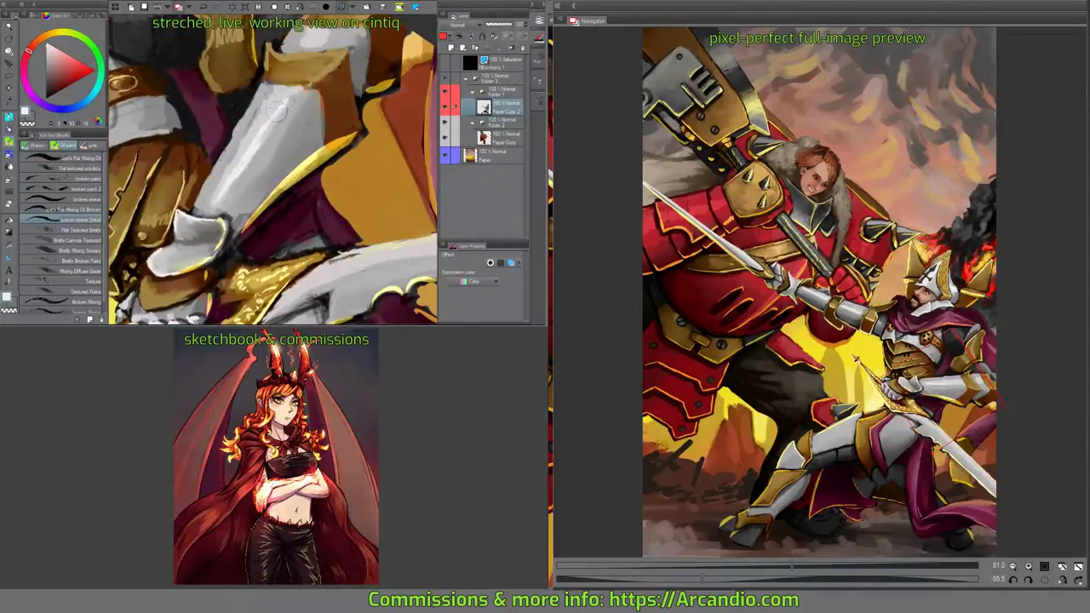
Strengthen the long highlight on the white forearm plate and refine its edges near the elbow with sampled gold and grey.
mouse_move(286, 104)
left_mouse_down()
mouse_move(285, 146)
mouse_move(307, 109)
mouse_move(264, 138)
mouse_move(230, 136)
mouse_move(225, 165)
left_mouse_up()
left_click(232, 150, "alt")
left_click(245, 149, "alt")
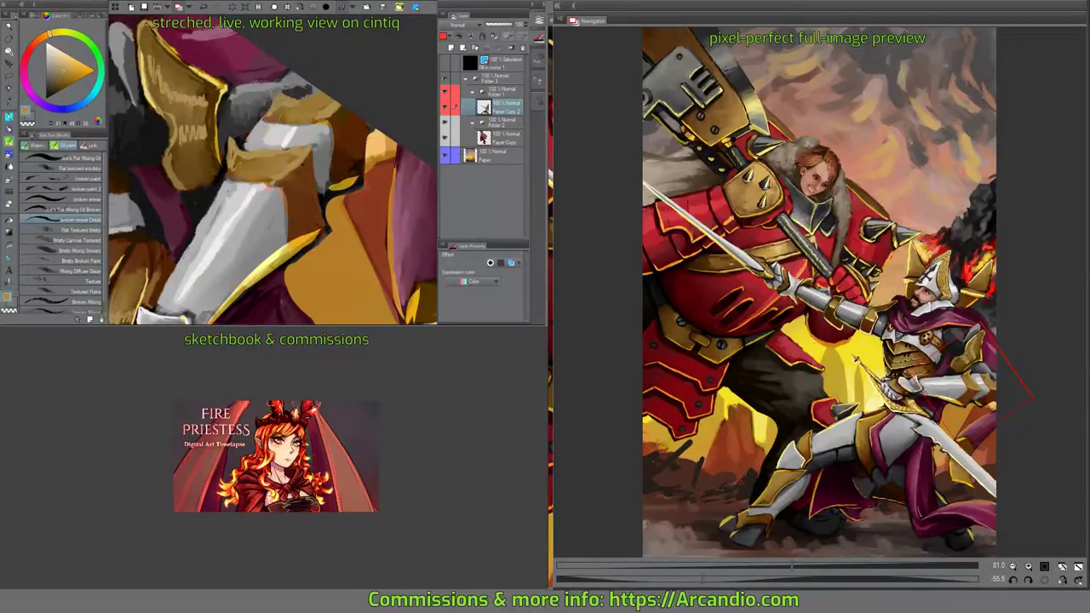
mouse_move(330, 87)
left_mouse_down()
mouse_move(309, 97)
mouse_move(314, 119)
mouse_move(341, 123)
left_mouse_up()
mouse_move(281, 202)
left_mouse_down()
mouse_move(275, 184)
mouse_move(357, 112)
left_mouse_up()
left_click_drag(288, 170, 361, 85)
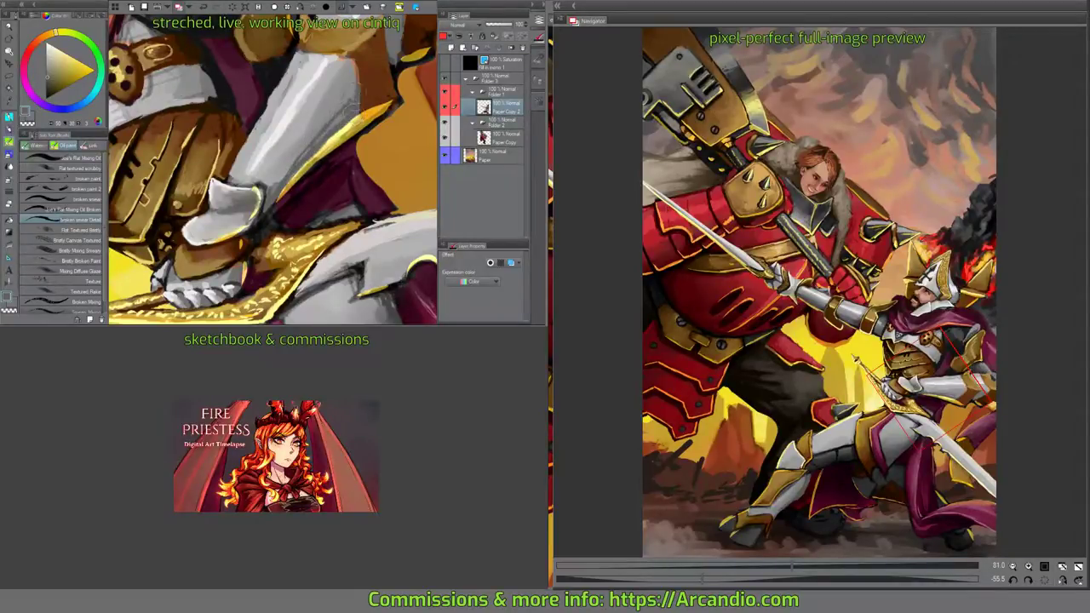
mouse_move(314, 150)
left_mouse_down()
mouse_move(320, 119)
mouse_move(342, 145)
mouse_move(371, 88)
mouse_move(351, 101)
mouse_move(366, 61)
left_mouse_up()
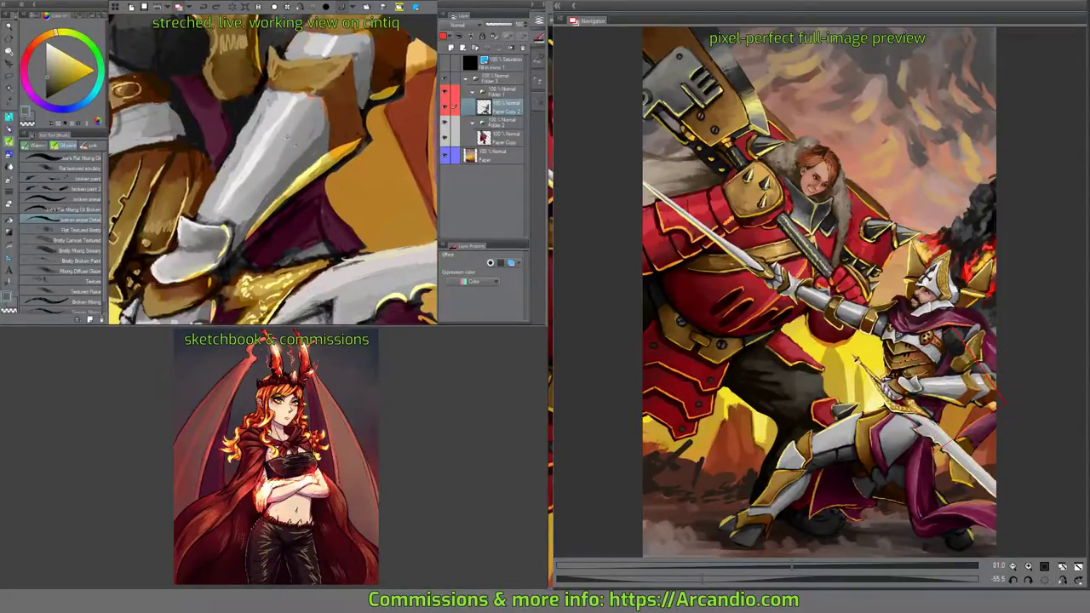
Paint a curved seam across the white forearm plate with near-white highlights, small rivet dots and a sampled dark grey line.
left_click(283, 152, "alt")
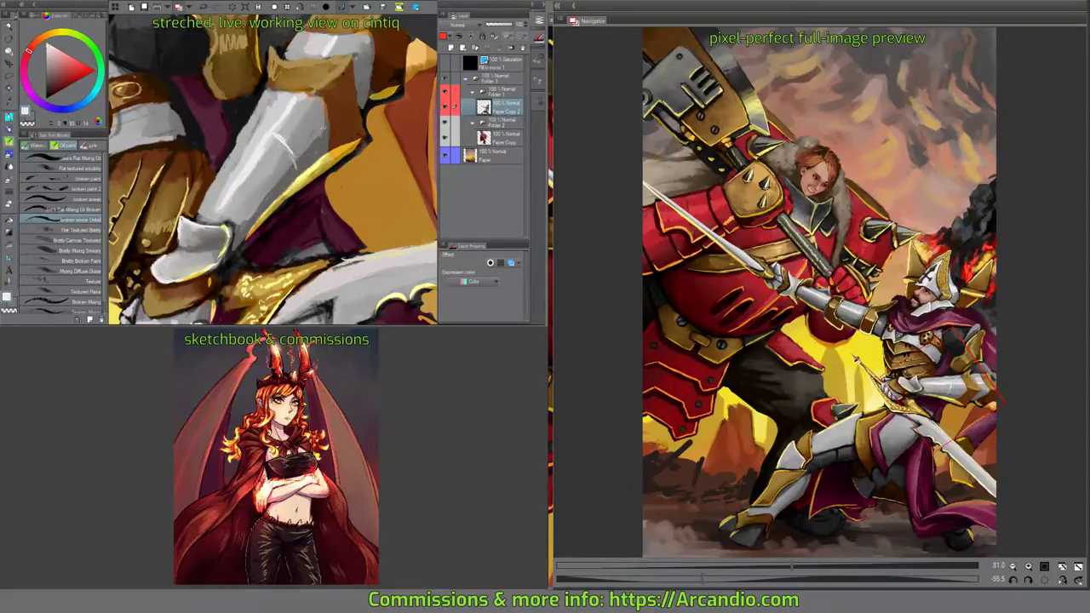
mouse_move(284, 145)
left_mouse_down()
mouse_move(311, 170)
mouse_move(313, 158)
mouse_move(306, 146)
mouse_move(277, 184)
mouse_move(324, 129)
mouse_move(310, 140)
mouse_move(290, 119)
mouse_move(311, 146)
left_mouse_up()
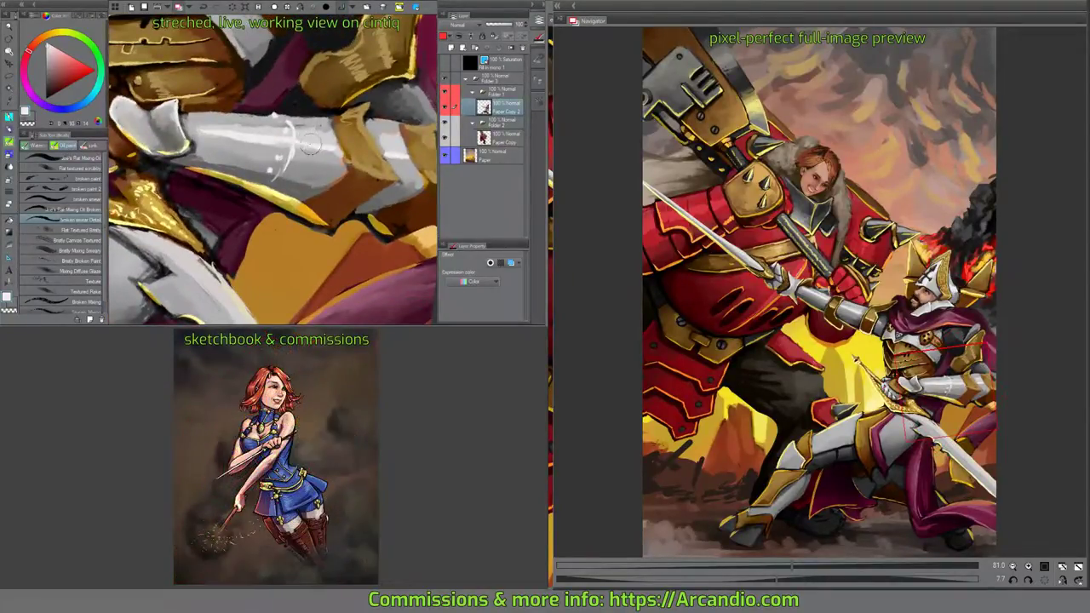
left_click(278, 180, "alt")
left_click_drag(277, 180, 294, 120)
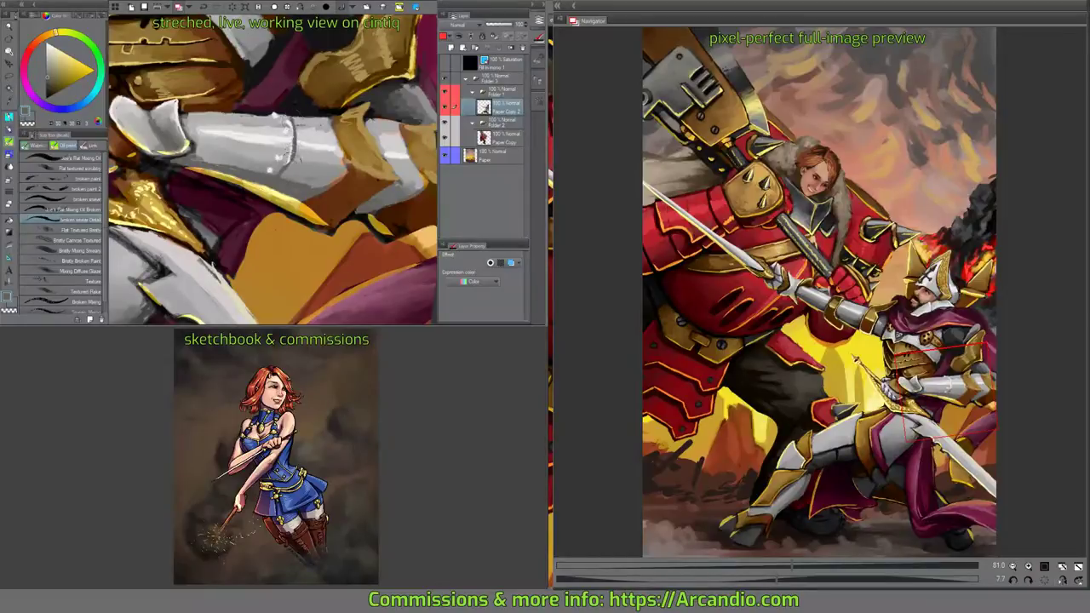
left_click_drag(283, 171, 262, 180)
Add a matching dark seam with light edges to the white arm plate beyond the gold elbow cuff.
left_click_drag(353, 126, 362, 170)
left_click(341, 150, "alt")
mouse_move(353, 128)
left_mouse_down()
mouse_move(370, 149)
mouse_move(361, 173)
left_mouse_up()
left_click(354, 145, "alt")
left_click(353, 141, "alt")
left_click_drag(349, 122, 356, 135)
Refine the forearm plate's lower edge and gold trim toward the elbow with sampled colors.
mouse_move(265, 129)
left_mouse_down()
mouse_move(295, 170)
mouse_move(323, 162)
mouse_move(293, 165)
mouse_move(289, 155)
mouse_move(324, 119)
mouse_move(337, 147)
mouse_move(249, 214)
left_mouse_up()
left_click(249, 215, "alt")
mouse_move(320, 180)
left_mouse_down()
mouse_move(343, 151)
mouse_move(339, 162)
mouse_move(358, 158)
mouse_move(320, 163)
mouse_move(392, 188)
mouse_move(366, 171)
mouse_move(315, 167)
left_mouse_up()
left_click(340, 166, "alt")
left_click(357, 158, "alt")
left_click(367, 170, "alt")
left_click(392, 175, "alt")
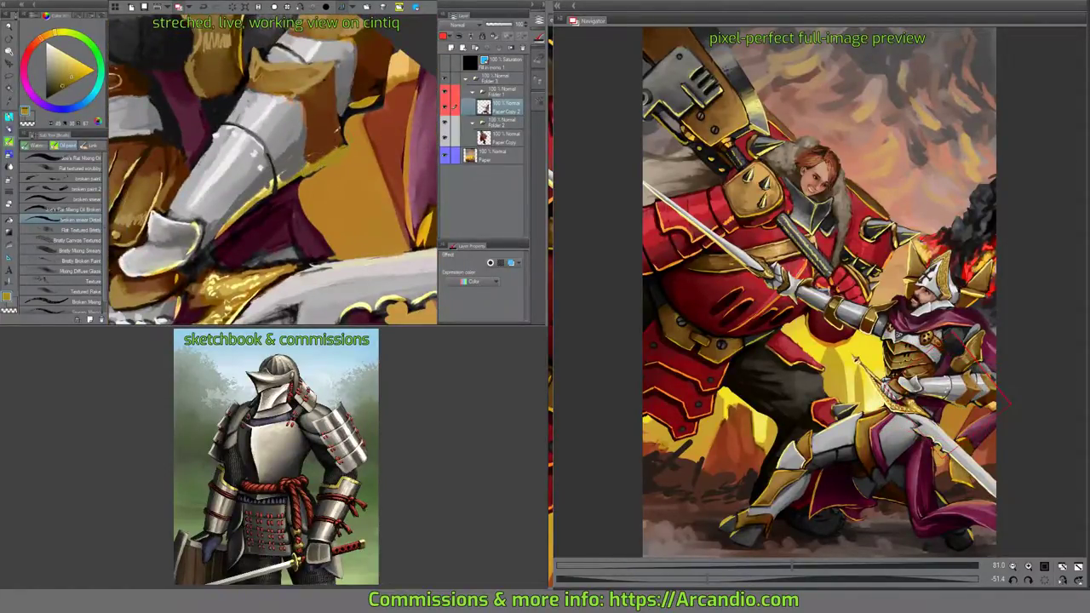
Repaint the brown underside and gold lower tips of the elbow armor with sampled brown, gold and dark grey.
left_click(333, 136, "alt")
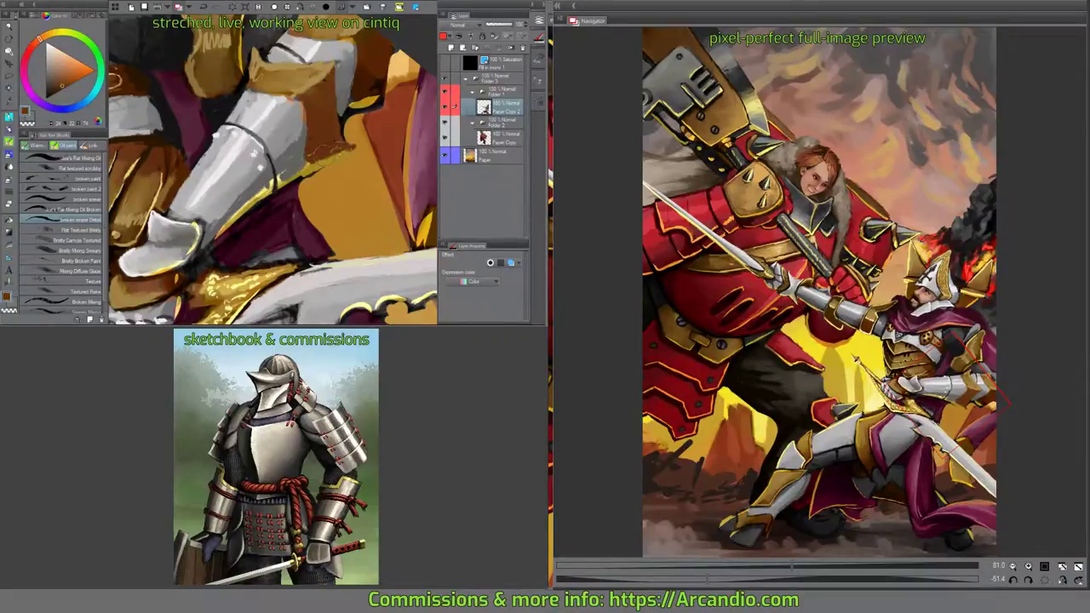
left_click_drag(341, 150, 363, 109)
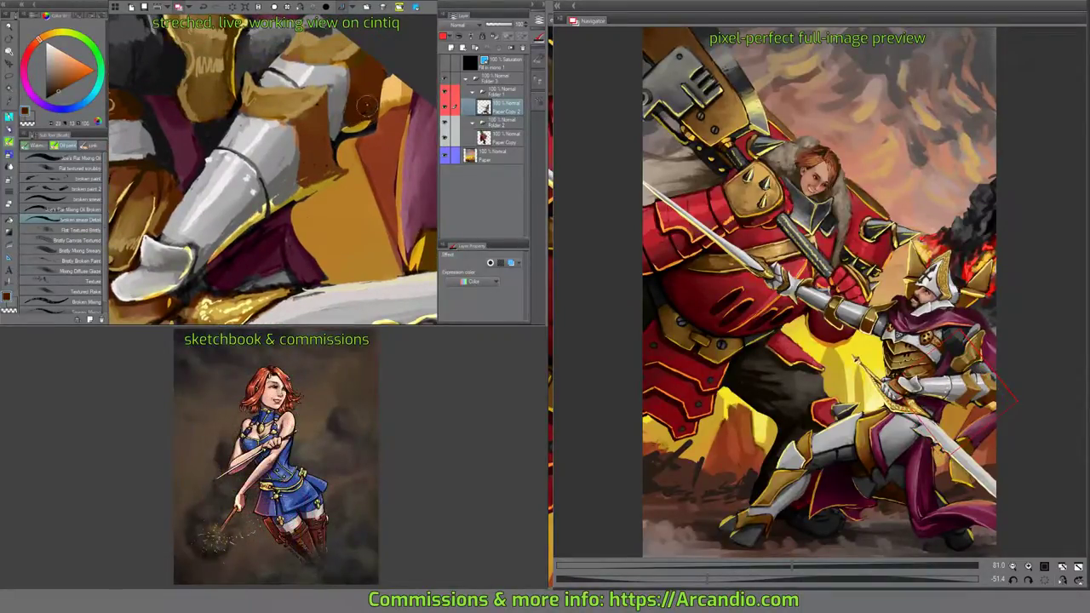
left_click(356, 125, "alt")
left_click(364, 126, "alt")
left_click(366, 129, "alt")
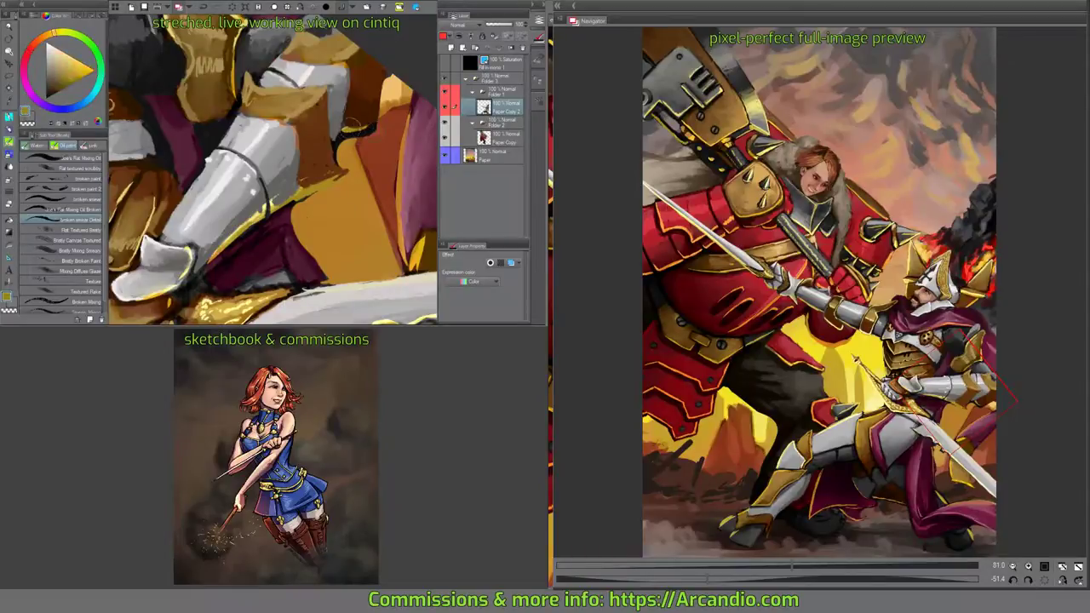
mouse_move(347, 133)
left_mouse_down()
mouse_move(380, 114)
mouse_move(315, 166)
left_mouse_up()
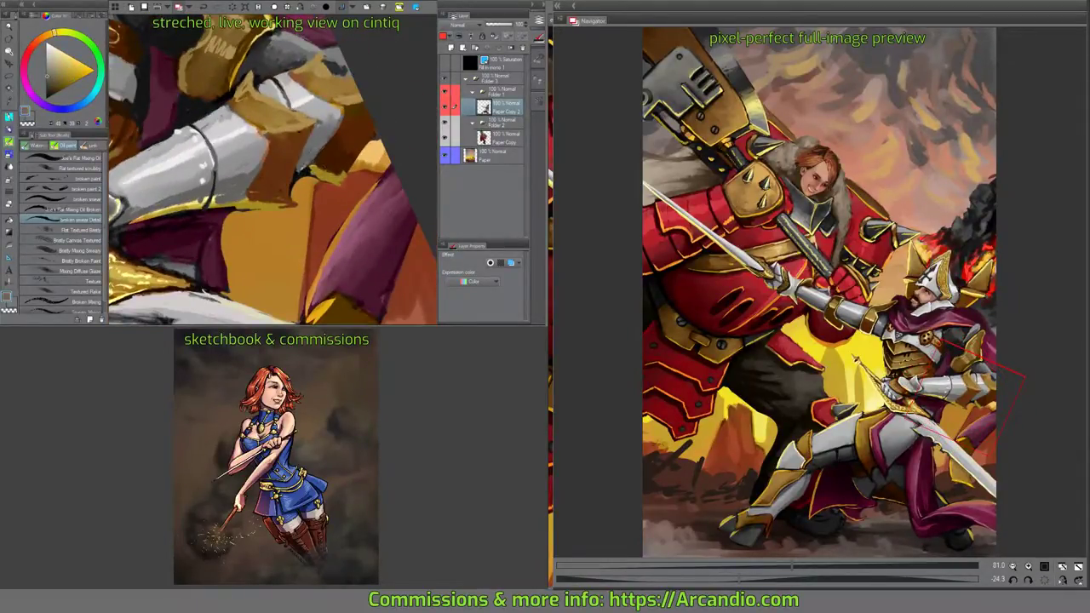
left_click(301, 172, "alt")
mouse_move(319, 155)
left_mouse_down()
mouse_move(309, 148)
mouse_move(368, 156)
mouse_move(341, 168)
mouse_move(277, 161)
mouse_move(388, 166)
mouse_move(375, 174)
mouse_move(382, 155)
mouse_move(317, 170)
mouse_move(300, 55)
mouse_move(298, 116)
left_mouse_up()
left_click(298, 168, "alt")
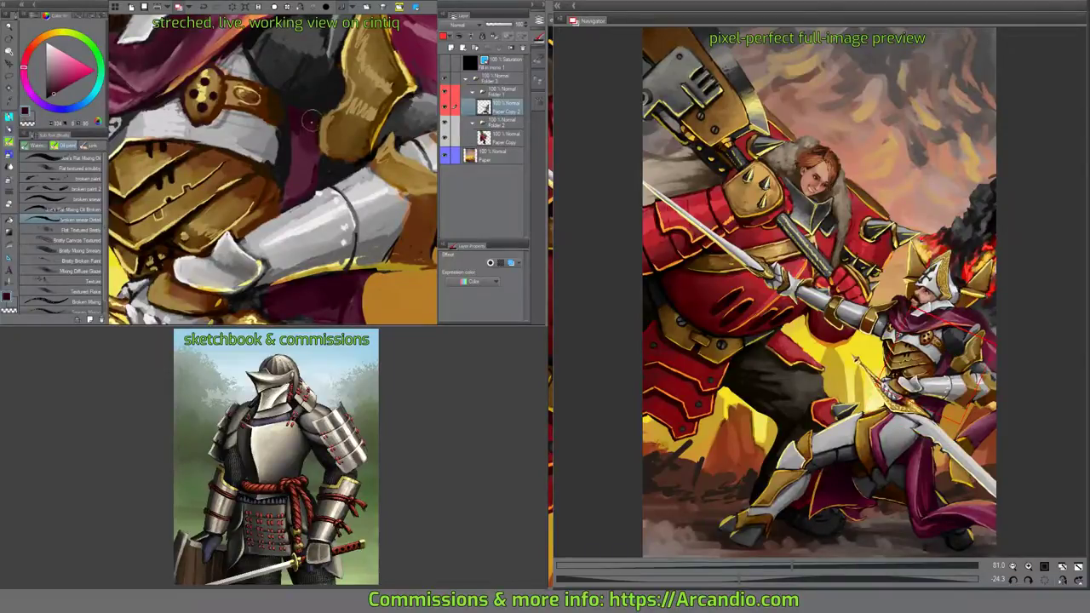
Darken the gap beside the brown chest strap and the edges of the black sleeve with near-black strokes.
mouse_move(309, 120)
left_mouse_down()
mouse_move(336, 159)
mouse_move(322, 154)
left_mouse_up()
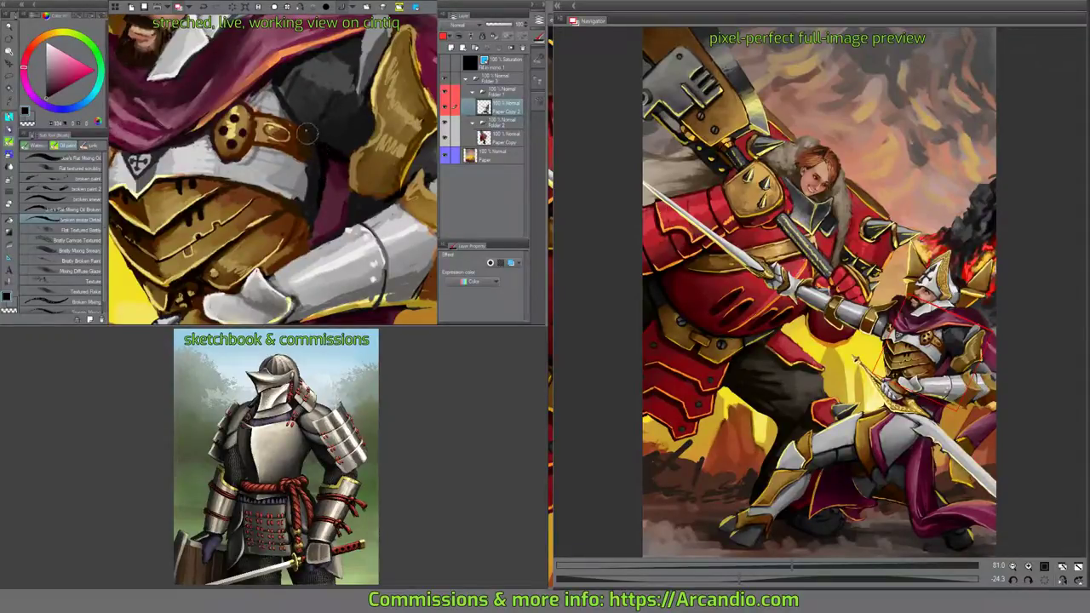
mouse_move(300, 124)
left_mouse_down()
mouse_move(317, 136)
mouse_move(332, 108)
left_mouse_up()
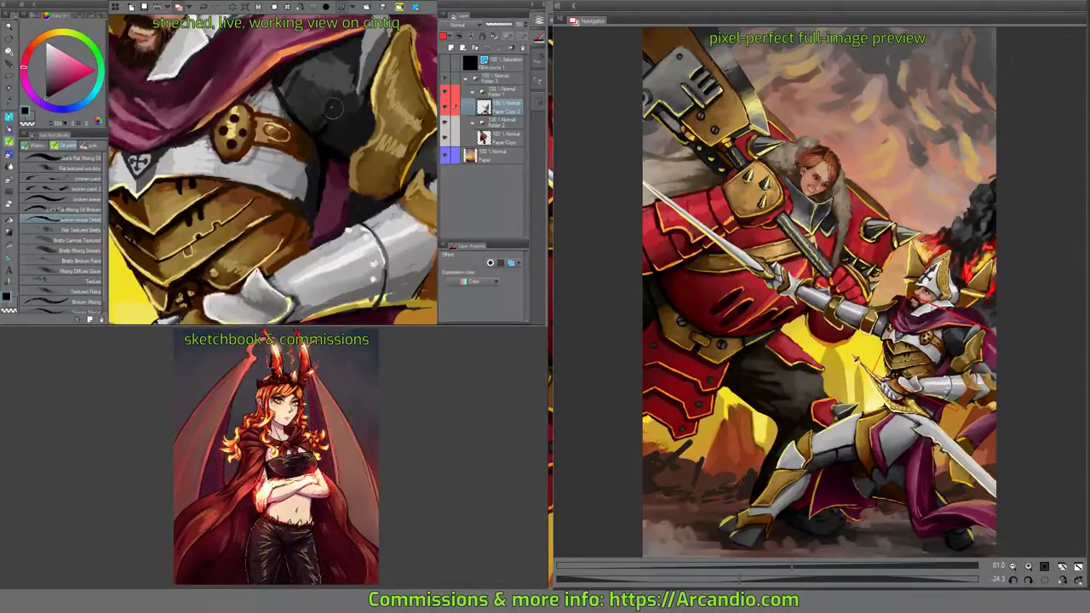
left_click_drag(278, 82, 292, 61)
mouse_move(366, 73)
left_mouse_down()
mouse_move(367, 135)
mouse_move(334, 152)
mouse_move(342, 219)
left_mouse_up()
Touch up the purple cloth between the knight's torso and forearm with dark maroon.
key("asciicircum")
key("asciicircum")
key("asciicircum")
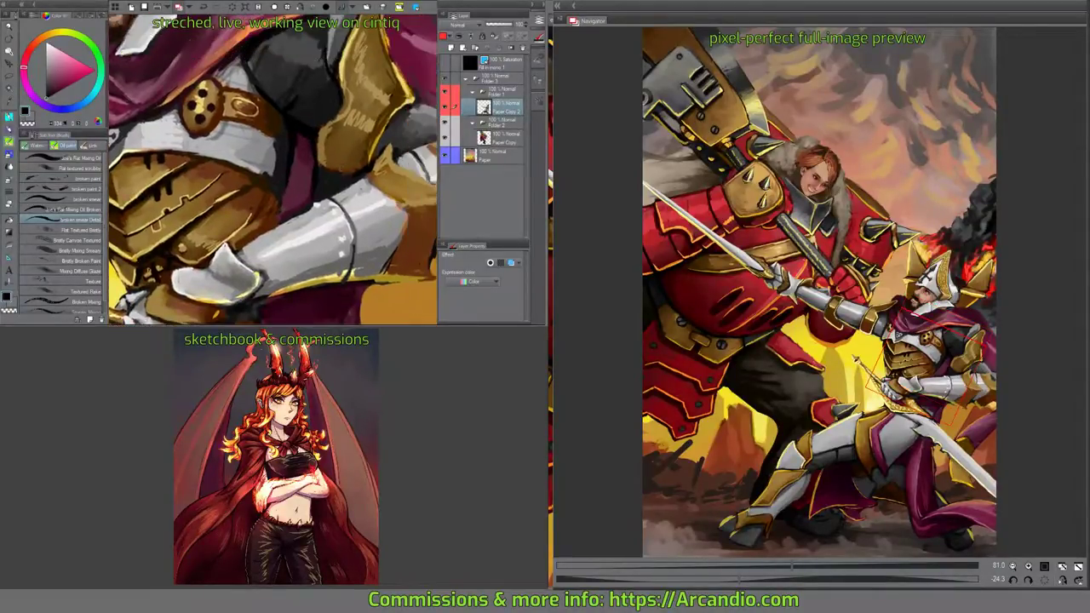
key("asciicircum")
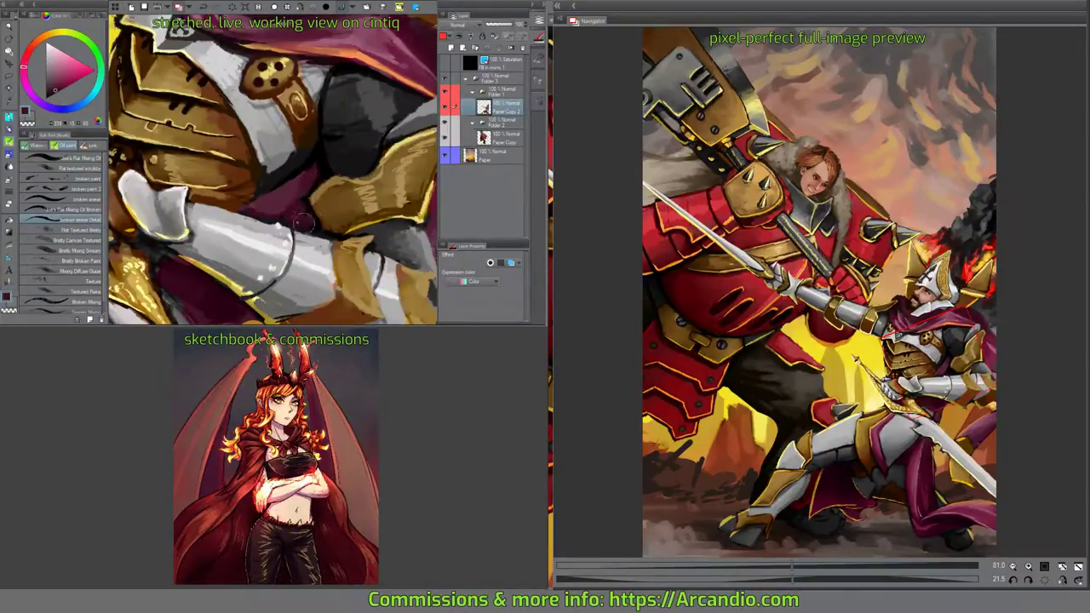
key("asciicircum")
key("asciicircum")
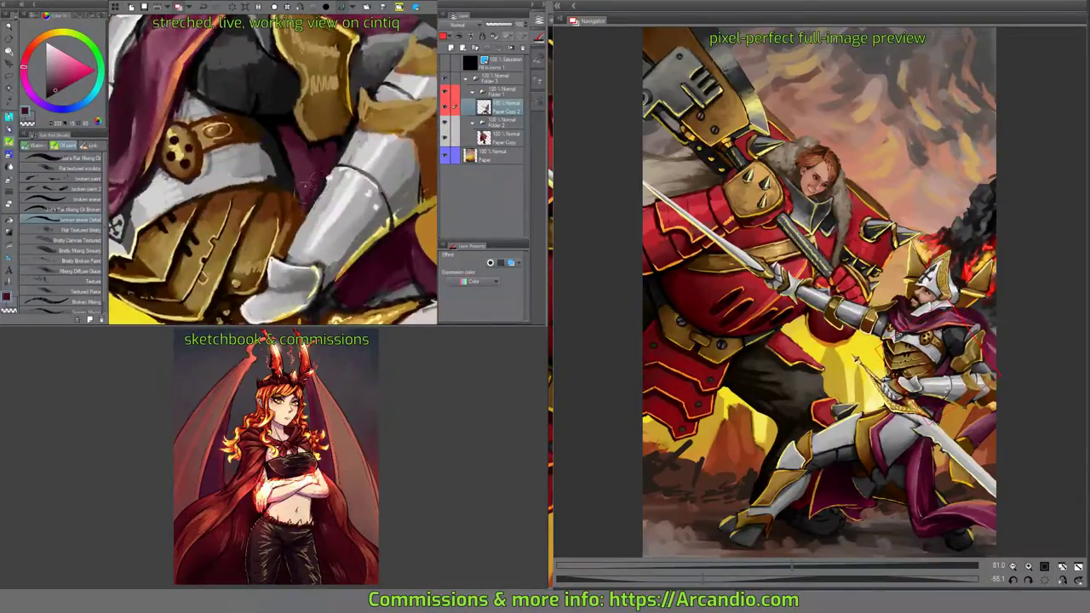
Sharpen the dark edges around the purple cloth between the torso and forearm with a sampled near-black.
left_click(294, 175, "alt")
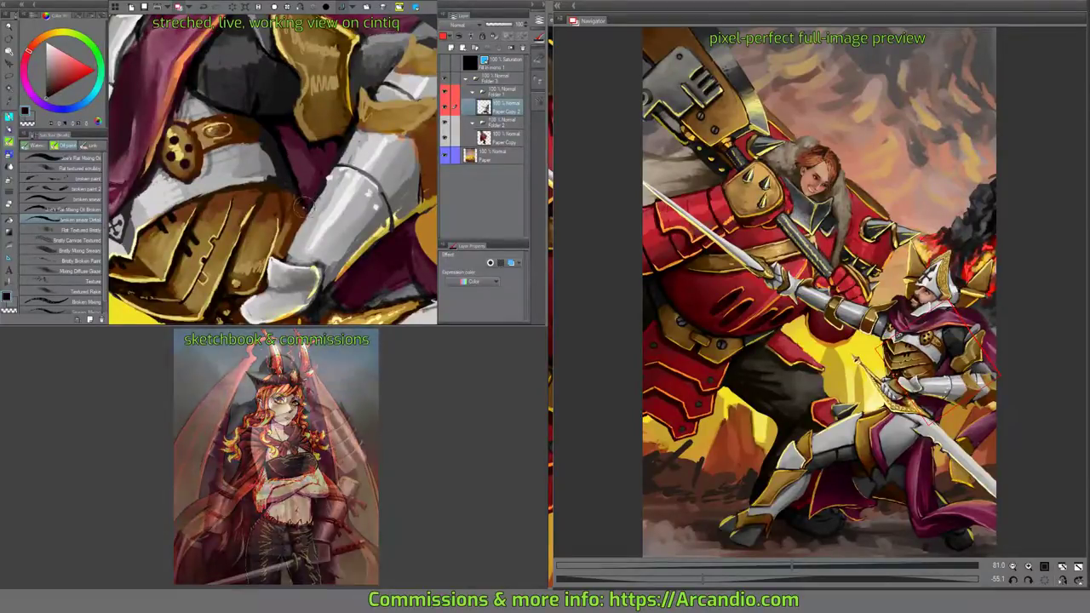
key("asciicircum")
key("asciicircum")
key("asciicircum")
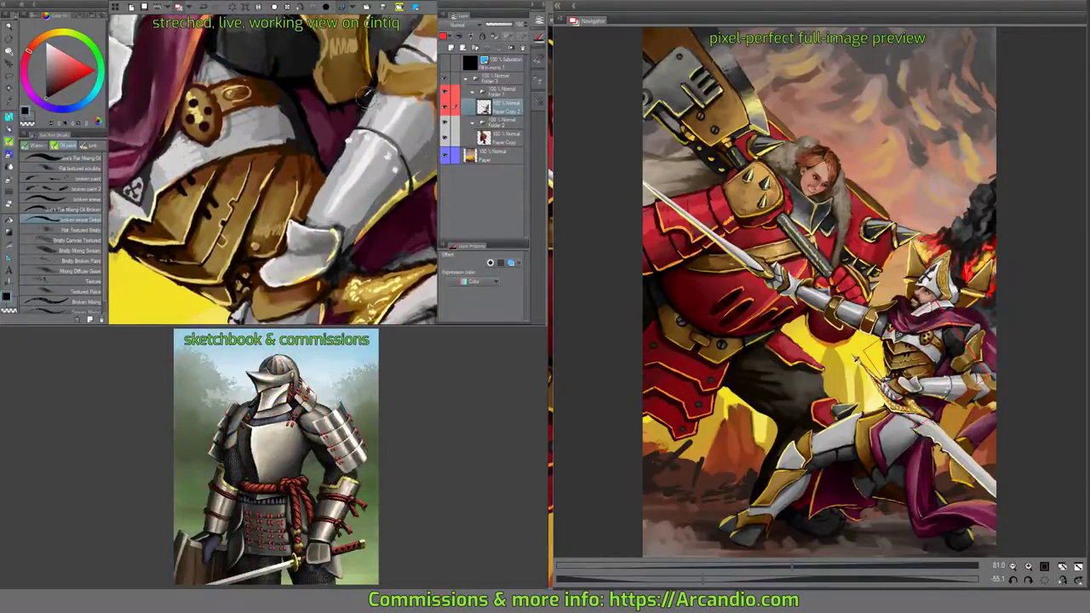
key("asciicircum")
mouse_move(327, 160)
left_mouse_down()
mouse_move(315, 170)
mouse_move(325, 174)
mouse_move(334, 128)
mouse_move(325, 164)
left_mouse_up()
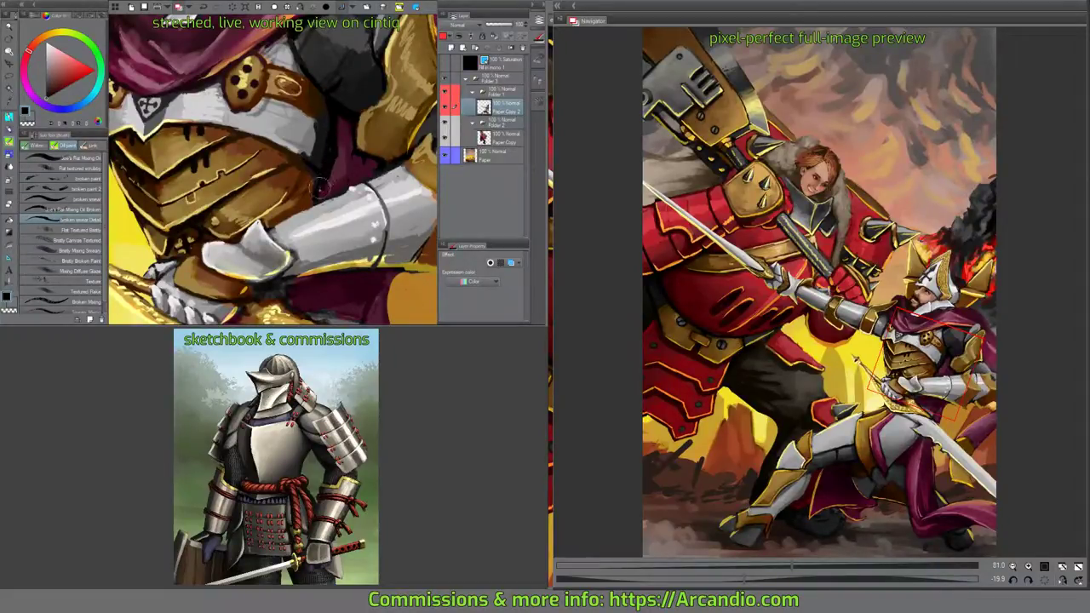
Shade the purple cloth below the forearm with near-black and paint lighter purple folds into it.
scroll(327, 188, "down", 2)
key("minus")
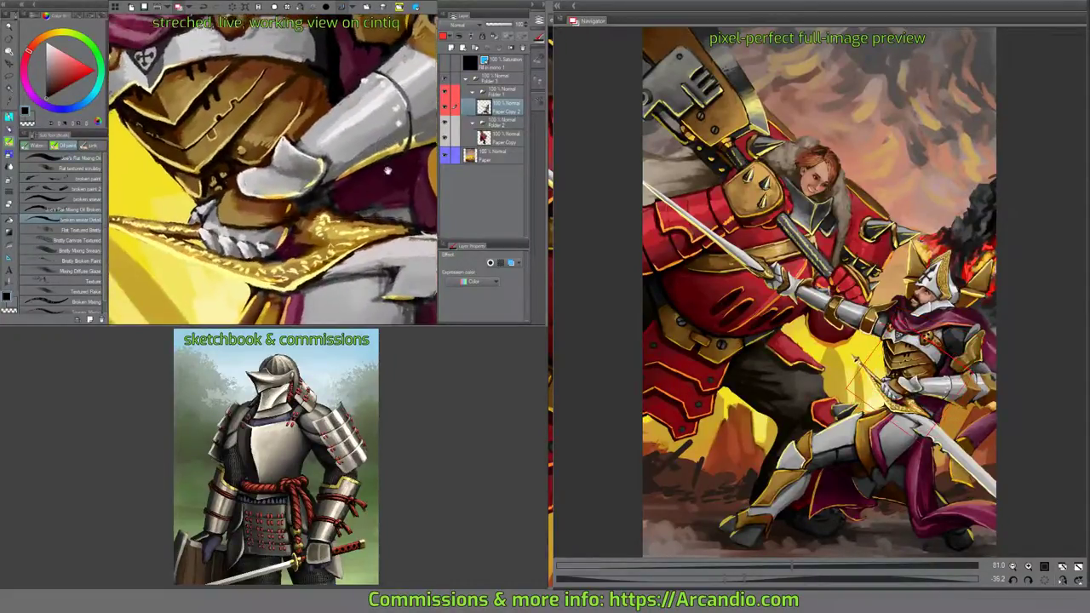
left_click_drag(351, 160, 390, 141)
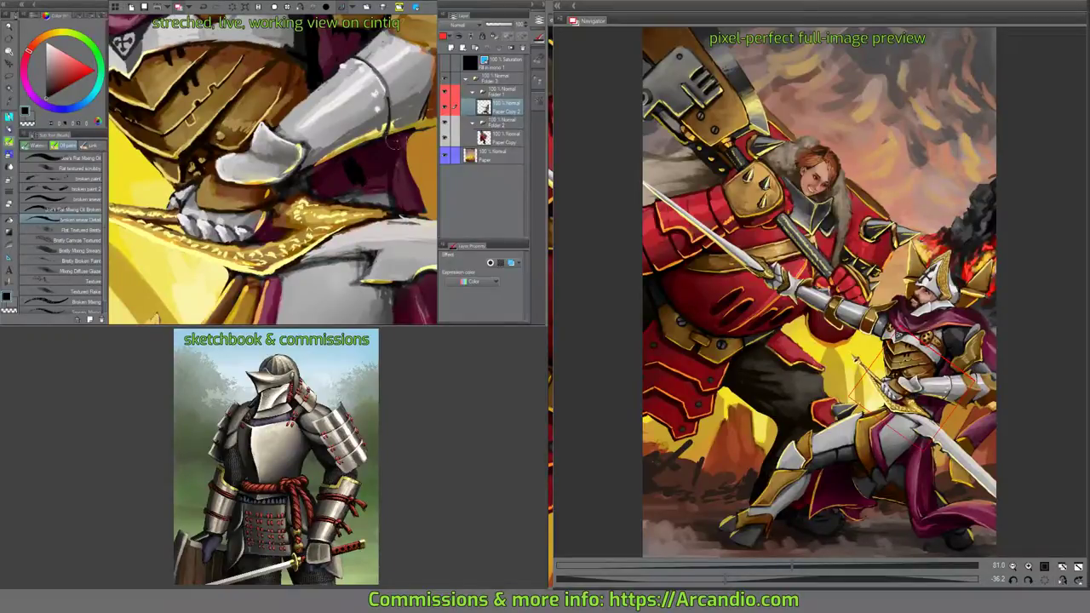
scroll(366, 162, "down", 2)
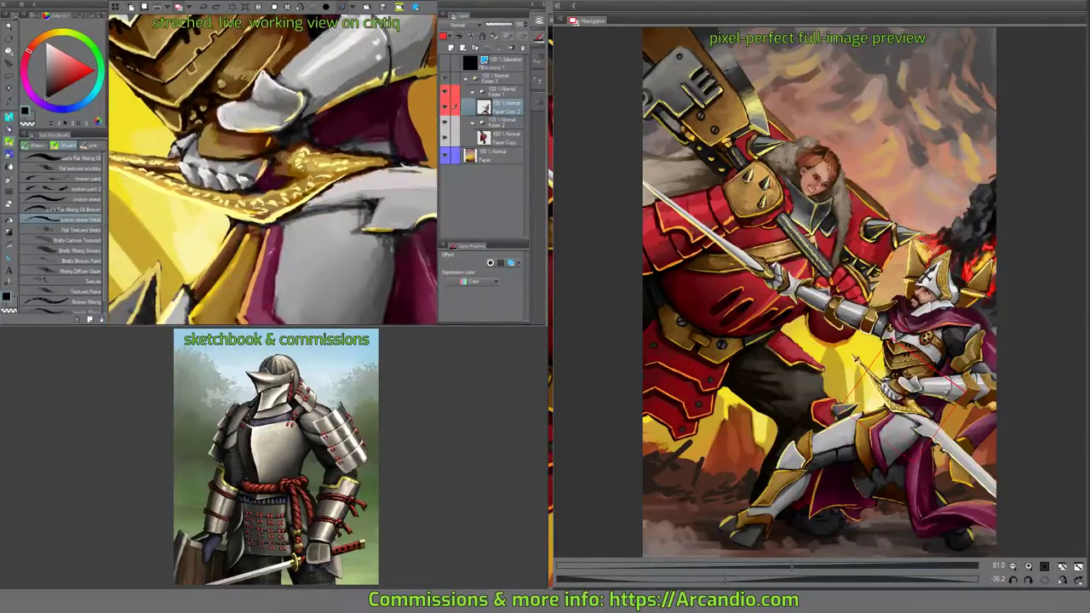
left_click(341, 128, "alt")
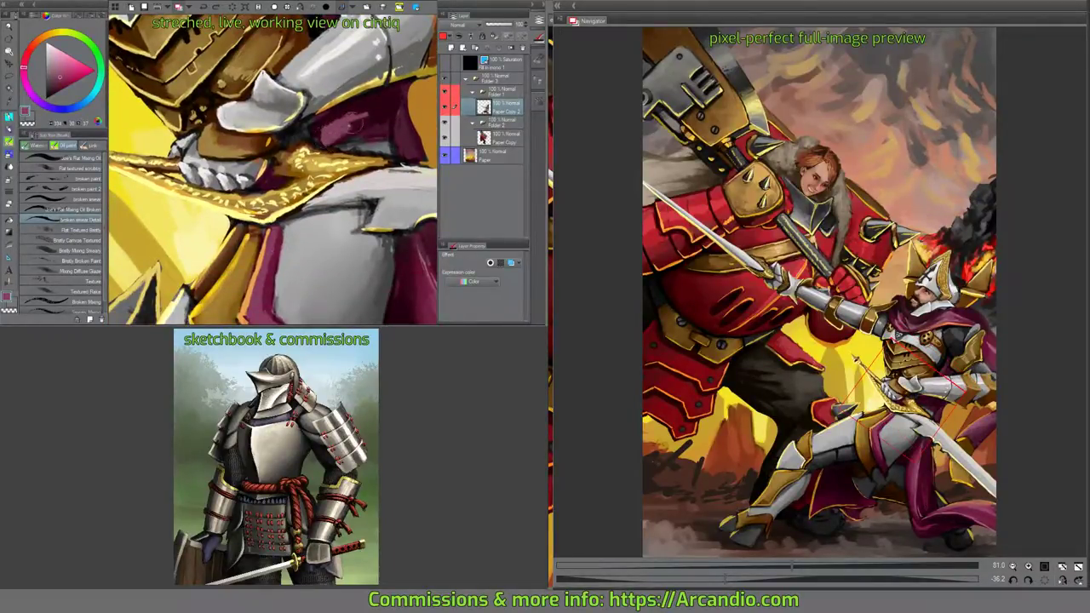
mouse_move(402, 106)
left_mouse_down()
mouse_move(394, 54)
mouse_move(364, 64)
mouse_move(353, 100)
mouse_move(375, 101)
mouse_move(371, 89)
mouse_move(345, 109)
mouse_move(356, 102)
mouse_move(348, 89)
mouse_move(337, 111)
mouse_move(355, 109)
mouse_move(332, 127)
mouse_move(361, 109)
mouse_move(349, 121)
mouse_move(378, 122)
mouse_move(361, 115)
mouse_move(318, 129)
mouse_move(366, 128)
left_mouse_up()
Brighten the base of the sword blade with near-white and clean its edge against the gold crossguard.
left_click(360, 112, "alt")
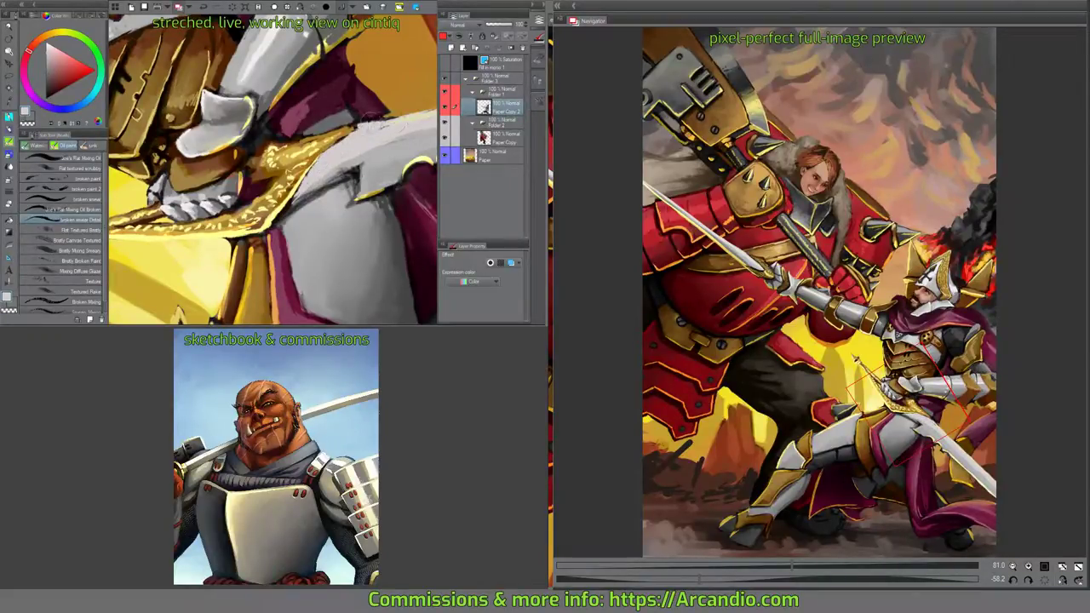
left_click_drag(389, 120, 378, 125)
left_click(379, 125, "alt")
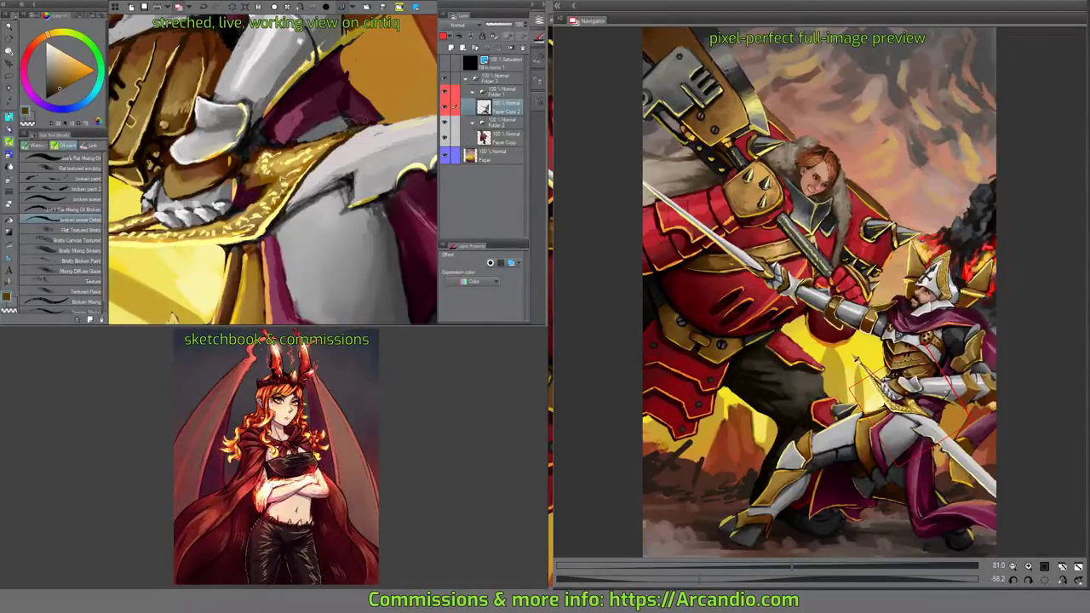
left_click_drag(372, 120, 298, 175)
Darken the edge of the purple cloth just above the sword blade with a sampled dark maroon.
left_click(336, 123, "alt")
left_click(308, 97, "alt")
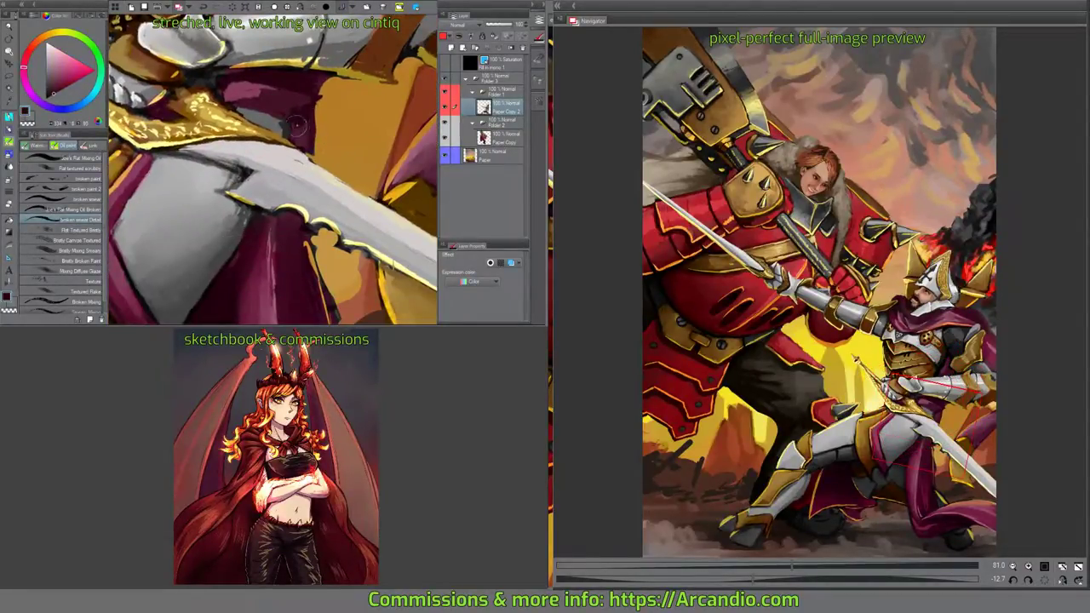
mouse_move(302, 119)
left_mouse_down()
mouse_move(310, 159)
mouse_move(298, 109)
mouse_move(289, 144)
mouse_move(284, 131)
mouse_move(289, 147)
mouse_move(303, 141)
mouse_move(314, 181)
mouse_move(320, 151)
mouse_move(292, 147)
mouse_move(291, 195)
left_mouse_up()
Smooth the sword blade near the crossguard and define its edges with sampled light greys.
left_click(315, 173, "alt")
left_click(295, 151, "alt")
mouse_move(266, 141)
left_mouse_down()
mouse_move(243, 170)
mouse_move(263, 125)
mouse_move(281, 204)
mouse_move(259, 193)
mouse_move(258, 215)
mouse_move(281, 179)
mouse_move(255, 217)
left_mouse_up()
mouse_move(342, 179)
left_mouse_down()
mouse_move(317, 153)
mouse_move(342, 144)
left_mouse_up()
key("minus")
key("minus")
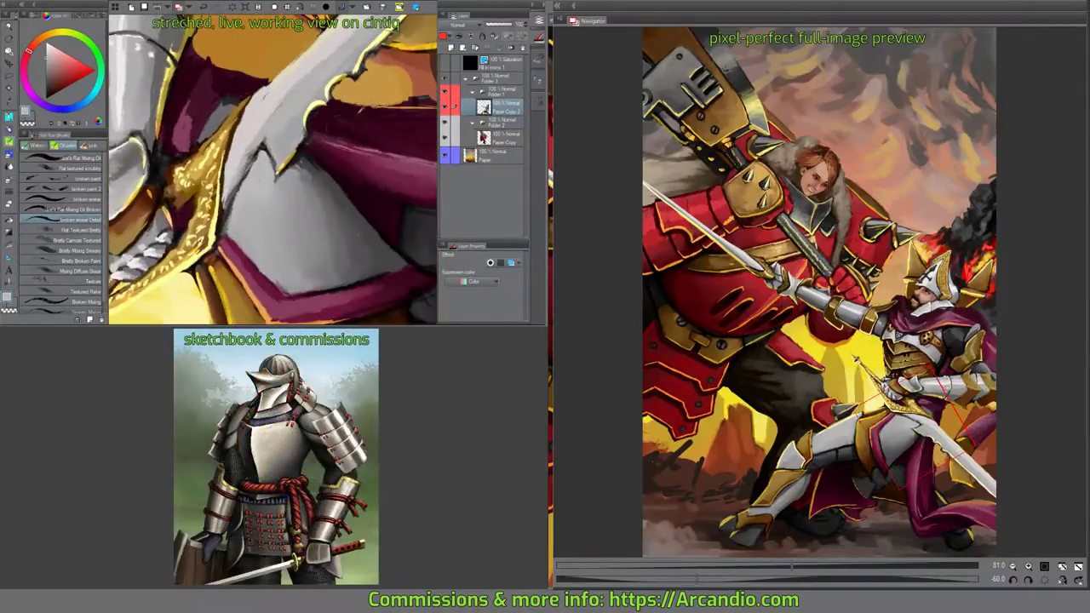
Paint a bright pale-yellow rim along the notched edge of the sword blade near the crossguard, using the sampled edge yellow.
mouse_move(255, 136)
left_mouse_down()
mouse_move(240, 178)
mouse_move(295, 83)
left_mouse_up()
key("minus")
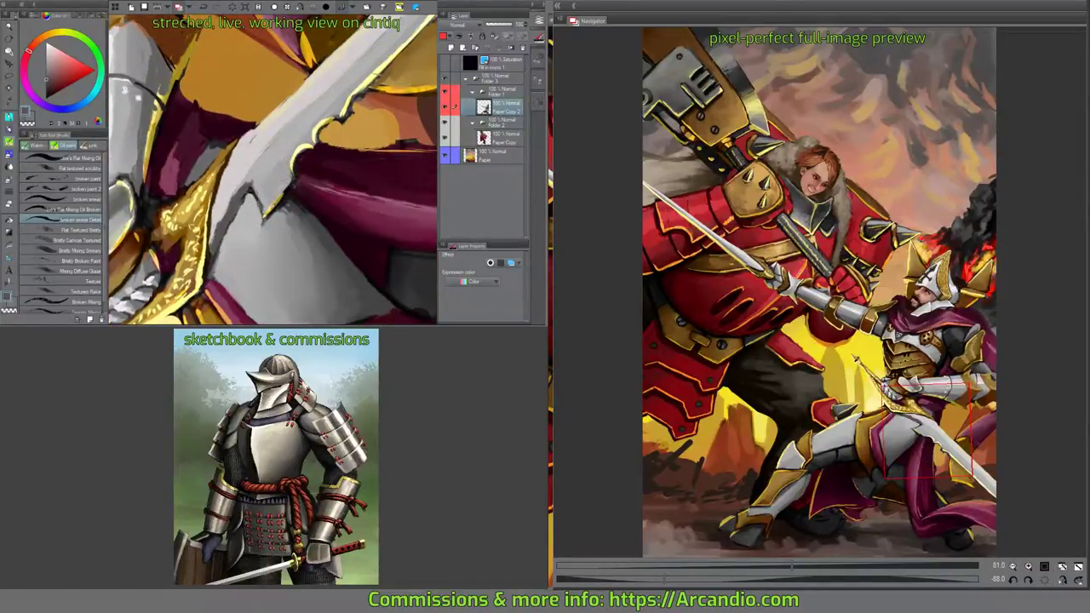
left_click(268, 207, "alt")
mouse_move(268, 207)
left_mouse_down()
mouse_move(308, 147)
mouse_move(320, 150)
left_mouse_up()
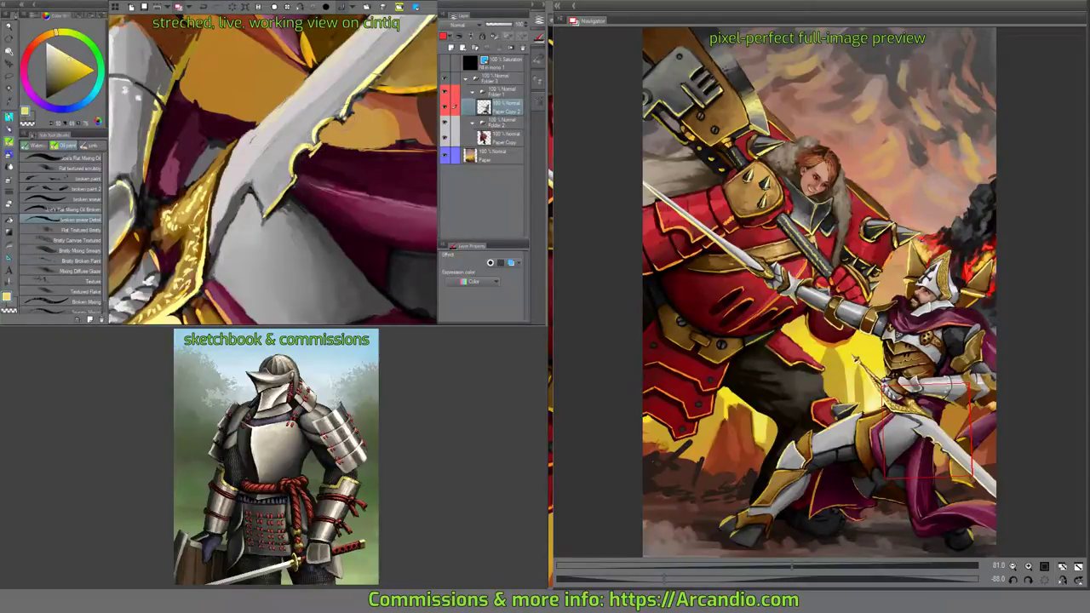
mouse_move(351, 100)
left_mouse_down()
mouse_move(391, 53)
mouse_move(369, 77)
left_mouse_up()
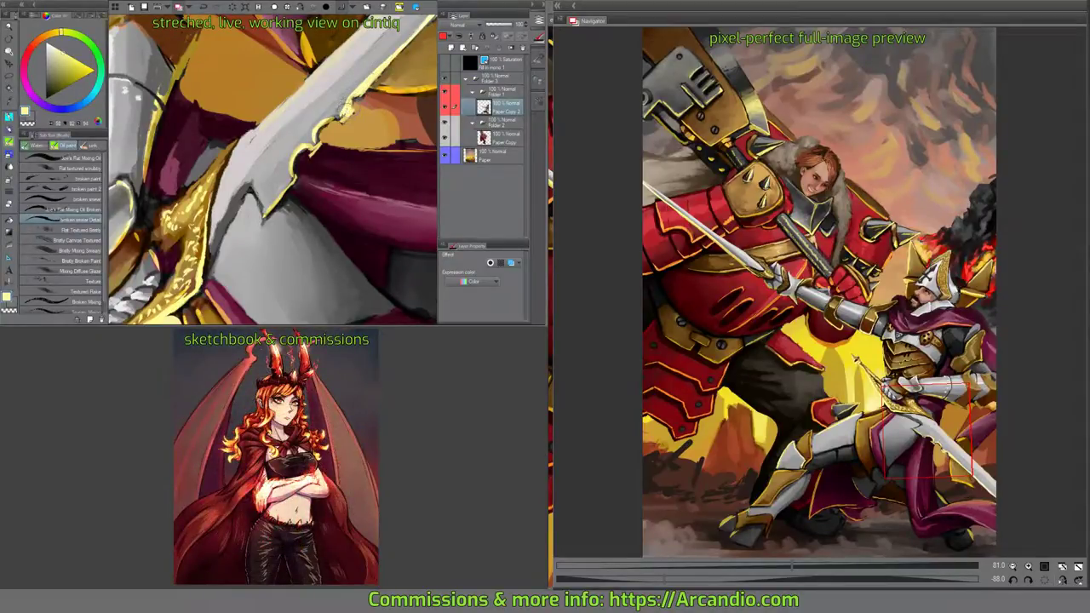
mouse_move(347, 109)
left_mouse_down()
mouse_move(329, 113)
mouse_move(264, 217)
mouse_move(326, 135)
mouse_move(324, 170)
mouse_move(307, 169)
mouse_move(317, 155)
mouse_move(313, 172)
left_mouse_up()
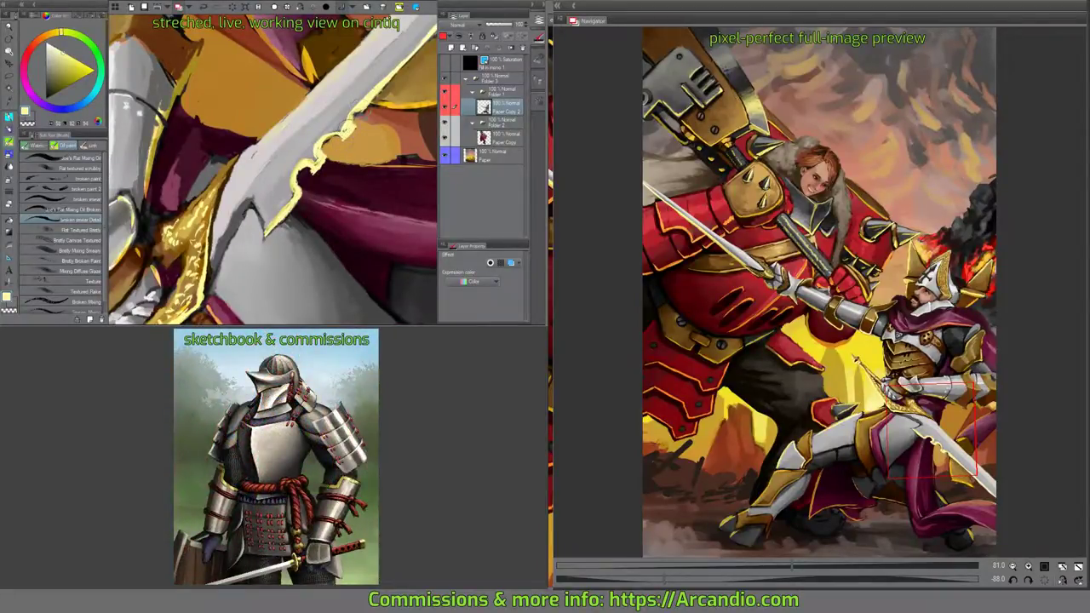
Clean the inside of the blade's pale-yellow rim with sampled light grey, following the notches and the straight edge towards the tip.
left_click(345, 115, "alt")
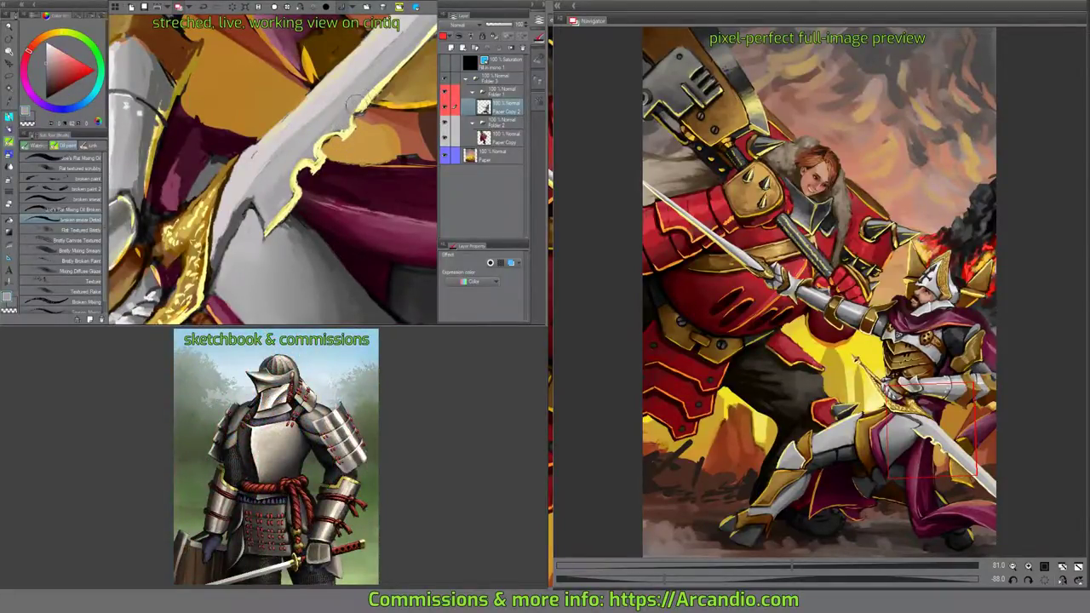
left_click_drag(362, 95, 302, 159)
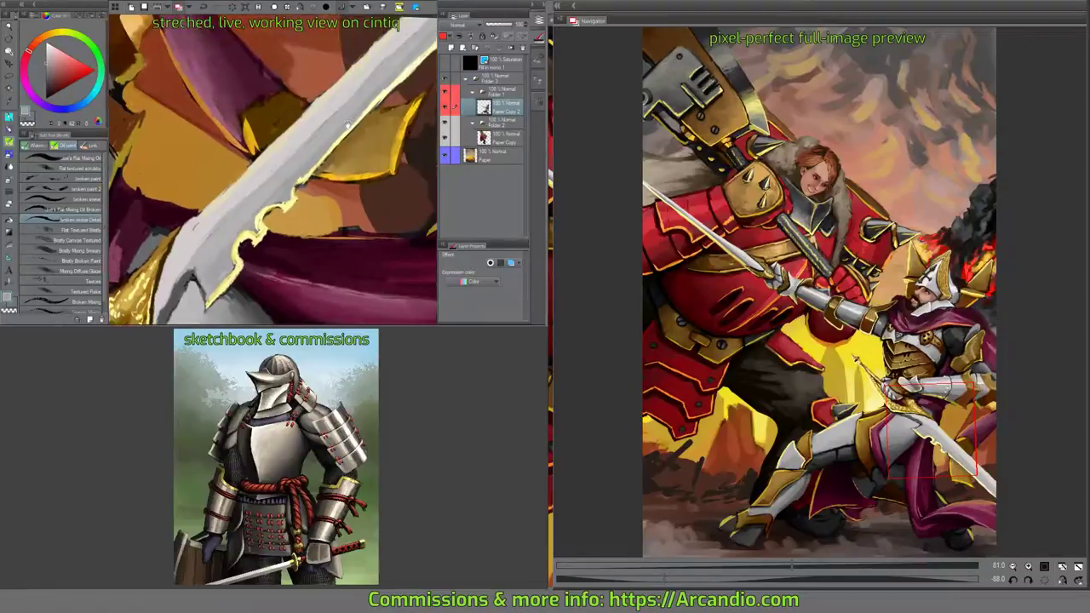
left_click_drag(368, 100, 332, 135)
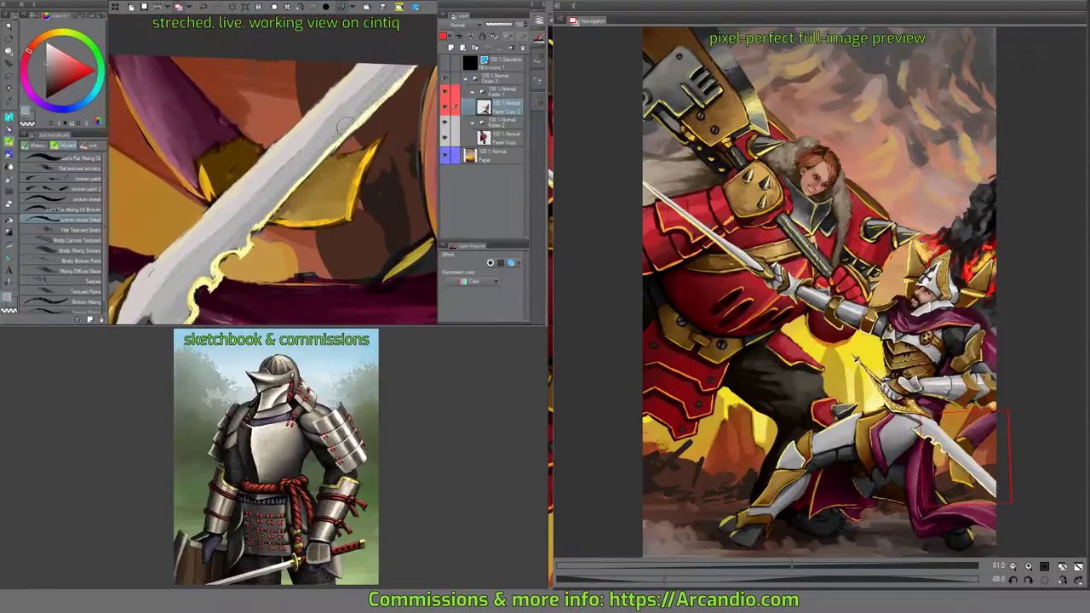
left_click(385, 88, "alt")
mouse_move(387, 98)
left_mouse_down()
mouse_move(407, 75)
mouse_move(299, 157)
left_mouse_up()
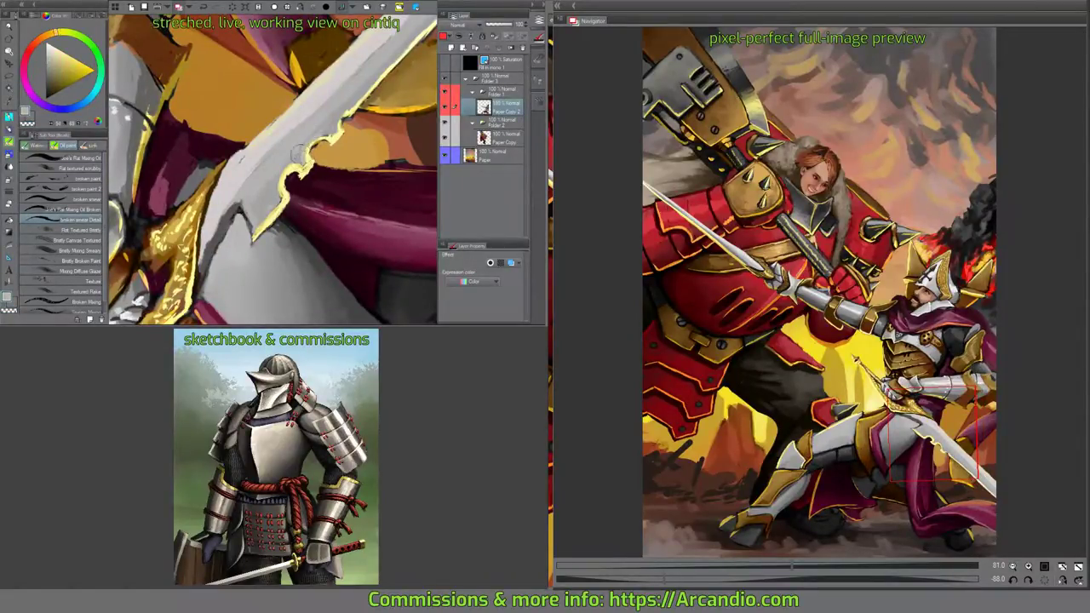
left_click(328, 129, "alt")
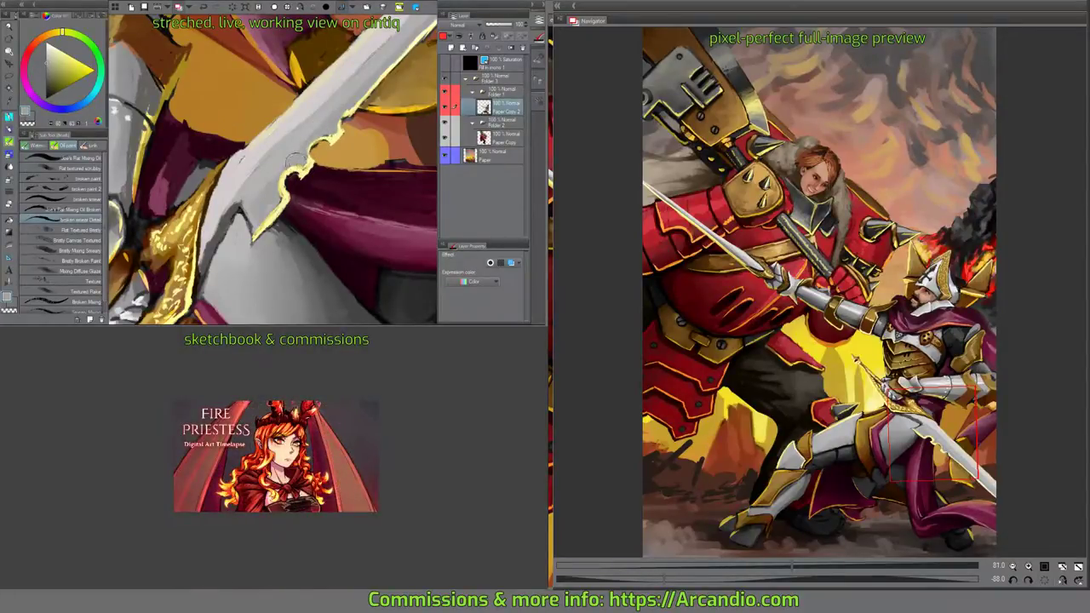
left_click_drag(277, 212, 299, 183)
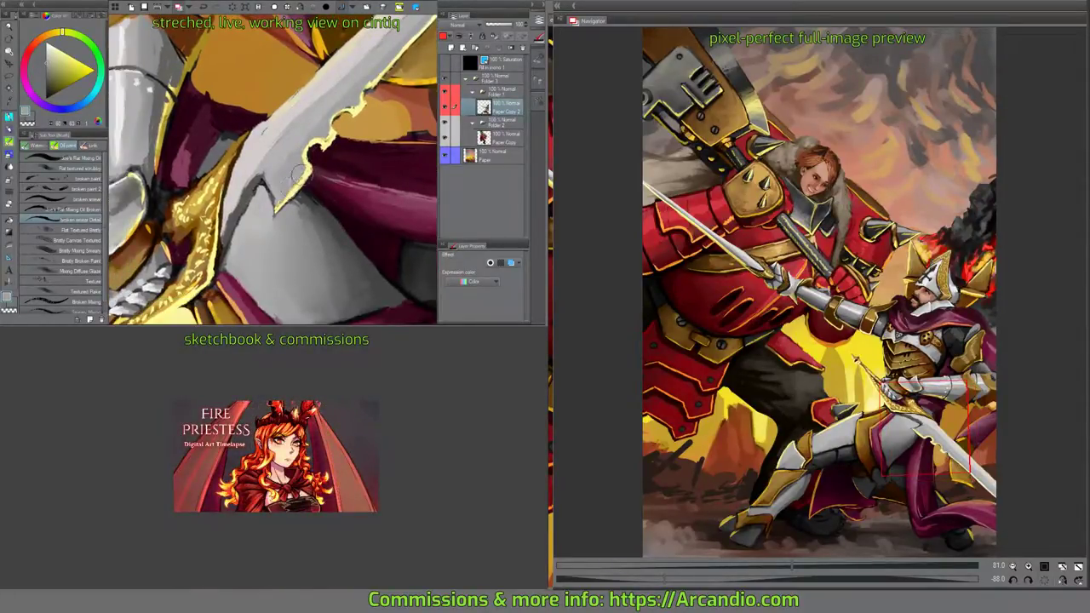
Extend the sampled pale-yellow rim light around the blade's pointed barb and along its base beside the gold crossguard.
left_click(290, 198, "alt")
mouse_move(281, 203)
left_mouse_down()
mouse_move(267, 211)
mouse_move(281, 187)
left_mouse_up()
left_click_drag(269, 147, 235, 220)
left_click_drag(257, 175, 227, 240)
left_click_drag(253, 196, 224, 252)
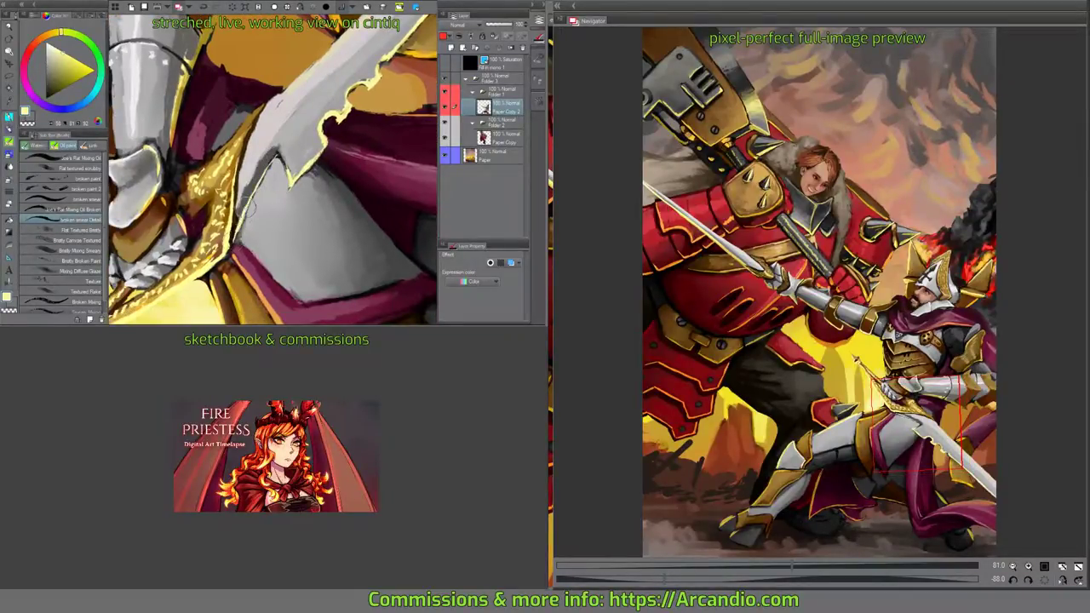
left_click_drag(271, 157, 226, 245)
left_click_drag(247, 204, 273, 180)
Touch up the gold crossguard's lower edge with pale yellow and save the painting.
left_click_drag(339, 76, 324, 95)
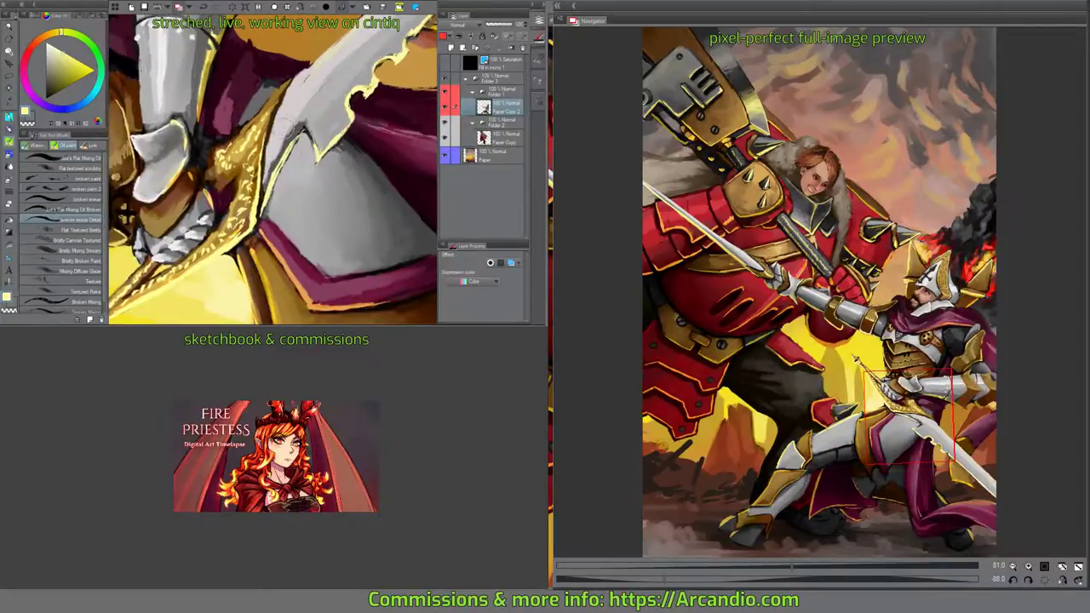
left_click_drag(296, 145, 366, 175)
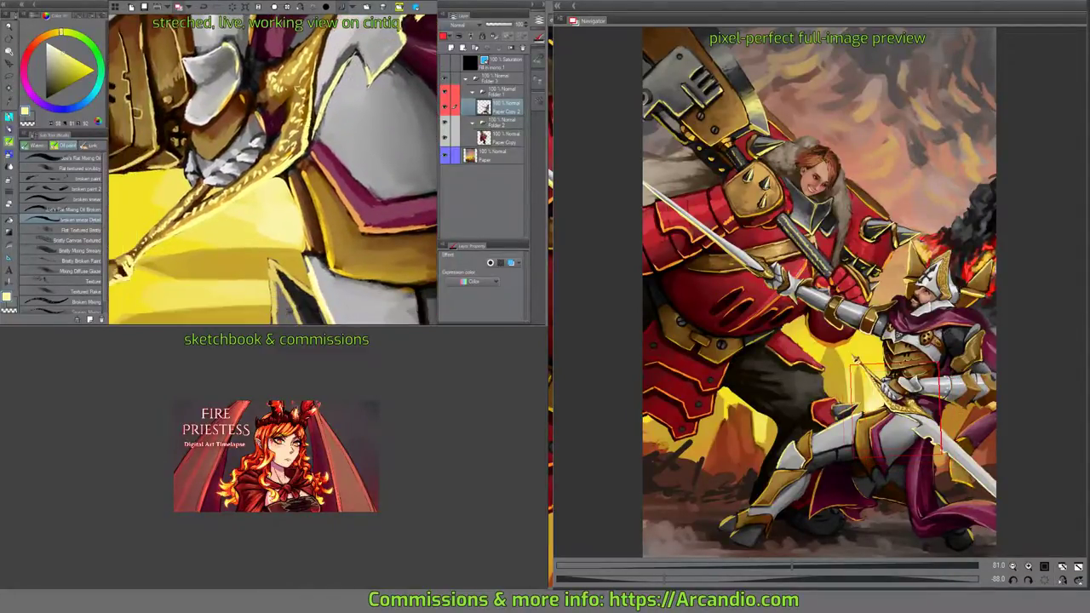
left_click_drag(286, 170, 290, 146)
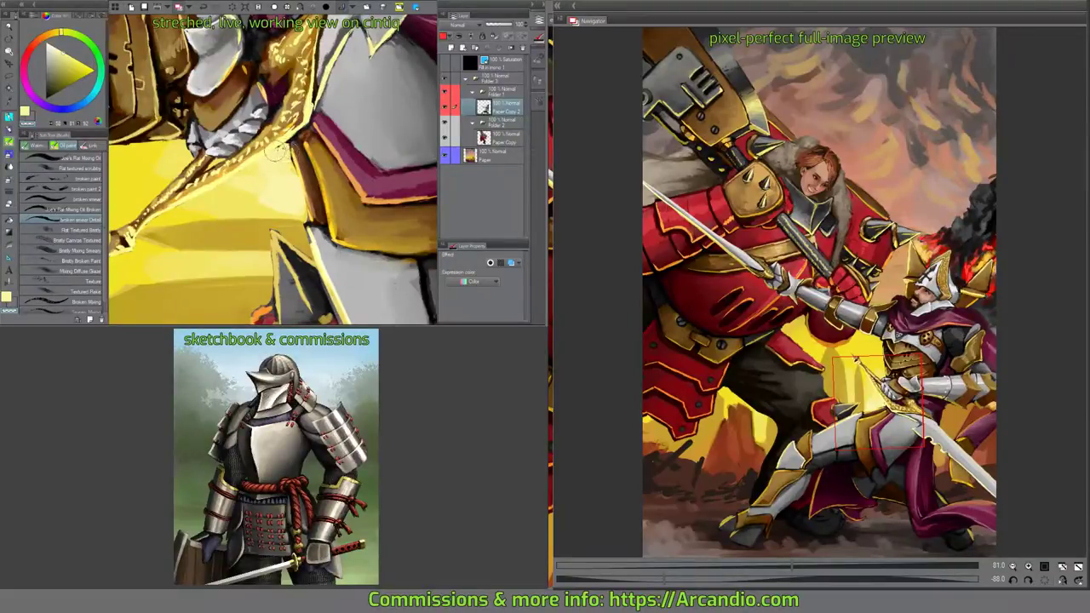
left_click_drag(283, 149, 297, 151)
left_click(298, 9)
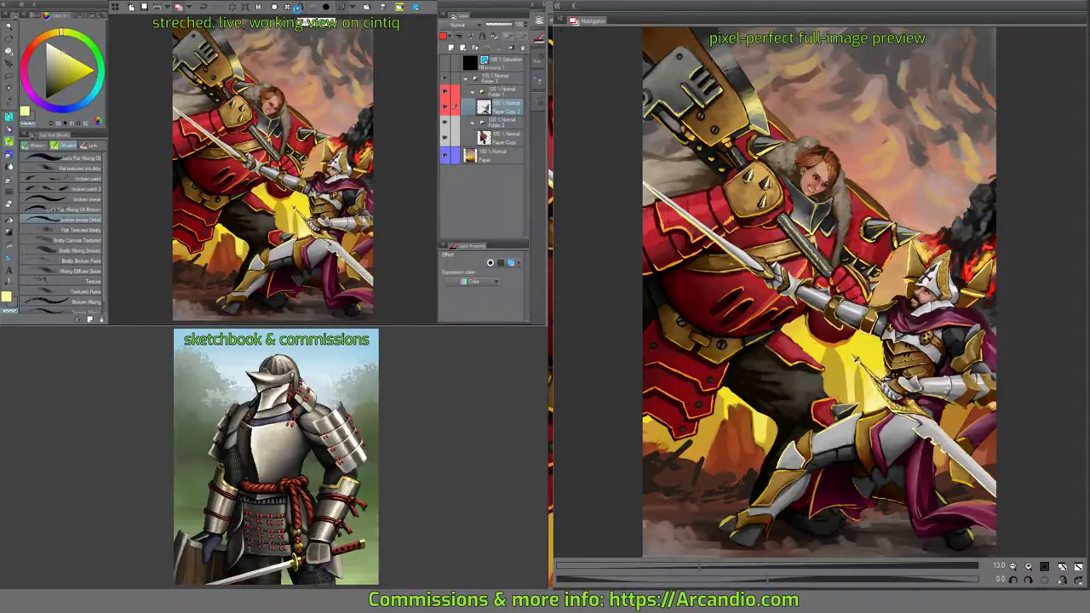
key("ctrl+s")
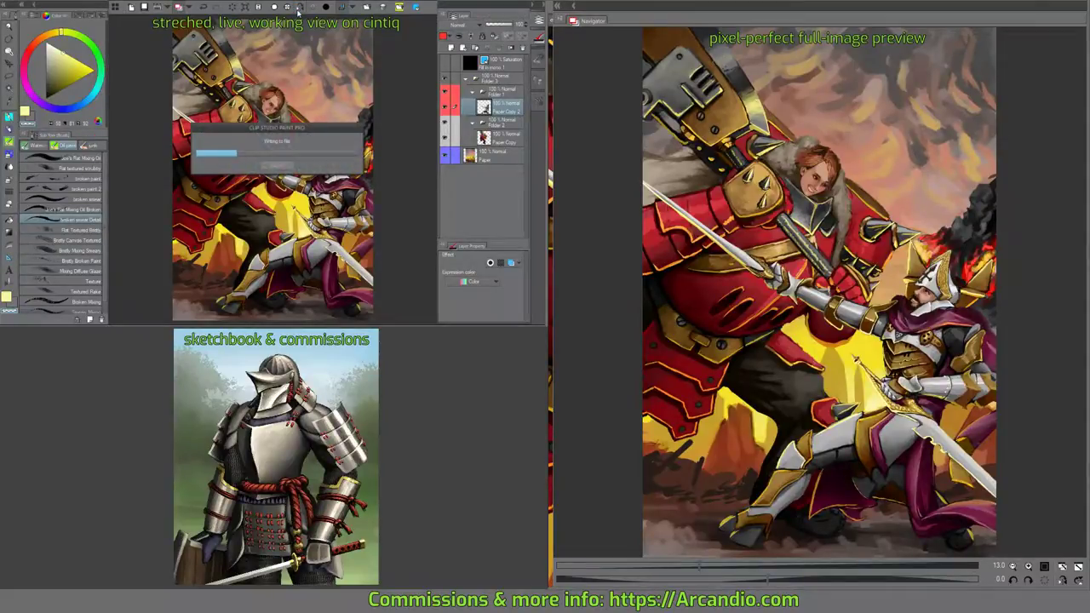
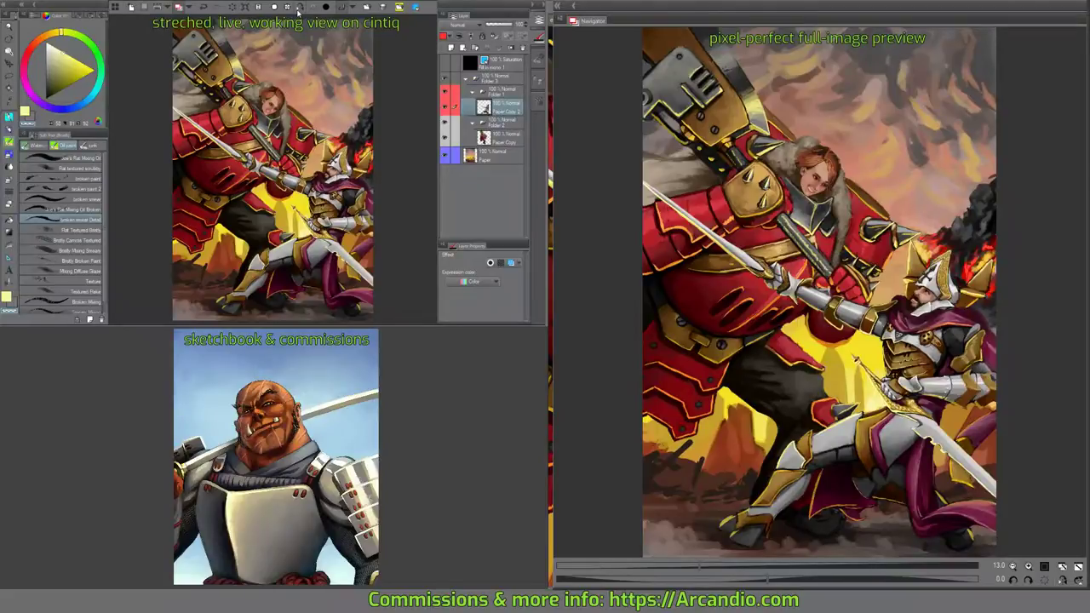
left_click(494, 123)
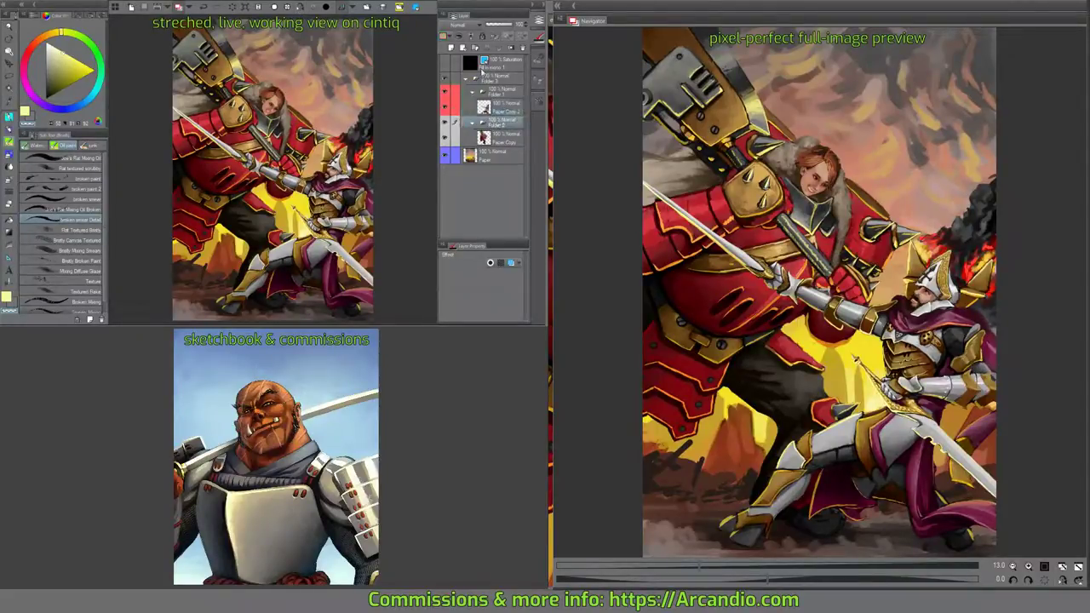
key("ctrl+shift+n")
scroll(301, 179, "up", 5)
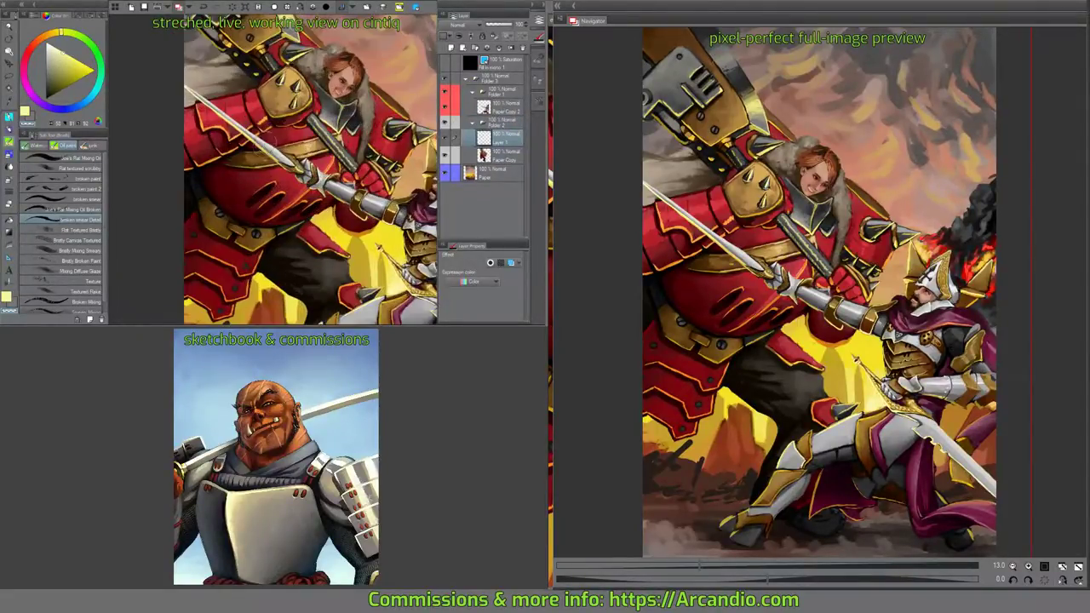
scroll(273, 137, "up", 2)
left_click(59, 158)
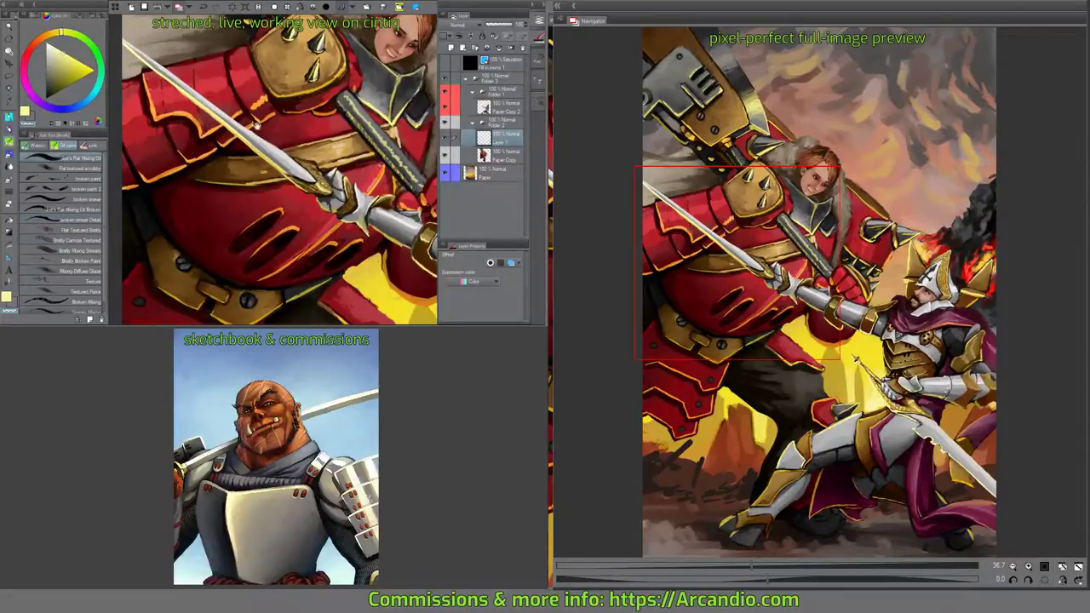
key("Delete")
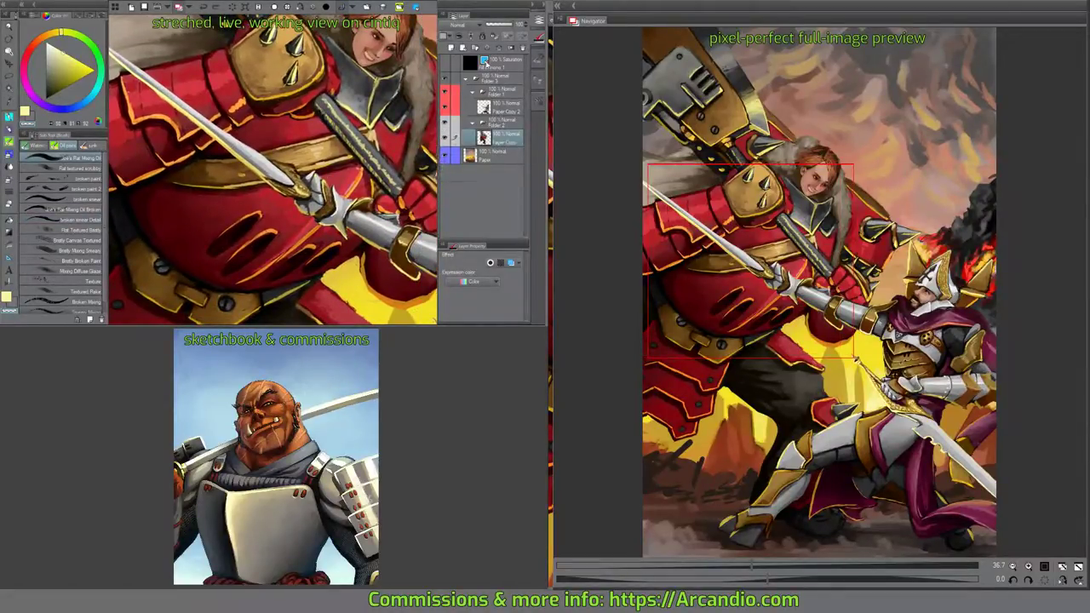
Create a white (FFFFFF) fill layer directly above the red knight's folder, Folder 2.
left_click(494, 122)
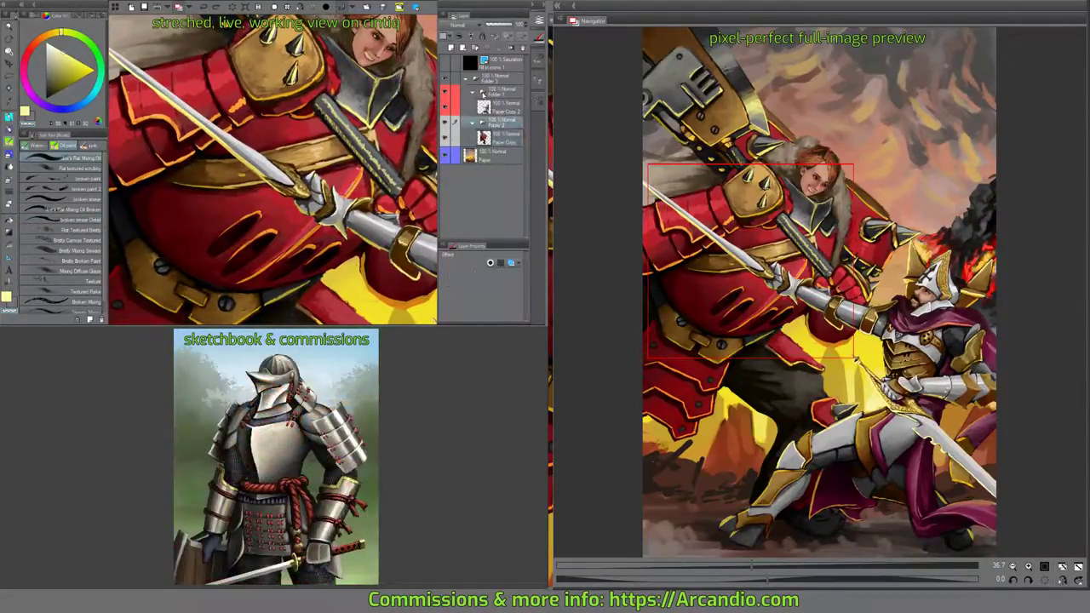
left_click(413, 9)
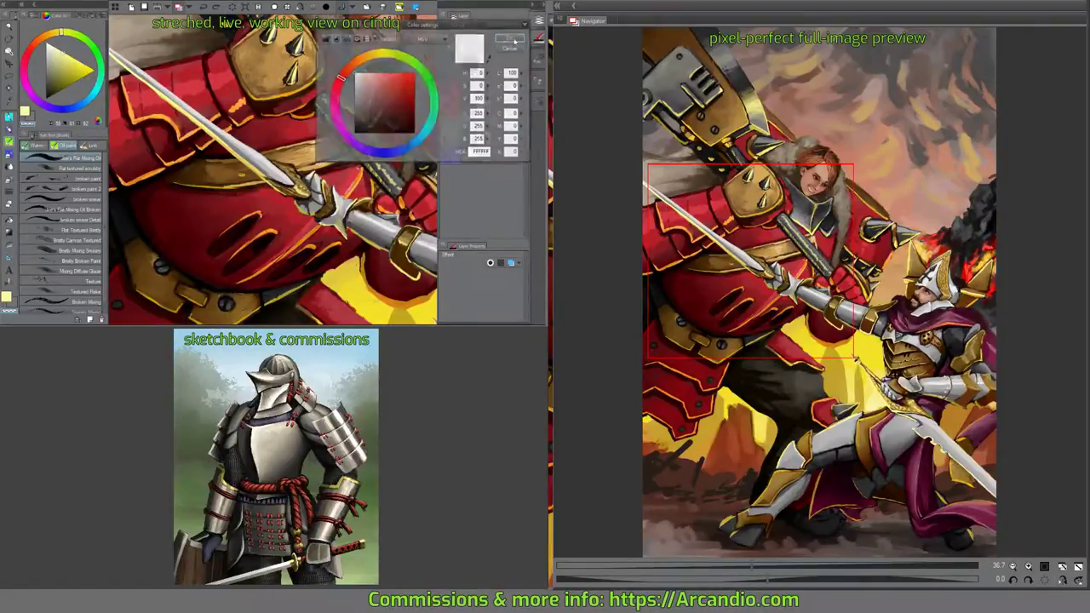
left_click(500, 45)
left_click_drag(509, 114, 498, 102)
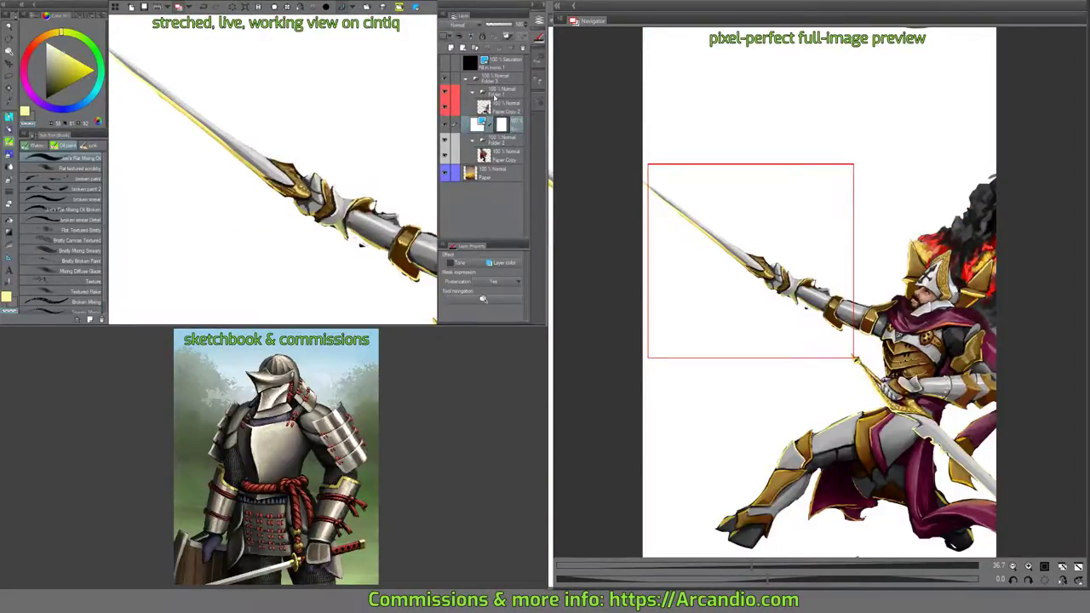
Merge a new empty layer into the white fill layer and set the merged layer's blending mode to Multiply.
key("ctrl+shift+n")
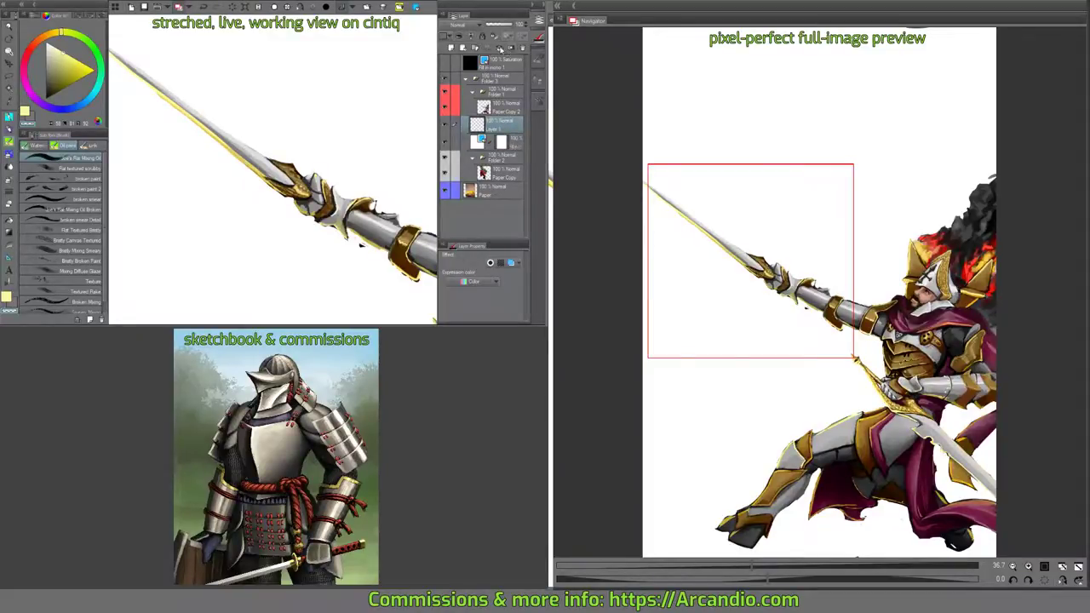
left_click(499, 48)
left_click(272, 130)
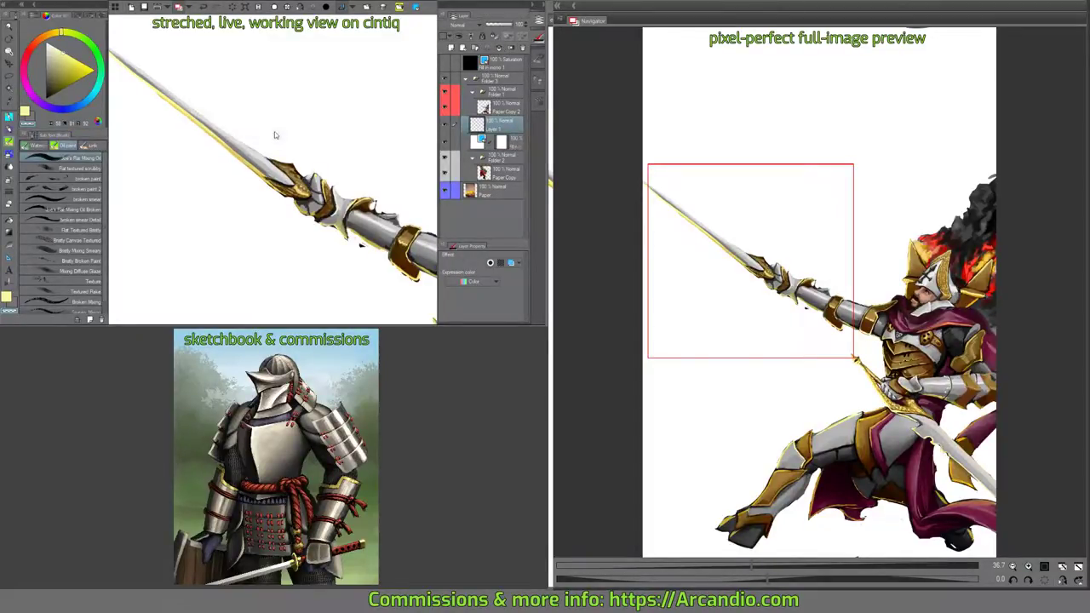
left_click(466, 26)
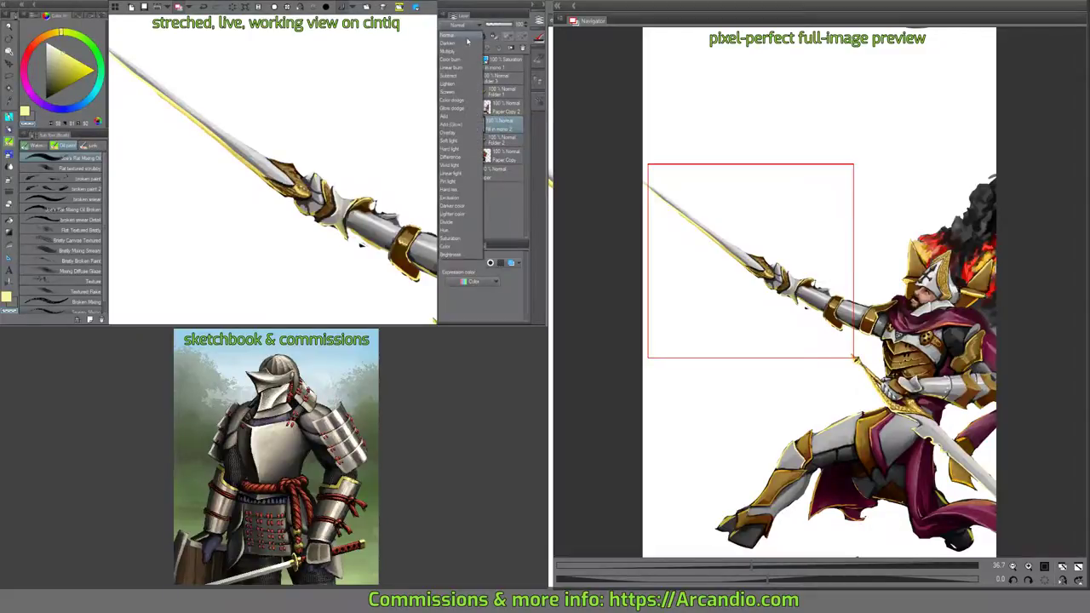
left_click(459, 52)
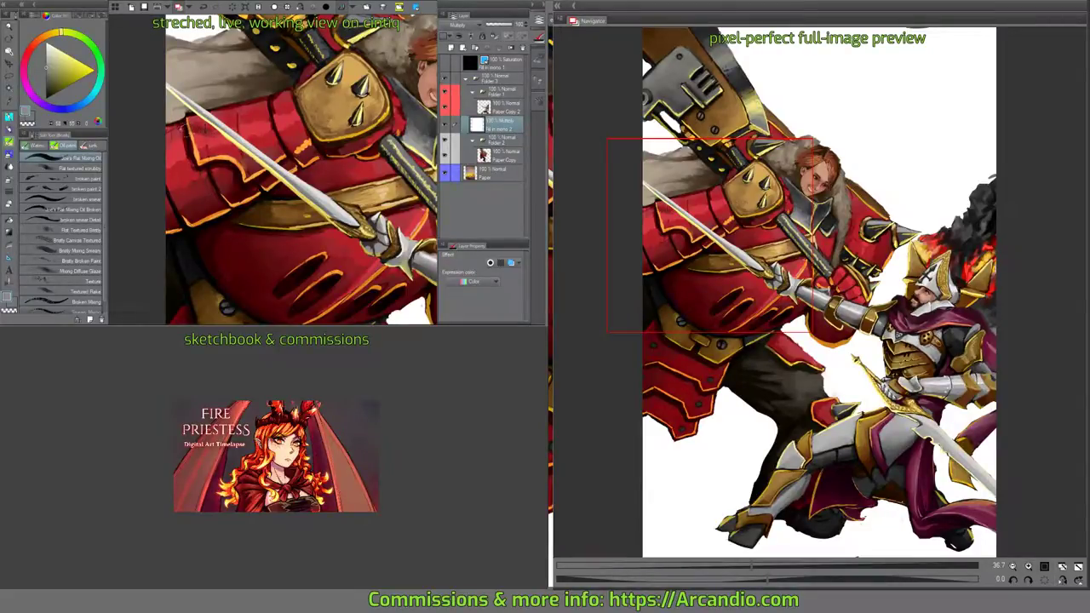
Paint grey cast shadows from the white knight's sword and outstretched arm across the red knight's armor on the Multiply layer.
mouse_move(211, 138)
left_mouse_down()
mouse_move(258, 165)
mouse_move(258, 181)
left_mouse_up()
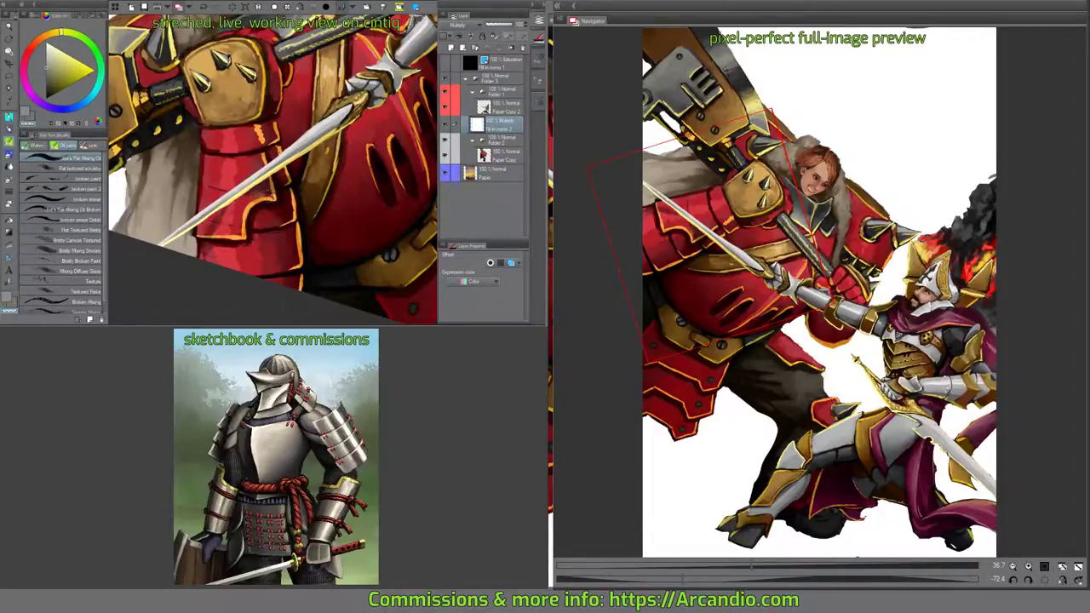
key("c")
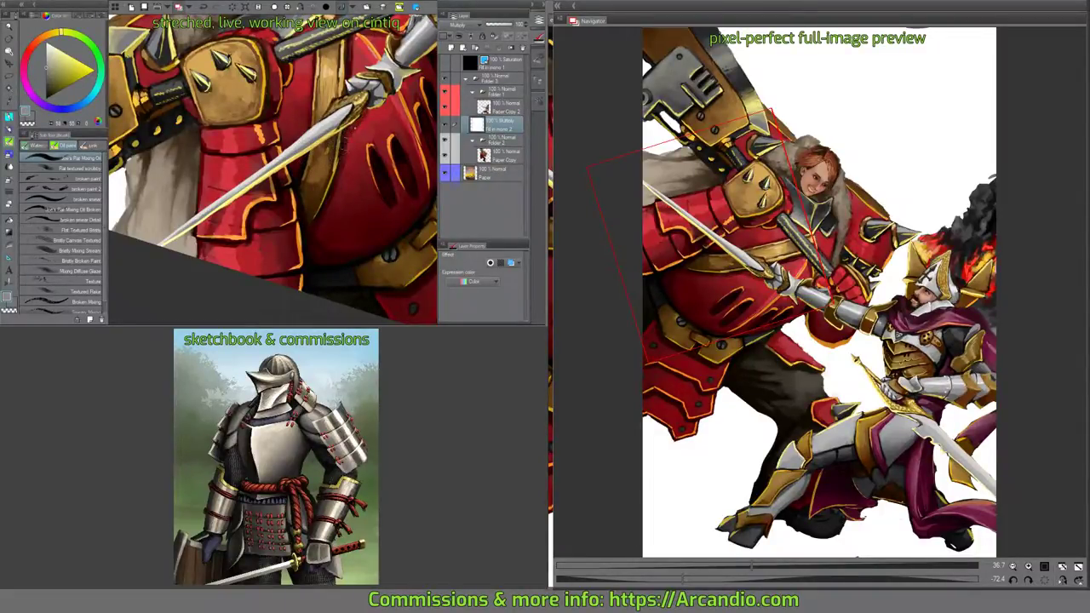
mouse_move(389, 96)
left_mouse_down()
mouse_move(384, 115)
mouse_move(430, 93)
left_mouse_up()
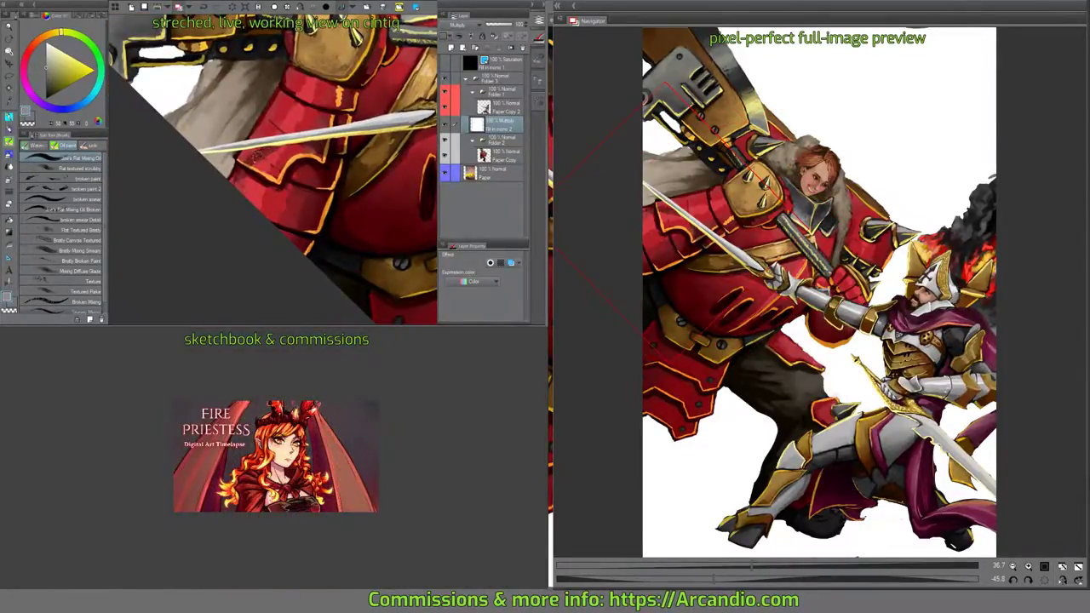
left_click_drag(366, 111, 393, 136)
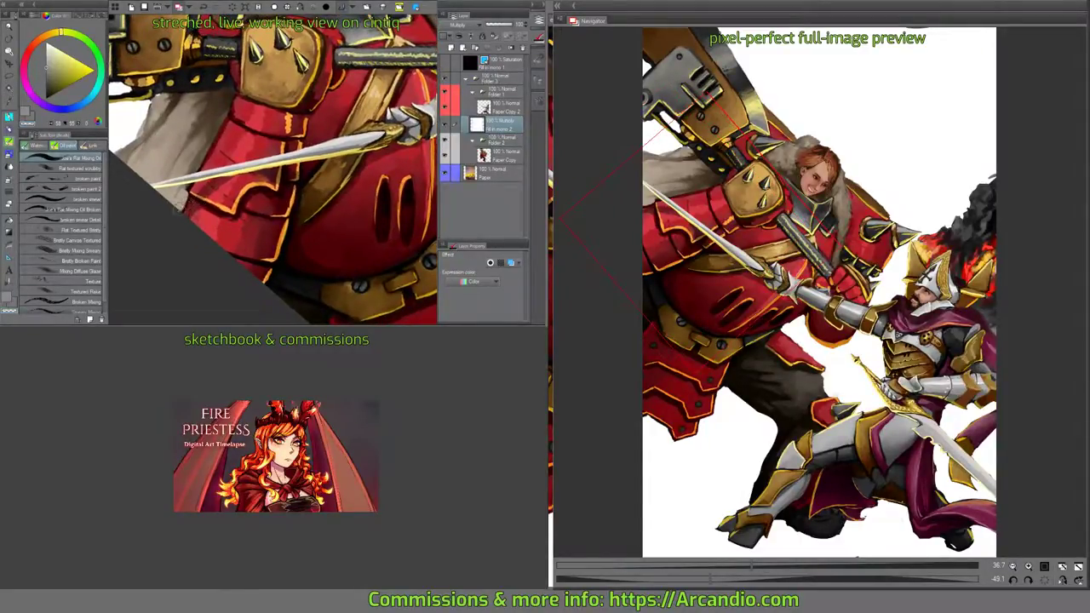
left_click_drag(282, 158, 386, 179)
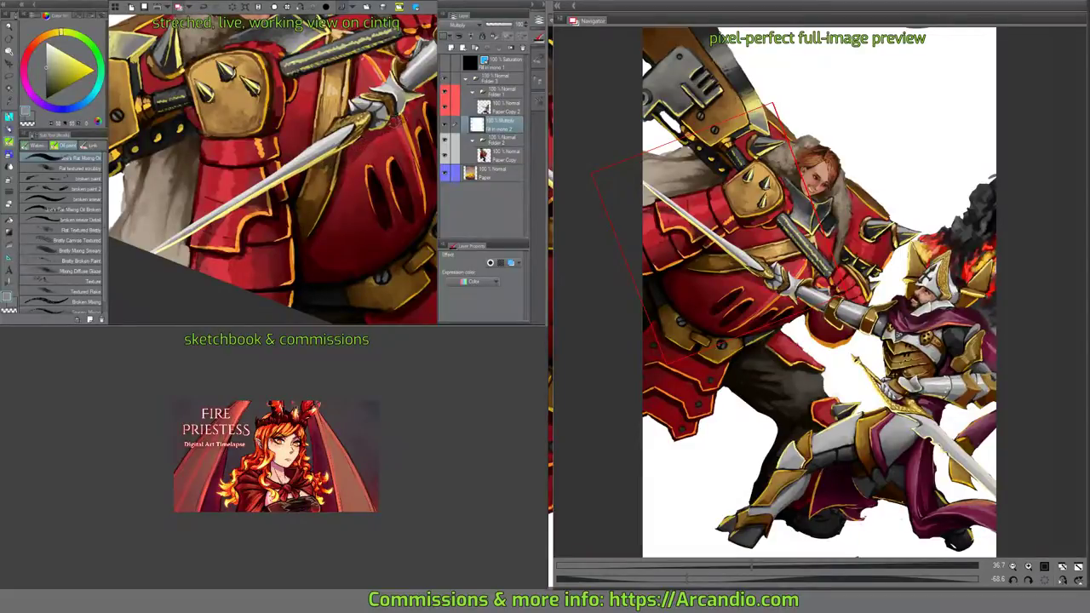
key("-")
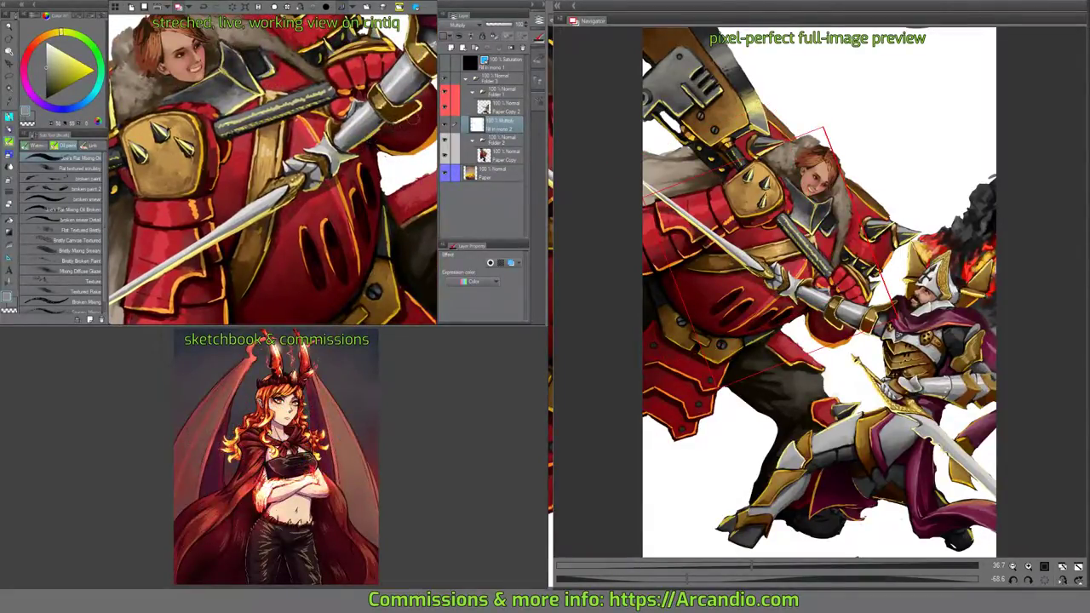
key("-")
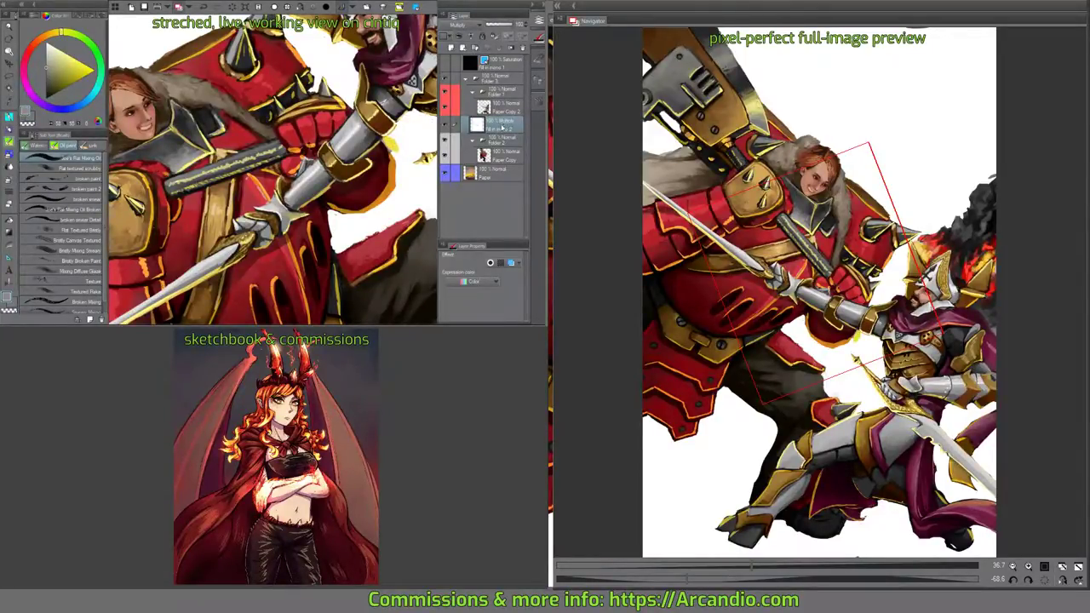
Set the blending mode of Folder 3 to Through and reselect the Multiply shadow layer.
left_click(504, 79)
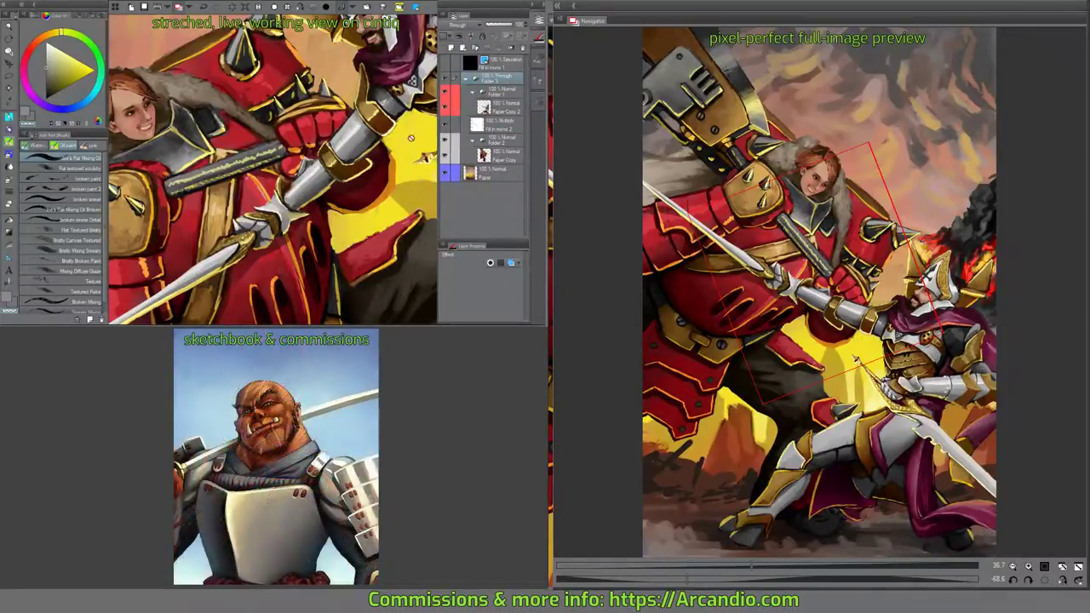
left_click(497, 124)
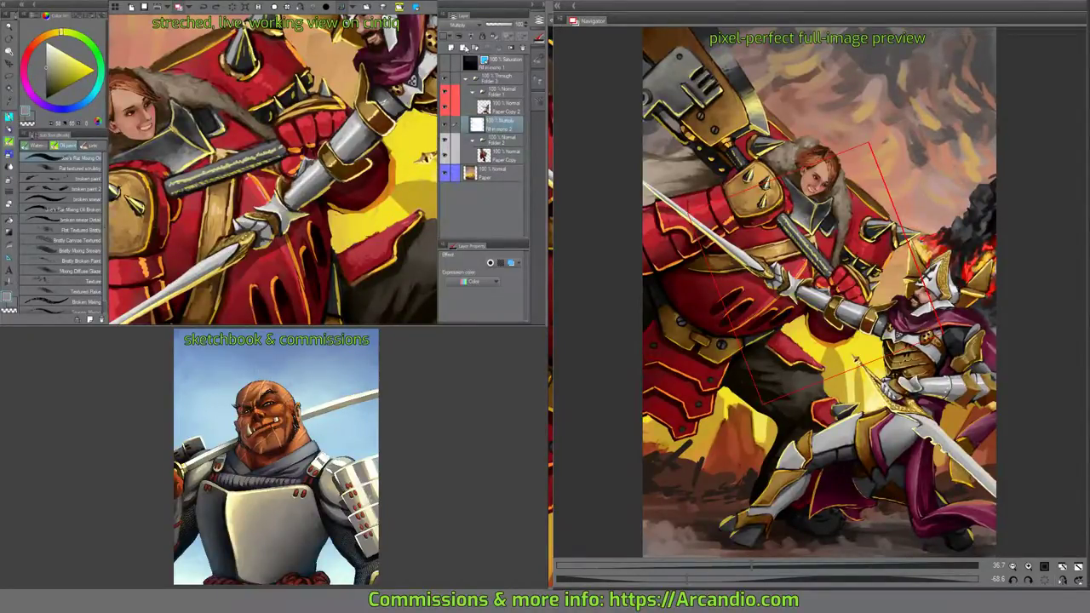
Paint more grey shadow on the red knight's fist and chest armor around the white knight's outstretched arm.
left_click_drag(424, 158, 427, 243)
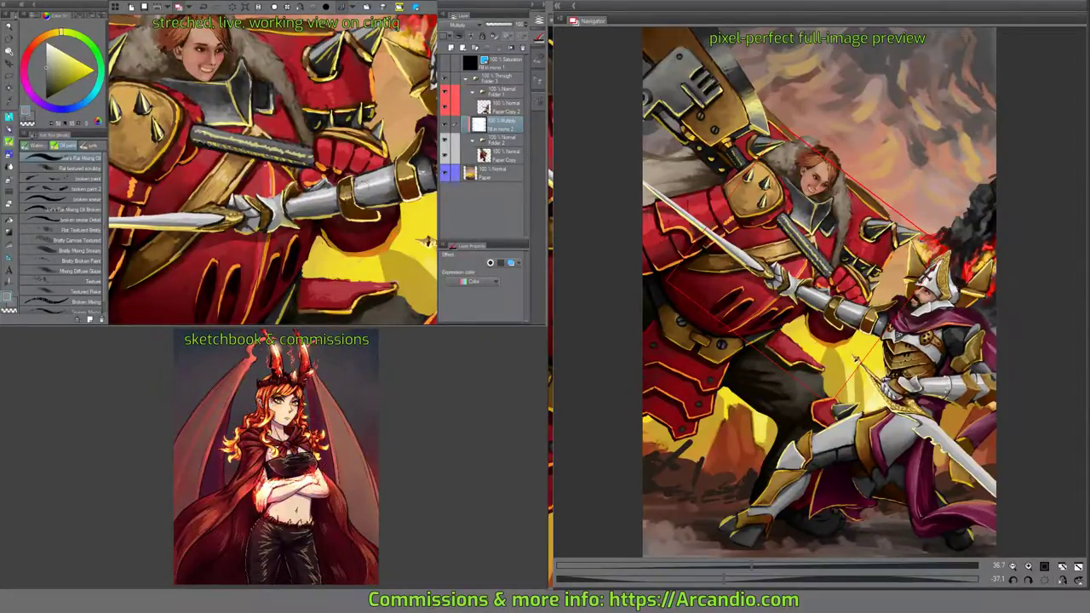
left_click_drag(426, 242, 432, 230)
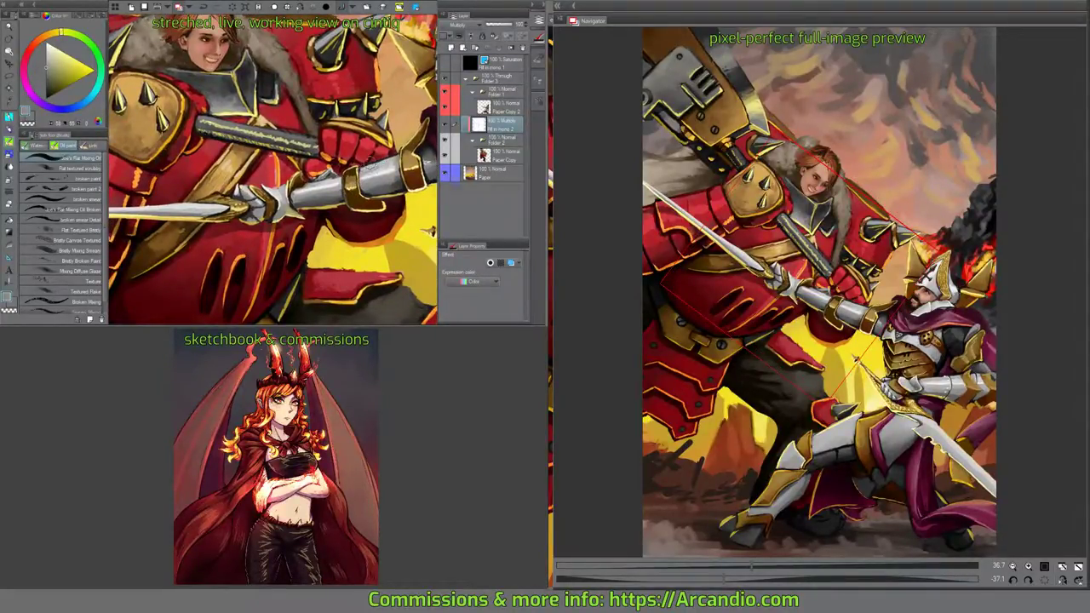
mouse_move(353, 162)
left_mouse_down()
mouse_move(307, 171)
mouse_move(288, 194)
mouse_move(315, 194)
left_mouse_up()
mouse_move(344, 158)
left_mouse_down()
mouse_move(332, 177)
mouse_move(339, 150)
mouse_move(374, 162)
mouse_move(287, 151)
left_mouse_up()
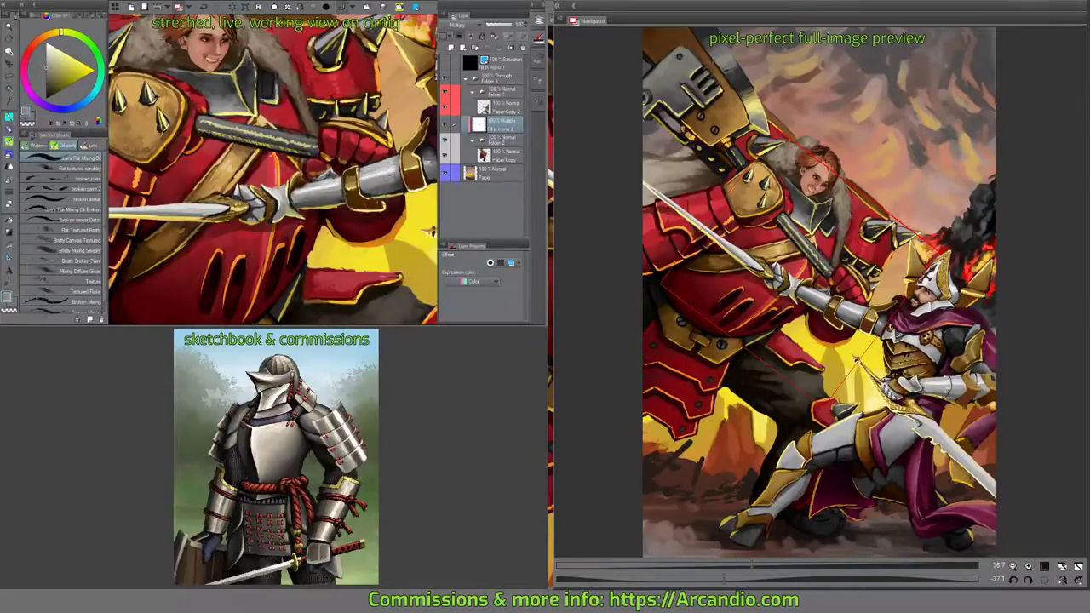
left_click_drag(372, 204, 322, 159)
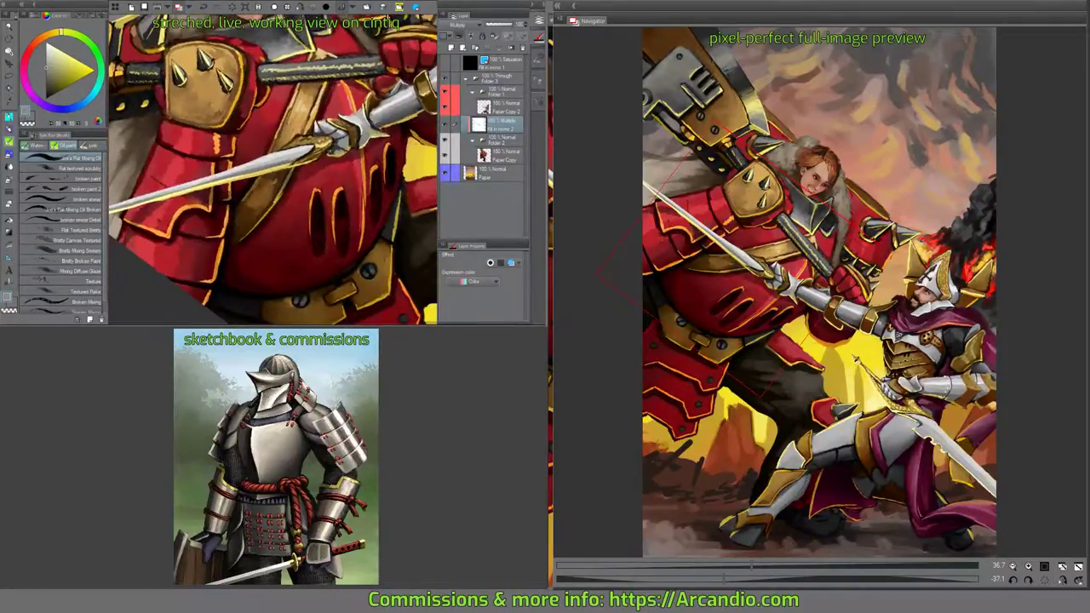
Choose a darker grey and deepen the cast shadows beneath the white knight's sword on the red knight's arm and belly armor.
left_click(49, 77)
left_click_drag(362, 146, 391, 132)
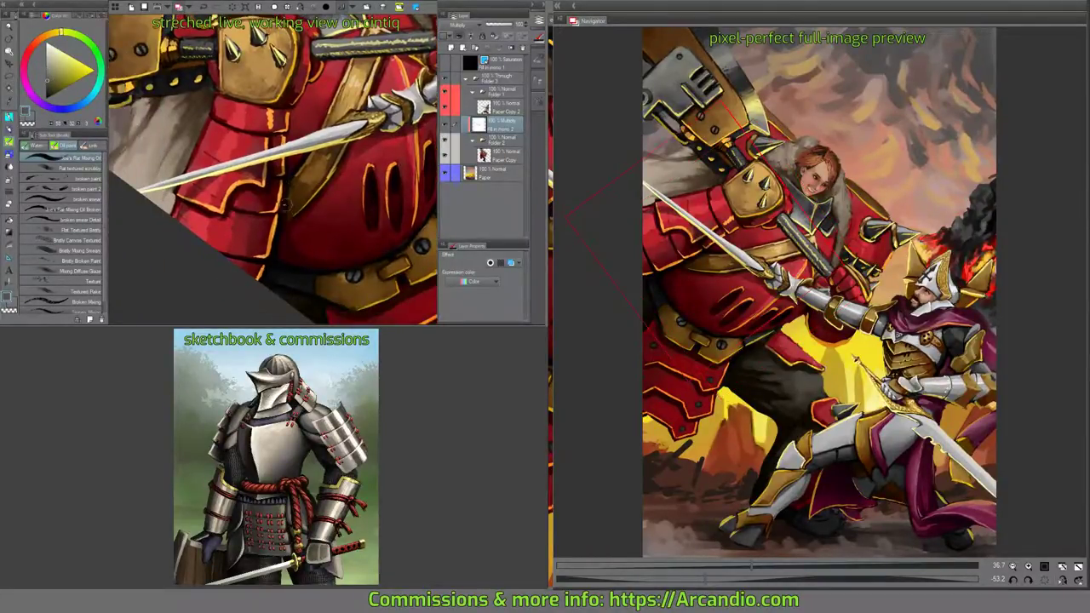
mouse_move(303, 198)
left_mouse_down()
mouse_move(263, 230)
mouse_move(319, 213)
mouse_move(316, 176)
left_mouse_up()
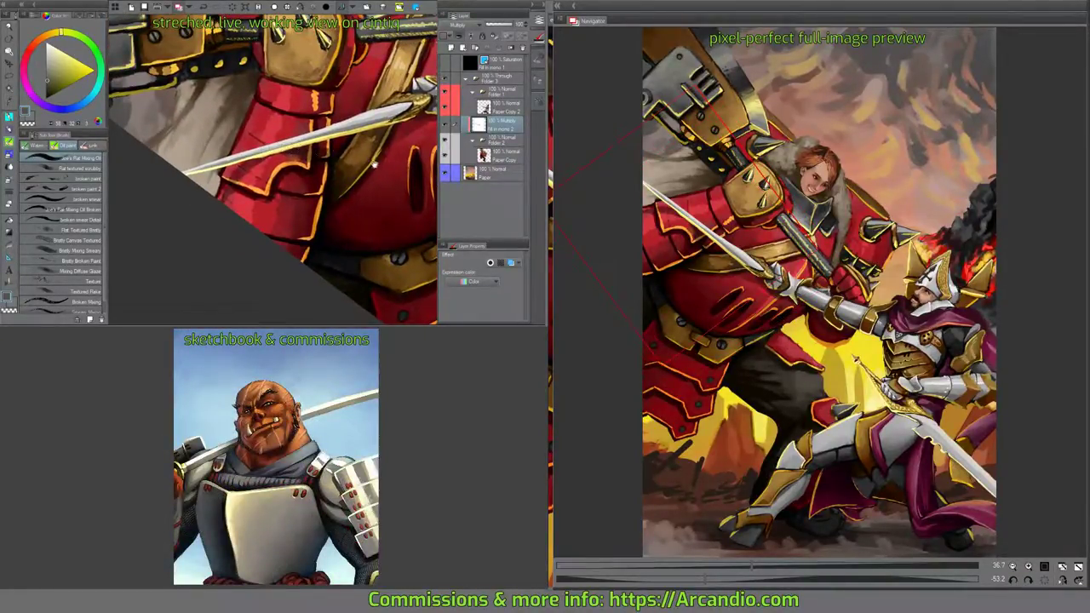
mouse_move(374, 164)
left_mouse_down()
mouse_move(392, 172)
mouse_move(366, 154)
left_mouse_up()
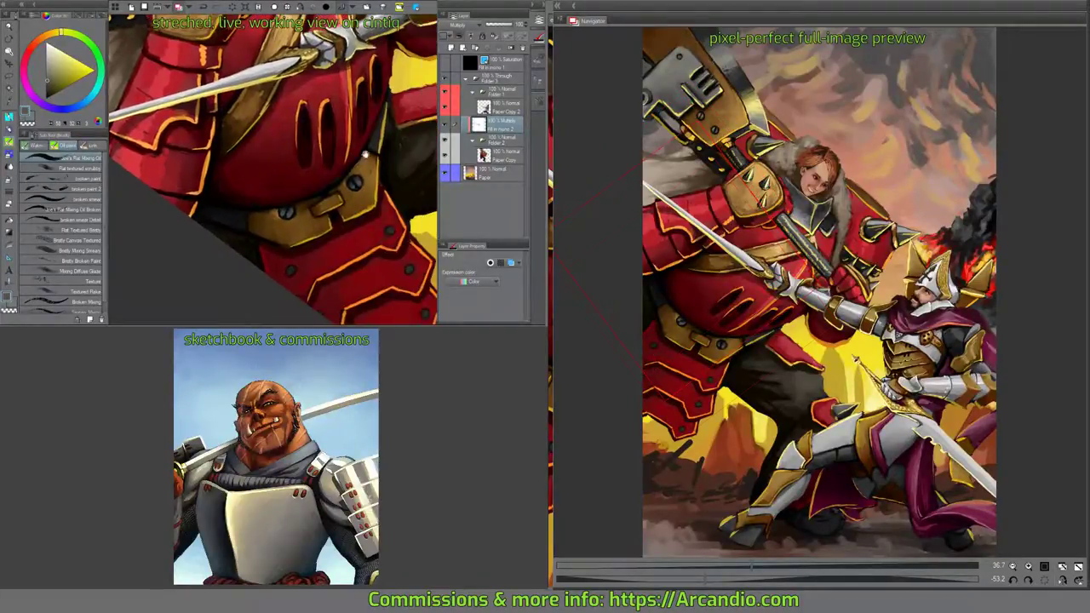
left_click_drag(415, 179, 312, 150)
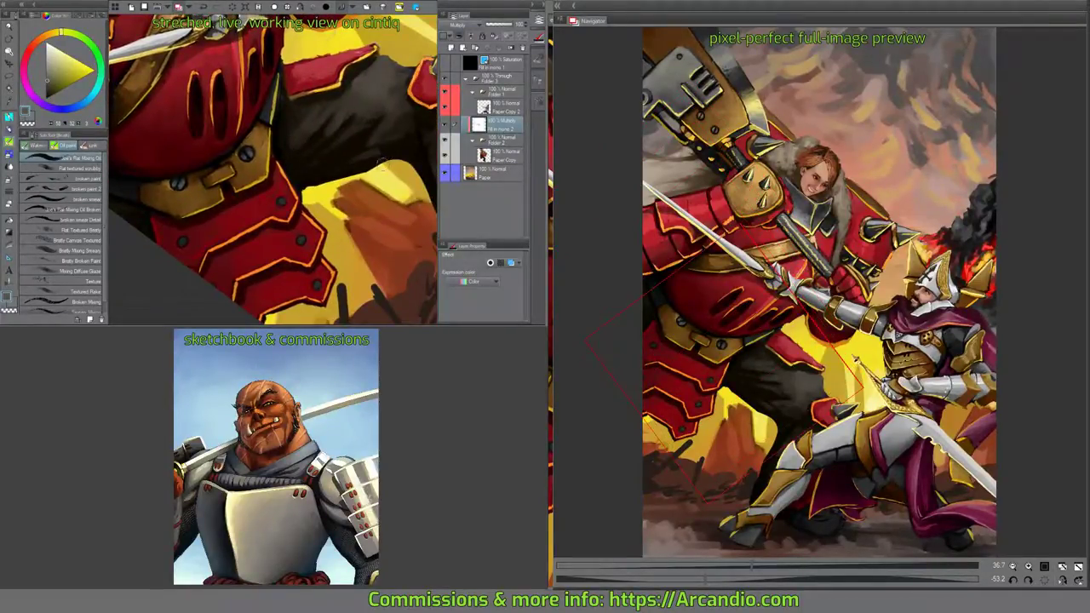
left_click_drag(416, 153, 425, 261)
left_click_drag(286, 124, 350, 162)
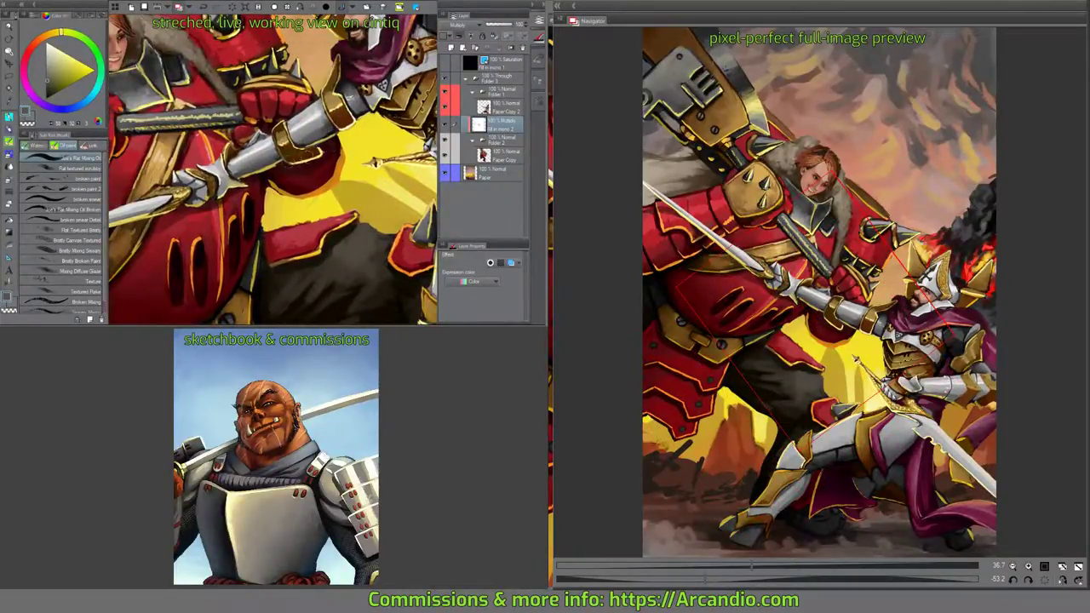
left_click_drag(384, 213, 384, 162)
mouse_move(347, 206)
left_mouse_down()
mouse_move(344, 154)
mouse_move(350, 178)
left_mouse_up()
mouse_move(353, 230)
left_mouse_down()
mouse_move(353, 196)
mouse_move(375, 281)
left_mouse_up()
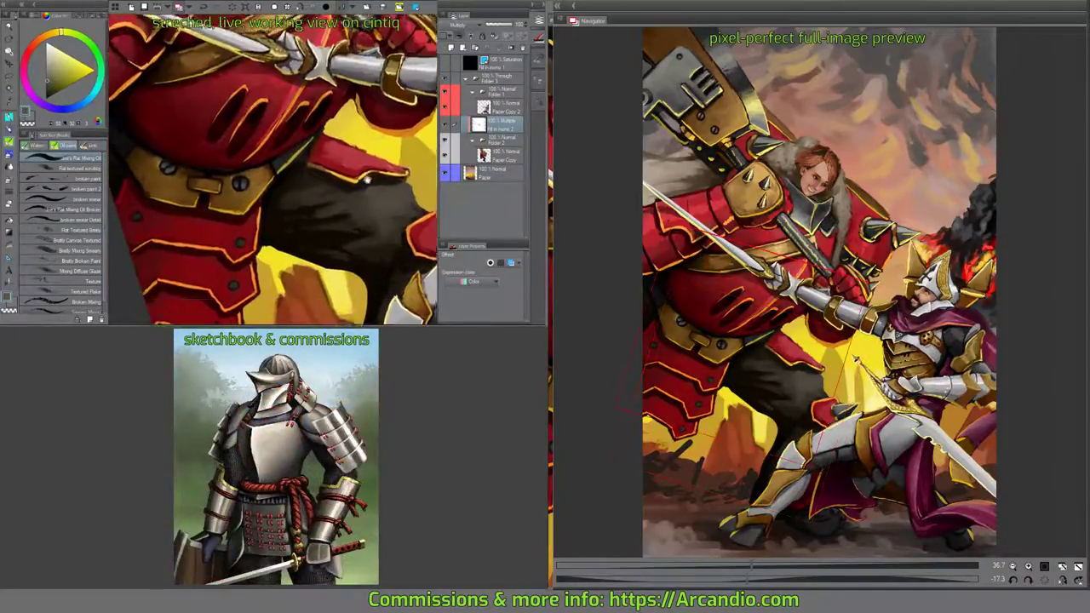
left_click_drag(357, 187, 361, 264)
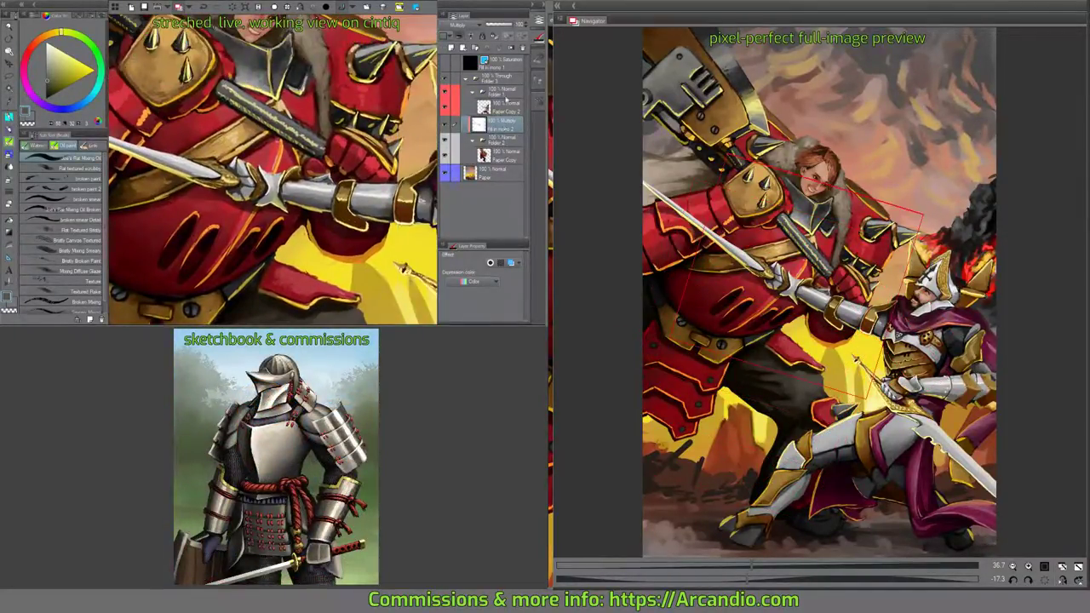
Move the Multiply shadow layer into Folder 2 above the red knight's layer and convert its brightness to opacity.
left_click_drag(509, 124, 510, 136)
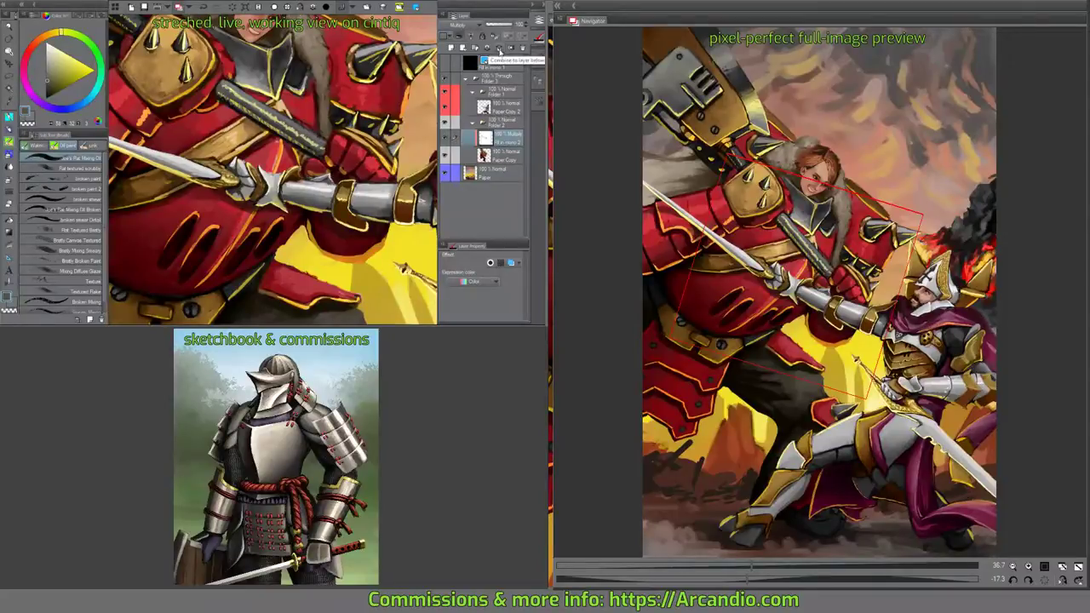
left_click(115, 7)
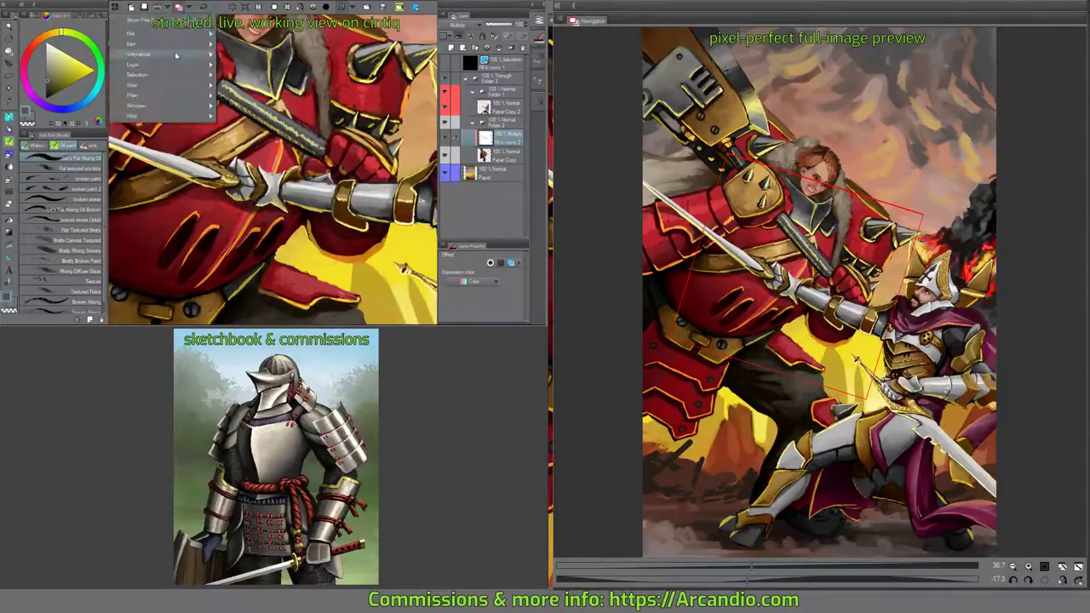
mouse_move(132, 44)
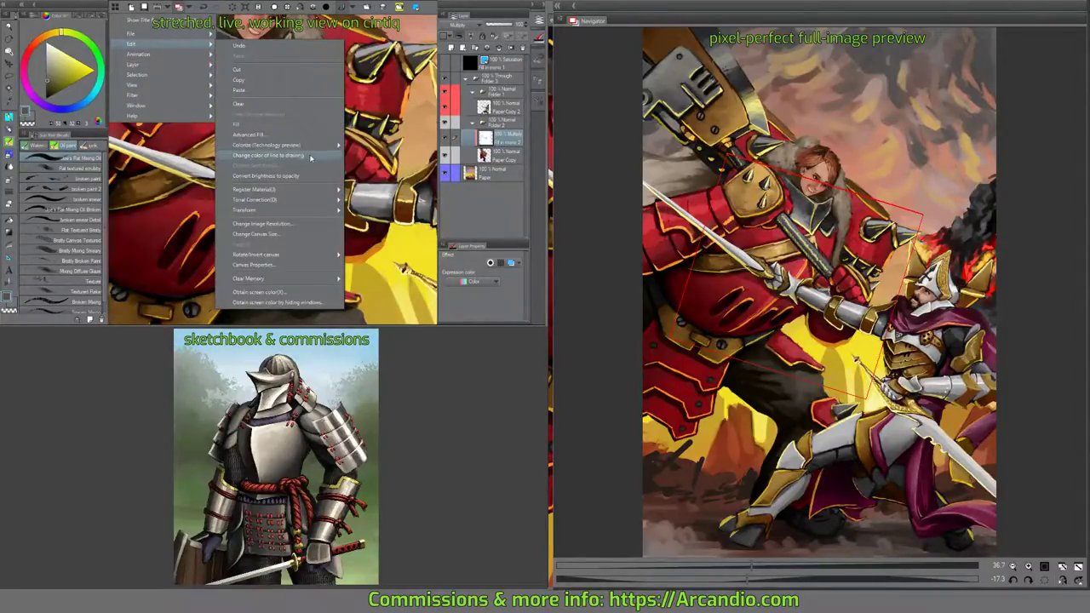
left_click(290, 175)
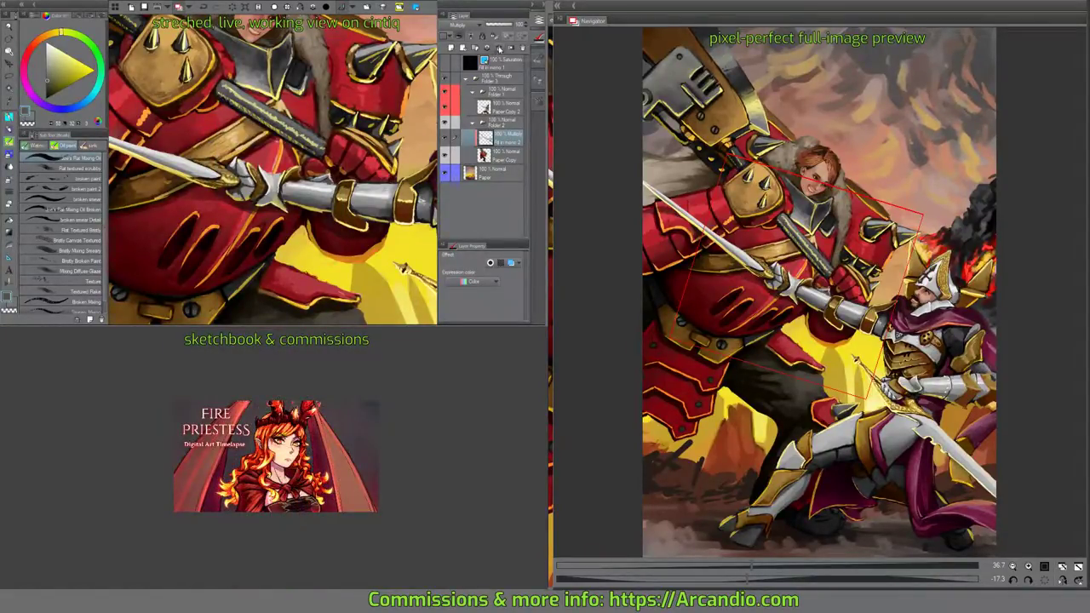
Merge the shadow layer into the red knight's Paper Copy layer and check it by briefly hiding the white knight's Folder 1.
left_click(499, 48)
left_click_drag(351, 173, 323, 199)
left_click(444, 91)
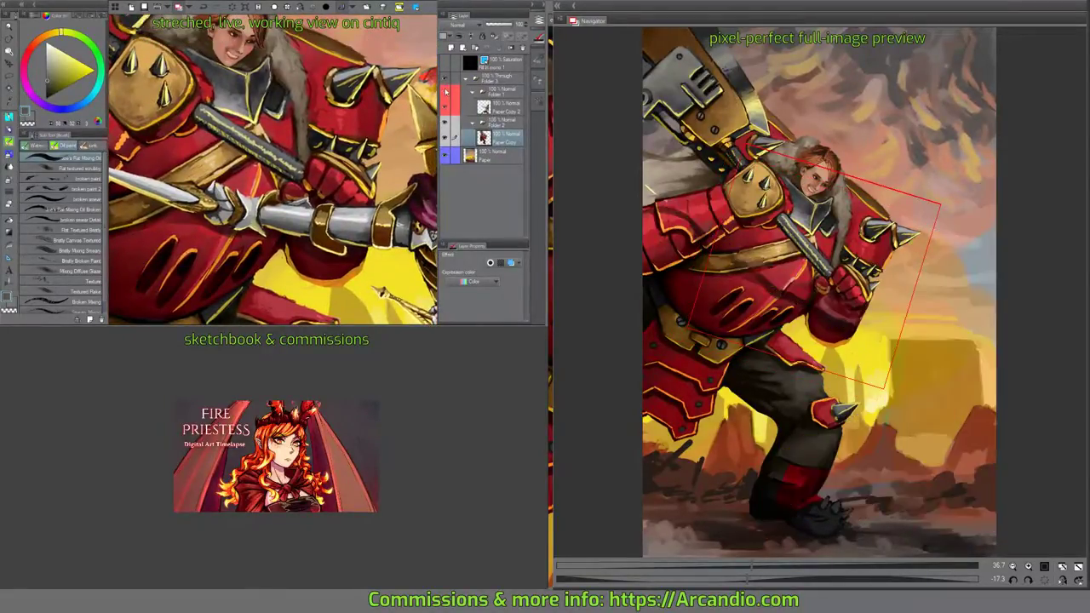
left_click(445, 91)
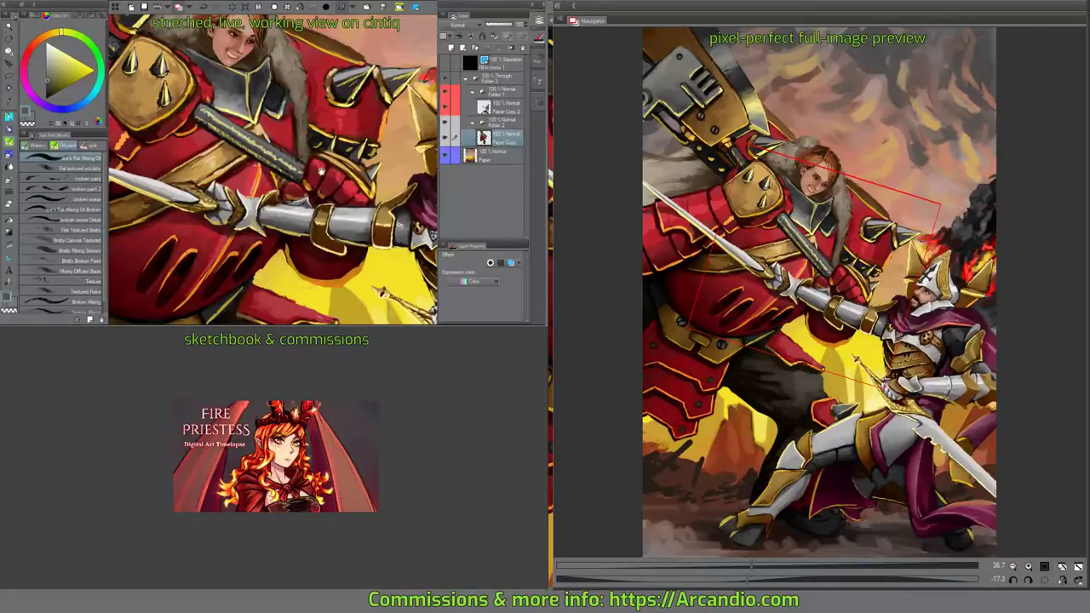
Fit the whole painting in the canvas view and save the file.
key("ctrl+0")
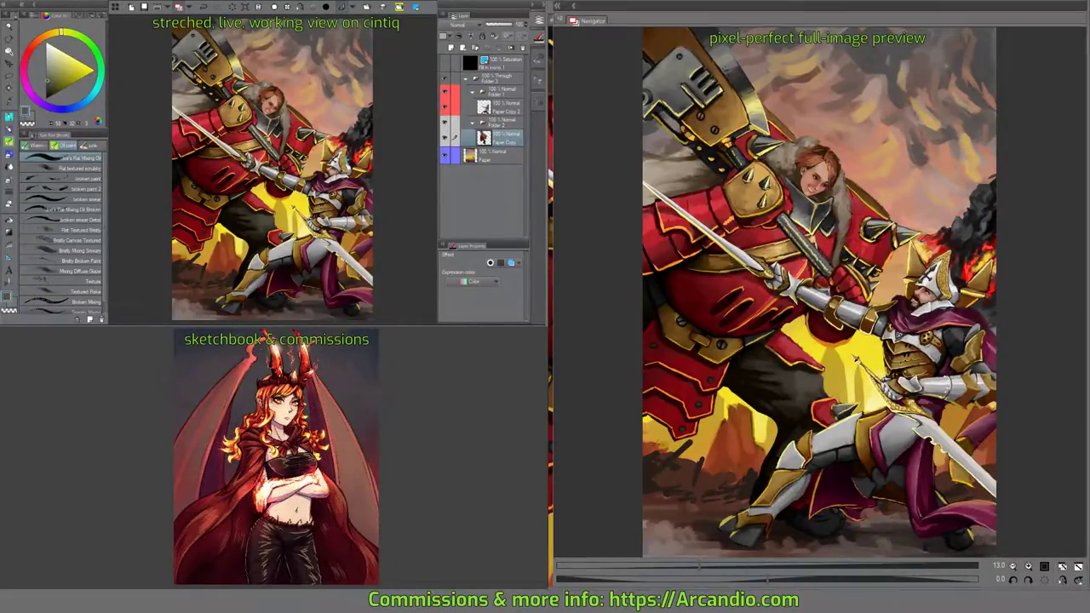
key("ctrl+s")
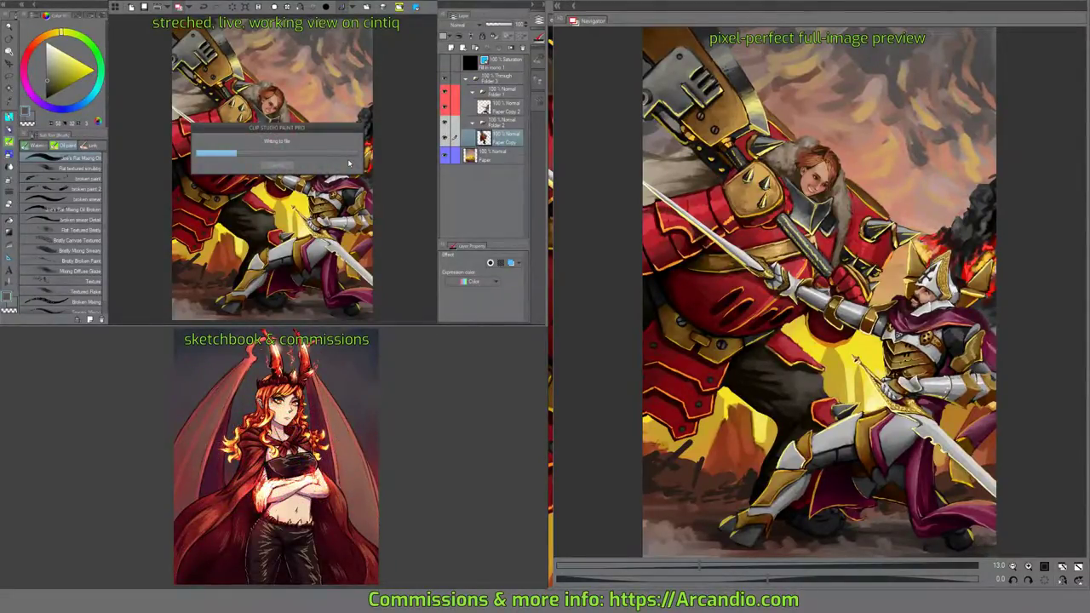